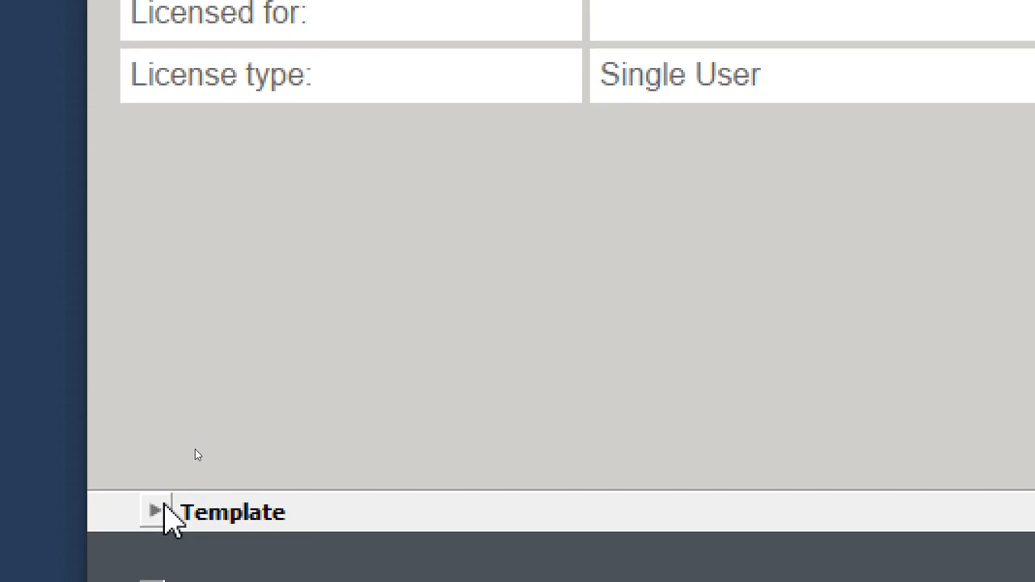
Expand the template section and review the available templates, from the simple ones through to 3D Printing.
{"action": "left_click", "coordinate": [168, 518]}
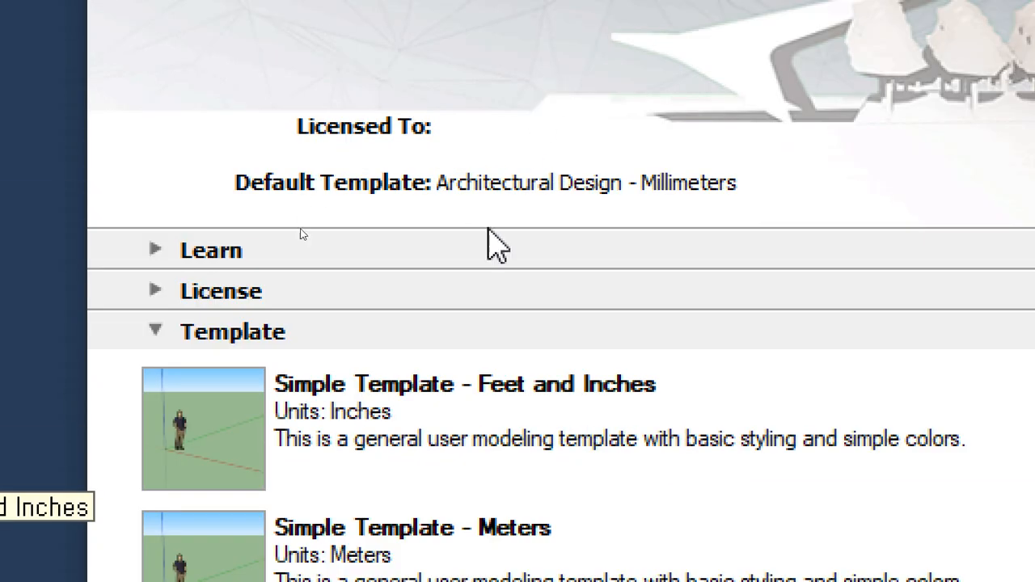
{"action": "scroll", "coordinate": [866, 430], "scroll_direction": "down", "scroll_amount": 1}
{"action": "scroll", "coordinate": [862, 430], "scroll_direction": "up", "scroll_amount": 1}
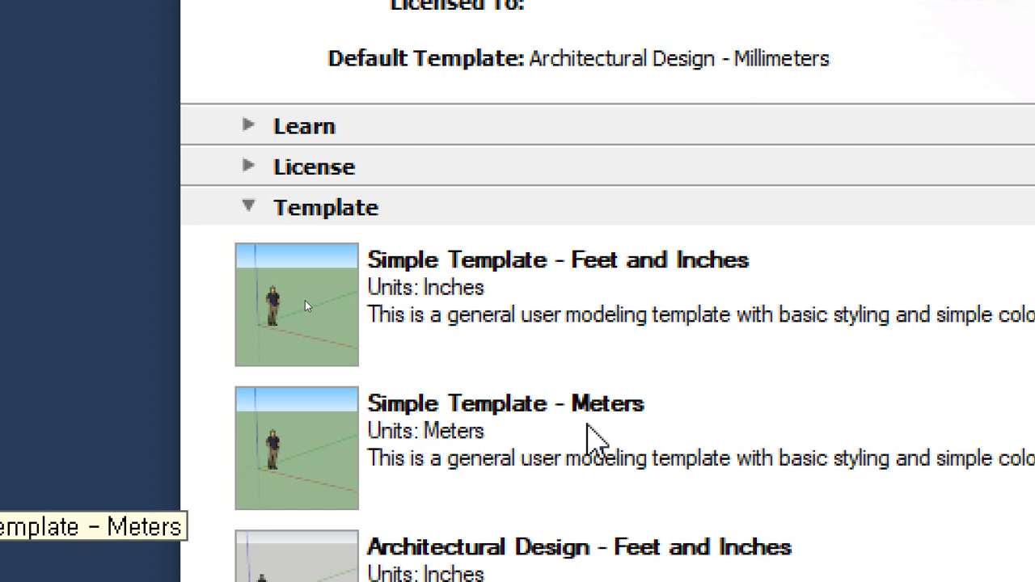
{"action": "scroll", "coordinate": [589, 468], "scroll_direction": "down", "scroll_amount": 2}
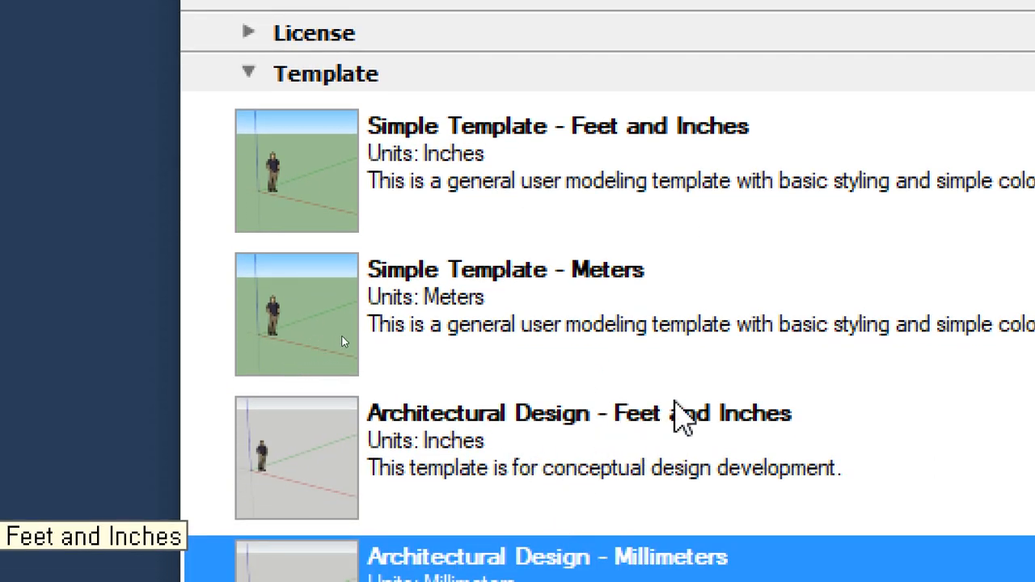
{"action": "scroll", "coordinate": [726, 437], "scroll_direction": "down", "scroll_amount": 2}
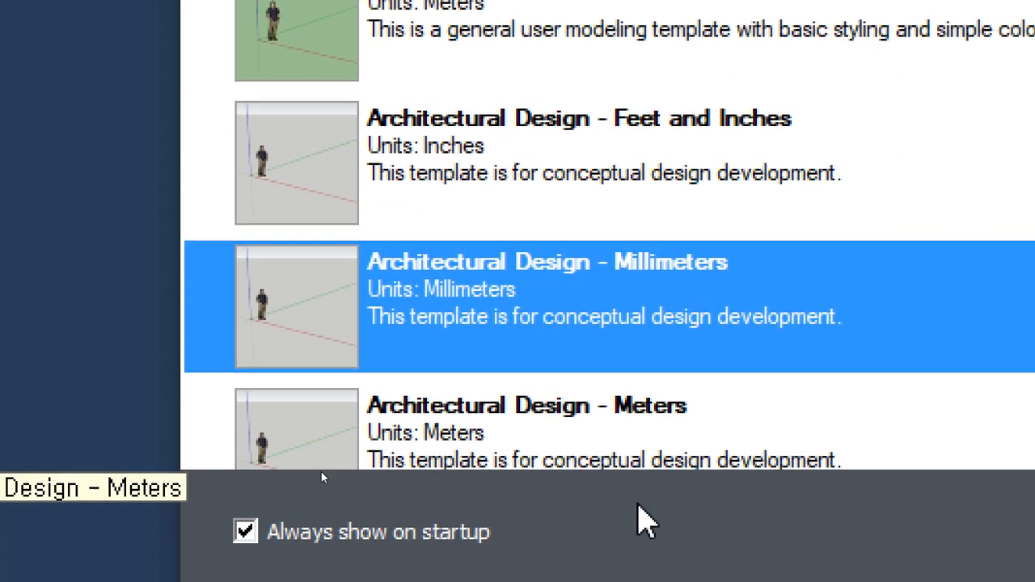
{"action": "scroll", "coordinate": [625, 404], "scroll_direction": "down", "scroll_amount": 3}
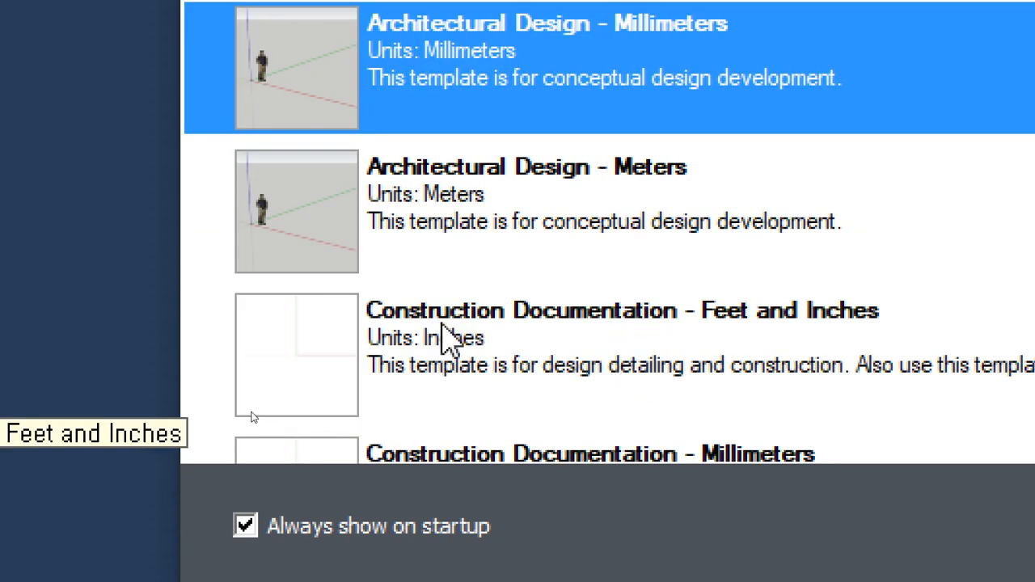
{"action": "scroll", "coordinate": [679, 324], "scroll_direction": "down", "scroll_amount": 3}
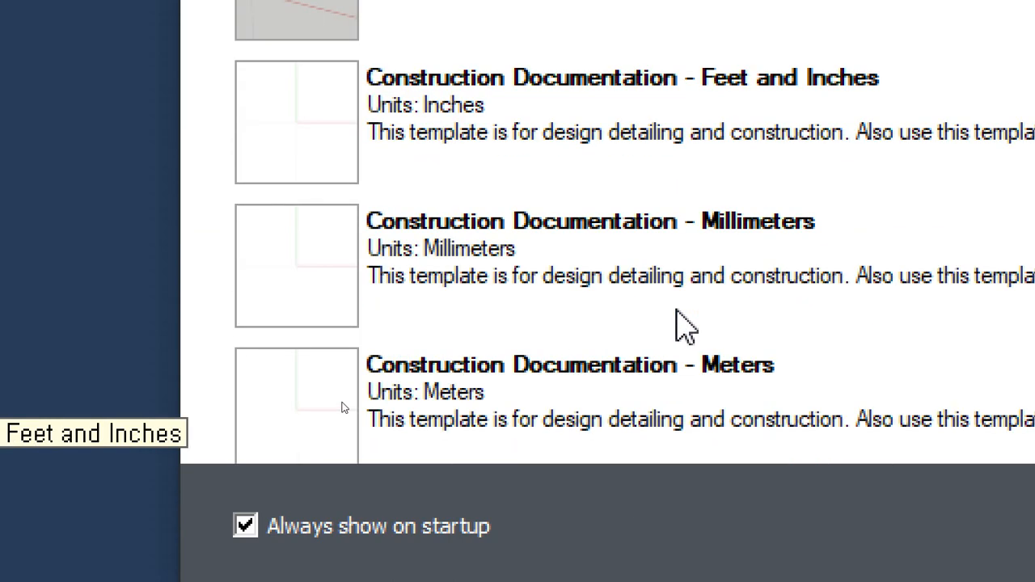
{"action": "scroll", "coordinate": [709, 243], "scroll_direction": "down", "scroll_amount": 3}
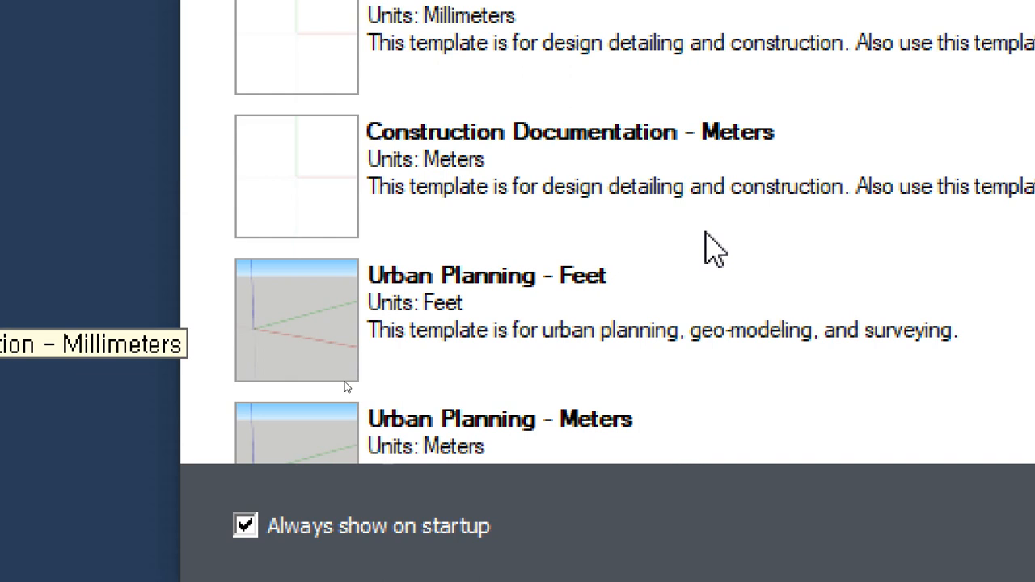
{"action": "scroll", "coordinate": [647, 324], "scroll_direction": "down", "scroll_amount": 3}
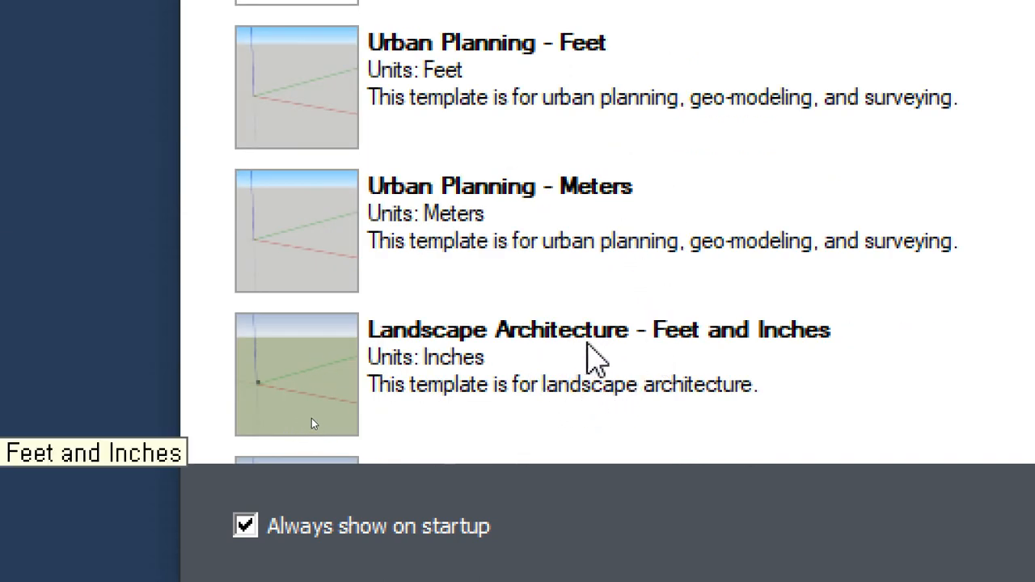
{"action": "scroll", "coordinate": [615, 350], "scroll_direction": "down", "scroll_amount": 3}
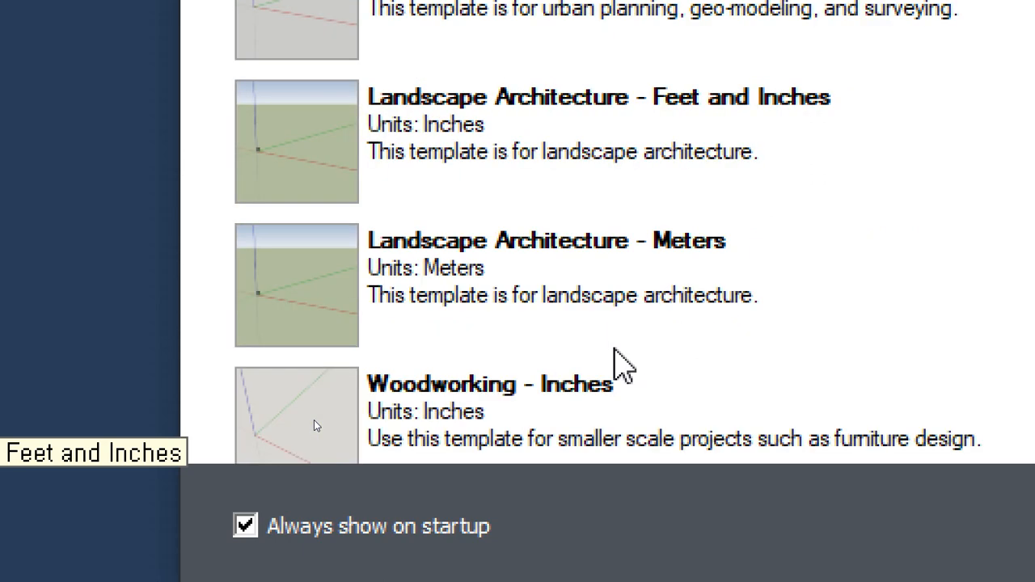
{"action": "scroll", "coordinate": [601, 261], "scroll_direction": "down", "scroll_amount": 3}
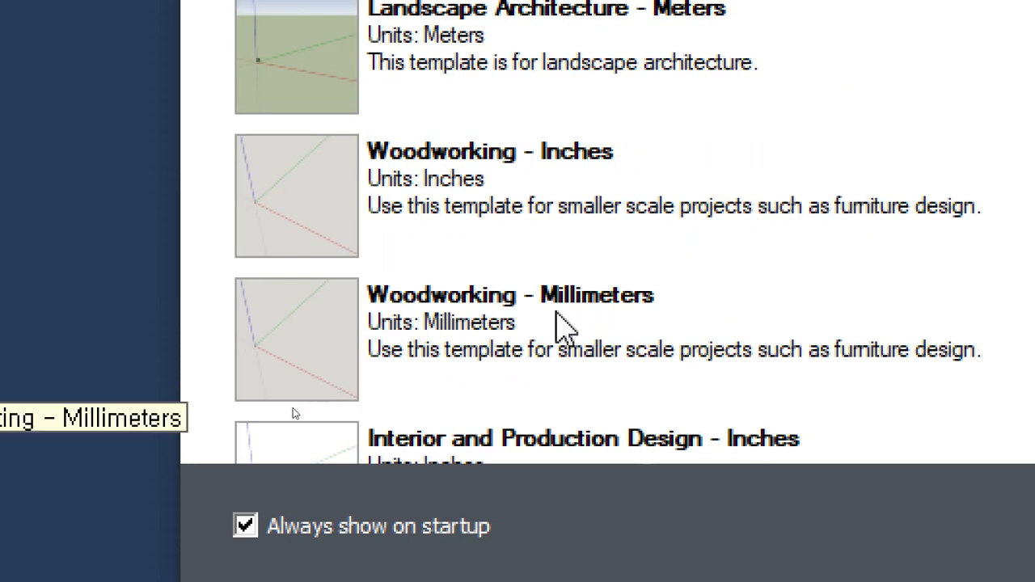
{"action": "scroll", "coordinate": [635, 235], "scroll_direction": "down", "scroll_amount": 3}
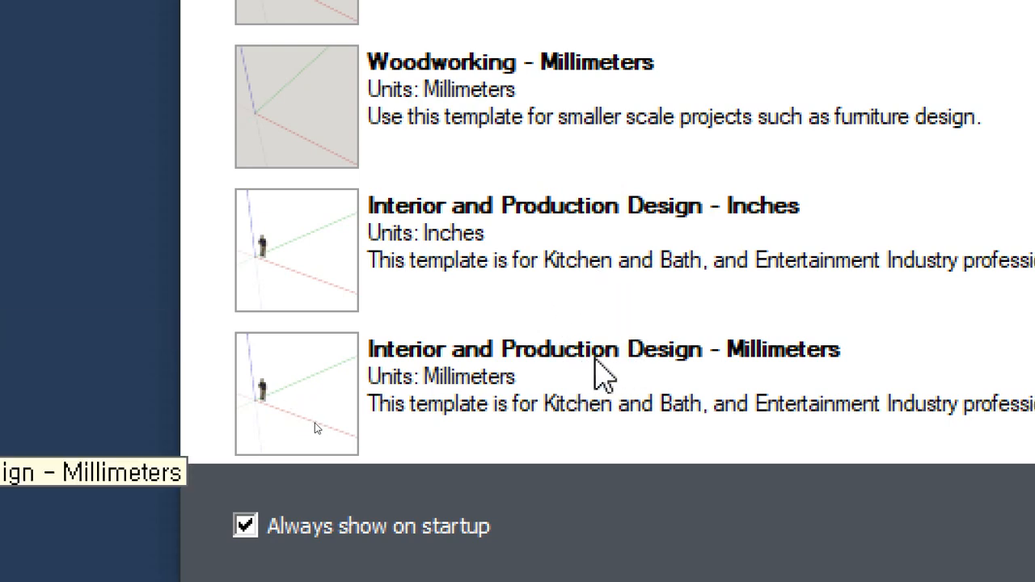
{"action": "scroll", "coordinate": [614, 357], "scroll_direction": "down", "scroll_amount": 3}
{"action": "scroll", "coordinate": [647, 354], "scroll_direction": "up", "scroll_amount": 3}
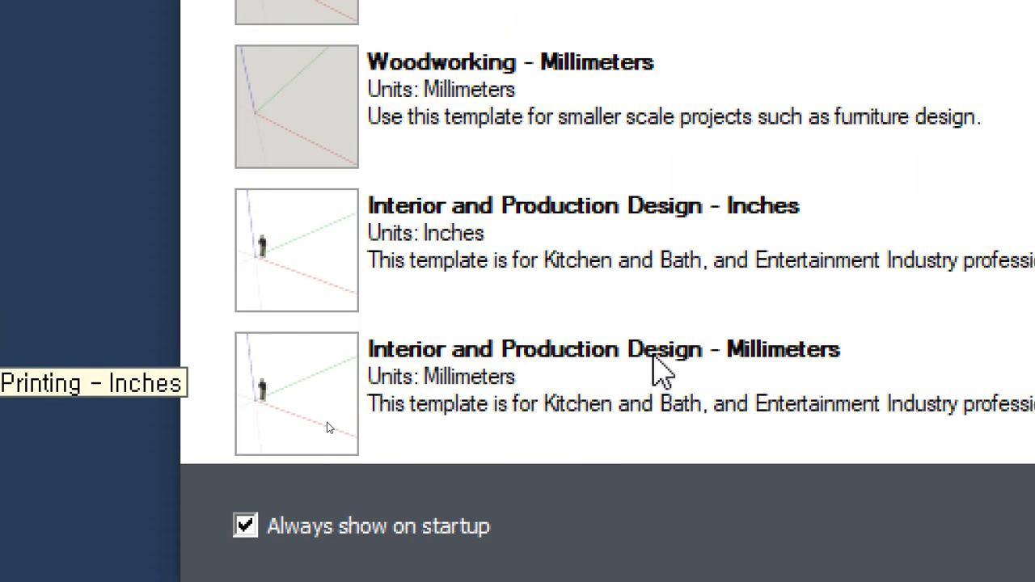
{"action": "scroll", "coordinate": [653, 354], "scroll_direction": "down", "scroll_amount": 3}
{"action": "scroll", "coordinate": [651, 354], "scroll_direction": "down", "scroll_amount": 1}
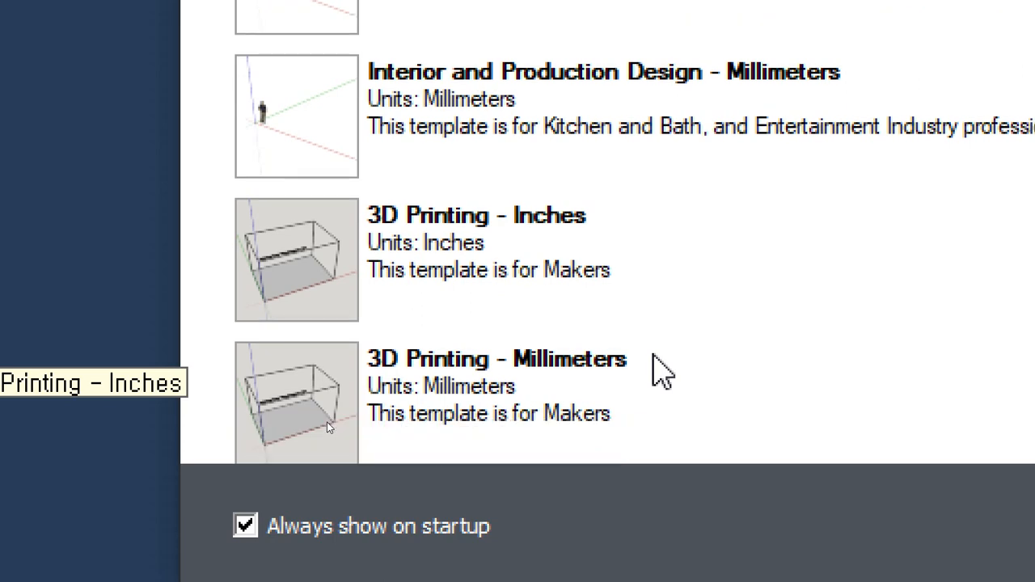
{"action": "scroll", "coordinate": [655, 365], "scroll_direction": "up", "scroll_amount": 3}
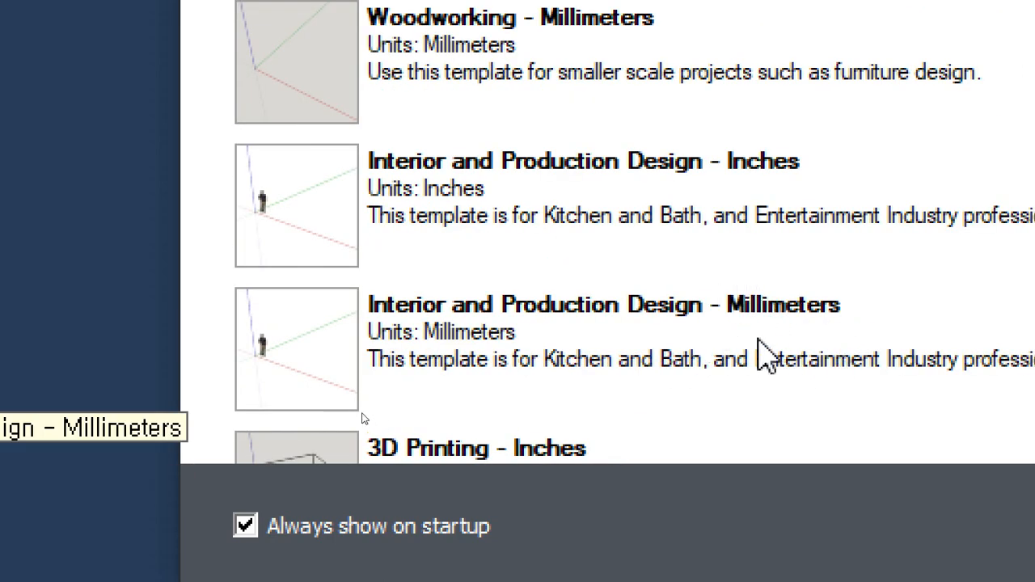
Choose the Architectural Design - Millimeters template and start a new model with it.
{"action": "scroll", "coordinate": [781, 335], "scroll_direction": "up", "scroll_amount": 12}
{"action": "scroll", "coordinate": [533, 322], "scroll_direction": "up", "scroll_amount": 7}
{"action": "left_click", "coordinate": [534, 311]}
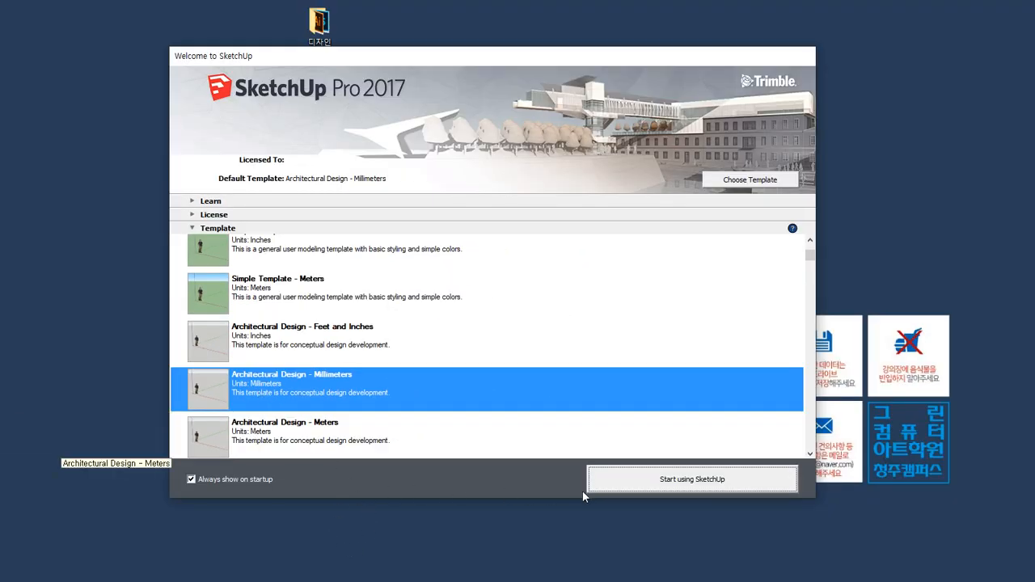
{"action": "left_click", "coordinate": [713, 485]}
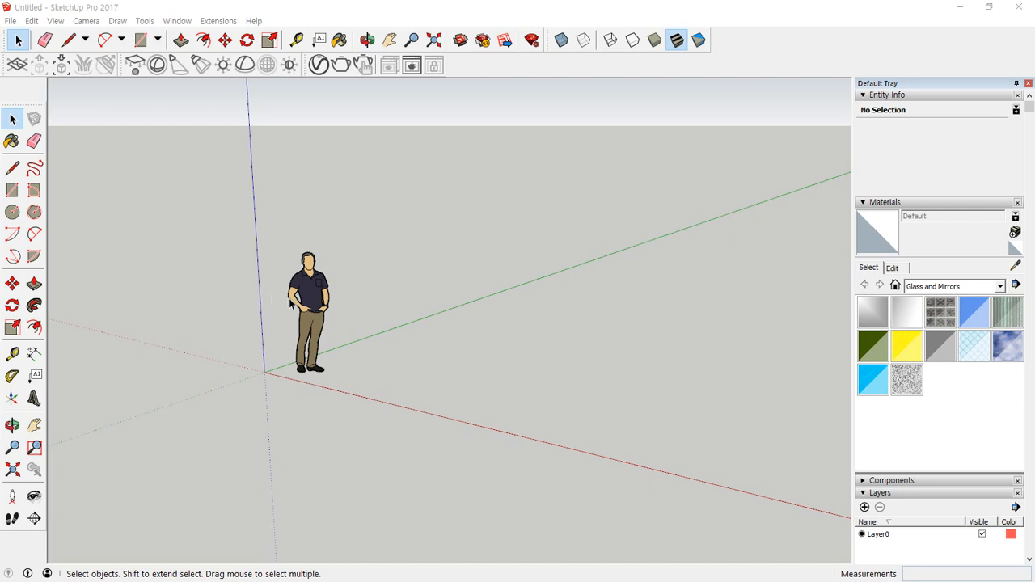
{"action": "left_click", "coordinate": [657, 320]}
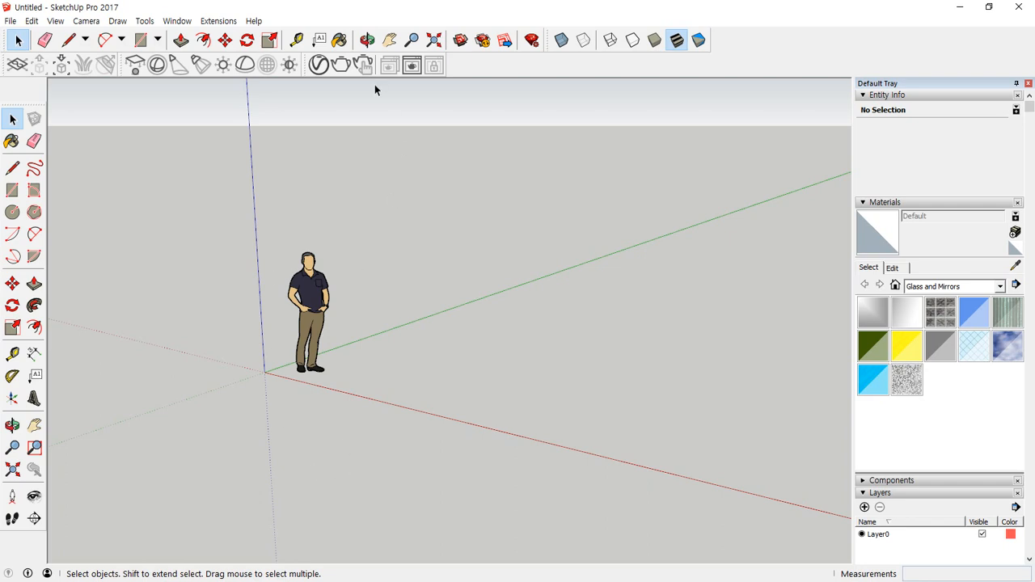
{"action": "mouse_move", "coordinate": [104, 77]}
{"action": "left_mouse_down"}
{"action": "mouse_move", "coordinate": [73, 83]}
{"action": "mouse_move", "coordinate": [113, 36]}
{"action": "mouse_move", "coordinate": [378, 36]}
{"action": "mouse_move", "coordinate": [291, 75]}
{"action": "mouse_move", "coordinate": [194, 74]}
{"action": "left_mouse_up"}
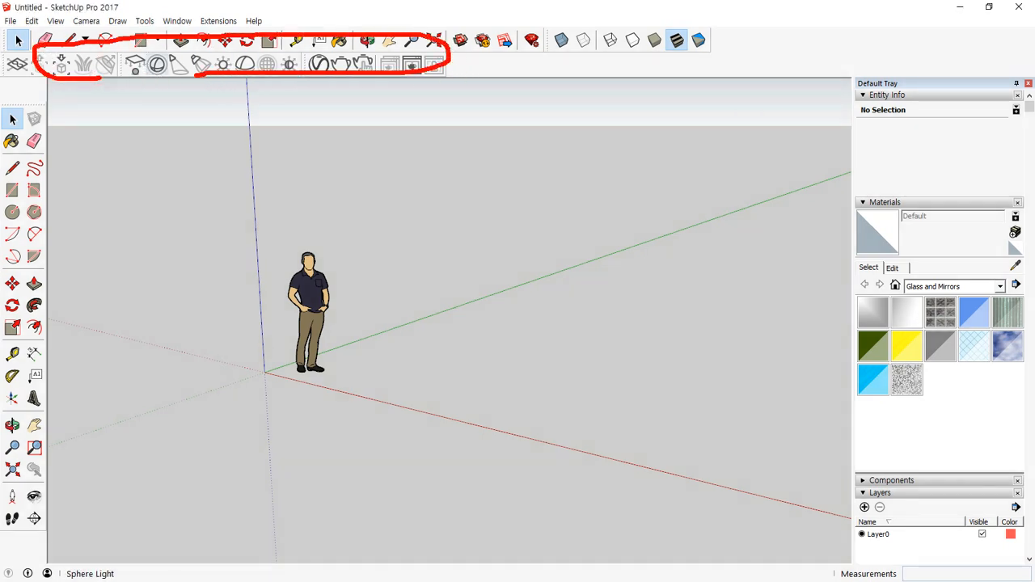
{"action": "mouse_move", "coordinate": [11, 109]}
{"action": "left_mouse_down"}
{"action": "mouse_move", "coordinate": [19, 503]}
{"action": "mouse_move", "coordinate": [65, 259]}
{"action": "mouse_move", "coordinate": [18, 104]}
{"action": "left_mouse_up"}
{"action": "key", "text": "Escape"}
Show the Layers toolbar, float it over the drawing area and close it again.
{"action": "right_click", "coordinate": [482, 63]}
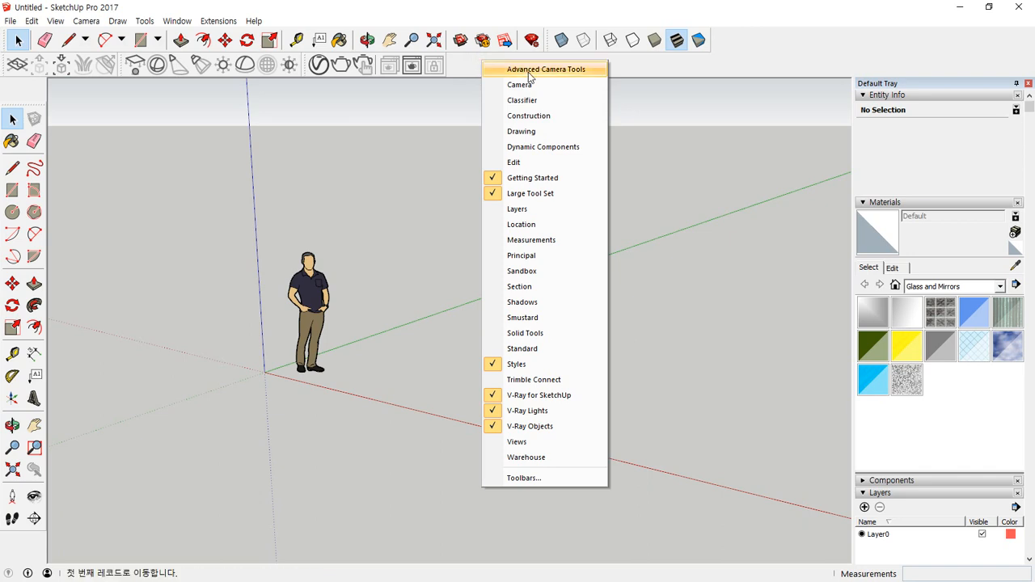
{"action": "left_click", "coordinate": [559, 212]}
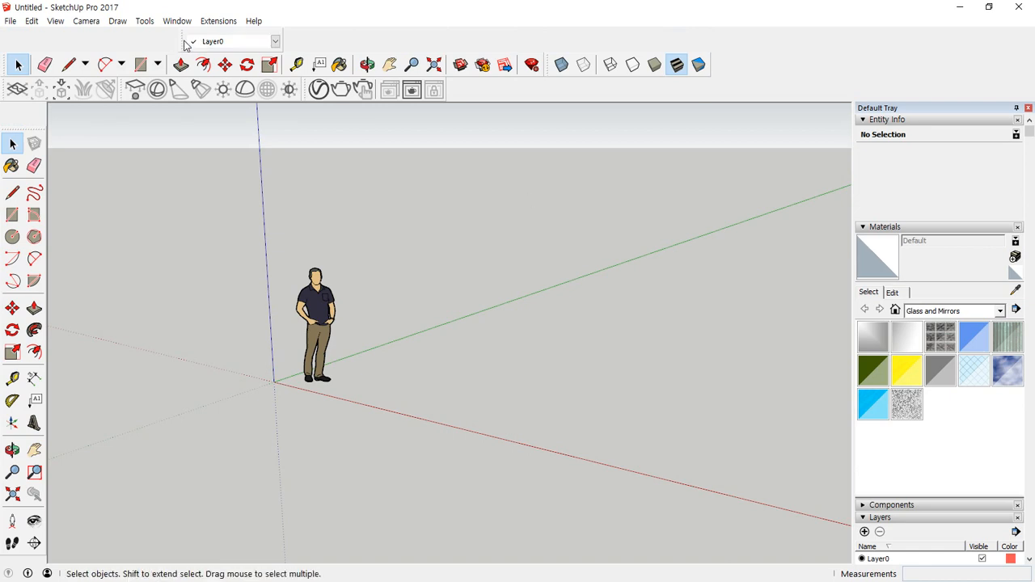
{"action": "left_click_drag", "start_coordinate": [180, 41], "coordinate": [413, 135]}
{"action": "left_click", "coordinate": [453, 133]}
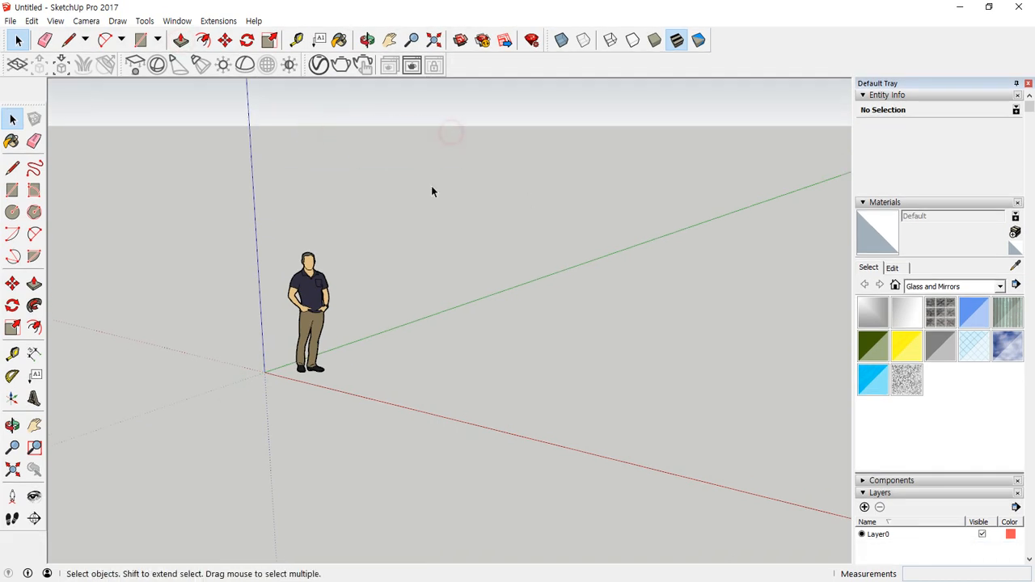
Hide the Styles toolbar.
{"action": "right_click", "coordinate": [561, 65]}
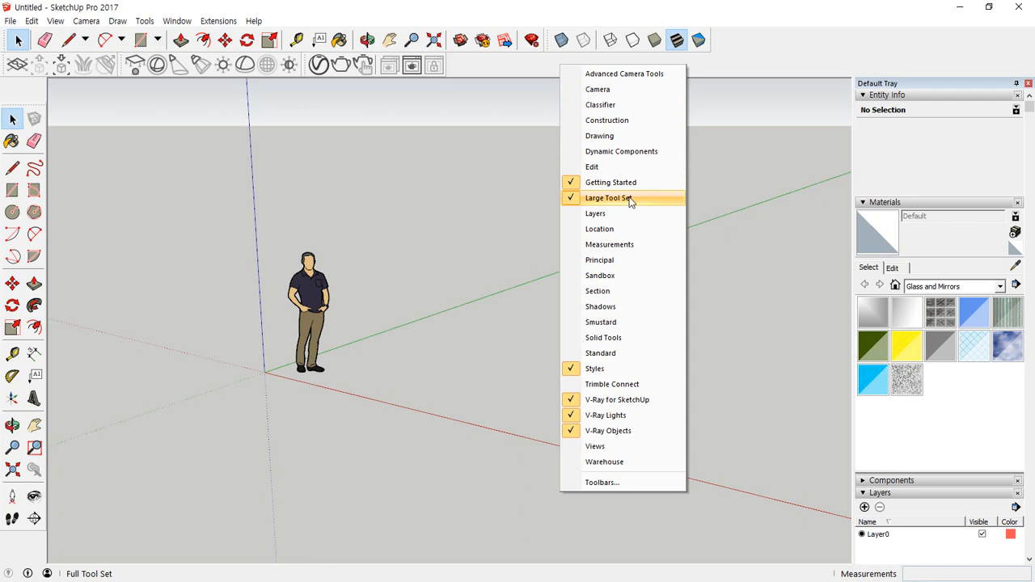
{"action": "left_click", "coordinate": [595, 369]}
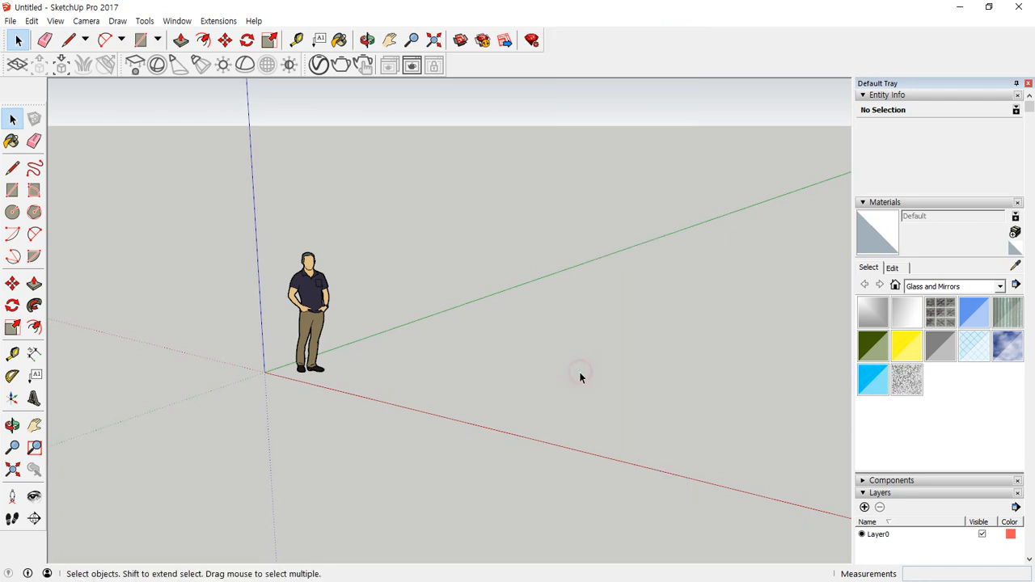
{"action": "right_click", "coordinate": [501, 64]}
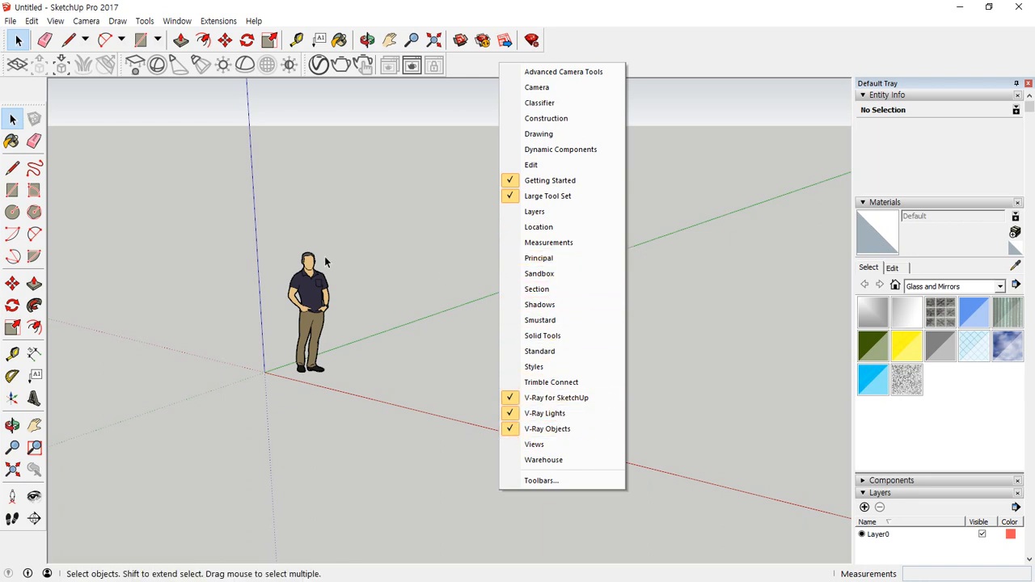
{"action": "key", "text": "Escape"}
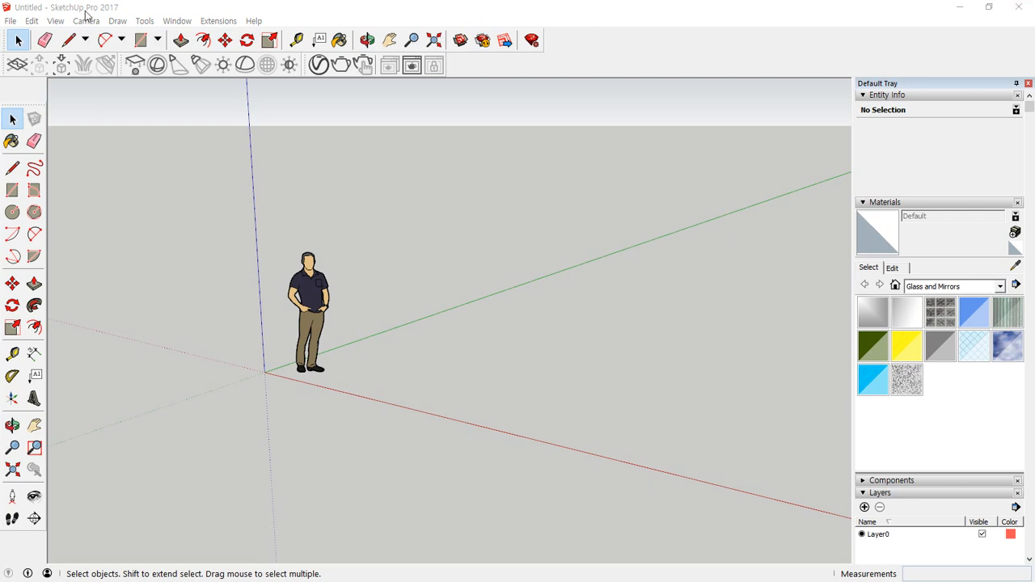
Collapse every expanded section of the Default Tray, from Entity Info down to Instructor.
{"action": "mouse_move", "coordinate": [944, 71]}
{"action": "left_mouse_down"}
{"action": "mouse_move", "coordinate": [855, 173]}
{"action": "mouse_move", "coordinate": [906, 507]}
{"action": "mouse_move", "coordinate": [1019, 309]}
{"action": "mouse_move", "coordinate": [968, 84]}
{"action": "left_mouse_up"}
{"action": "left_click", "coordinate": [877, 94]}
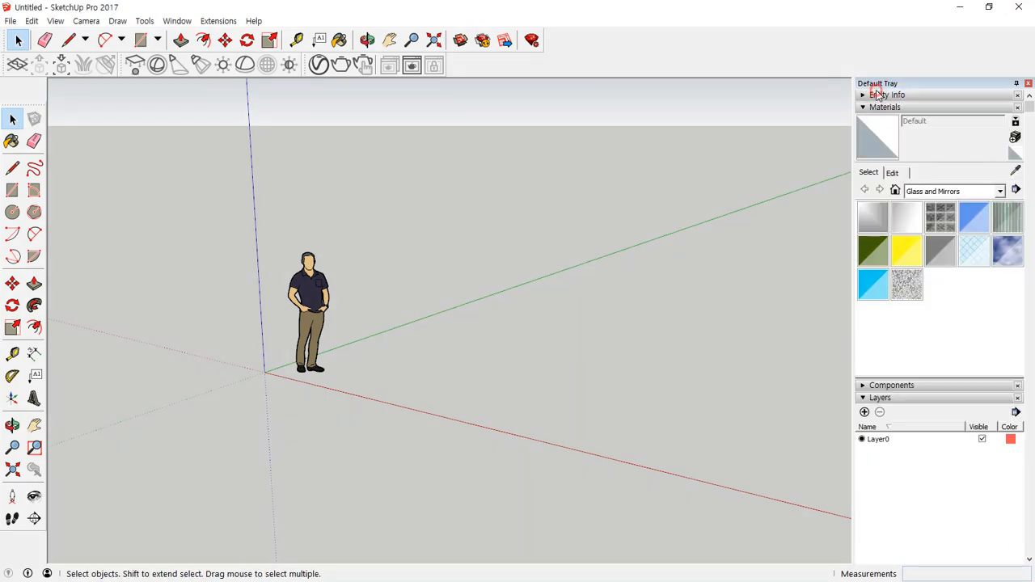
{"action": "left_click", "coordinate": [863, 108]}
{"action": "left_click", "coordinate": [879, 131]}
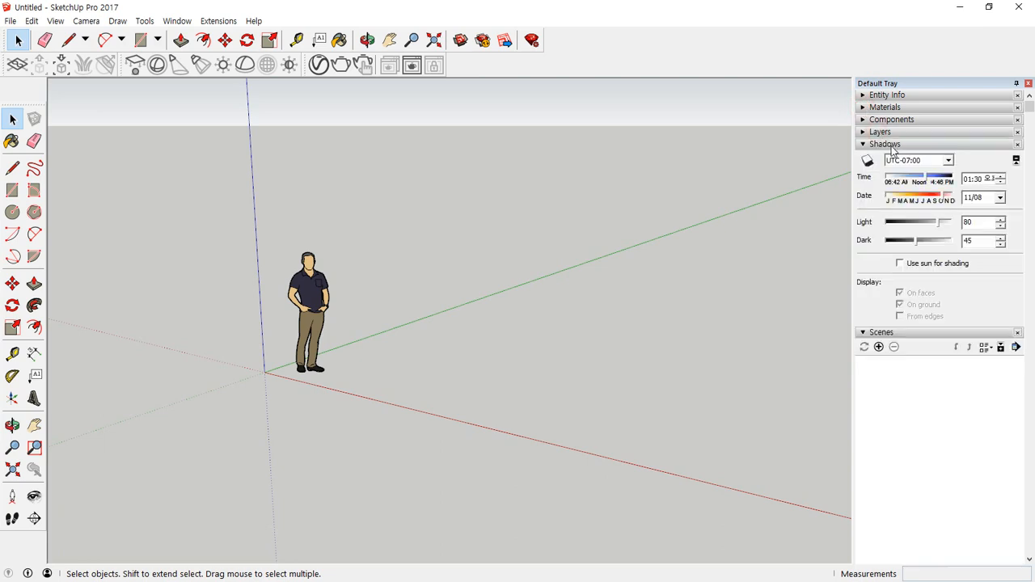
{"action": "left_click", "coordinate": [888, 145]}
{"action": "left_click", "coordinate": [881, 157]}
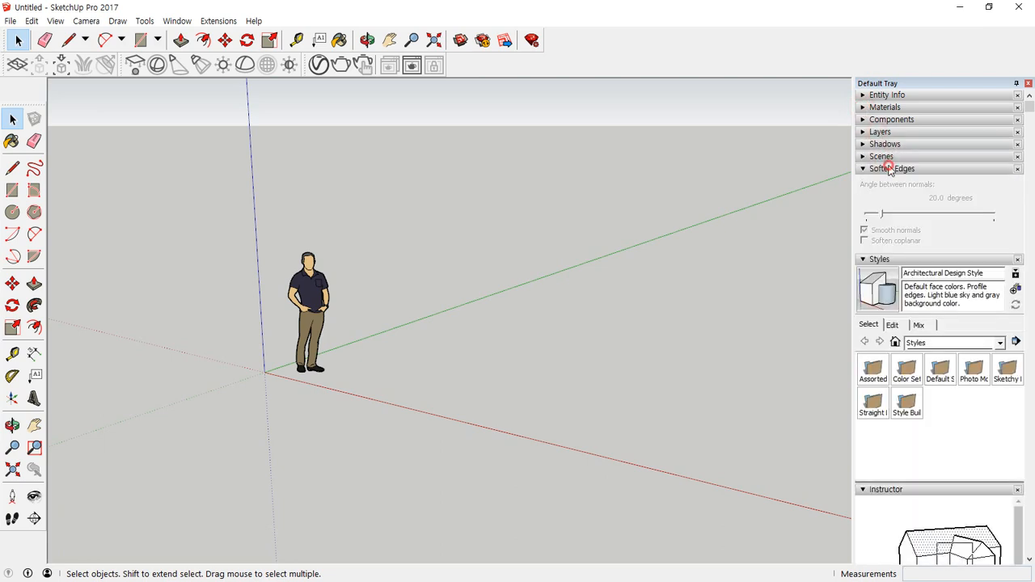
{"action": "left_click", "coordinate": [890, 168]}
{"action": "left_click", "coordinate": [889, 181]}
{"action": "left_click", "coordinate": [898, 194]}
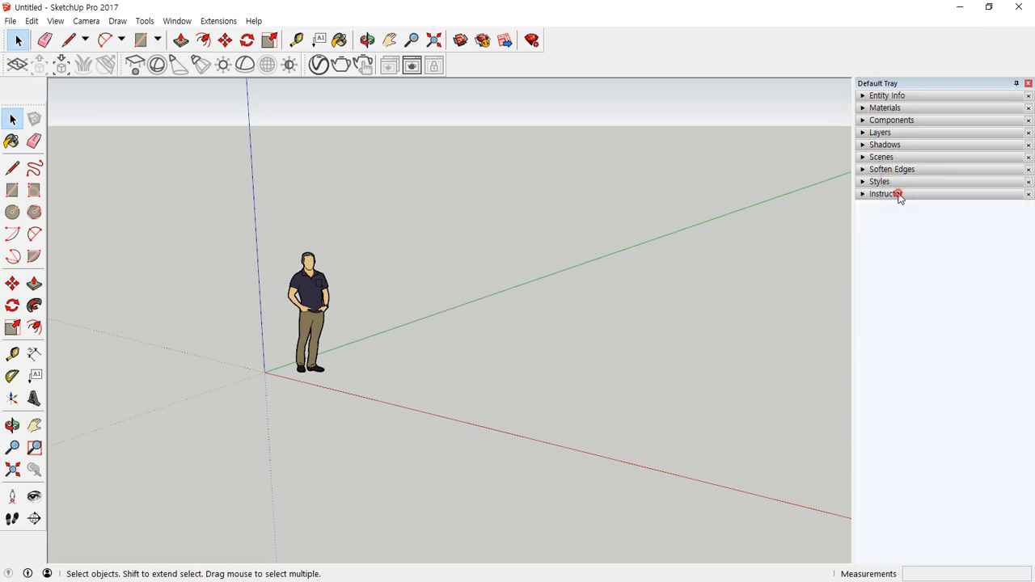
Reorder the Default Tray so that Styles sits directly below Components and above Layers, matching the tray's list of sections.
{"action": "left_click", "coordinate": [177, 21]}
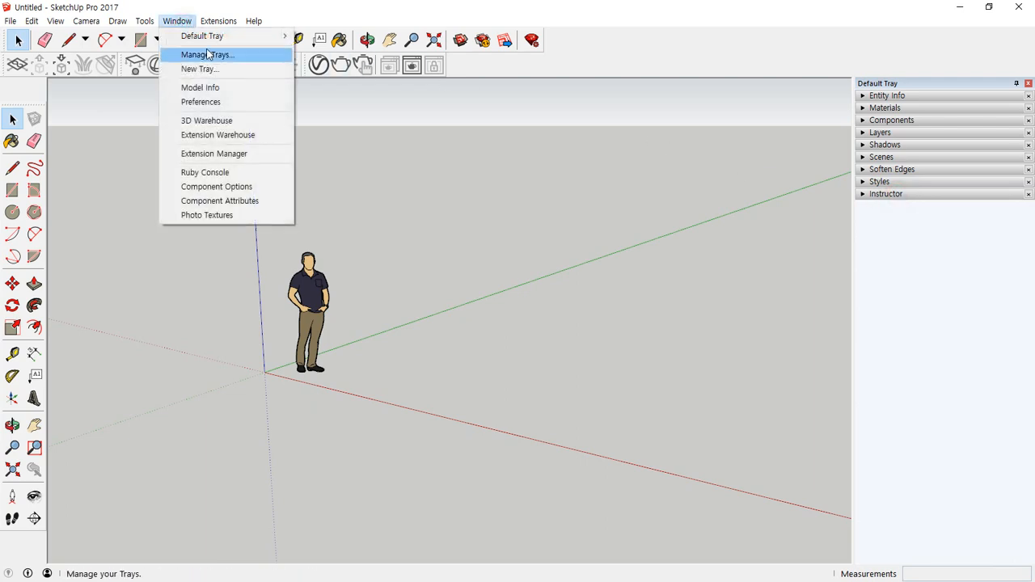
{"action": "mouse_move", "coordinate": [212, 42]}
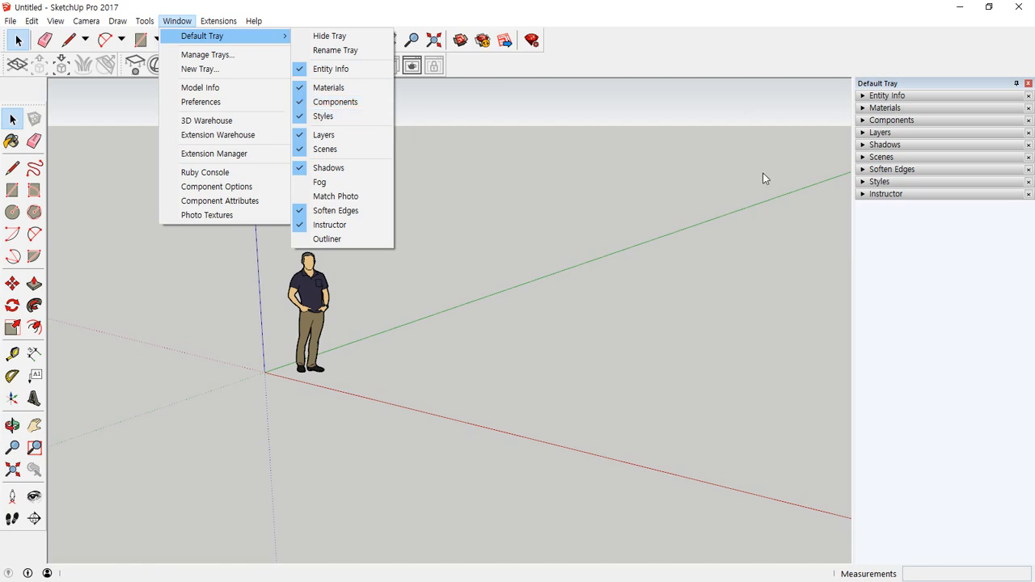
{"action": "left_click", "coordinate": [883, 184]}
{"action": "left_click_drag", "start_coordinate": [885, 180], "coordinate": [889, 144]}
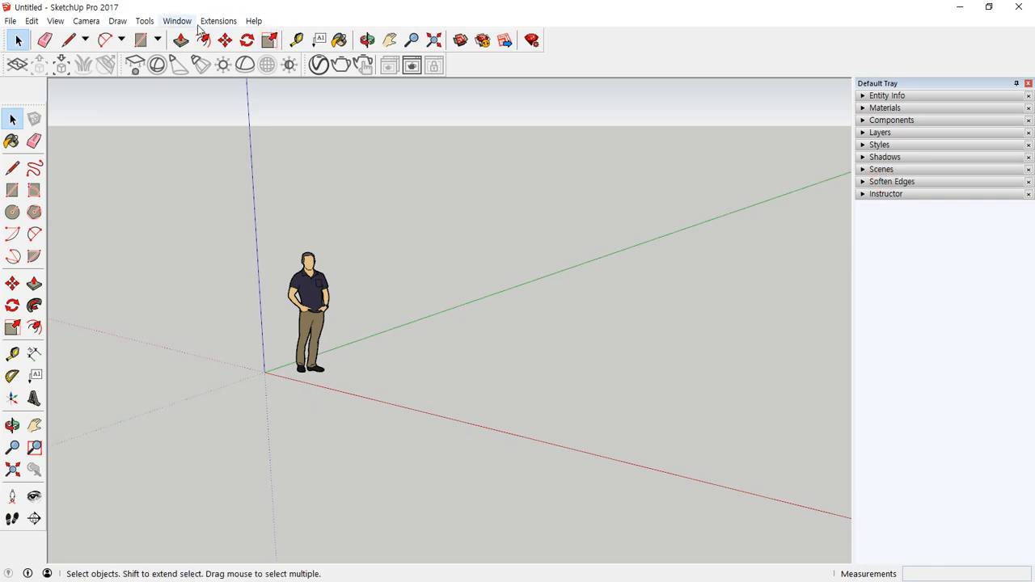
{"action": "left_click", "coordinate": [177, 21]}
{"action": "left_click", "coordinate": [179, 36]}
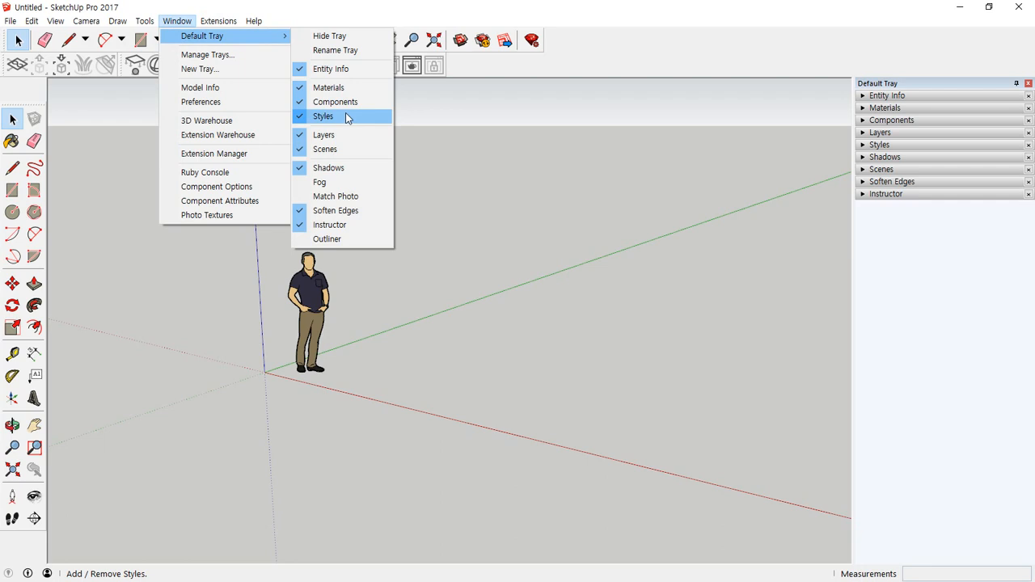
{"action": "left_click", "coordinate": [883, 139]}
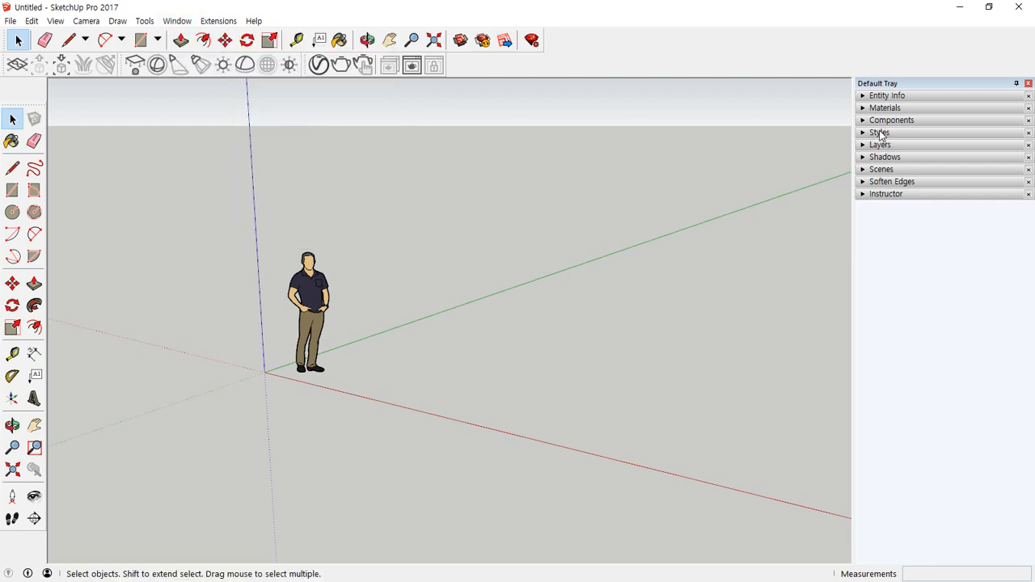
Move the Scenes section above Shadows in the Default Tray to match the tray's section list, and expand the Materials section.
{"action": "left_click", "coordinate": [177, 21]}
{"action": "left_click", "coordinate": [181, 37]}
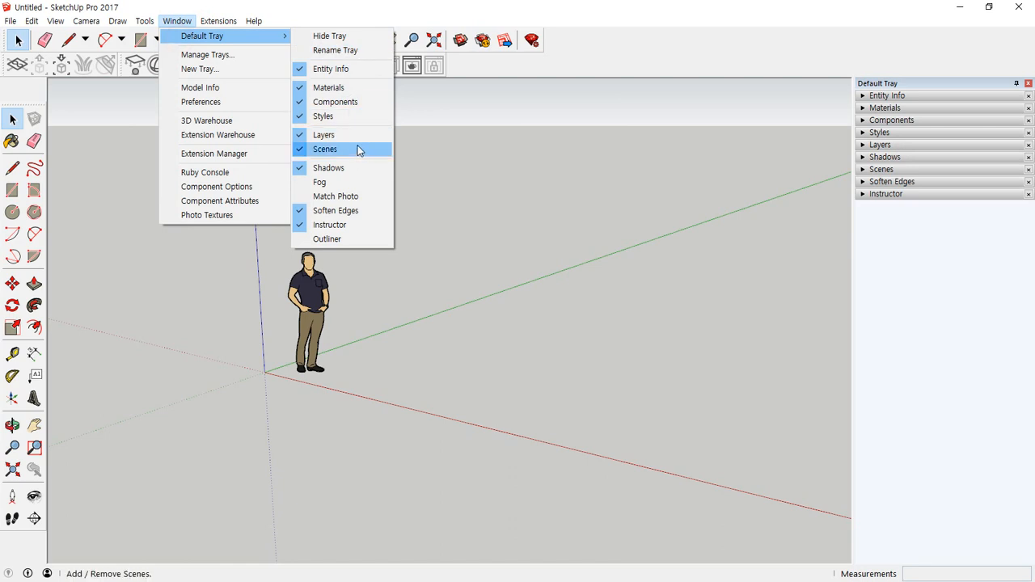
{"action": "left_click", "coordinate": [888, 170]}
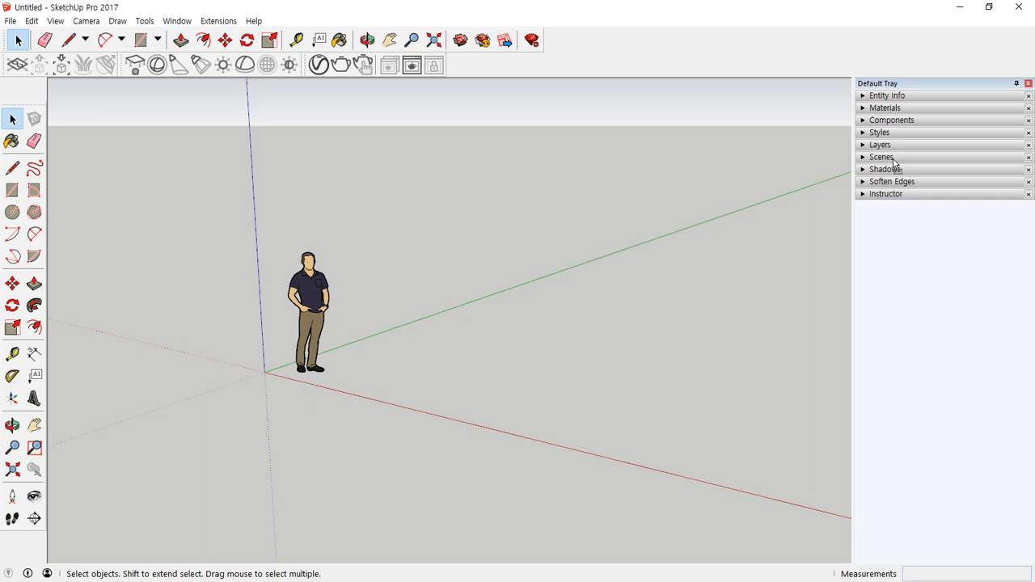
{"action": "left_click", "coordinate": [177, 21]}
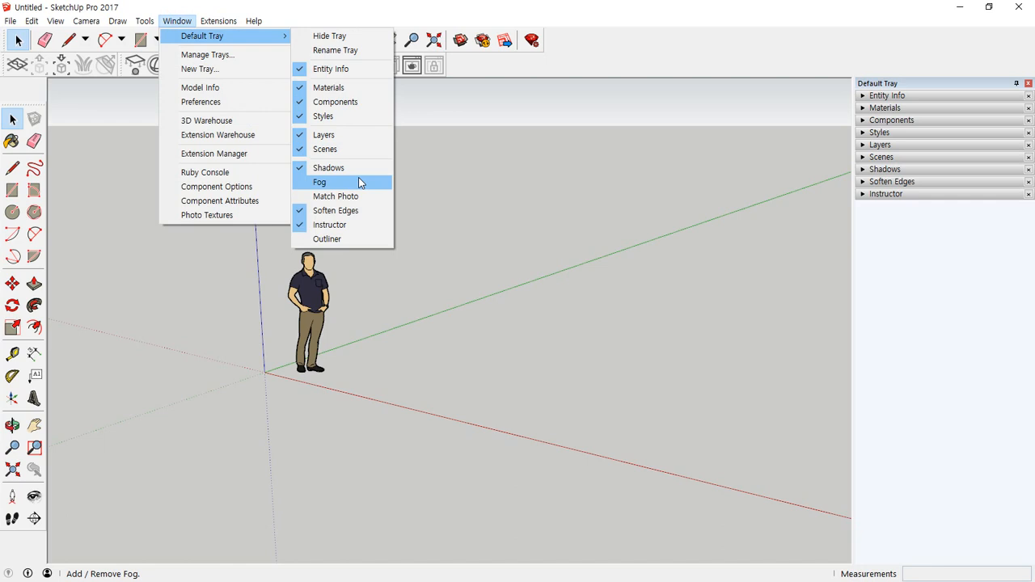
{"action": "left_click", "coordinate": [328, 87]}
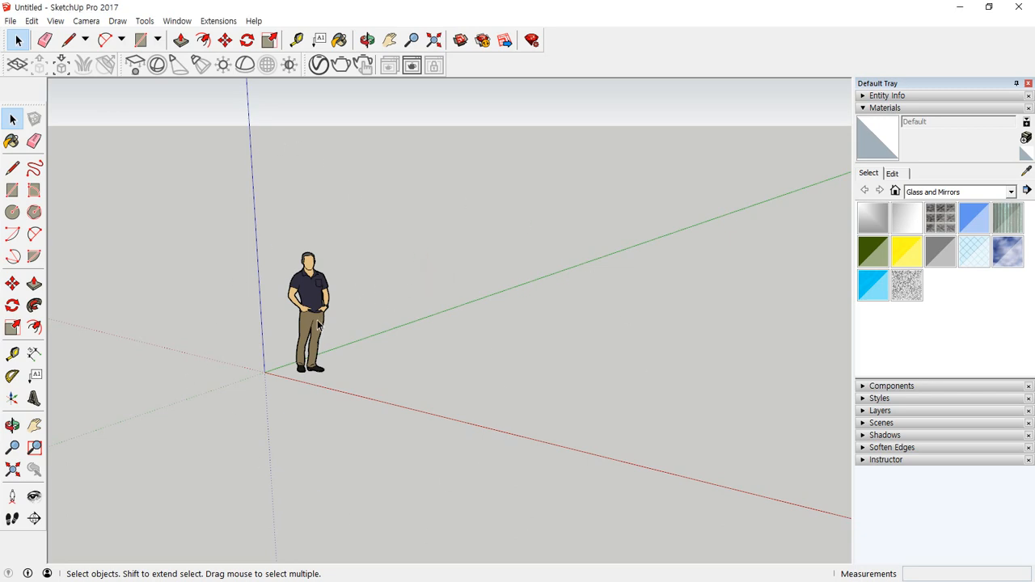
Zoom in and out on the standing figure repeatedly, and orbit to examine it from a lower angle.
{"action": "scroll", "coordinate": [304, 319], "scroll_direction": "up", "scroll_amount": 3}
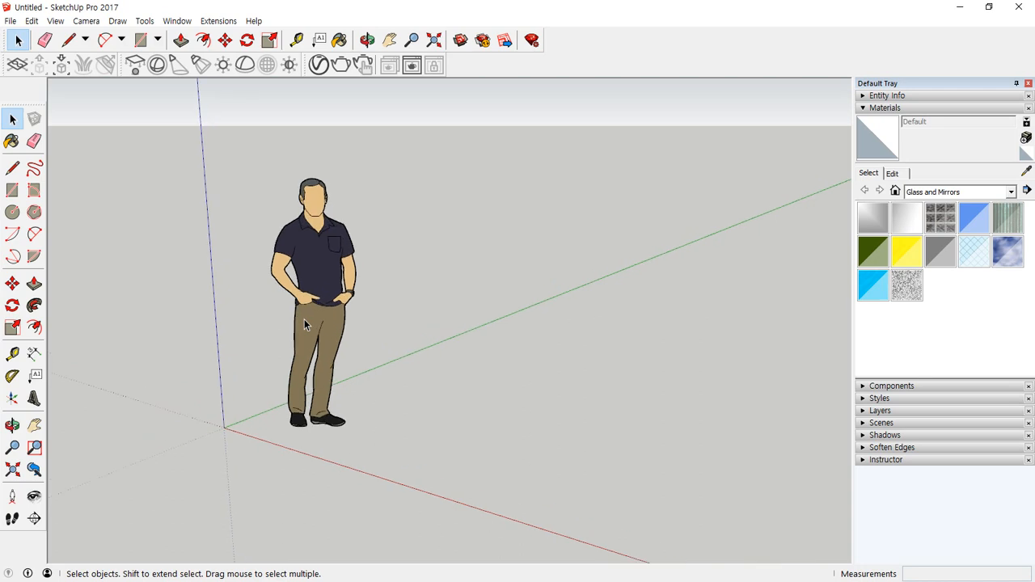
{"action": "scroll", "coordinate": [304, 319], "scroll_direction": "down", "scroll_amount": 2}
{"action": "scroll", "coordinate": [304, 318], "scroll_direction": "up", "scroll_amount": 1}
{"action": "scroll", "coordinate": [306, 319], "scroll_direction": "up", "scroll_amount": 2}
{"action": "scroll", "coordinate": [306, 319], "scroll_direction": "down", "scroll_amount": 3}
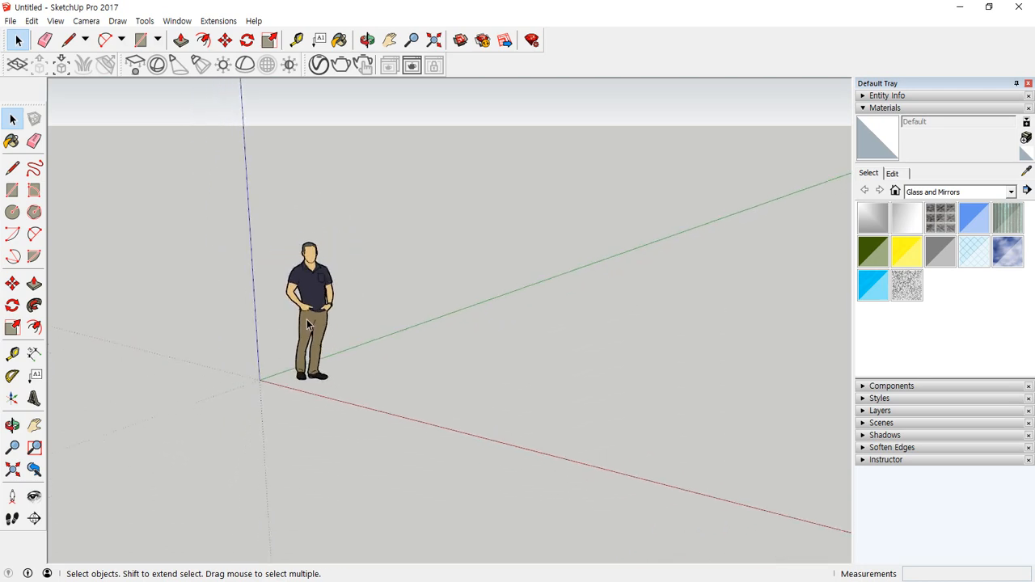
{"action": "scroll", "coordinate": [306, 320], "scroll_direction": "up", "scroll_amount": 3}
{"action": "scroll", "coordinate": [308, 320], "scroll_direction": "down", "scroll_amount": 1}
{"action": "scroll", "coordinate": [308, 319], "scroll_direction": "down", "scroll_amount": 2}
{"action": "scroll", "coordinate": [307, 319], "scroll_direction": "up", "scroll_amount": 3}
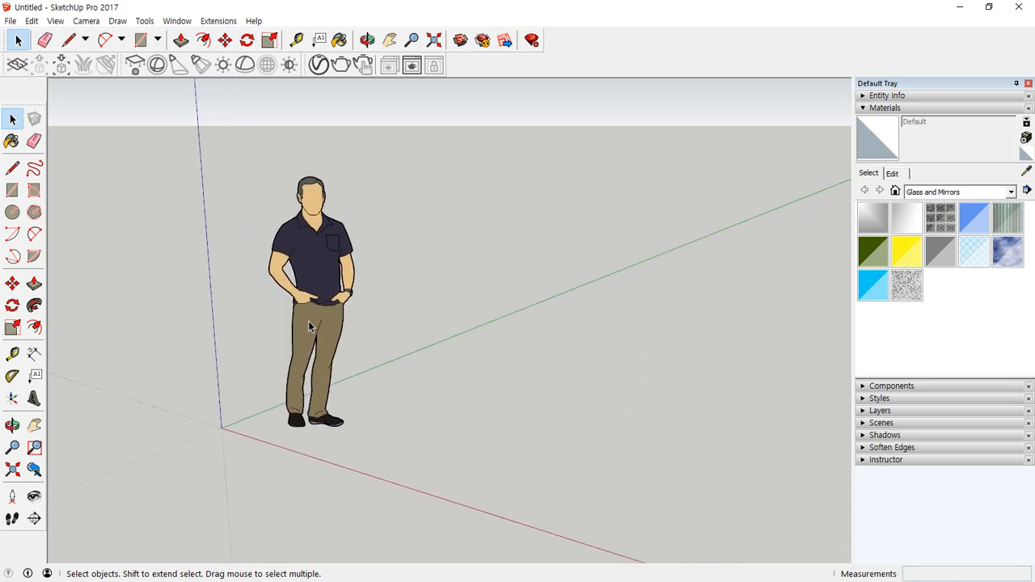
{"action": "scroll", "coordinate": [308, 320], "scroll_direction": "down", "scroll_amount": 3}
{"action": "scroll", "coordinate": [309, 320], "scroll_direction": "up", "scroll_amount": 3}
{"action": "scroll", "coordinate": [308, 320], "scroll_direction": "down", "scroll_amount": 2}
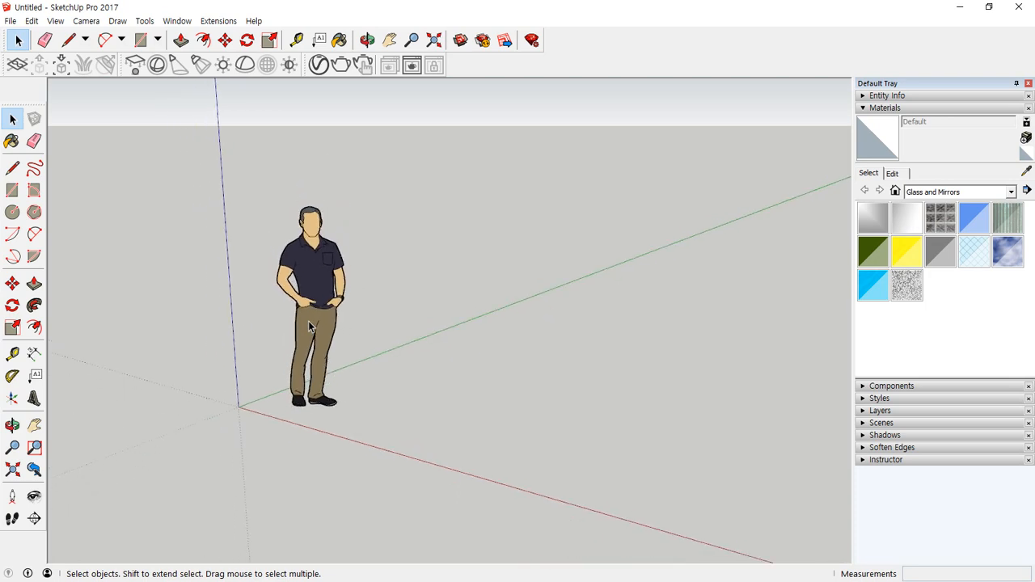
{"action": "scroll", "coordinate": [308, 320], "scroll_direction": "up", "scroll_amount": 2}
{"action": "scroll", "coordinate": [308, 320], "scroll_direction": "down", "scroll_amount": 3}
{"action": "scroll", "coordinate": [308, 321], "scroll_direction": "up", "scroll_amount": 3}
{"action": "scroll", "coordinate": [308, 321], "scroll_direction": "down", "scroll_amount": 3}
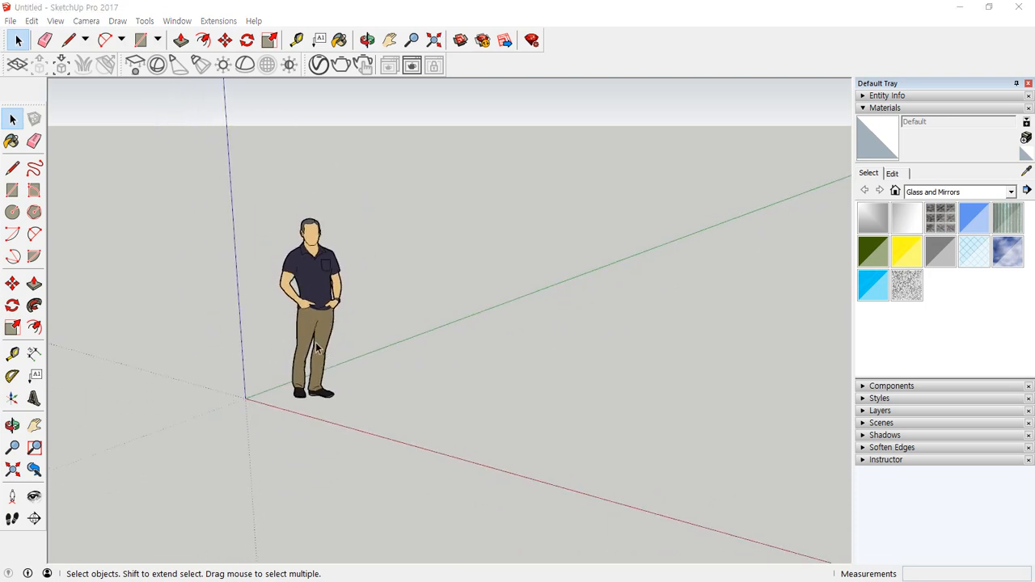
{"action": "middle_click_drag", "start_coordinate": [378, 309], "coordinate": [312, 366]}
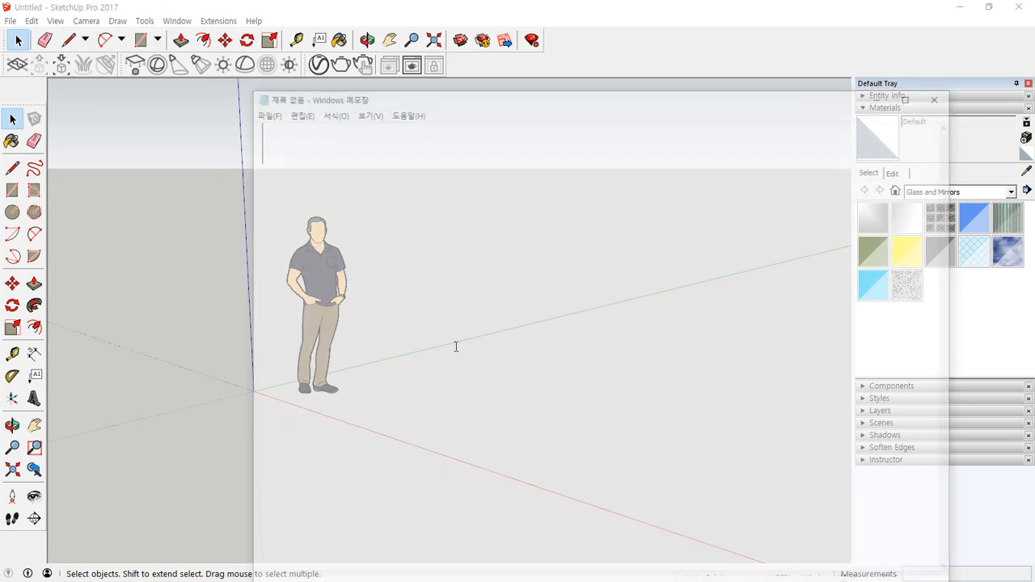
Write "Orbit (오빗 궤도)" in an empty Notepad document and return to SketchUp.
{"action": "left_click", "coordinate": [379, 260]}
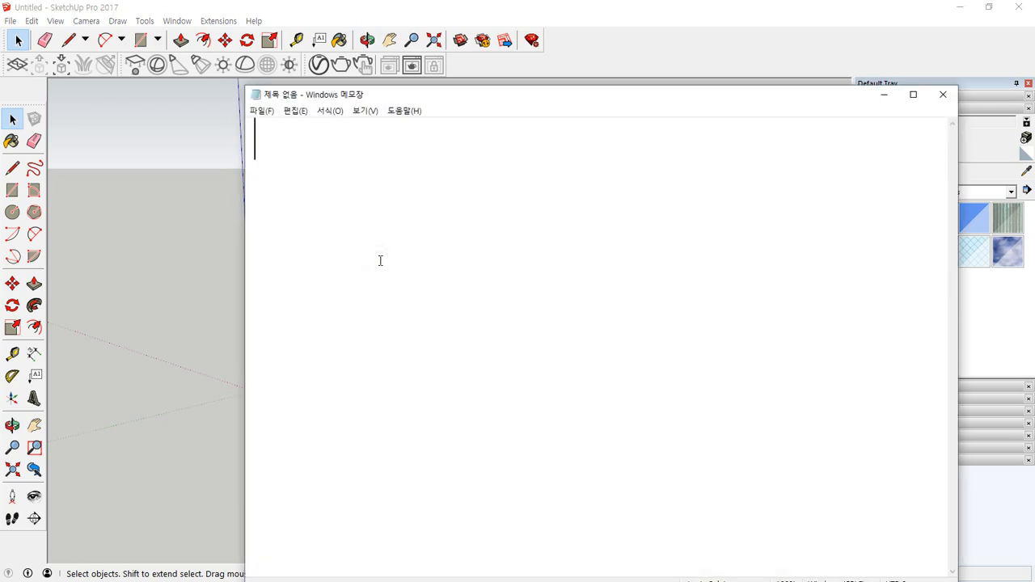
{"action": "type", "text": "Orbit ("}
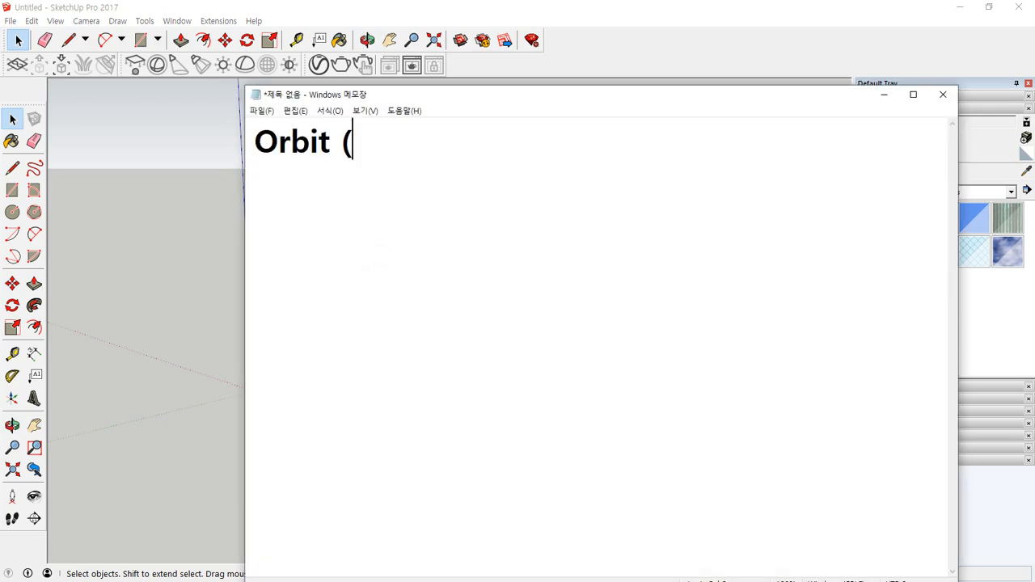
{"action": "type", "text": "오빗"}
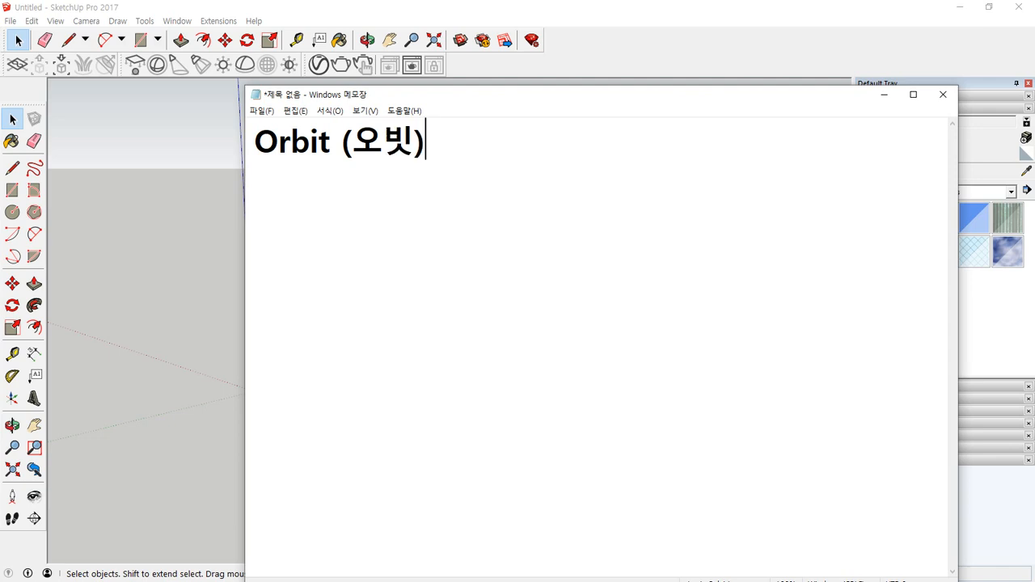
{"action": "type", "text": "rnp"}
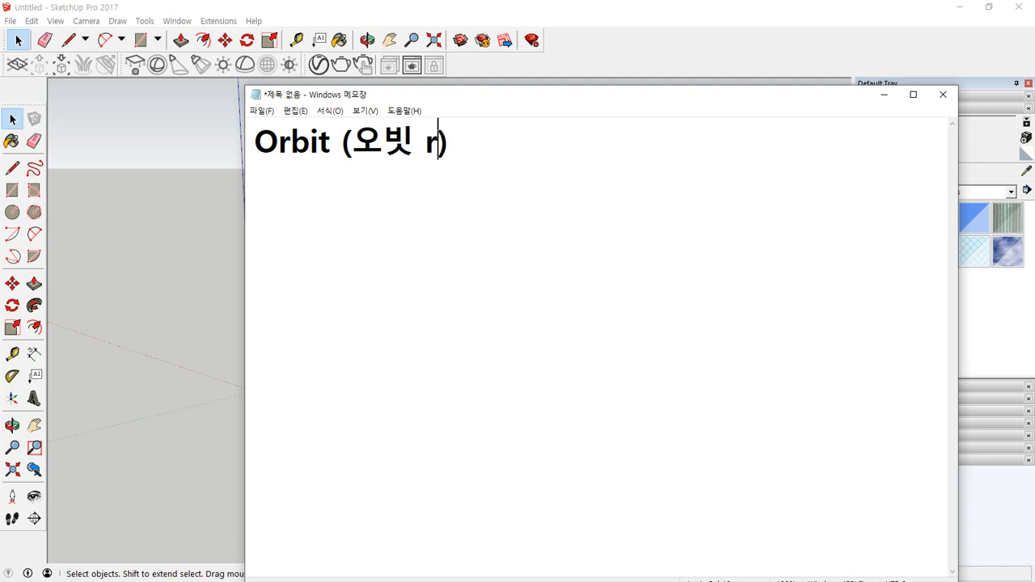
{"action": "key", "text": "BackSpace"}
{"action": "key", "text": "BackSpace"}
{"action": "key", "text": "BackSpace"}
{"action": "type", "text": "궤도"}
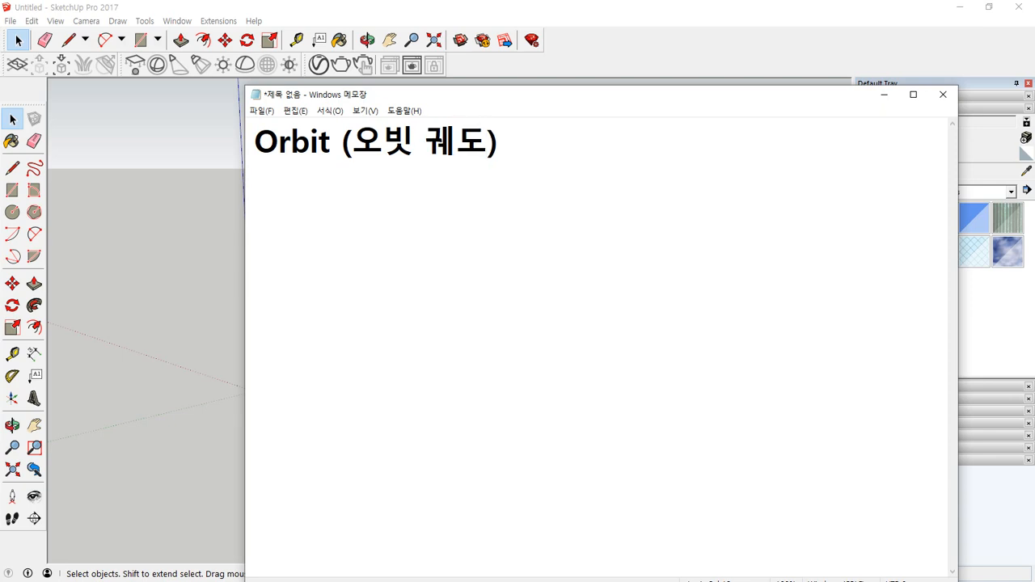
{"action": "left_click", "coordinate": [597, 10]}
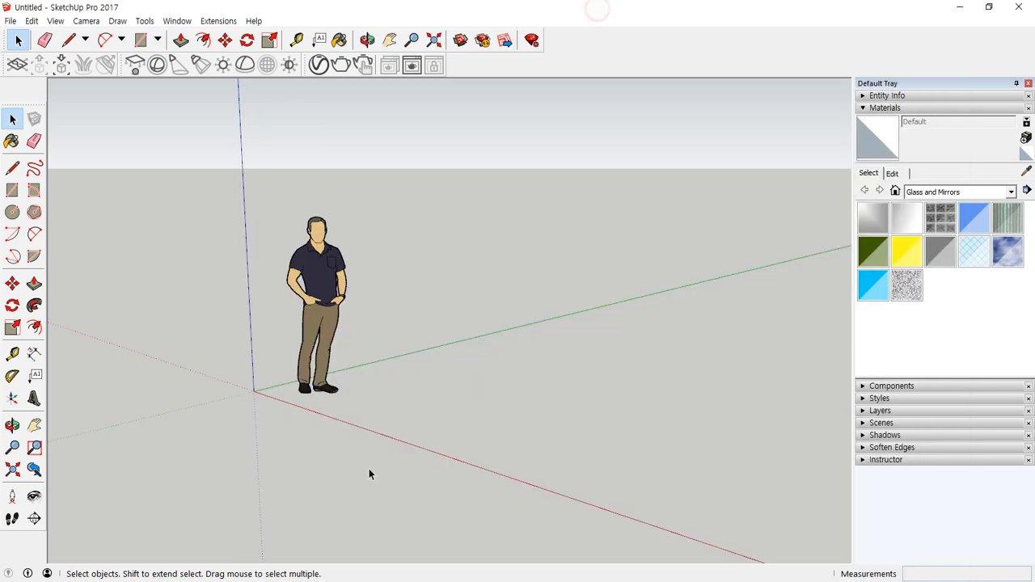
Orbit and pan around the standing figure to examine the model axes, returning to the Select tool.
{"action": "middle_click_drag", "start_coordinate": [283, 316], "coordinate": [121, 306]}
{"action": "mouse_move", "coordinate": [397, 322]}
{"action": "middle_mouse_down"}
{"action": "mouse_move", "coordinate": [250, 328]}
{"action": "mouse_move", "coordinate": [259, 351]}
{"action": "mouse_move", "coordinate": [429, 333]}
{"action": "mouse_move", "coordinate": [469, 349]}
{"action": "mouse_move", "coordinate": [460, 380]}
{"action": "mouse_move", "coordinate": [344, 386]}
{"action": "mouse_move", "coordinate": [307, 318]}
{"action": "mouse_move", "coordinate": [601, 216]}
{"action": "mouse_move", "coordinate": [572, 164]}
{"action": "mouse_move", "coordinate": [518, 267]}
{"action": "mouse_move", "coordinate": [469, 173]}
{"action": "mouse_move", "coordinate": [447, 289]}
{"action": "mouse_move", "coordinate": [462, 231]}
{"action": "mouse_move", "coordinate": [365, 277]}
{"action": "mouse_move", "coordinate": [220, 293]}
{"action": "mouse_move", "coordinate": [591, 300]}
{"action": "mouse_move", "coordinate": [536, 305]}
{"action": "middle_mouse_up"}
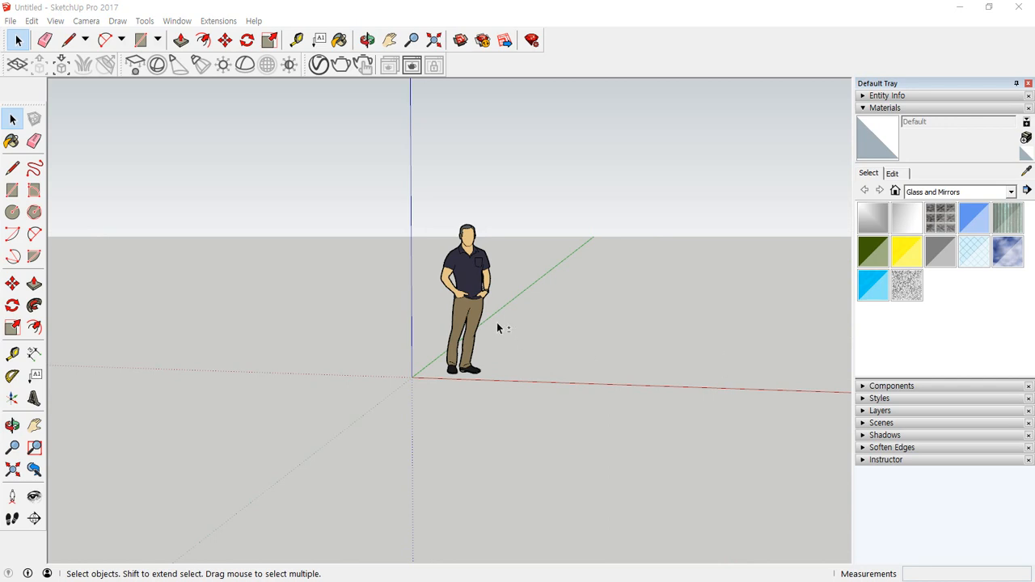
{"action": "middle_click_drag", "start_coordinate": [498, 327], "coordinate": [455, 348]}
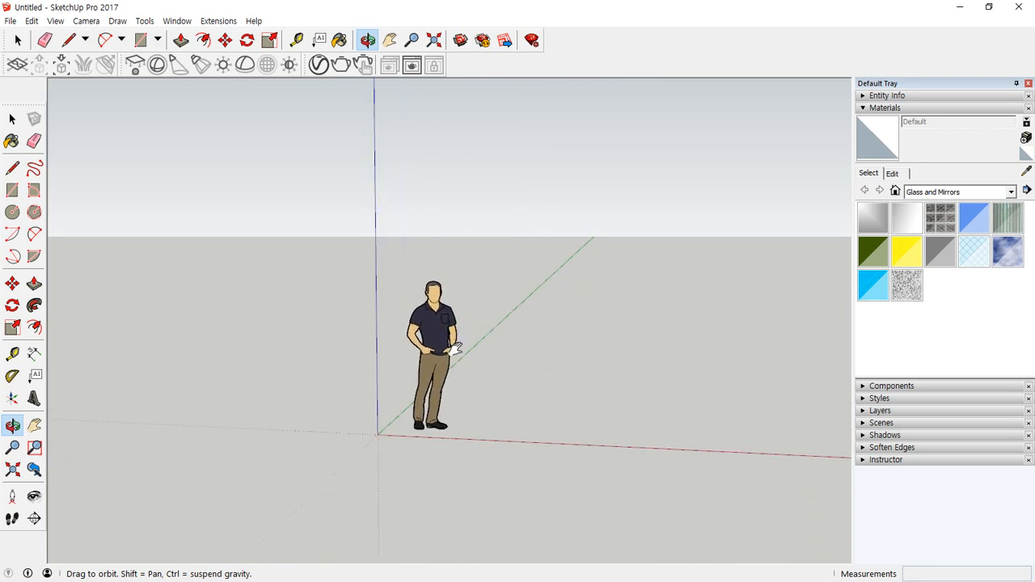
{"action": "left_click_drag", "start_coordinate": [455, 347], "coordinate": [322, 385]}
{"action": "key", "text": "space"}
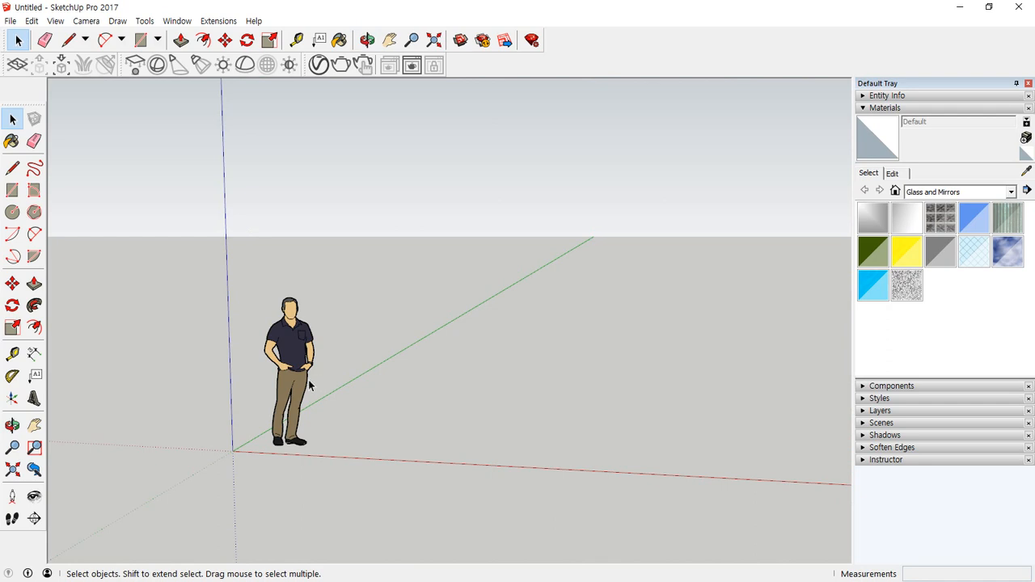
{"action": "key", "text": "o"}
{"action": "left_click_drag", "start_coordinate": [378, 360], "coordinate": [347, 372]}
{"action": "key", "text": "space"}
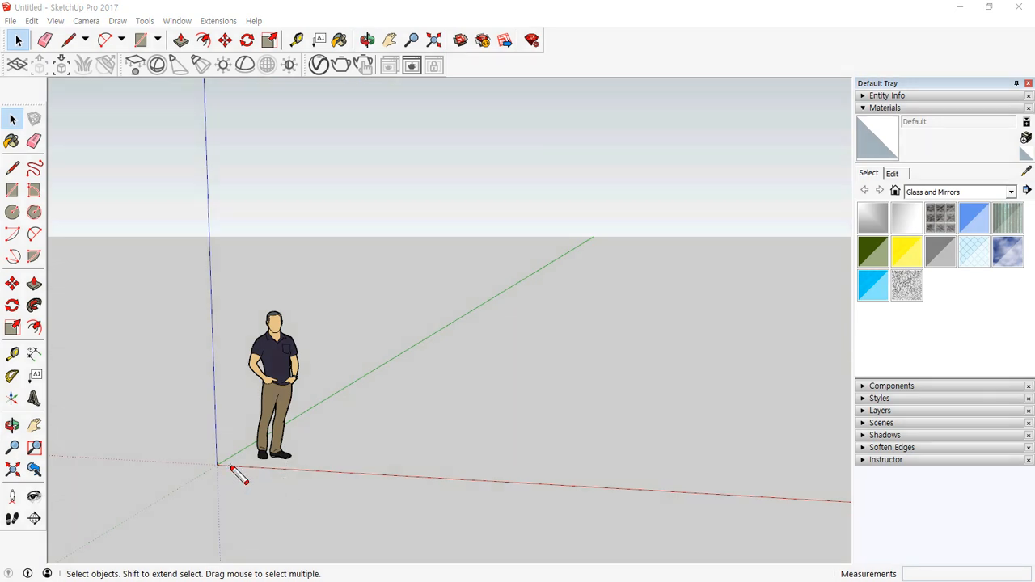
{"action": "mouse_move", "coordinate": [230, 467]}
{"action": "left_mouse_down"}
{"action": "mouse_move", "coordinate": [485, 490]}
{"action": "mouse_move", "coordinate": [489, 473]}
{"action": "mouse_move", "coordinate": [488, 508]}
{"action": "mouse_move", "coordinate": [549, 509]}
{"action": "mouse_move", "coordinate": [539, 512]}
{"action": "left_mouse_up"}
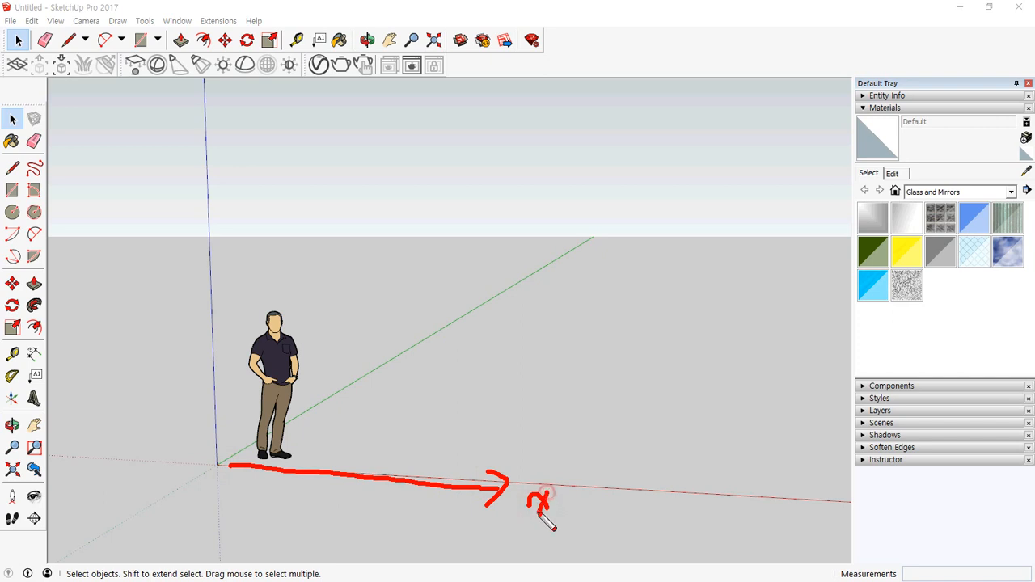
{"action": "mouse_move", "coordinate": [237, 459]}
{"action": "left_mouse_down"}
{"action": "mouse_move", "coordinate": [408, 340]}
{"action": "mouse_move", "coordinate": [417, 362]}
{"action": "mouse_move", "coordinate": [449, 359]}
{"action": "mouse_move", "coordinate": [448, 393]}
{"action": "mouse_move", "coordinate": [444, 385]}
{"action": "left_mouse_up"}
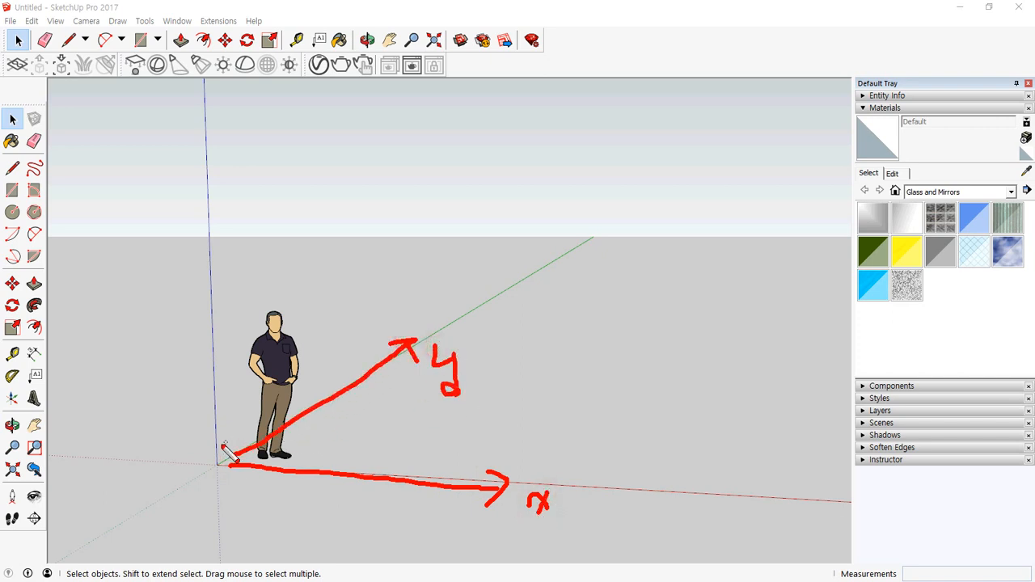
{"action": "mouse_move", "coordinate": [211, 459]}
{"action": "left_mouse_down"}
{"action": "mouse_move", "coordinate": [214, 270]}
{"action": "mouse_move", "coordinate": [191, 279]}
{"action": "left_mouse_up"}
{"action": "left_click_drag", "start_coordinate": [230, 269], "coordinate": [260, 292]}
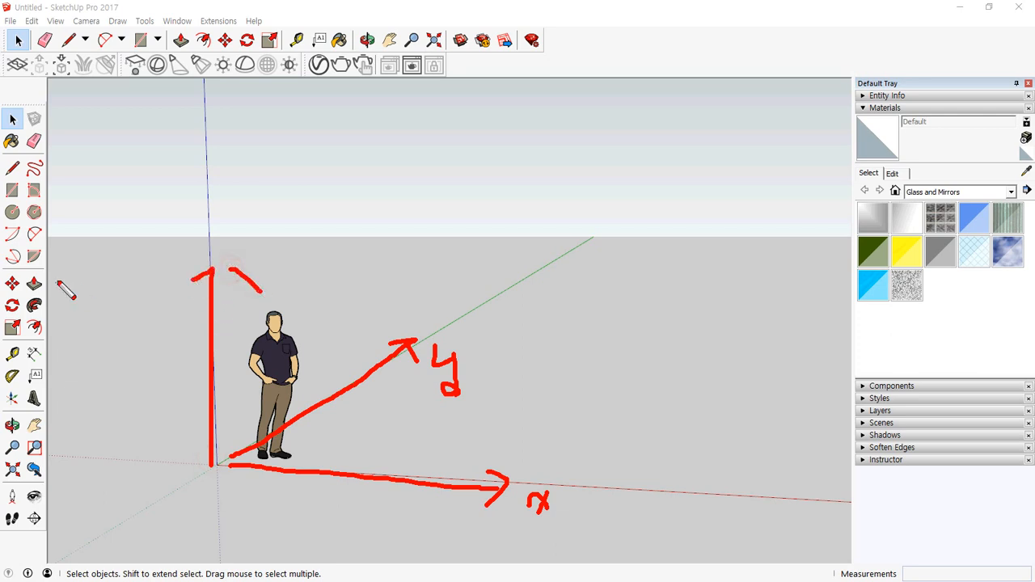
{"action": "mouse_move", "coordinate": [96, 259]}
{"action": "left_mouse_down"}
{"action": "mouse_move", "coordinate": [125, 259]}
{"action": "mouse_move", "coordinate": [137, 295]}
{"action": "left_mouse_up"}
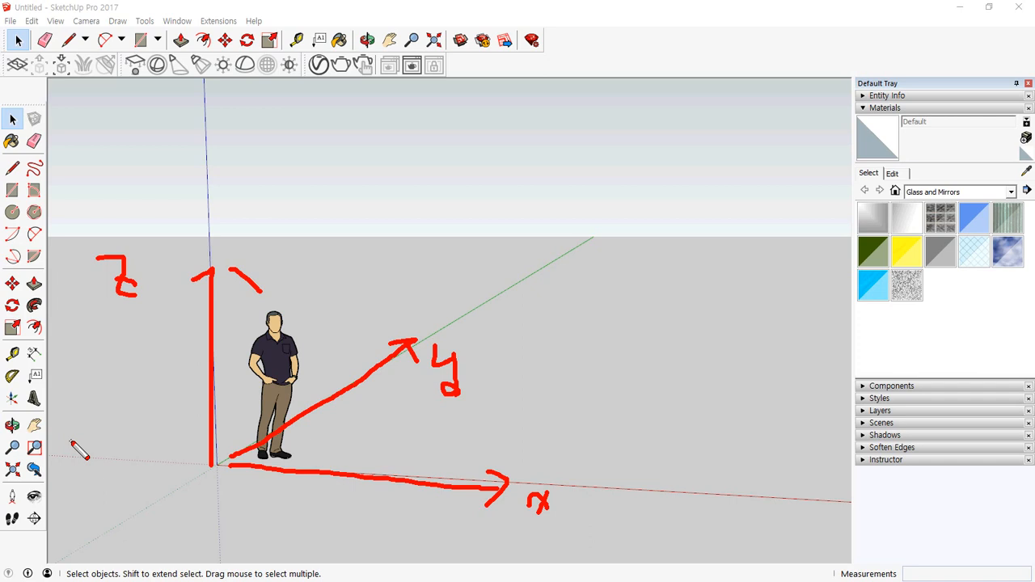
{"action": "key", "text": "Escape"}
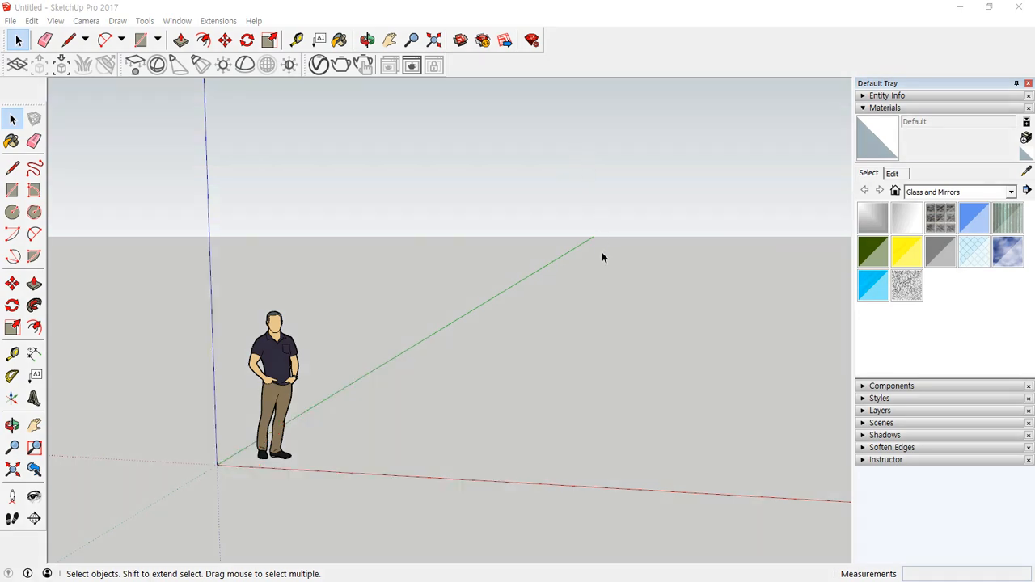
{"action": "key", "text": "ctrl+2"}
{"action": "left_click_drag", "start_coordinate": [597, 235], "coordinate": [597, 267]}
{"action": "key", "text": "ctrl+z"}
{"action": "left_click_drag", "start_coordinate": [379, 363], "coordinate": [582, 242]}
{"action": "key", "text": "Escape"}
Draw a single line on the ground beside the figure, running back toward the horizon near the green axis.
{"action": "mouse_move", "coordinate": [338, 422]}
{"action": "middle_mouse_down"}
{"action": "mouse_move", "coordinate": [334, 398]}
{"action": "mouse_move", "coordinate": [397, 368]}
{"action": "mouse_move", "coordinate": [411, 347]}
{"action": "mouse_move", "coordinate": [448, 337]}
{"action": "mouse_move", "coordinate": [396, 353]}
{"action": "mouse_move", "coordinate": [365, 379]}
{"action": "mouse_move", "coordinate": [367, 400]}
{"action": "middle_mouse_up"}
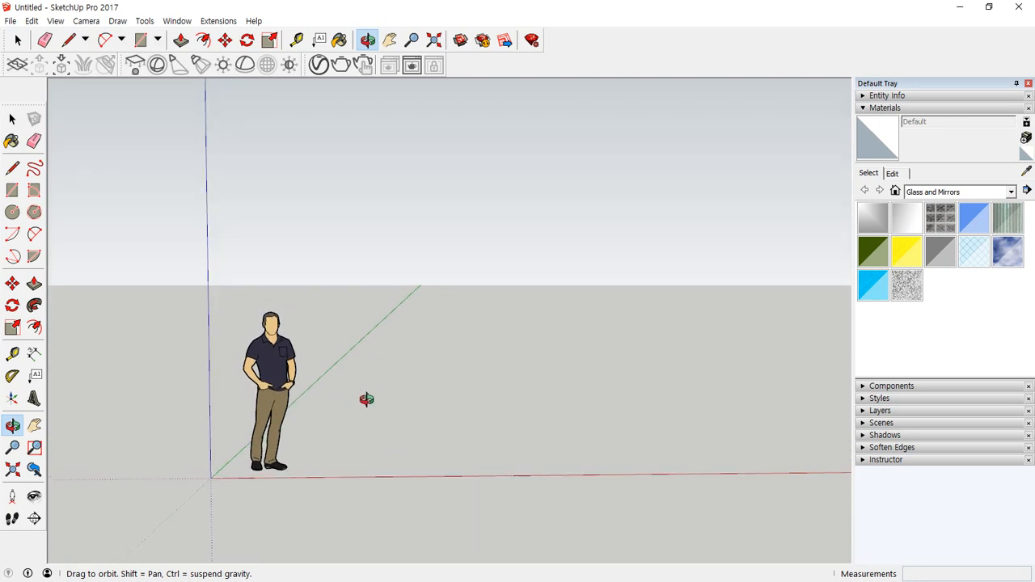
{"action": "left_click", "coordinate": [12, 168]}
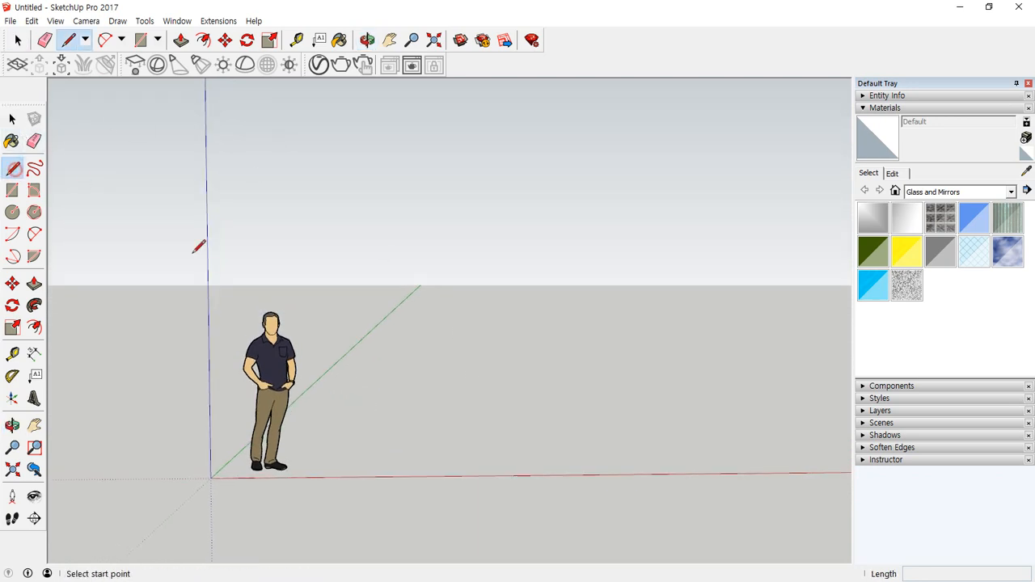
{"action": "left_click", "coordinate": [345, 432]}
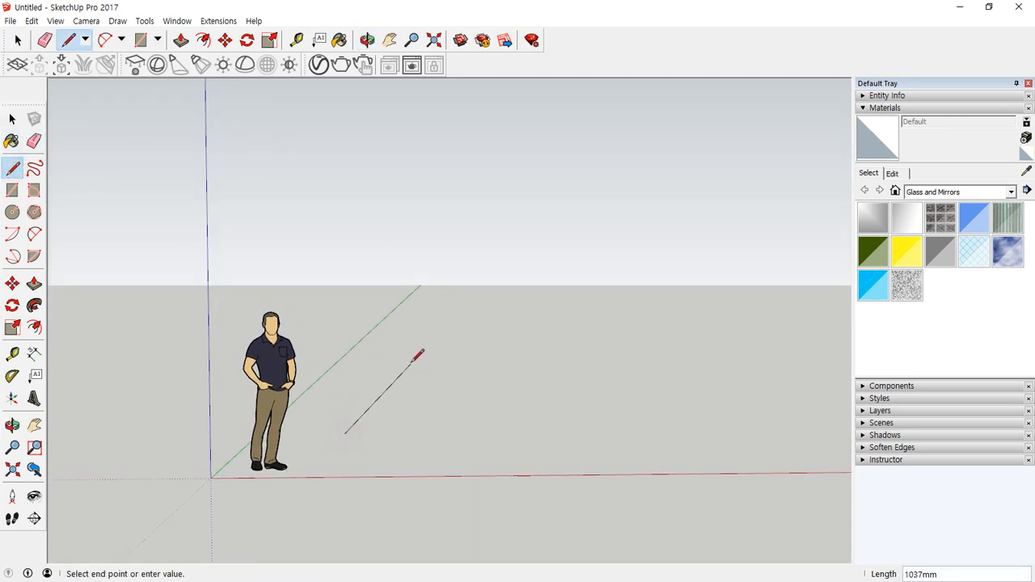
{"action": "left_click", "coordinate": [408, 308]}
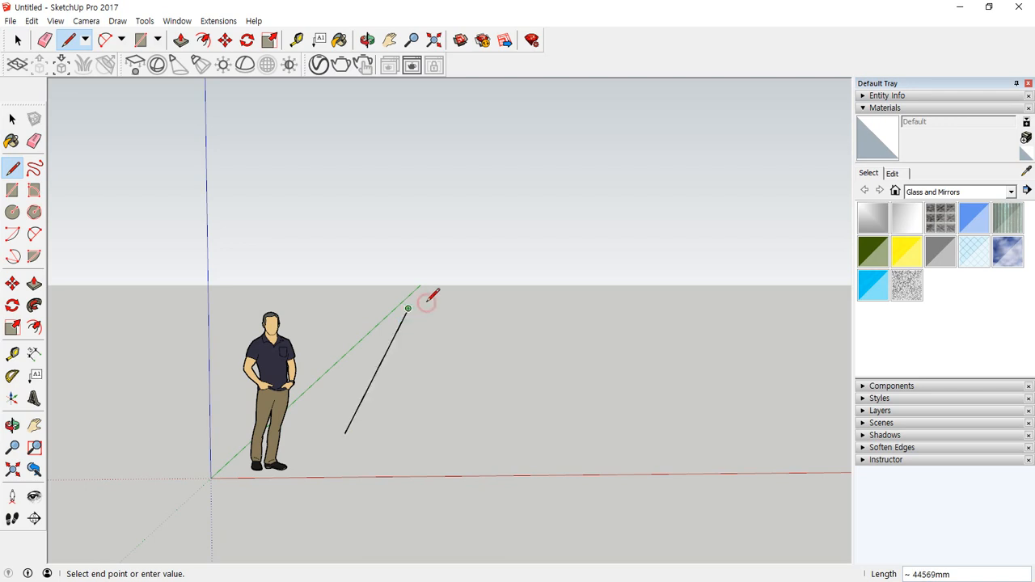
{"action": "key", "text": "space"}
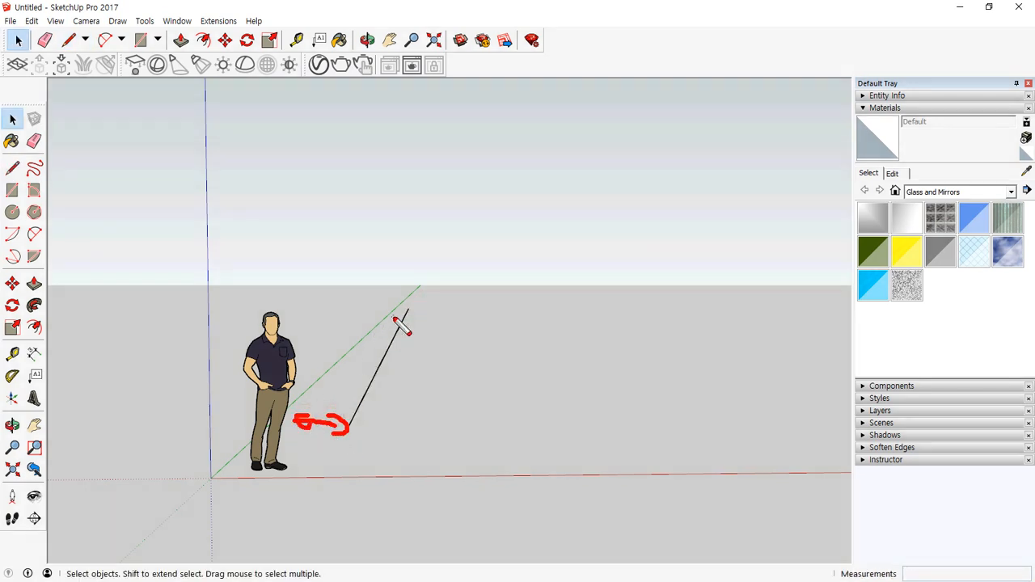
Orbit, pan and zoom to compare the drawn line with the green axis, from above and from near ground level.
{"action": "mouse_move", "coordinate": [386, 317]}
{"action": "left_mouse_down"}
{"action": "mouse_move", "coordinate": [403, 312]}
{"action": "mouse_move", "coordinate": [398, 324]}
{"action": "left_mouse_up"}
{"action": "mouse_move", "coordinate": [425, 393]}
{"action": "middle_mouse_down"}
{"action": "mouse_move", "coordinate": [458, 356]}
{"action": "mouse_move", "coordinate": [395, 429]}
{"action": "mouse_move", "coordinate": [271, 522]}
{"action": "mouse_move", "coordinate": [254, 548]}
{"action": "middle_mouse_up"}
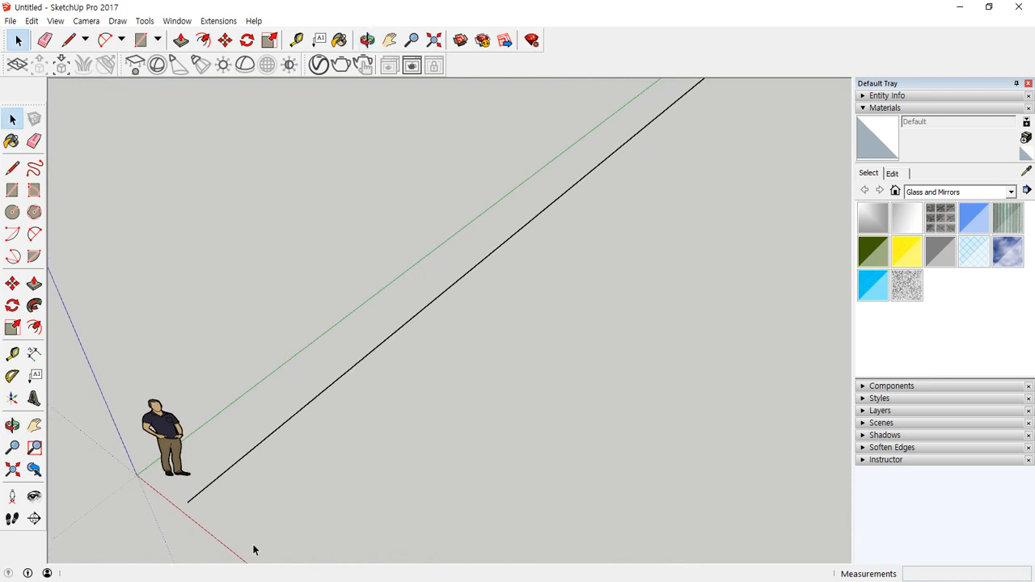
{"action": "middle_click_drag", "start_coordinate": [555, 282], "coordinate": [280, 571], "text": "shift"}
{"action": "middle_click_drag", "start_coordinate": [695, 261], "coordinate": [702, 232], "text": "shift"}
{"action": "middle_click_drag", "start_coordinate": [436, 404], "coordinate": [825, 138], "text": "shift"}
{"action": "middle_click_drag", "start_coordinate": [480, 353], "coordinate": [576, 206]}
{"action": "scroll", "coordinate": [414, 347], "scroll_direction": "up", "scroll_amount": 5}
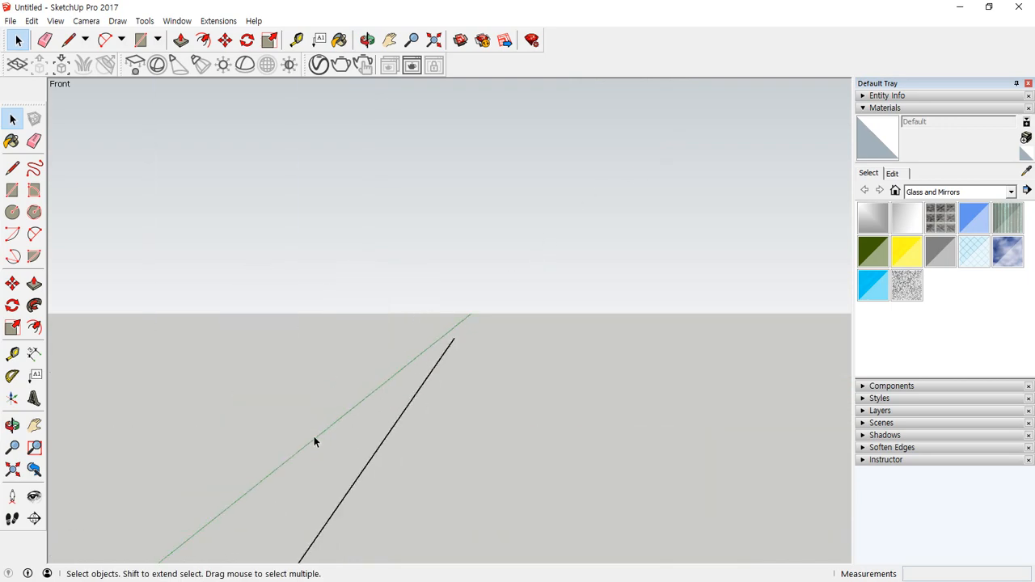
{"action": "middle_click_drag", "start_coordinate": [315, 440], "coordinate": [348, 406]}
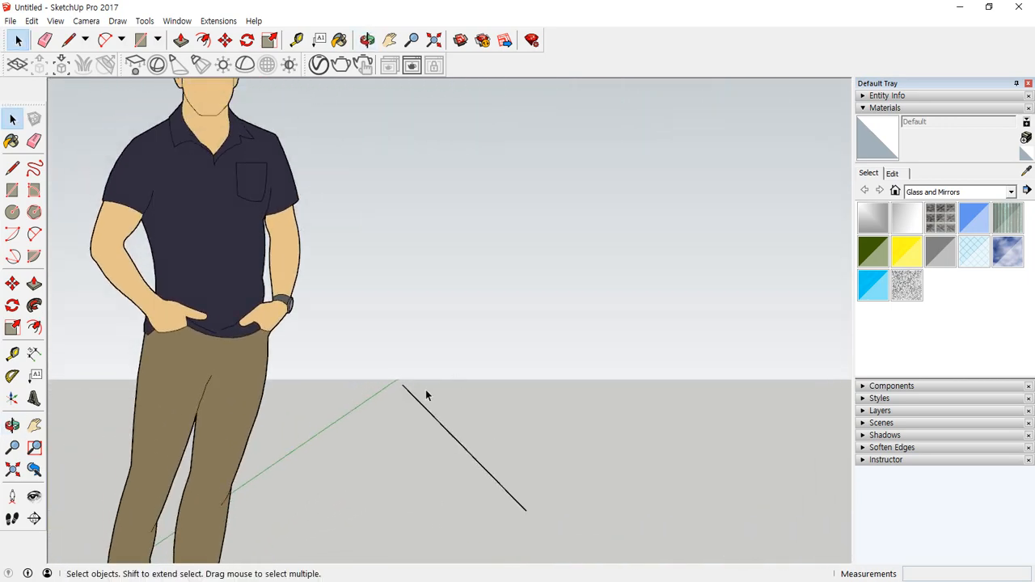
{"action": "key", "text": "ctrl+alt+d"}
{"action": "mouse_move", "coordinate": [409, 383]}
{"action": "left_mouse_down"}
{"action": "mouse_move", "coordinate": [390, 383]}
{"action": "mouse_move", "coordinate": [411, 386]}
{"action": "left_mouse_up"}
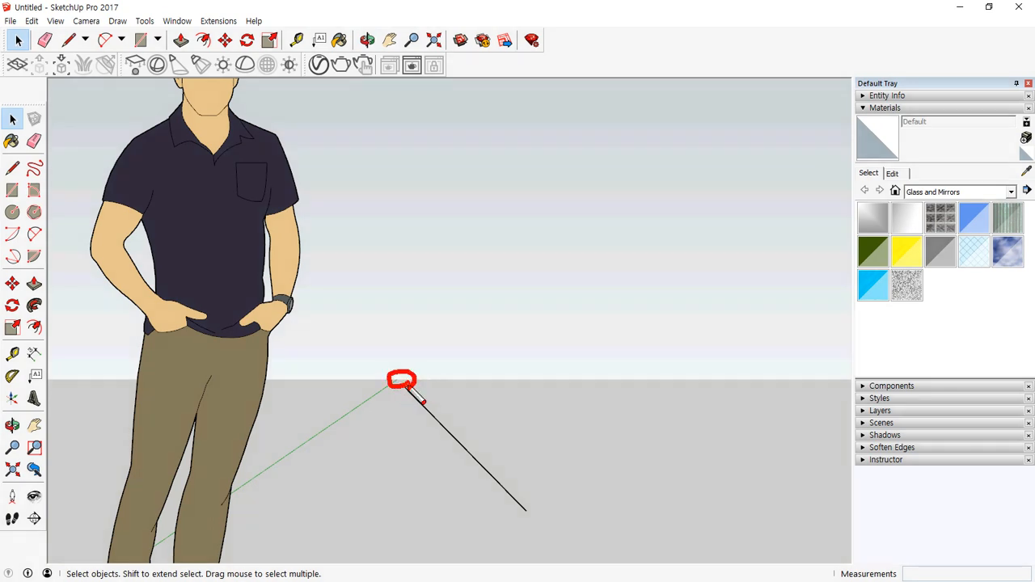
{"action": "key", "text": "Escape"}
Switch the camera to Parallel Projection and orbit to compare the drawn line with the green axis.
{"action": "left_click", "coordinate": [81, 22]}
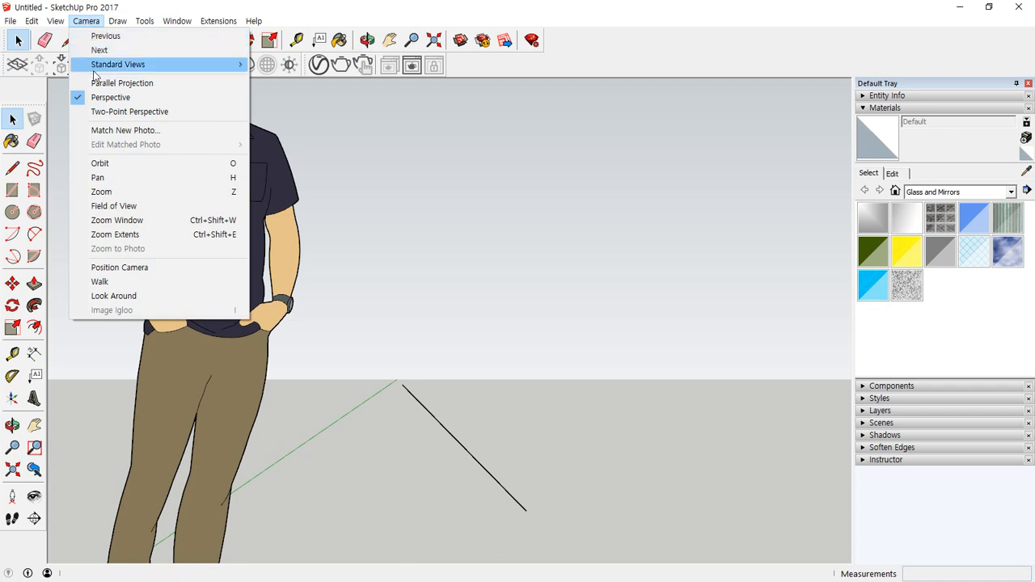
{"action": "left_click", "coordinate": [121, 83]}
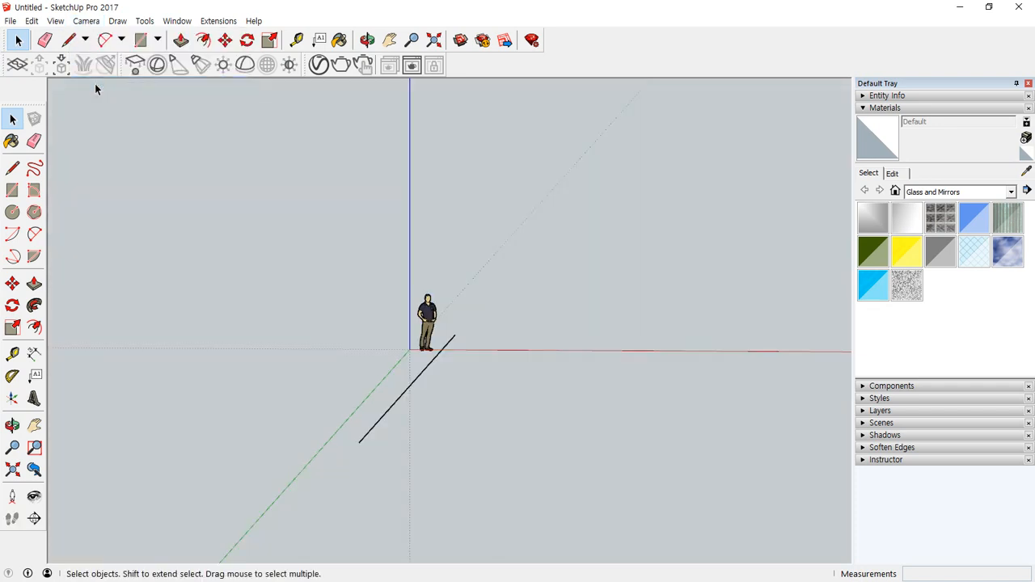
{"action": "middle_click_drag", "start_coordinate": [228, 284], "coordinate": [175, 354]}
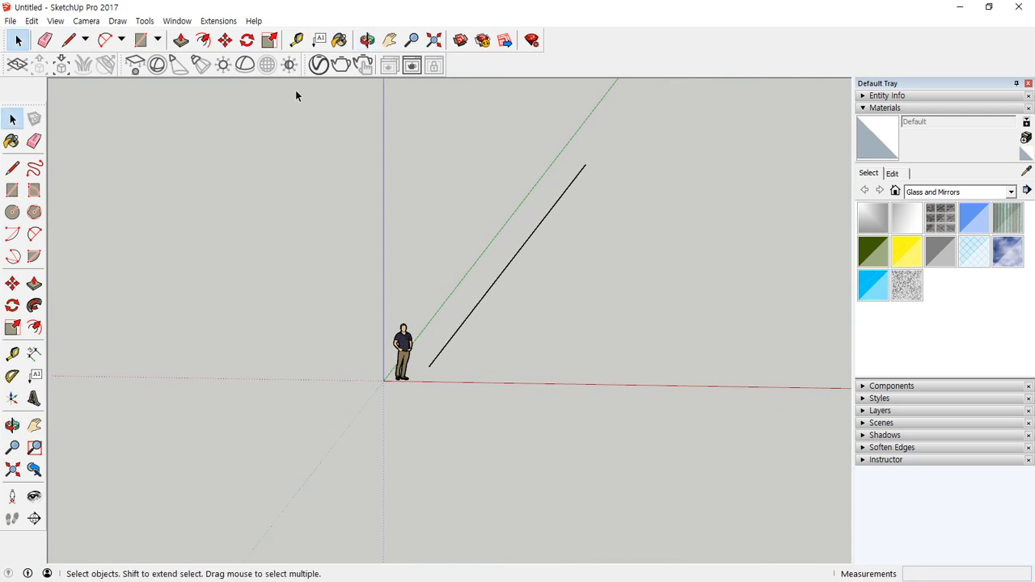
Return the camera to Perspective and bring the standing figure, the drawn line and the axes into view.
{"action": "left_click", "coordinate": [86, 21]}
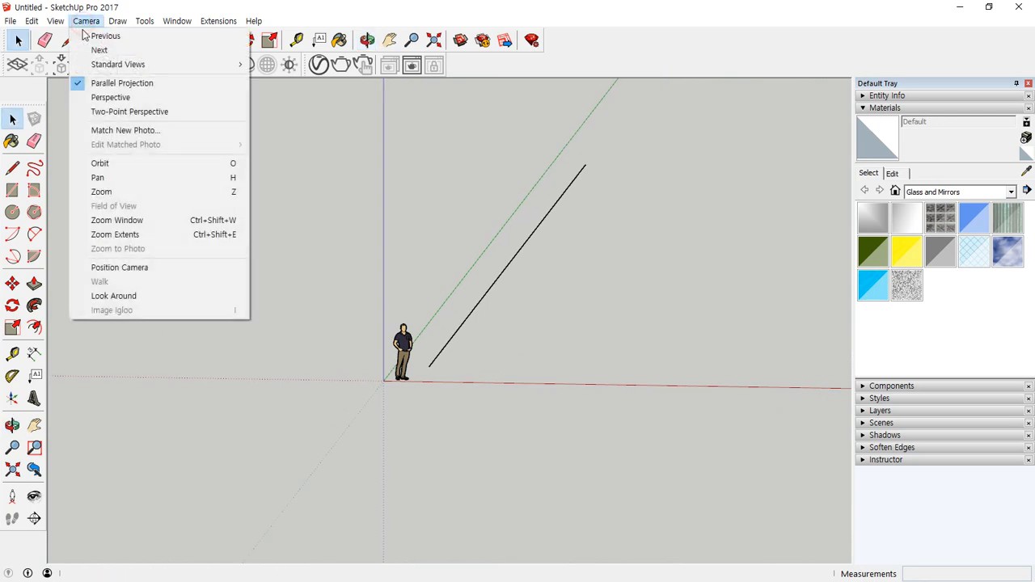
{"action": "left_click", "coordinate": [111, 101]}
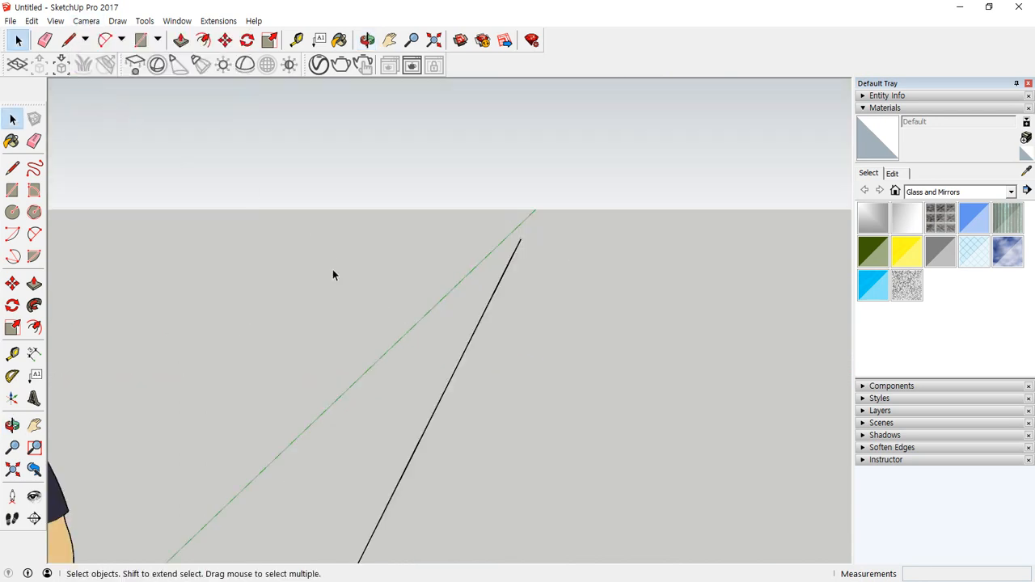
{"action": "scroll", "coordinate": [328, 275], "scroll_direction": "down", "scroll_amount": 2}
{"action": "scroll", "coordinate": [326, 283], "scroll_direction": "up", "scroll_amount": 2}
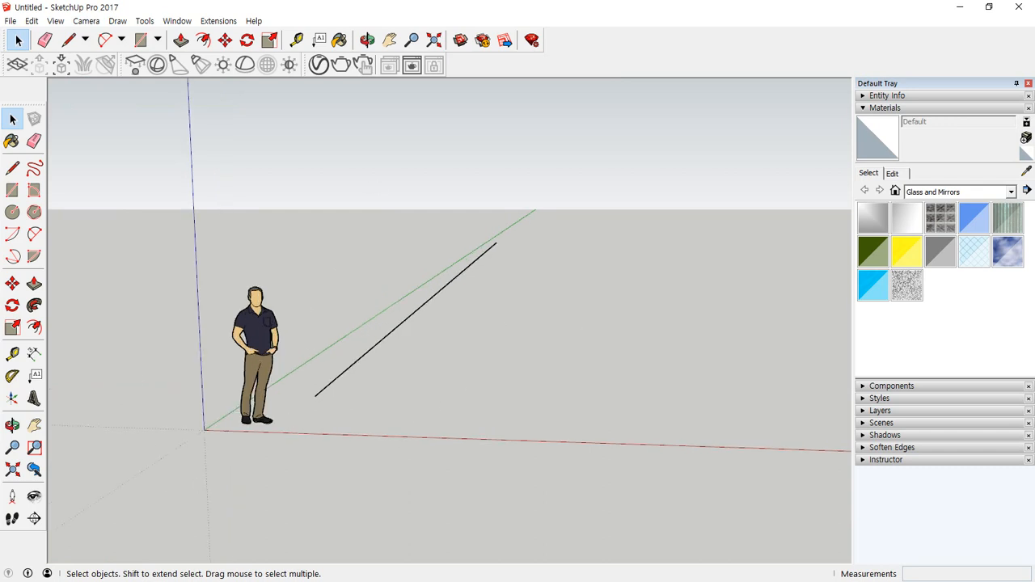
Compare Parallel Projection with Perspective once more on the same view, ending in Perspective.
{"action": "left_click", "coordinate": [84, 21]}
{"action": "left_click", "coordinate": [111, 84]}
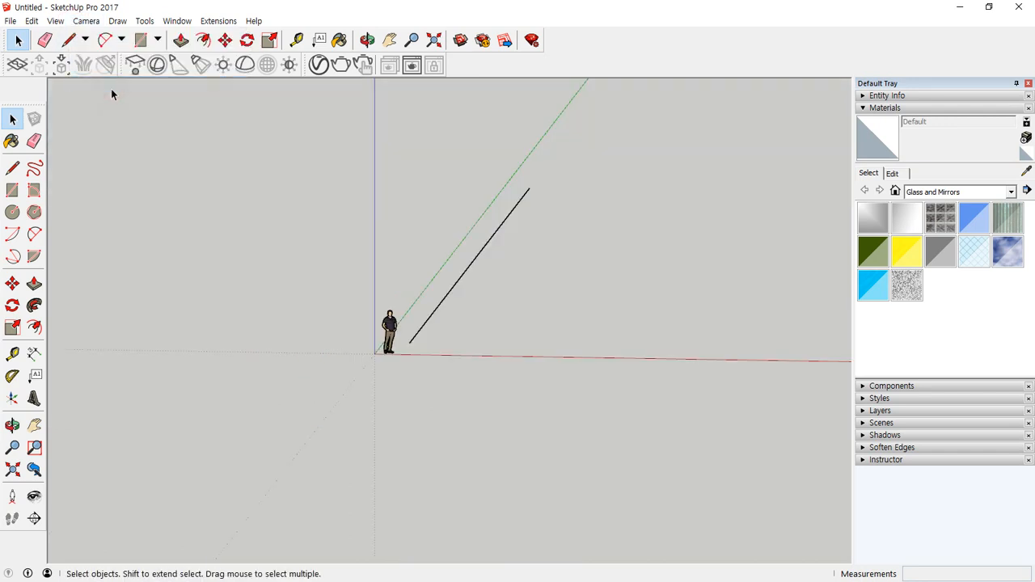
{"action": "left_click", "coordinate": [86, 21]}
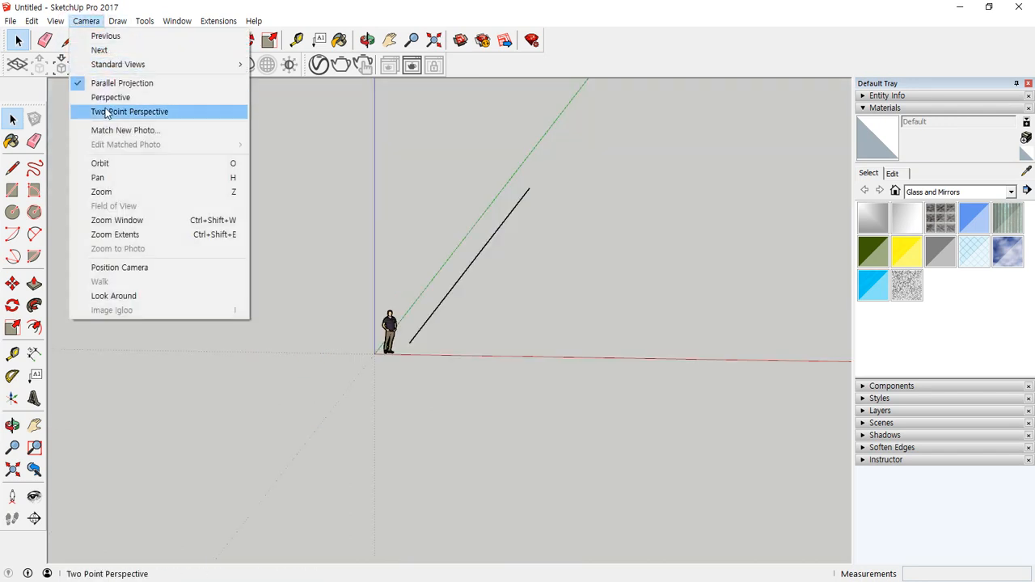
{"action": "left_click", "coordinate": [107, 97]}
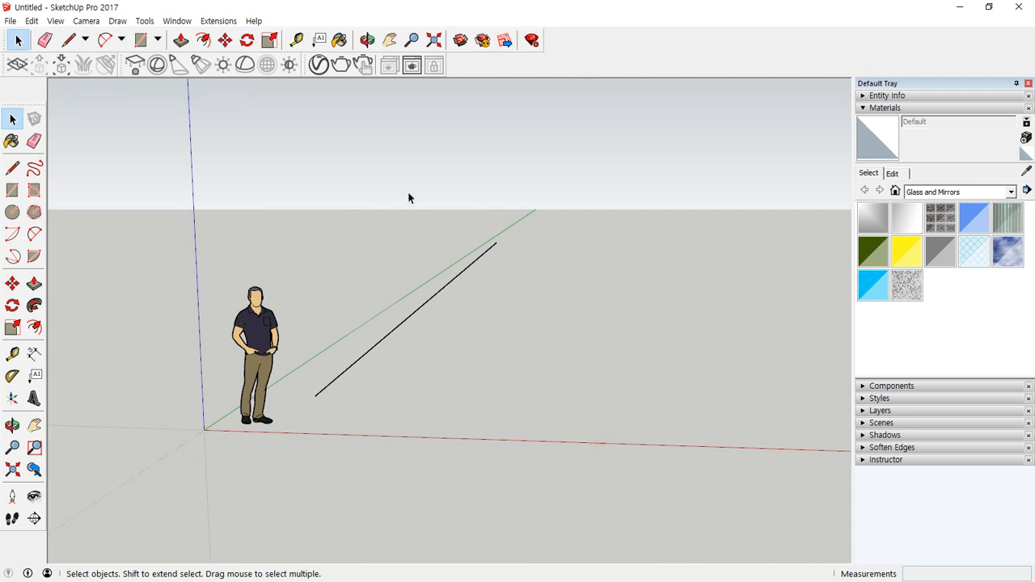
{"action": "left_click", "coordinate": [13, 121]}
{"action": "key", "text": "ctrl+2"}
{"action": "mouse_move", "coordinate": [13, 135]}
{"action": "left_mouse_down"}
{"action": "mouse_move", "coordinate": [3, 123]}
{"action": "mouse_move", "coordinate": [24, 133]}
{"action": "left_mouse_up"}
{"action": "left_click_drag", "start_coordinate": [25, 48], "coordinate": [30, 54]}
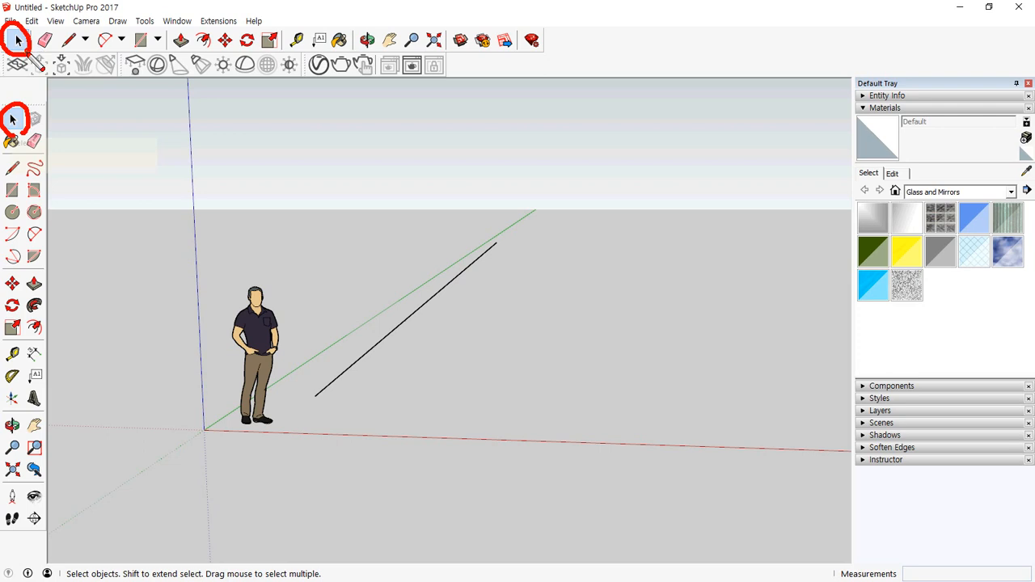
{"action": "key", "text": "Escape"}
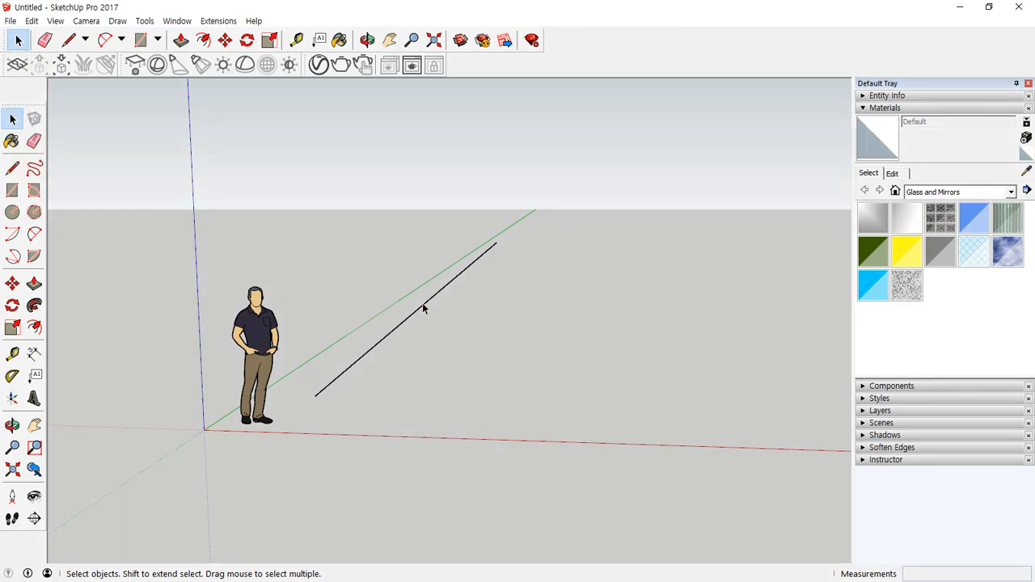
Try selection boxes in both directions across the line and the standing figure, clearing the selection at the end.
{"action": "left_click_drag", "start_coordinate": [455, 251], "coordinate": [391, 423]}
{"action": "left_click_drag", "start_coordinate": [207, 255], "coordinate": [305, 460]}
{"action": "left_click_drag", "start_coordinate": [431, 354], "coordinate": [352, 253]}
{"action": "left_click", "coordinate": [344, 235]}
{"action": "left_click_drag", "start_coordinate": [162, 252], "coordinate": [323, 498]}
{"action": "left_click", "coordinate": [345, 265]}
{"action": "left_click_drag", "start_coordinate": [501, 455], "coordinate": [518, 514]}
{"action": "left_click_drag", "start_coordinate": [519, 515], "coordinate": [166, 152]}
{"action": "left_click_drag", "start_coordinate": [166, 152], "coordinate": [554, 527]}
{"action": "left_click", "coordinate": [222, 130]}
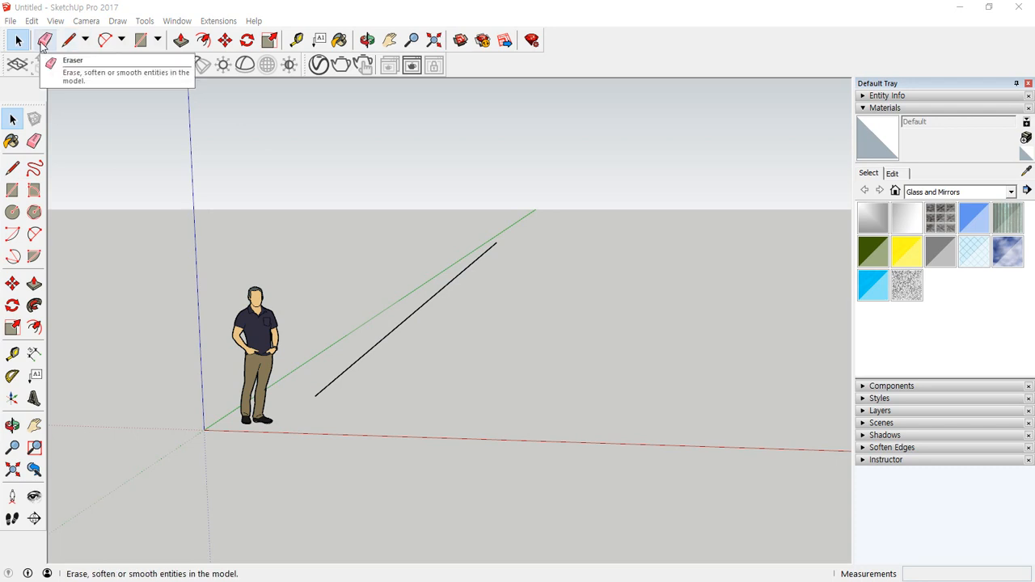
{"action": "key", "text": "ctrl+2"}
{"action": "mouse_move", "coordinate": [50, 55]}
{"action": "left_mouse_down"}
{"action": "mouse_move", "coordinate": [43, 31]}
{"action": "mouse_move", "coordinate": [54, 53]}
{"action": "mouse_move", "coordinate": [23, 53]}
{"action": "mouse_move", "coordinate": [20, 34]}
{"action": "left_mouse_up"}
{"action": "key", "text": "Escape"}
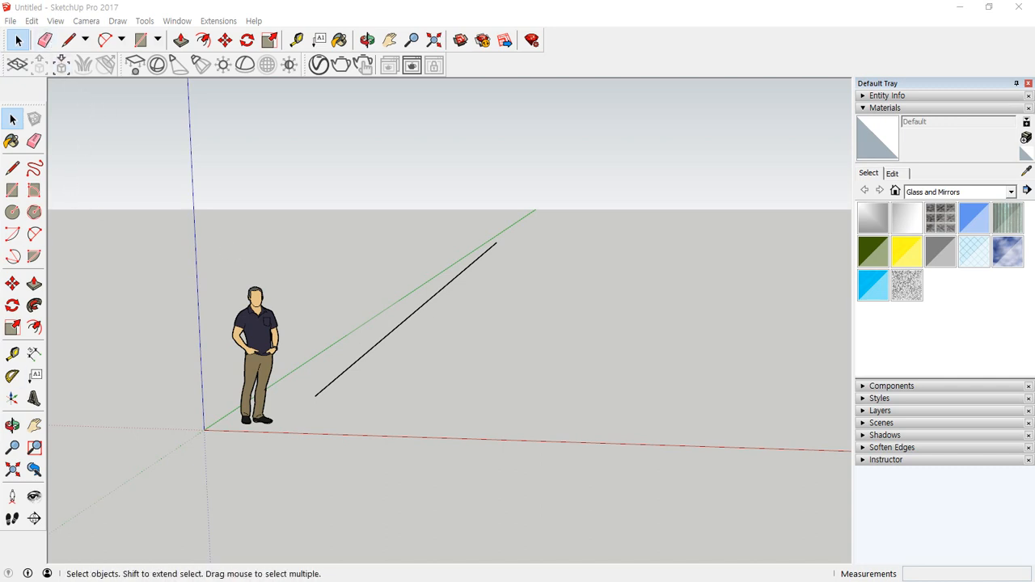
Erase the drawn line and the standing figure with the Eraser tool.
{"action": "key", "text": "e"}
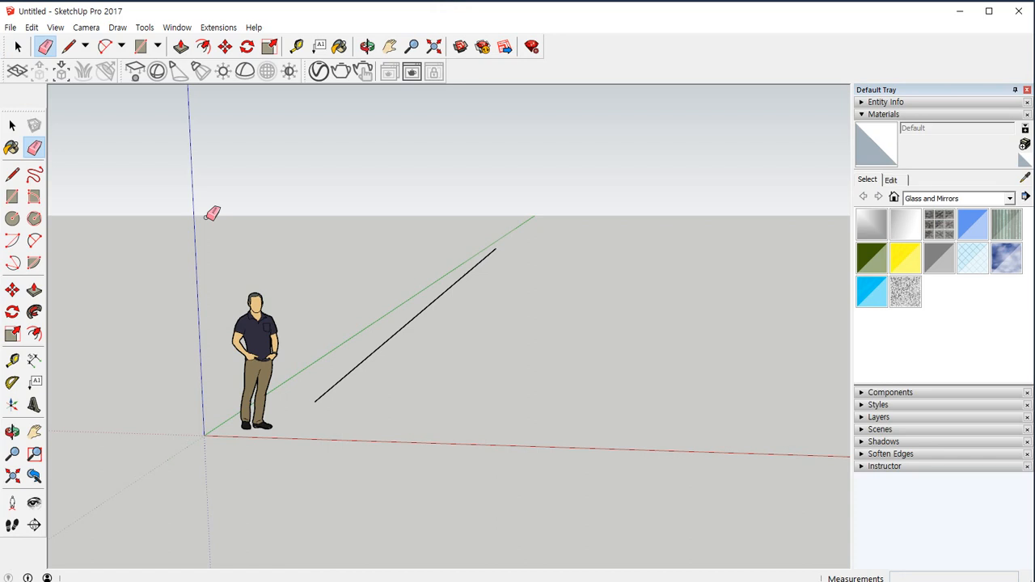
{"action": "key", "text": "space"}
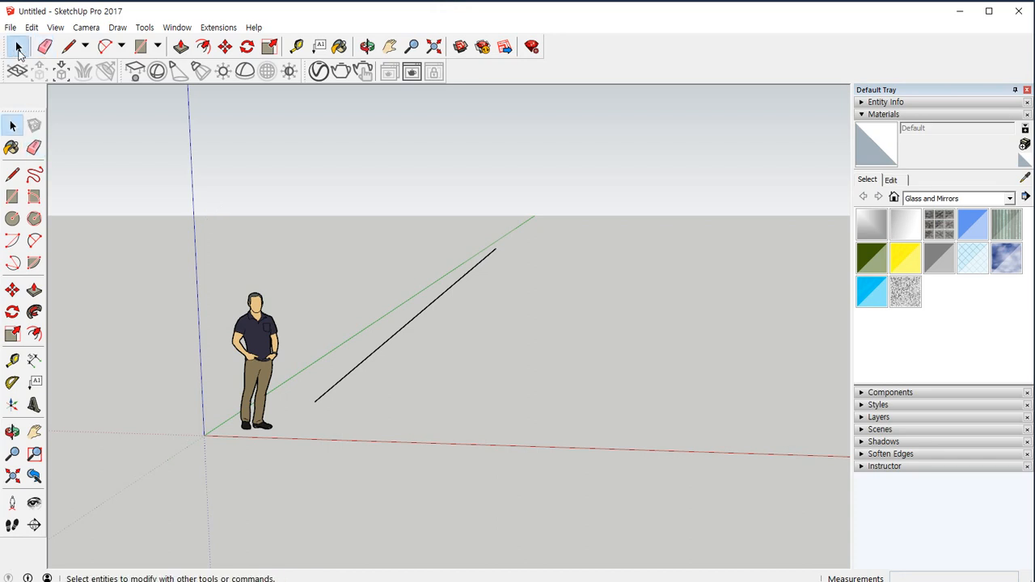
{"action": "key", "text": "e"}
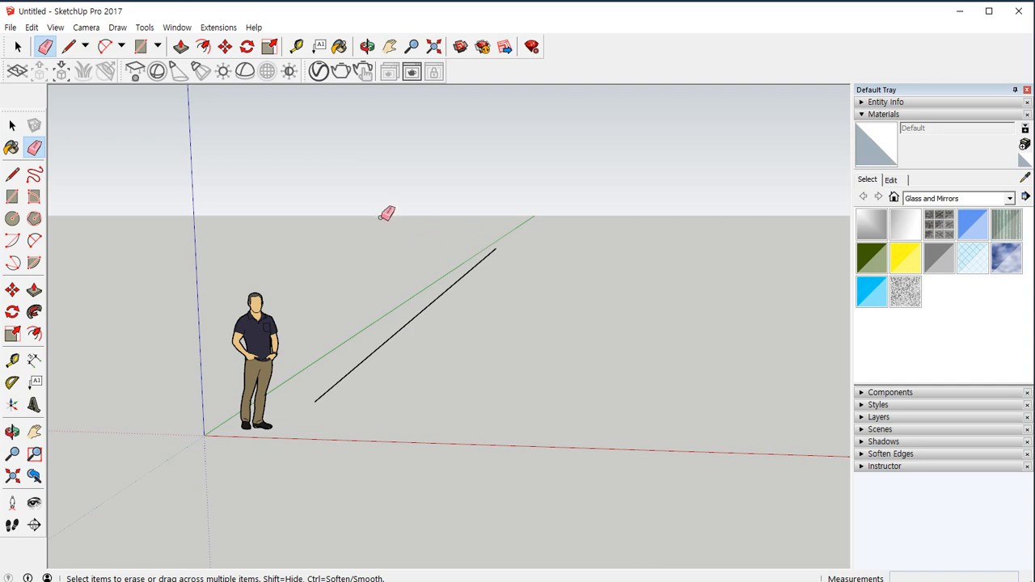
{"action": "left_click", "coordinate": [415, 317]}
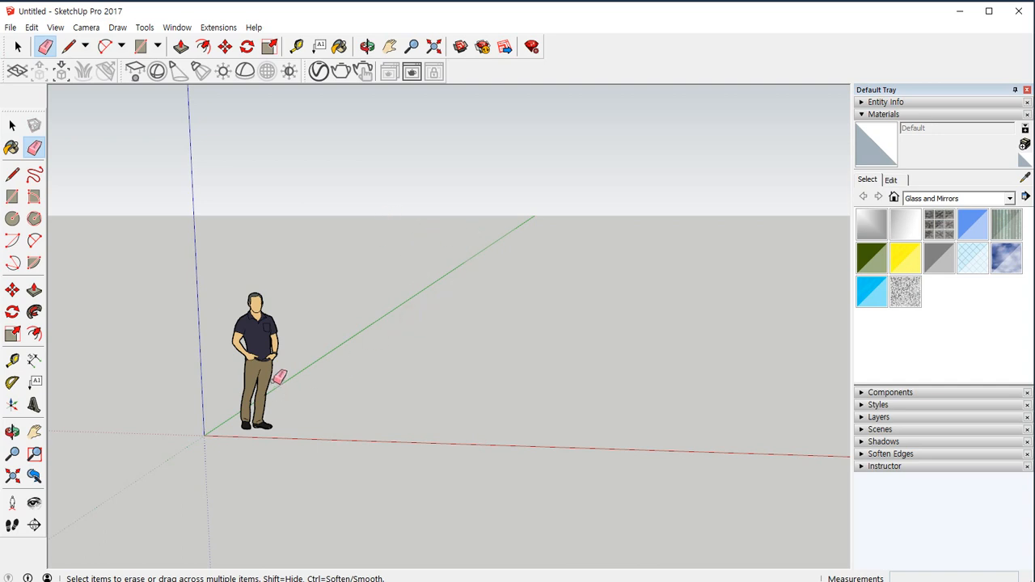
{"action": "left_click_drag", "start_coordinate": [275, 376], "coordinate": [274, 375]}
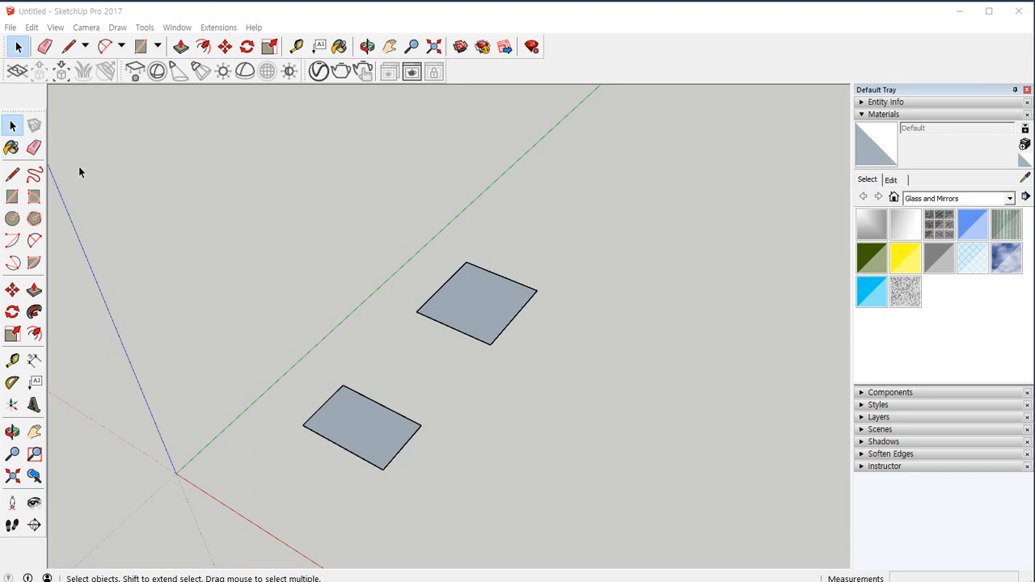
Select both rectangles beside the green axis with one selection box and delete them.
{"action": "key", "text": "e"}
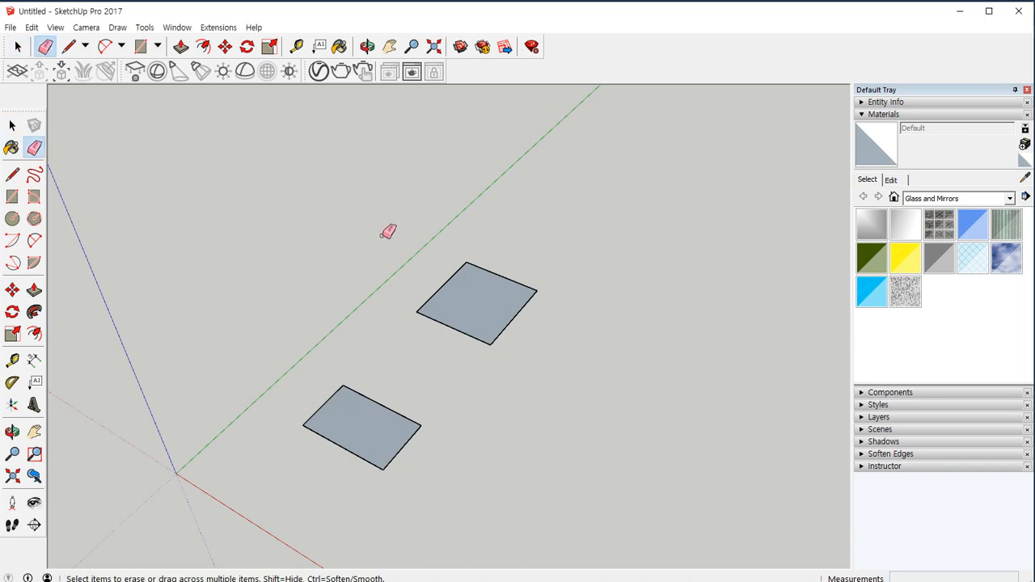
{"action": "key", "text": "space"}
{"action": "left_click_drag", "start_coordinate": [238, 204], "coordinate": [571, 501]}
{"action": "key", "text": "Delete"}
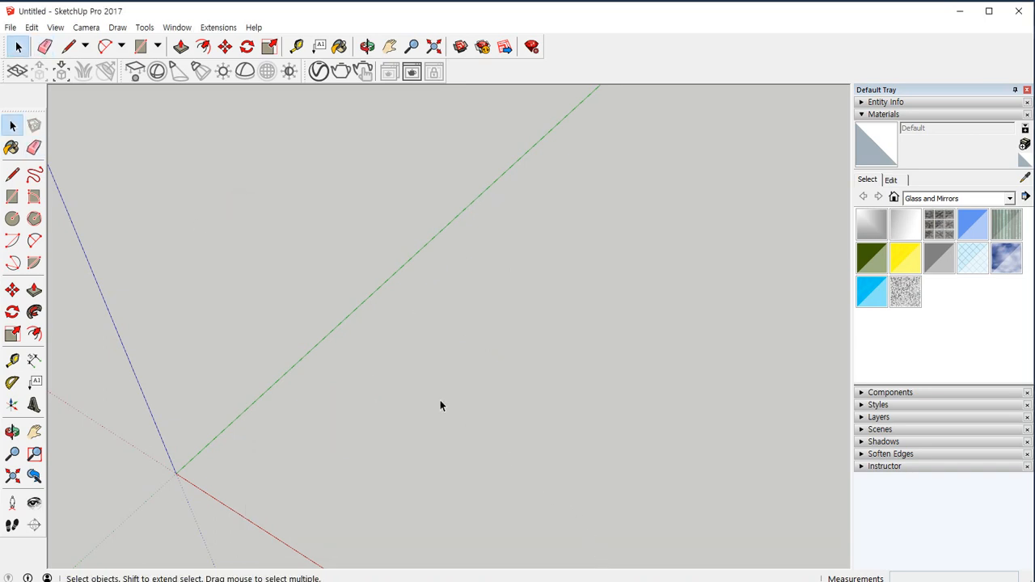
Draw a short line parallel to the red axis on the ground near the origin and maximize the SketchUp window.
{"action": "left_click", "coordinate": [12, 174]}
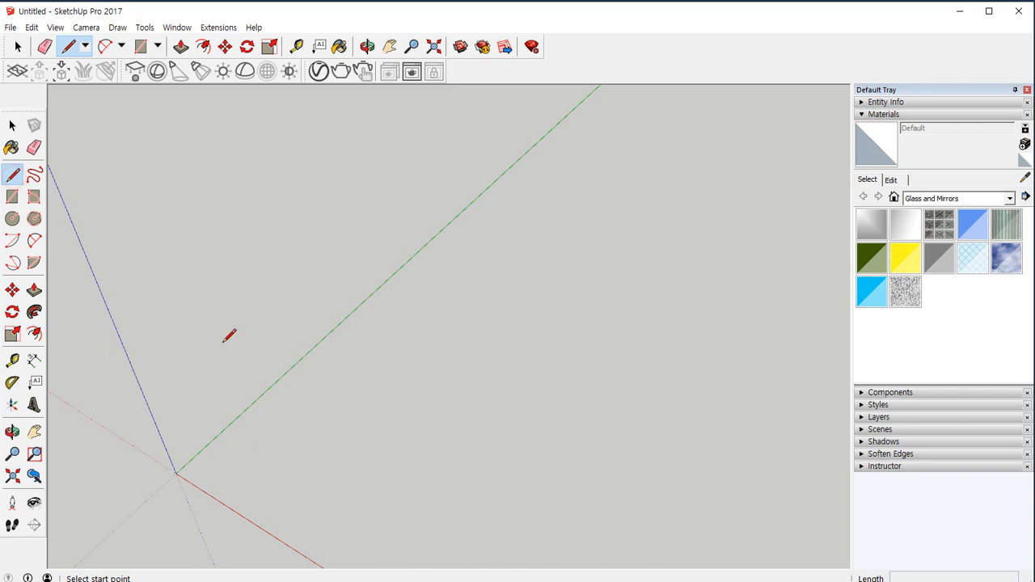
{"action": "left_click", "coordinate": [321, 432]}
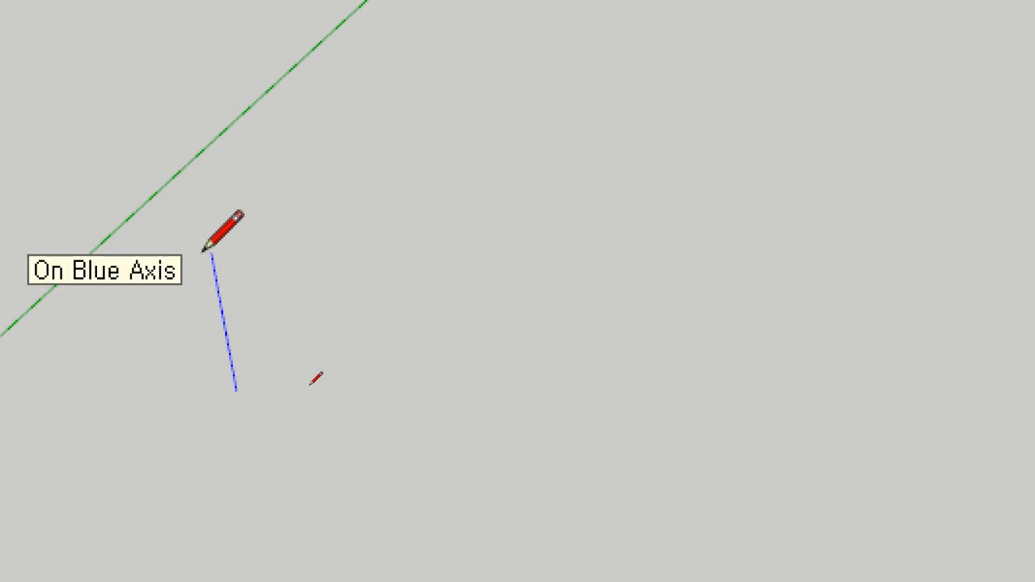
{"action": "left_click", "coordinate": [361, 458]}
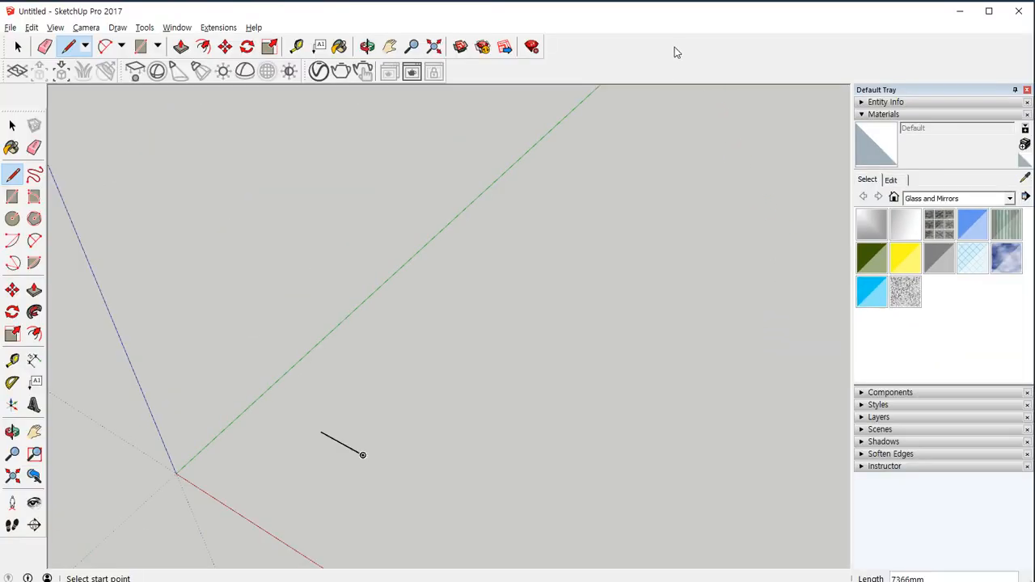
{"action": "left_click", "coordinate": [988, 11]}
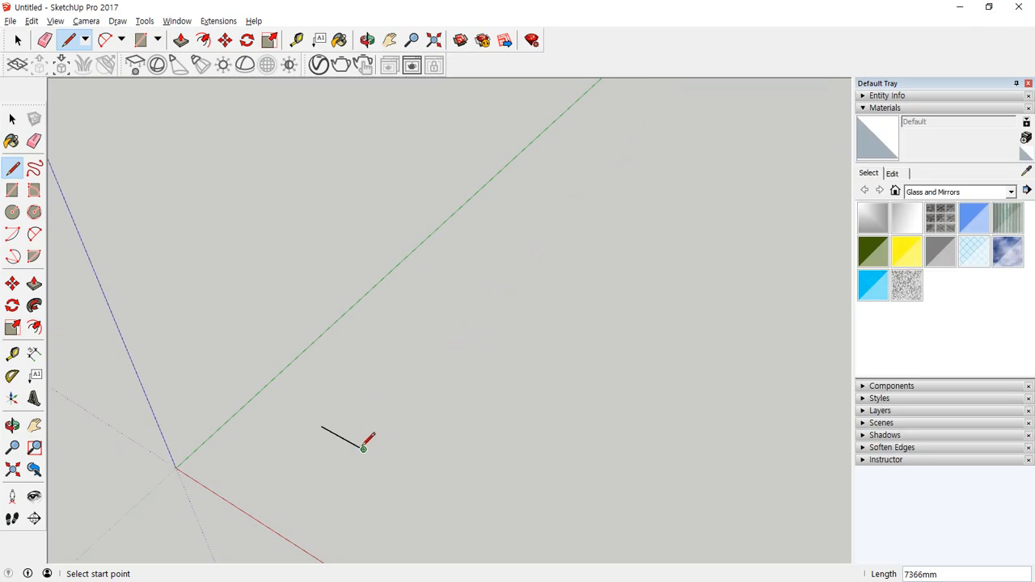
Draw a 500 mm line parallel to the green axis from the first line's end farther from the origin.
{"action": "left_click", "coordinate": [362, 455]}
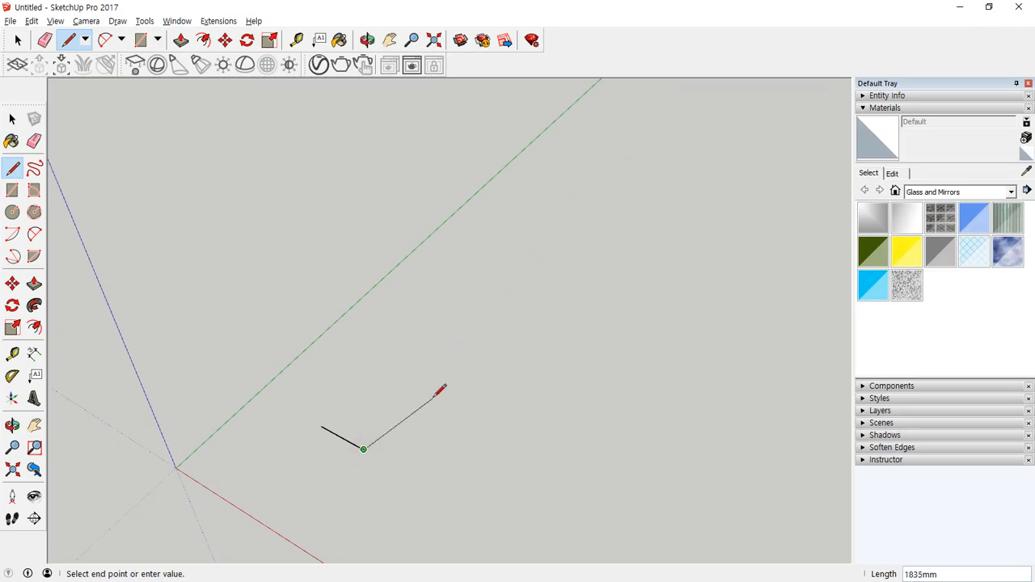
{"action": "type", "text": "5"}
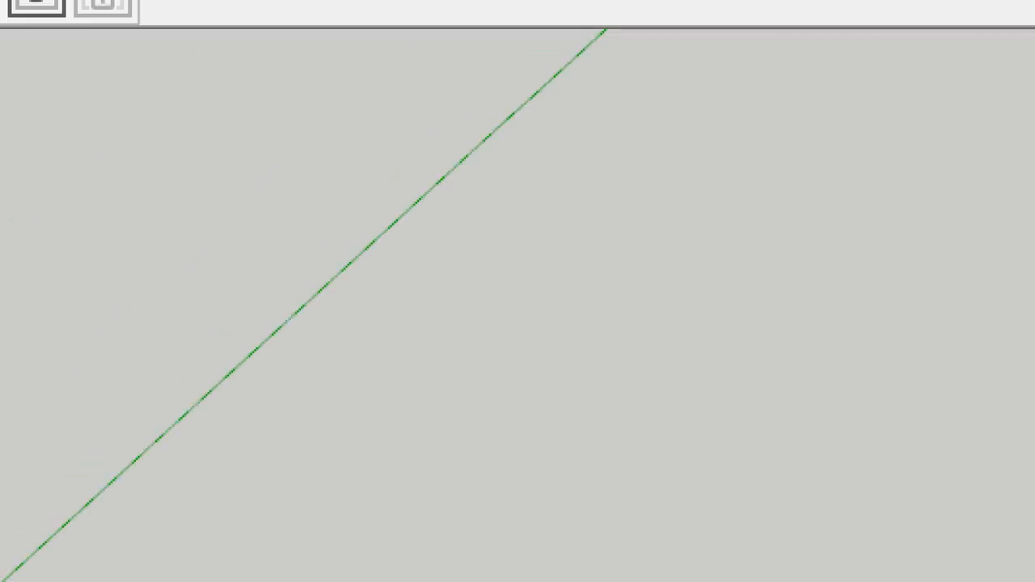
{"action": "key", "text": "Return"}
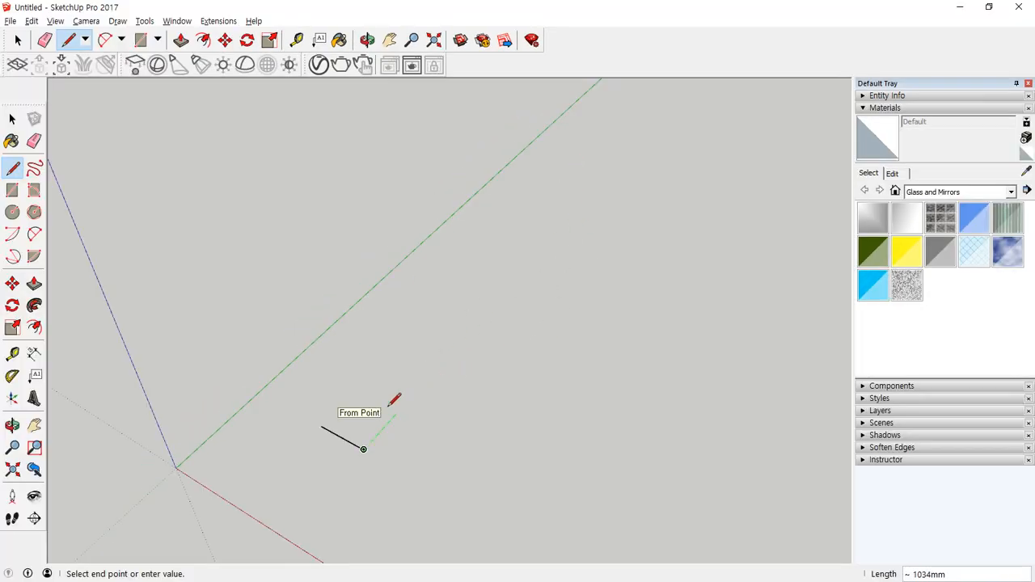
{"action": "type", "text": "500"}
{"action": "scroll", "coordinate": [390, 405], "scroll_direction": "up", "scroll_amount": 4}
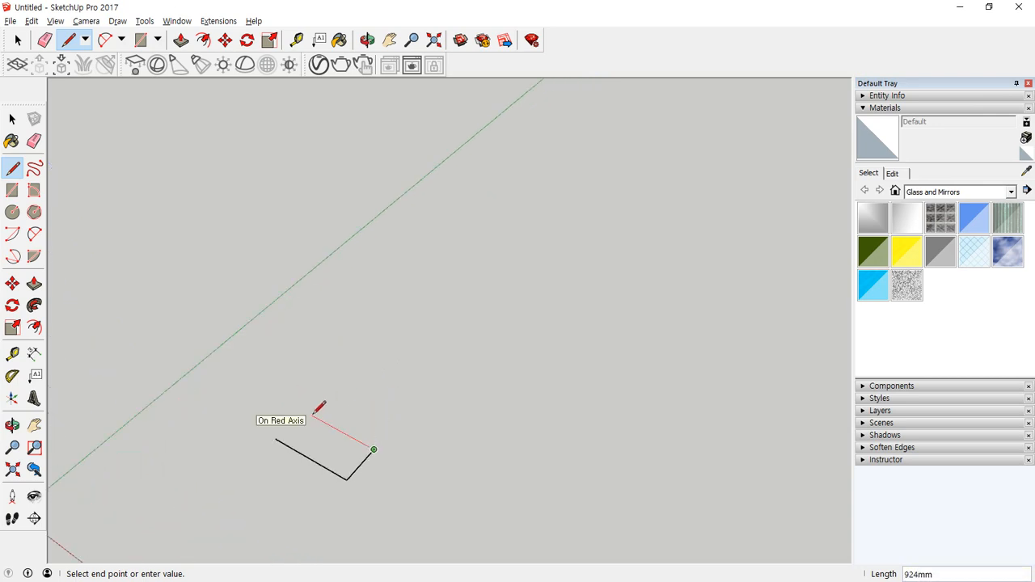
{"action": "type", "text": "100"}
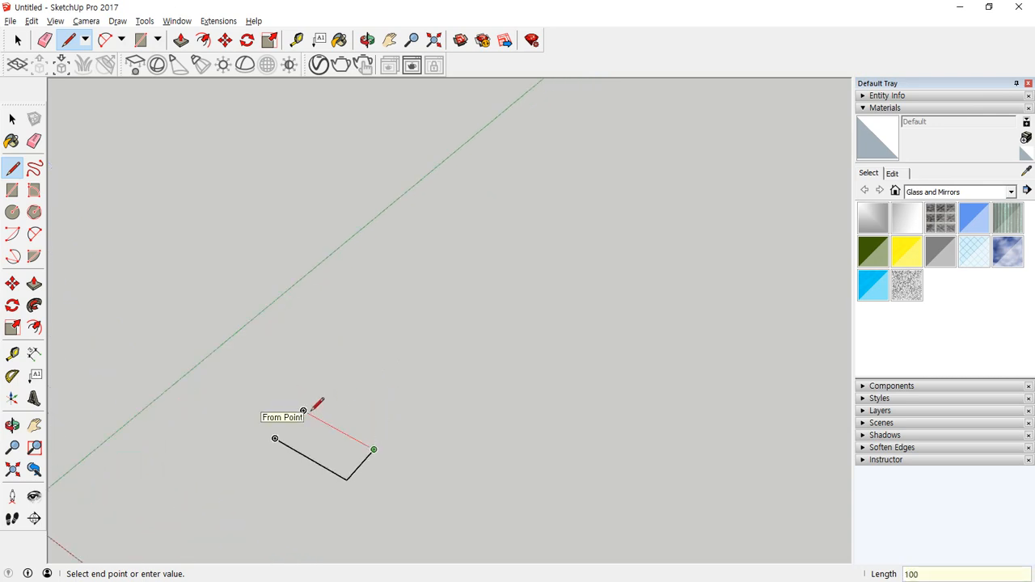
{"action": "key", "text": "Return"}
{"action": "key", "text": "Escape"}
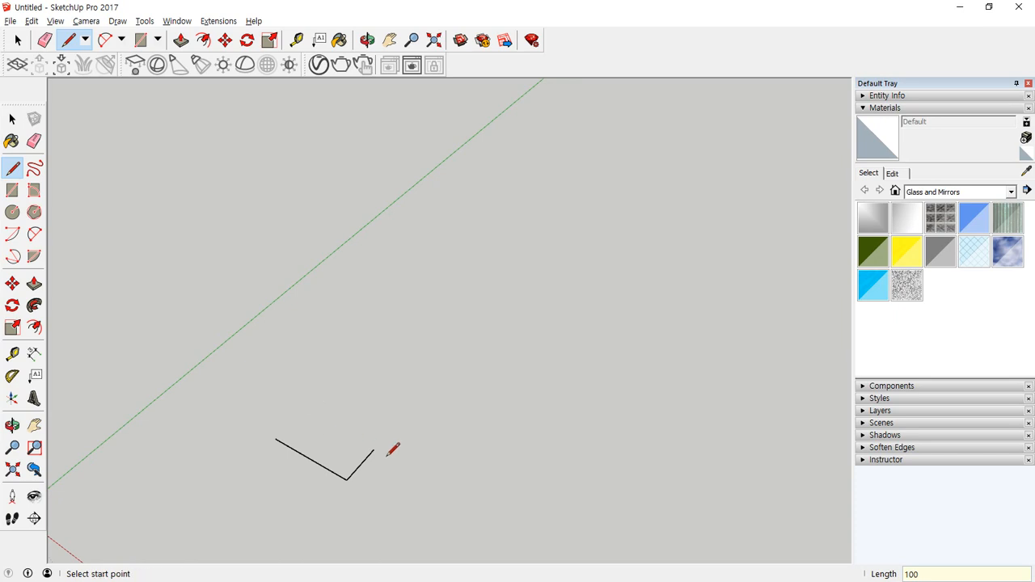
Draw the opposite edge back along the red axis and close the rectangle with a green-axis line meeting the first edge.
{"action": "left_click", "coordinate": [374, 450]}
{"action": "type", "text": "10"}
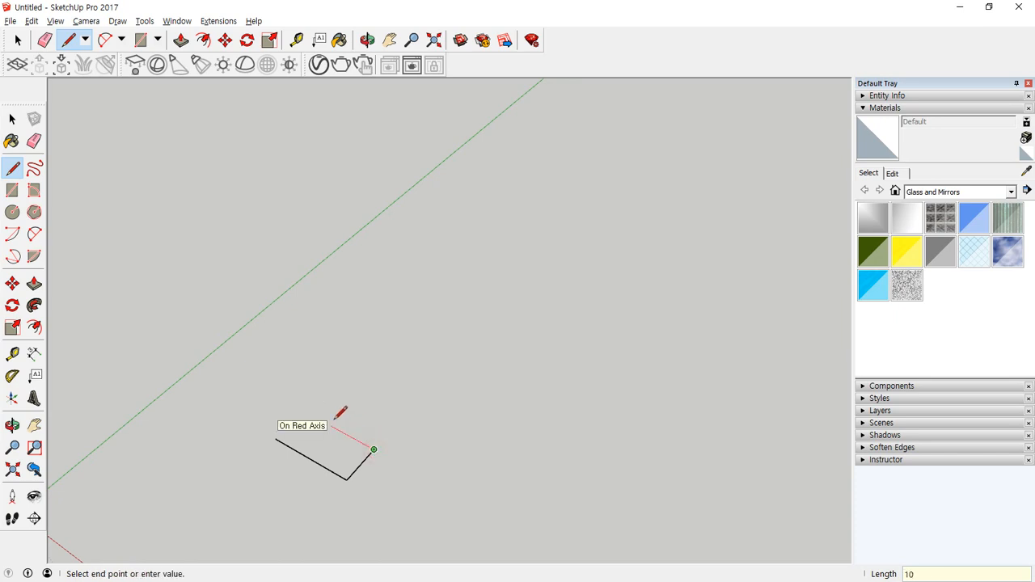
{"action": "key", "text": "Return"}
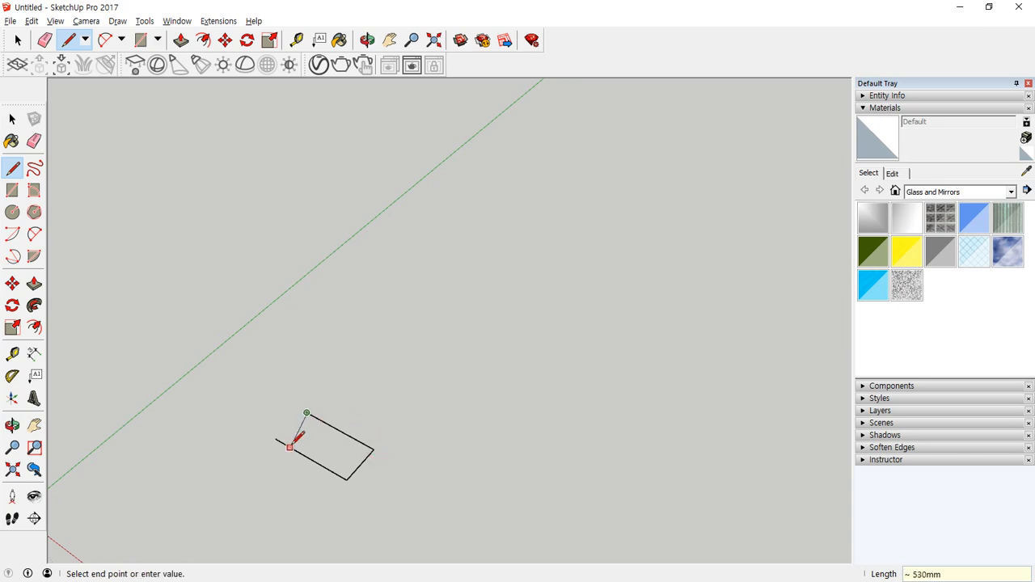
{"action": "scroll", "coordinate": [275, 439], "scroll_direction": "up", "scroll_amount": 4}
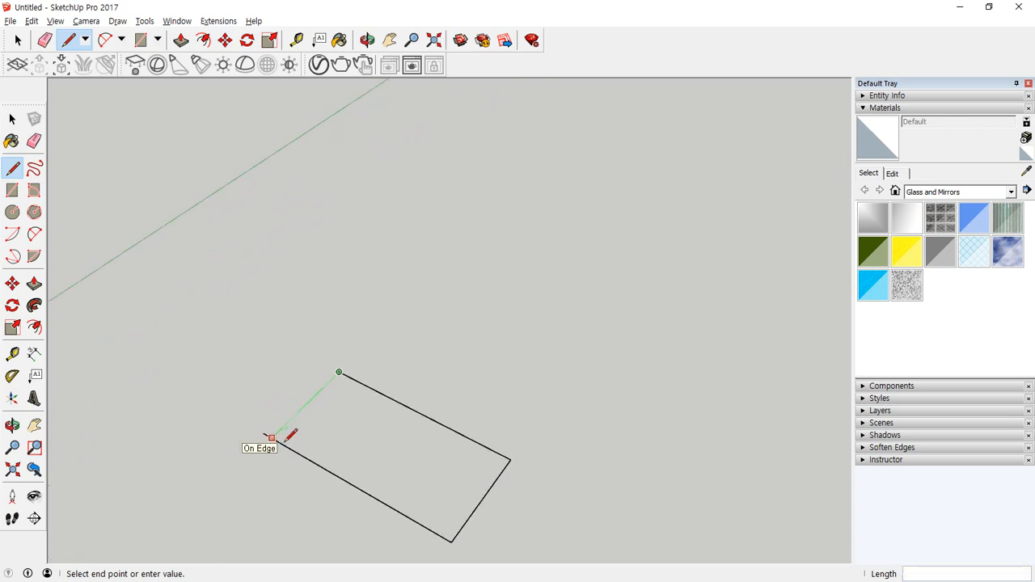
{"action": "left_click", "coordinate": [278, 441]}
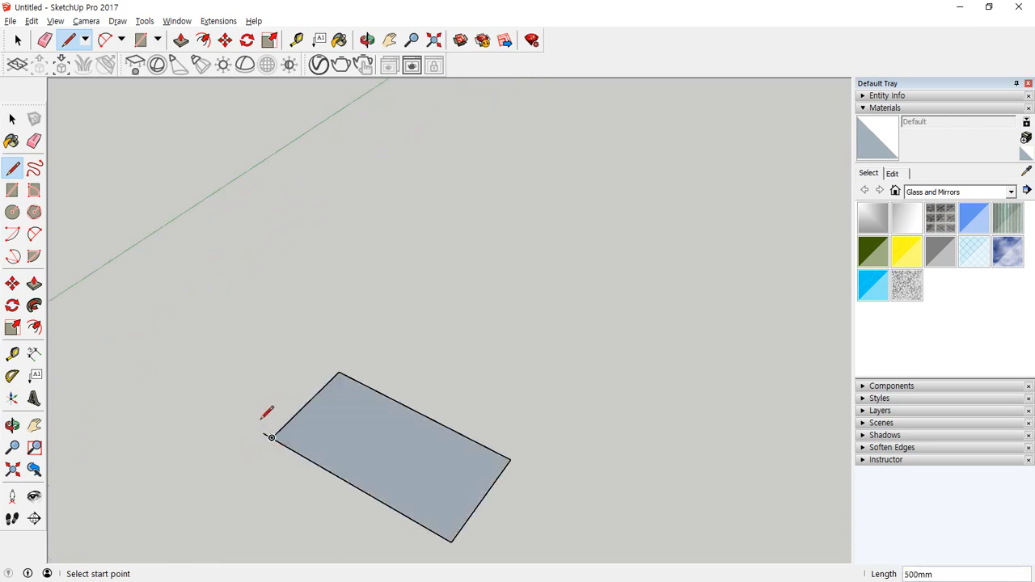
Erase the leftover line stub that extends past the rectangle's corner.
{"action": "scroll", "coordinate": [310, 437], "scroll_direction": "up", "scroll_amount": 3}
{"action": "mouse_move", "coordinate": [294, 465]}
{"action": "middle_mouse_down"}
{"action": "mouse_move", "coordinate": [439, 302]}
{"action": "mouse_move", "coordinate": [287, 389]}
{"action": "middle_mouse_up"}
{"action": "scroll", "coordinate": [245, 404], "scroll_direction": "up", "scroll_amount": 3}
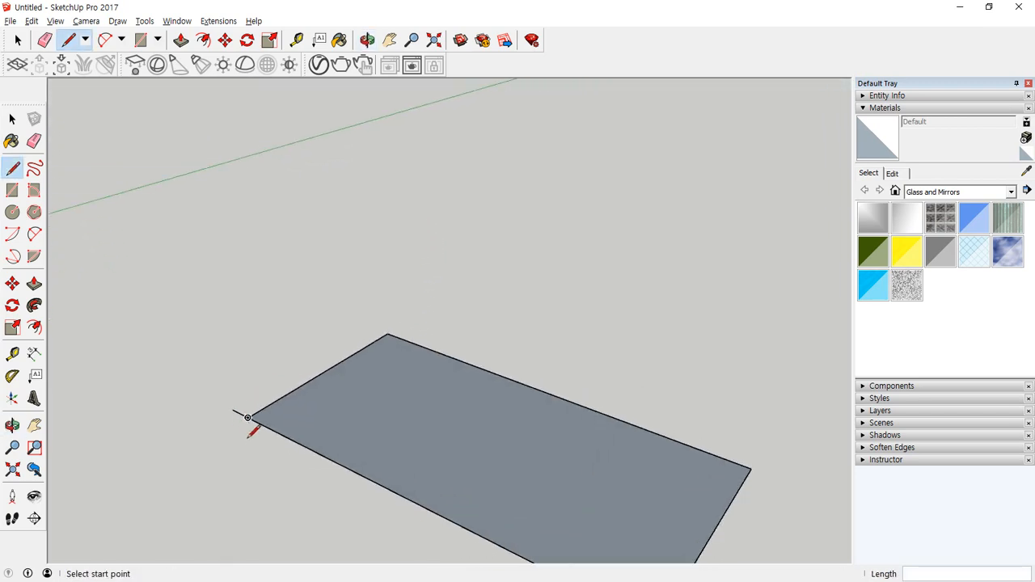
{"action": "key", "text": "e"}
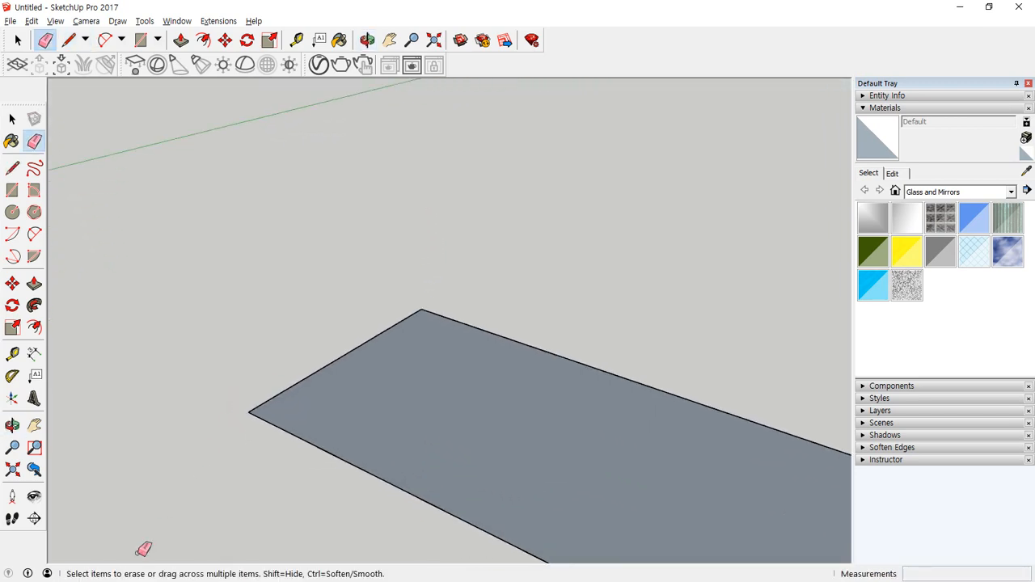
Select the whole rectangle with a selection box and delete it.
{"action": "scroll", "coordinate": [427, 460], "scroll_direction": "down", "scroll_amount": 2}
{"action": "scroll", "coordinate": [427, 460], "scroll_direction": "down", "scroll_amount": 3}
{"action": "mouse_move", "coordinate": [426, 457]}
{"action": "middle_mouse_down"}
{"action": "mouse_move", "coordinate": [490, 472]}
{"action": "mouse_move", "coordinate": [116, 388]}
{"action": "mouse_move", "coordinate": [345, 260]}
{"action": "mouse_move", "coordinate": [442, 386]}
{"action": "mouse_move", "coordinate": [451, 383]}
{"action": "middle_mouse_up"}
{"action": "key", "text": "space"}
{"action": "middle_click_drag", "start_coordinate": [471, 316], "coordinate": [425, 340]}
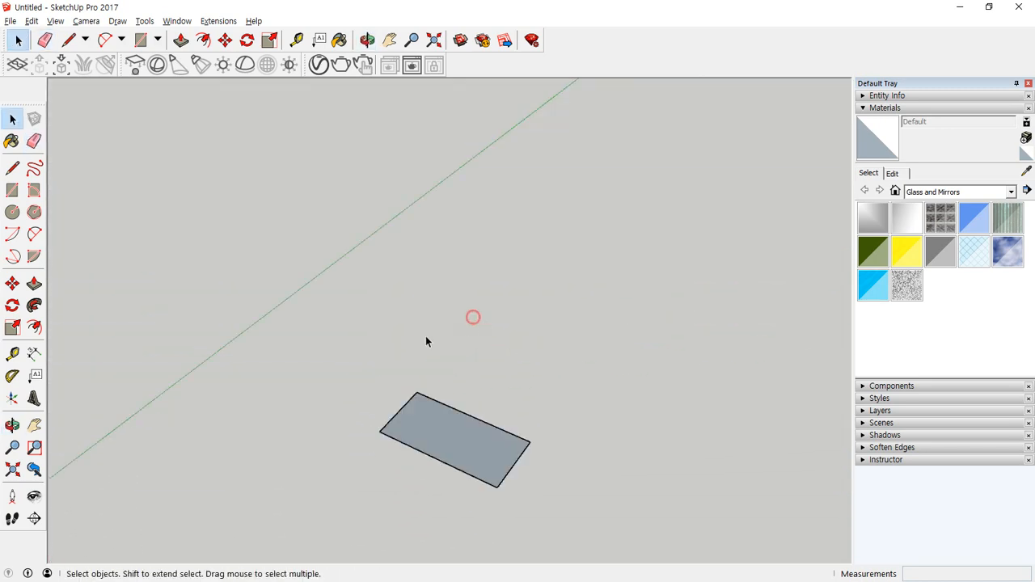
{"action": "left_click_drag", "start_coordinate": [329, 339], "coordinate": [612, 578]}
{"action": "key", "text": "Delete"}
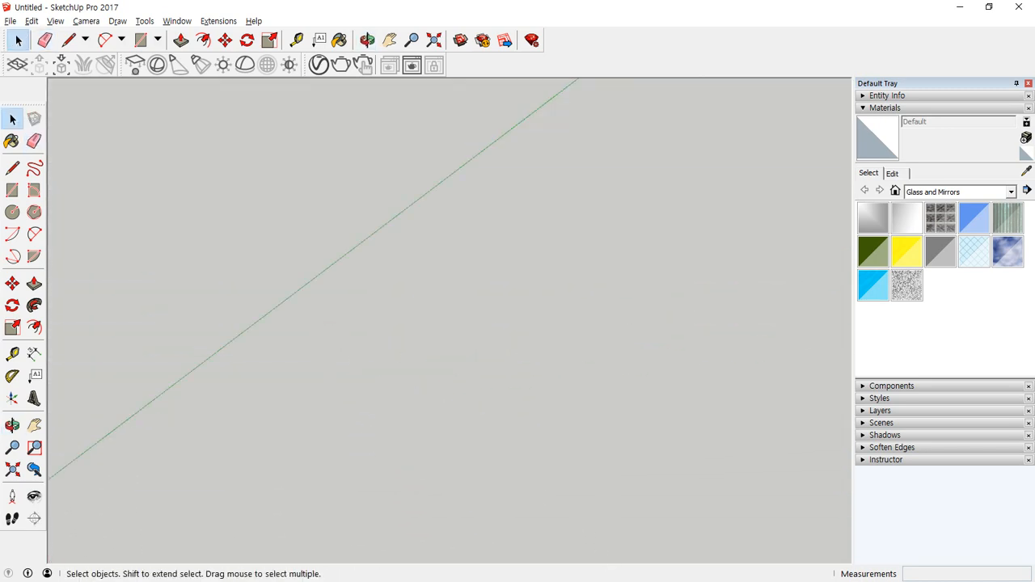
Start a line on the ground beside the green axis and lock its direction to the red, green and blue axes in turn.
{"action": "left_click", "coordinate": [12, 167]}
{"action": "left_click", "coordinate": [323, 437]}
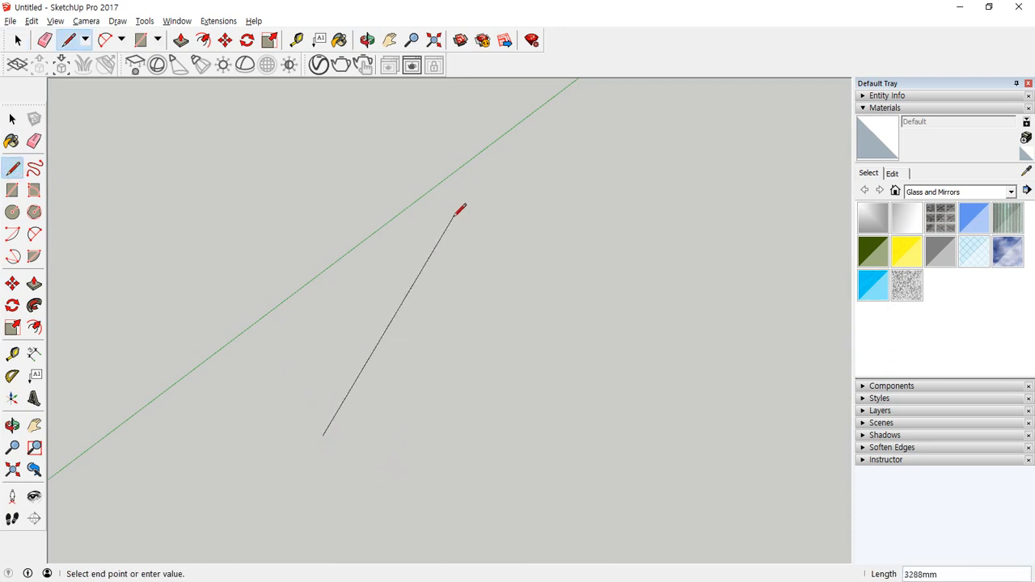
{"action": "key", "text": "Right"}
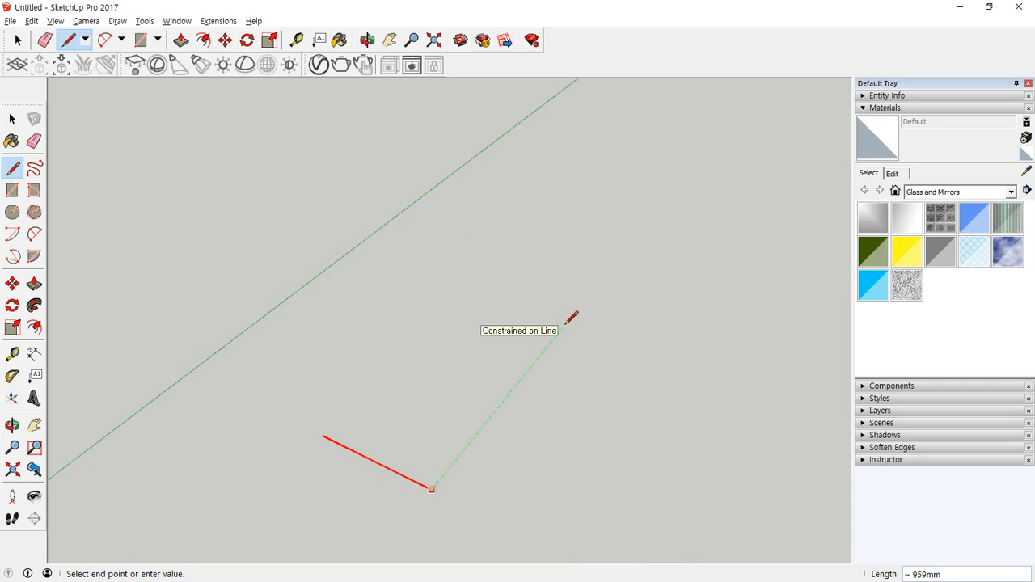
{"action": "key", "text": "Left"}
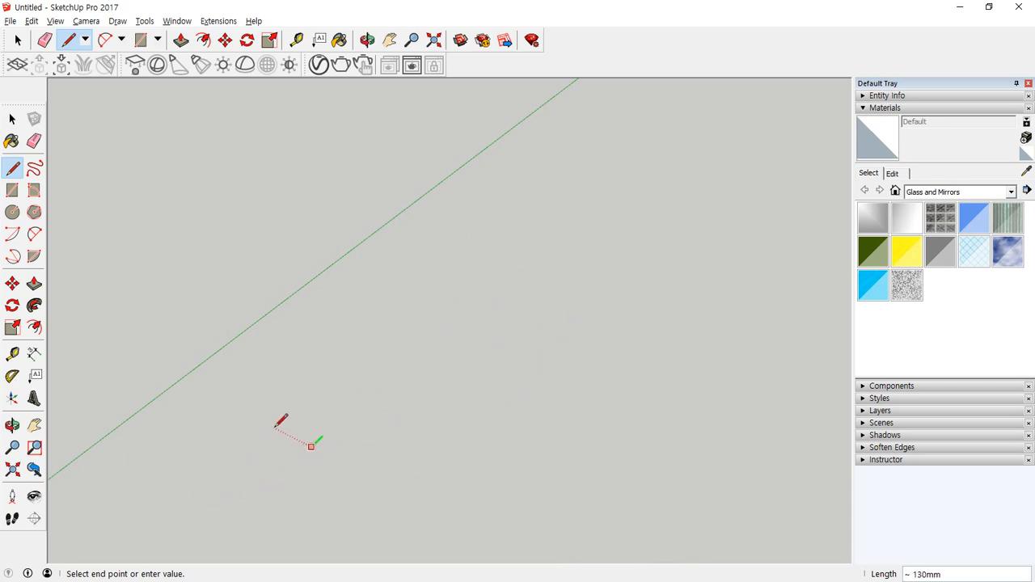
{"action": "middle_click_drag", "start_coordinate": [282, 421], "coordinate": [268, 347]}
{"action": "key", "text": "Up"}
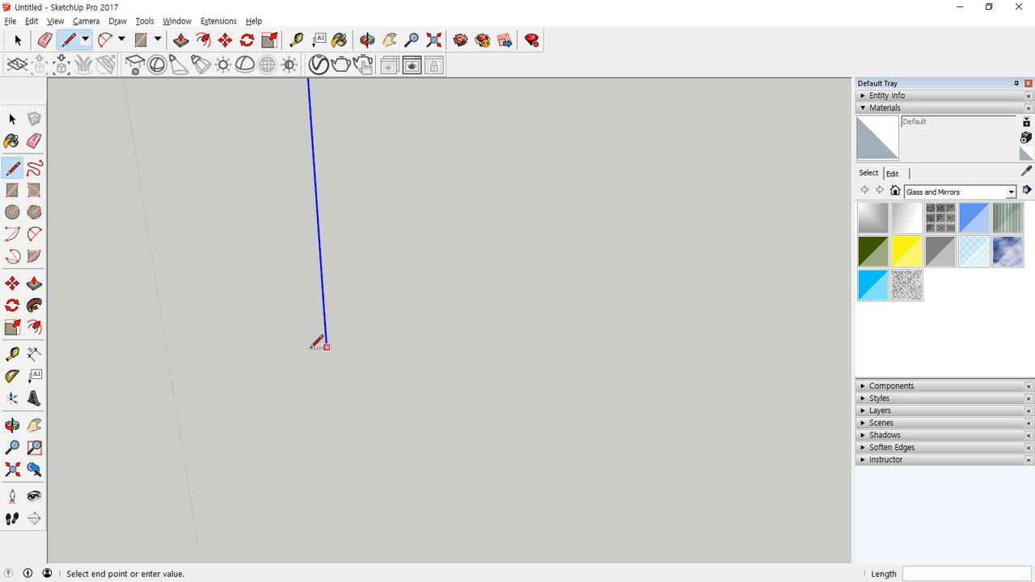
Switch the unfinished line's direction lock repeatedly between the blue, red and green axes.
{"action": "scroll", "coordinate": [317, 343], "scroll_direction": "down", "scroll_amount": 5}
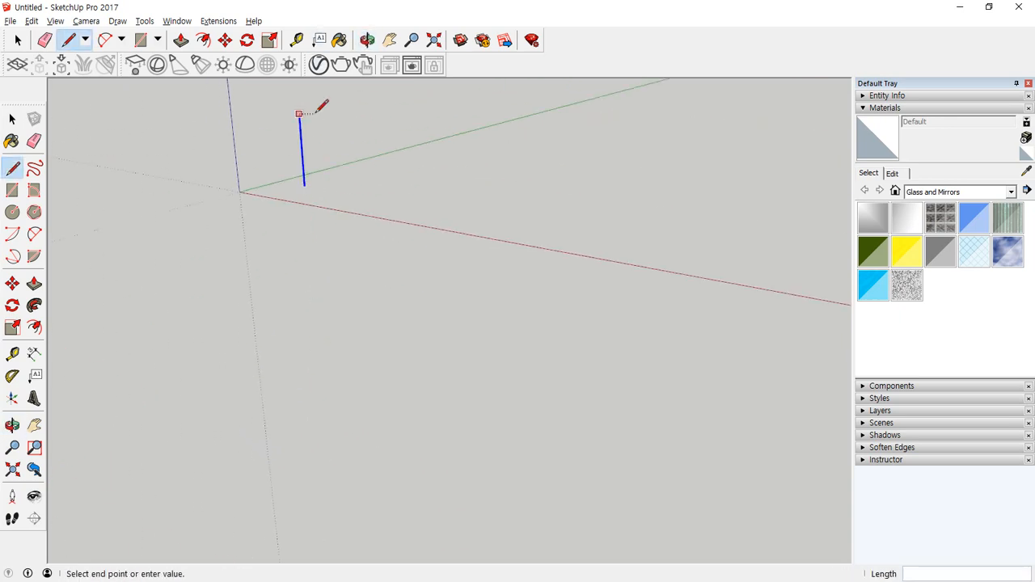
{"action": "middle_click_drag", "start_coordinate": [322, 105], "coordinate": [342, 262]}
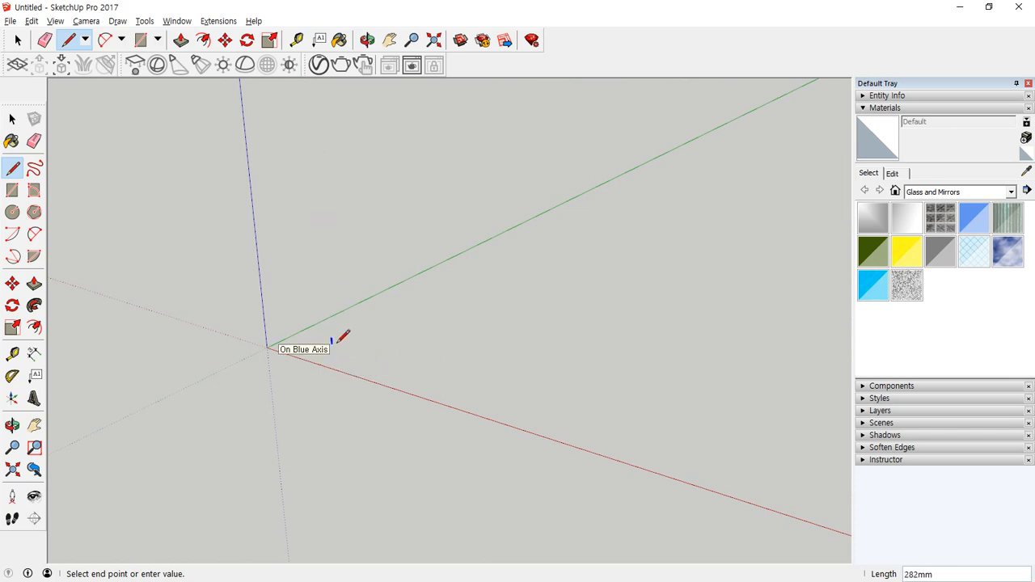
{"action": "key", "text": "Up"}
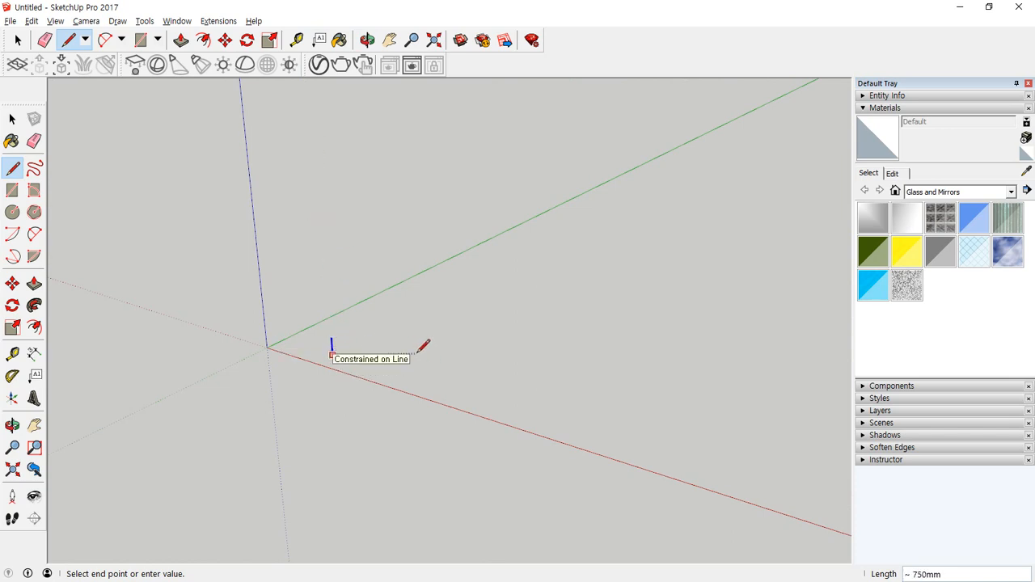
{"action": "key", "text": "Right"}
{"action": "key", "text": "Up"}
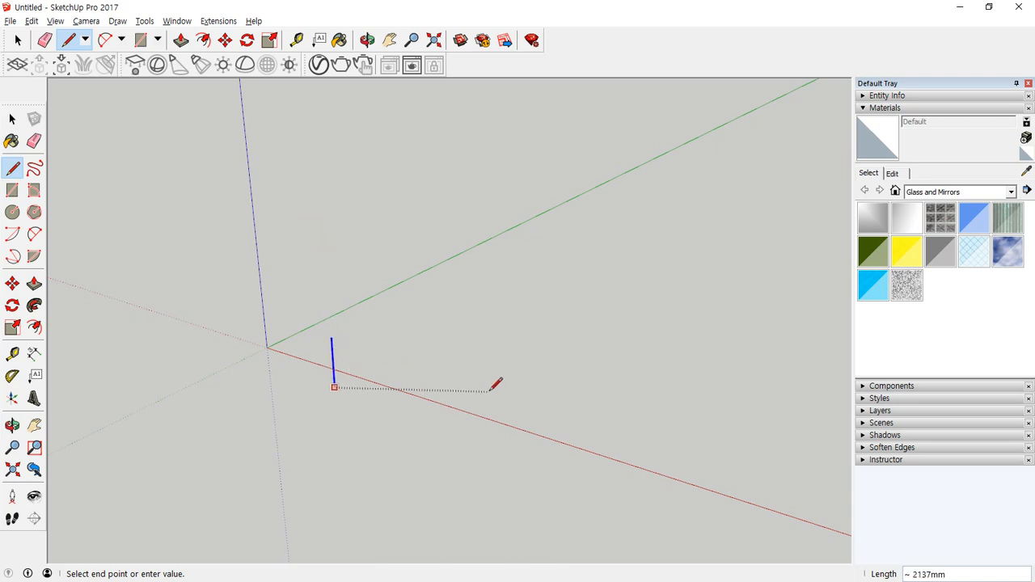
{"action": "key", "text": "Right"}
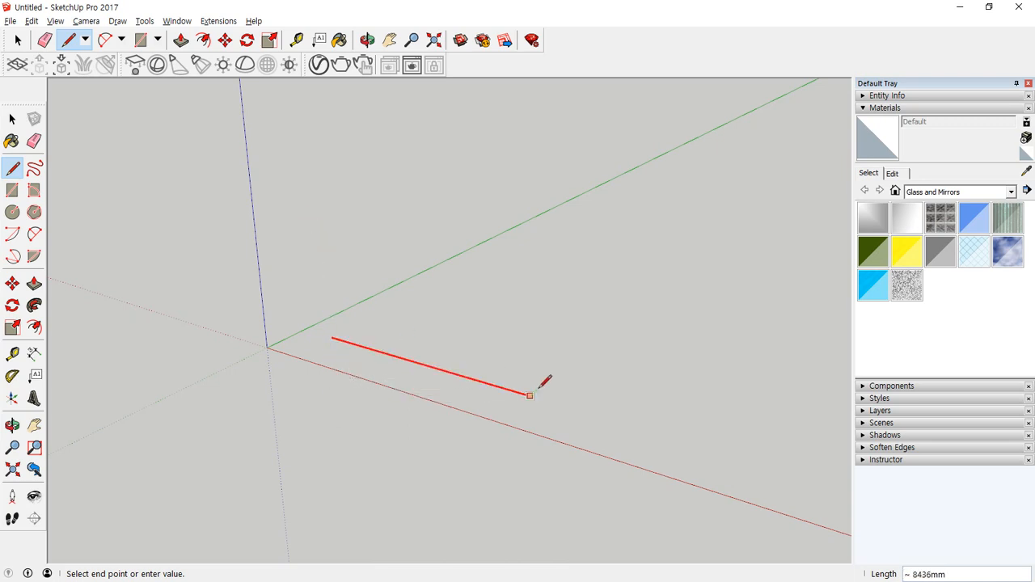
{"action": "key", "text": "Left"}
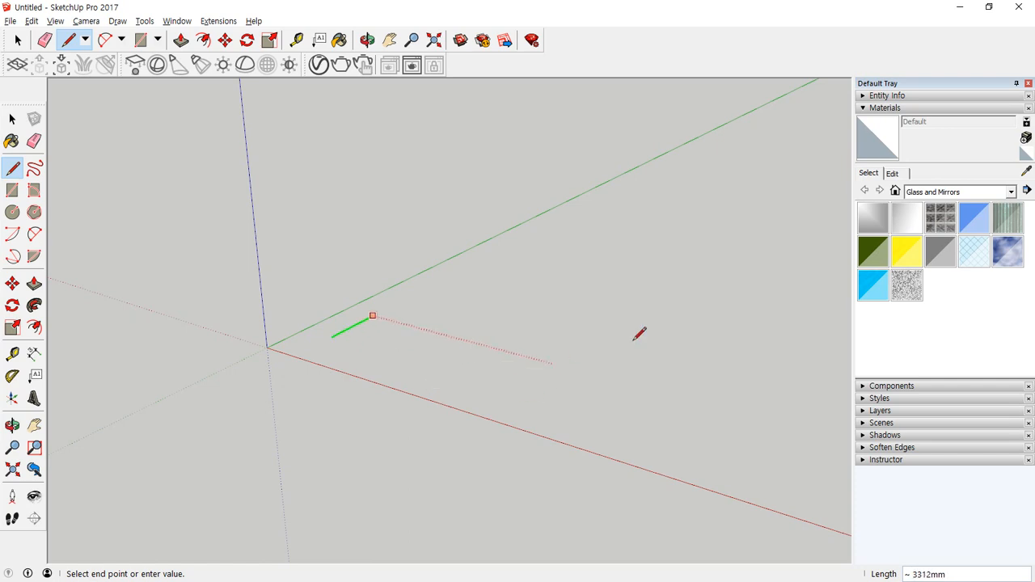
{"action": "key", "text": "Up"}
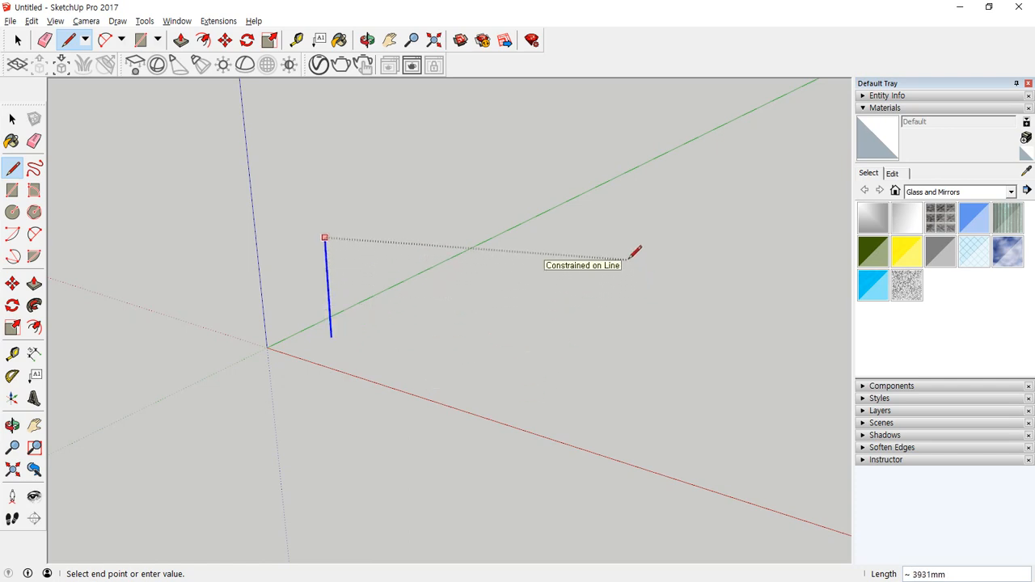
{"action": "key", "text": "Right"}
{"action": "key", "text": "Left"}
{"action": "key", "text": "Up"}
{"action": "key", "text": "Right"}
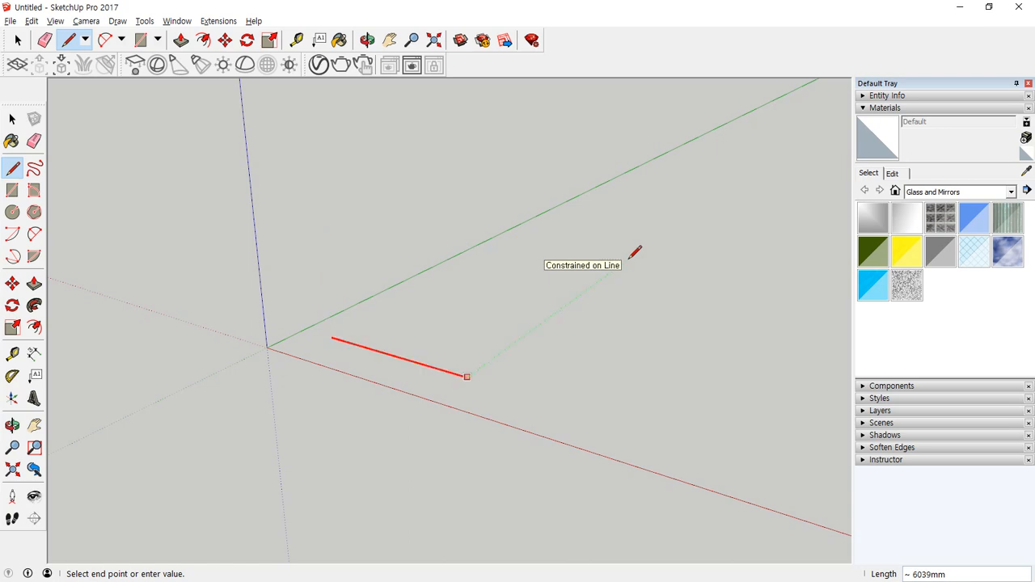
Lock the unfinished line to the red axis and give it a length of 1000 mm.
{"action": "key", "text": "Up"}
{"action": "key", "text": "Right"}
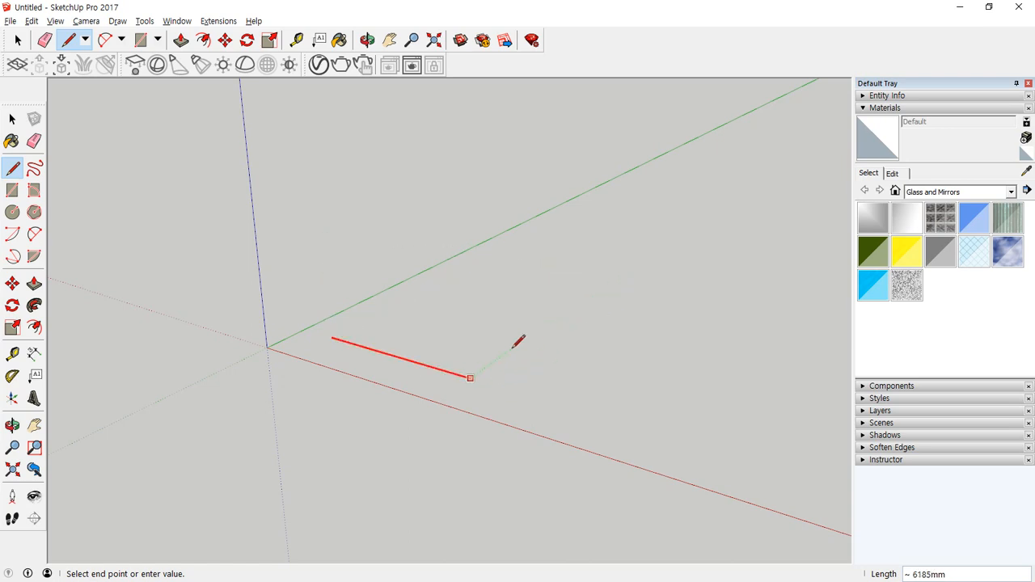
{"action": "type", "text": "1000"}
{"action": "key", "text": "Return"}
Draw 1000 mm edges along the green axis and back along the red axis, and close the square at the first line's start.
{"action": "middle_click_drag", "start_coordinate": [492, 319], "coordinate": [370, 318]}
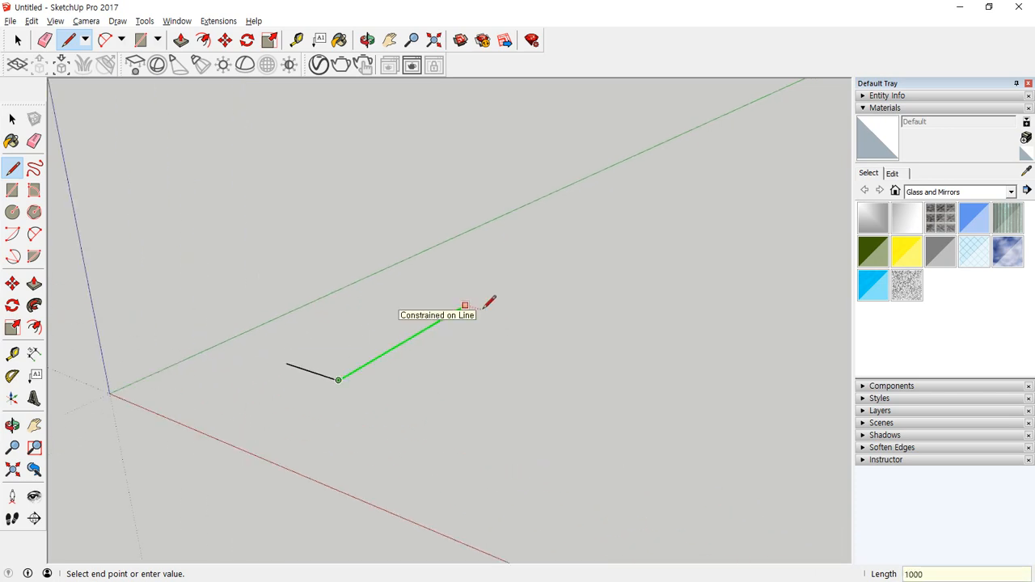
{"action": "key", "text": "Return"}
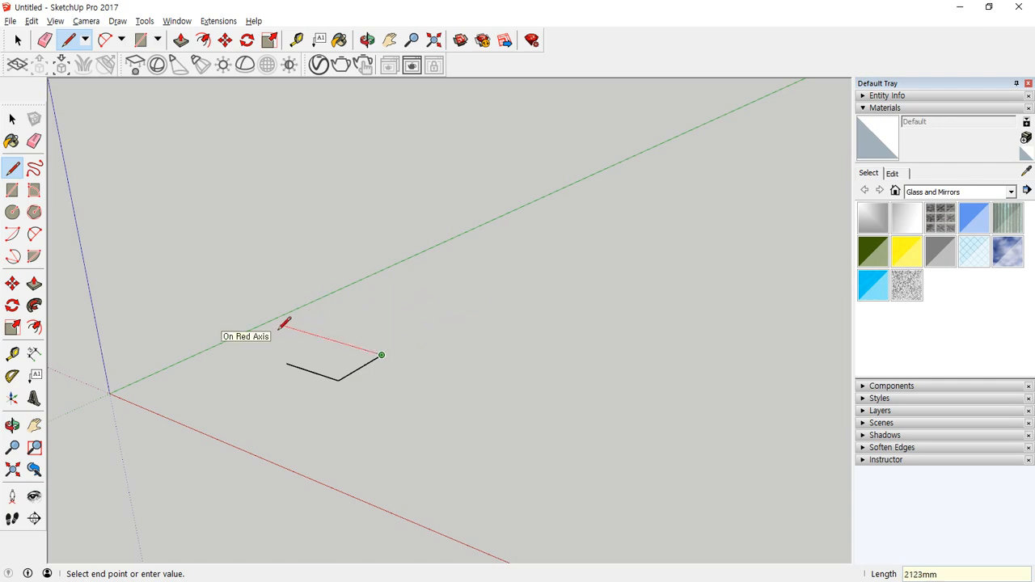
{"action": "type", "text": "1000"}
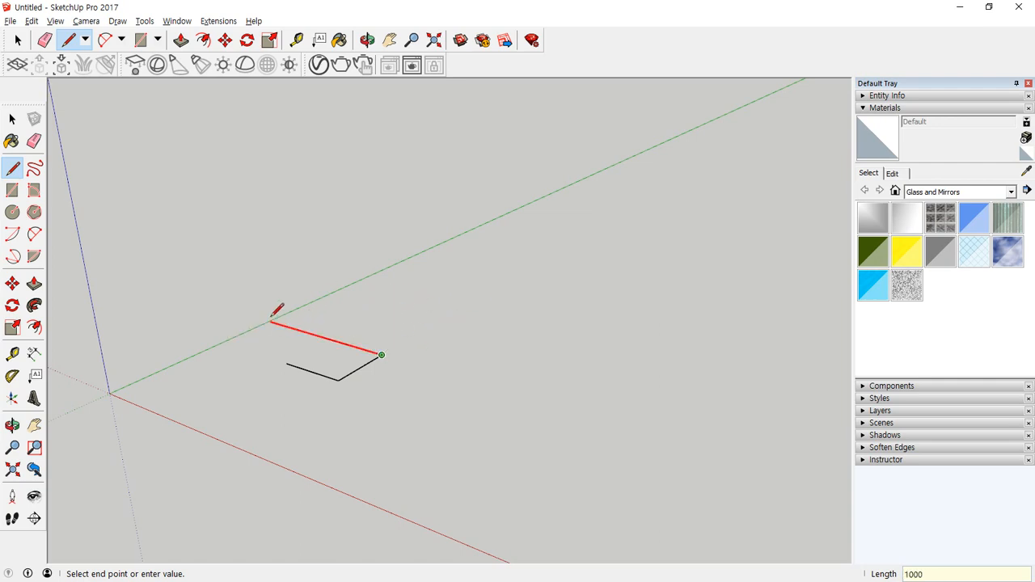
{"action": "key", "text": "Return"}
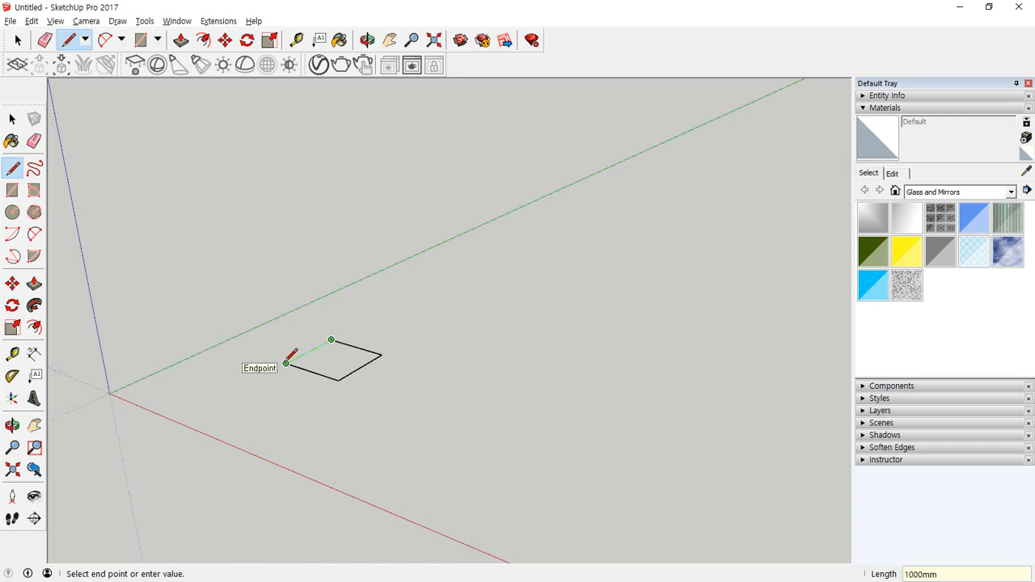
{"action": "left_click", "coordinate": [286, 363]}
Draw a red-axis line between the square and the green axis in two segments, aligning their ends with the square's nearer corners.
{"action": "scroll", "coordinate": [344, 299], "scroll_direction": "up", "scroll_amount": 3}
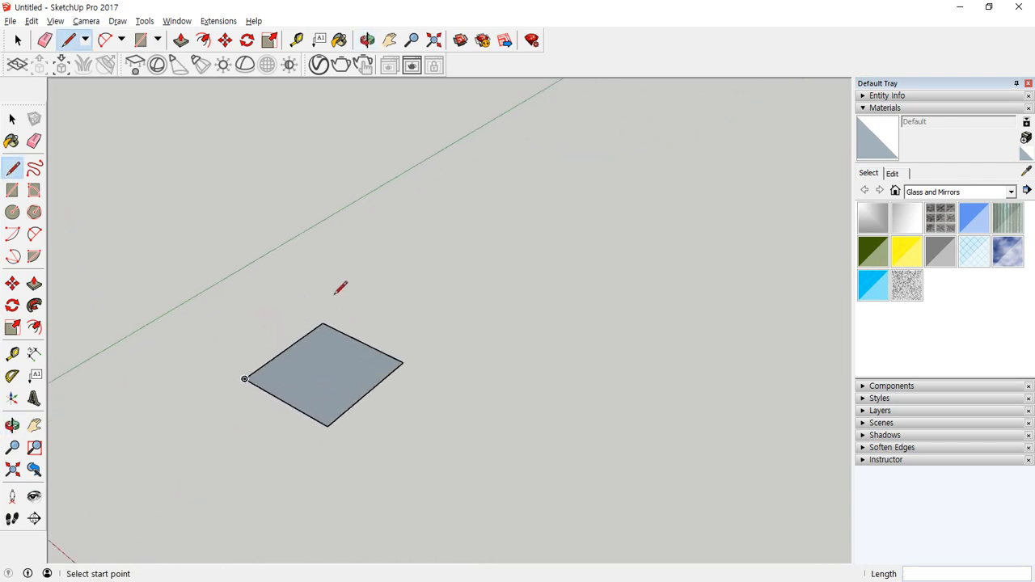
{"action": "left_click", "coordinate": [305, 261]}
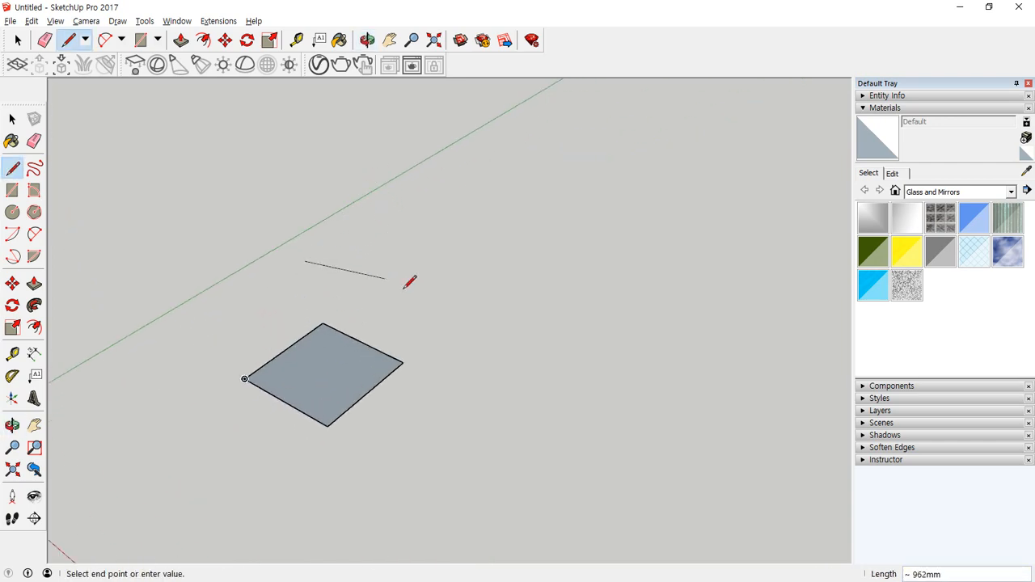
{"action": "key", "text": "Escape"}
{"action": "left_click", "coordinate": [302, 257]}
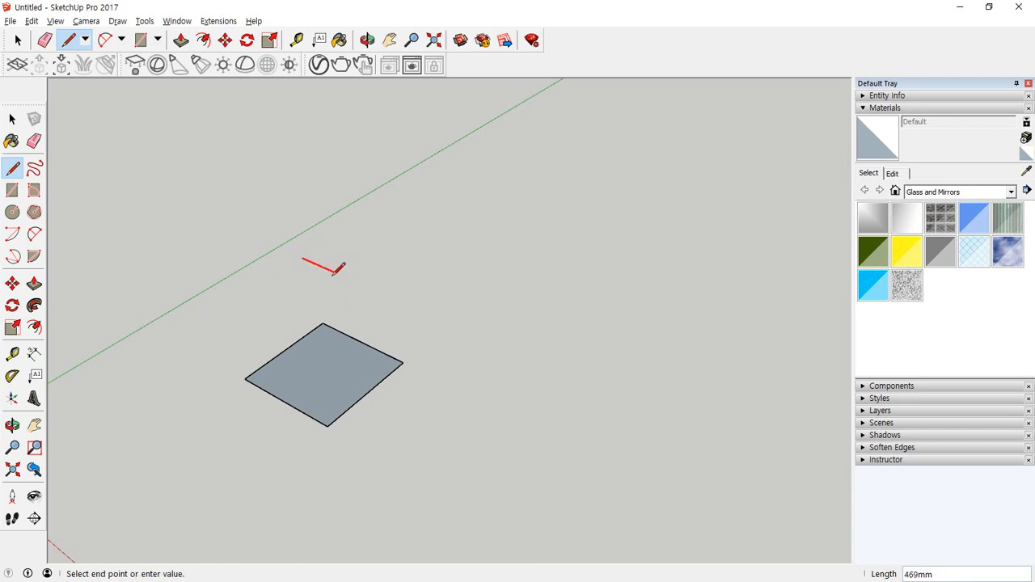
{"action": "left_click", "coordinate": [323, 322]}
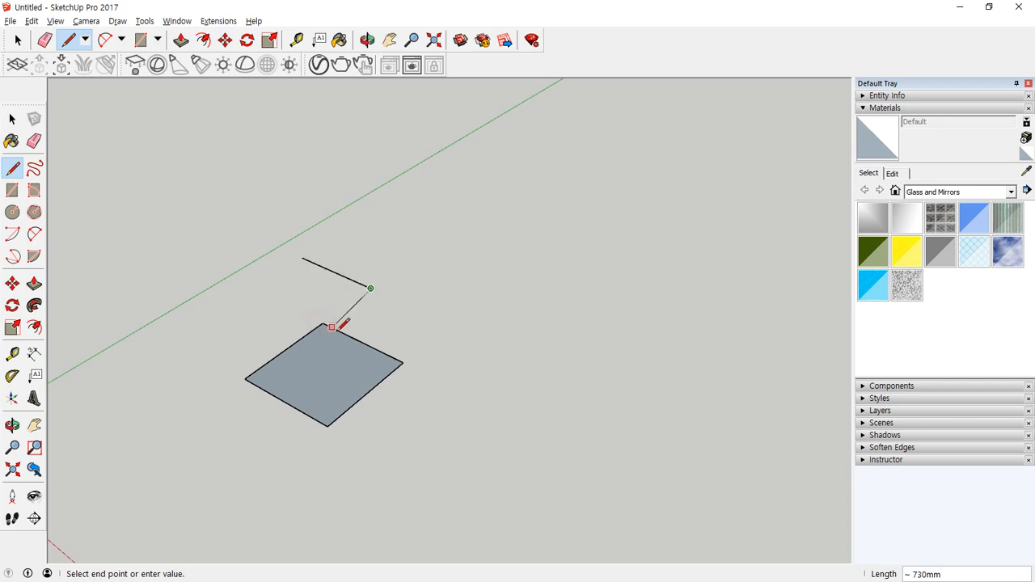
{"action": "left_click", "coordinate": [404, 361]}
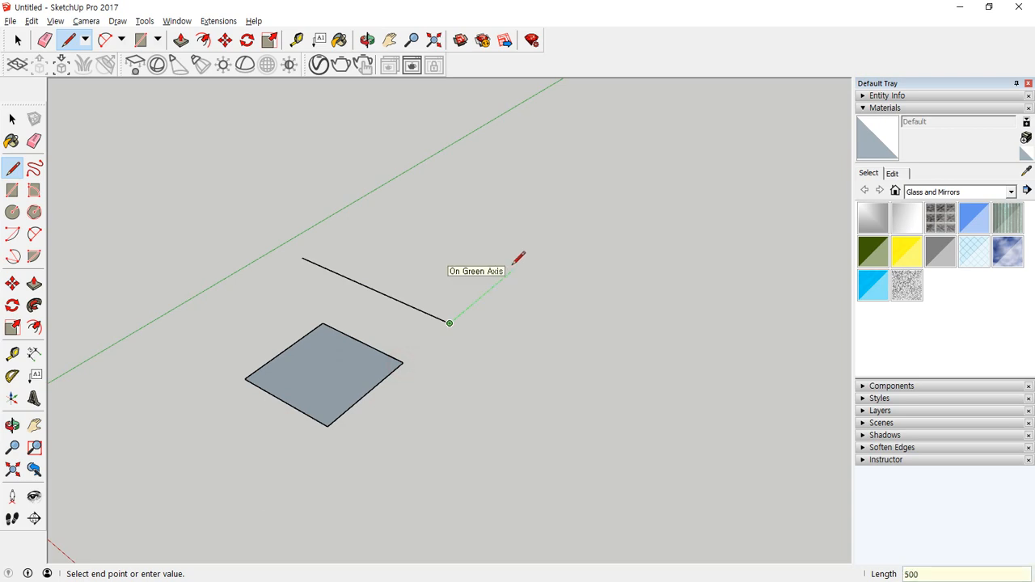
Undo the 500 mm green-axis line and draw a 1000 mm one from the end of the new red-axis line instead.
{"action": "key", "text": "Return"}
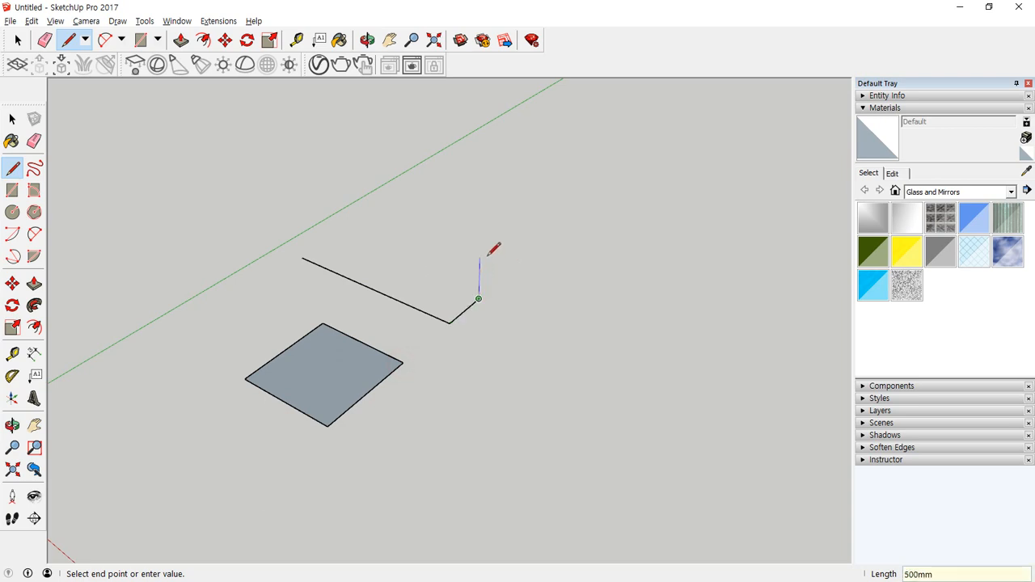
{"action": "key", "text": "ctrl+z"}
{"action": "left_click", "coordinate": [448, 323]}
{"action": "type", "text": "1000"}
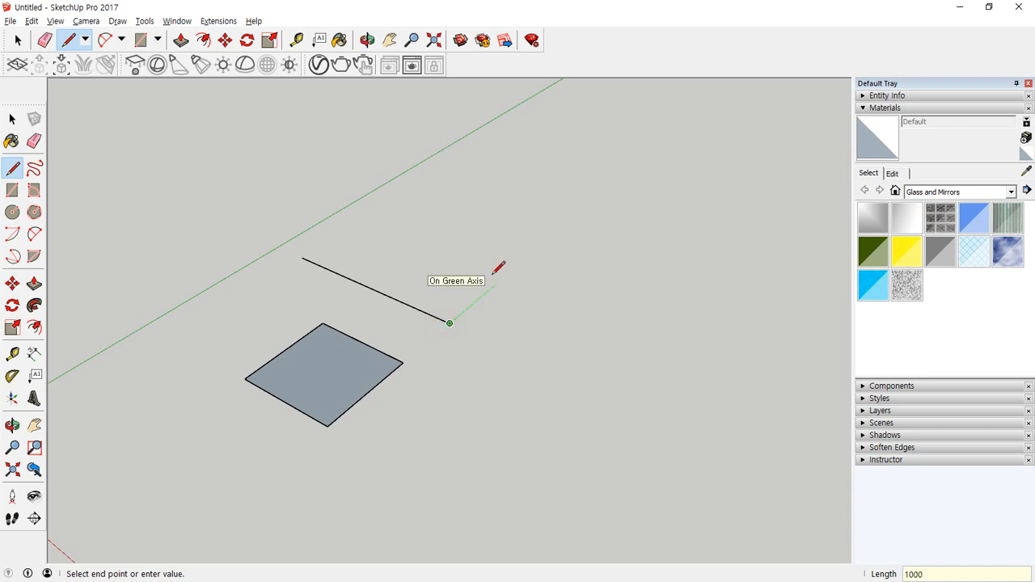
{"action": "key", "text": "Return"}
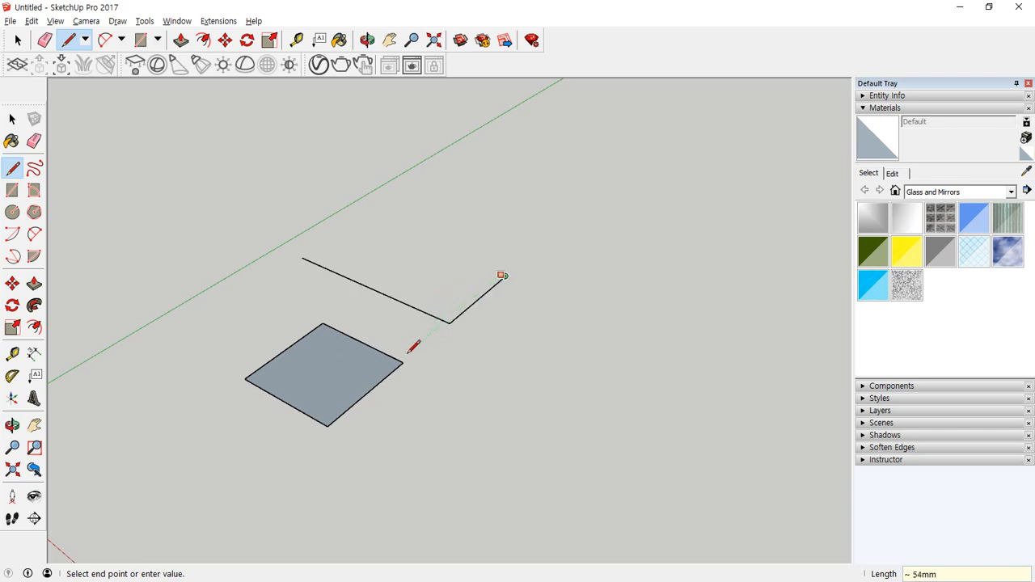
Complete the second square with a 1000 mm red-axis edge and a closing green-axis edge, and erase the stub past its corner.
{"action": "type", "text": "1000"}
{"action": "key", "text": "Return"}
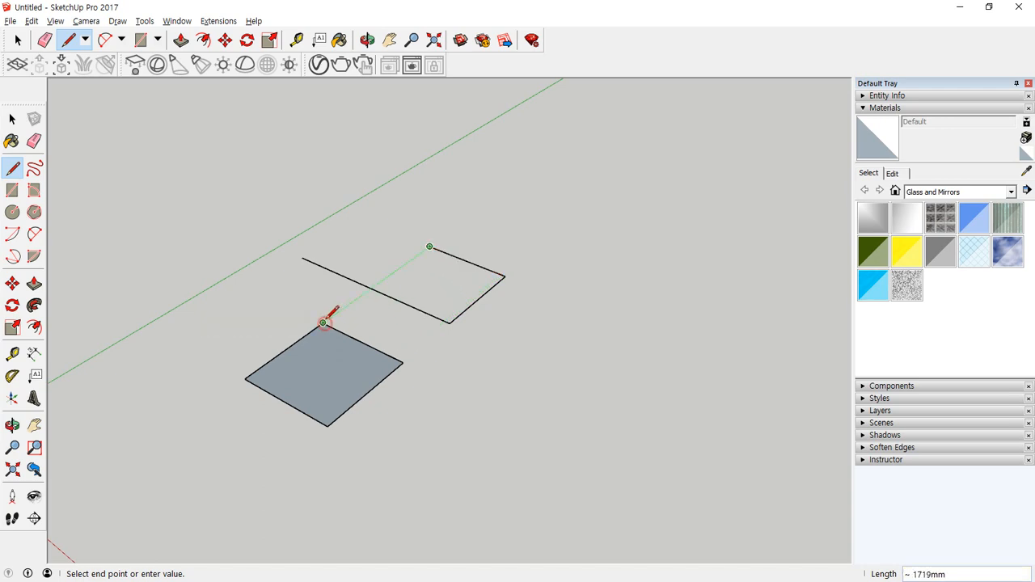
{"action": "left_click", "coordinate": [370, 288]}
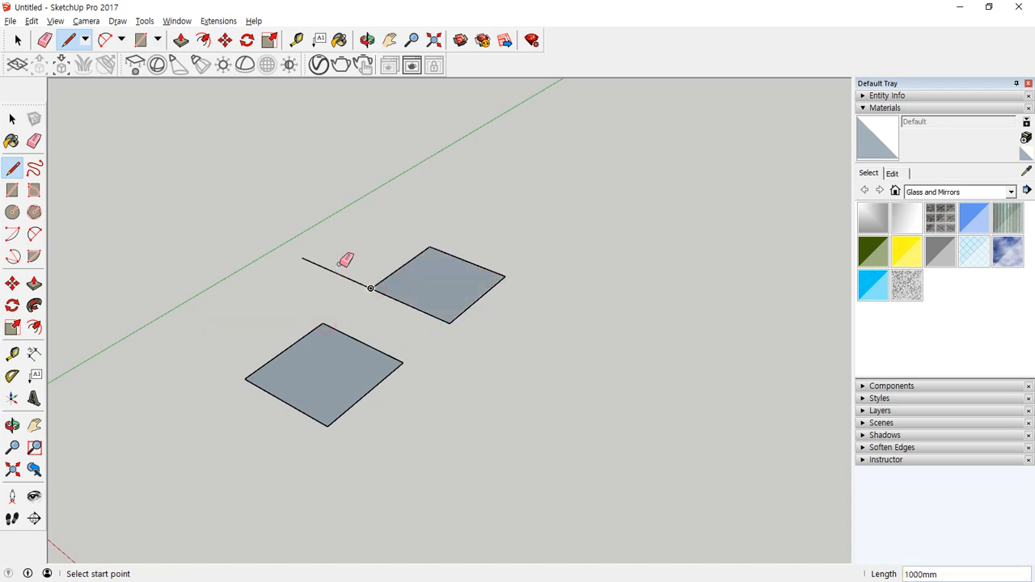
{"action": "key", "text": "e"}
{"action": "mouse_move", "coordinate": [453, 307]}
{"action": "middle_mouse_down"}
{"action": "mouse_move", "coordinate": [388, 429]}
{"action": "mouse_move", "coordinate": [287, 428]}
{"action": "mouse_move", "coordinate": [83, 380]}
{"action": "mouse_move", "coordinate": [240, 248]}
{"action": "mouse_move", "coordinate": [492, 282]}
{"action": "mouse_move", "coordinate": [412, 463]}
{"action": "middle_mouse_up"}
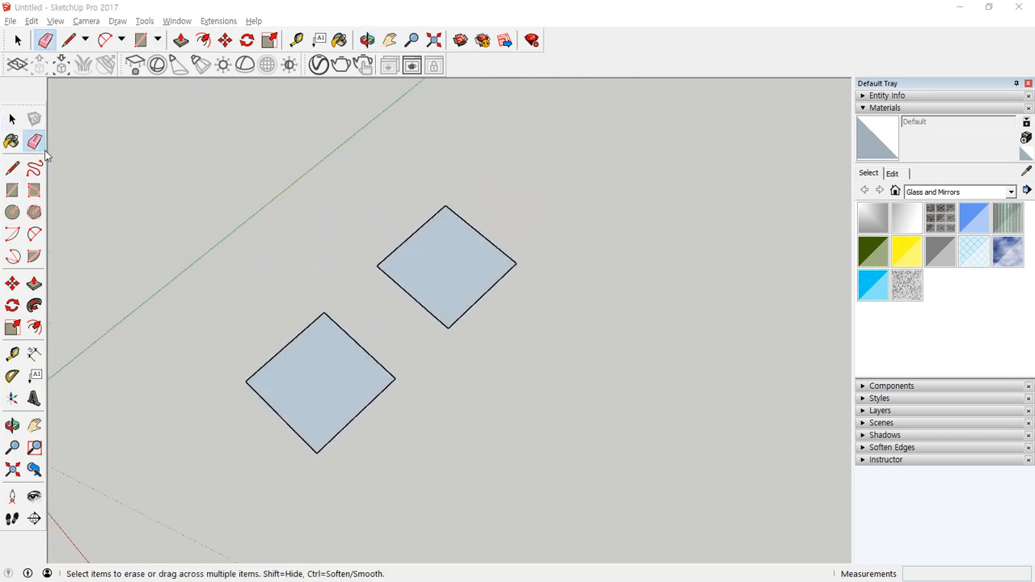
Draw a closed freehand outline around both squares on the ground.
{"action": "left_click", "coordinate": [12, 167]}
{"action": "middle_click_drag", "start_coordinate": [400, 467], "coordinate": [342, 227]}
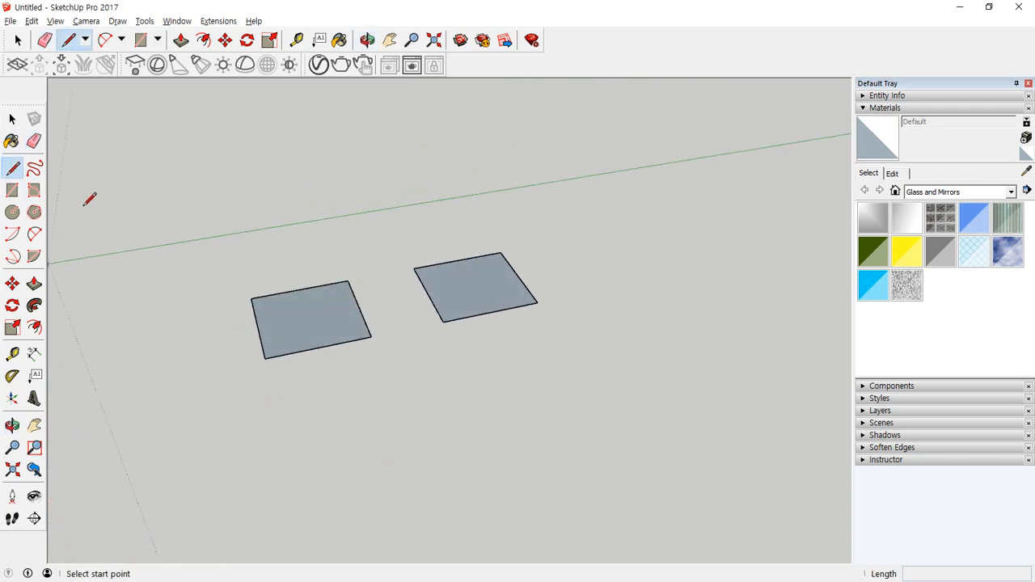
{"action": "left_click", "coordinate": [34, 168]}
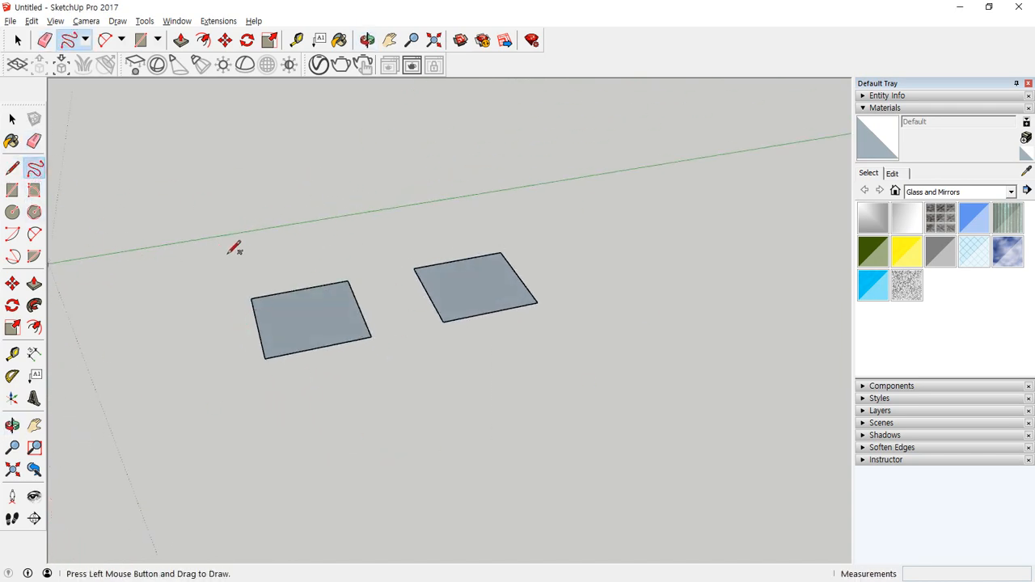
{"action": "left_click_drag", "start_coordinate": [228, 254], "coordinate": [179, 343]}
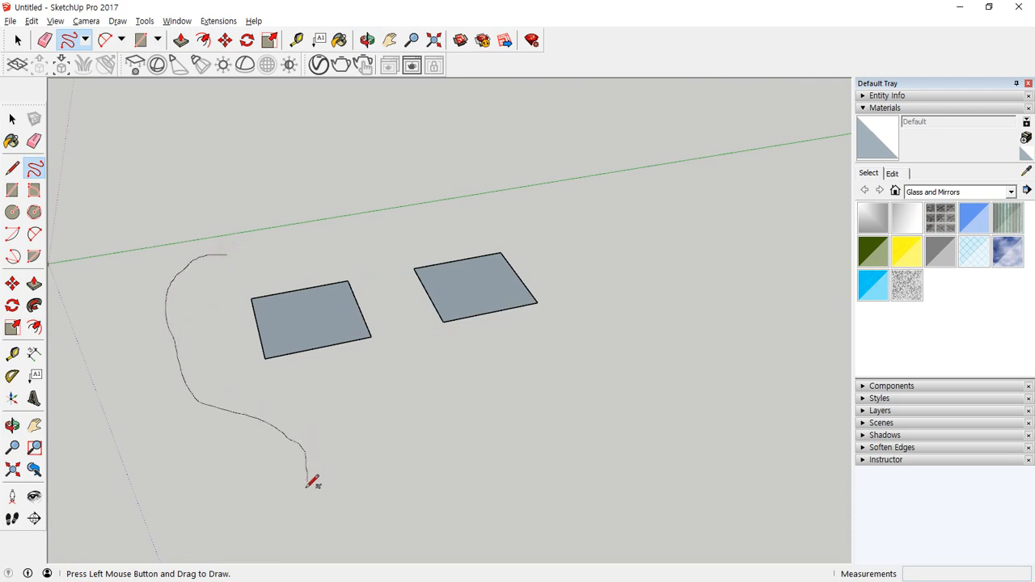
{"action": "mouse_move", "coordinate": [306, 486]}
{"action": "left_mouse_down"}
{"action": "mouse_move", "coordinate": [409, 485]}
{"action": "mouse_move", "coordinate": [607, 402]}
{"action": "mouse_move", "coordinate": [611, 203]}
{"action": "mouse_move", "coordinate": [420, 173]}
{"action": "mouse_move", "coordinate": [277, 226]}
{"action": "left_mouse_up"}
{"action": "left_click_drag", "start_coordinate": [230, 252], "coordinate": [228, 254]}
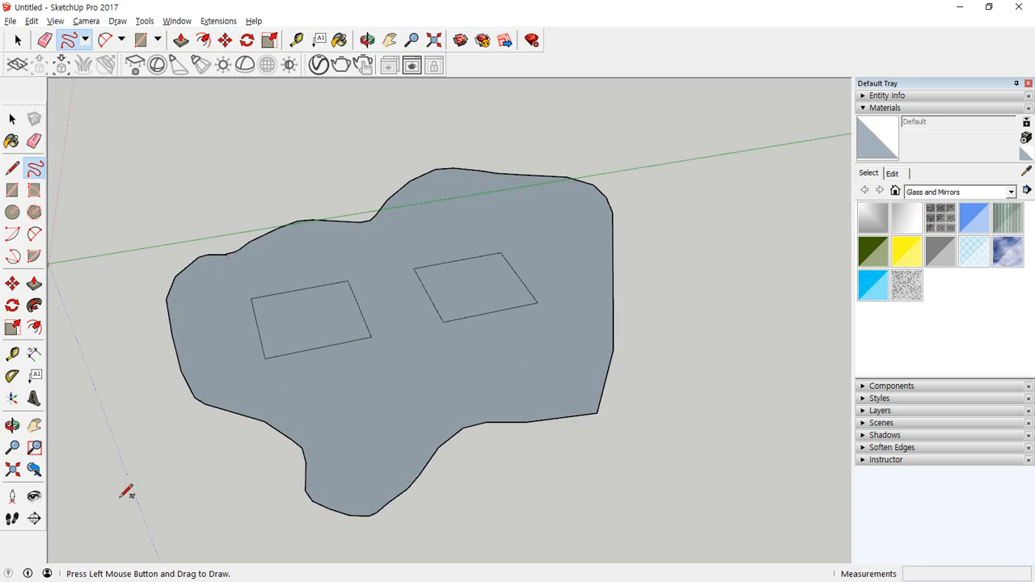
Delete the freehand face with all its bounding edges, including the squares' edges, and undo the deletion.
{"action": "mouse_move", "coordinate": [127, 492]}
{"action": "middle_mouse_down"}
{"action": "mouse_move", "coordinate": [102, 416]}
{"action": "mouse_move", "coordinate": [10, 426]}
{"action": "middle_mouse_up"}
{"action": "key", "text": "space"}
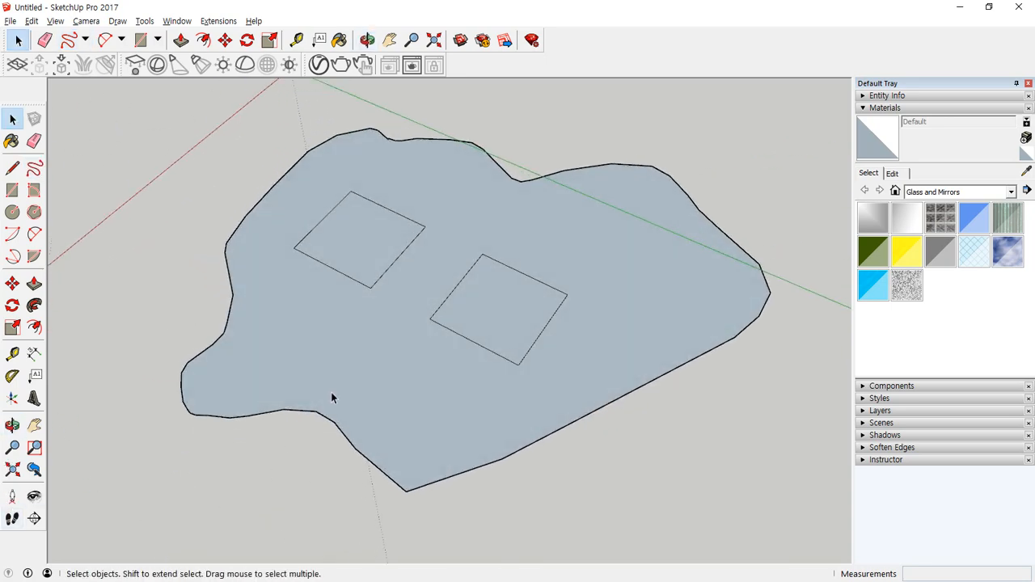
{"action": "double_click", "coordinate": [331, 392]}
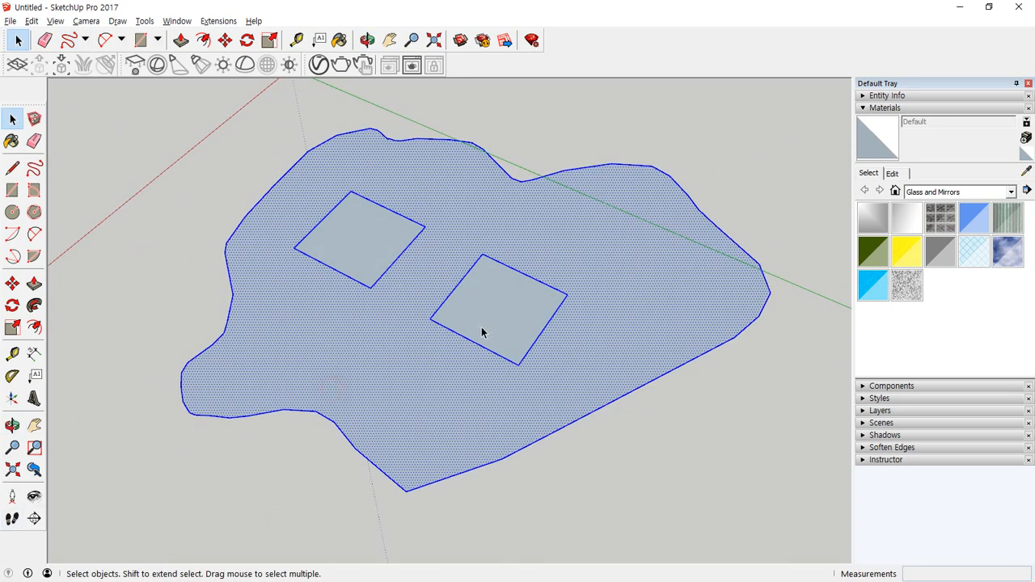
{"action": "key", "text": "Delete"}
{"action": "key", "text": "ctrl+z"}
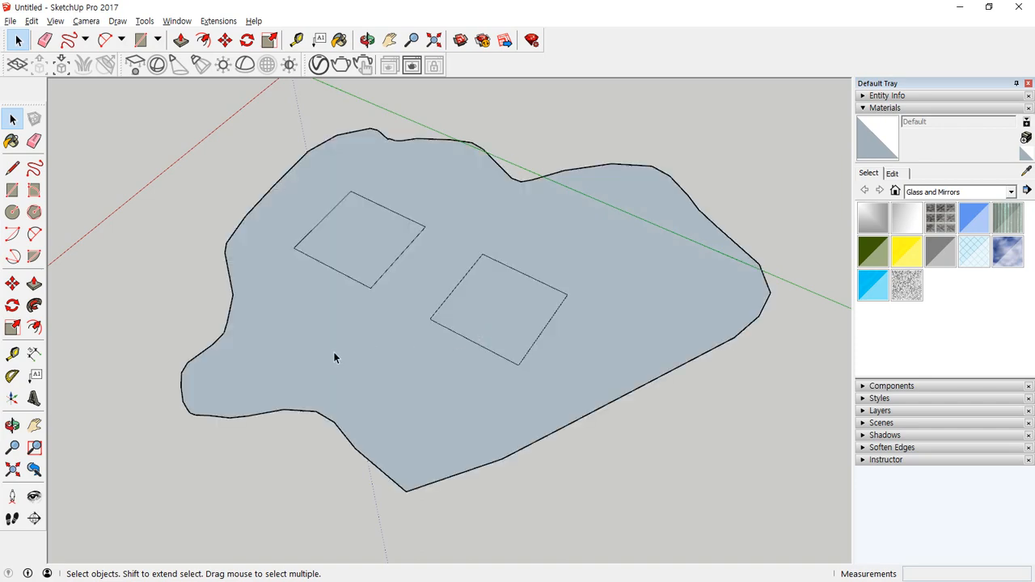
Delete only the face surrounding the two squares and its freehand outline.
{"action": "double_click", "coordinate": [333, 351]}
{"action": "left_click", "coordinate": [455, 334], "text": "shift"}
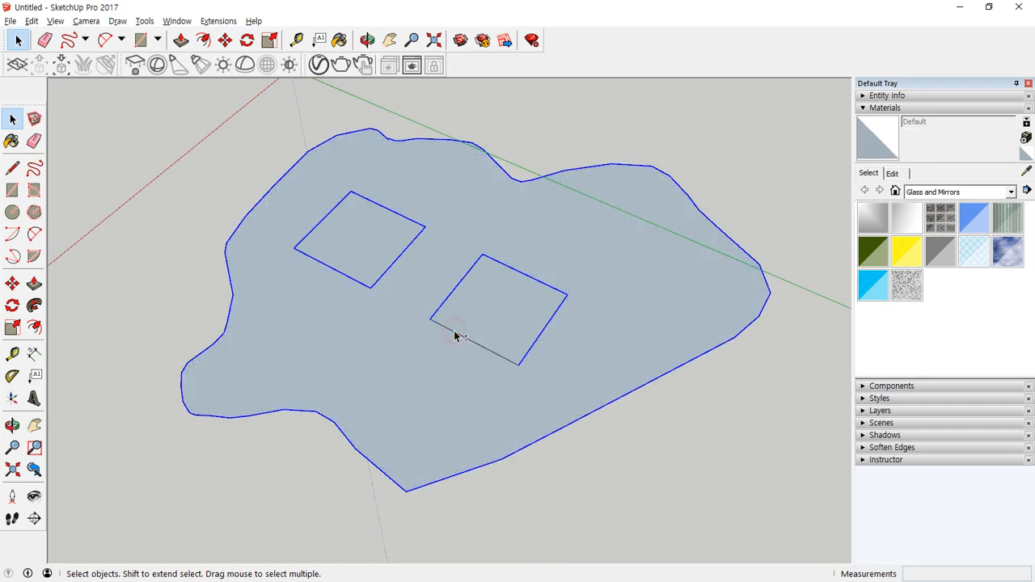
{"action": "left_click", "coordinate": [446, 370]}
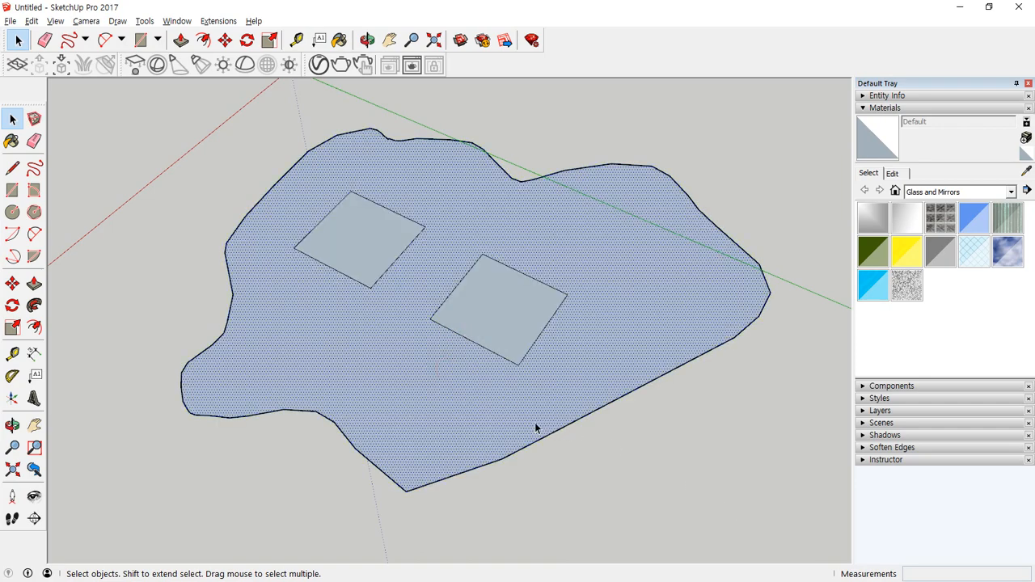
{"action": "key", "text": "Delete"}
{"action": "triple_click", "coordinate": [705, 215]}
{"action": "key", "text": "Delete"}
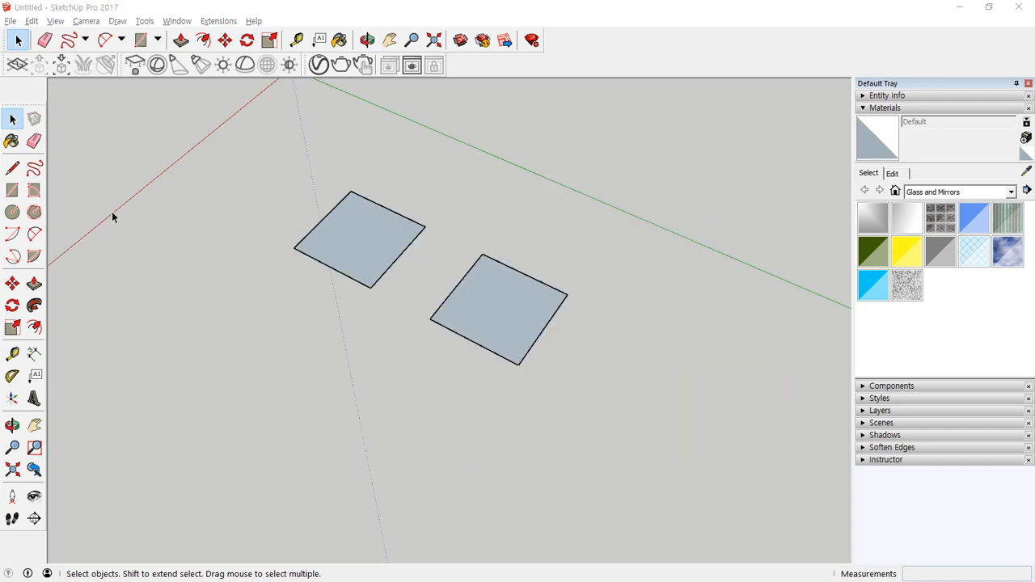
Draw two rectangles on the ground on the squares' side away from the green axis, the first about 1088 × 884 mm.
{"action": "left_click", "coordinate": [12, 190]}
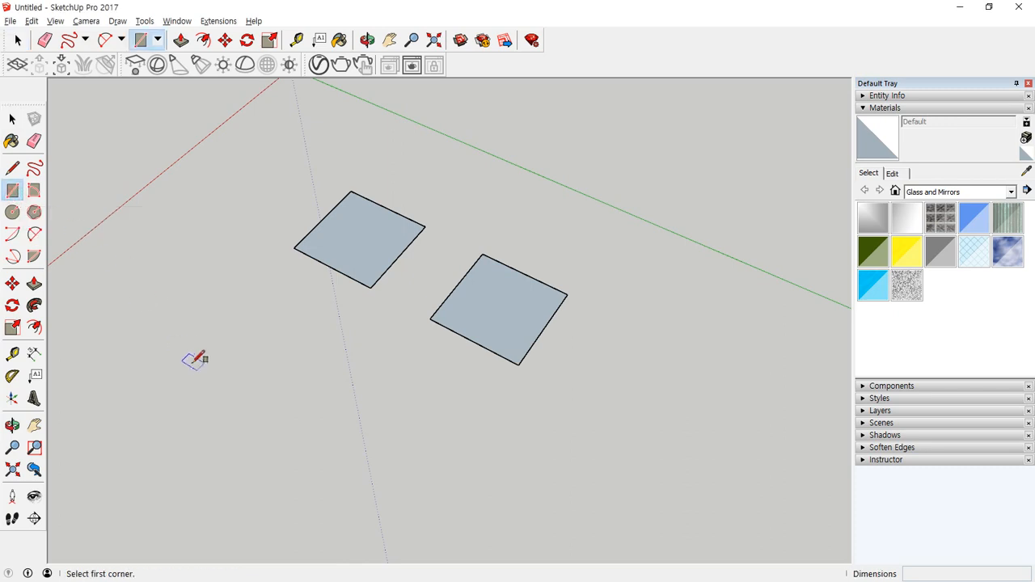
{"action": "left_click", "coordinate": [174, 402]}
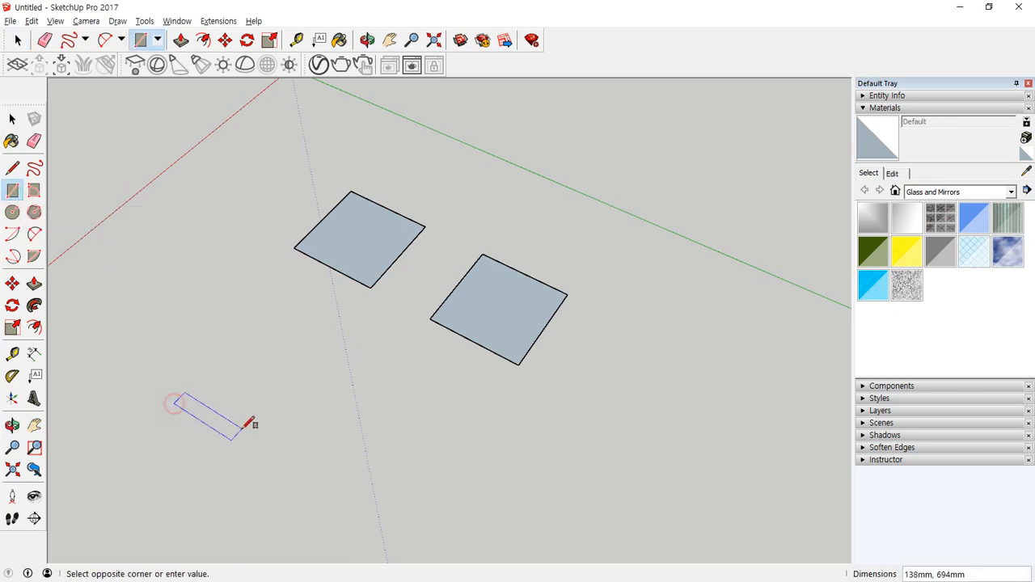
{"action": "left_click", "coordinate": [324, 363]}
{"action": "left_click", "coordinate": [483, 500]}
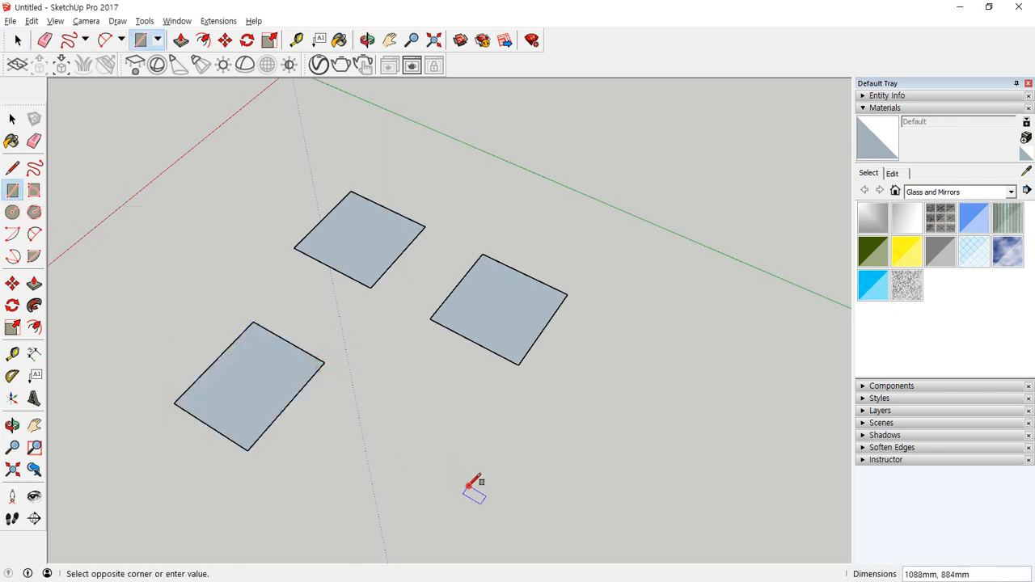
{"action": "left_click", "coordinate": [411, 361]}
Draw a ground rectangle about 1023 × 1169 mm between the squares and the red axis, and another beside the green axis.
{"action": "left_click", "coordinate": [215, 287]}
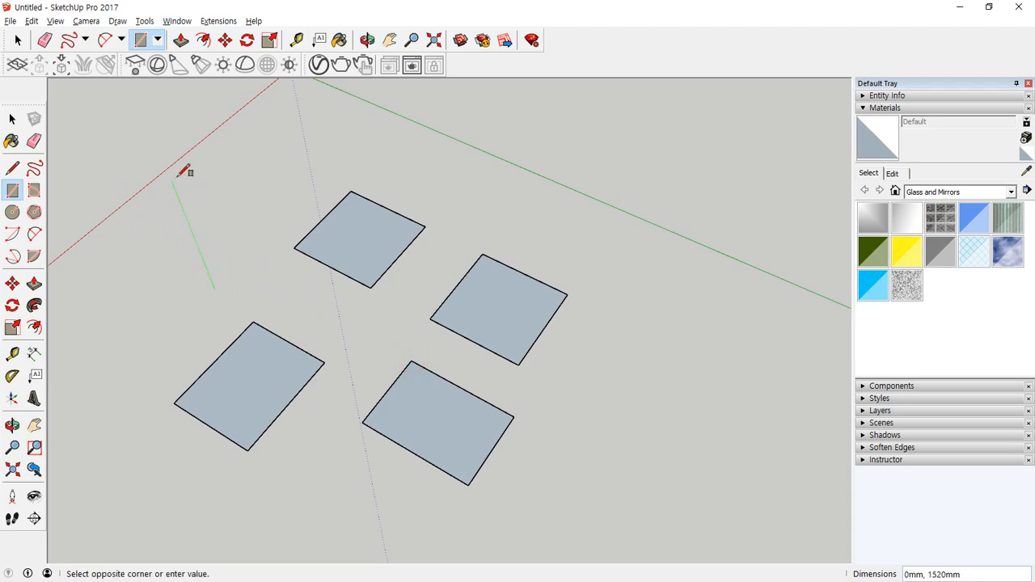
{"action": "left_click", "coordinate": [200, 186]}
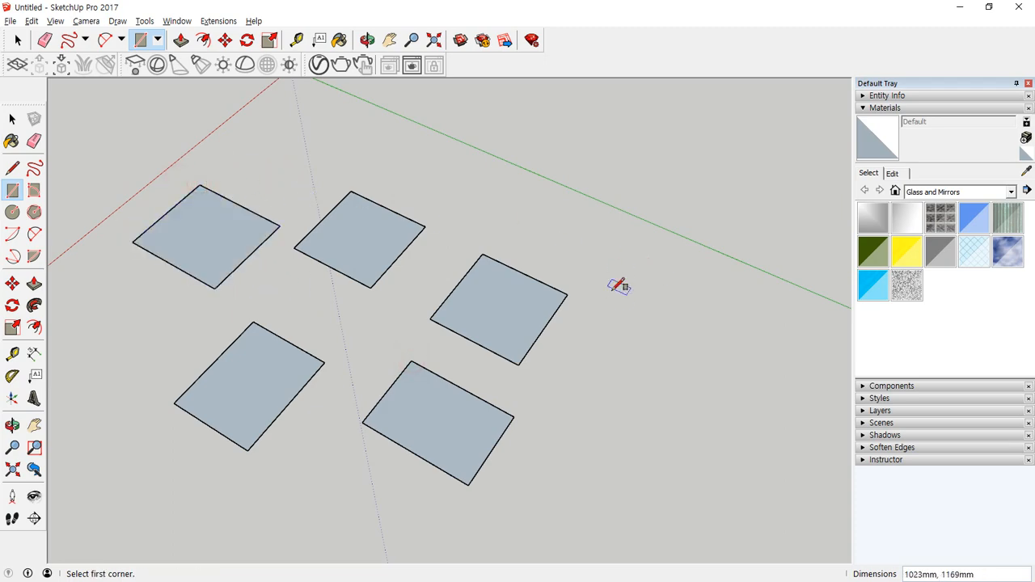
{"action": "left_click", "coordinate": [623, 315]}
{"action": "left_click", "coordinate": [751, 264]}
Draw two upright rectangles near the origin, one perpendicular to the red axis and one about 1098 × 3695 mm perpendicular to the green axis.
{"action": "middle_click_drag", "start_coordinate": [751, 264], "coordinate": [376, 407]}
{"action": "scroll", "coordinate": [421, 362], "scroll_direction": "down", "scroll_amount": 3}
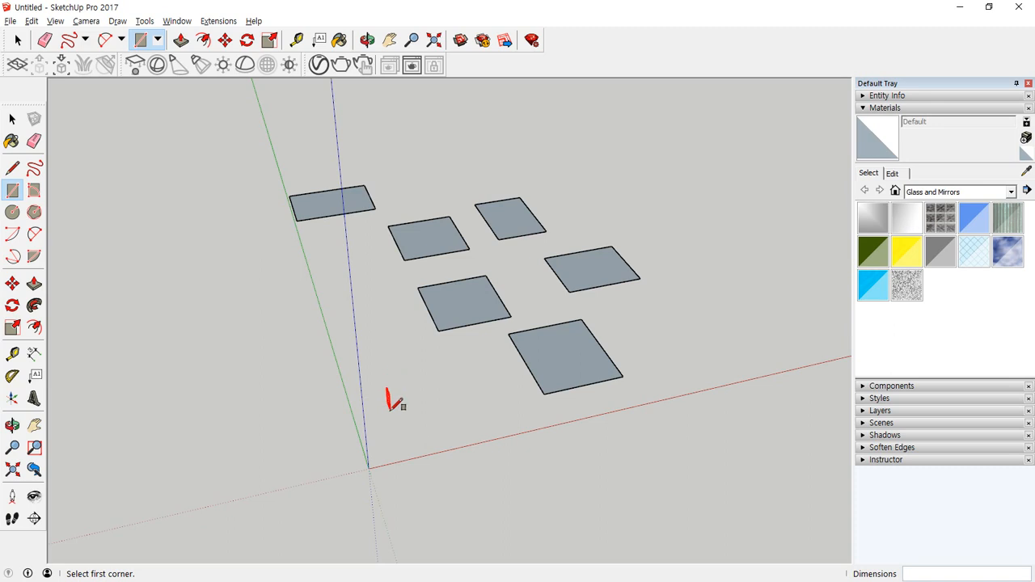
{"action": "middle_click_drag", "start_coordinate": [393, 397], "coordinate": [172, 427]}
{"action": "left_click", "coordinate": [248, 369]}
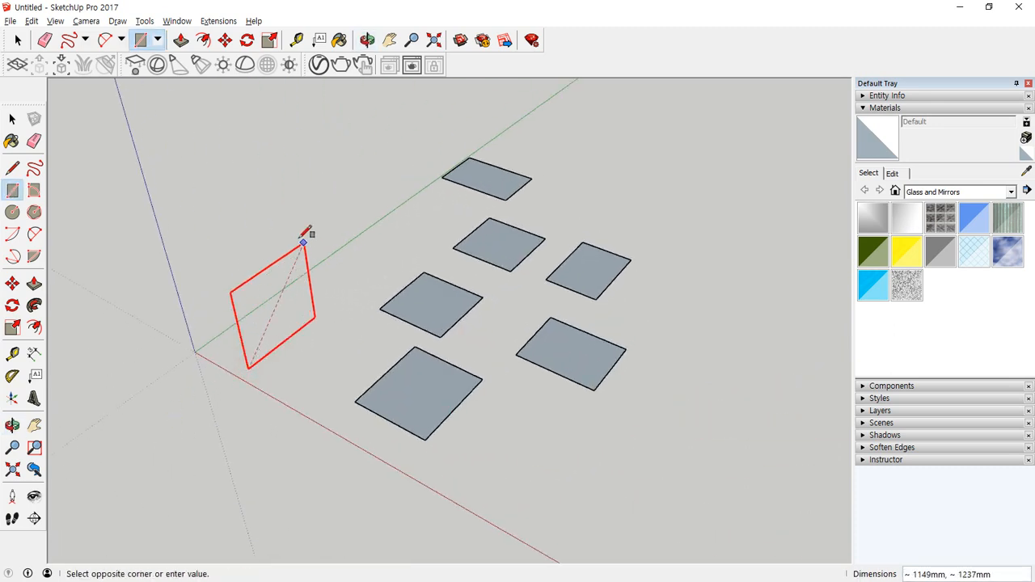
{"action": "left_click", "coordinate": [278, 129]}
{"action": "middle_click_drag", "start_coordinate": [186, 267], "coordinate": [261, 363]}
{"action": "left_click", "coordinate": [162, 422]}
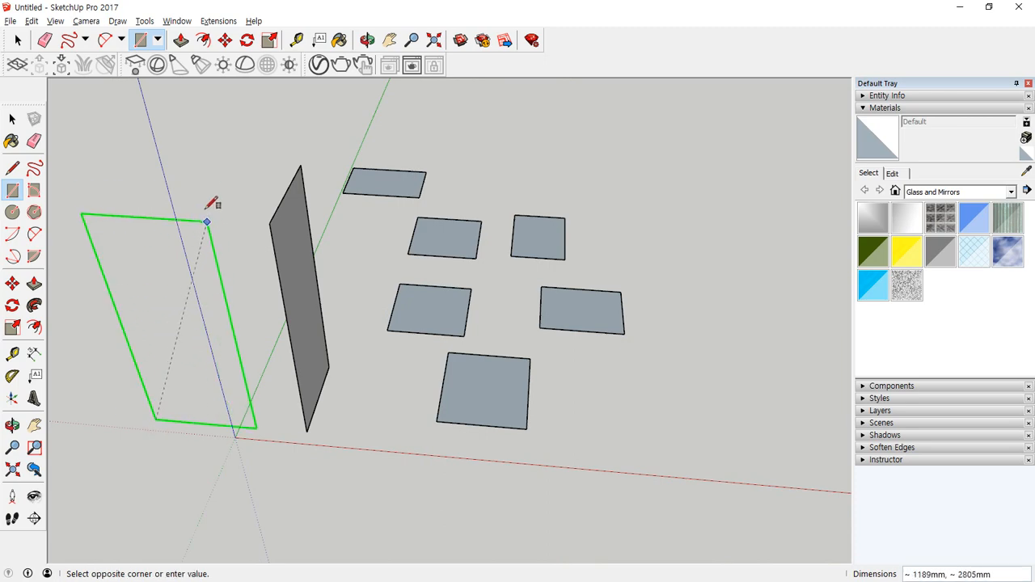
{"action": "left_click", "coordinate": [175, 123]}
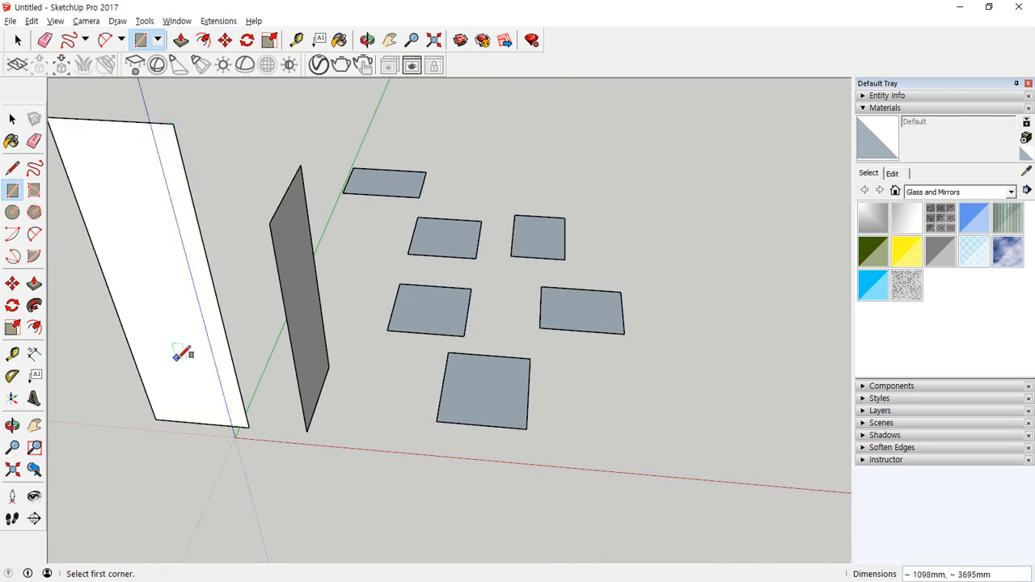
Draw a horizontal rectangle about 1353 × 2644 mm across the green axis near the upright rectangles.
{"action": "middle_click_drag", "start_coordinate": [186, 351], "coordinate": [603, 374]}
{"action": "left_click", "coordinate": [312, 381]}
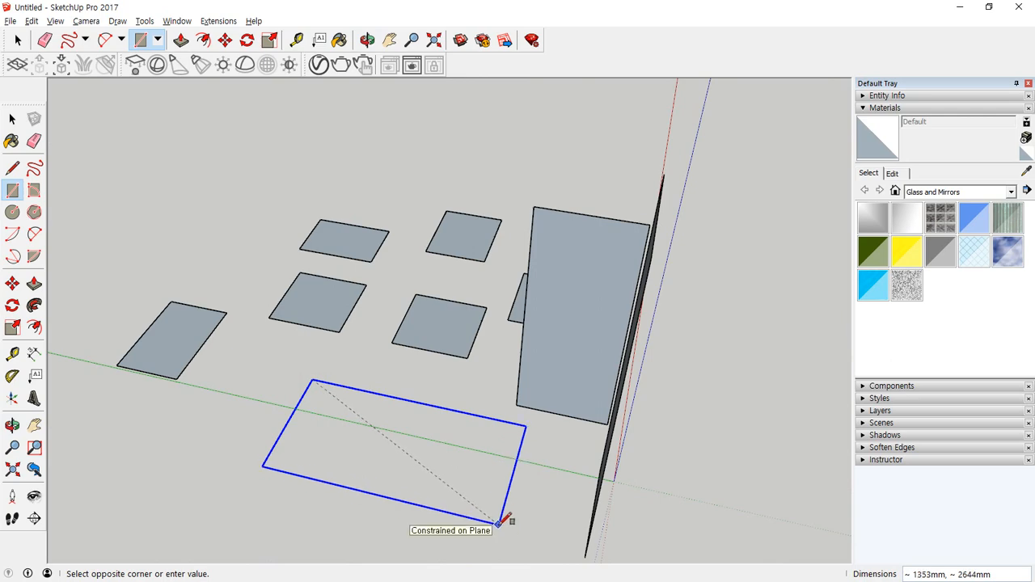
{"action": "left_click", "coordinate": [498, 521]}
Draw a 1000 × 500 mm rectangle on empty ground near the red axis, farther from the origin than the other shapes.
{"action": "mouse_move", "coordinate": [439, 496]}
{"action": "middle_mouse_down"}
{"action": "mouse_move", "coordinate": [331, 347]}
{"action": "mouse_move", "coordinate": [580, 374]}
{"action": "mouse_move", "coordinate": [505, 411]}
{"action": "mouse_move", "coordinate": [585, 418]}
{"action": "mouse_move", "coordinate": [619, 381]}
{"action": "mouse_move", "coordinate": [601, 393]}
{"action": "mouse_move", "coordinate": [431, 402]}
{"action": "middle_mouse_up"}
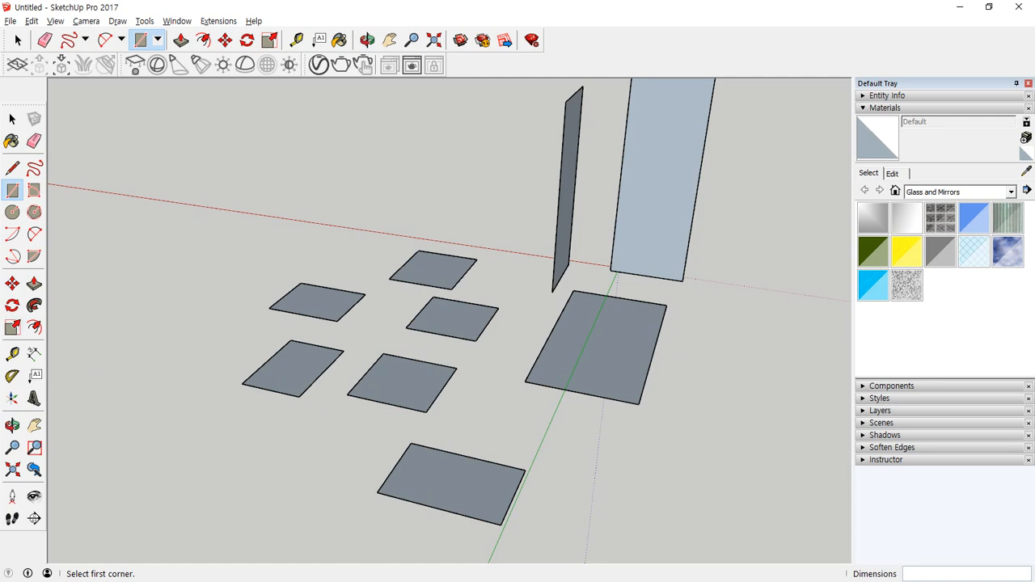
{"action": "scroll", "coordinate": [440, 296], "scroll_direction": "down", "scroll_amount": 3}
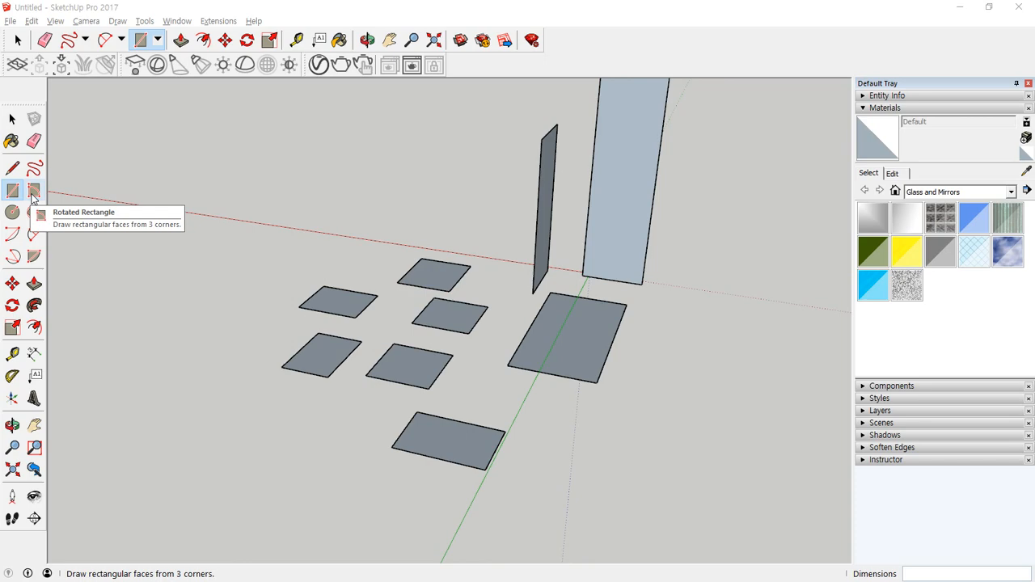
{"action": "middle_click_drag", "start_coordinate": [162, 289], "coordinate": [509, 381]}
{"action": "left_click", "coordinate": [504, 386]}
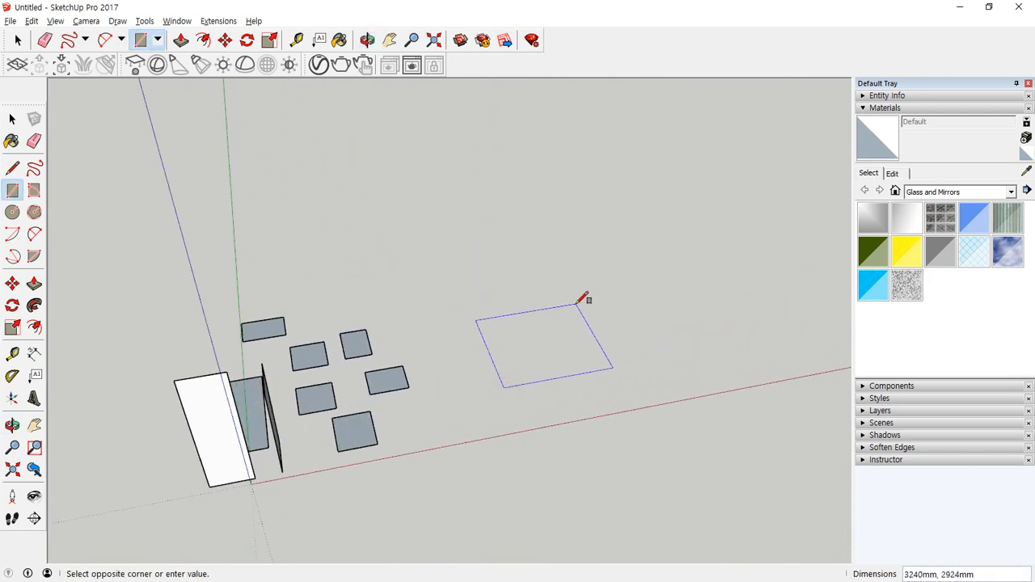
{"action": "type", "text": "1000,500"}
{"action": "key", "text": "Return"}
Draw two more 1000 × 500 mm ground rectangles side by side behind the first one, farther from the red axis.
{"action": "scroll", "coordinate": [555, 351], "scroll_direction": "up", "scroll_amount": 5}
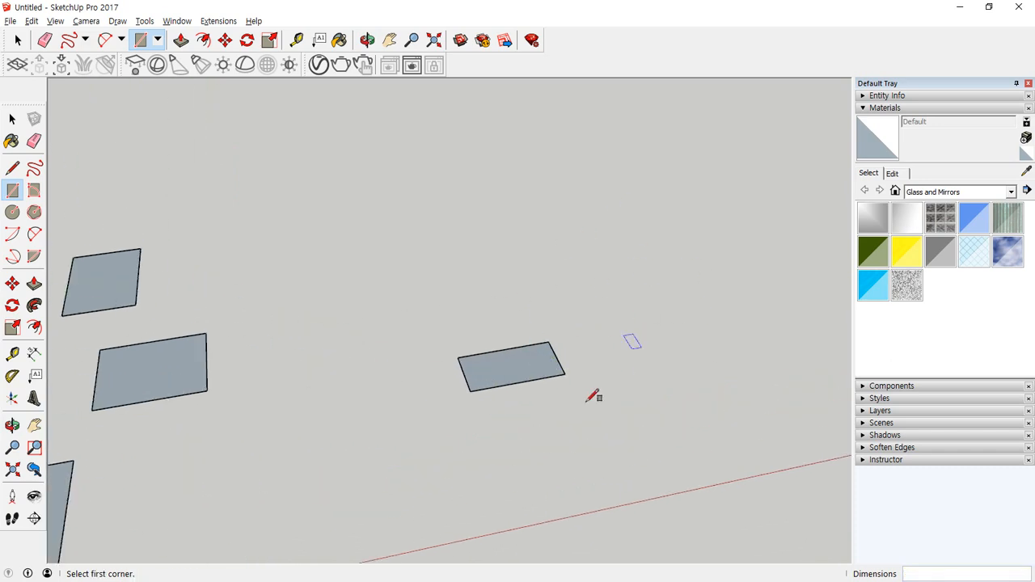
{"action": "left_click", "coordinate": [405, 311]}
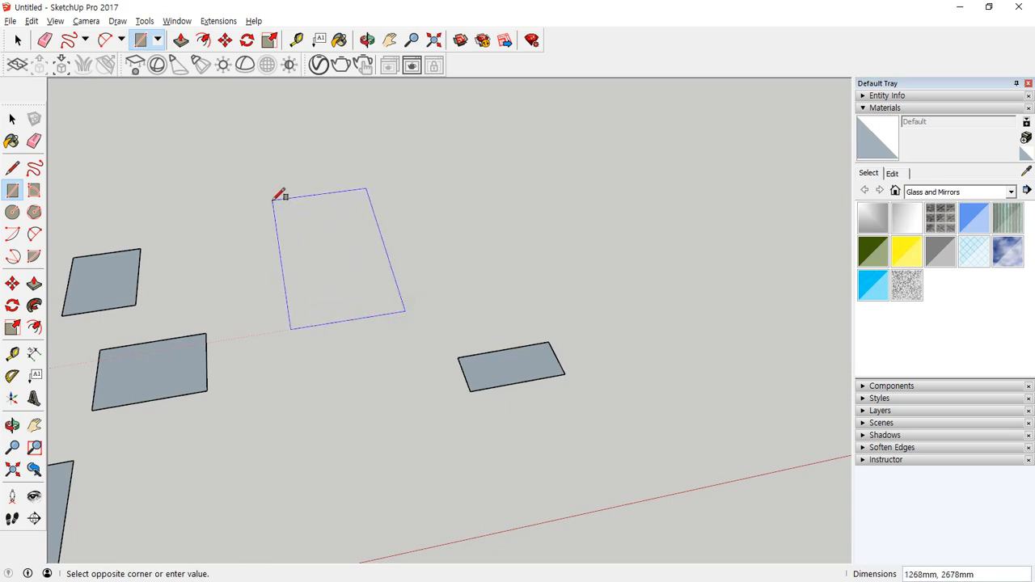
{"action": "type", "text": "1000,500"}
{"action": "key", "text": "Return"}
{"action": "left_click", "coordinate": [503, 296]}
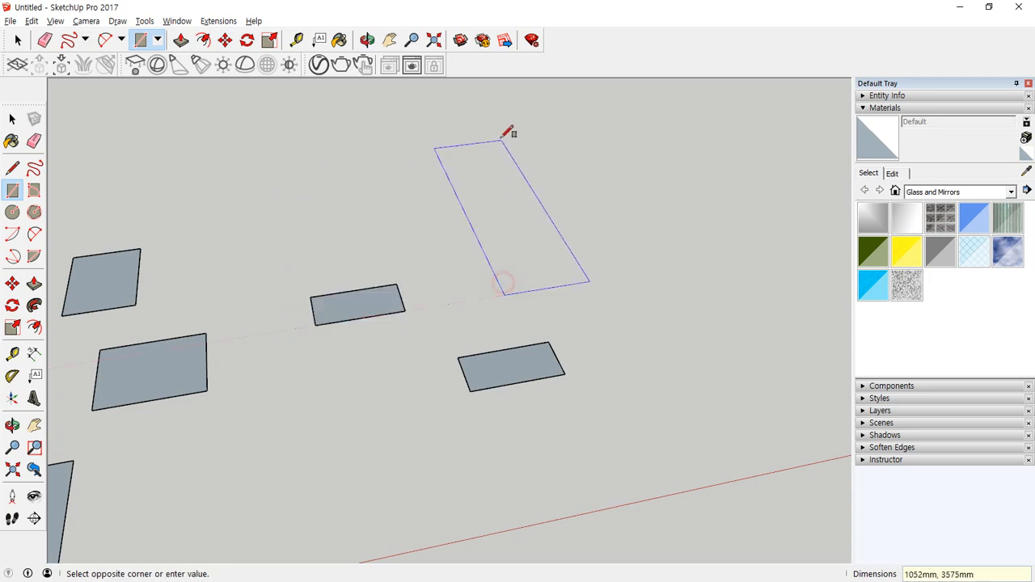
{"action": "type", "text": "1000,500"}
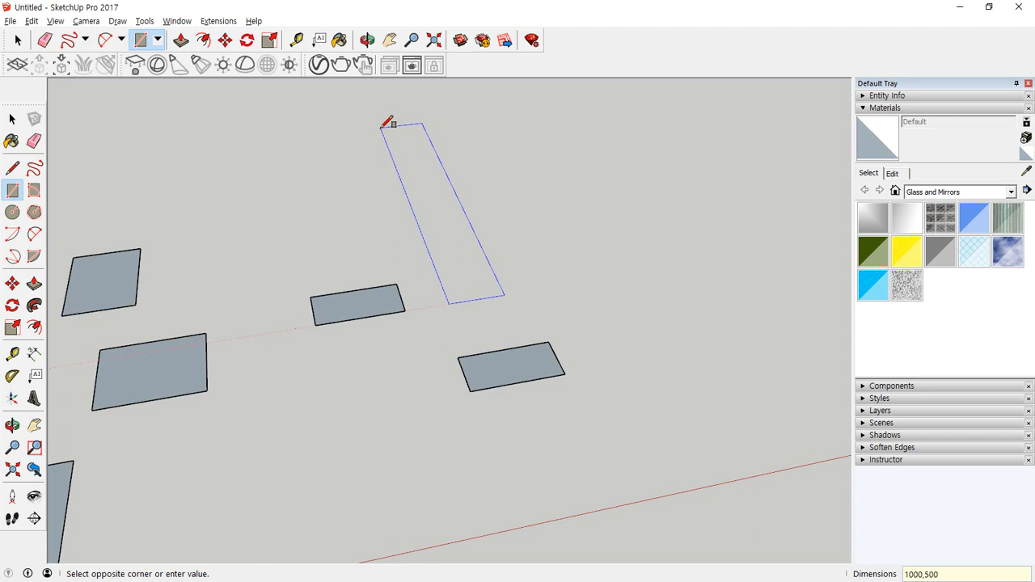
{"action": "key", "text": "Return"}
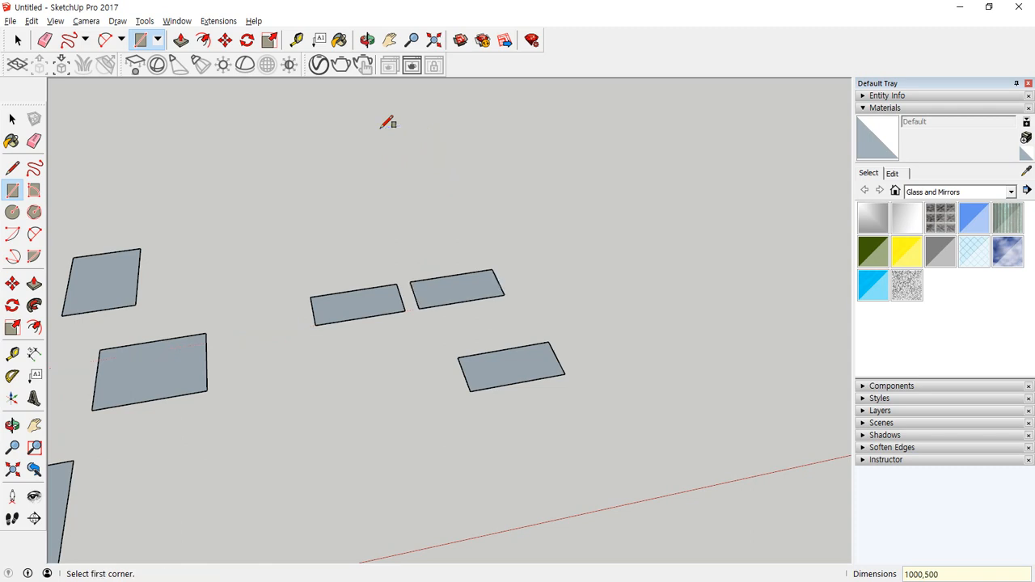
Add a fourth 1000 × 500 mm ground rectangle beyond the adjacent pair, farther from the red axis.
{"action": "middle_click_drag", "start_coordinate": [396, 119], "coordinate": [608, 375]}
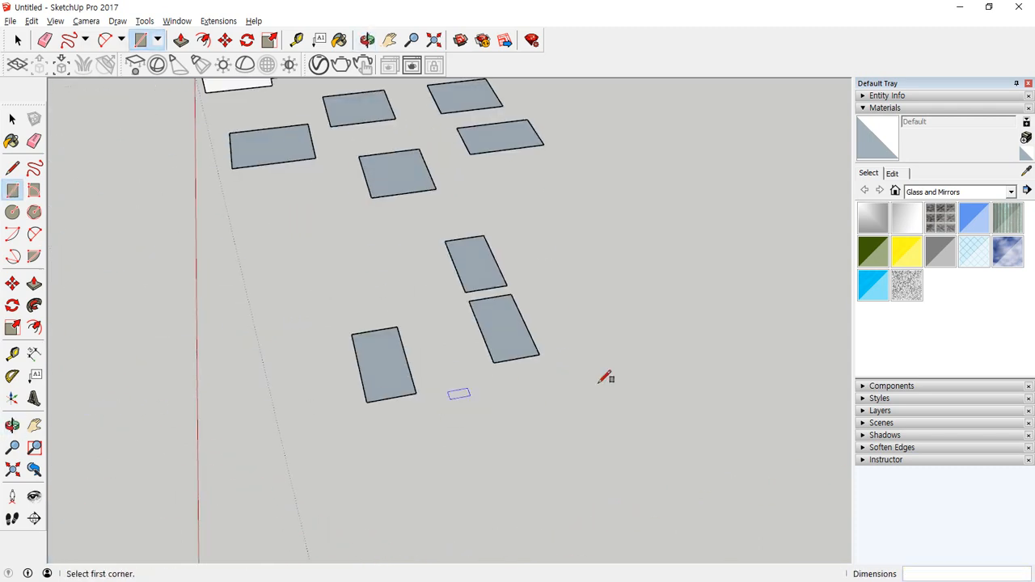
{"action": "left_click", "coordinate": [603, 341]}
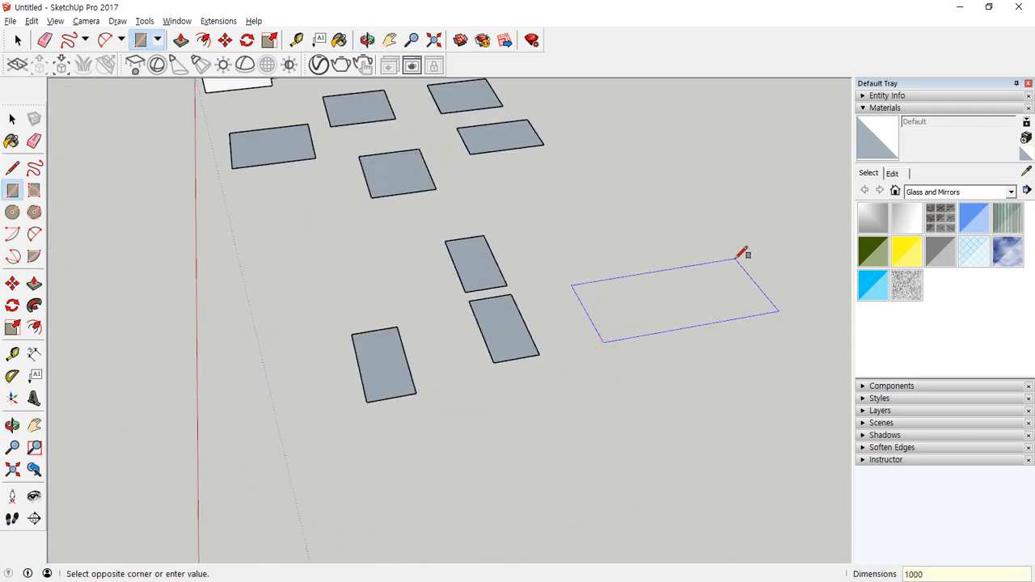
{"action": "type", "text": "1000,500"}
{"action": "key", "text": "Return"}
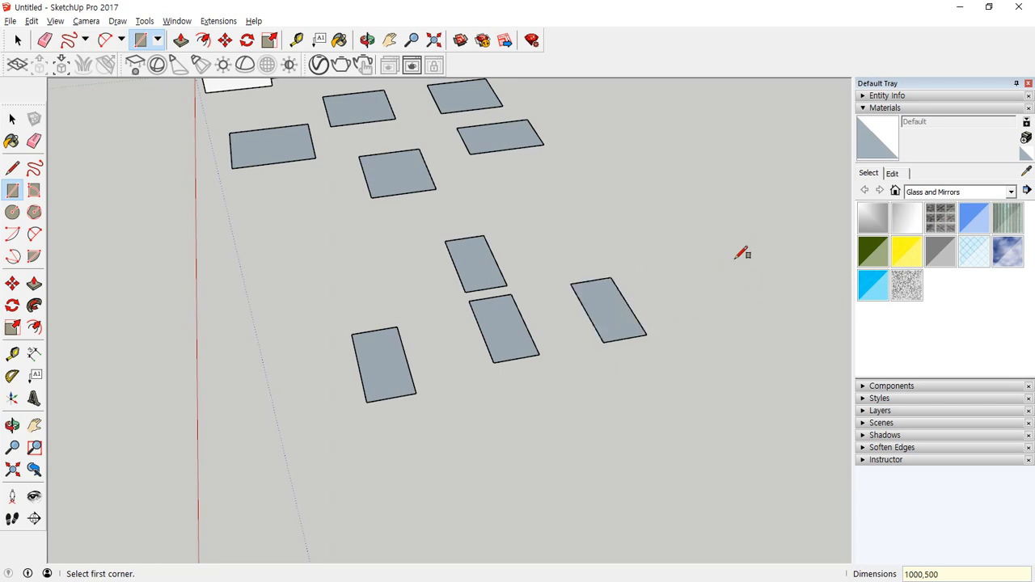
Draw an upright 1000 × 500 mm rectangle perpendicular to the red axis, between that axis and the ground rectangles.
{"action": "middle_click_drag", "start_coordinate": [256, 474], "coordinate": [233, 410]}
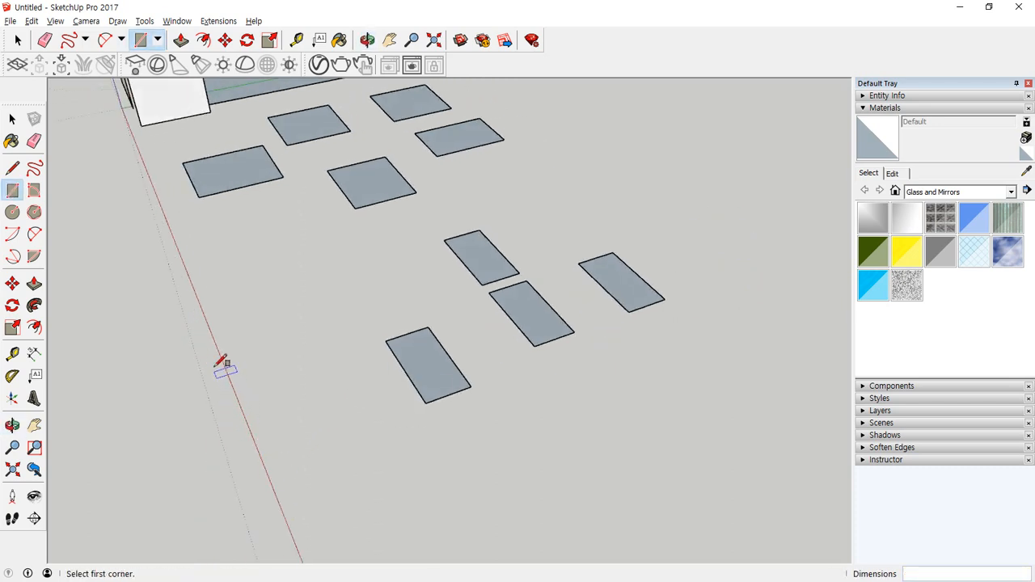
{"action": "left_click", "coordinate": [280, 345]}
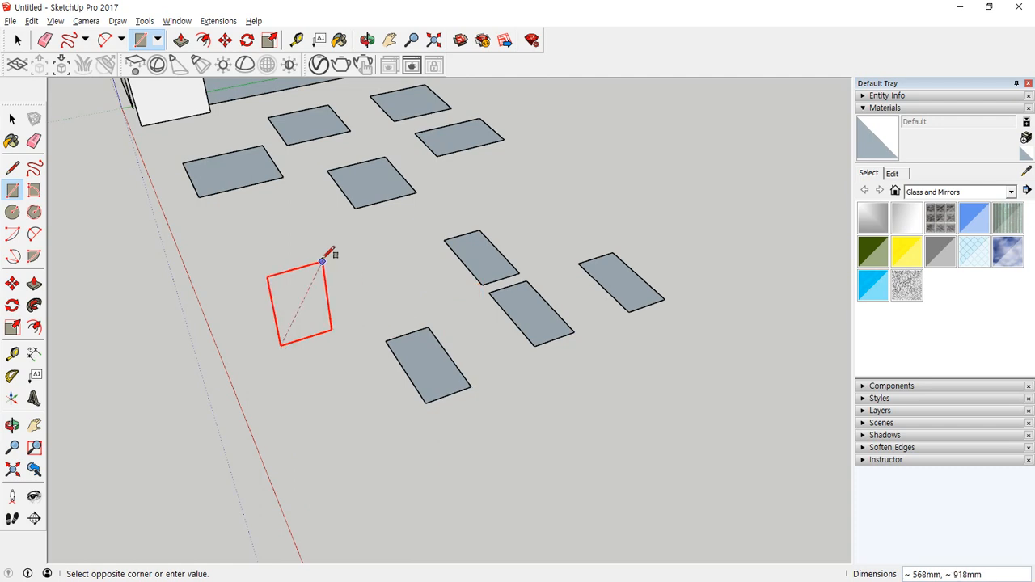
{"action": "type", "text": "1000"}
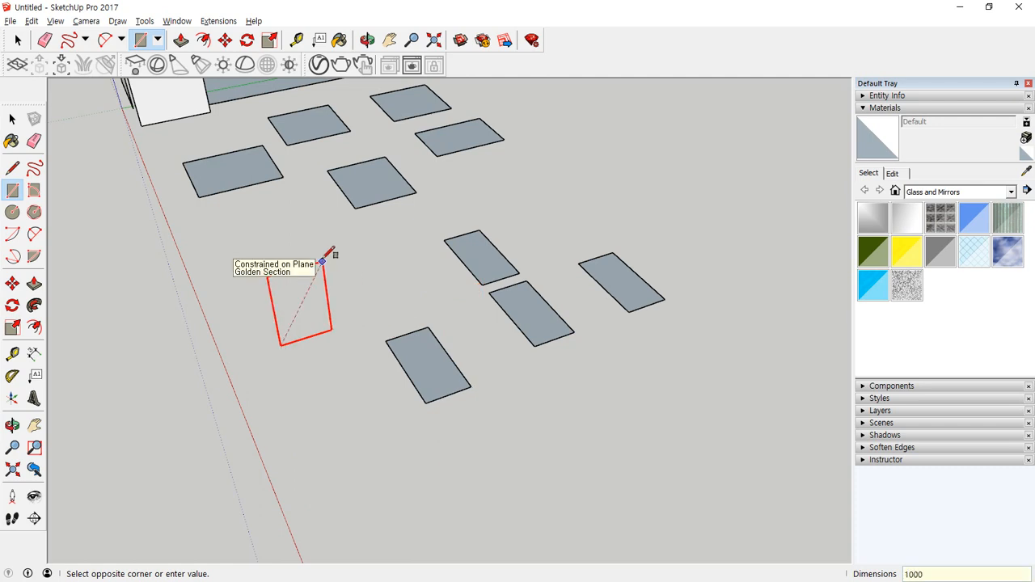
{"action": "type", "text": ",50"}
{"action": "key", "text": "Return"}
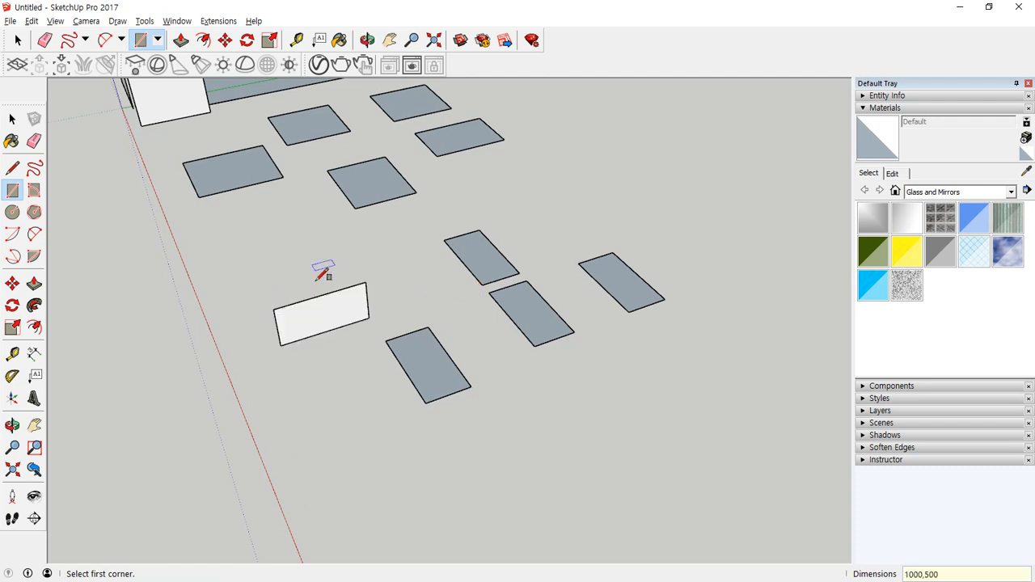
Draw an upright 1000 × 500 mm rectangle parallel to the red axis, between the other upright rectangle and the origin.
{"action": "middle_click_drag", "start_coordinate": [323, 270], "coordinate": [264, 335]}
{"action": "left_click", "coordinate": [261, 332]}
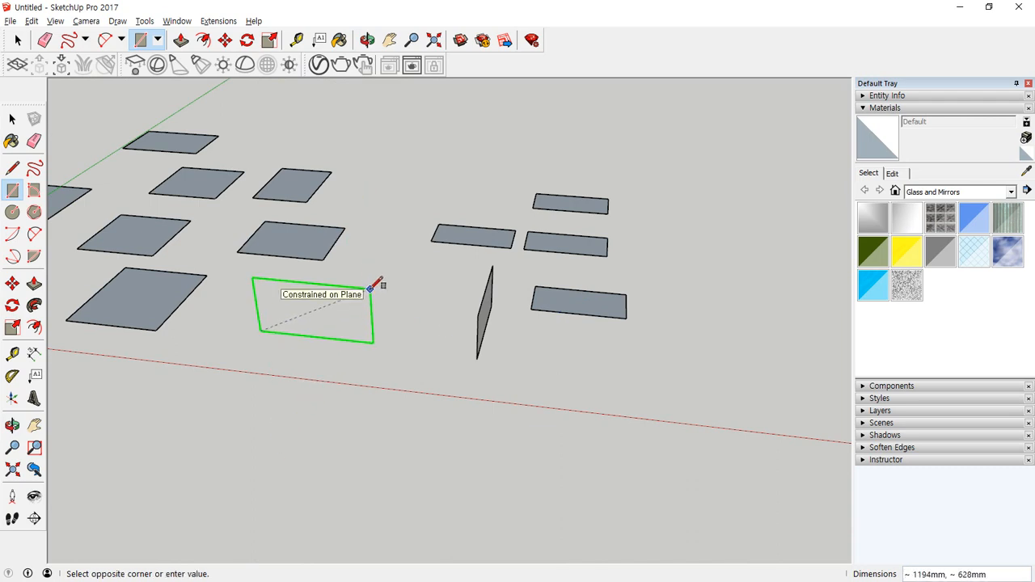
{"action": "type", "text": "1000,500"}
{"action": "key", "text": "Return"}
{"action": "middle_click_drag", "start_coordinate": [587, 232], "coordinate": [221, 370]}
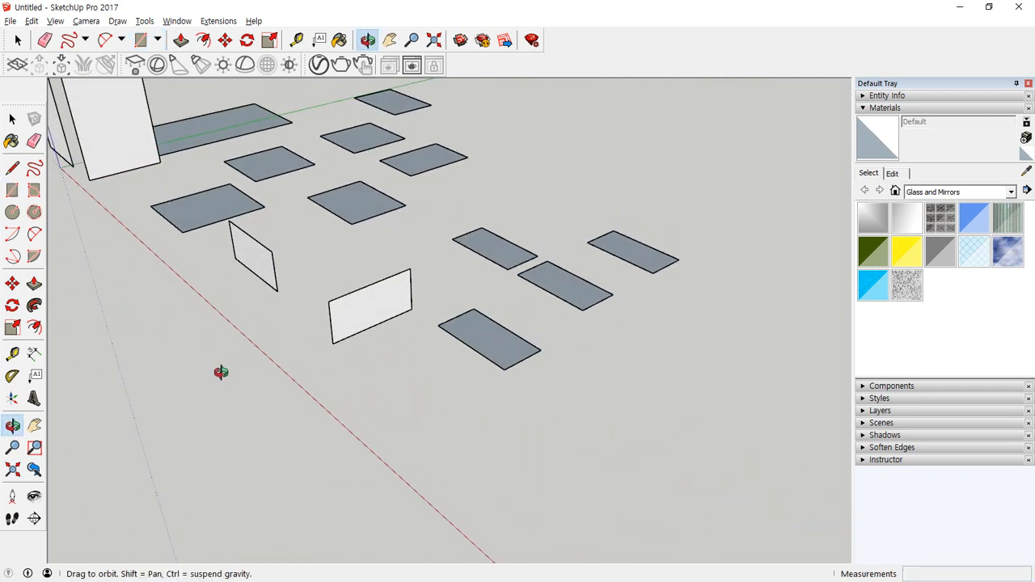
{"action": "left_click_drag", "start_coordinate": [430, 309], "coordinate": [423, 253]}
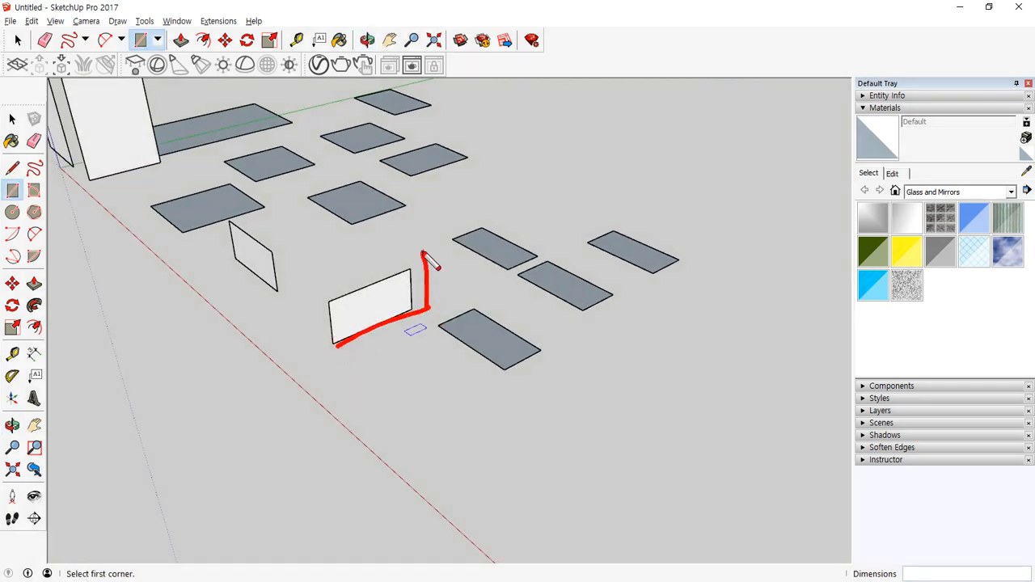
{"action": "key", "text": "Escape"}
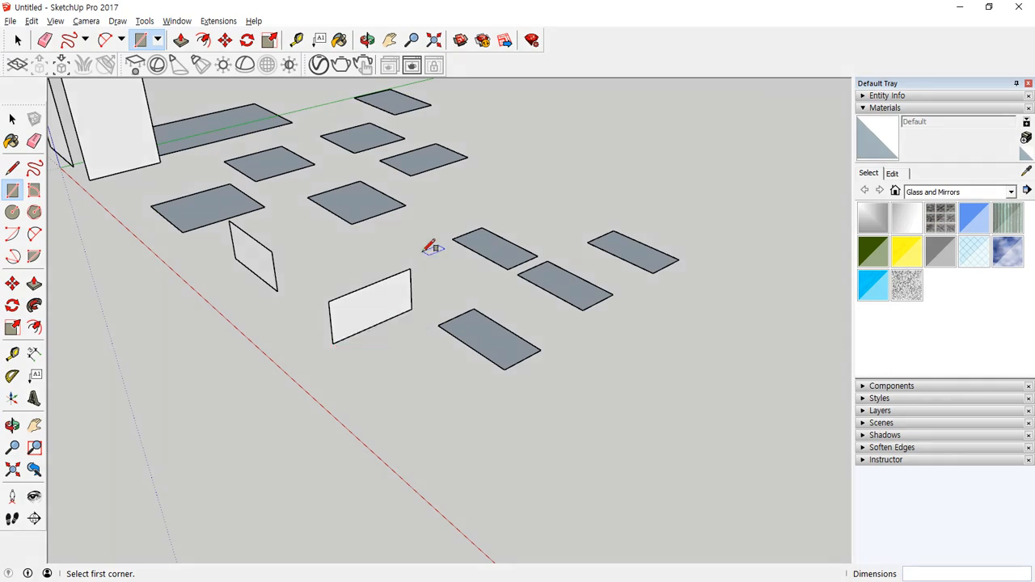
{"action": "key", "text": "Down"}
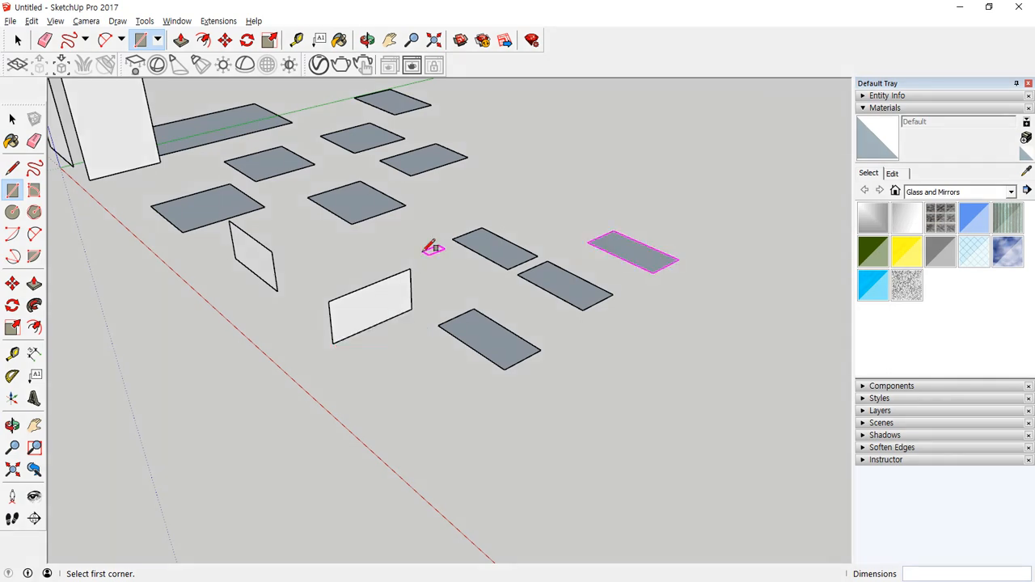
Draw a tilted rectangle freehand with the Rotated Rectangle tool behind the ground rectangles, its base about 1570 mm long along the red axis.
{"action": "middle_click_drag", "start_coordinate": [407, 337], "coordinate": [194, 356]}
{"action": "left_click", "coordinate": [34, 191]}
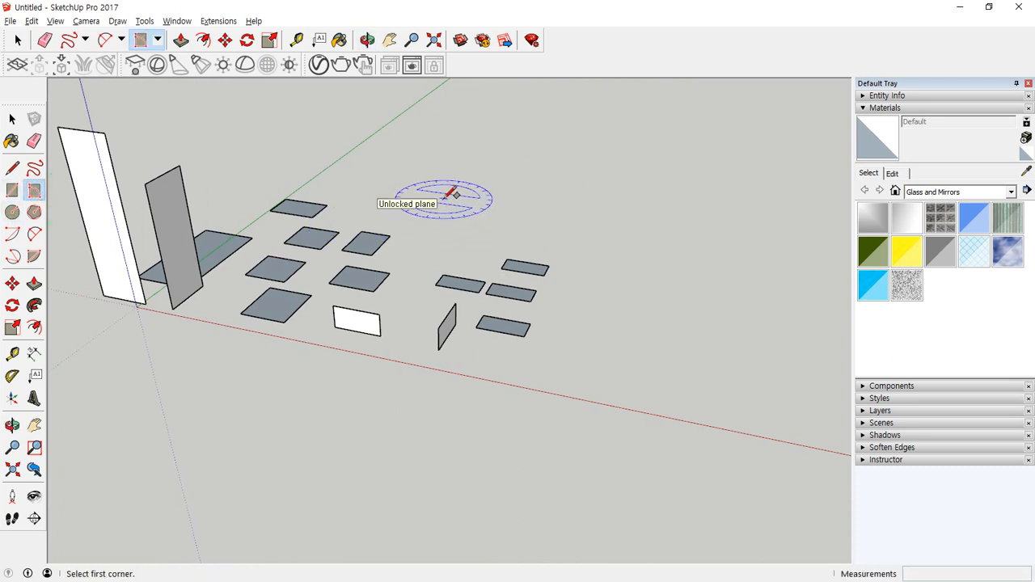
{"action": "left_click", "coordinate": [445, 197]}
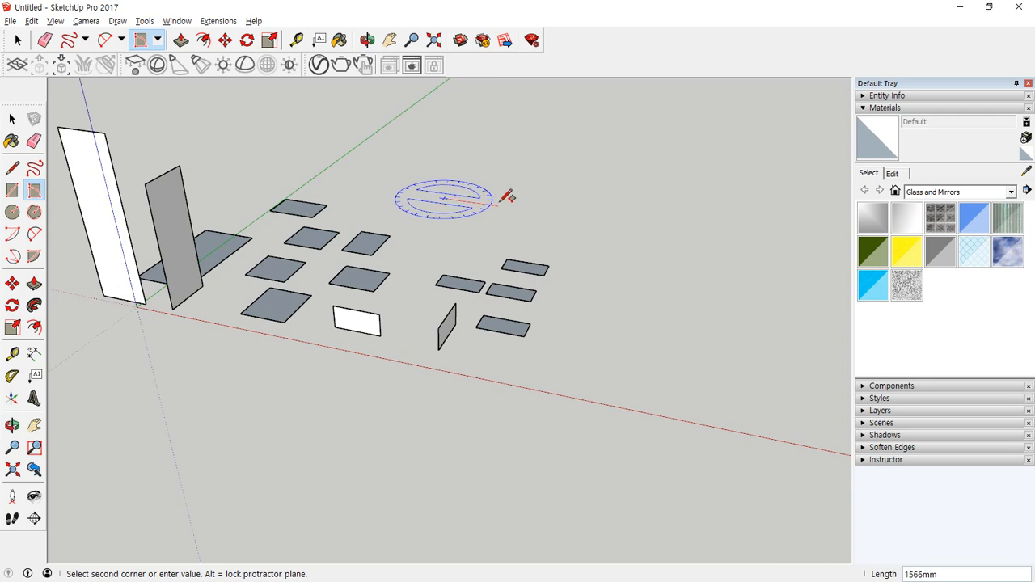
{"action": "left_click", "coordinate": [505, 196]}
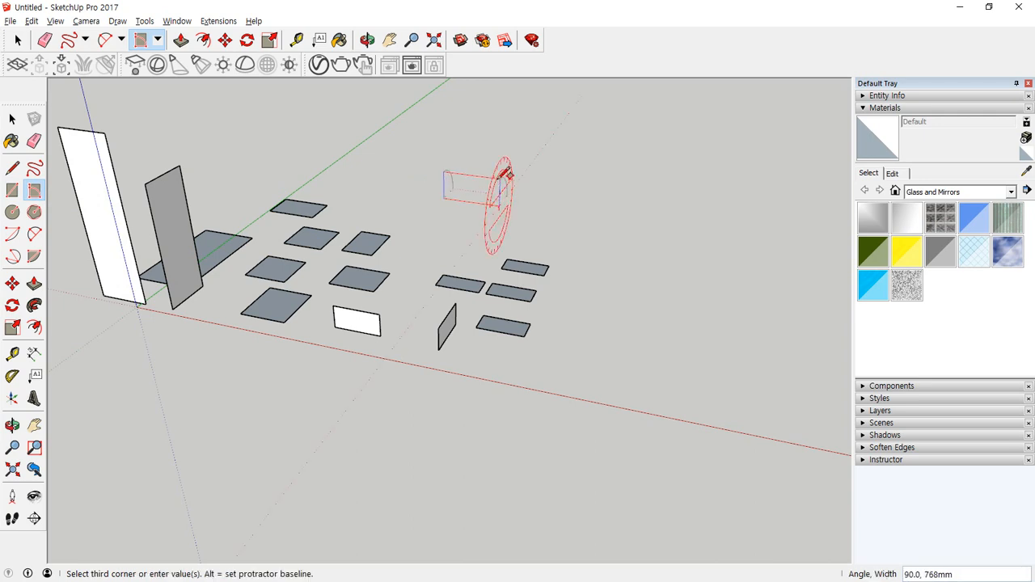
{"action": "middle_click_drag", "start_coordinate": [520, 169], "coordinate": [237, 171]}
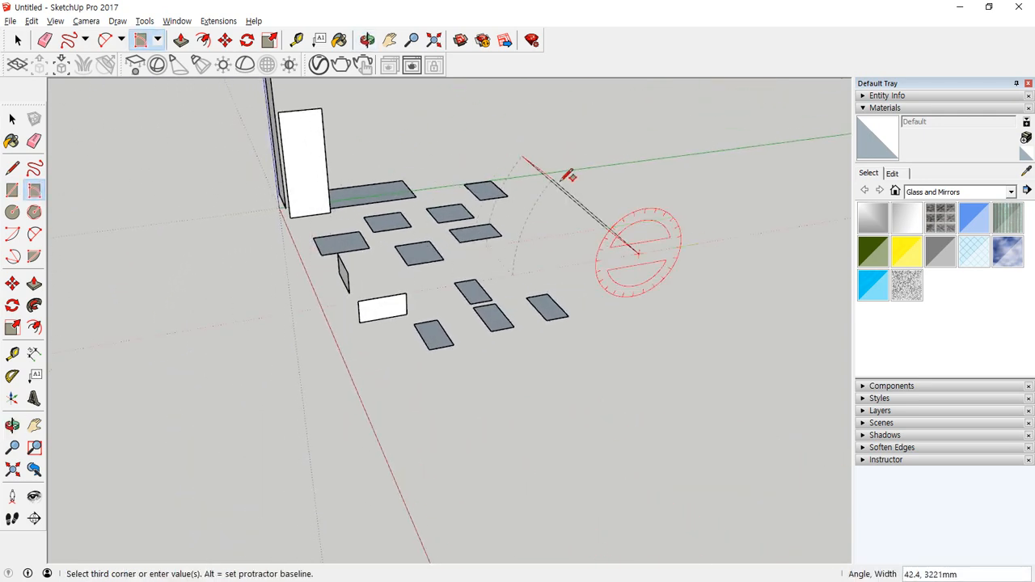
{"action": "left_click", "coordinate": [707, 195]}
Draw a second rotated rectangle near the first, with a 1000 mm base along the red axis, a 45° angle and 1000 mm width.
{"action": "middle_click_drag", "start_coordinate": [492, 233], "coordinate": [497, 294]}
{"action": "left_click", "coordinate": [481, 275]}
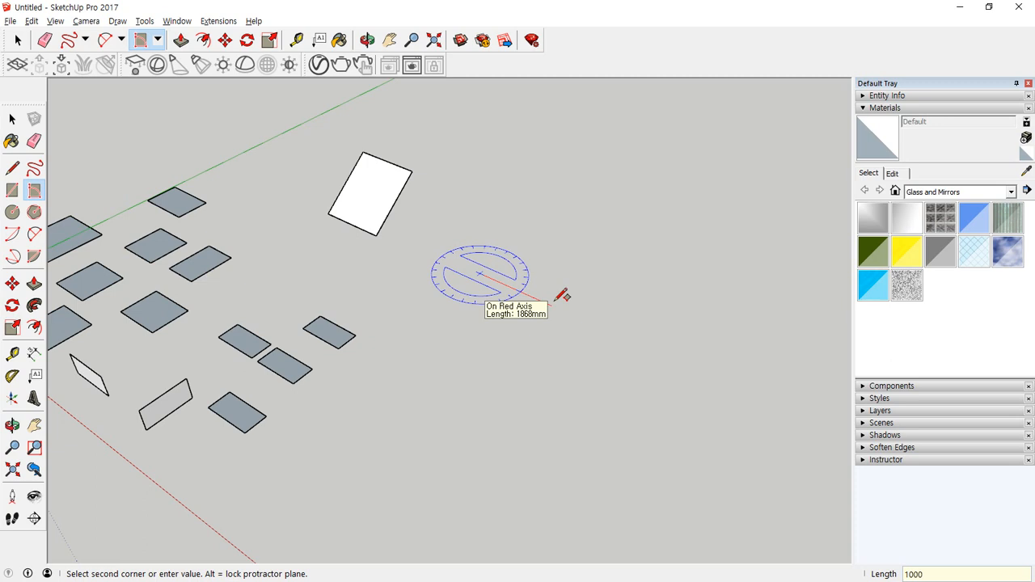
{"action": "left_click", "coordinate": [558, 298]}
{"action": "scroll", "coordinate": [538, 235], "scroll_direction": "up", "scroll_amount": 2}
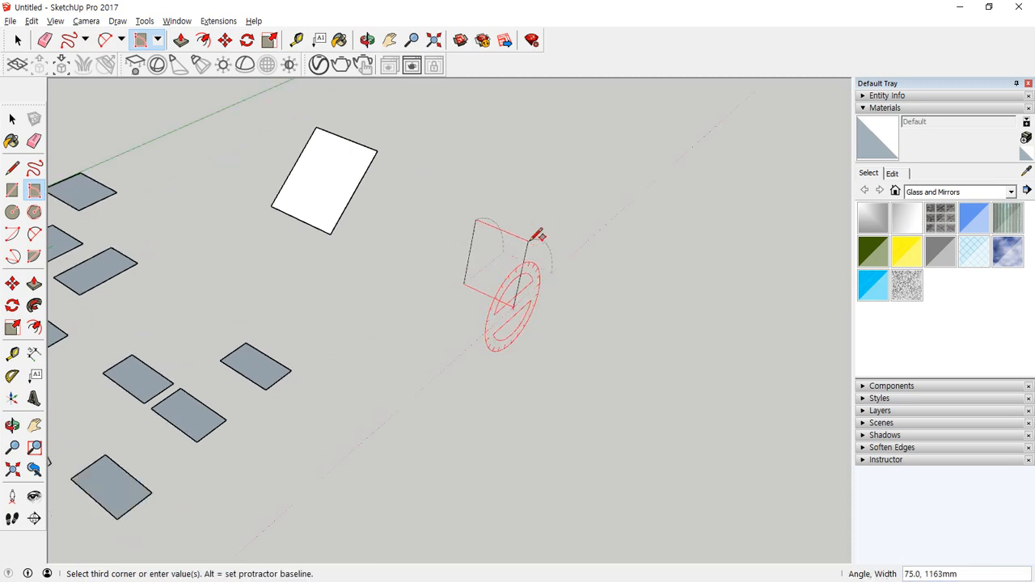
{"action": "scroll", "coordinate": [538, 235], "scroll_direction": "up", "scroll_amount": 3}
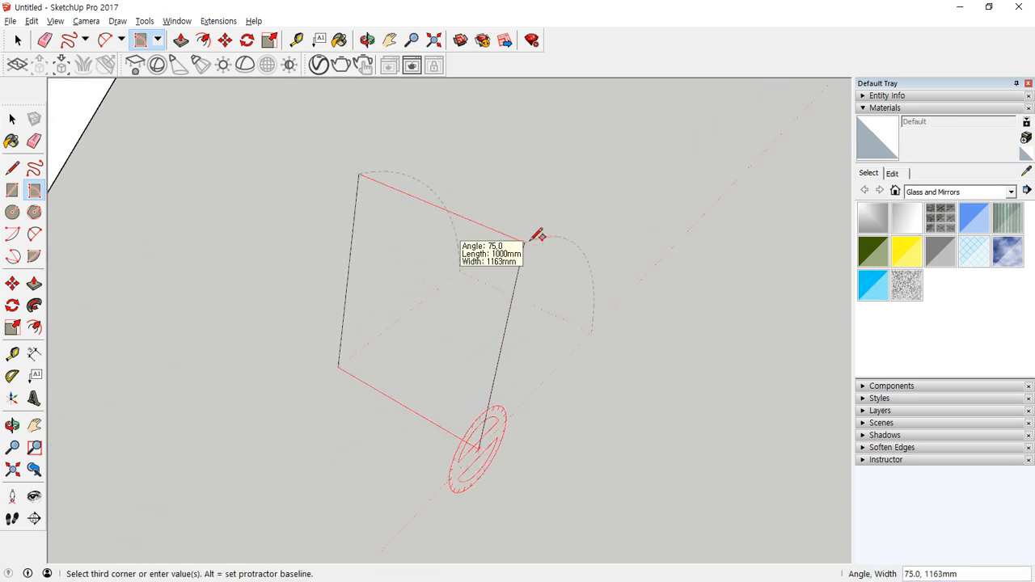
{"action": "type", "text": "45,1000"}
{"action": "key", "text": "Return"}
Draw a circle with a 500 mm radius on the ground beside the smaller tilted rectangle.
{"action": "middle_click_drag", "start_coordinate": [538, 235], "coordinate": [263, 319]}
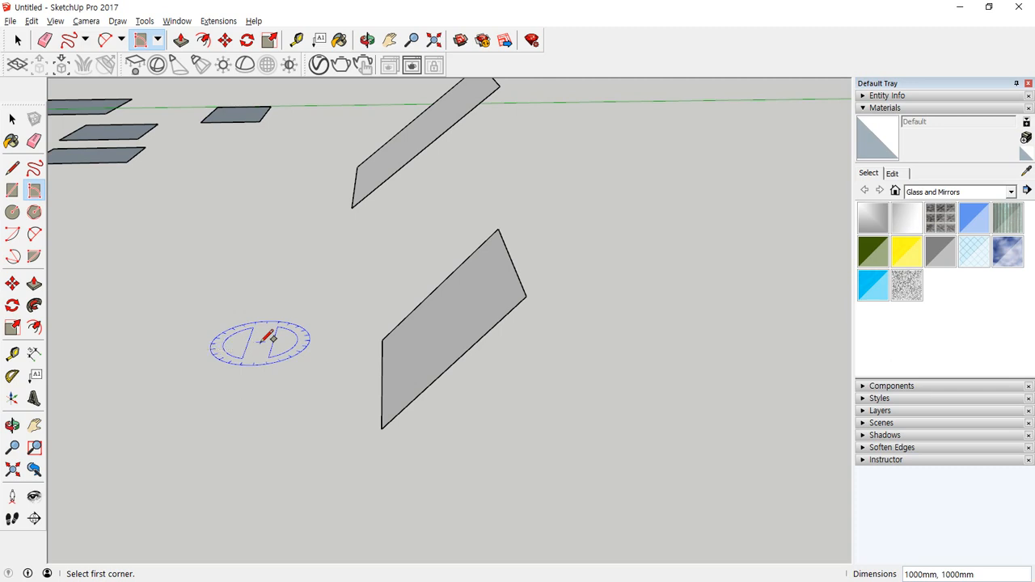
{"action": "left_click", "coordinate": [12, 211]}
{"action": "left_click", "coordinate": [171, 324]}
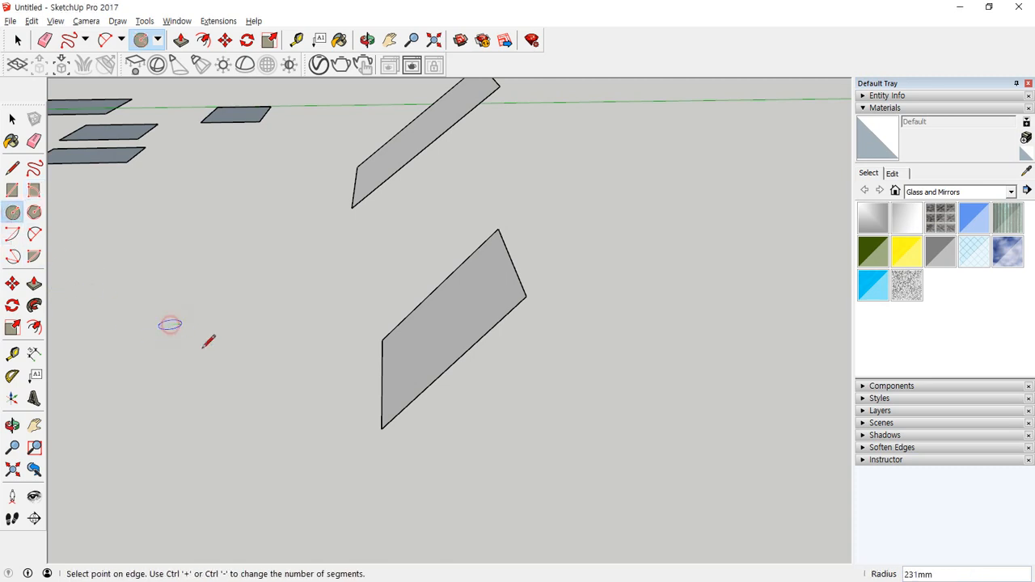
{"action": "type", "text": "500"}
{"action": "key", "text": "Return"}
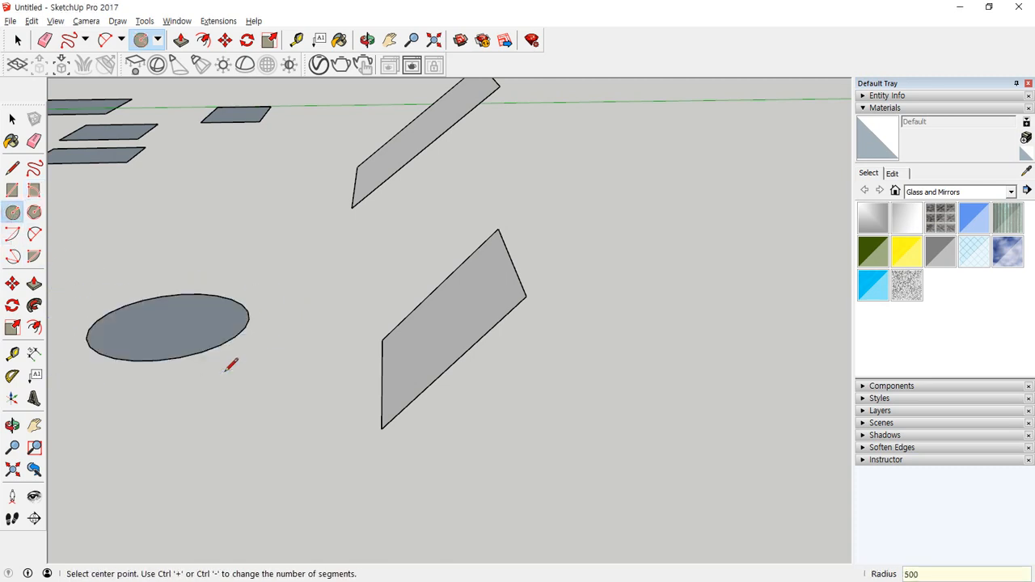
Draw a circle near the middle of the larger tilted rectangle's face.
{"action": "middle_click_drag", "start_coordinate": [172, 331], "coordinate": [334, 478]}
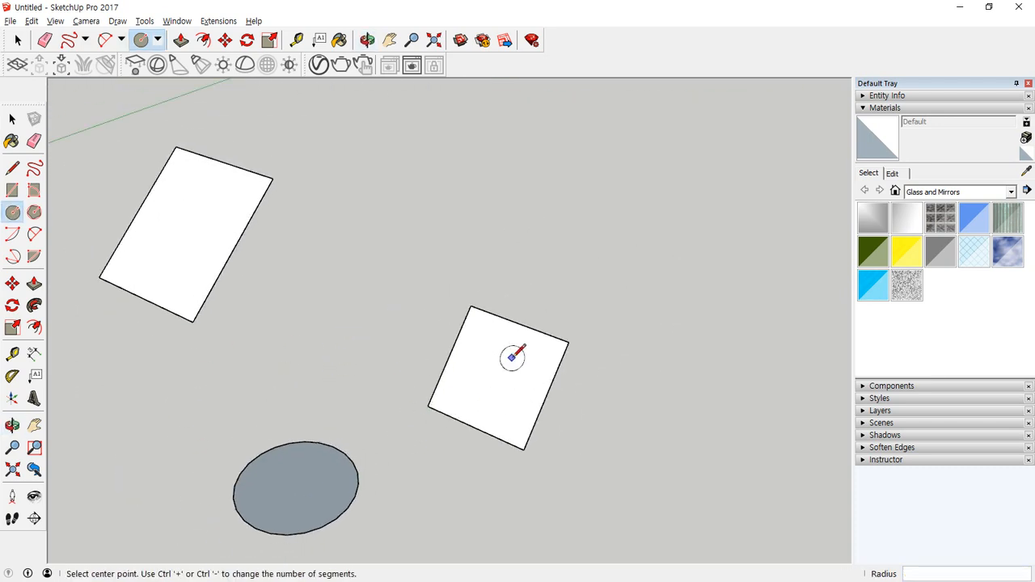
{"action": "mouse_move", "coordinate": [150, 224]}
{"action": "middle_mouse_down"}
{"action": "mouse_move", "coordinate": [216, 245]}
{"action": "mouse_move", "coordinate": [139, 227]}
{"action": "middle_mouse_up"}
{"action": "left_click", "coordinate": [137, 236]}
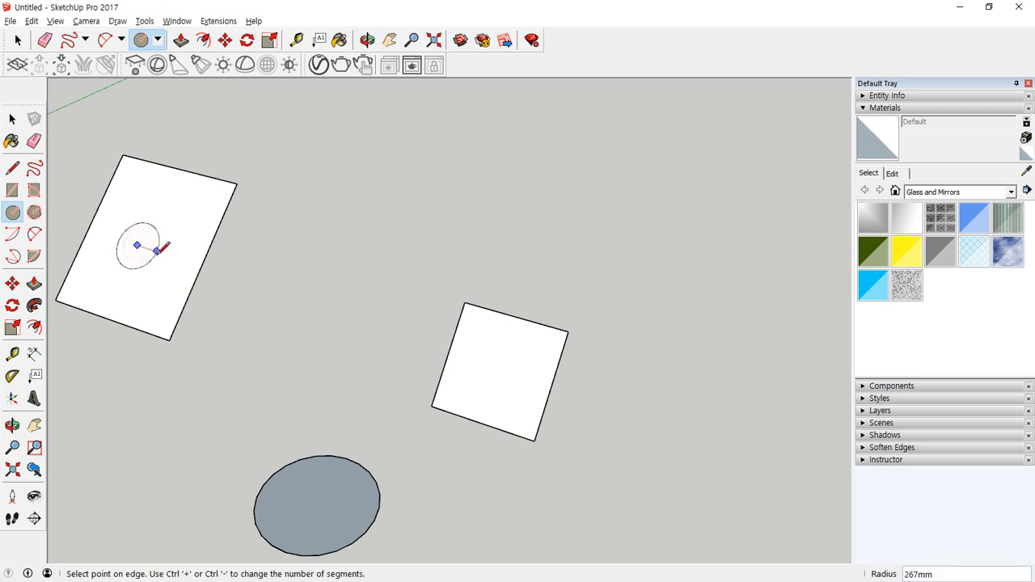
{"action": "middle_click_drag", "start_coordinate": [165, 261], "coordinate": [80, 233]}
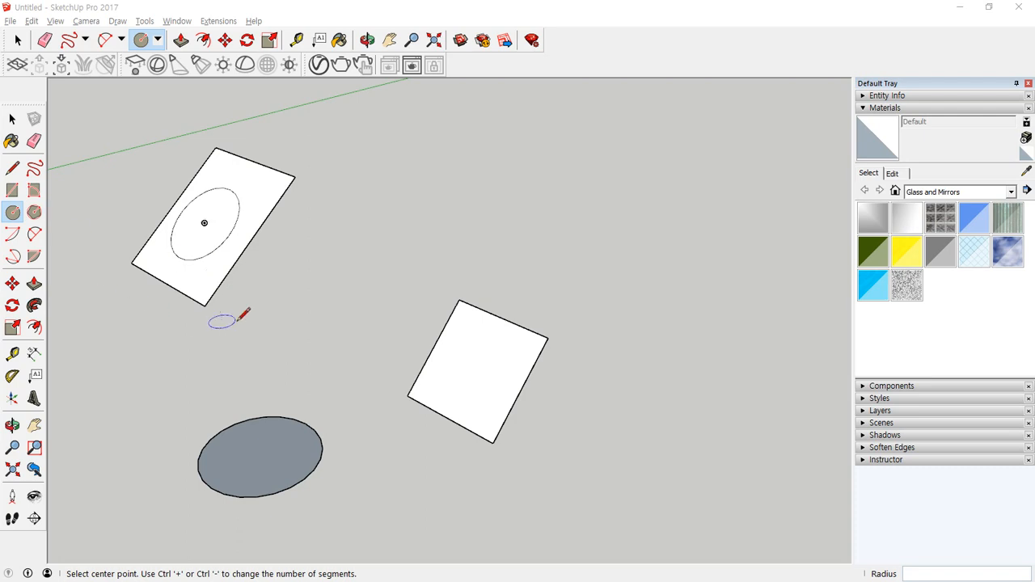
Examine the outline of the ground circle up close for its straight segments.
{"action": "middle_click_drag", "start_coordinate": [219, 316], "coordinate": [345, 415]}
{"action": "scroll", "coordinate": [368, 420], "scroll_direction": "up", "scroll_amount": 6}
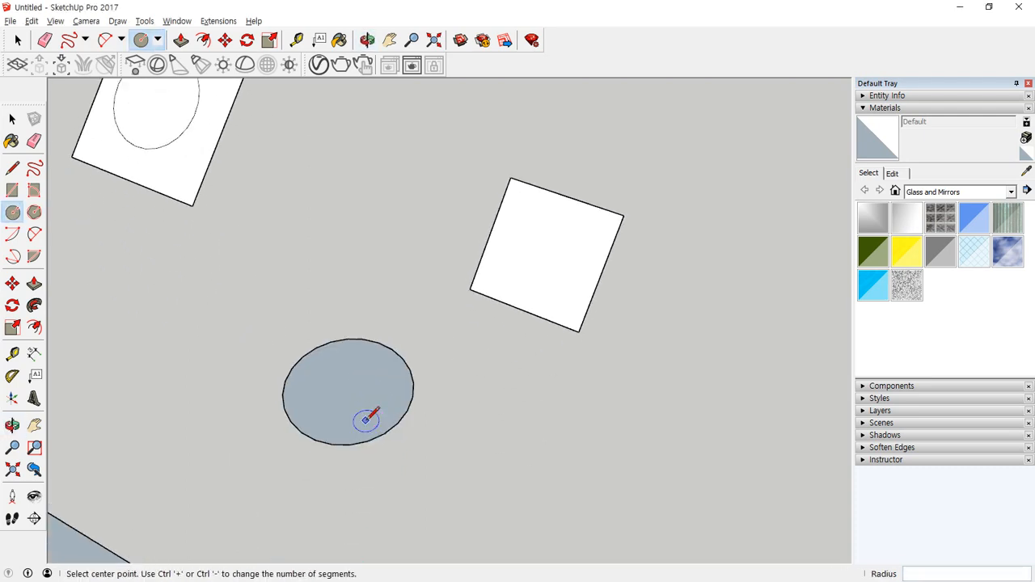
{"action": "scroll", "coordinate": [513, 347], "scroll_direction": "up", "scroll_amount": 5}
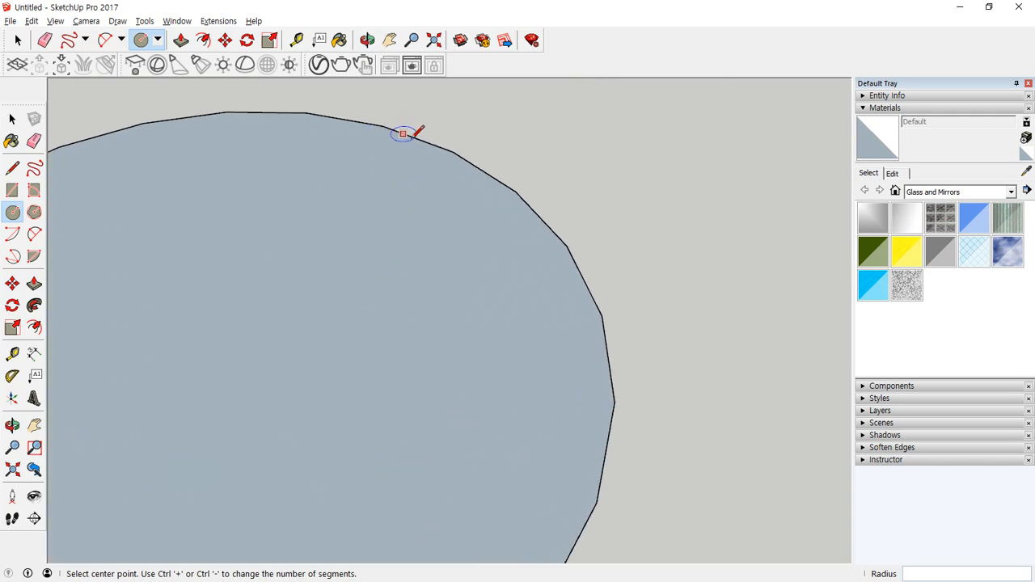
{"action": "scroll", "coordinate": [273, 280], "scroll_direction": "down", "scroll_amount": 8}
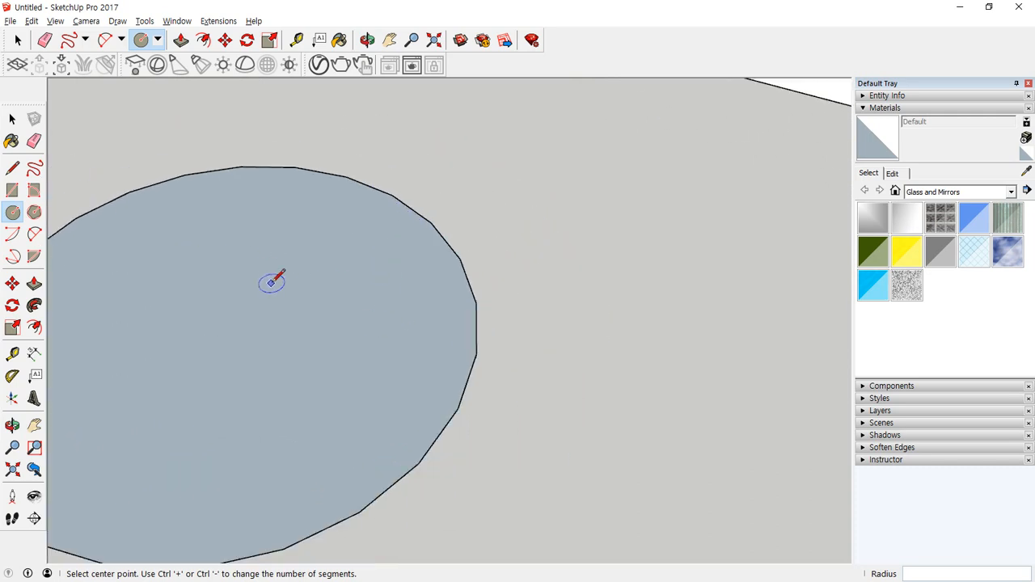
{"action": "middle_click_drag", "start_coordinate": [270, 277], "coordinate": [111, 285]}
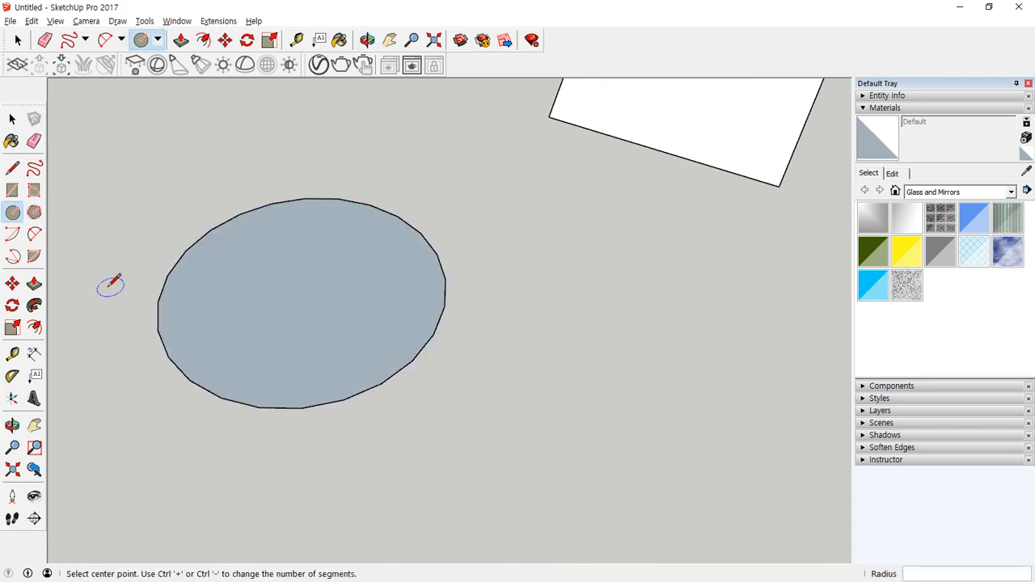
{"action": "left_click", "coordinate": [34, 283]}
{"action": "left_click_drag", "start_coordinate": [308, 343], "coordinate": [228, 209]}
{"action": "middle_click_drag", "start_coordinate": [228, 209], "coordinate": [480, 275]}
{"action": "key", "text": "p"}
{"action": "key", "text": "ctrl+z"}
Extrude the ground circle upward about 217 mm into a low cylinder with Push/Pull.
{"action": "scroll", "coordinate": [493, 340], "scroll_direction": "up", "scroll_amount": 3}
{"action": "scroll", "coordinate": [493, 340], "scroll_direction": "up", "scroll_amount": 2}
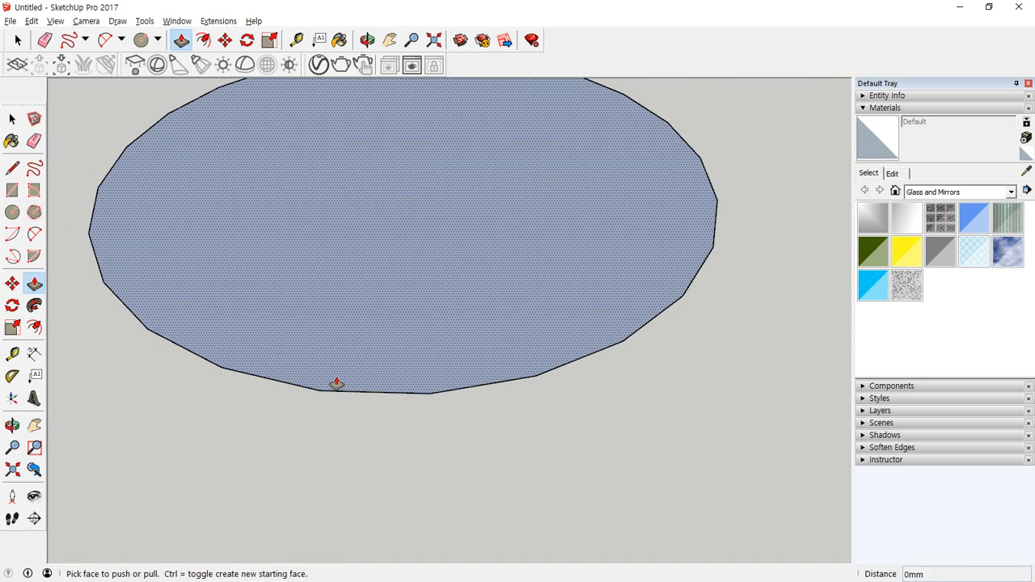
{"action": "left_click_drag", "start_coordinate": [358, 347], "coordinate": [341, 204]}
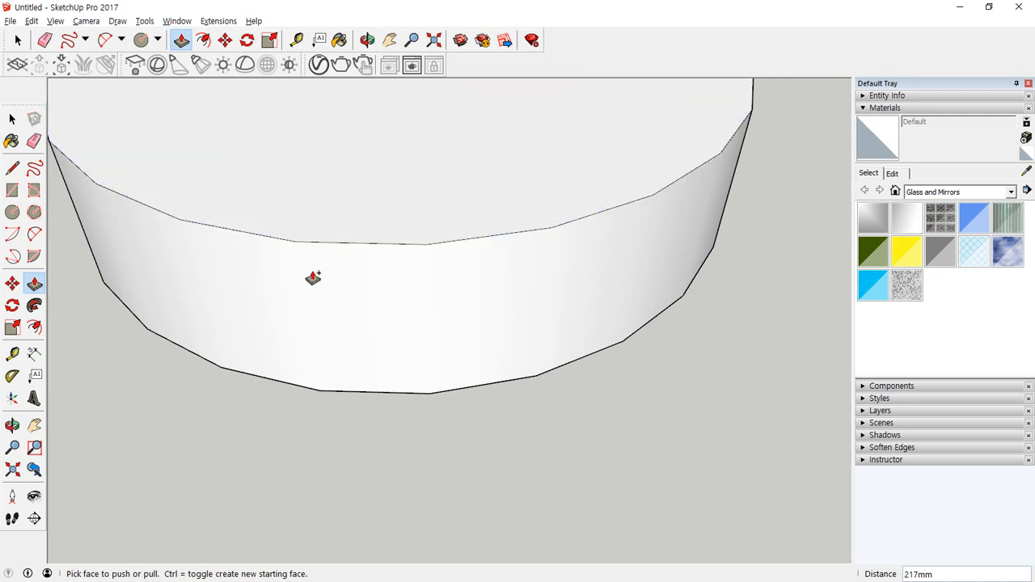
{"action": "left_click_drag", "start_coordinate": [305, 243], "coordinate": [305, 401]}
{"action": "left_click_drag", "start_coordinate": [411, 252], "coordinate": [428, 390]}
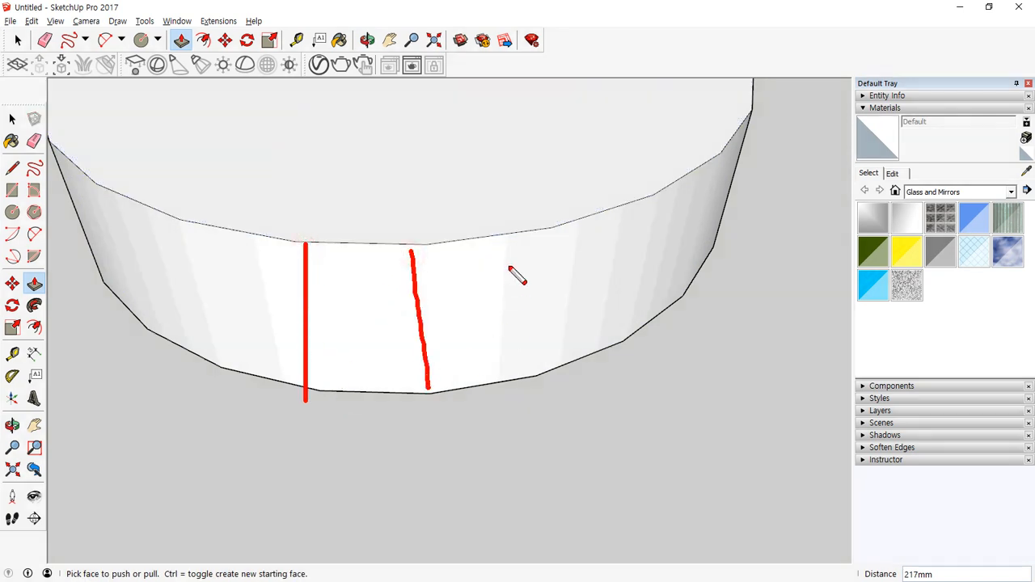
{"action": "left_click_drag", "start_coordinate": [533, 234], "coordinate": [537, 380]}
{"action": "left_click_drag", "start_coordinate": [640, 208], "coordinate": [633, 332]}
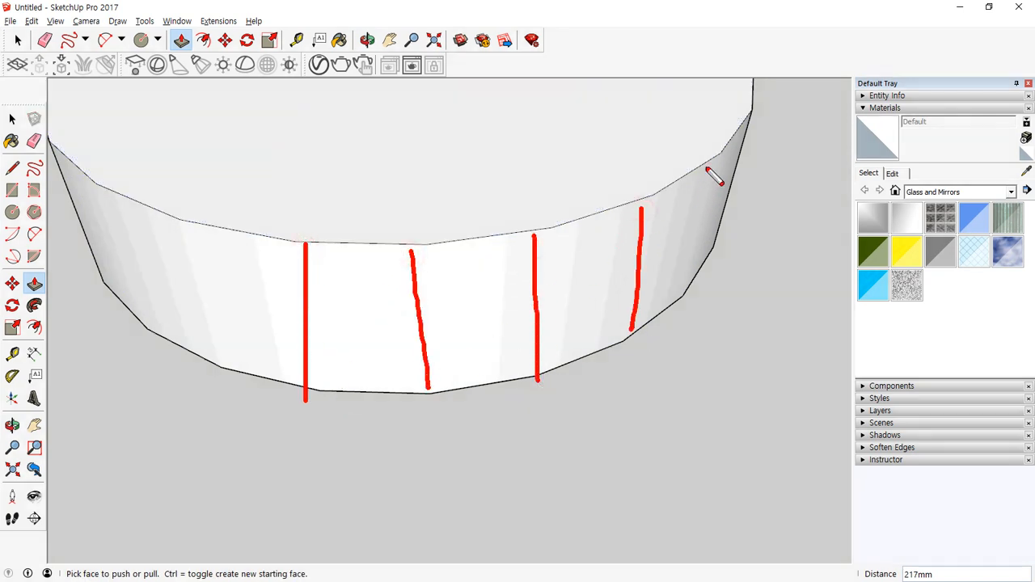
{"action": "left_click_drag", "start_coordinate": [716, 164], "coordinate": [704, 297]}
{"action": "mouse_move", "coordinate": [622, 410]}
{"action": "left_mouse_down"}
{"action": "mouse_move", "coordinate": [427, 170]}
{"action": "mouse_move", "coordinate": [597, 441]}
{"action": "left_mouse_up"}
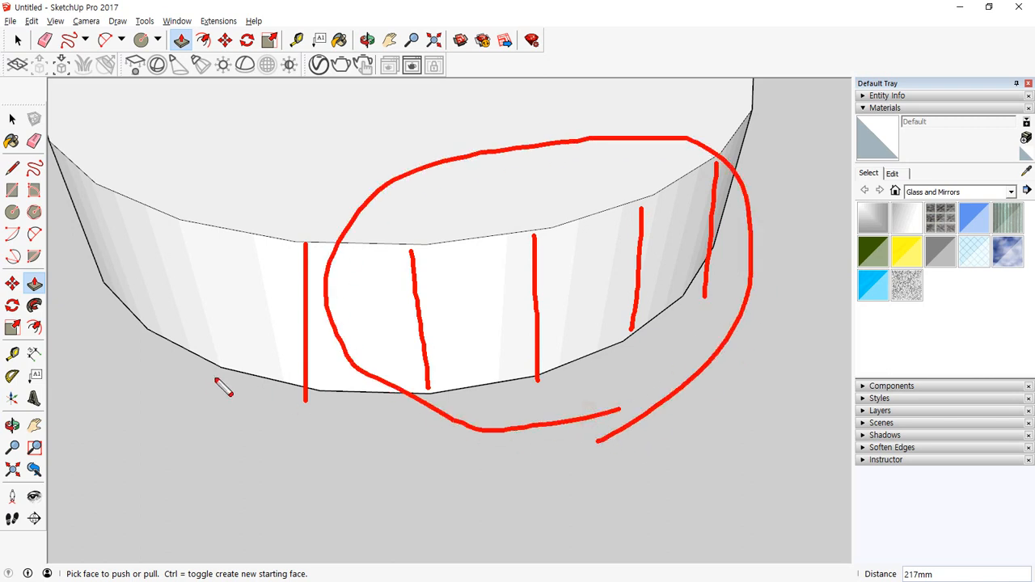
{"action": "key", "text": "Escape"}
Draw a 12-sided circle with a 500 mm radius on the ground beside the low cylinder.
{"action": "scroll", "coordinate": [327, 344], "scroll_direction": "down", "scroll_amount": 6}
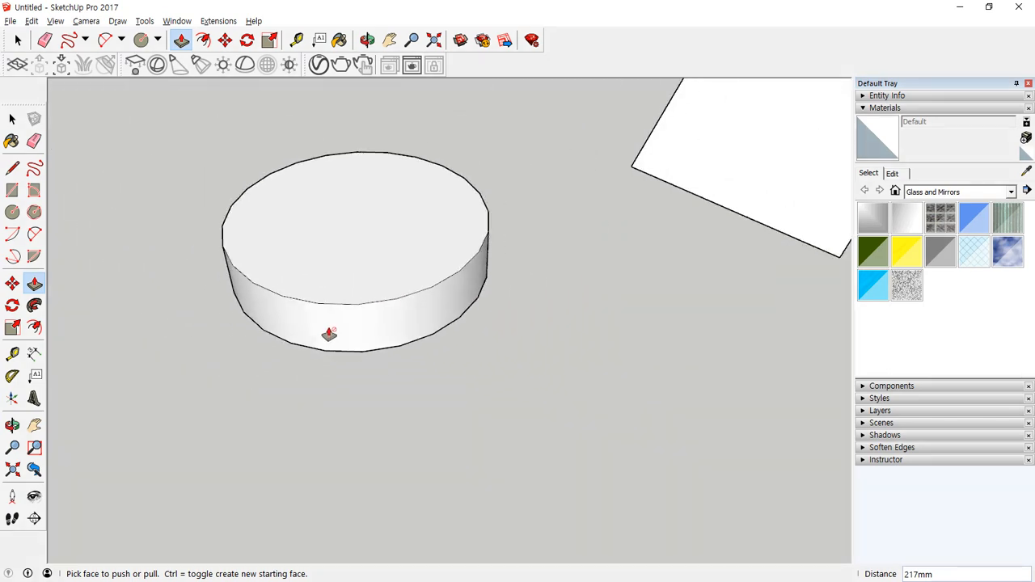
{"action": "key", "text": "space"}
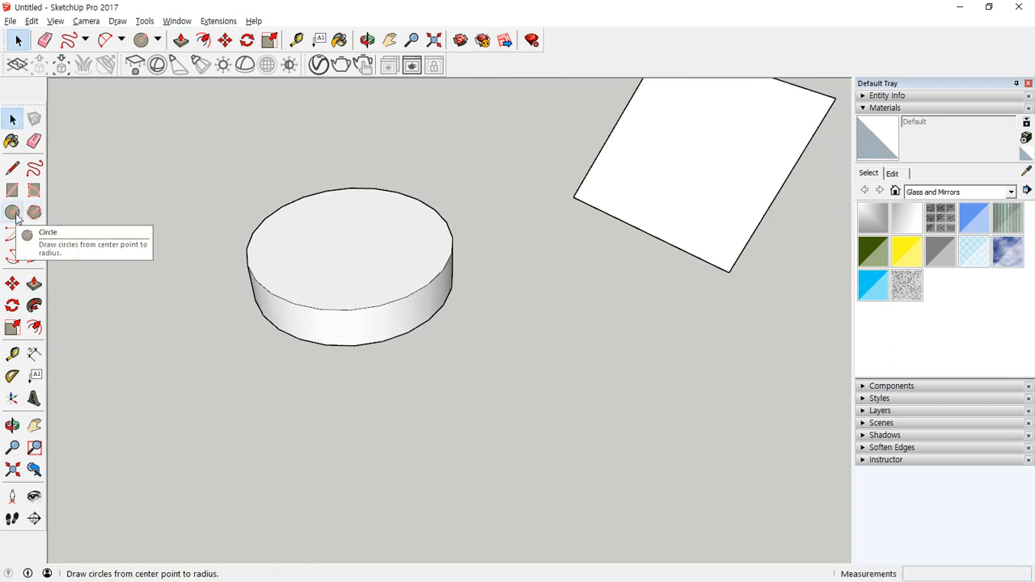
{"action": "left_click", "coordinate": [12, 212]}
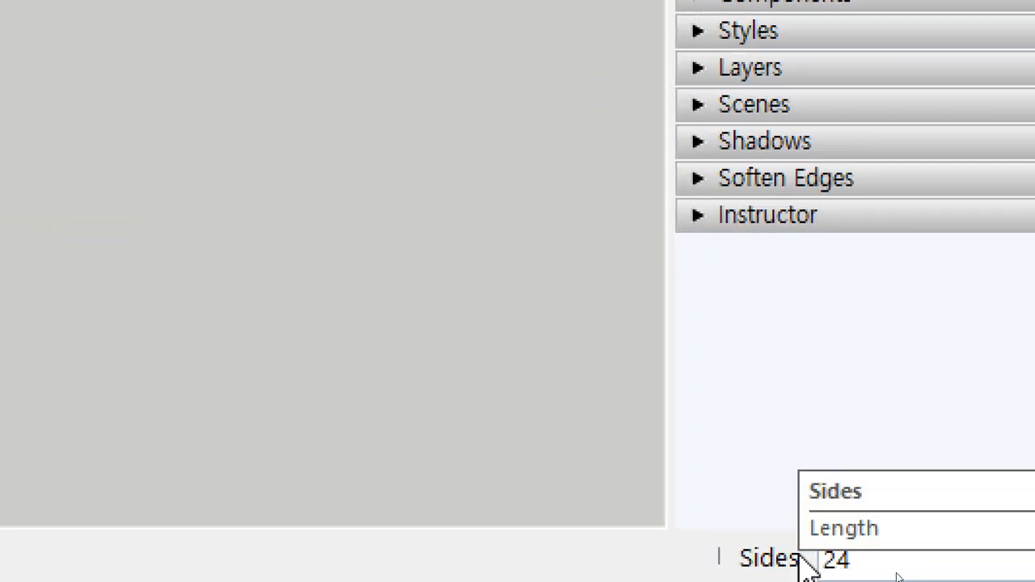
{"action": "type", "text": "12"}
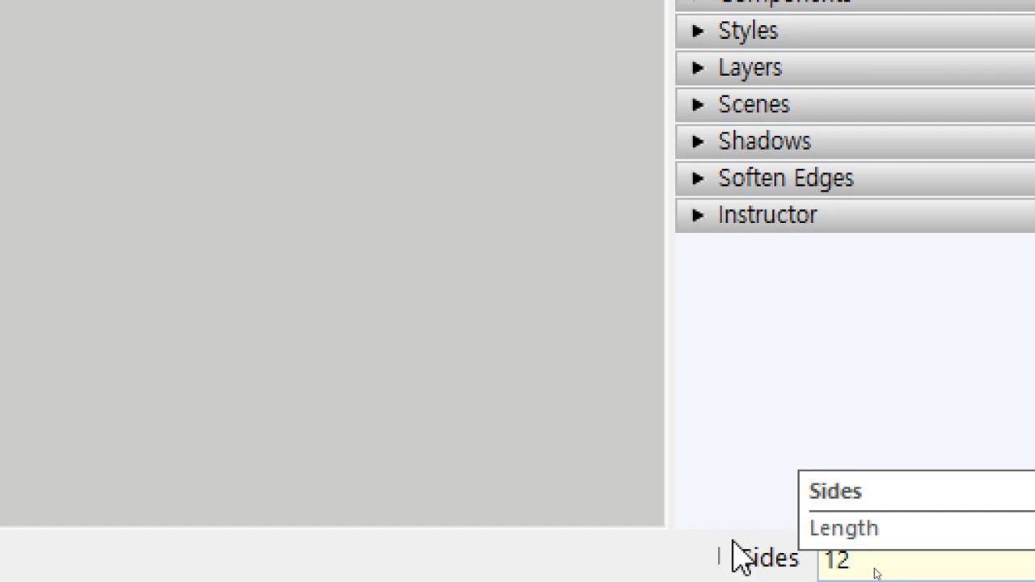
{"action": "key", "text": "Return"}
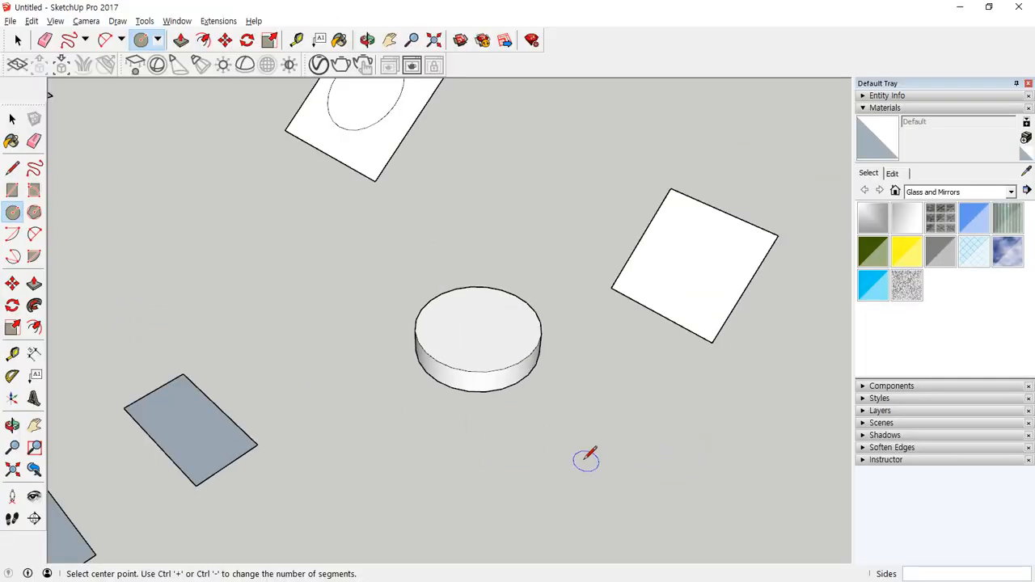
{"action": "left_click", "coordinate": [306, 294]}
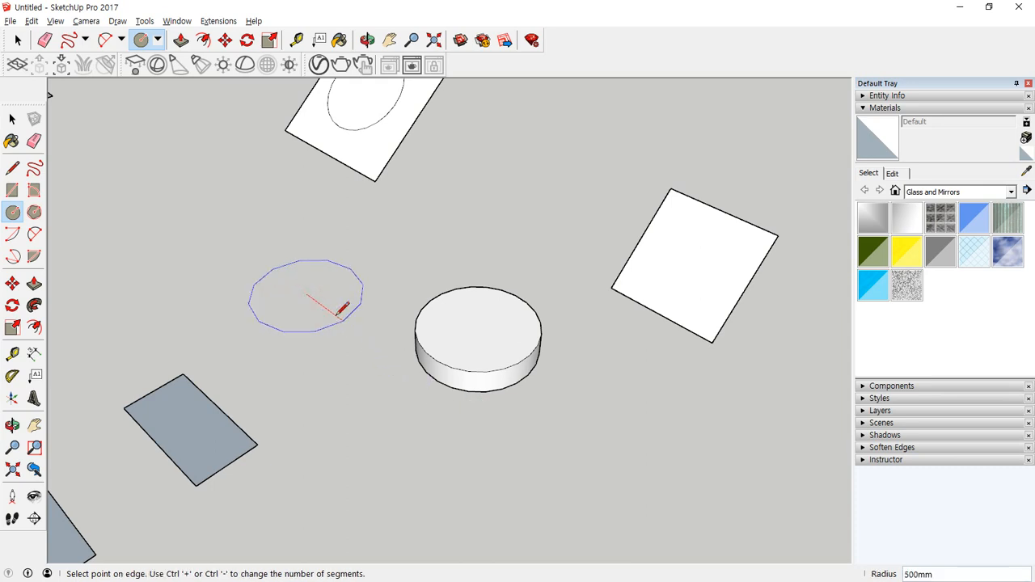
{"action": "left_click", "coordinate": [340, 315]}
Extrude the 12-sided circle upward about 725 mm with Push/Pull.
{"action": "middle_click_drag", "start_coordinate": [293, 296], "coordinate": [300, 347]}
{"action": "scroll", "coordinate": [300, 339], "scroll_direction": "up", "scroll_amount": 3}
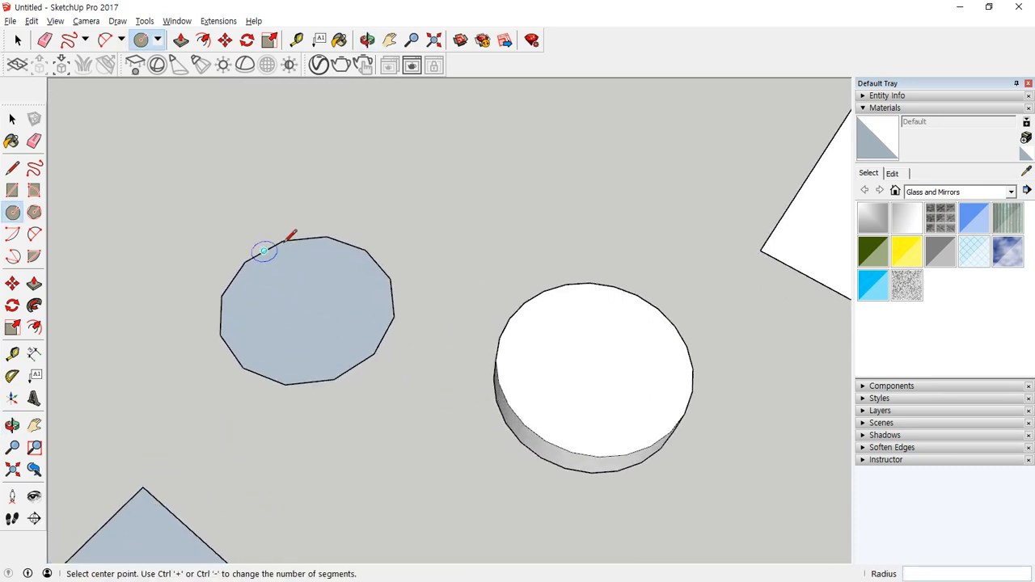
{"action": "key", "text": "p"}
{"action": "left_click", "coordinate": [296, 351]}
{"action": "left_click", "coordinate": [273, 298]}
{"action": "middle_click_drag", "start_coordinate": [261, 273], "coordinate": [183, 335]}
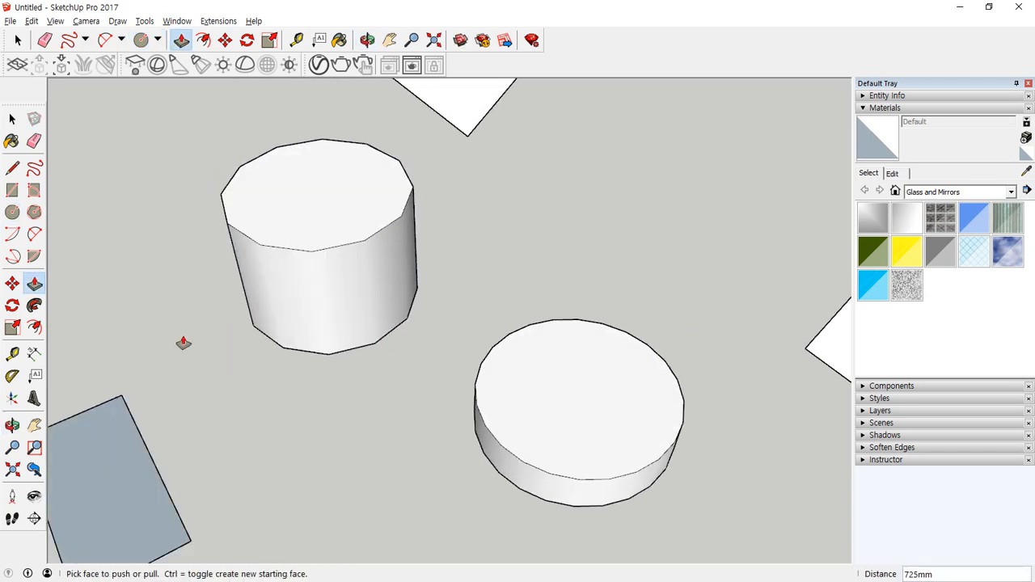
Draw a 24-sided circle with a radius of about 304 mm on the ground in front of the 12-sided cylinder.
{"action": "left_click", "coordinate": [13, 212]}
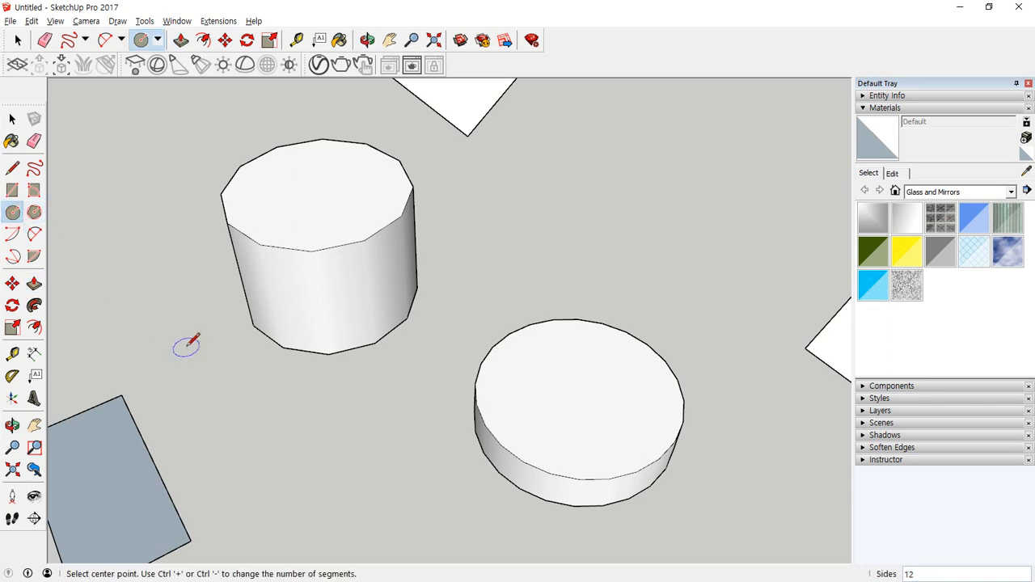
{"action": "type", "text": "2"}
{"action": "left_click", "coordinate": [299, 467]}
{"action": "left_click", "coordinate": [288, 419]}
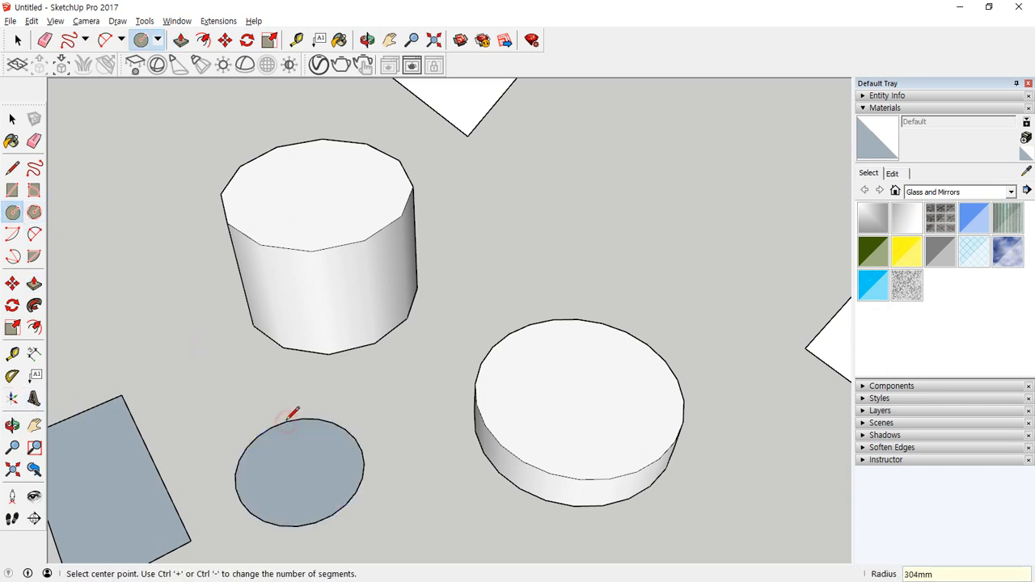
{"action": "middle_click_drag", "start_coordinate": [257, 488], "coordinate": [216, 419]}
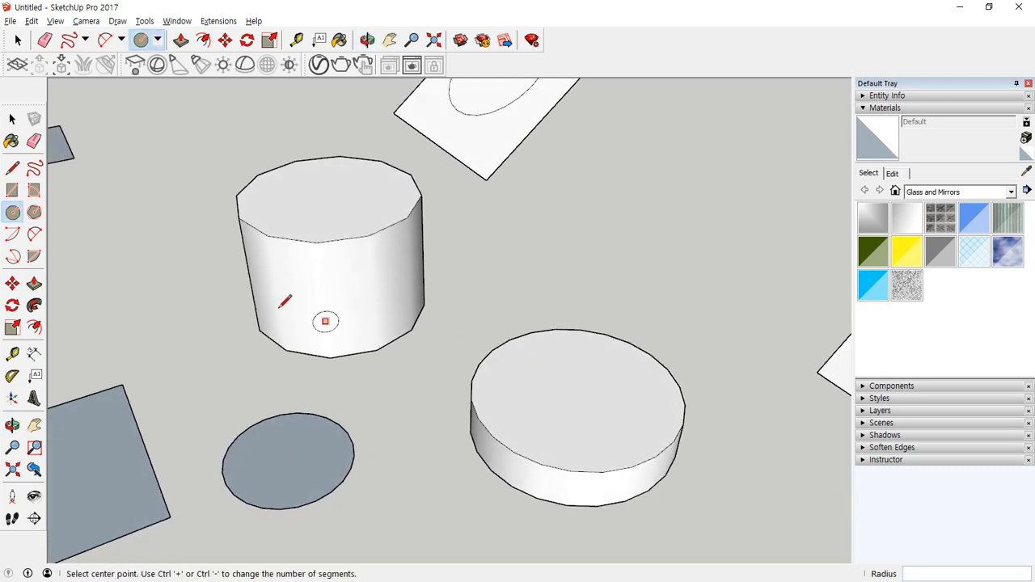
Start a 6-sided polygon on the ground behind the low cylinder by placing its center point.
{"action": "left_click", "coordinate": [33, 213]}
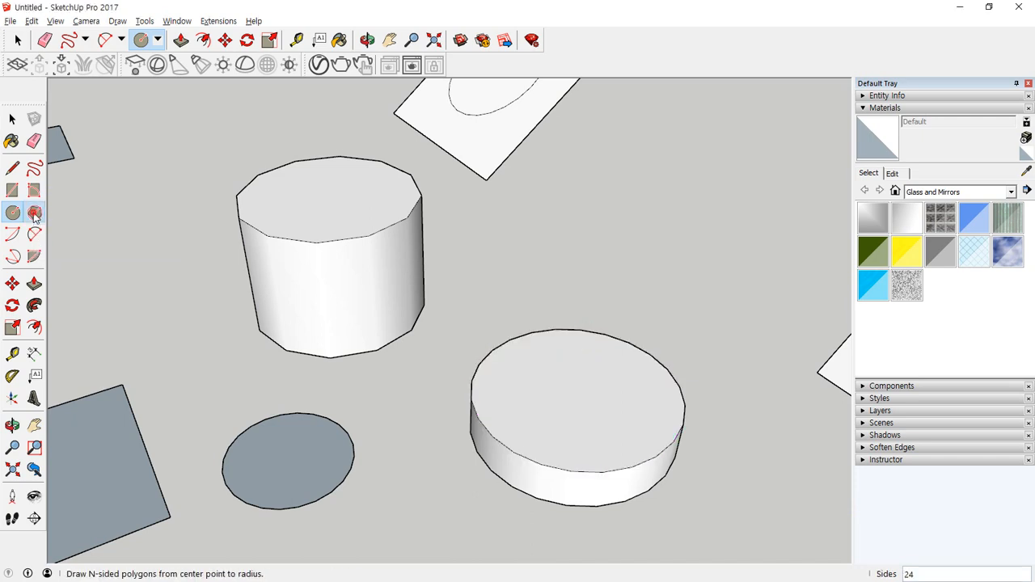
{"action": "type", "text": "6"}
{"action": "key", "text": "Return"}
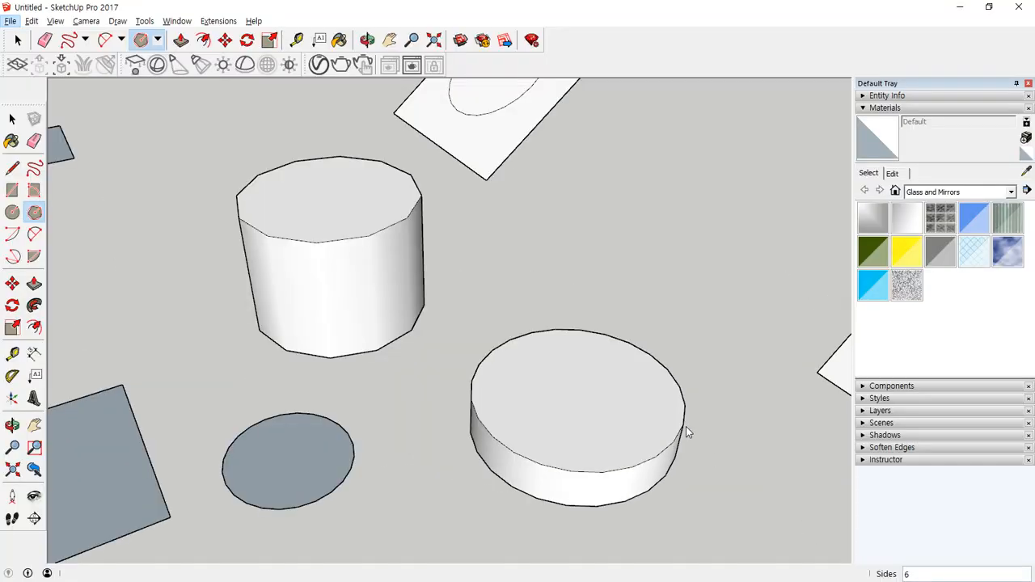
{"action": "left_click", "coordinate": [635, 246]}
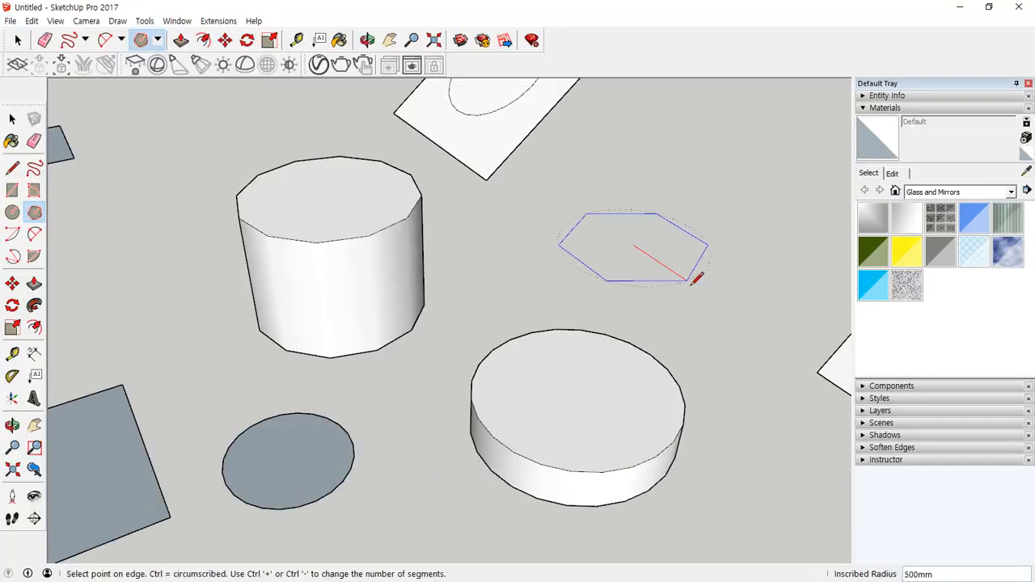
{"action": "scroll", "coordinate": [697, 260], "scroll_direction": "up", "scroll_amount": 3}
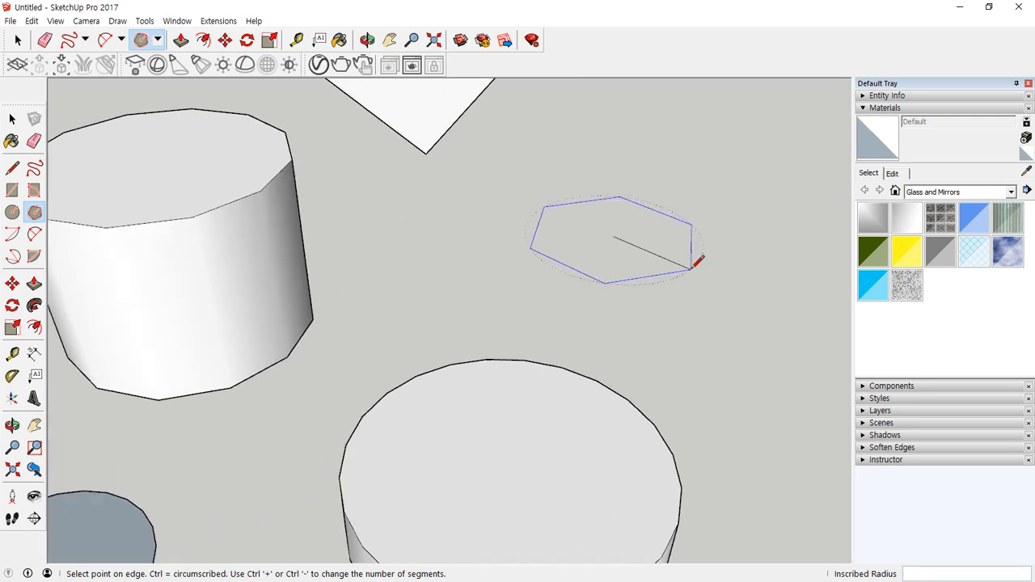
{"action": "scroll", "coordinate": [697, 260], "scroll_direction": "up", "scroll_amount": 4}
{"action": "middle_click_drag", "start_coordinate": [668, 263], "coordinate": [602, 401]}
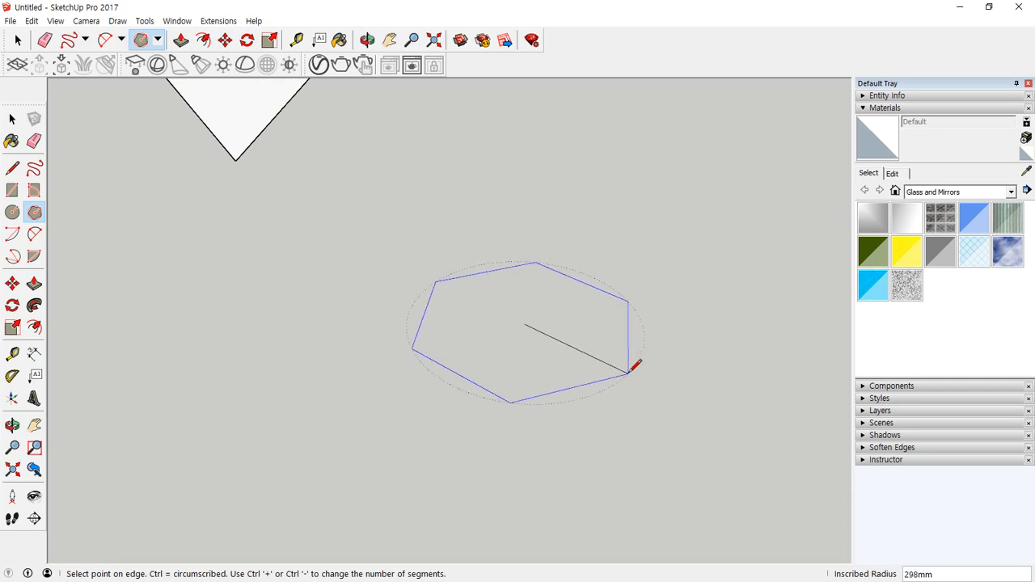
Try the circumscribed mode and side counts up to 11 and below 6 on the polygon, returning to an inscribed hexagon.
{"action": "key", "text": "ctrl"}
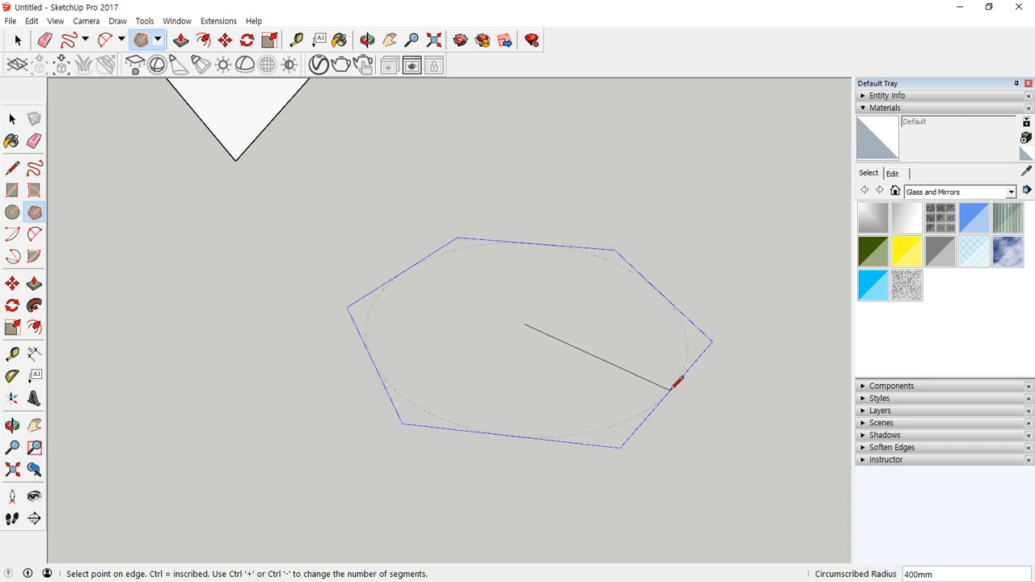
{"action": "key", "text": "ctrl"}
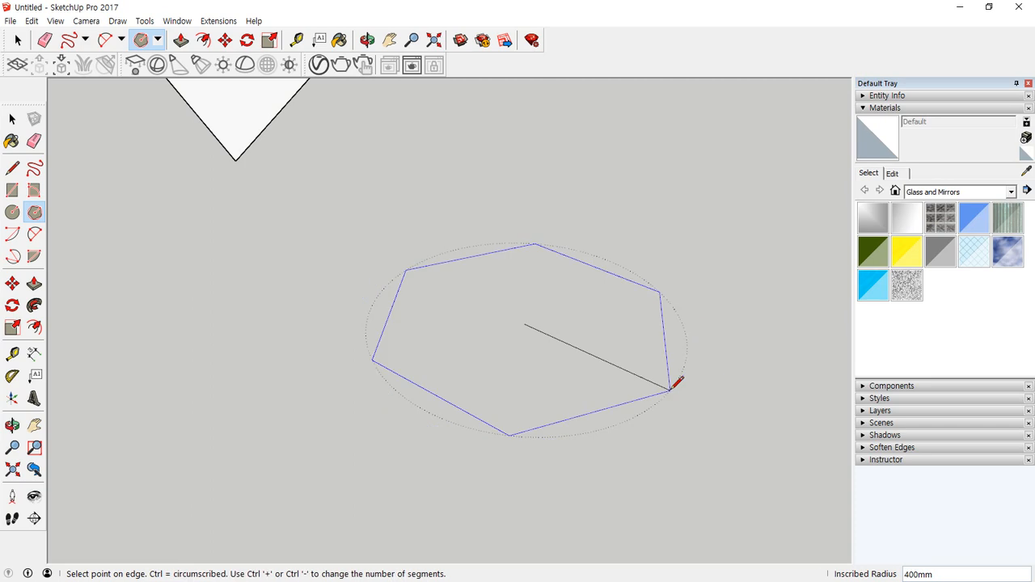
{"action": "key", "text": "ctrl+plus"}
{"action": "key", "text": "ctrl+plus"}
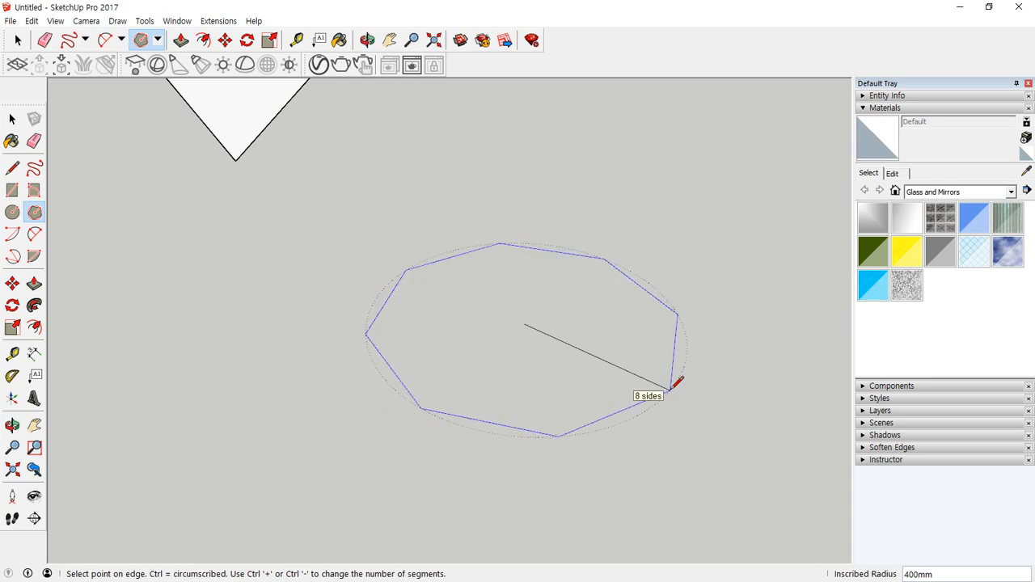
{"action": "key", "text": "ctrl+plus"}
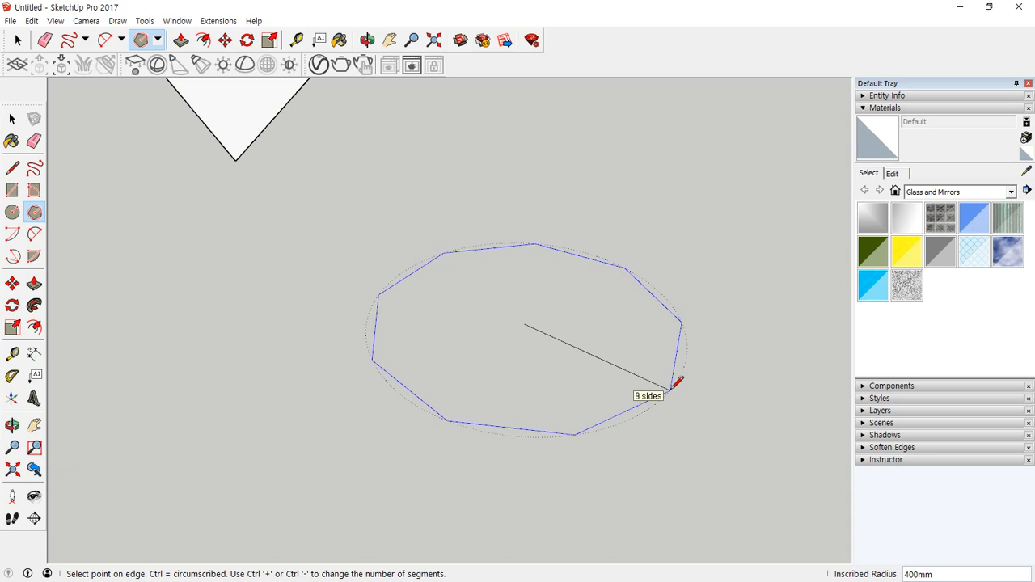
{"action": "key", "text": "ctrl+plus"}
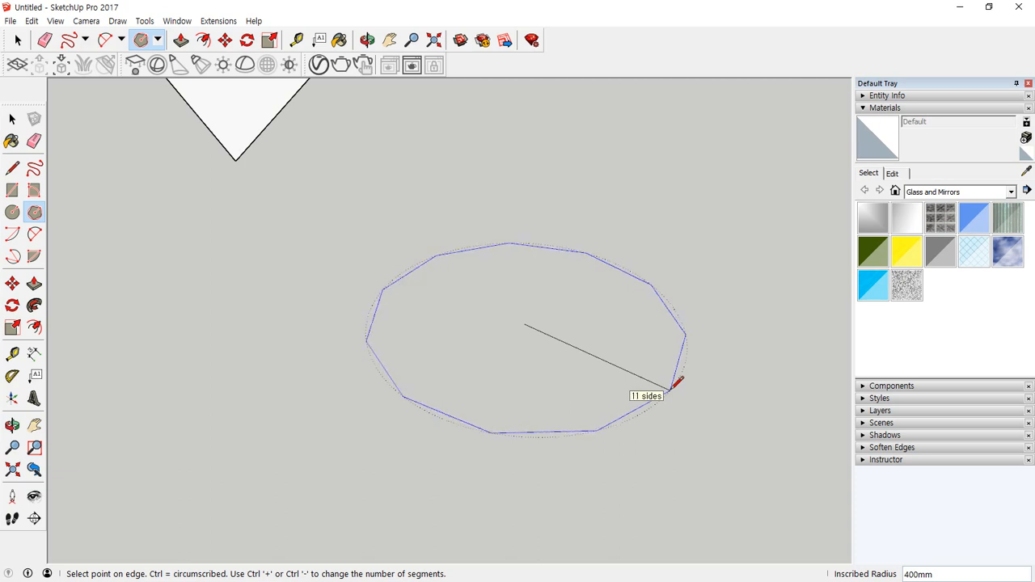
{"action": "key", "text": "ctrl+minus"}
{"action": "key", "text": "ctrl+minus"}
{"action": "key", "text": "ctrl+minus"}
{"action": "key", "text": "ctrl+minus"}
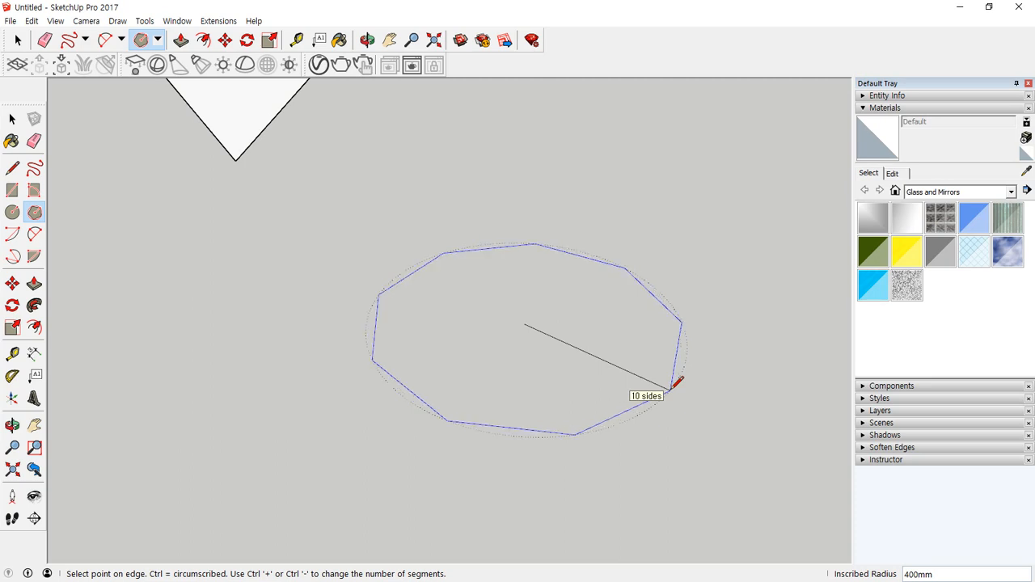
{"action": "key", "text": "ctrl+minus"}
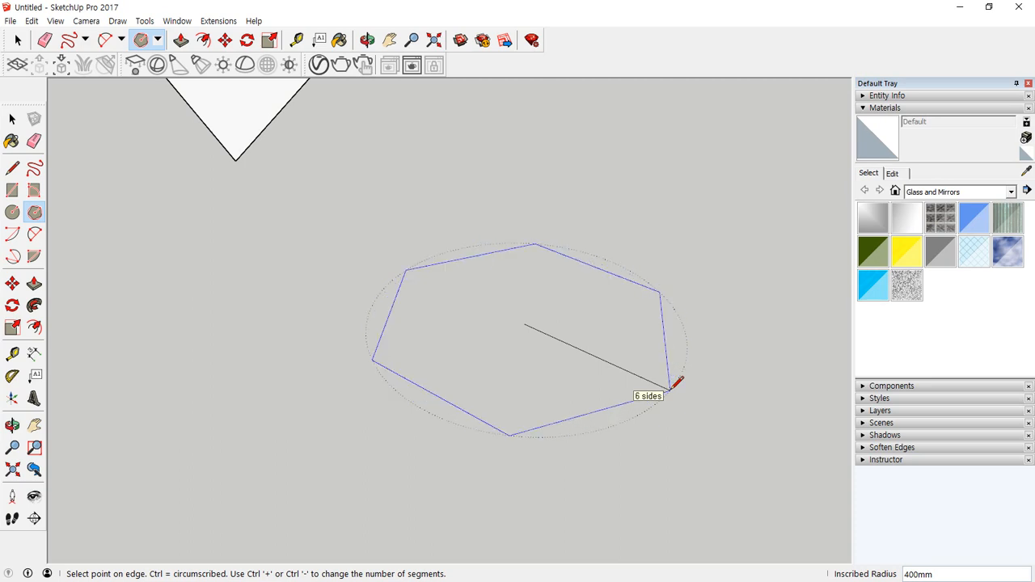
{"action": "key", "text": "ctrl+minus"}
{"action": "key", "text": "ctrl+minus"}
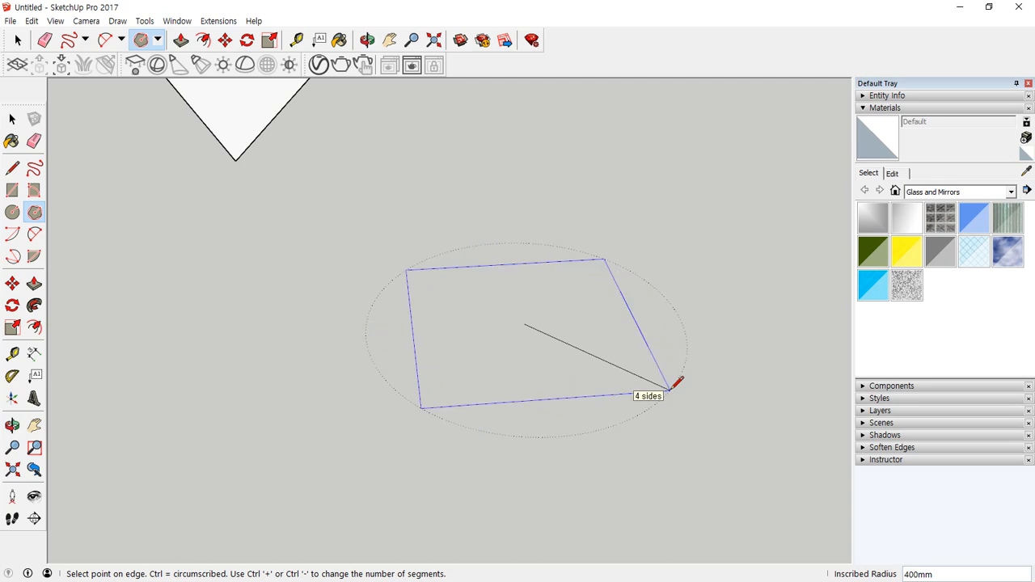
{"action": "key", "text": "ctrl+minus"}
{"action": "key", "text": "ctrl+plus"}
{"action": "key", "text": "ctrl+plus"}
{"action": "key", "text": "ctrl+plus"}
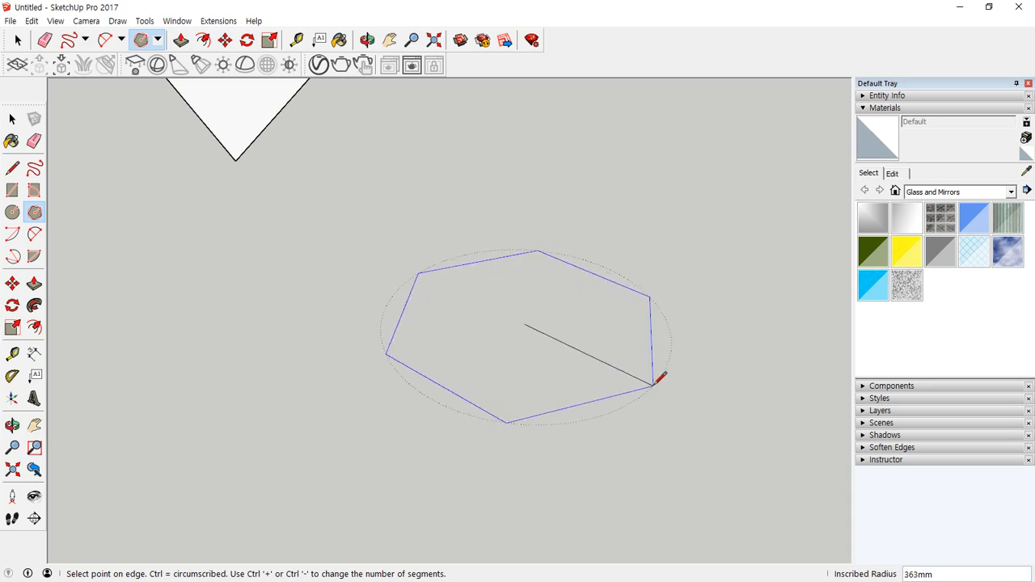
Finish the hexagon with an inscribed radius of 500 mm.
{"action": "key", "text": "ctrl"}
{"action": "key", "text": "ctrl"}
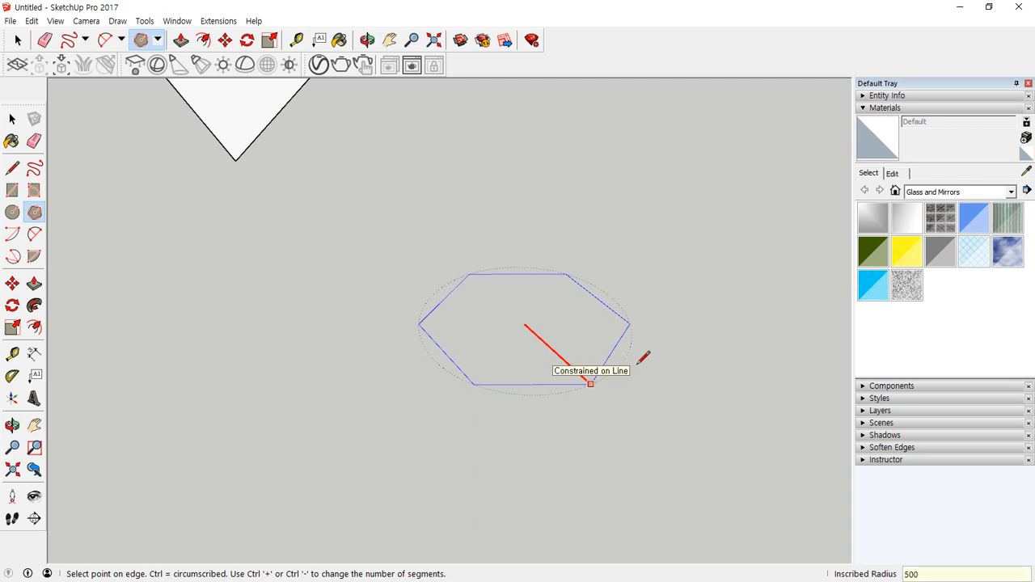
{"action": "key", "text": "Return"}
{"action": "middle_click_drag", "start_coordinate": [407, 328], "coordinate": [450, 408]}
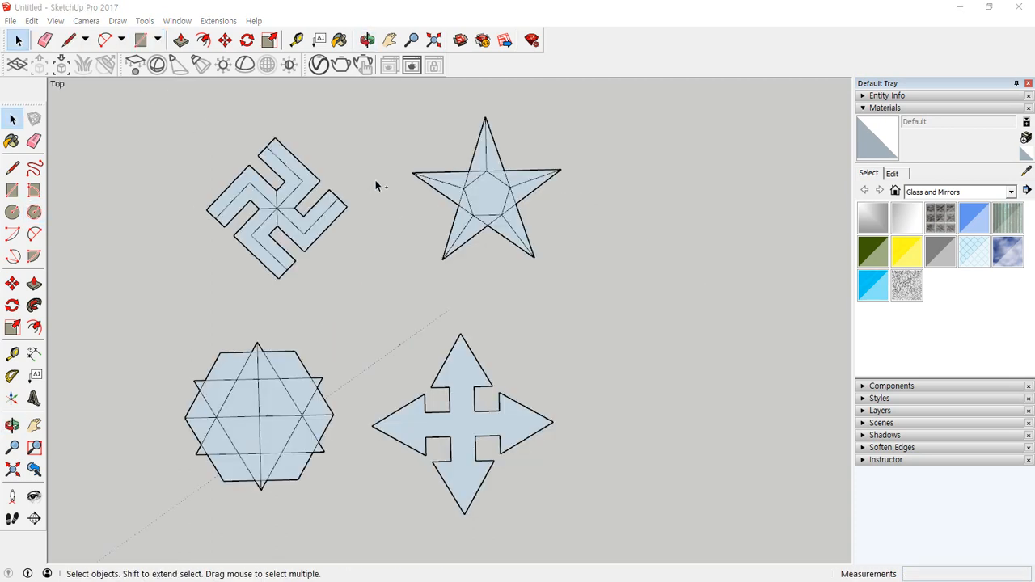
{"action": "mouse_move", "coordinate": [372, 105]}
{"action": "left_mouse_down"}
{"action": "mouse_move", "coordinate": [278, 103]}
{"action": "mouse_move", "coordinate": [127, 477]}
{"action": "mouse_move", "coordinate": [524, 536]}
{"action": "mouse_move", "coordinate": [551, 107]}
{"action": "mouse_move", "coordinate": [366, 103]}
{"action": "left_mouse_up"}
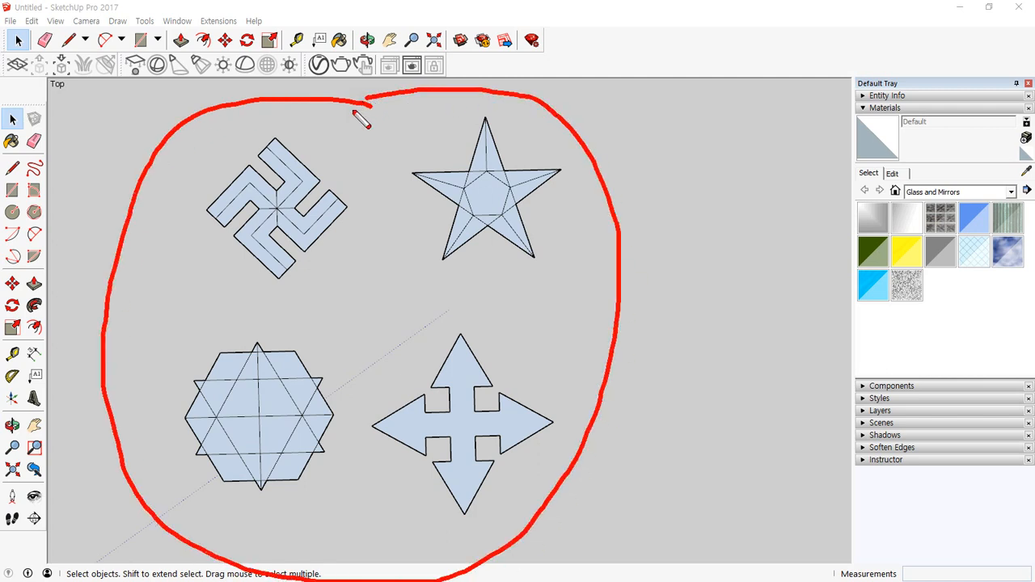
{"action": "mouse_move", "coordinate": [7, 293]}
{"action": "left_mouse_down"}
{"action": "mouse_move", "coordinate": [3, 279]}
{"action": "mouse_move", "coordinate": [14, 290]}
{"action": "mouse_move", "coordinate": [7, 308]}
{"action": "mouse_move", "coordinate": [25, 307]}
{"action": "left_mouse_up"}
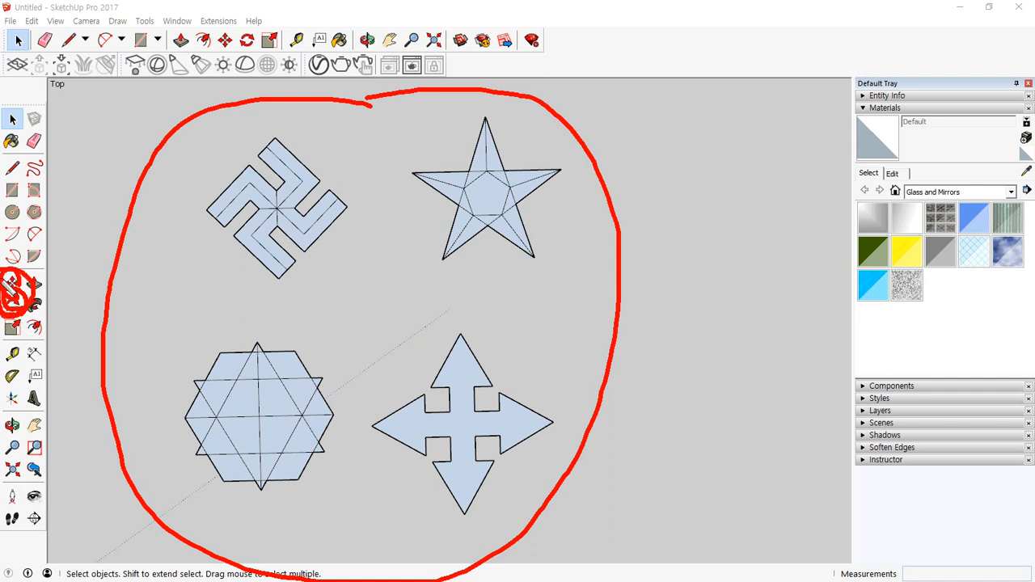
{"action": "key", "text": "Escape"}
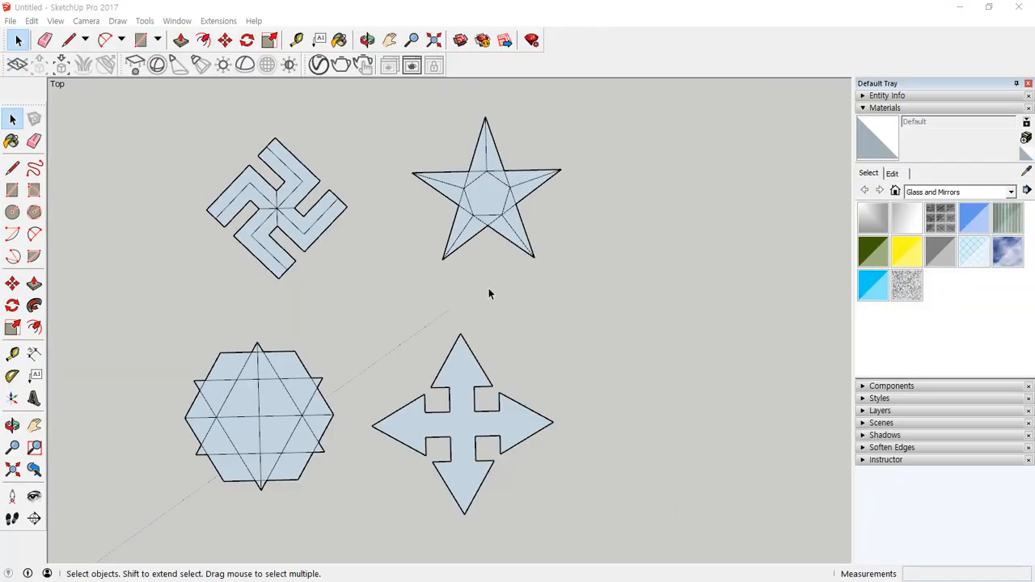
Draw a nearly square rectangle about 15 mm wide in the empty area beside the star and arrow shapes.
{"action": "scroll", "coordinate": [672, 303], "scroll_direction": "down", "scroll_amount": 1}
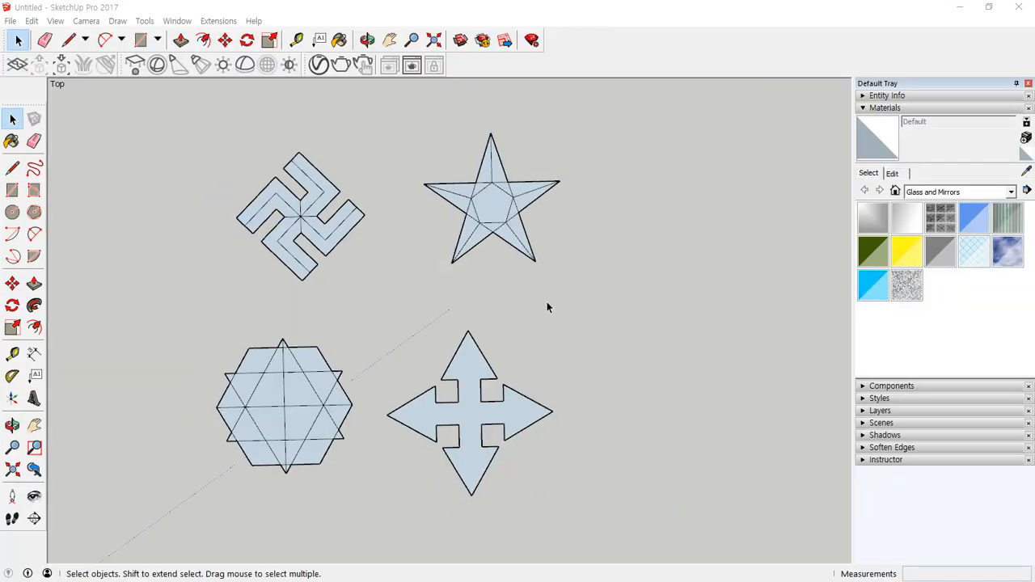
{"action": "middle_click_drag", "start_coordinate": [773, 321], "coordinate": [564, 317], "text": "shift"}
{"action": "key", "text": "r"}
{"action": "left_click", "coordinate": [472, 340]}
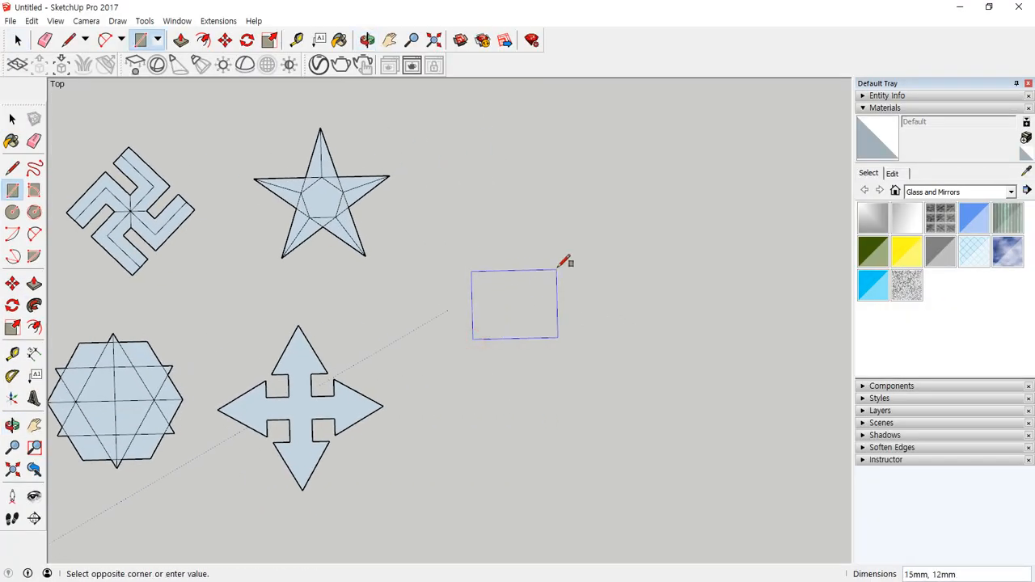
{"action": "left_click", "coordinate": [557, 259]}
Move the rectangle with its edges about 29 mm away from the example shapes and about 25 mm back toward them.
{"action": "key", "text": "space"}
{"action": "left_click", "coordinate": [530, 298]}
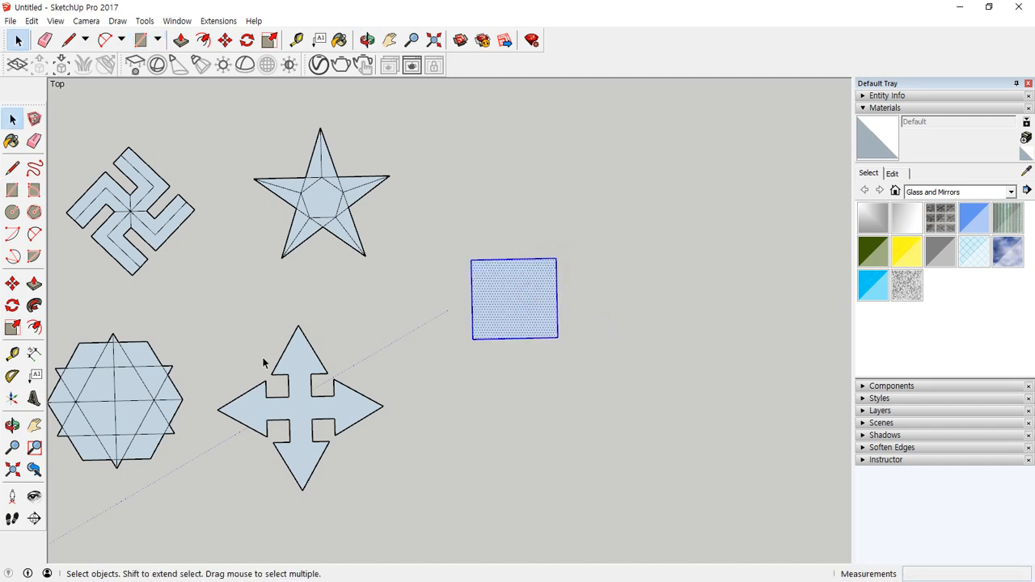
{"action": "left_click", "coordinate": [13, 283]}
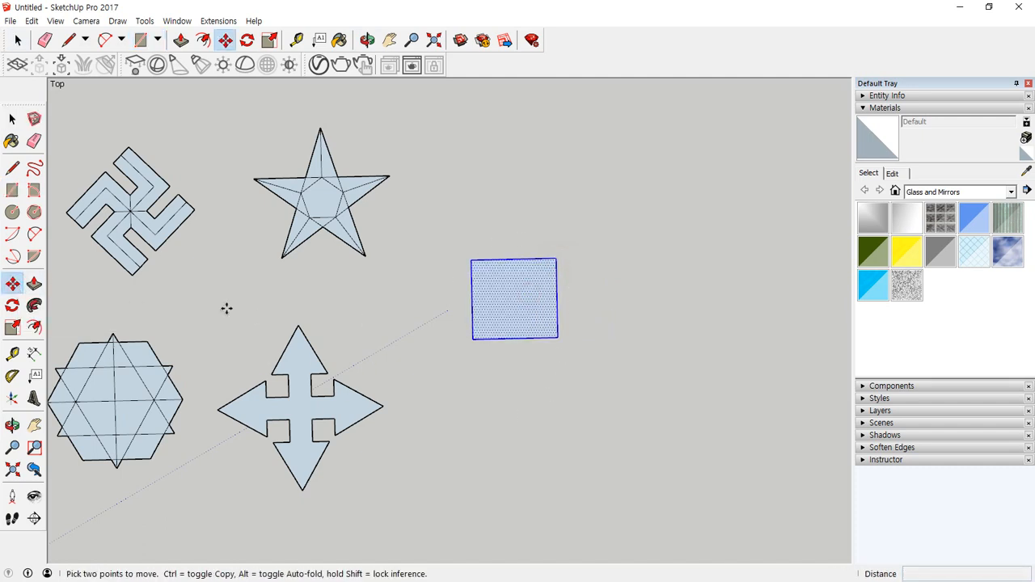
{"action": "left_click", "coordinate": [473, 303]}
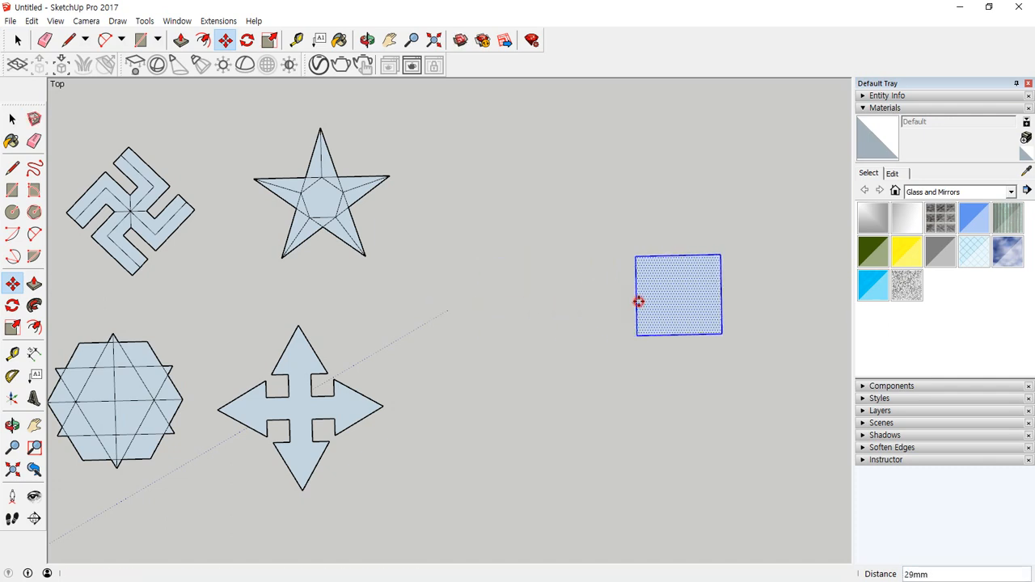
{"action": "left_click", "coordinate": [637, 300]}
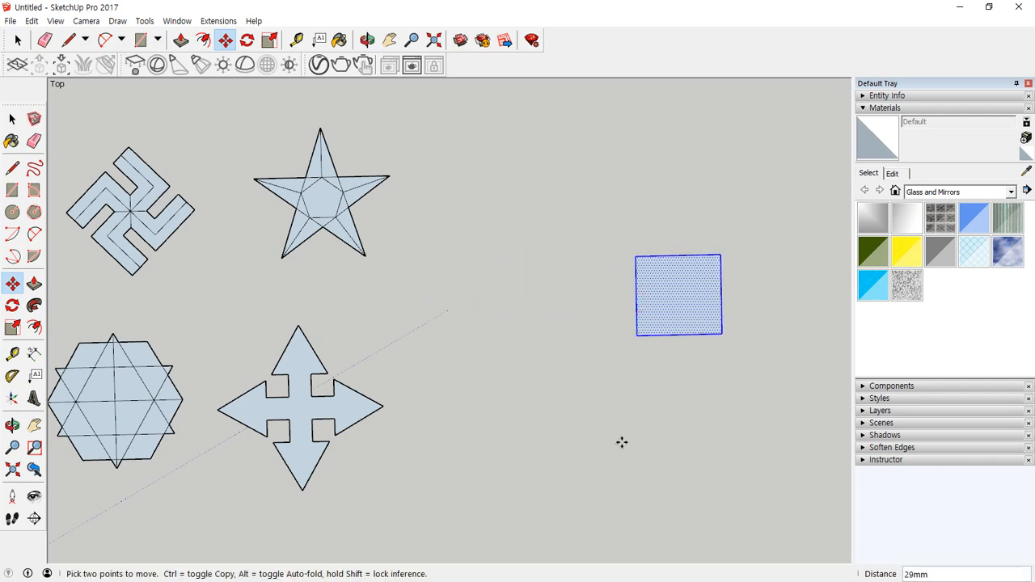
{"action": "left_click", "coordinate": [637, 335]}
{"action": "left_click", "coordinate": [493, 338]}
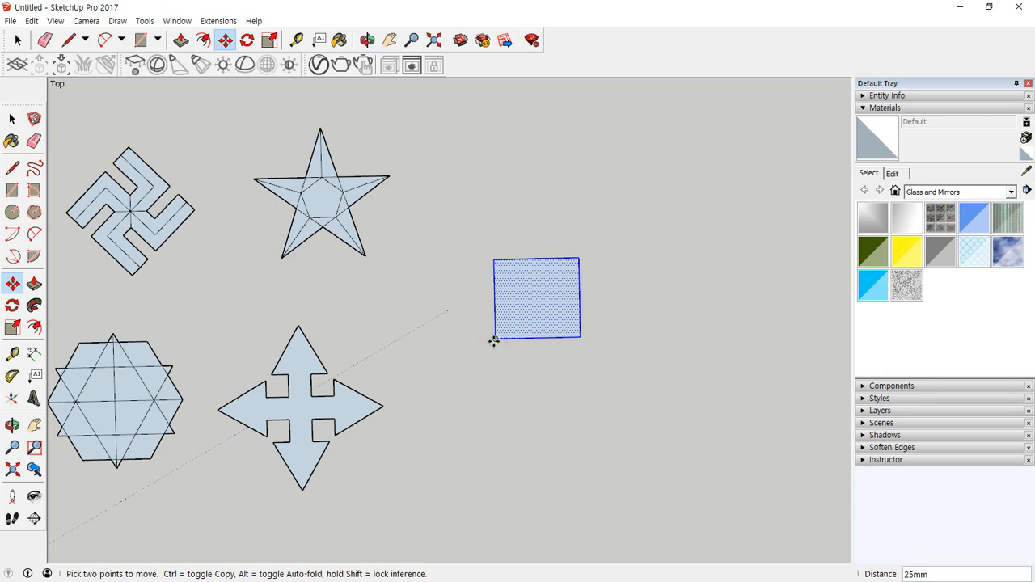
Copy the rectangle about 21 mm along the red axis with the Move tool, using its lower-left corner as base point.
{"action": "left_click", "coordinate": [493, 339]}
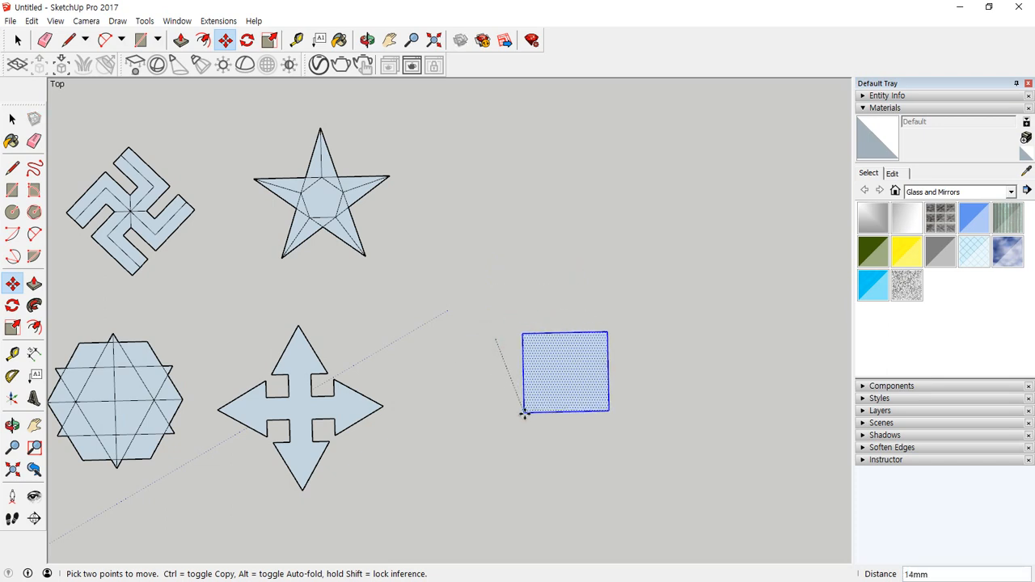
{"action": "key", "text": "ctrl"}
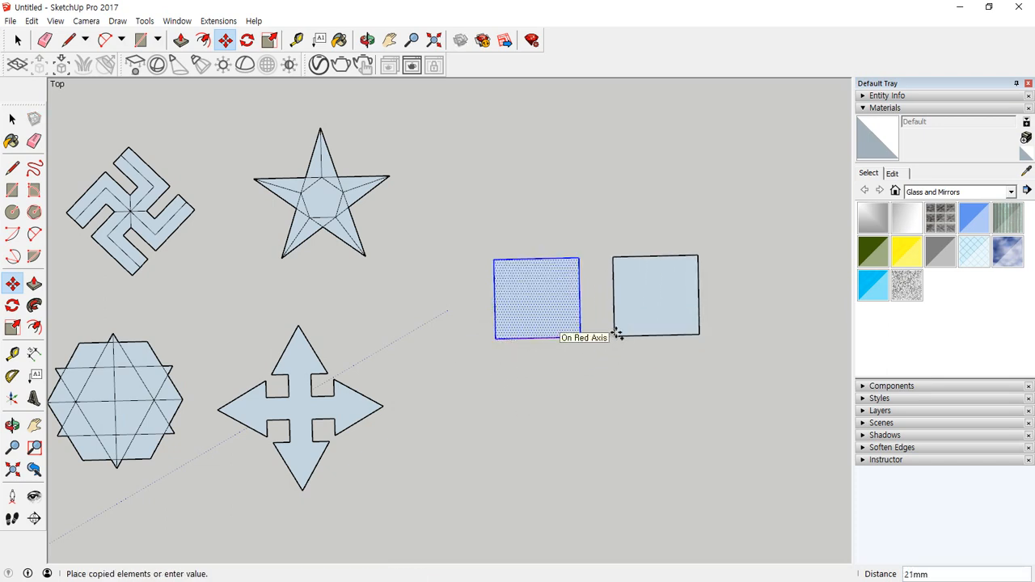
{"action": "left_click", "coordinate": [614, 335]}
{"action": "key", "text": "space"}
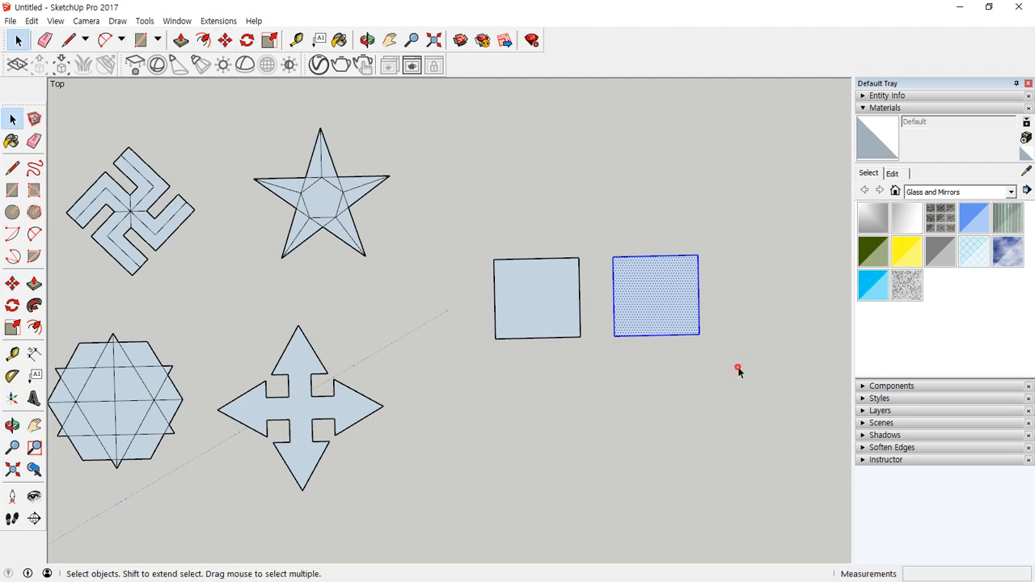
Select both squares and copy them along the red axis, extending the row to four squares.
{"action": "left_click_drag", "start_coordinate": [473, 220], "coordinate": [473, 221]}
{"action": "key", "text": "m"}
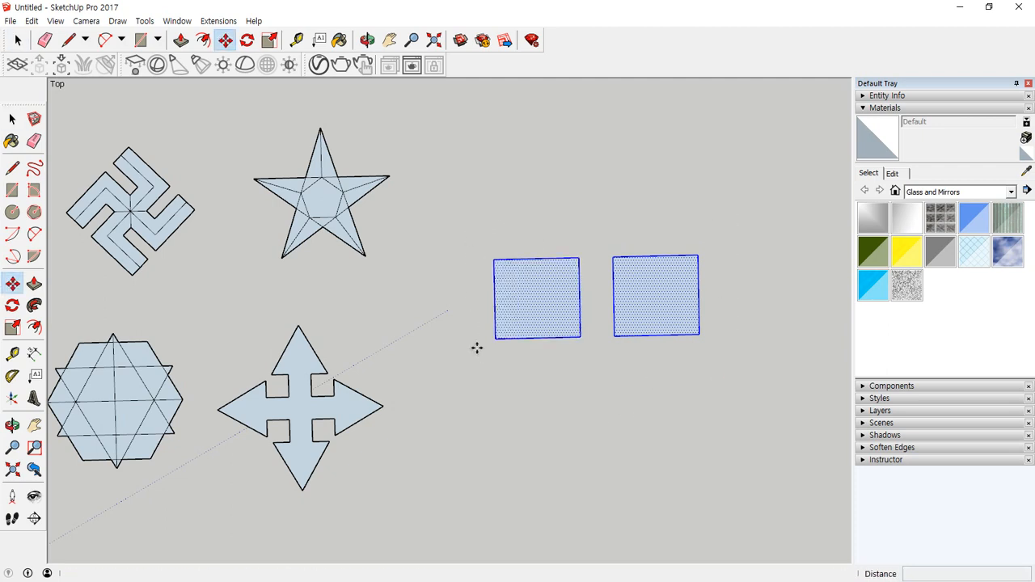
{"action": "left_click", "coordinate": [498, 340]}
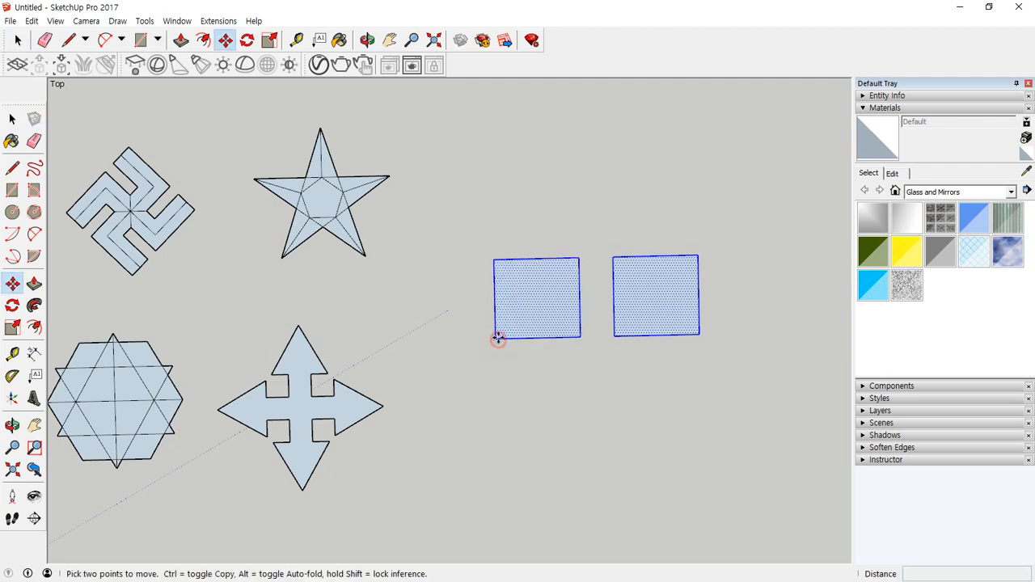
{"action": "key", "text": "ctrl"}
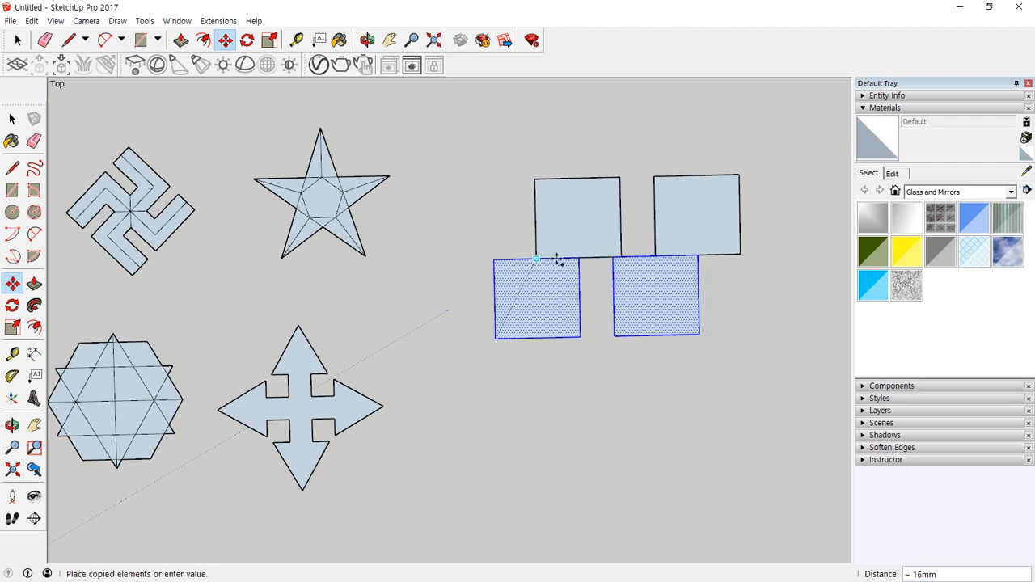
{"action": "left_click", "coordinate": [742, 340]}
Copy the two newest squares another 43 mm along the red axis, using the pair's lower-left corner as base point.
{"action": "scroll", "coordinate": [625, 348], "scroll_direction": "down", "scroll_amount": 2}
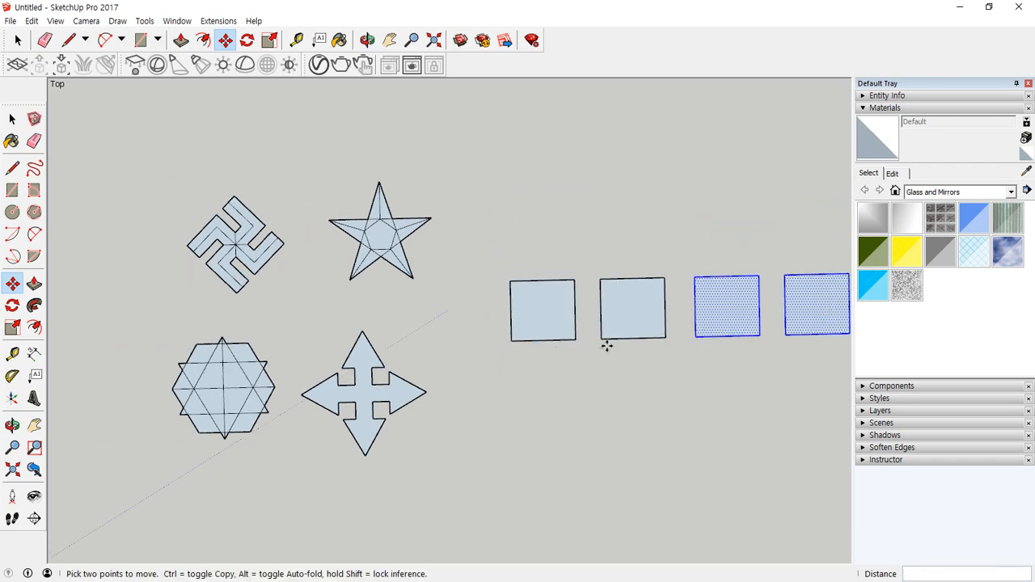
{"action": "middle_click_drag", "start_coordinate": [605, 347], "coordinate": [365, 372], "text": "shift"}
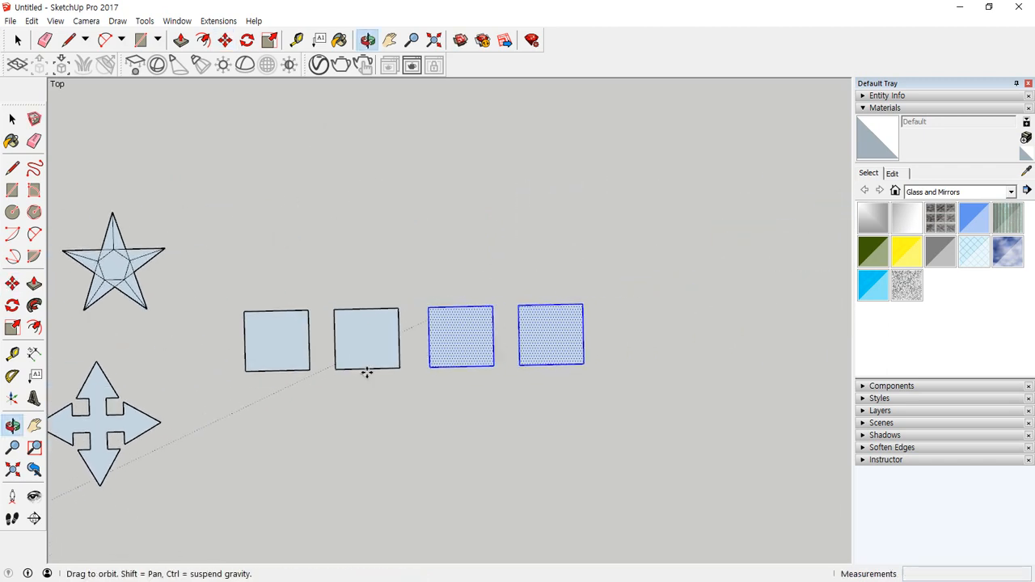
{"action": "left_click", "coordinate": [433, 368]}
{"action": "key", "text": "ctrl"}
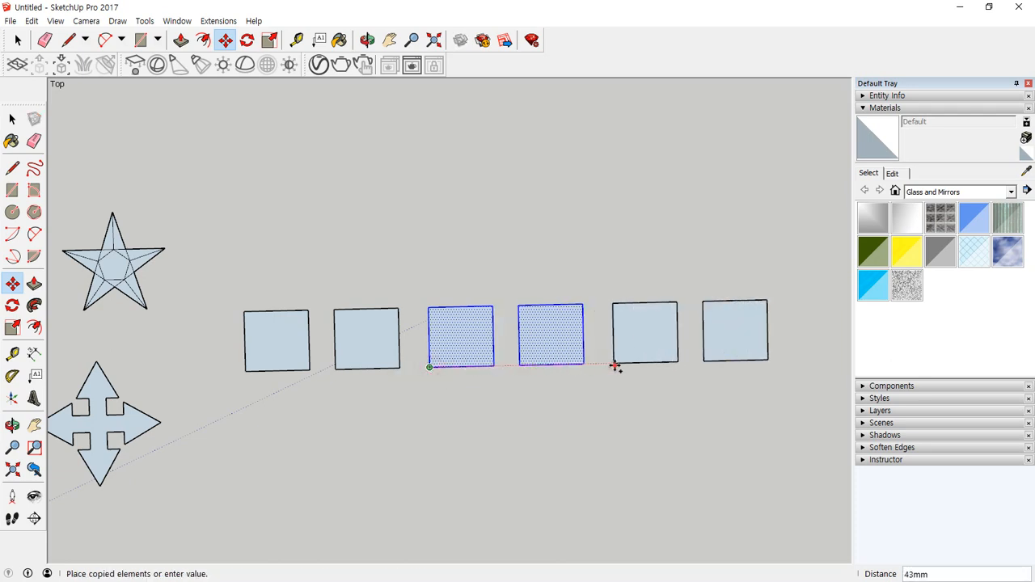
{"action": "left_click", "coordinate": [613, 364]}
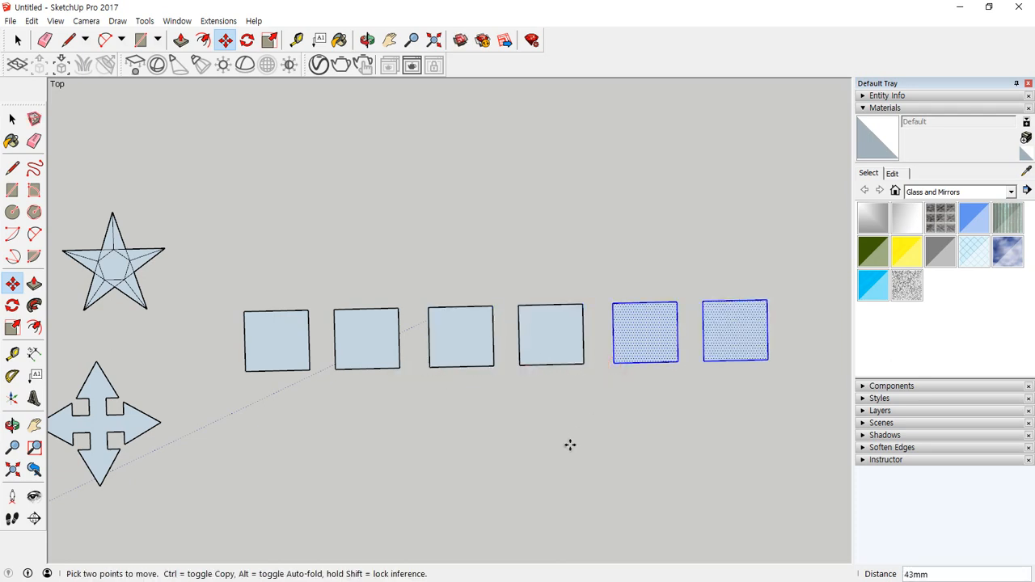
Copy the row of six squares about 20 mm to form a second row above it, using its lower-left corner as base point.
{"action": "key", "text": "space"}
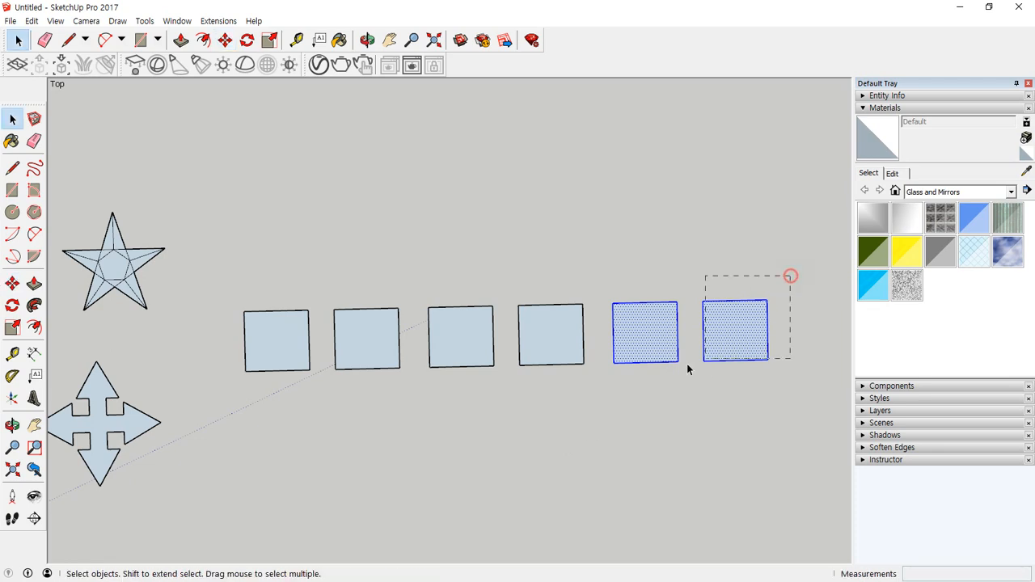
{"action": "left_click_drag", "start_coordinate": [230, 413], "coordinate": [230, 415]}
{"action": "key", "text": "m"}
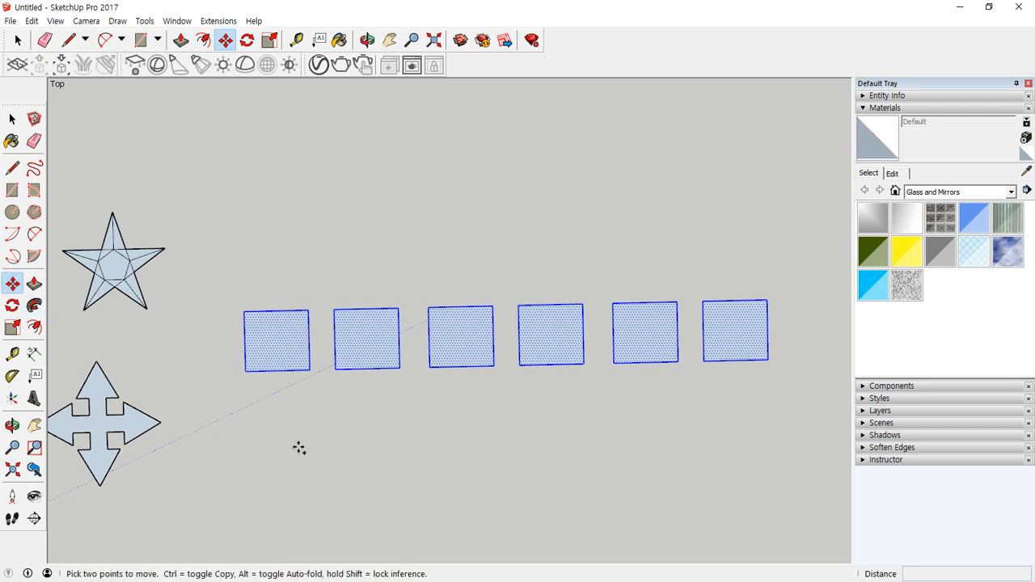
{"action": "key", "text": "ctrl"}
{"action": "left_click", "coordinate": [248, 372]}
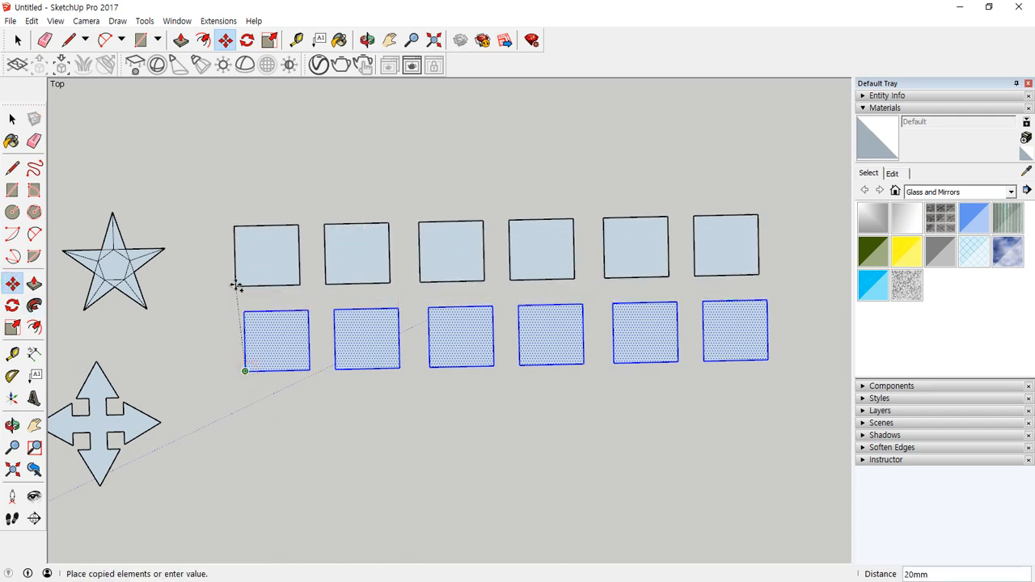
{"action": "left_click", "coordinate": [234, 284]}
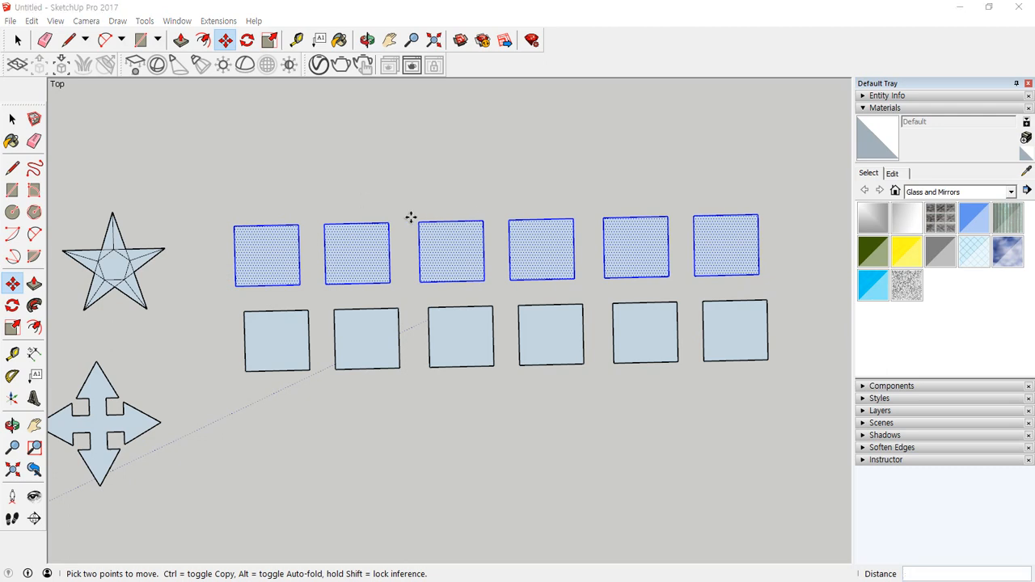
Select all twelve squares in both rows and activate the Rotate tool.
{"action": "key", "text": "space"}
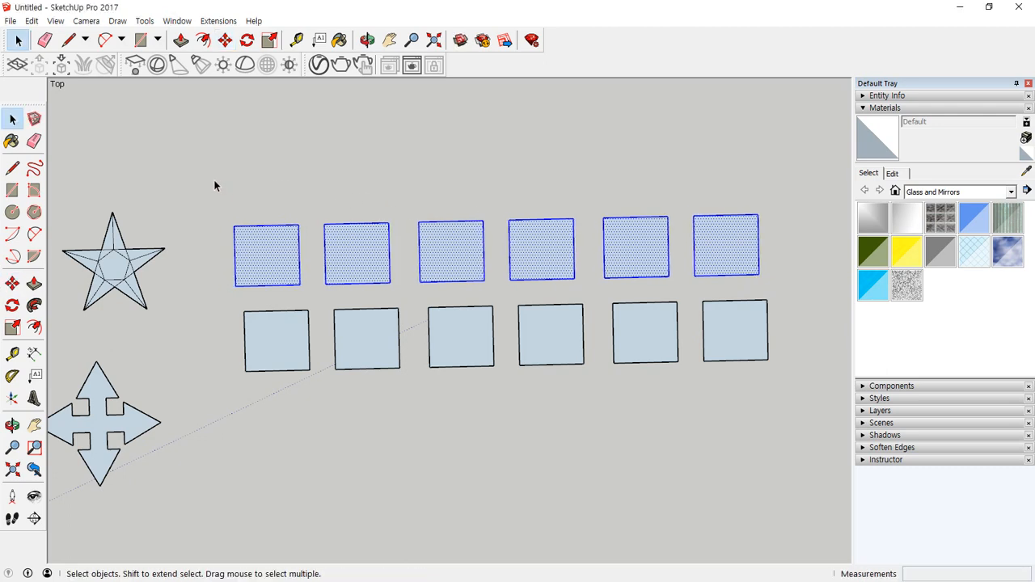
{"action": "left_click_drag", "start_coordinate": [213, 180], "coordinate": [777, 406]}
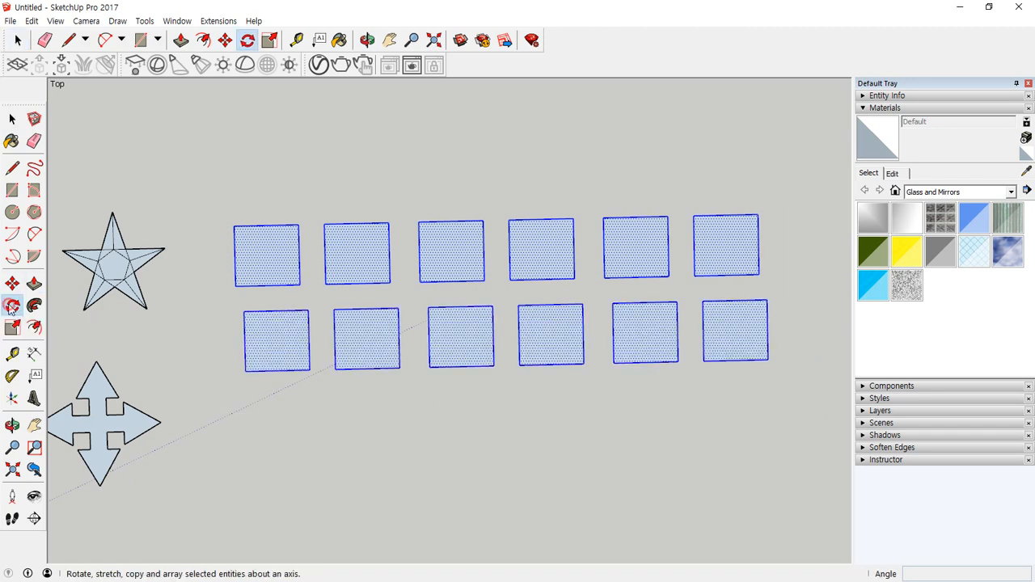
{"action": "left_click", "coordinate": [12, 283]}
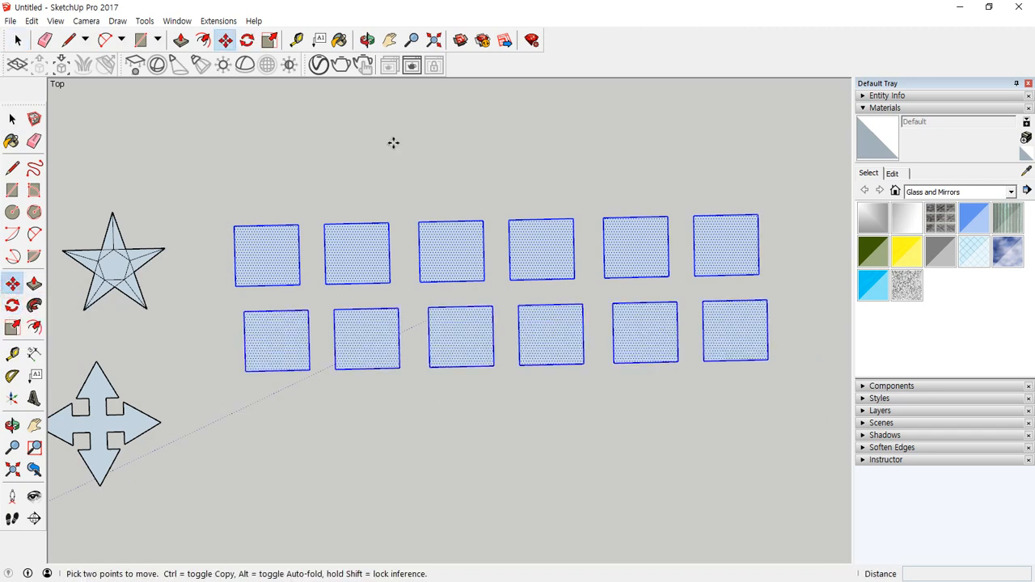
{"action": "left_click", "coordinate": [13, 304]}
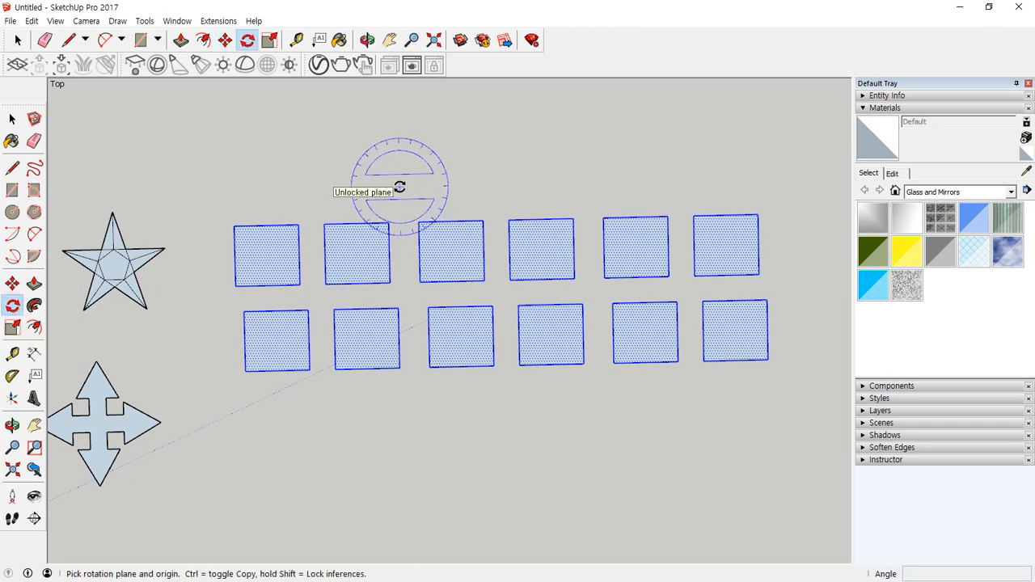
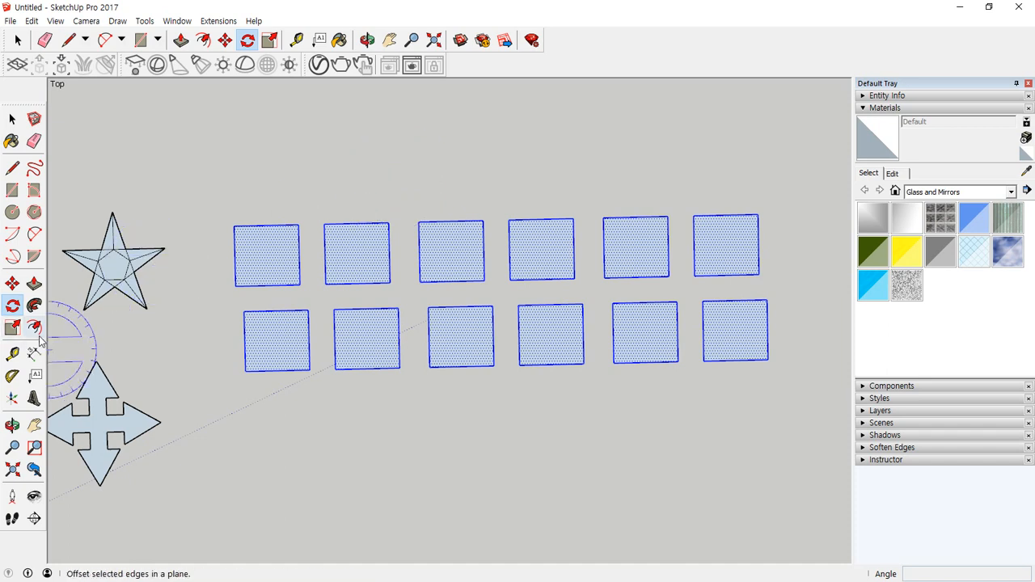
Try to rotate the twelve squares 90 degrees about the lower-left corner of the lower row.
{"action": "left_click", "coordinate": [245, 371]}
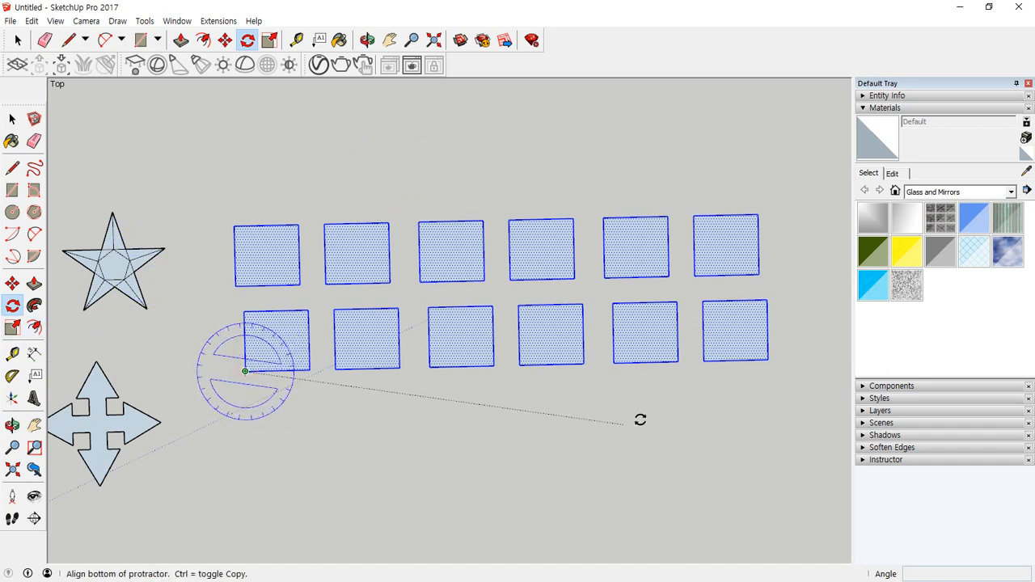
{"action": "left_click", "coordinate": [769, 359]}
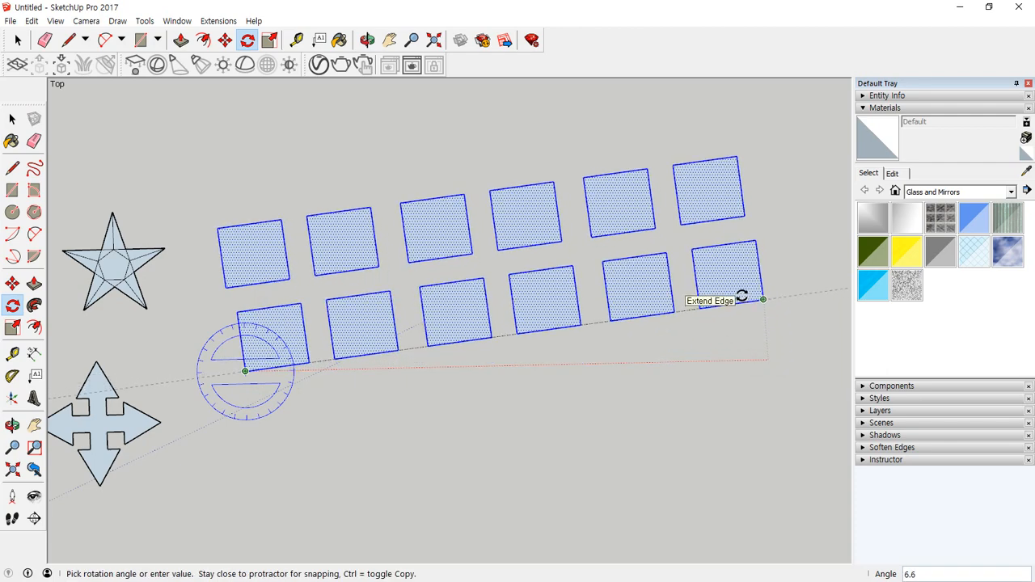
{"action": "type", "text": "90"}
{"action": "key", "text": "Return"}
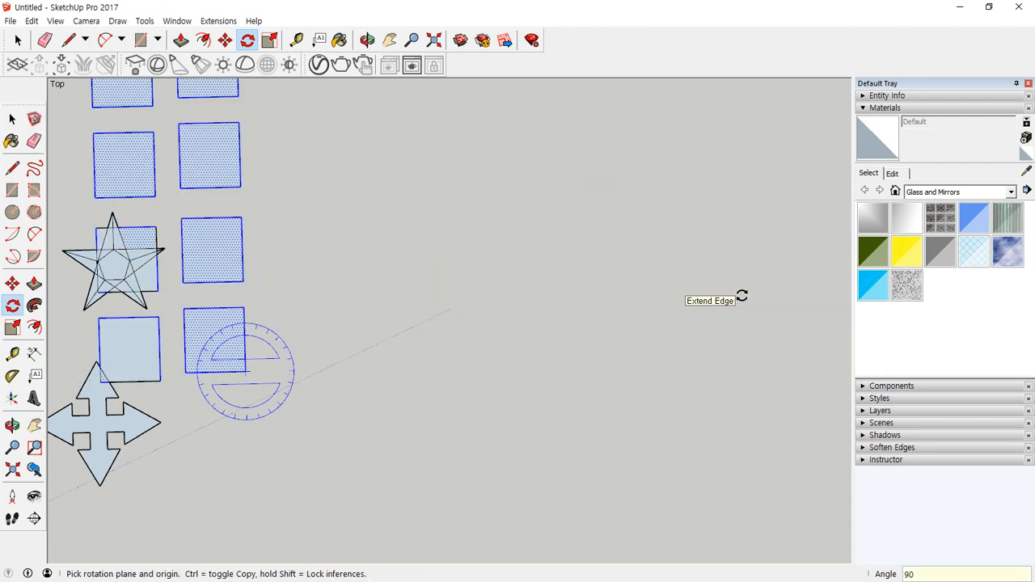
{"action": "key", "text": "ctrl+z"}
Rotate the twelve squares 90 degrees clockwise about the lower-right corner of the lower row's third square.
{"action": "scroll", "coordinate": [631, 330], "scroll_direction": "down", "scroll_amount": 1}
{"action": "middle_click_drag", "start_coordinate": [633, 328], "coordinate": [527, 383], "text": "shift"}
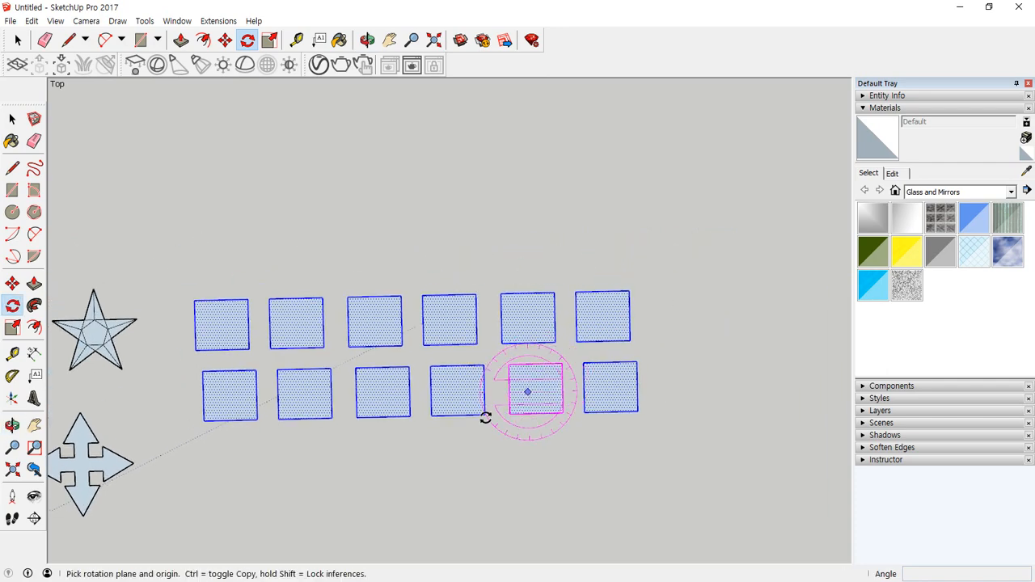
{"action": "left_click", "coordinate": [410, 416]}
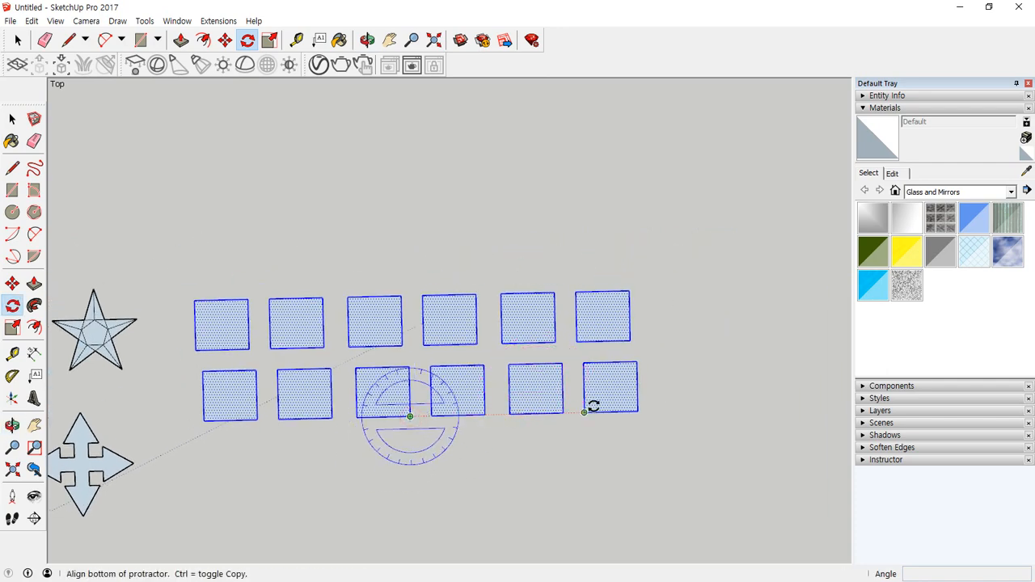
{"action": "left_click", "coordinate": [635, 408]}
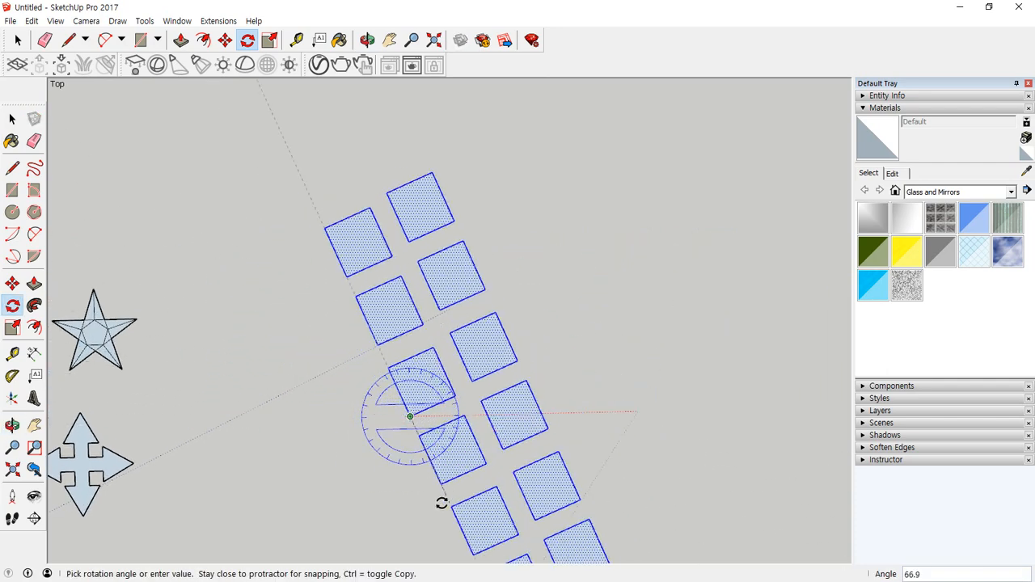
{"action": "left_click", "coordinate": [415, 493]}
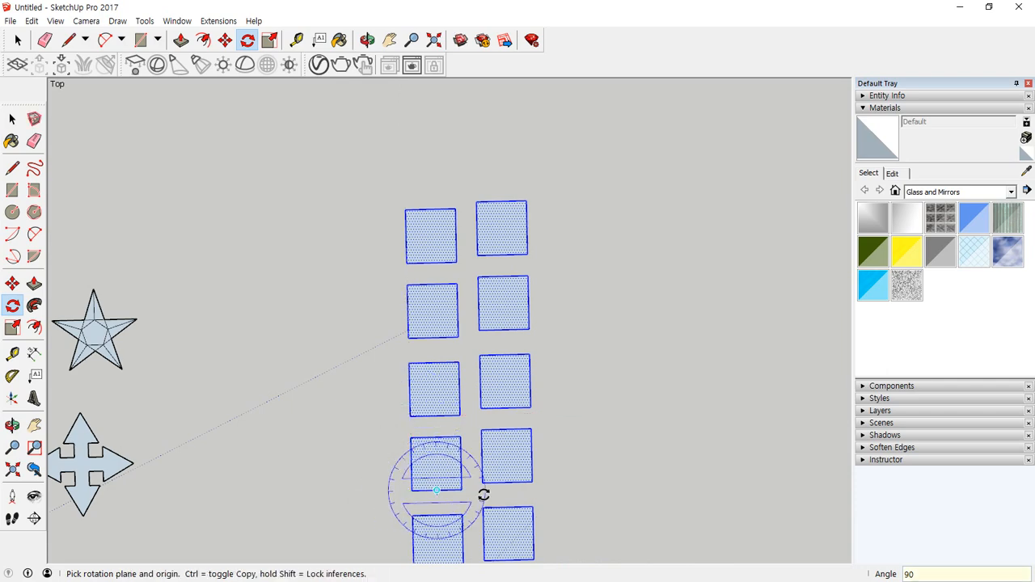
Draw a 100 mm line along the red axis from the midpoint of the top-right square's outer edge.
{"action": "scroll", "coordinate": [630, 451], "scroll_direction": "down", "scroll_amount": 1}
{"action": "middle_click_drag", "start_coordinate": [630, 450], "coordinate": [372, 333]}
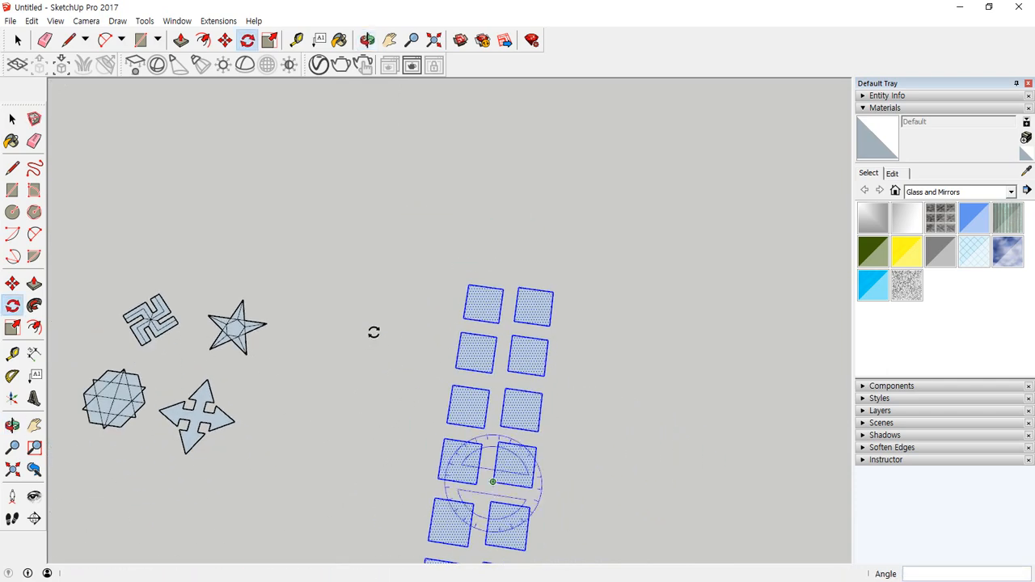
{"action": "scroll", "coordinate": [513, 268], "scroll_direction": "up", "scroll_amount": 5}
{"action": "scroll", "coordinate": [463, 355], "scroll_direction": "up", "scroll_amount": 2}
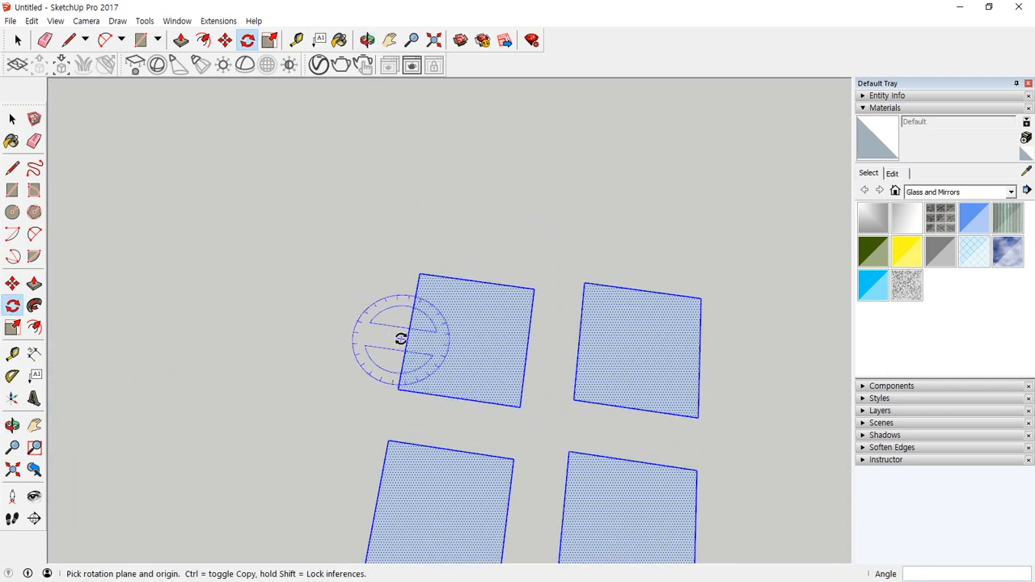
{"action": "middle_click_drag", "start_coordinate": [397, 343], "coordinate": [651, 396], "text": "shift"}
{"action": "middle_click_drag", "start_coordinate": [623, 449], "coordinate": [235, 432], "text": "shift"}
{"action": "key", "text": "l"}
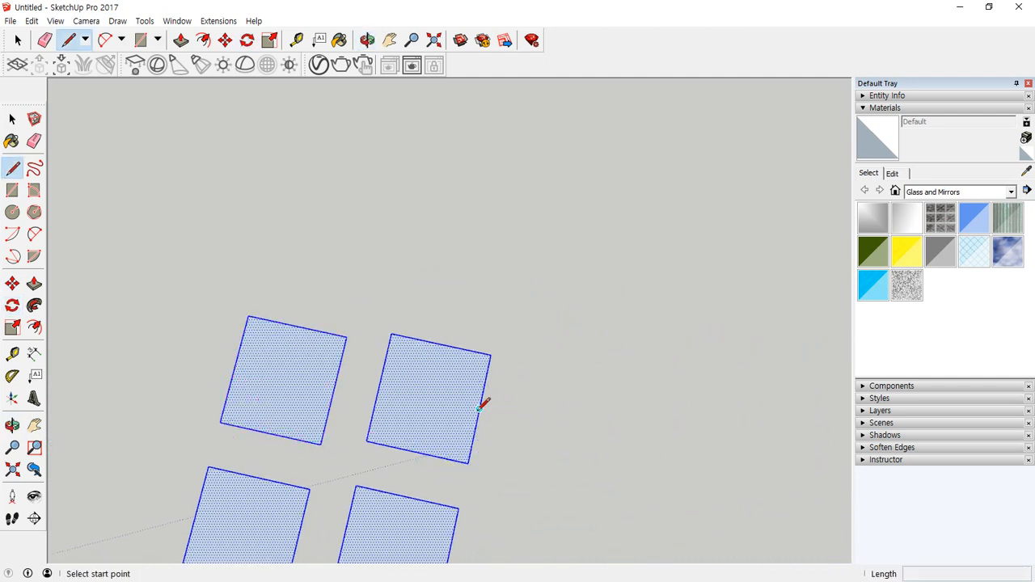
{"action": "left_click", "coordinate": [480, 408]}
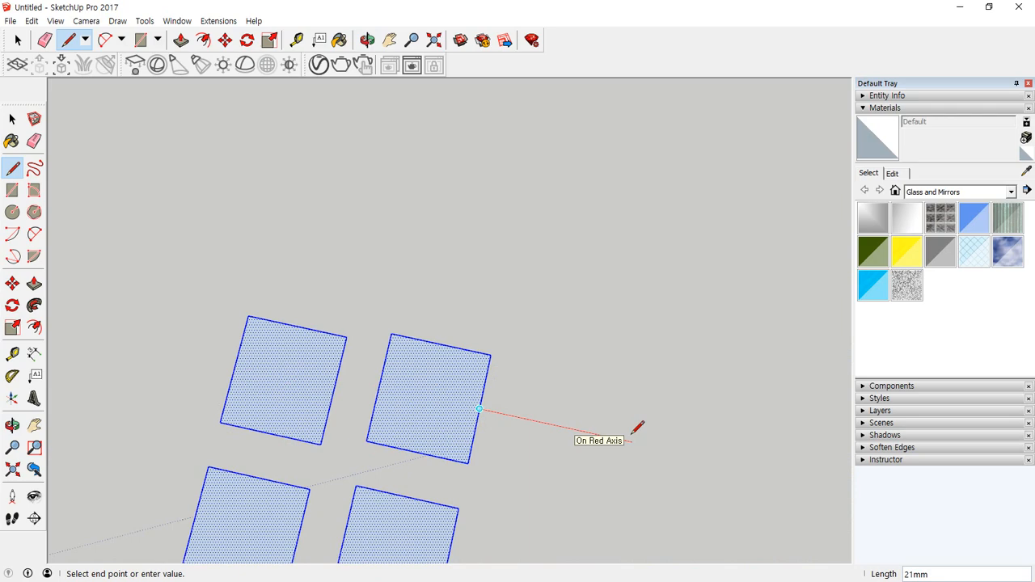
{"action": "type", "text": "100"}
{"action": "key", "text": "Return"}
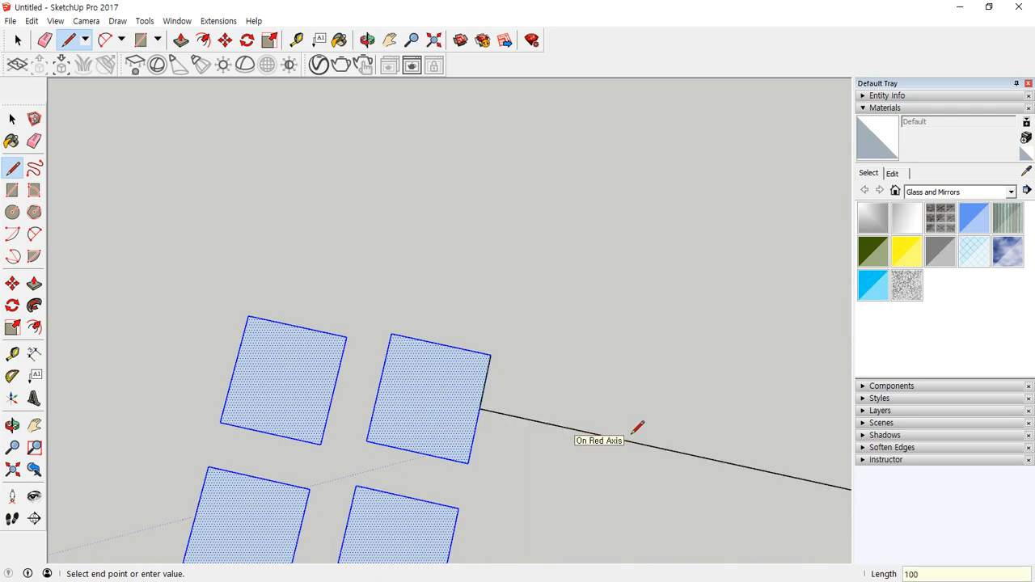
{"action": "key", "text": "Escape"}
Make a copy of the twelve squares rotated 90 degrees about the free end of the 100 mm line.
{"action": "scroll", "coordinate": [575, 409], "scroll_direction": "down", "scroll_amount": 5}
{"action": "middle_click_drag", "start_coordinate": [567, 402], "coordinate": [522, 379]}
{"action": "scroll", "coordinate": [428, 347], "scroll_direction": "up", "scroll_amount": 3}
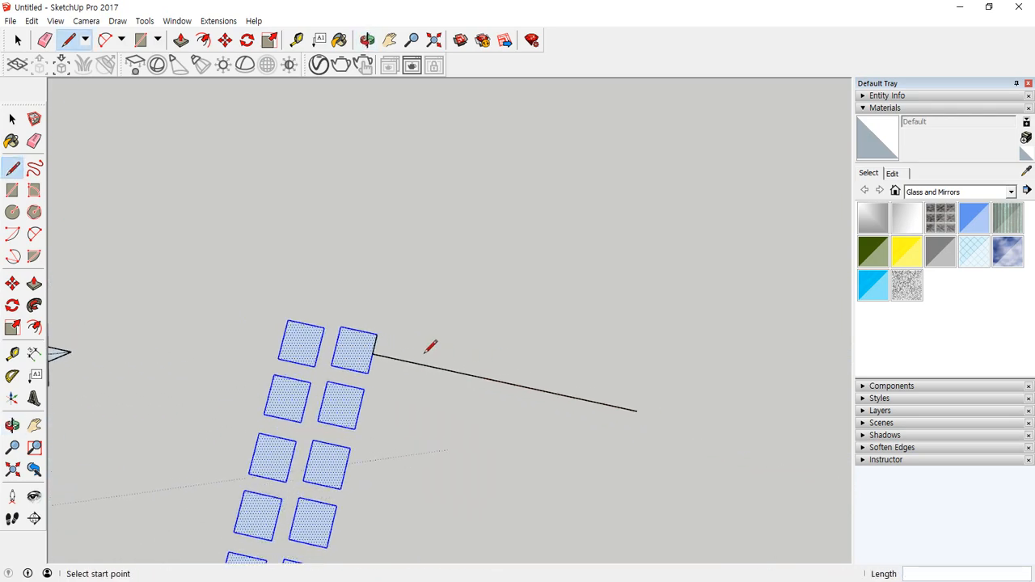
{"action": "key", "text": "space"}
{"action": "key", "text": "q"}
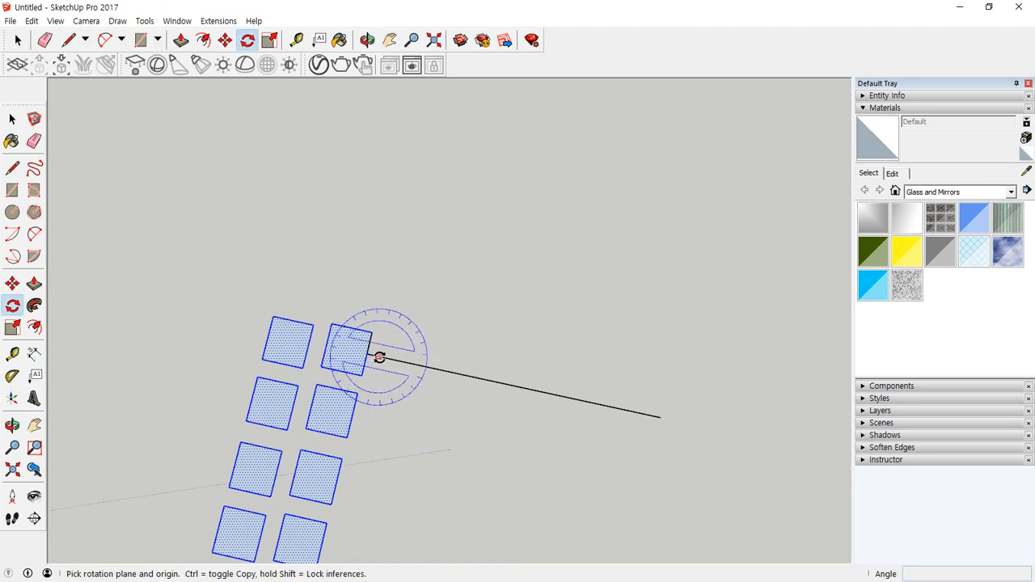
{"action": "left_click", "coordinate": [660, 418]}
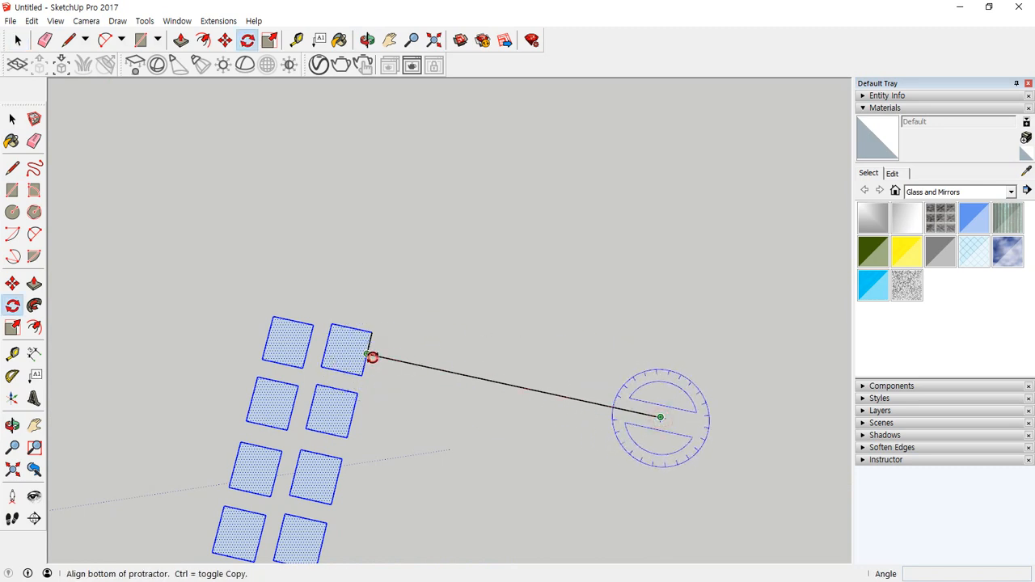
{"action": "left_click", "coordinate": [372, 357]}
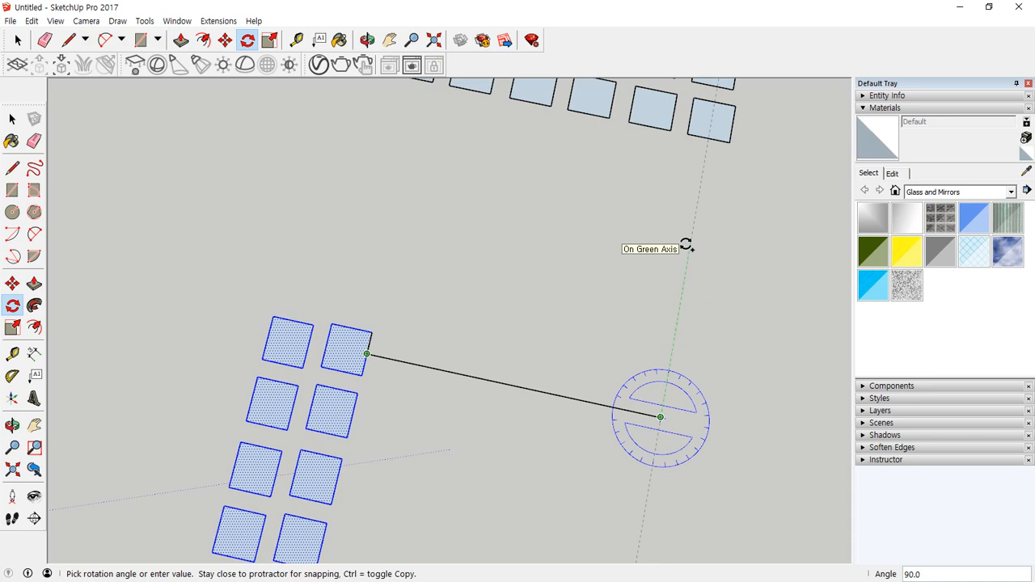
{"action": "left_click", "coordinate": [686, 245]}
{"action": "scroll", "coordinate": [663, 324], "scroll_direction": "down", "scroll_amount": 2}
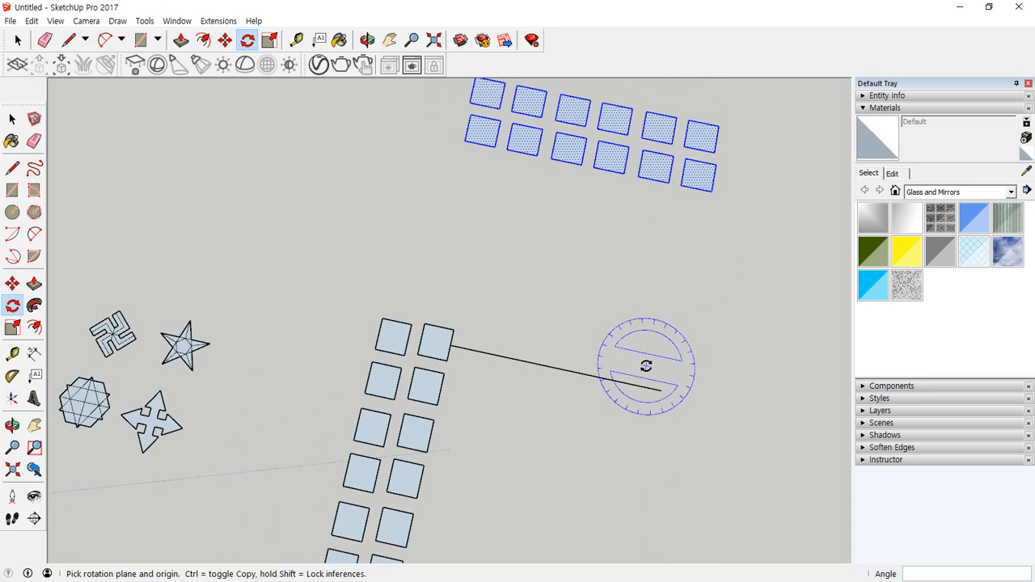
Make a copy of the 100 mm line rotated 90 degrees about its free end to meet the upper block of squares.
{"action": "key", "text": "space"}
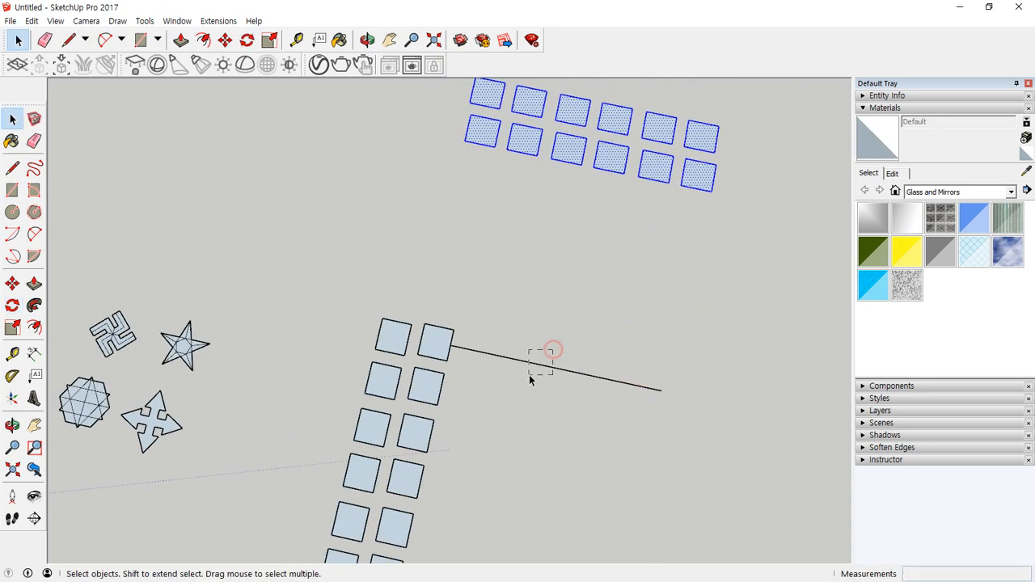
{"action": "left_click_drag", "start_coordinate": [574, 392], "coordinate": [575, 392]}
{"action": "left_click", "coordinate": [623, 382]}
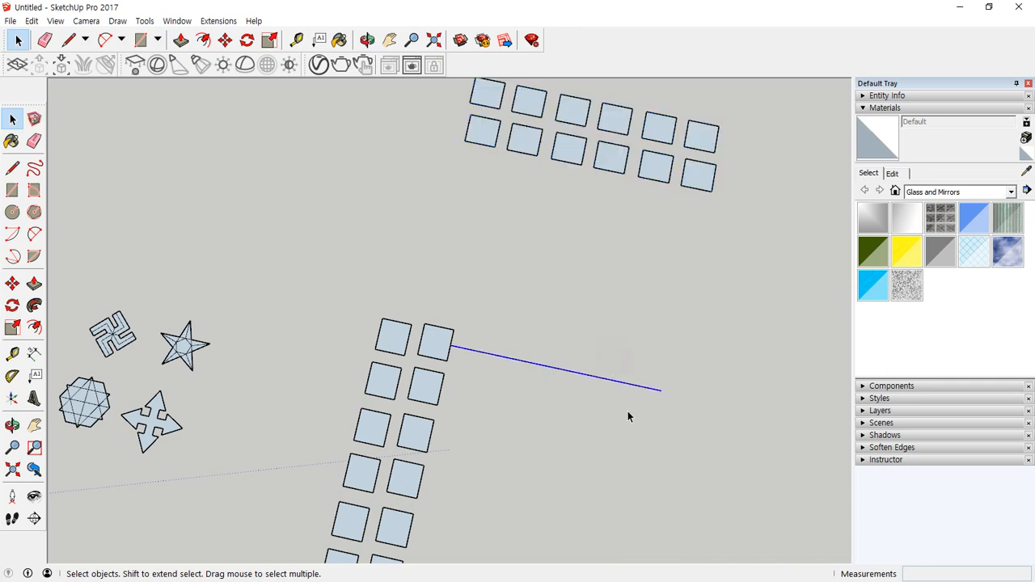
{"action": "key", "text": "q"}
{"action": "left_click", "coordinate": [661, 389]}
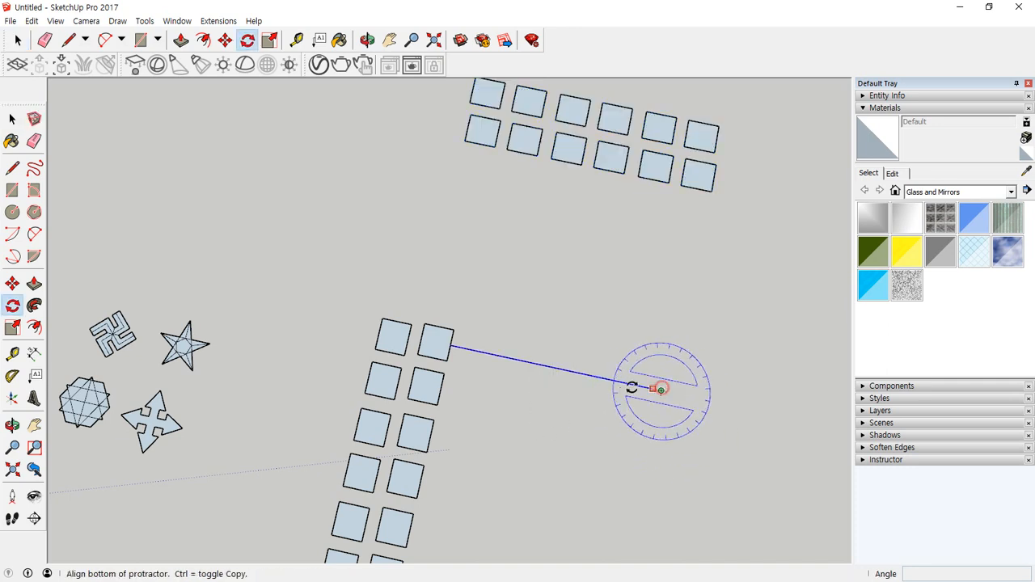
{"action": "key", "text": "ctrl"}
{"action": "left_click", "coordinate": [453, 348]}
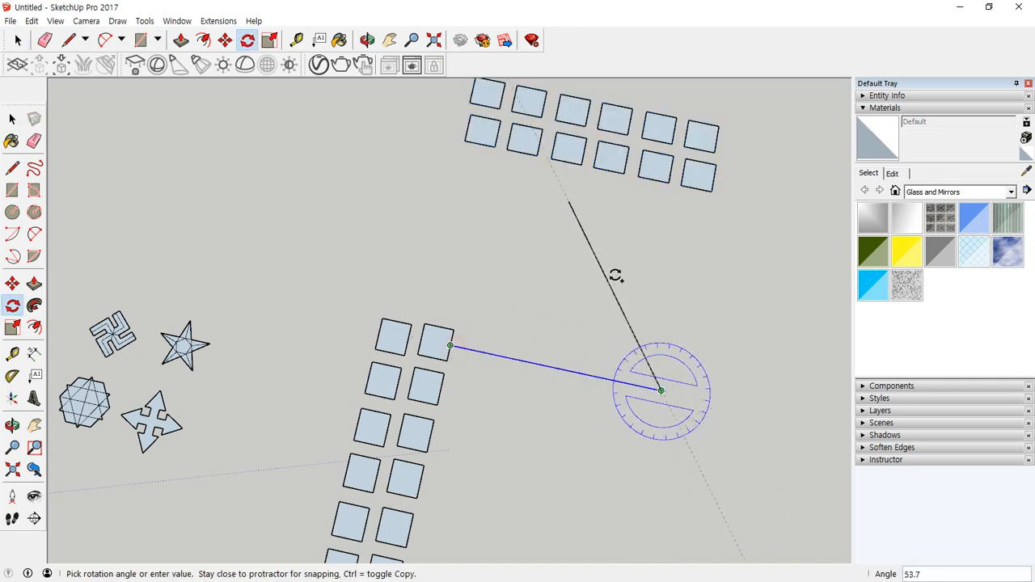
{"action": "left_click", "coordinate": [682, 266]}
Make a copy of the upper twelve squares and their line rotated 90 degrees clockwise about the lines' shared endpoint.
{"action": "key", "text": "space"}
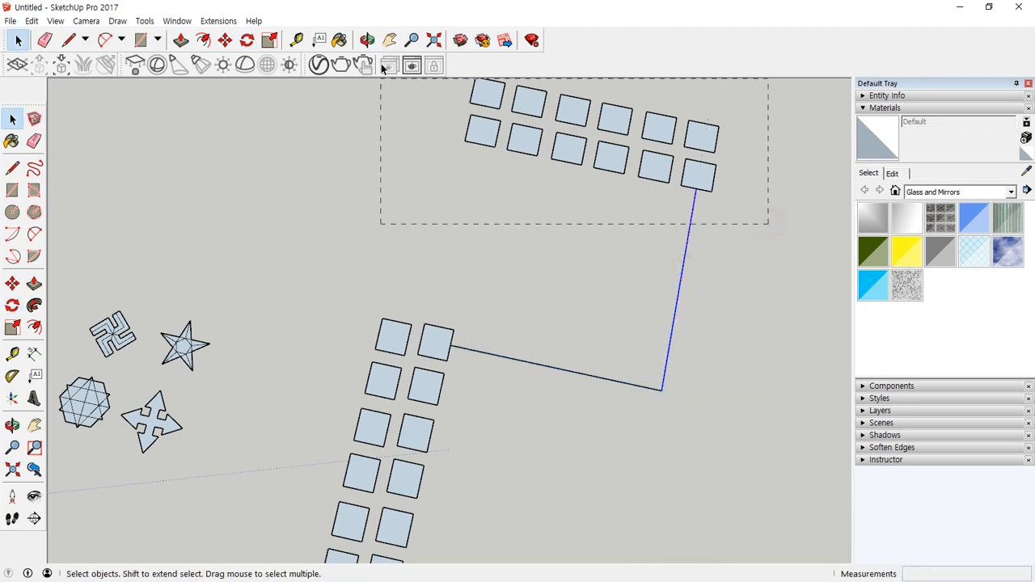
{"action": "left_click_drag", "start_coordinate": [384, 69], "coordinate": [385, 70]}
{"action": "scroll", "coordinate": [513, 246], "scroll_direction": "down", "scroll_amount": 1}
{"action": "key", "text": "q"}
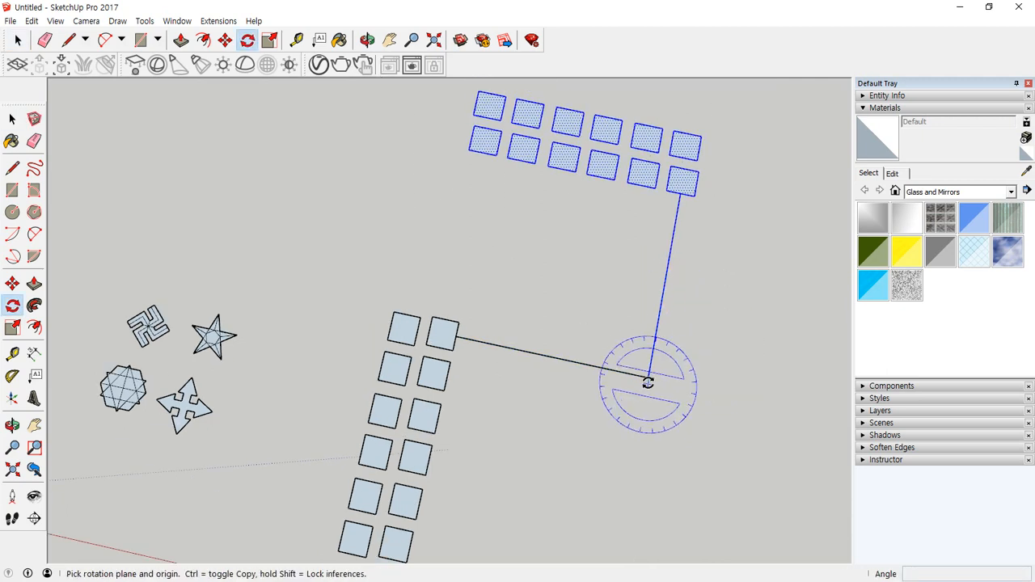
{"action": "left_click", "coordinate": [648, 377]}
{"action": "left_click", "coordinate": [680, 196]}
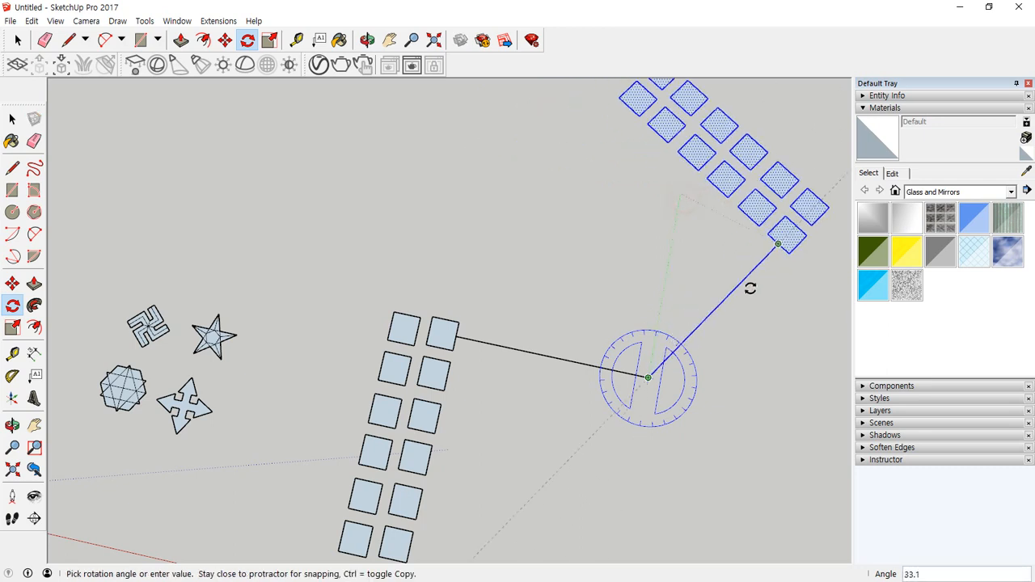
{"action": "left_click", "coordinate": [736, 401]}
Make a copy of the upper twelve squares and their line rotated 180 degrees about the lines' shared endpoint.
{"action": "key", "text": "space"}
{"action": "left_click_drag", "start_coordinate": [774, 247], "coordinate": [404, 97]}
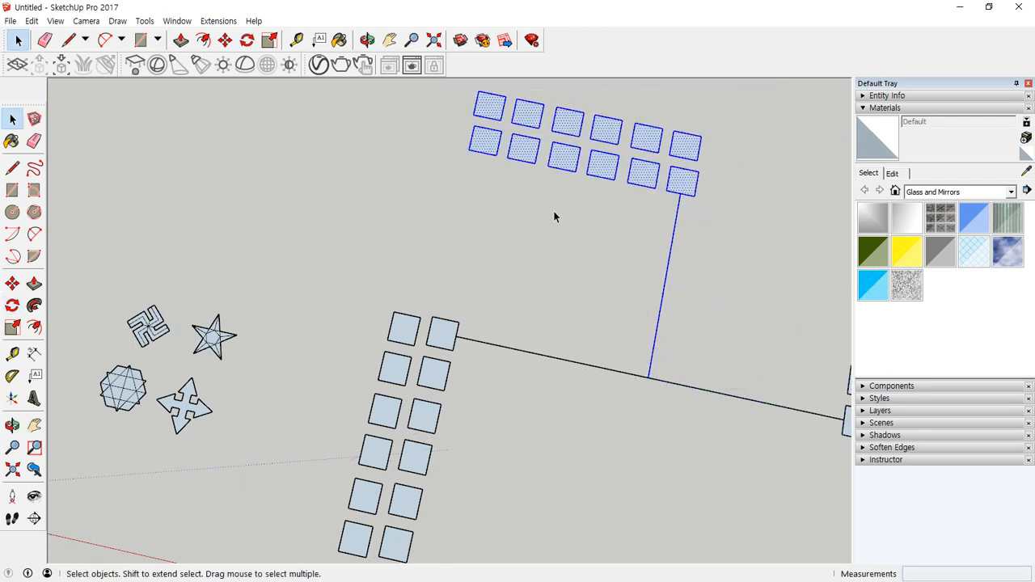
{"action": "key", "text": "q"}
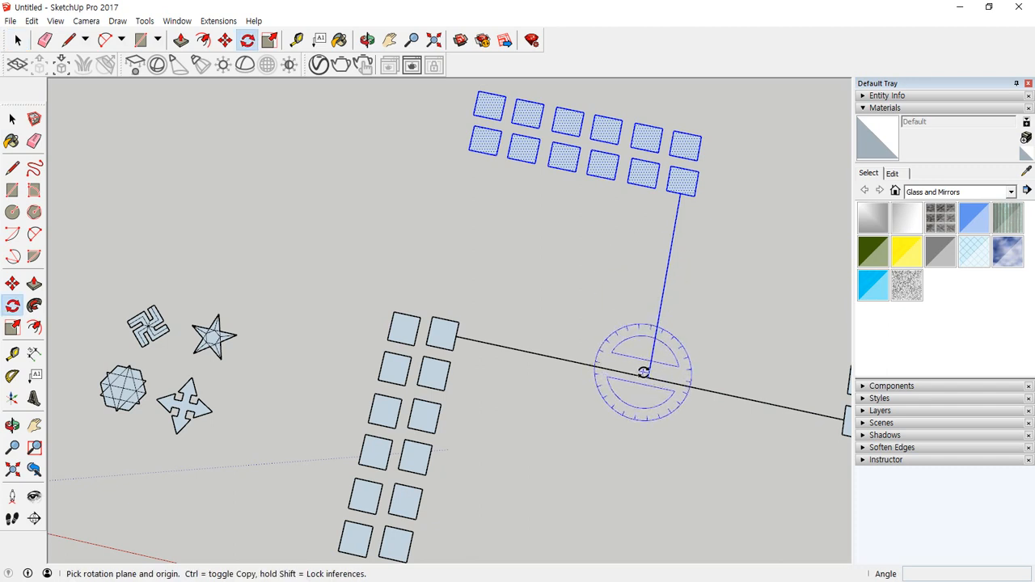
{"action": "left_click", "coordinate": [648, 378]}
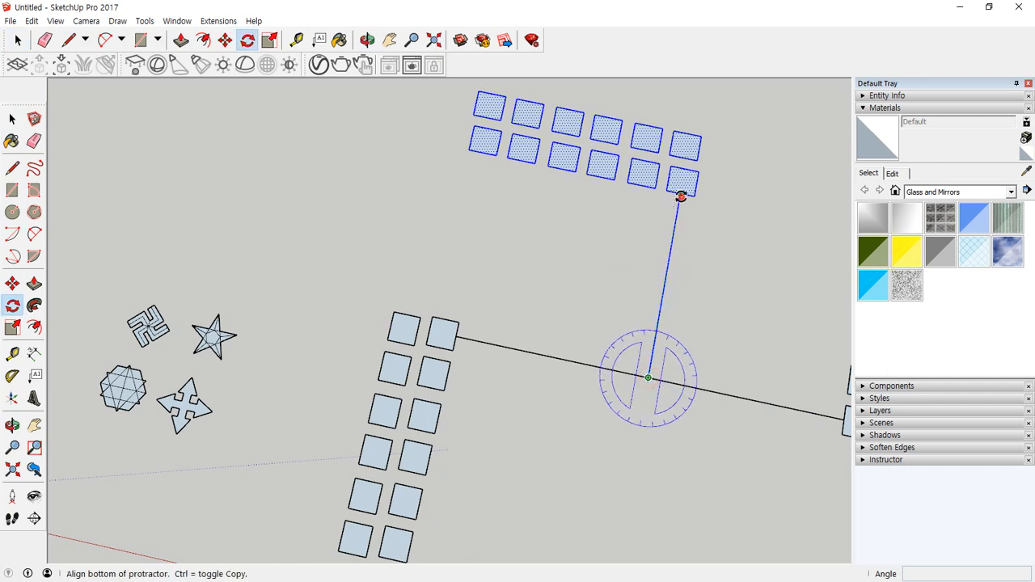
{"action": "left_click", "coordinate": [681, 194]}
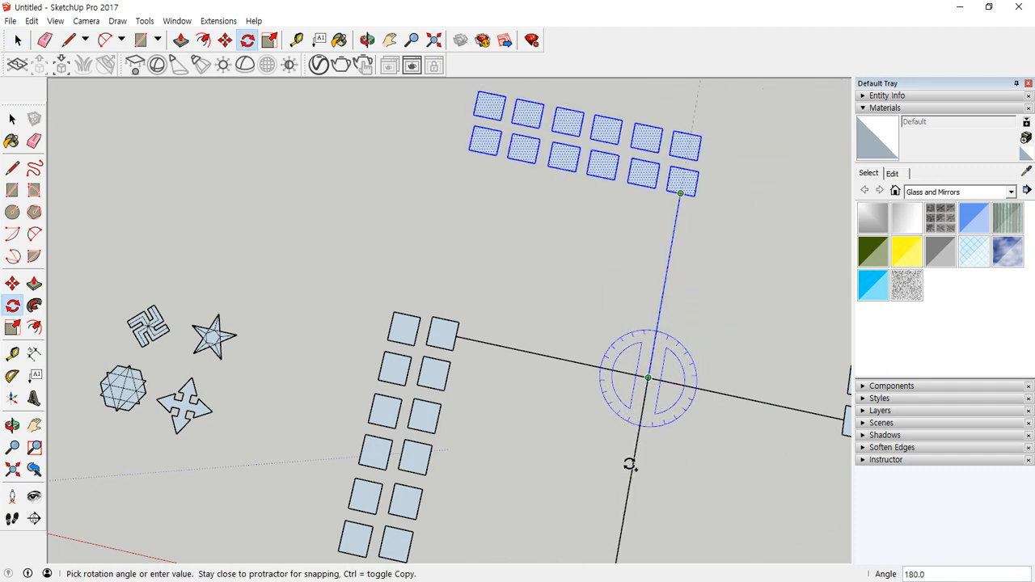
{"action": "left_click", "coordinate": [631, 464]}
{"action": "middle_click_drag", "start_coordinate": [628, 462], "coordinate": [345, 435]}
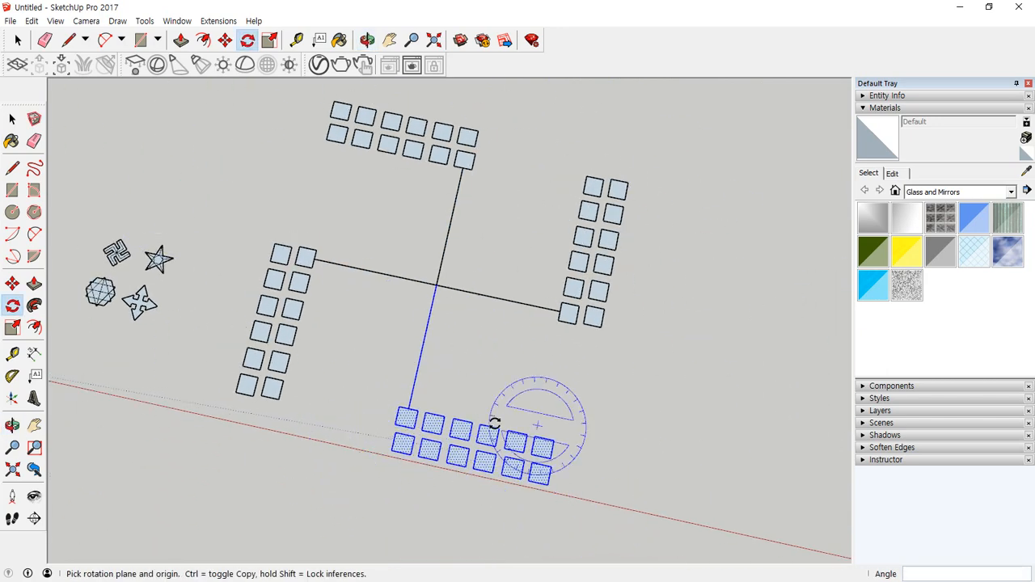
{"action": "left_click", "coordinate": [578, 371]}
{"action": "key", "text": "Escape"}
{"action": "key", "text": "space"}
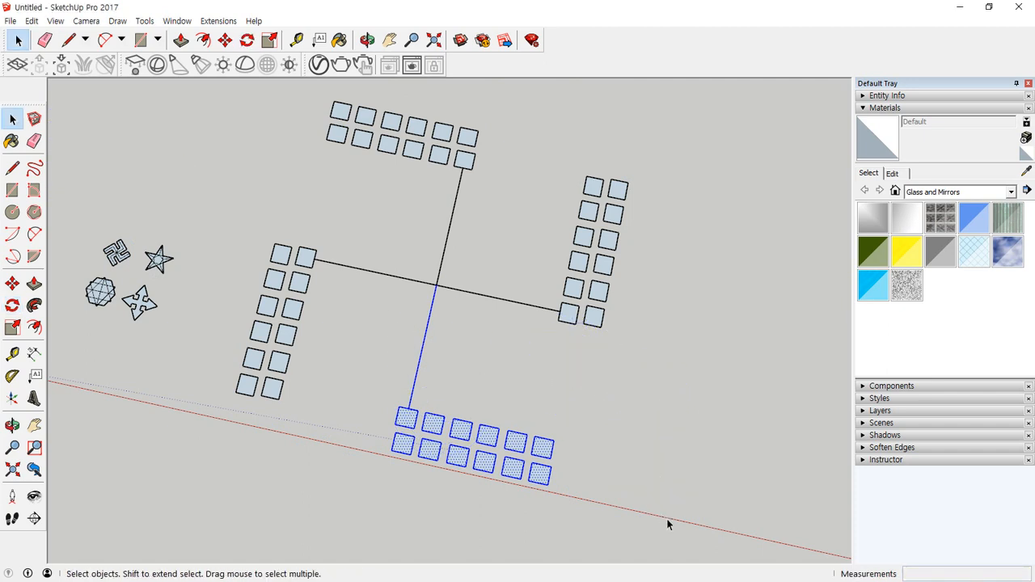
Delete the four blocks of squares with their connecting lines and the four practice figures beside them.
{"action": "left_click_drag", "start_coordinate": [216, 95], "coordinate": [217, 96]}
{"action": "key", "text": "Delete"}
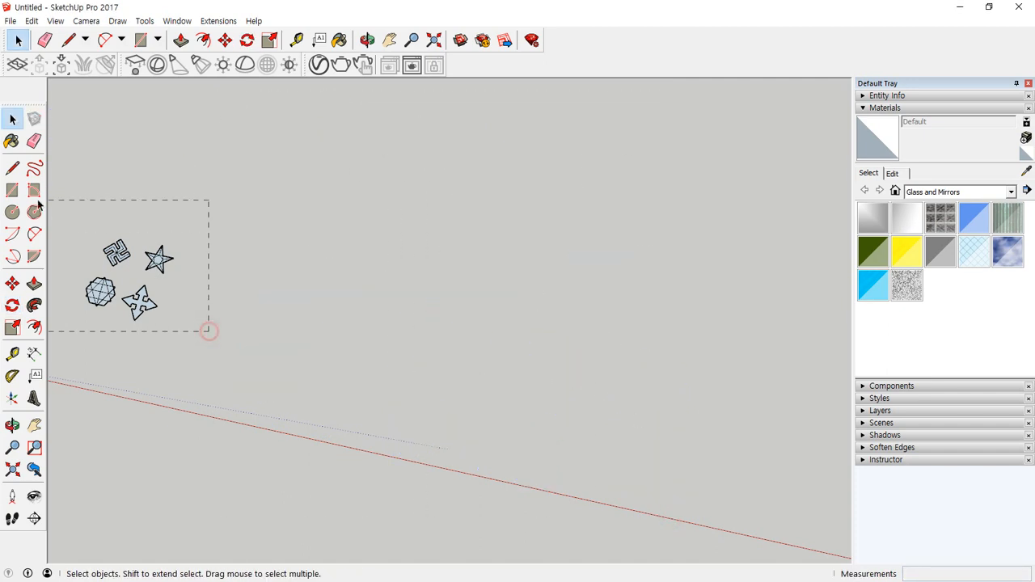
{"action": "left_click_drag", "start_coordinate": [38, 206], "coordinate": [39, 207]}
{"action": "key", "text": "Delete"}
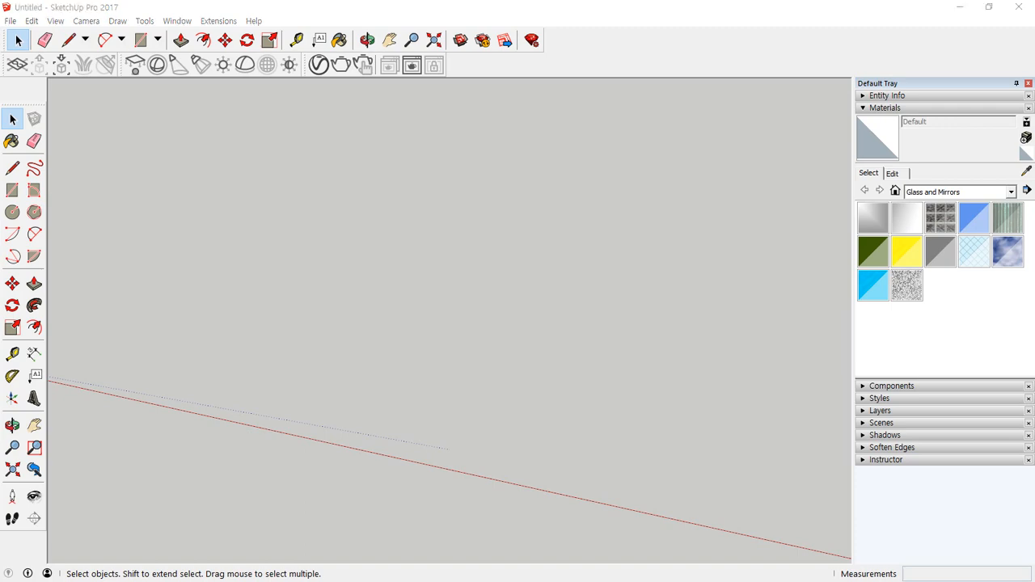
Switch to the web browser's reference drawing and examine the dimensions and angles of the pinwheel figure.
{"action": "left_click_drag", "start_coordinate": [0, 148], "coordinate": [446, 61]}
{"action": "scroll", "coordinate": [327, 447], "scroll_direction": "down", "scroll_amount": 5}
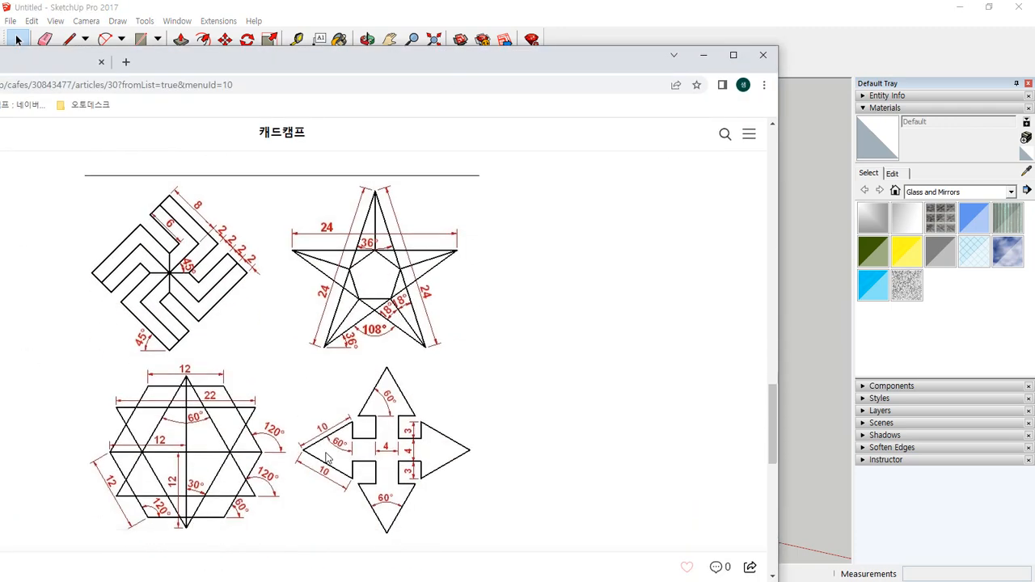
{"action": "scroll", "coordinate": [183, 319], "scroll_direction": "up", "scroll_amount": 1}
{"action": "mouse_move", "coordinate": [89, 324]}
{"action": "left_mouse_down"}
{"action": "mouse_move", "coordinate": [273, 256]}
{"action": "mouse_move", "coordinate": [154, 354]}
{"action": "mouse_move", "coordinate": [130, 357]}
{"action": "mouse_move", "coordinate": [235, 334]}
{"action": "mouse_move", "coordinate": [132, 157]}
{"action": "mouse_move", "coordinate": [79, 202]}
{"action": "left_mouse_up"}
{"action": "key", "text": "Escape"}
{"action": "mouse_move", "coordinate": [429, 64]}
{"action": "left_mouse_down"}
{"action": "mouse_move", "coordinate": [0, 76]}
{"action": "mouse_move", "coordinate": [0, 57]}
{"action": "left_mouse_up"}
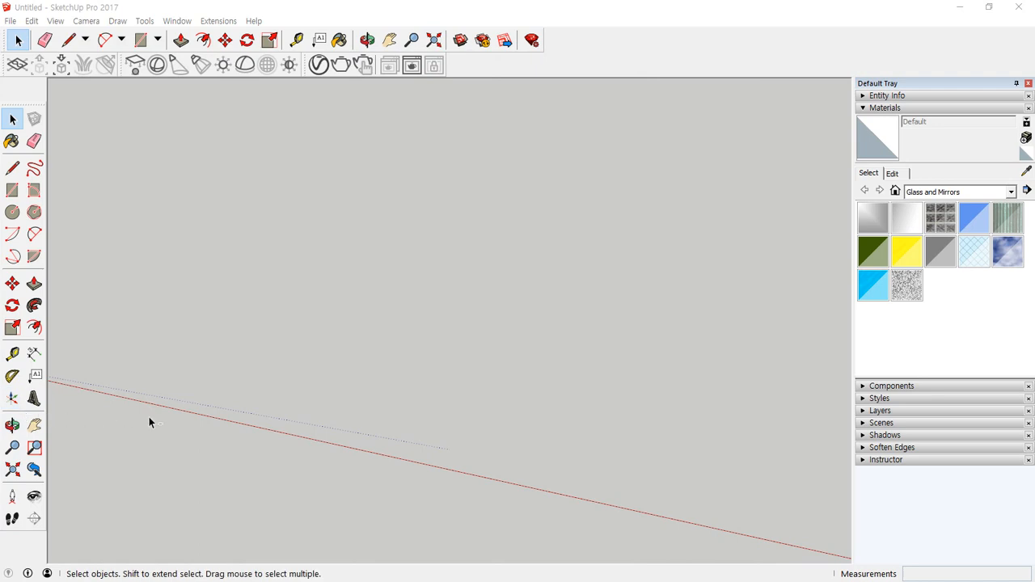
In SketchUp, draw a 16 by 16 mm square on the ground plane near the axes' origin.
{"action": "middle_click_drag", "start_coordinate": [254, 327], "coordinate": [303, 350]}
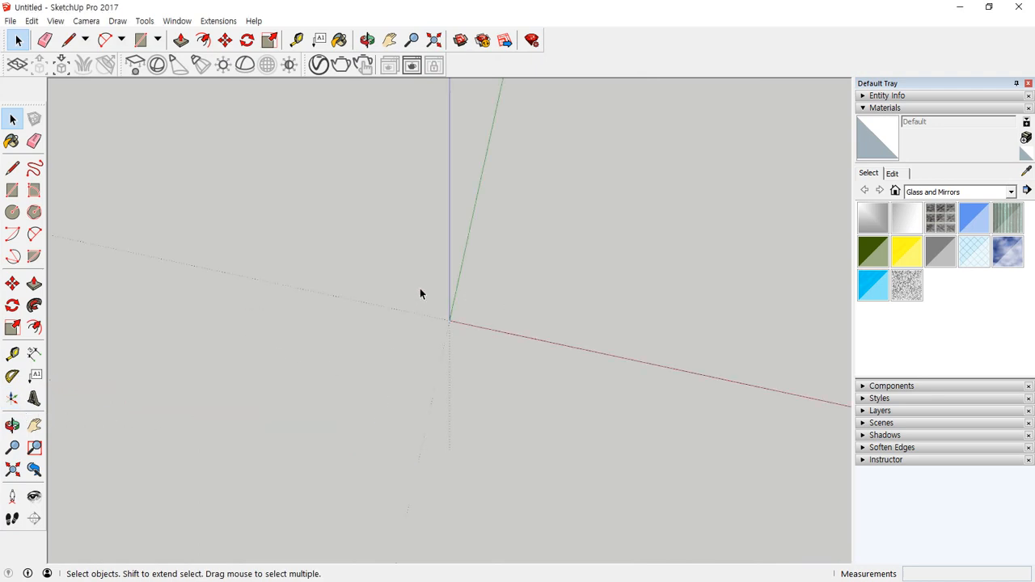
{"action": "middle_click_drag", "start_coordinate": [420, 287], "coordinate": [238, 404], "text": "shift"}
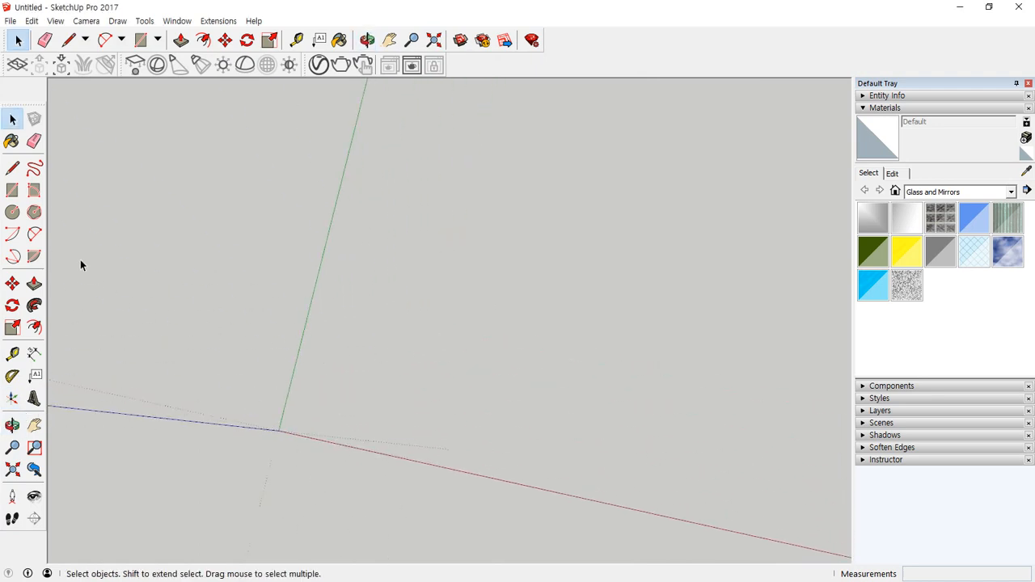
{"action": "left_click", "coordinate": [12, 190]}
{"action": "left_click", "coordinate": [348, 408]}
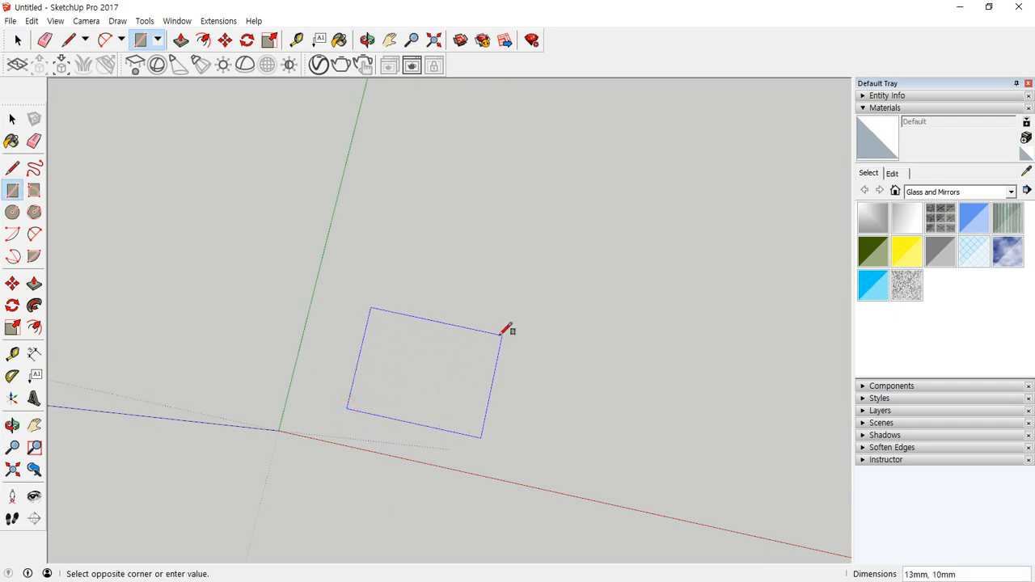
{"action": "type", "text": "16,16"}
{"action": "key", "text": "Return"}
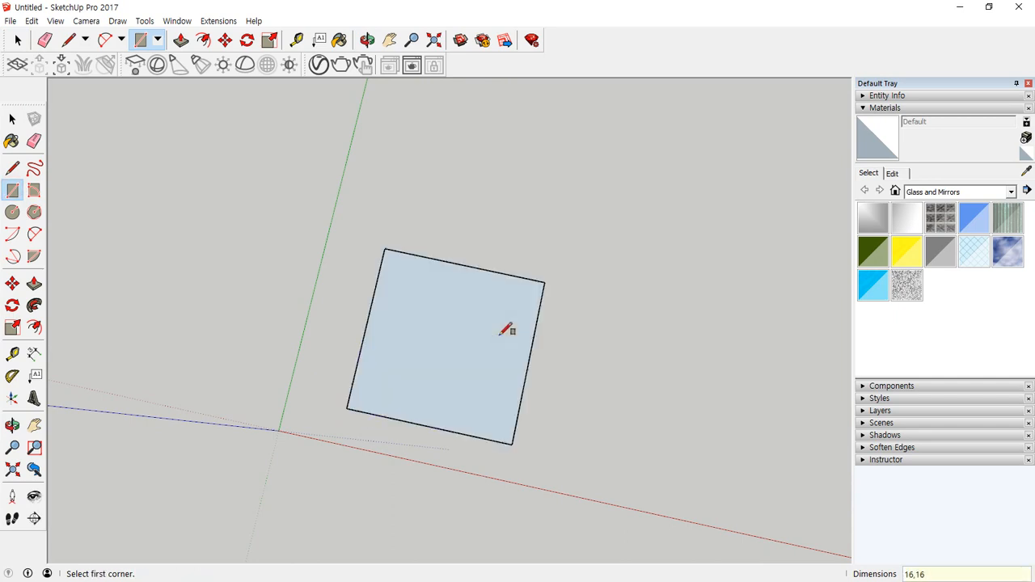
Rotate the whole square 45 degrees counterclockwise about its lower-left corner.
{"action": "scroll", "coordinate": [506, 330], "scroll_direction": "up", "scroll_amount": 2}
{"action": "key", "text": "space"}
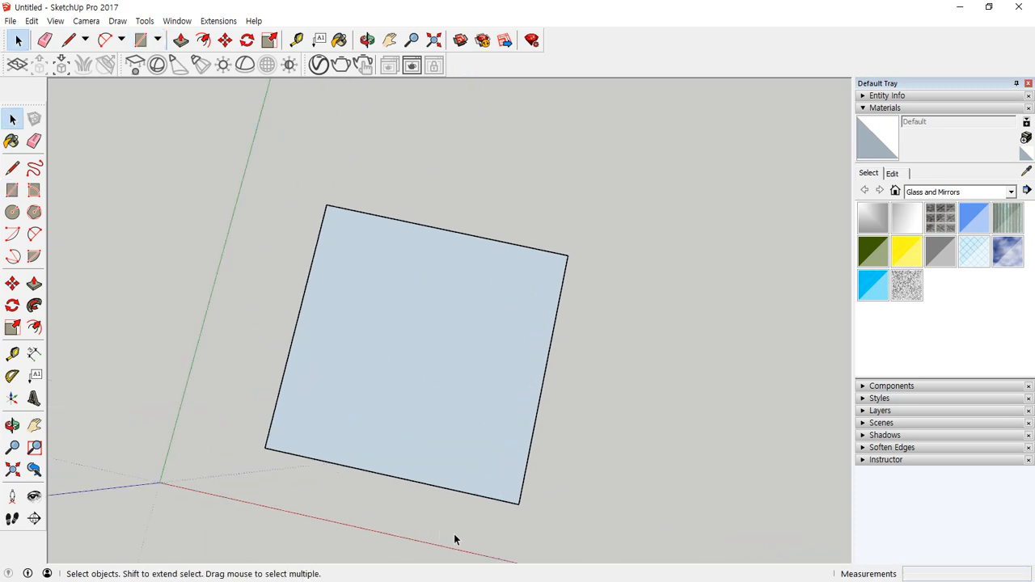
{"action": "left_click_drag", "start_coordinate": [242, 194], "coordinate": [210, 280]}
{"action": "key", "text": "a"}
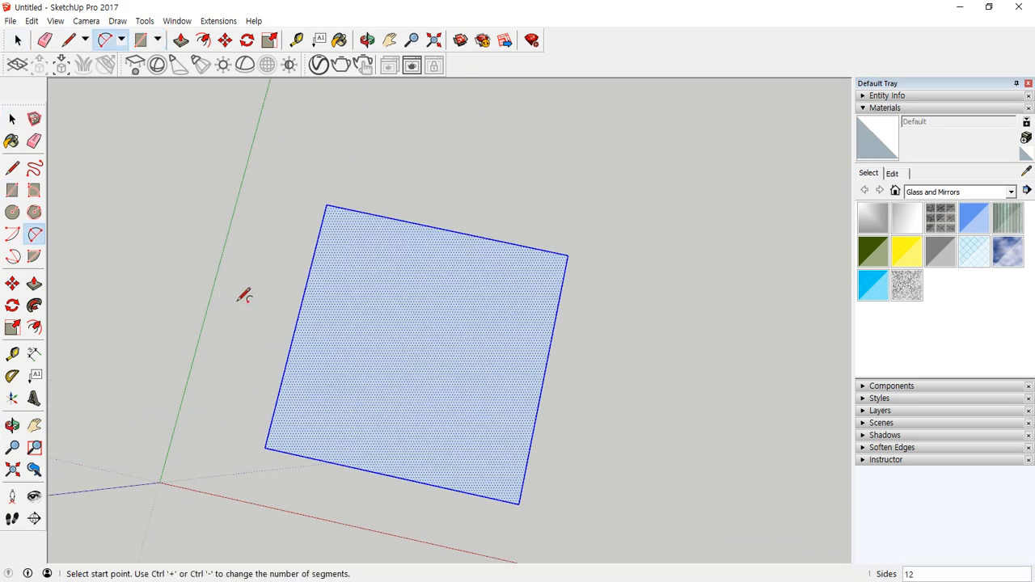
{"action": "key", "text": "q"}
{"action": "left_click", "coordinate": [265, 448]}
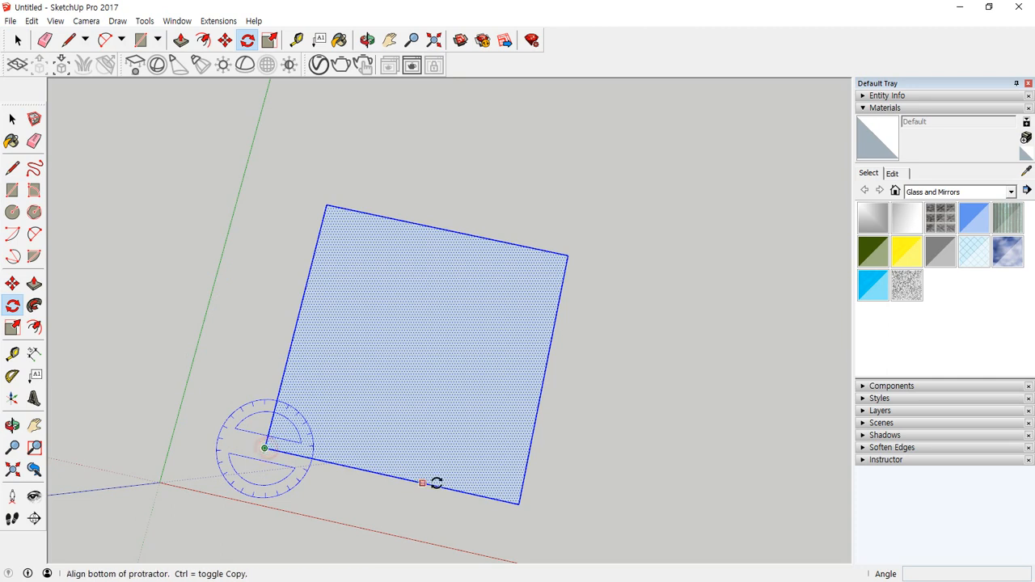
{"action": "left_click", "coordinate": [522, 507]}
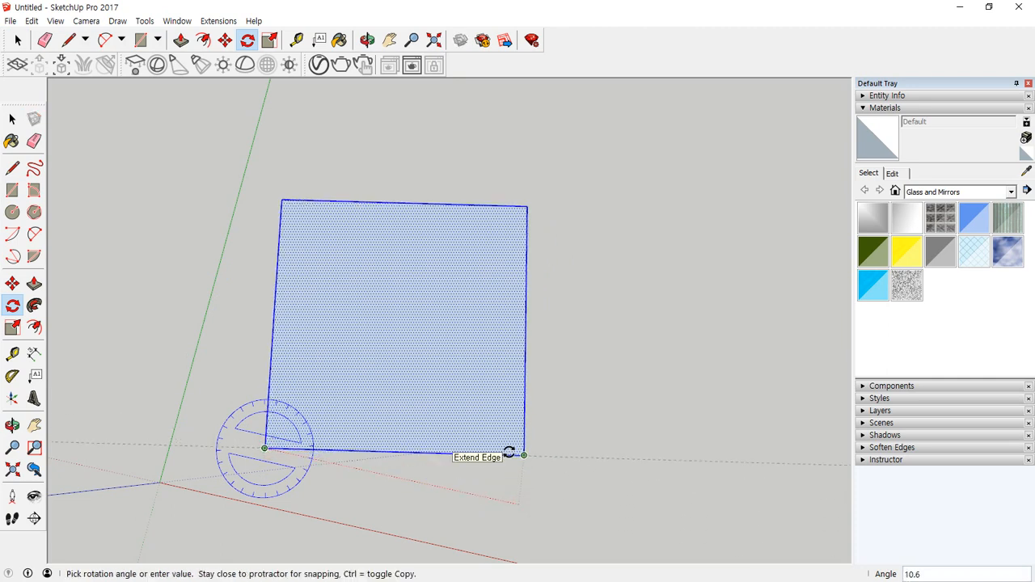
{"action": "key", "text": "Return"}
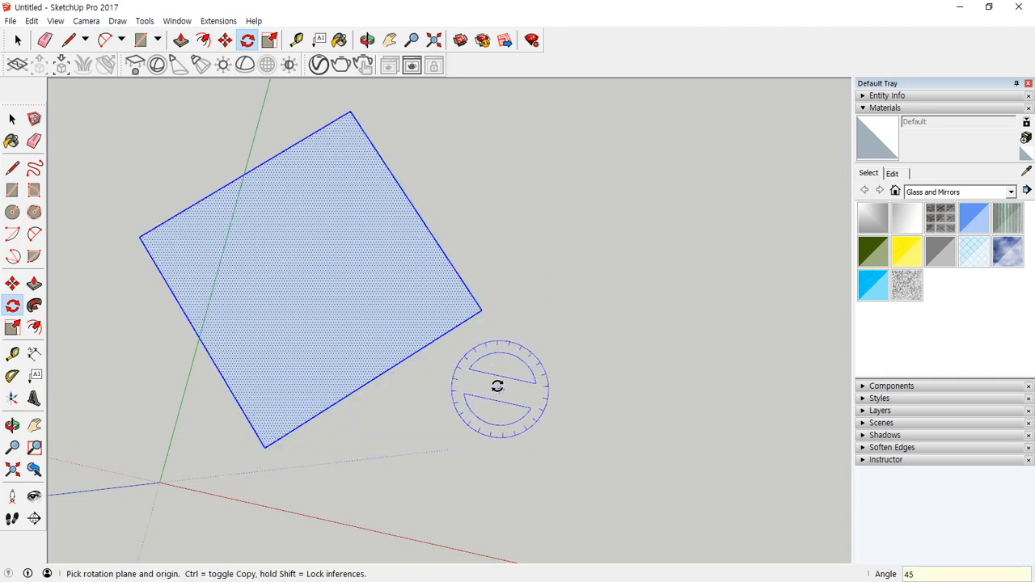
Move the rotated square about 8 mm along the red axis, away from the green axis.
{"action": "key", "text": "m"}
{"action": "left_click", "coordinate": [265, 451]}
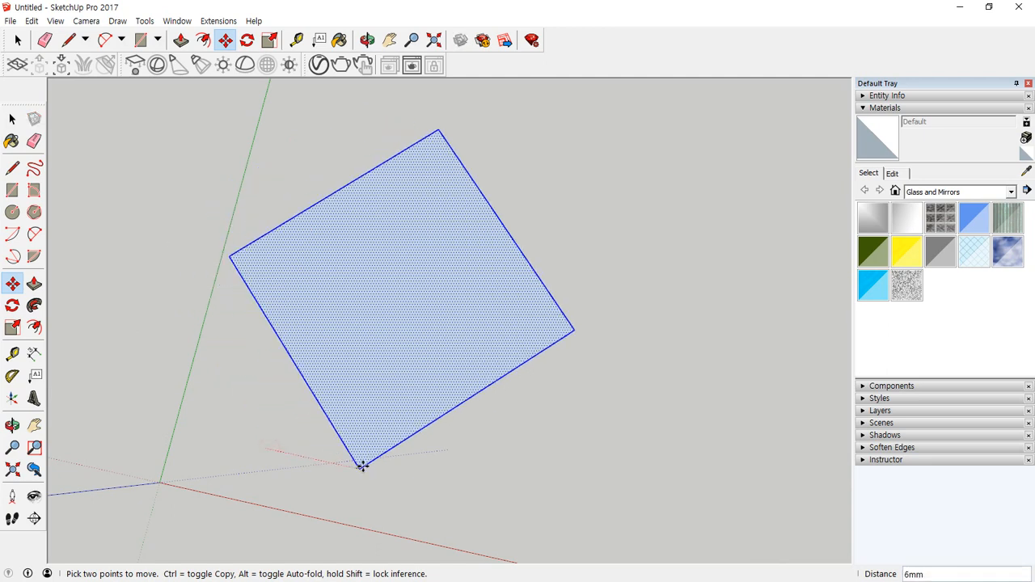
{"action": "left_click", "coordinate": [394, 473]}
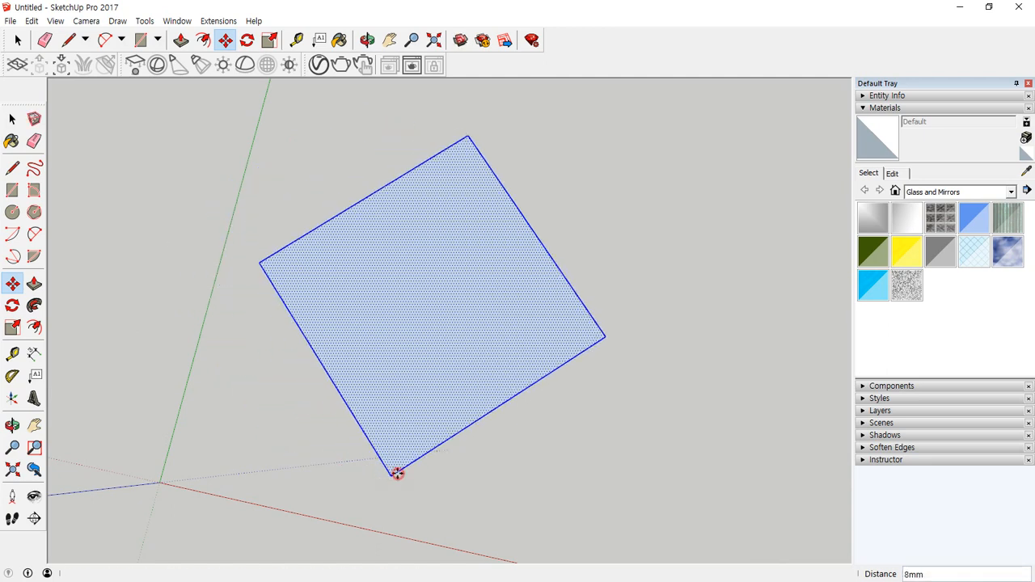
Draw two crossing lines between the midpoints of opposite edges to divide the square into four quarters.
{"action": "key", "text": "l"}
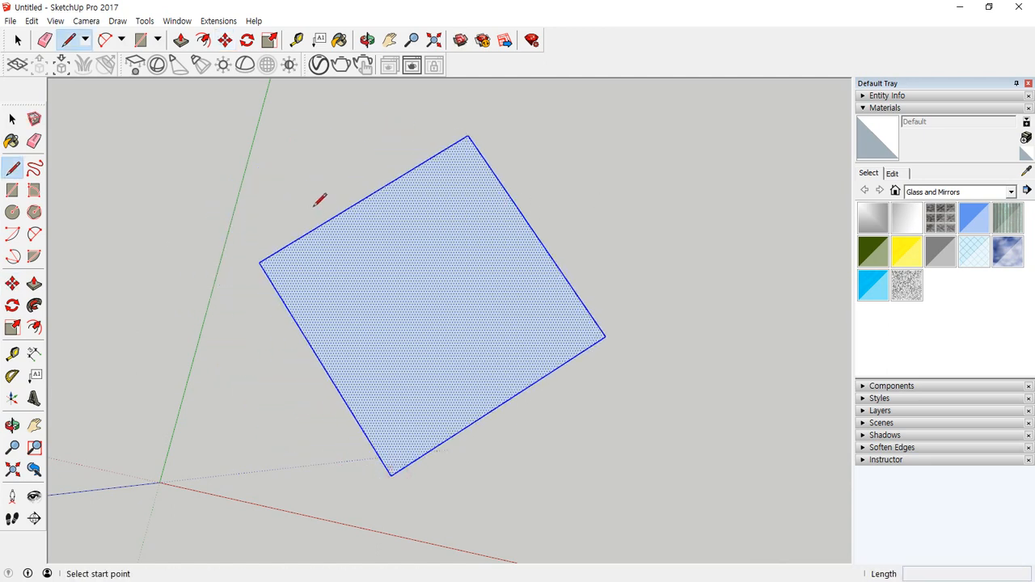
{"action": "left_click", "coordinate": [534, 234]}
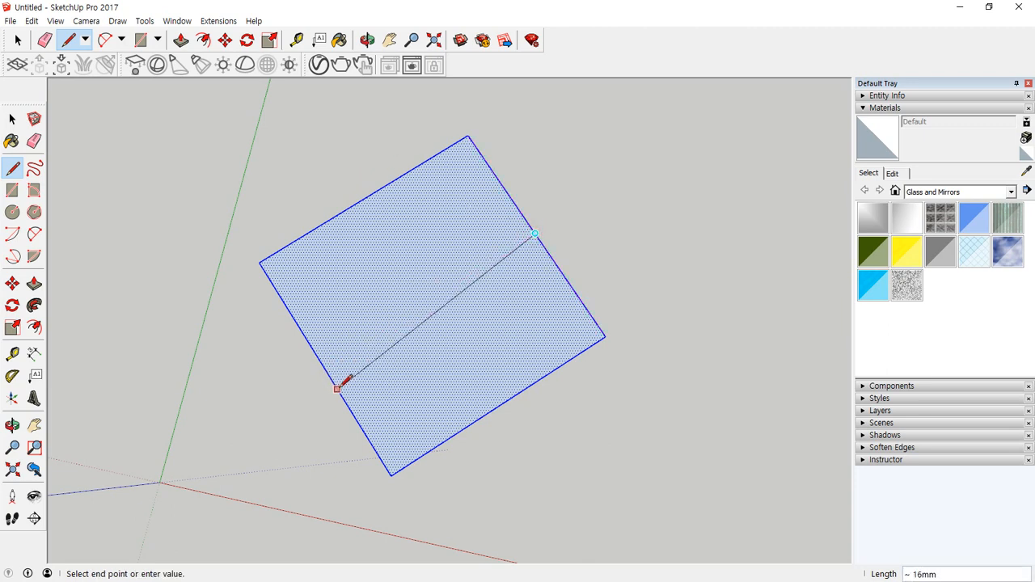
{"action": "left_click", "coordinate": [323, 366]}
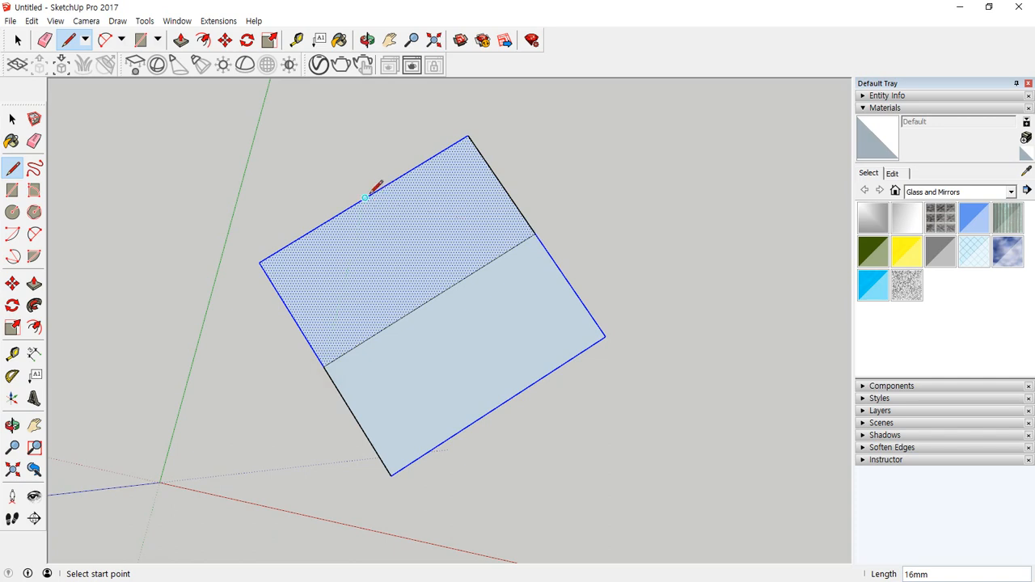
{"action": "left_click", "coordinate": [366, 197]}
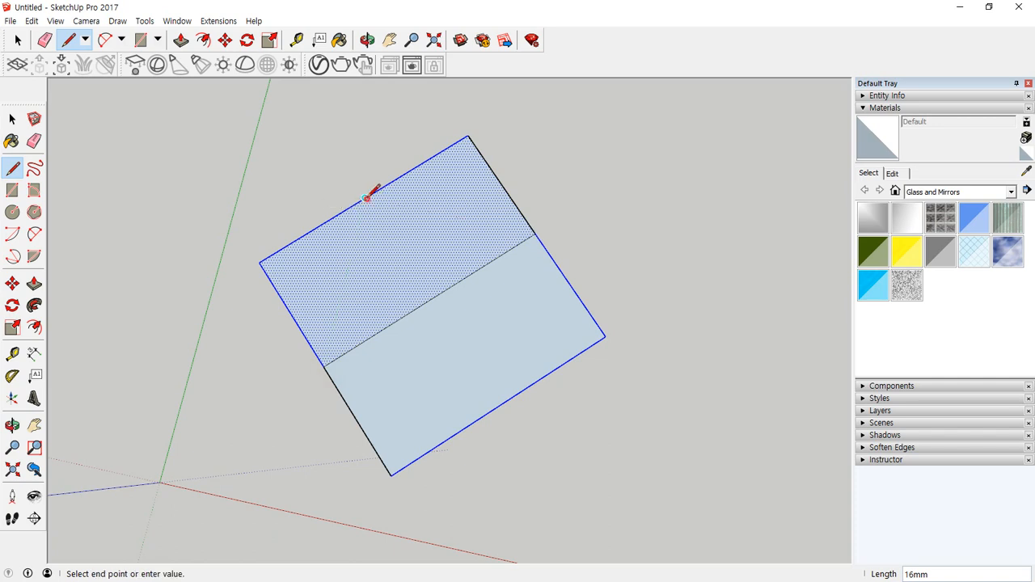
{"action": "left_click", "coordinate": [499, 404]}
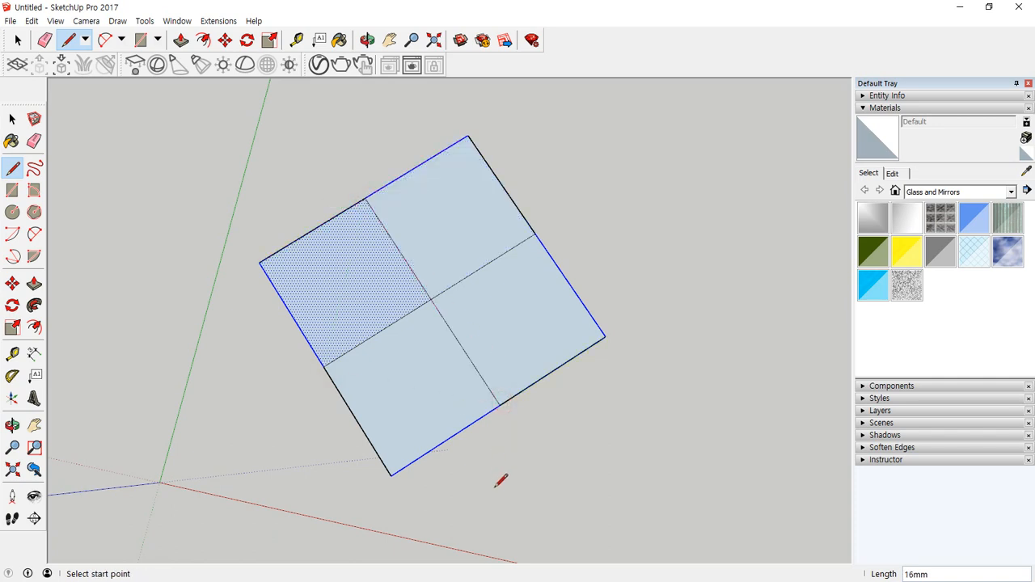
Copy the outer half-edge of the square's lower-right quarter 2 mm inward along the adjacent side.
{"action": "key", "text": "space"}
{"action": "left_click", "coordinate": [569, 359]}
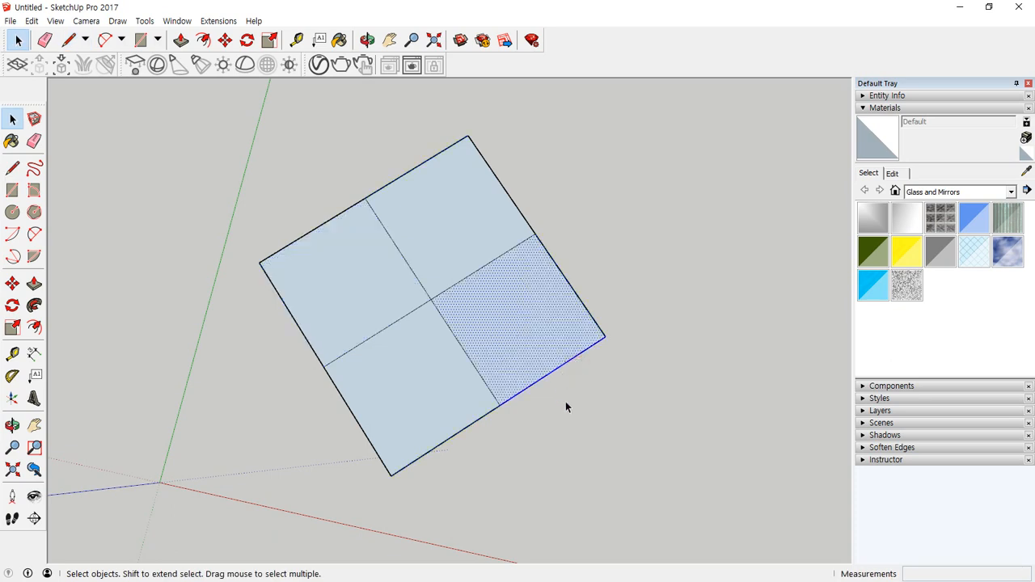
{"action": "left_click", "coordinate": [566, 401]}
{"action": "left_click", "coordinate": [569, 361]}
{"action": "scroll", "coordinate": [597, 342], "scroll_direction": "up", "scroll_amount": 5}
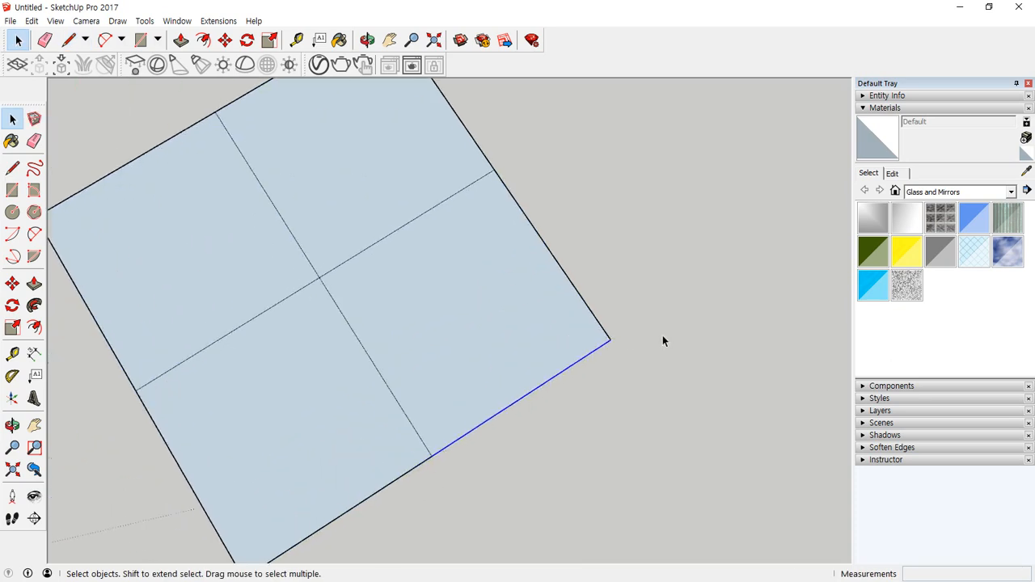
{"action": "key", "text": "m"}
{"action": "left_click", "coordinate": [594, 343]}
{"action": "key", "text": "ctrl"}
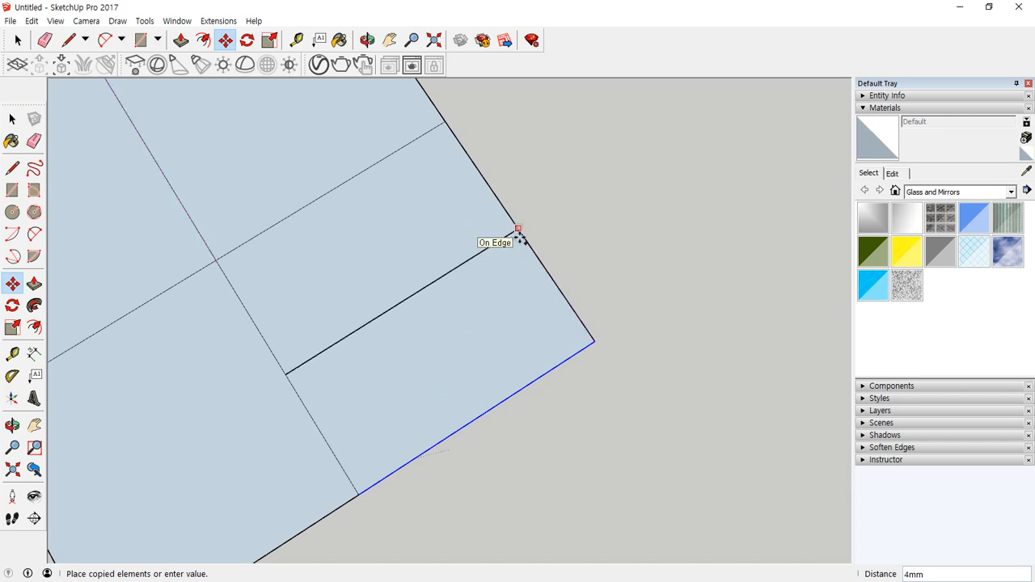
{"action": "key", "text": "Return"}
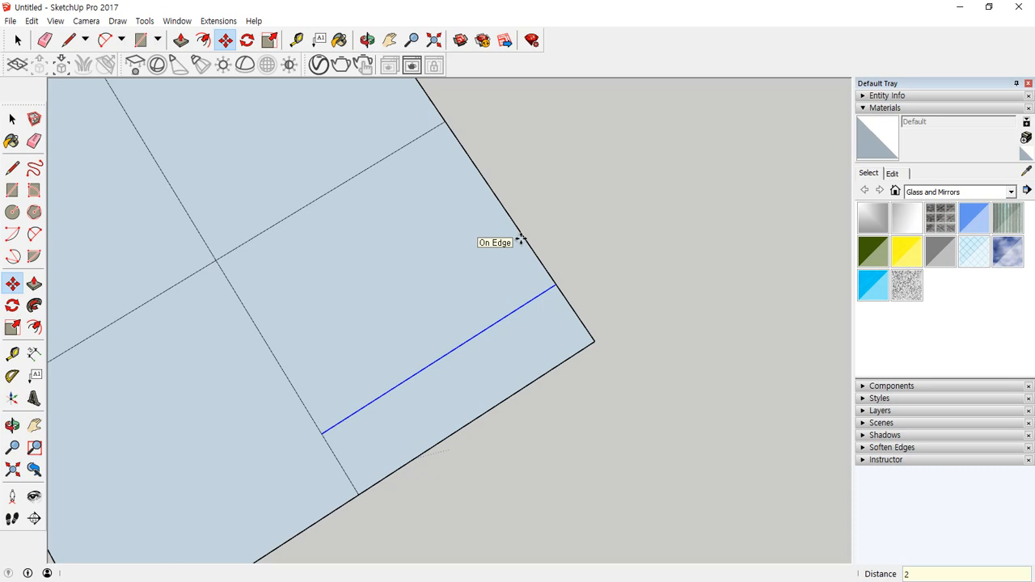
Make two more copies of the line farther inward at 2 mm spacing, dividing the quarter into four equal strips.
{"action": "left_click", "coordinate": [555, 285]}
{"action": "key", "text": "ctrl"}
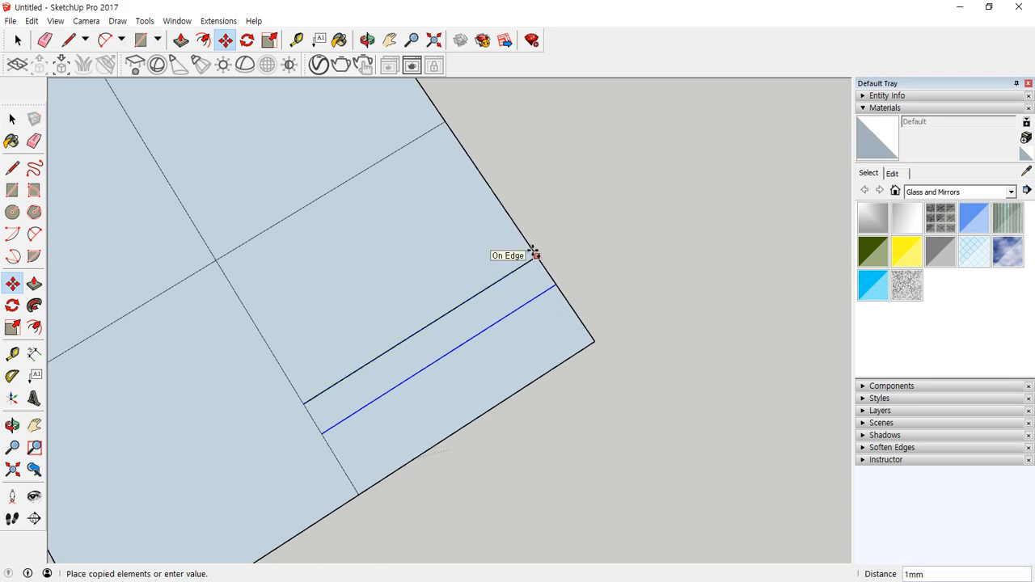
{"action": "type", "text": "2"}
{"action": "key", "text": "Return"}
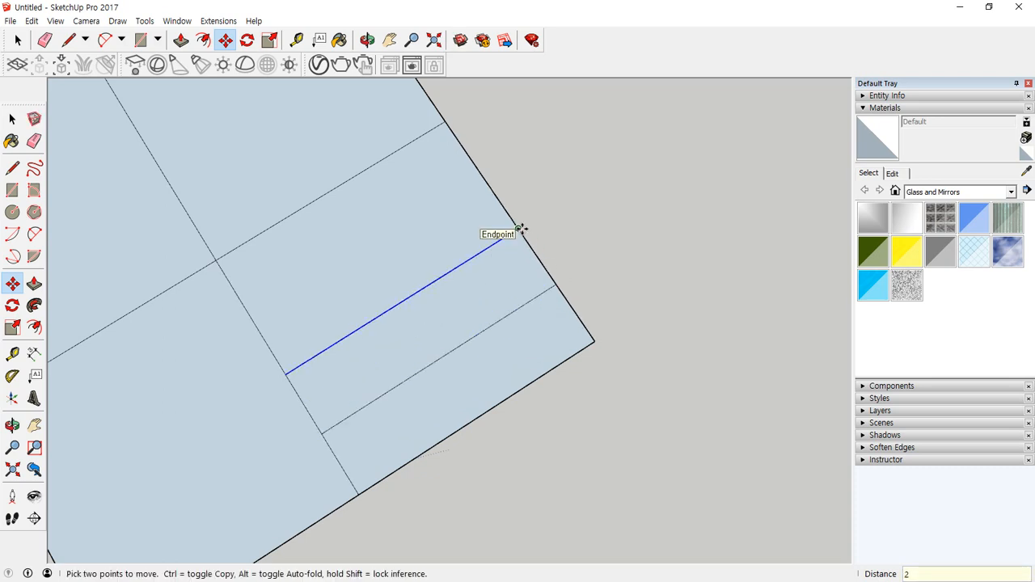
{"action": "left_click", "coordinate": [518, 227]}
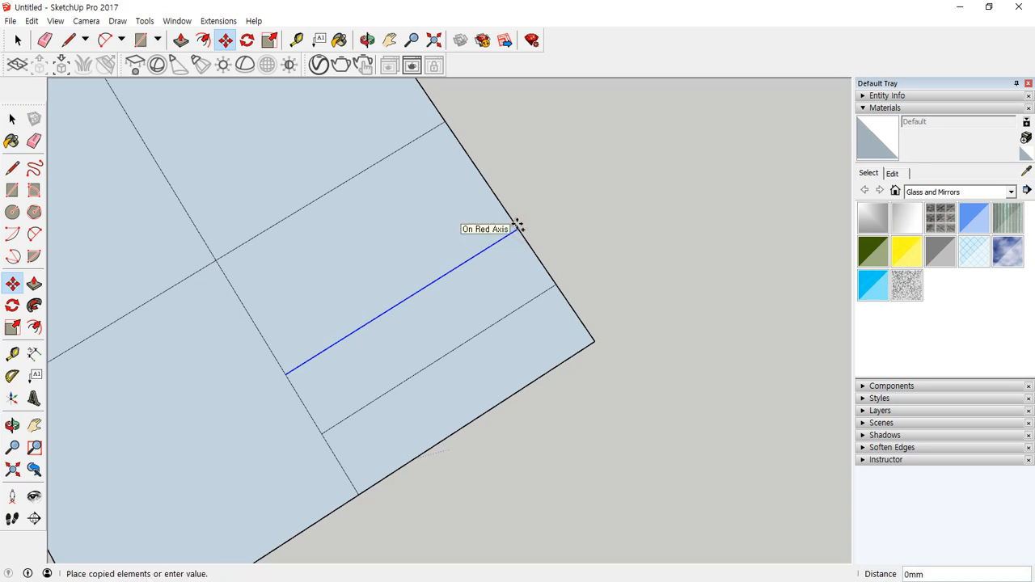
{"action": "left_click", "coordinate": [491, 183]}
{"action": "key", "text": "space"}
{"action": "left_click", "coordinate": [638, 289]}
Rotate-copy the three strip lines 90 degrees about the square's centre into the upper quarter.
{"action": "scroll", "coordinate": [639, 295], "scroll_direction": "down", "scroll_amount": 2}
{"action": "middle_click_drag", "start_coordinate": [638, 298], "coordinate": [611, 320]}
{"action": "left_click_drag", "start_coordinate": [478, 327], "coordinate": [432, 378]}
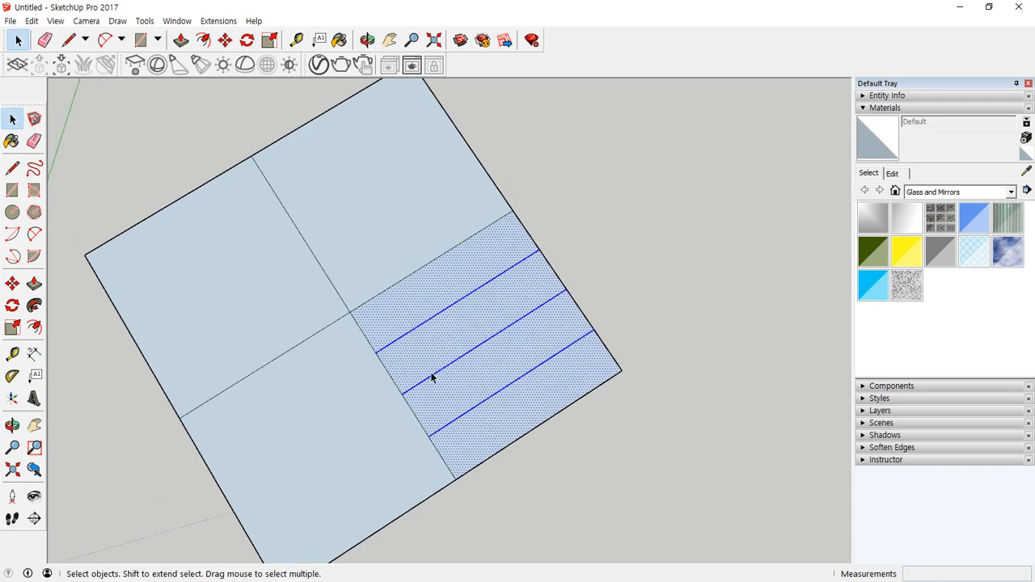
{"action": "key", "text": "q"}
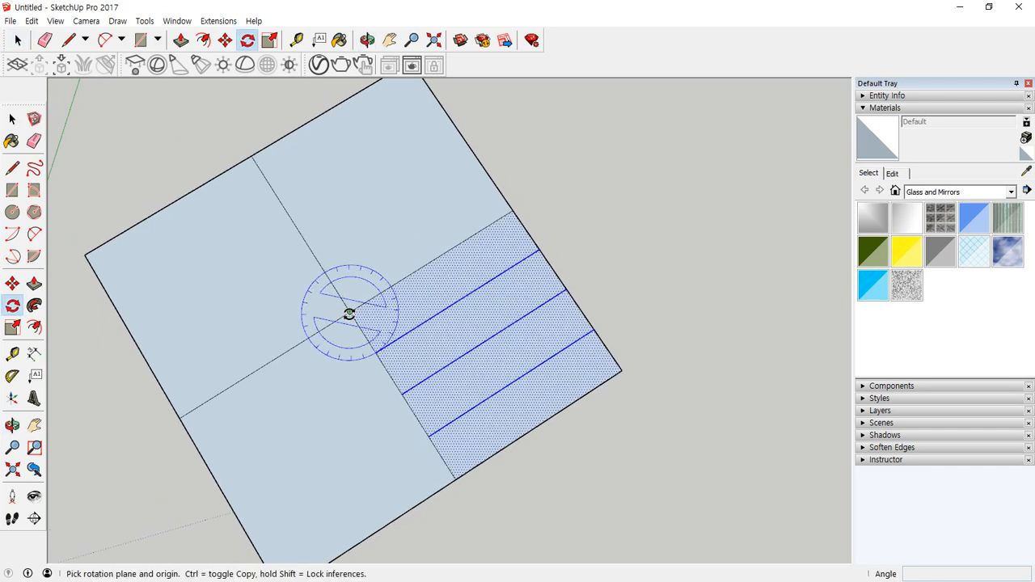
{"action": "left_click", "coordinate": [349, 311]}
{"action": "left_click", "coordinate": [455, 480]}
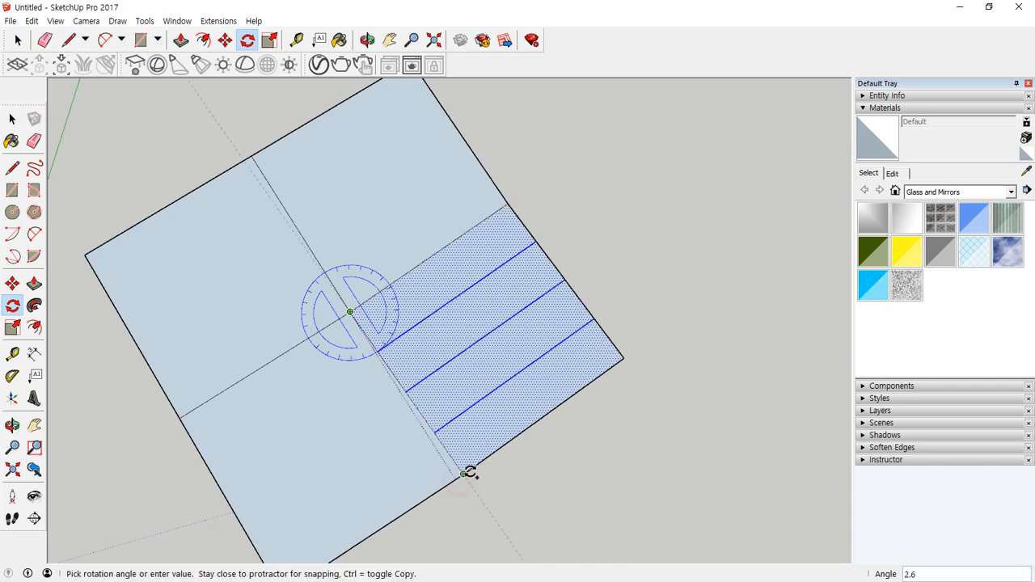
{"action": "left_click", "coordinate": [477, 242]}
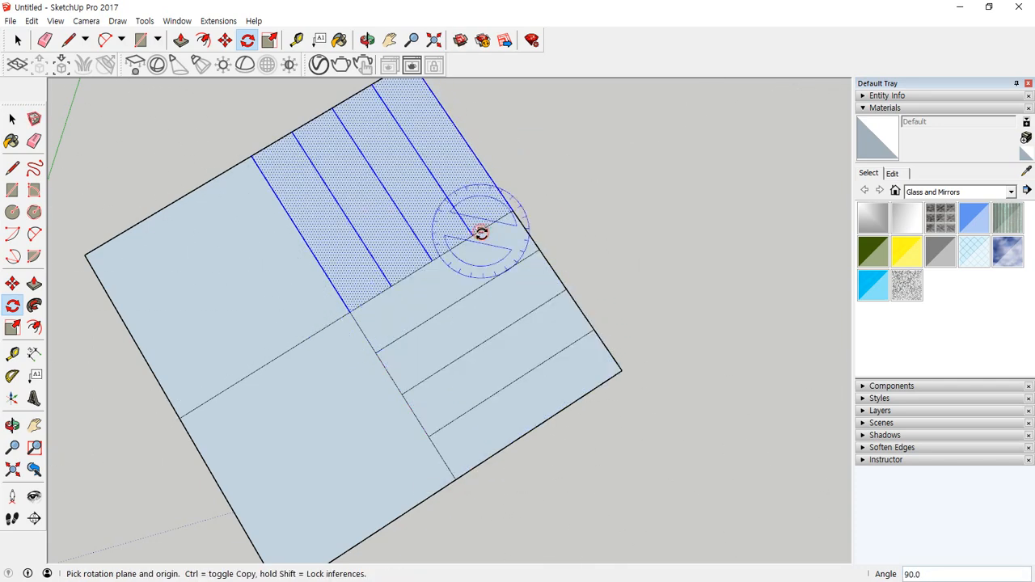
Select the strip lines of both divided quarters and rotate-copy them 180 degrees about the centre into the two empty quarters.
{"action": "key", "text": "space"}
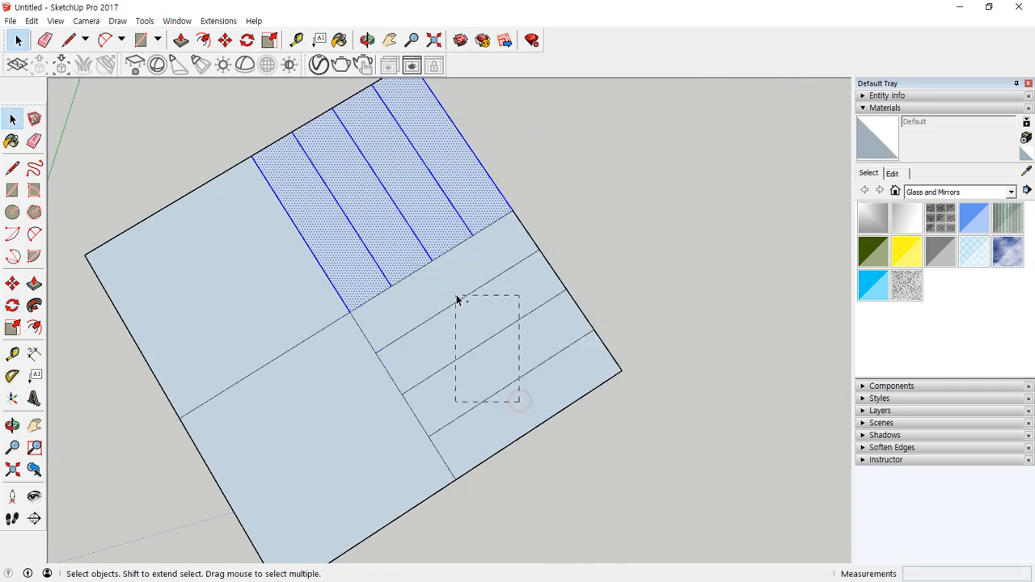
{"action": "left_click_drag", "start_coordinate": [457, 299], "coordinate": [449, 293]}
{"action": "key", "text": "m"}
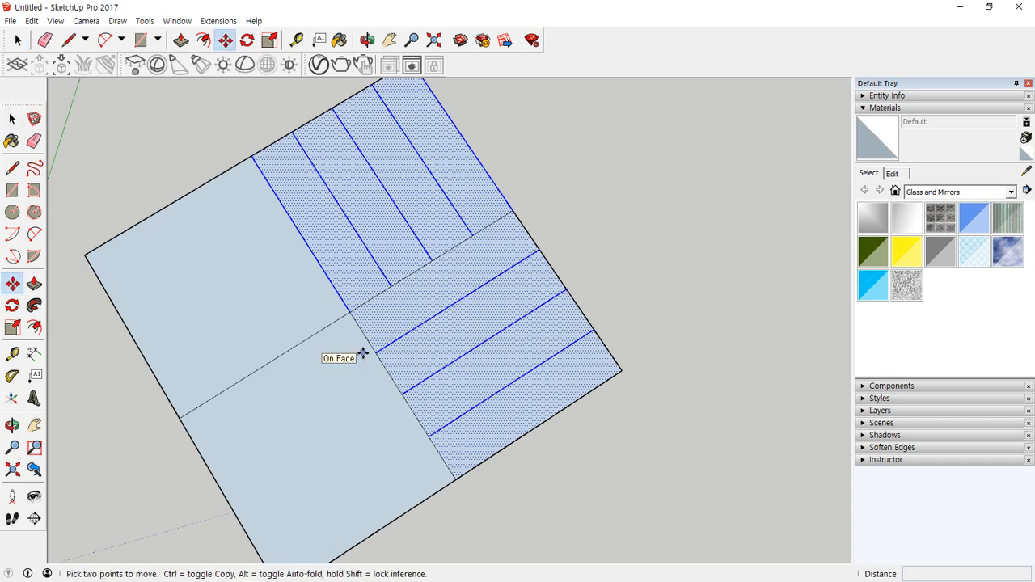
{"action": "key", "text": "q"}
{"action": "left_click", "coordinate": [349, 310]}
{"action": "left_click", "coordinate": [415, 415]}
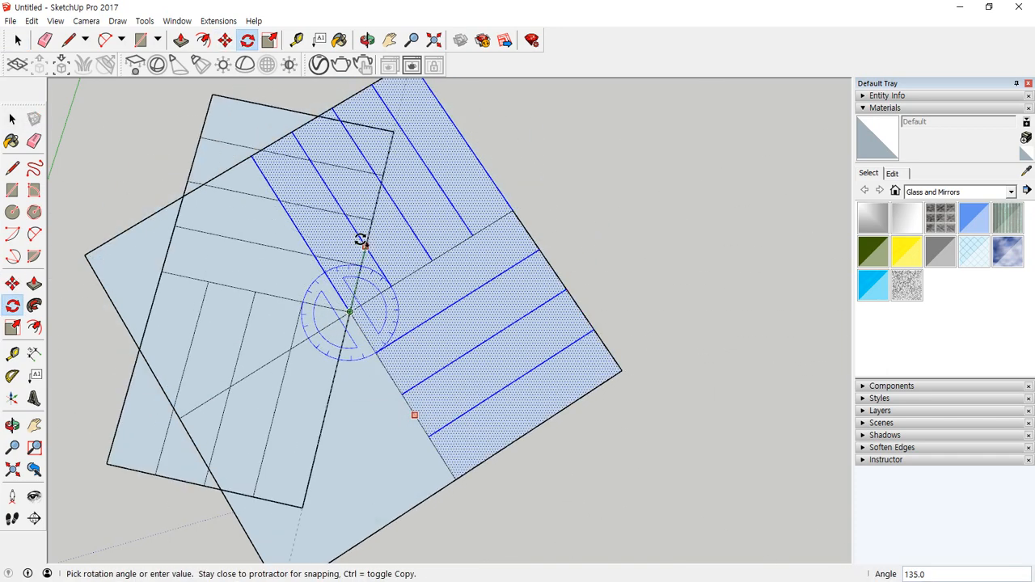
{"action": "left_click", "coordinate": [303, 241]}
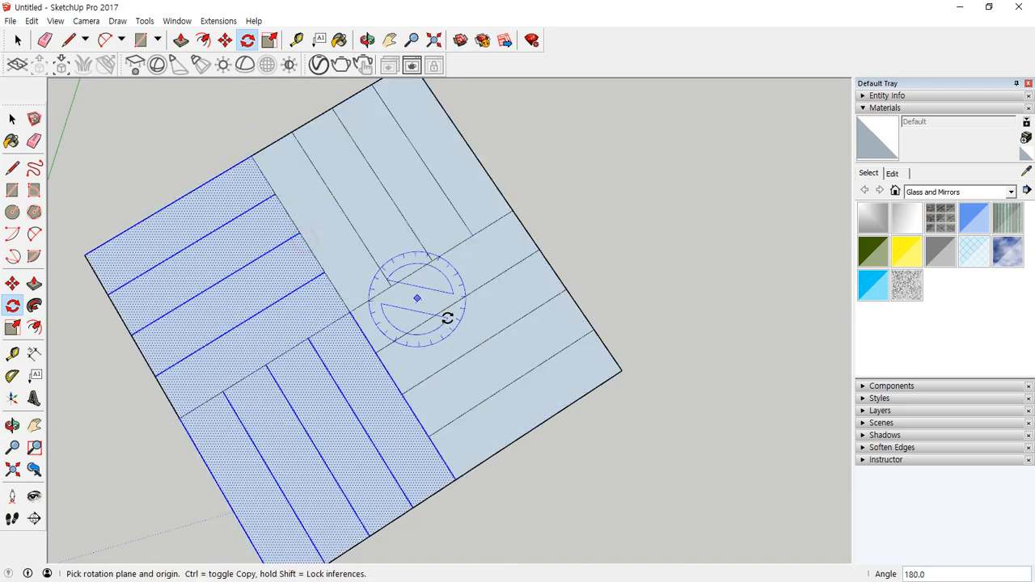
{"action": "key", "text": "space"}
{"action": "left_click", "coordinate": [623, 474]}
Draw 2 mm connecting lines between the innermost strip lines to outline a 4 mm square around the centre.
{"action": "scroll", "coordinate": [312, 306], "scroll_direction": "up", "scroll_amount": 1}
{"action": "key", "text": "l"}
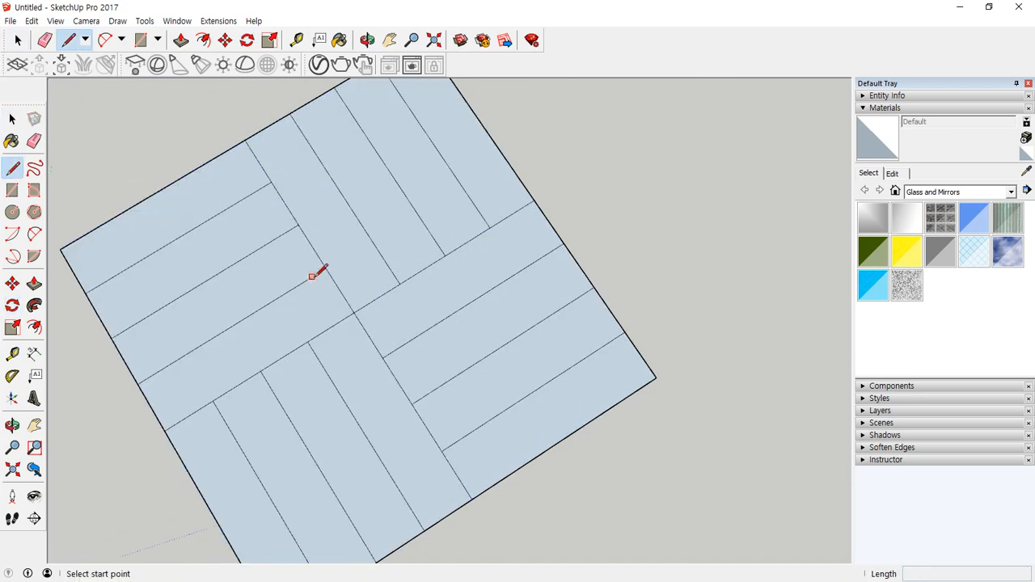
{"action": "left_click", "coordinate": [326, 267]}
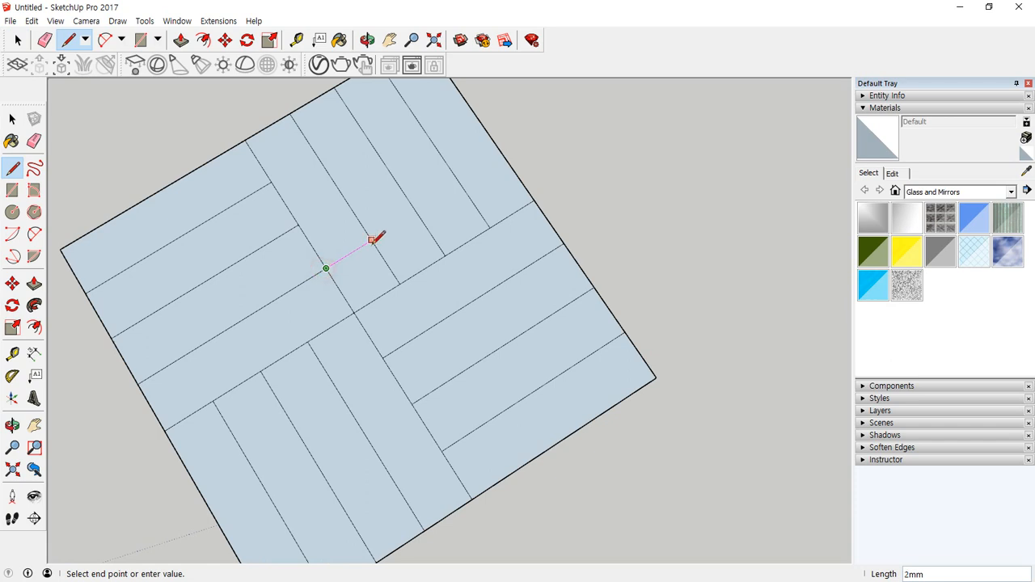
{"action": "left_click", "coordinate": [371, 244]}
{"action": "left_click", "coordinate": [400, 284]}
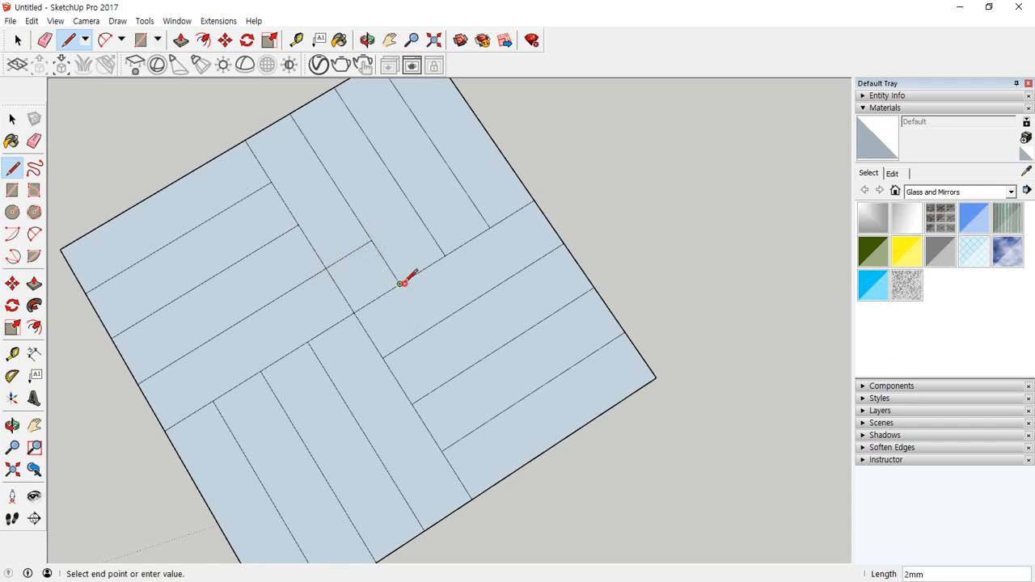
{"action": "left_click", "coordinate": [428, 328]}
{"action": "left_click", "coordinate": [382, 357]}
{"action": "left_click", "coordinate": [336, 386]}
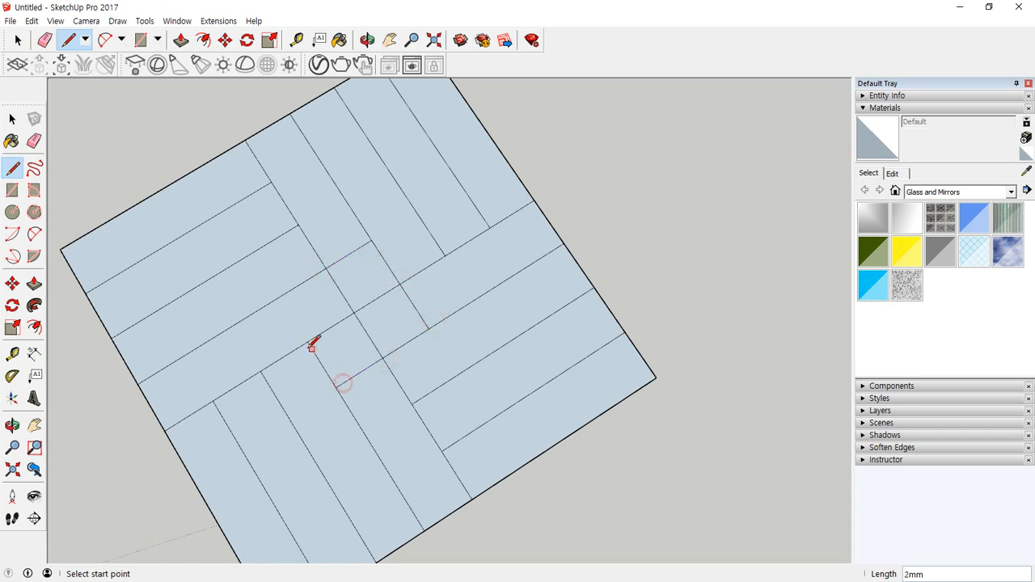
{"action": "left_click", "coordinate": [307, 341]}
{"action": "key", "text": "Escape"}
Draw both diagonals of the small central square through the centre point.
{"action": "left_click", "coordinate": [371, 240]}
{"action": "left_click", "coordinate": [336, 387]}
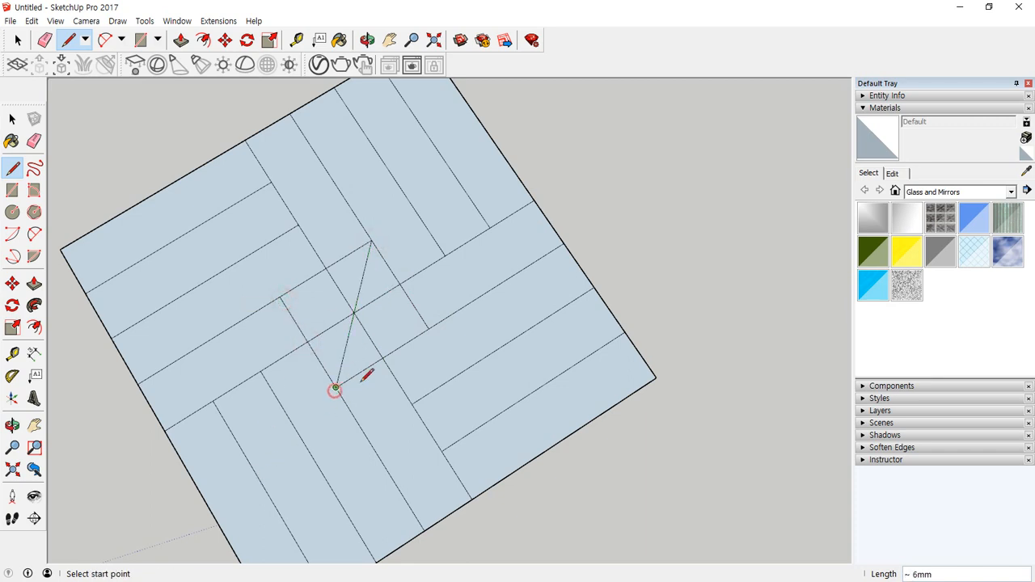
{"action": "left_click", "coordinate": [428, 328]}
{"action": "left_click", "coordinate": [279, 297]}
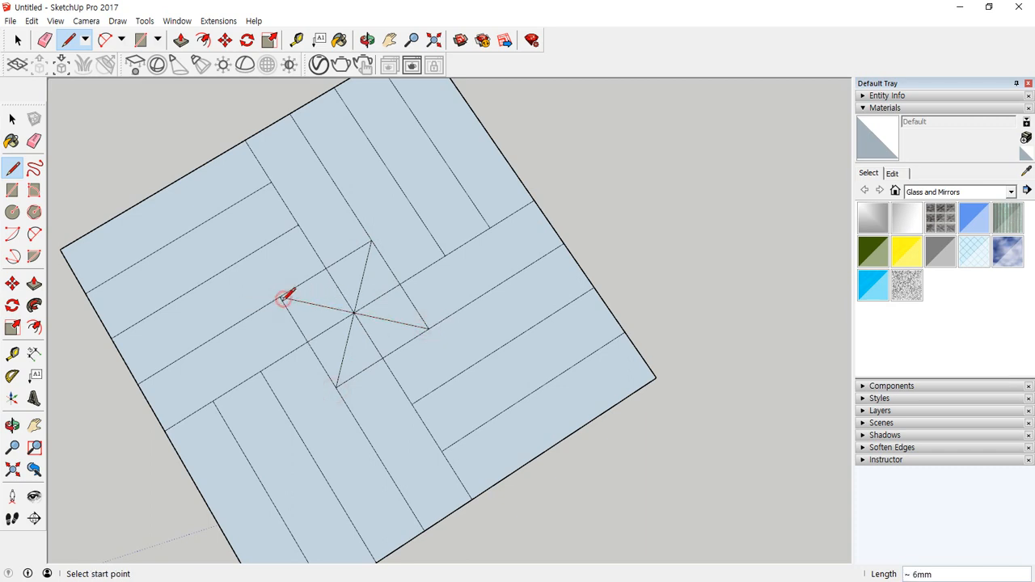
Erase the outline segments of the small central square, keeping its diagonals and the lines through the centre.
{"action": "key", "text": "e"}
{"action": "left_click", "coordinate": [388, 266]}
{"action": "left_click", "coordinate": [410, 302]}
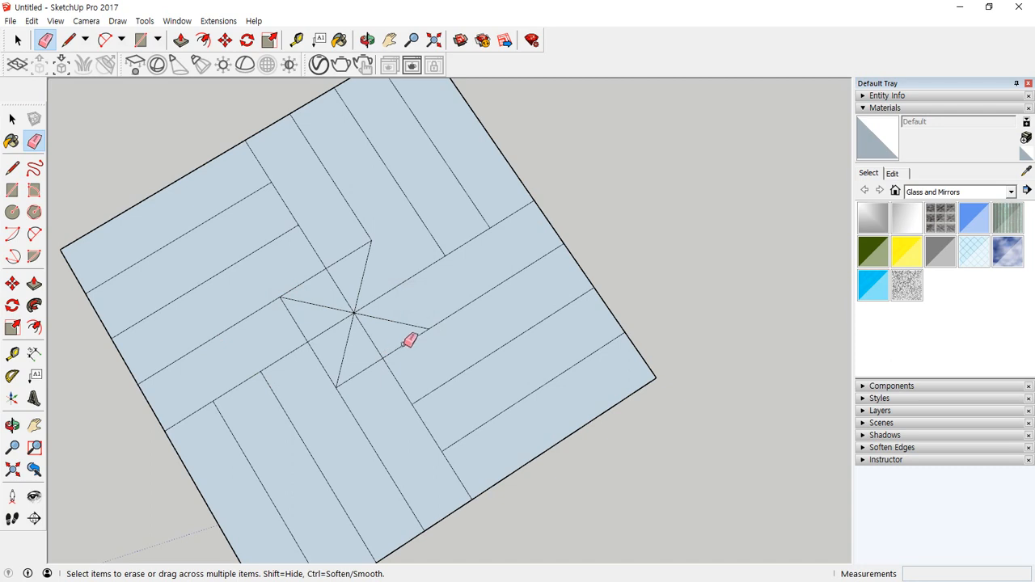
{"action": "left_click", "coordinate": [404, 344]}
{"action": "left_click", "coordinate": [358, 373]}
{"action": "left_click", "coordinate": [317, 356]}
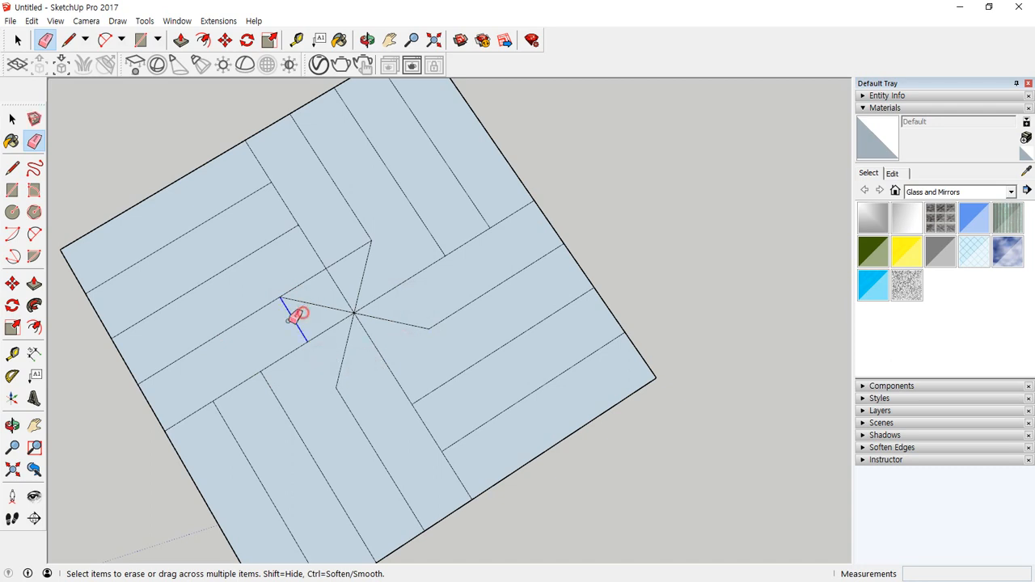
{"action": "left_click", "coordinate": [293, 318]}
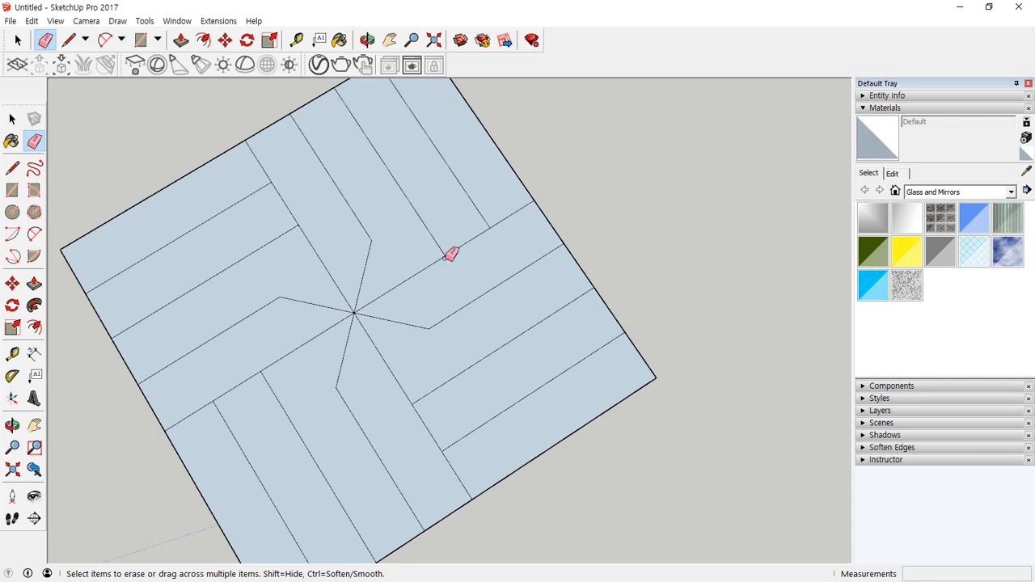
Draw a 2 mm line closing the second strip's inner end in the upper quarter, and erase the surplus segments beside it.
{"action": "middle_click_drag", "start_coordinate": [469, 234], "coordinate": [402, 287], "text": "shift"}
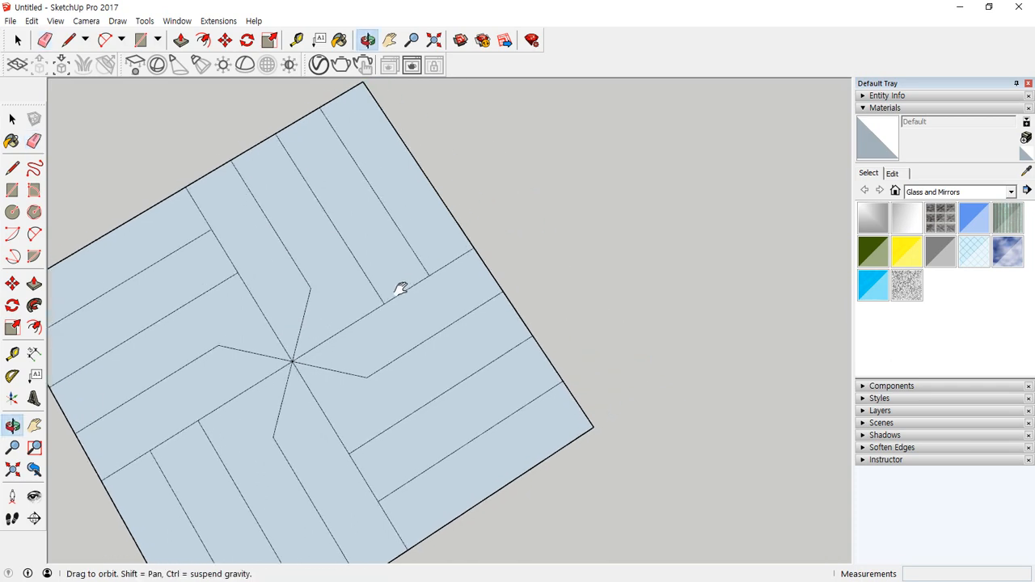
{"action": "key", "text": "l"}
{"action": "left_click", "coordinate": [311, 287]}
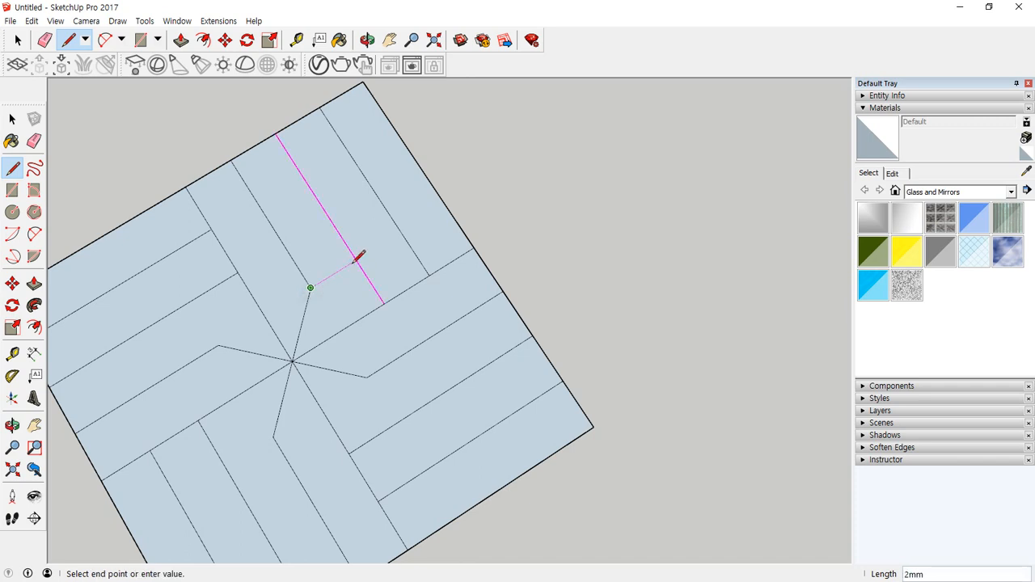
{"action": "left_click", "coordinate": [354, 263]}
{"action": "key", "text": "e"}
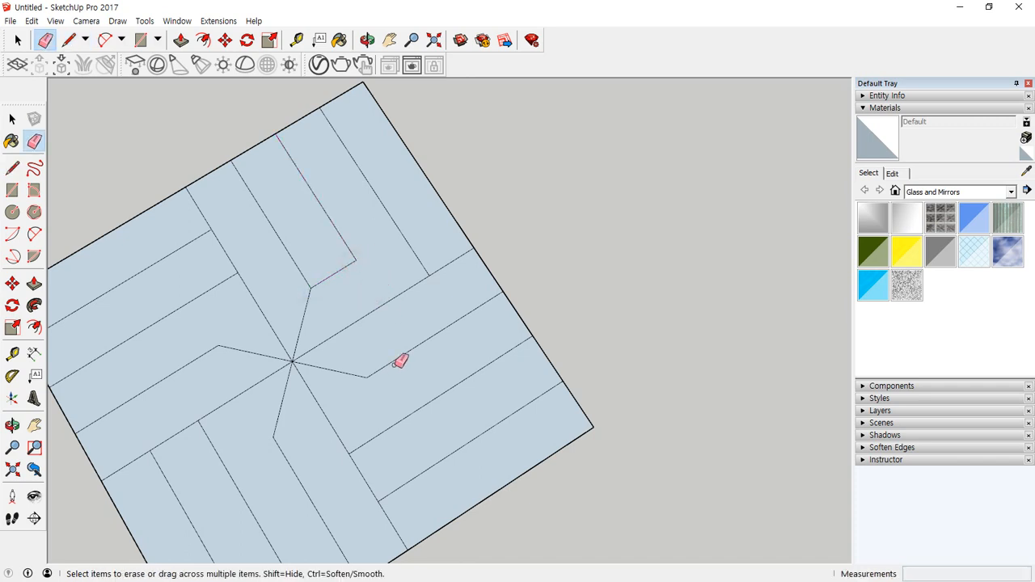
{"action": "left_click", "coordinate": [467, 273]}
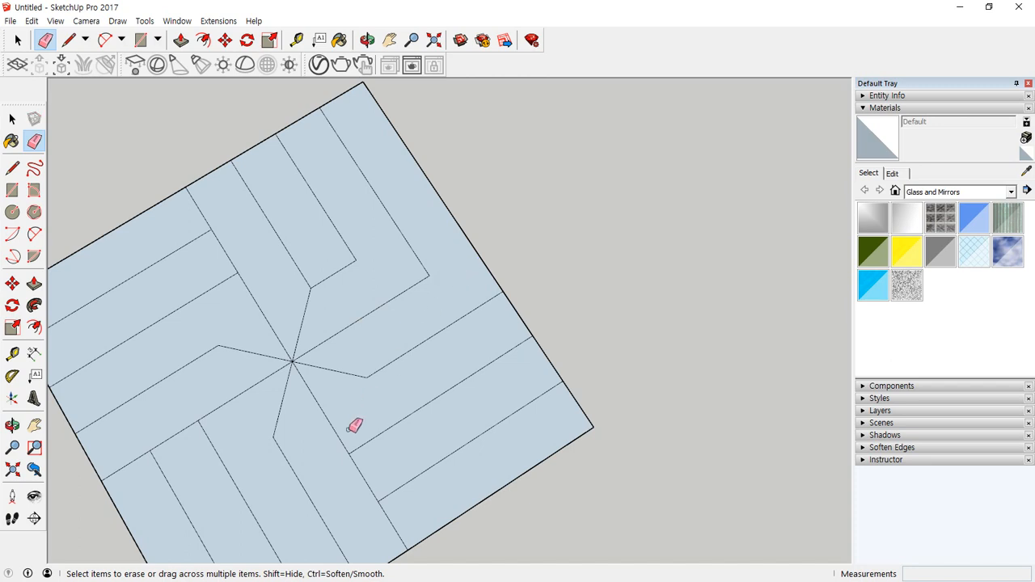
Erase the outer edge of the closed strip in the upper quarter to cut an open notch into the square.
{"action": "left_click", "coordinate": [248, 150]}
{"action": "key", "text": "o"}
{"action": "left_click_drag", "start_coordinate": [246, 316], "coordinate": [335, 307], "text": "shift"}
{"action": "key", "text": "e"}
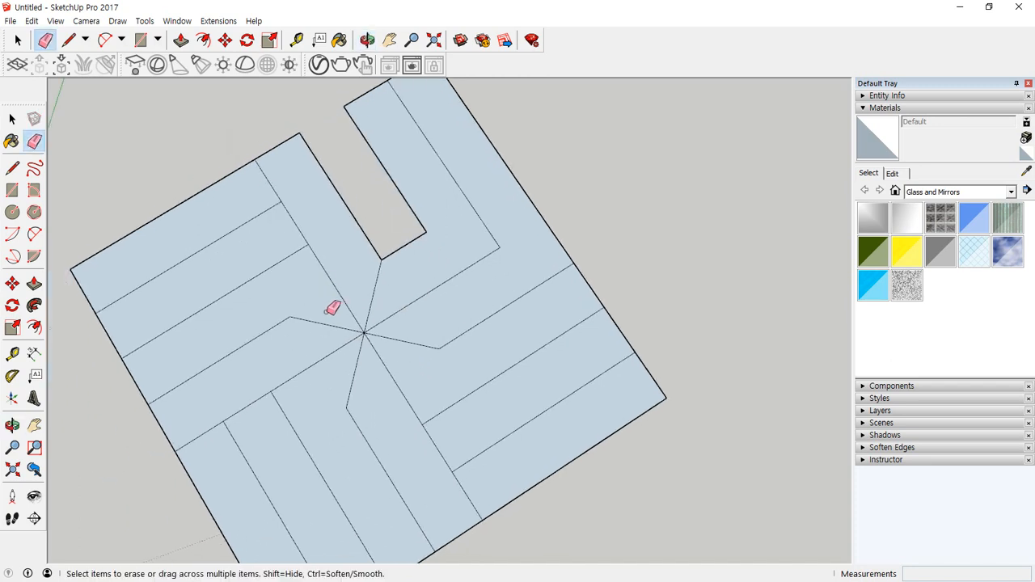
{"action": "key", "text": "space"}
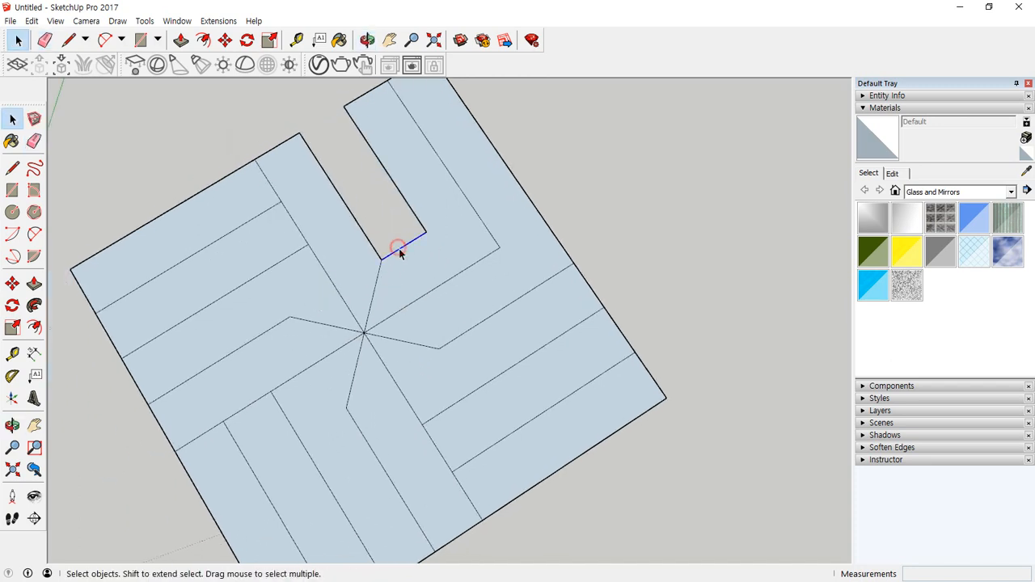
Rotate a copy of the notch's short end edge 90° about the square's centre onto the neighbouring arm.
{"action": "key", "text": "q"}
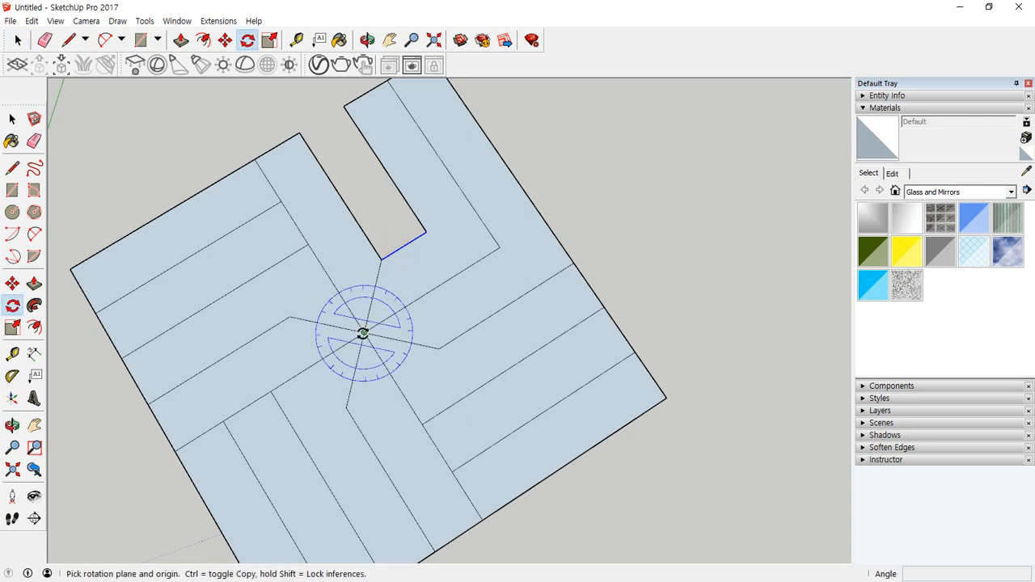
{"action": "left_click_drag", "start_coordinate": [364, 332], "coordinate": [375, 275]}
{"action": "left_click", "coordinate": [380, 260]}
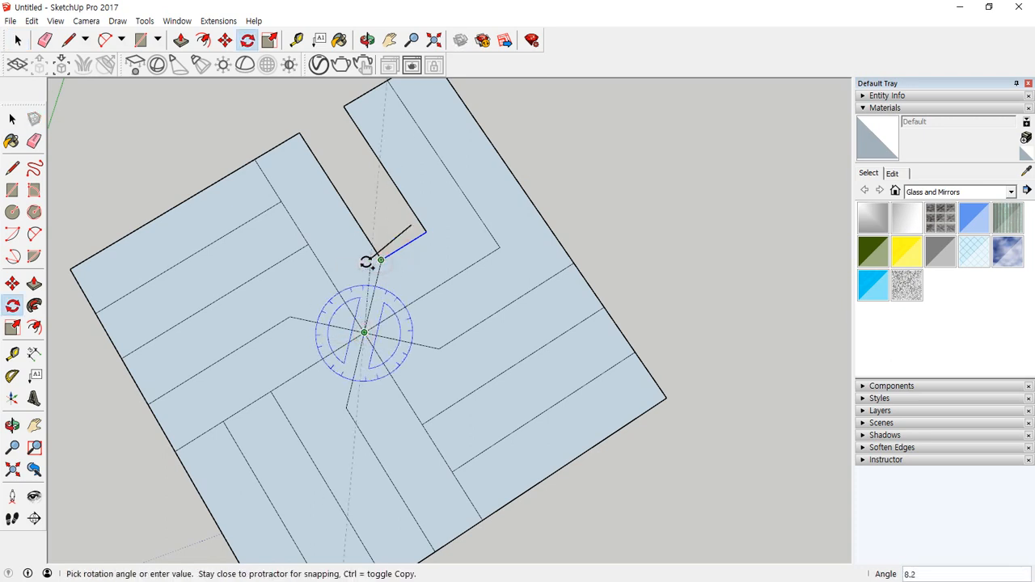
{"action": "left_click", "coordinate": [292, 312]}
{"action": "key", "text": "space"}
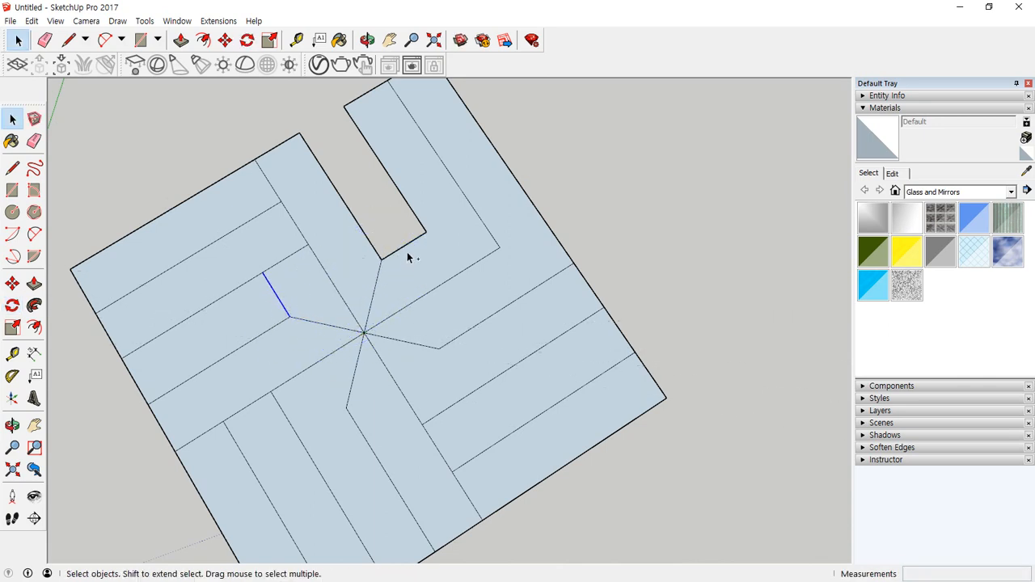
Rotate copies of both short end edges 180° about the square's centre onto the two opposite arms.
{"action": "key", "text": "q"}
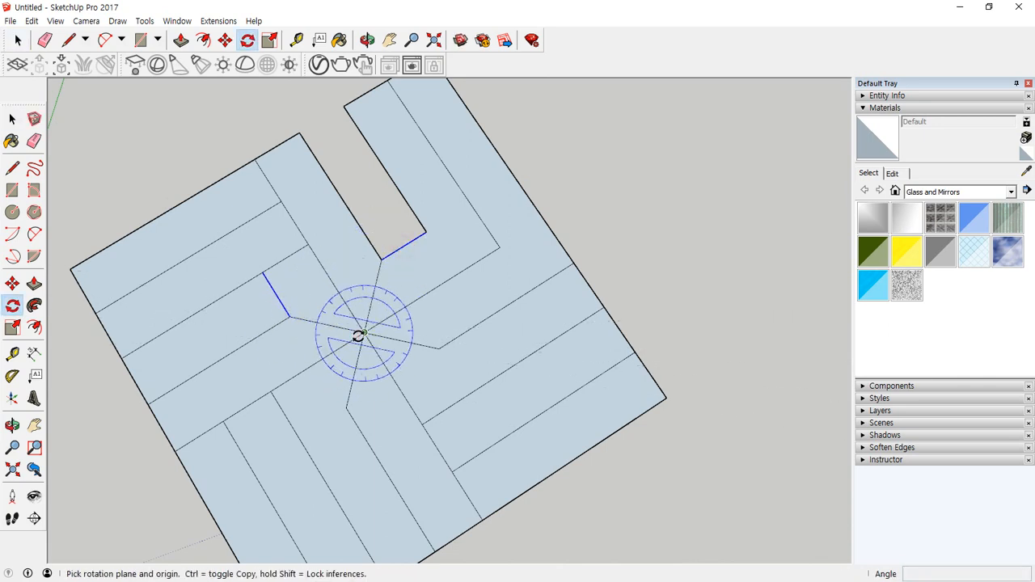
{"action": "left_click", "coordinate": [364, 332]}
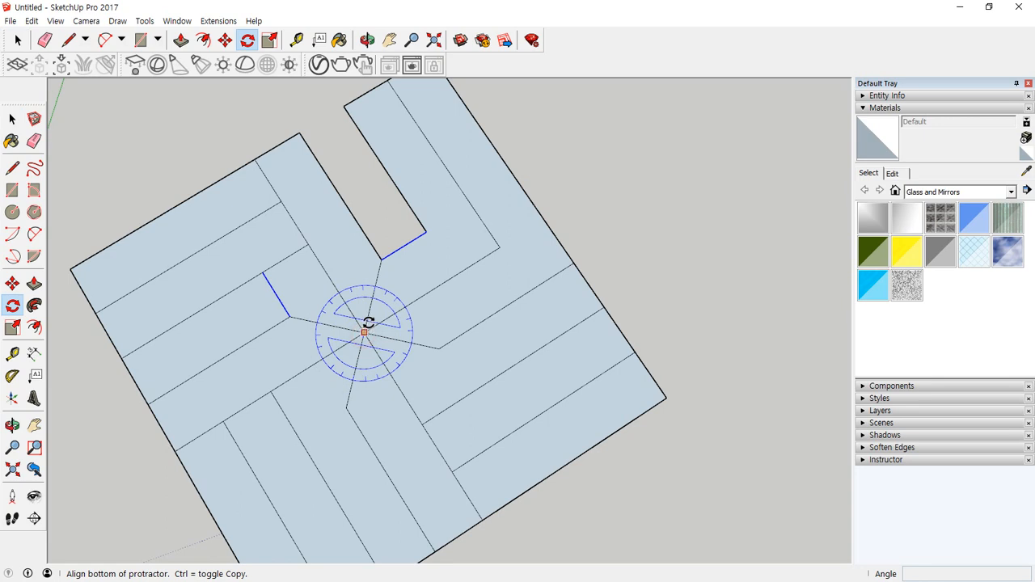
{"action": "left_click", "coordinate": [380, 260]}
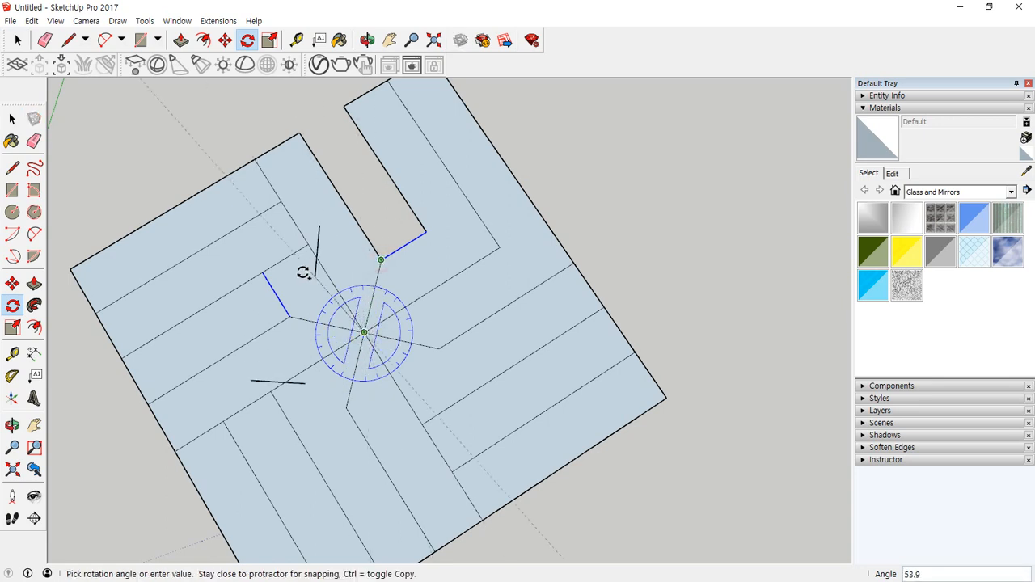
{"action": "left_click", "coordinate": [349, 398]}
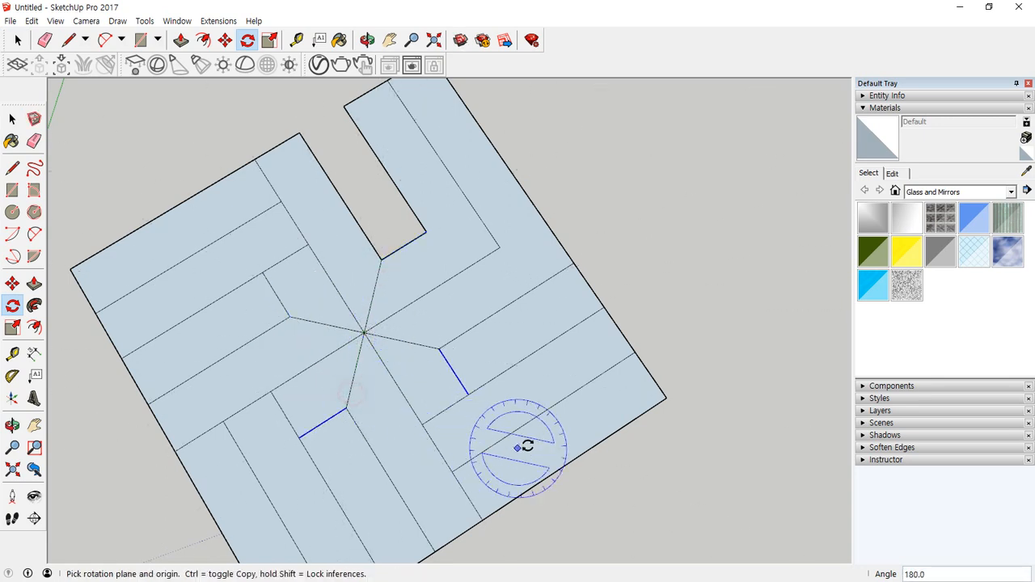
Erase the leftover strip lines and the outer edge closing the second notch to open it up.
{"action": "key", "text": "e"}
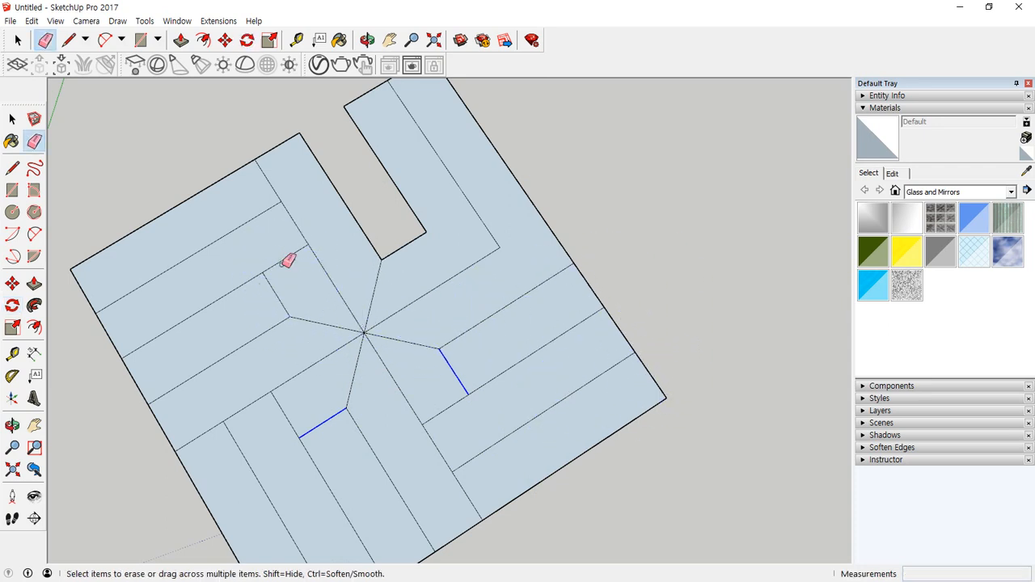
{"action": "left_click", "coordinate": [288, 255]}
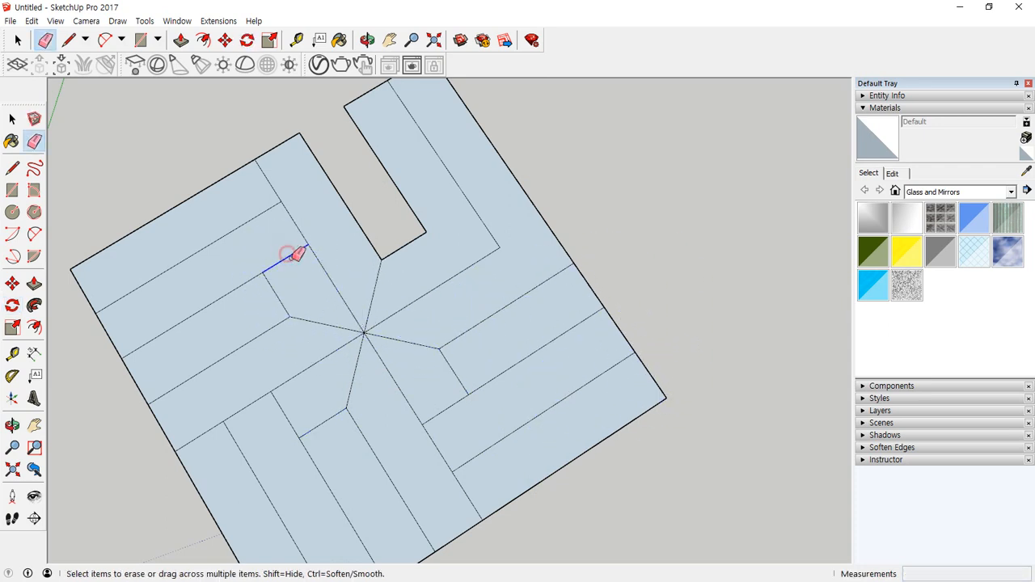
{"action": "left_click", "coordinate": [269, 182]}
{"action": "left_click", "coordinate": [138, 381]}
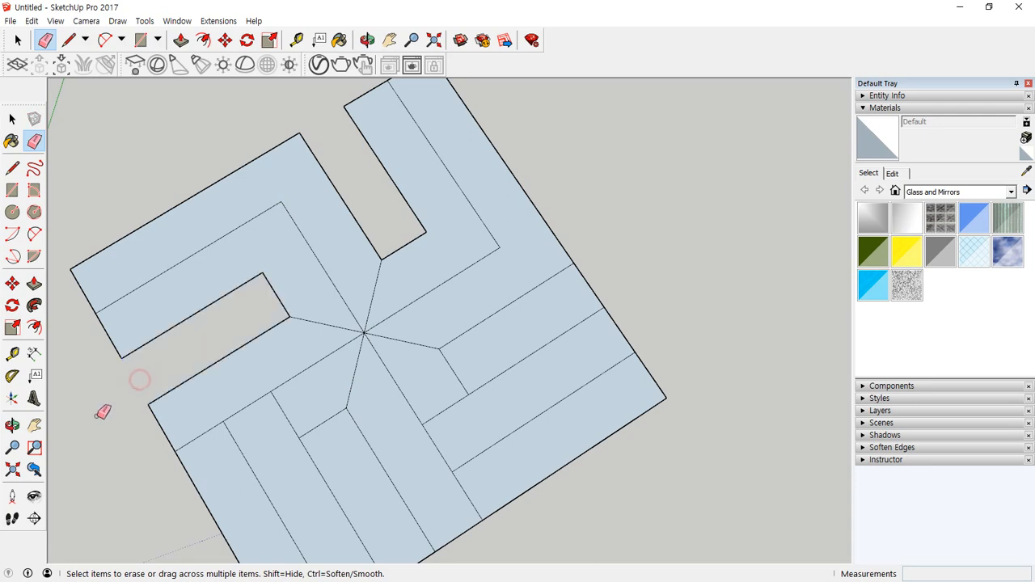
Erase the outer edges closing the remaining two notches and the surplus division lines on those arms.
{"action": "middle_click_drag", "start_coordinate": [372, 541], "coordinate": [323, 491], "text": "shift"}
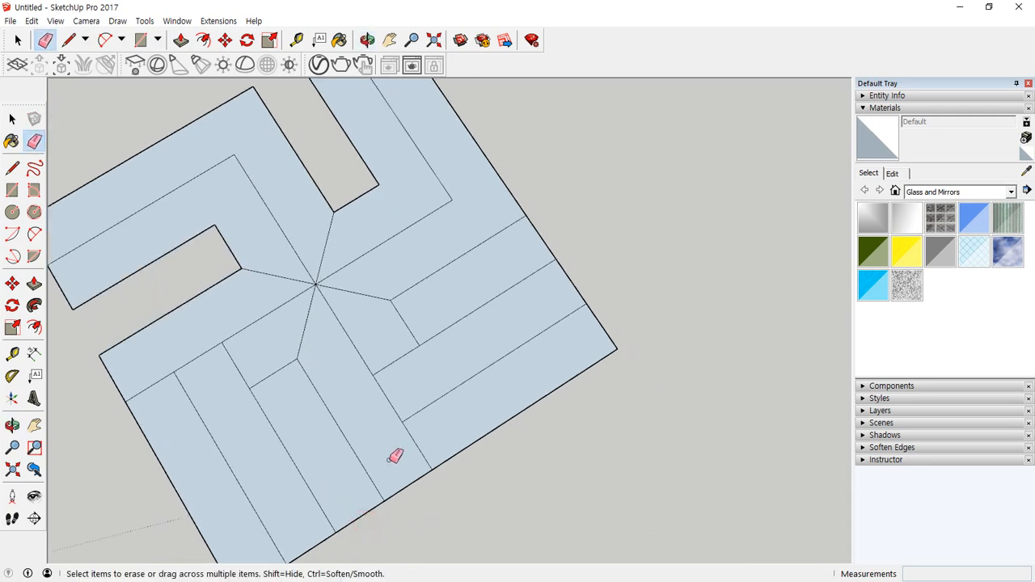
{"action": "left_click", "coordinate": [364, 511]}
{"action": "left_click", "coordinate": [540, 229]}
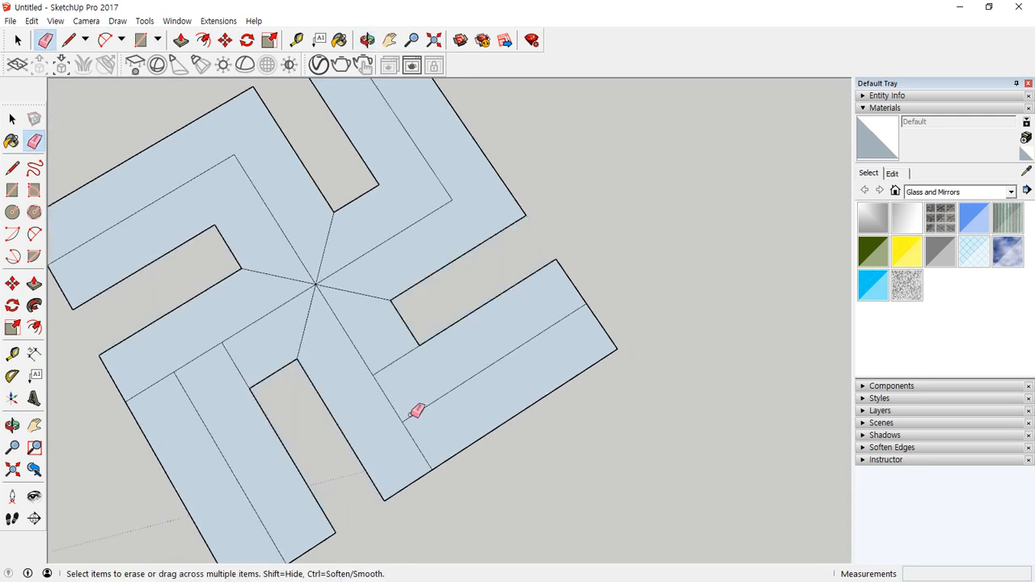
{"action": "left_click", "coordinate": [417, 441]}
{"action": "left_click", "coordinate": [240, 361]}
{"action": "left_click", "coordinate": [151, 380]}
{"action": "scroll", "coordinate": [271, 390], "scroll_direction": "down", "scroll_amount": 2}
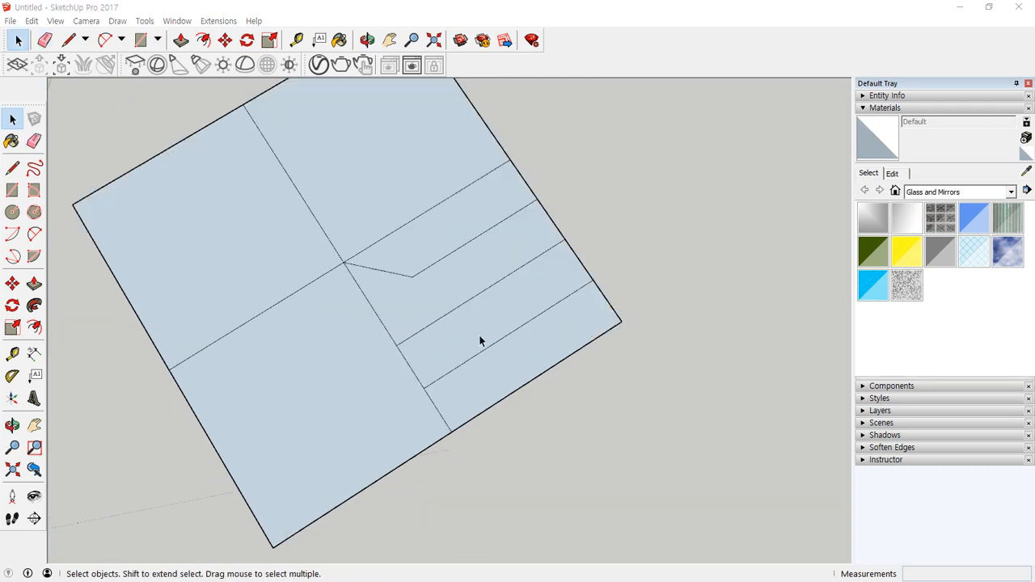
Rotate-copy the striped quarter's faces and lines 90° about the square's centre and array the copy three times (*3).
{"action": "left_click_drag", "start_coordinate": [509, 356], "coordinate": [418, 269]}
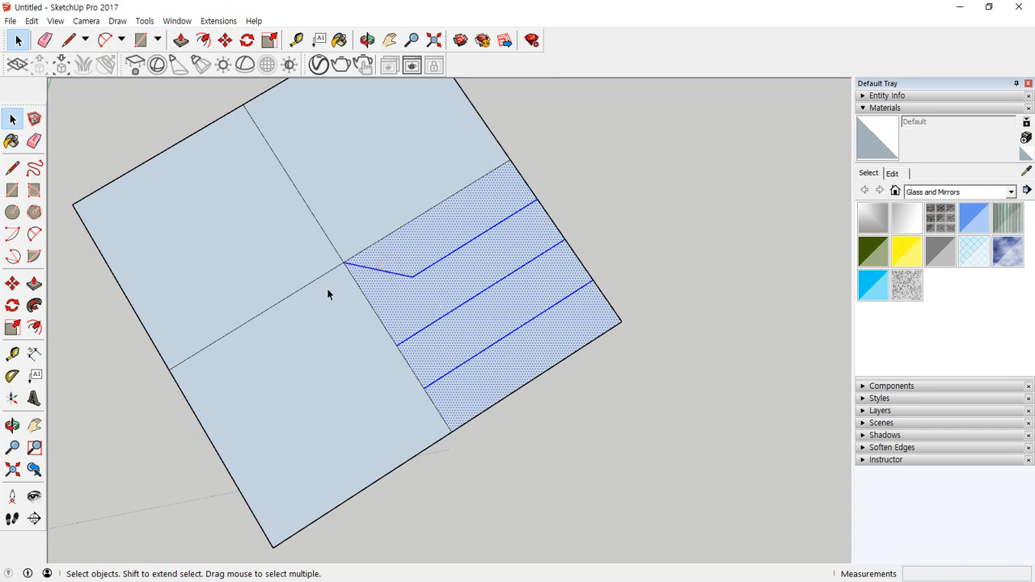
{"action": "left_click", "coordinate": [12, 305]}
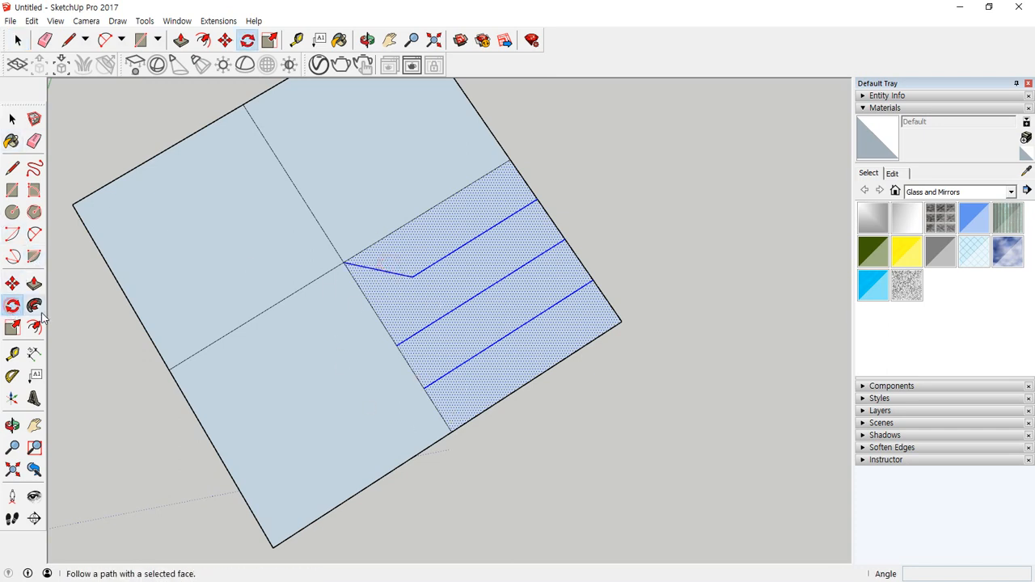
{"action": "left_click", "coordinate": [343, 263]}
{"action": "left_click", "coordinate": [425, 387]}
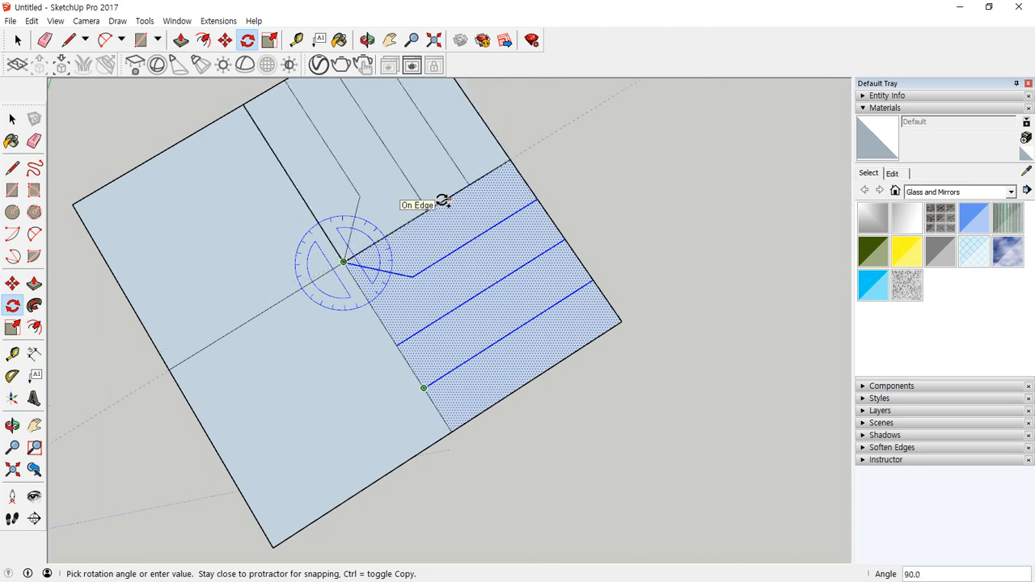
{"action": "left_click", "coordinate": [443, 202]}
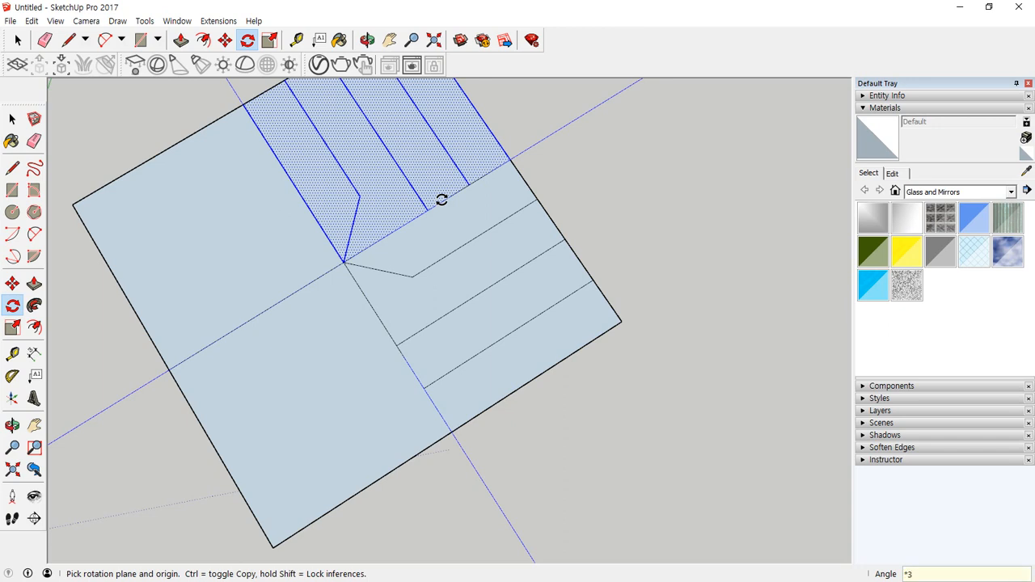
{"action": "type", "text": "*3"}
{"action": "key", "text": "Return"}
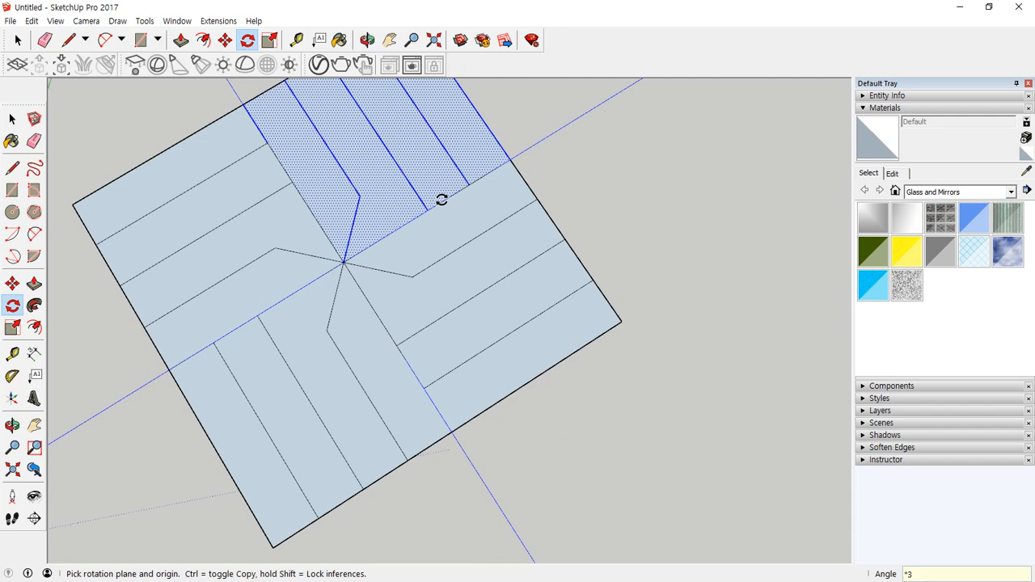
Draw a separate 10 × 10 mm square on the ground beside the patterned square.
{"action": "key", "text": "space"}
{"action": "left_click", "coordinate": [614, 169]}
{"action": "middle_click_drag", "start_coordinate": [652, 185], "coordinate": [268, 256], "text": "shift"}
{"action": "key", "text": "r"}
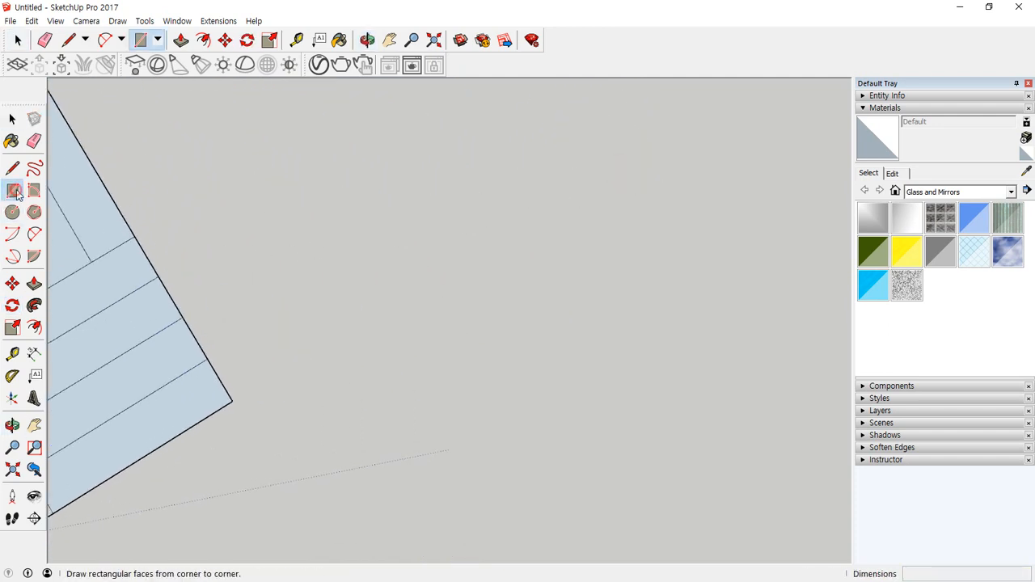
{"action": "left_click", "coordinate": [271, 251]}
{"action": "type", "text": "1"}
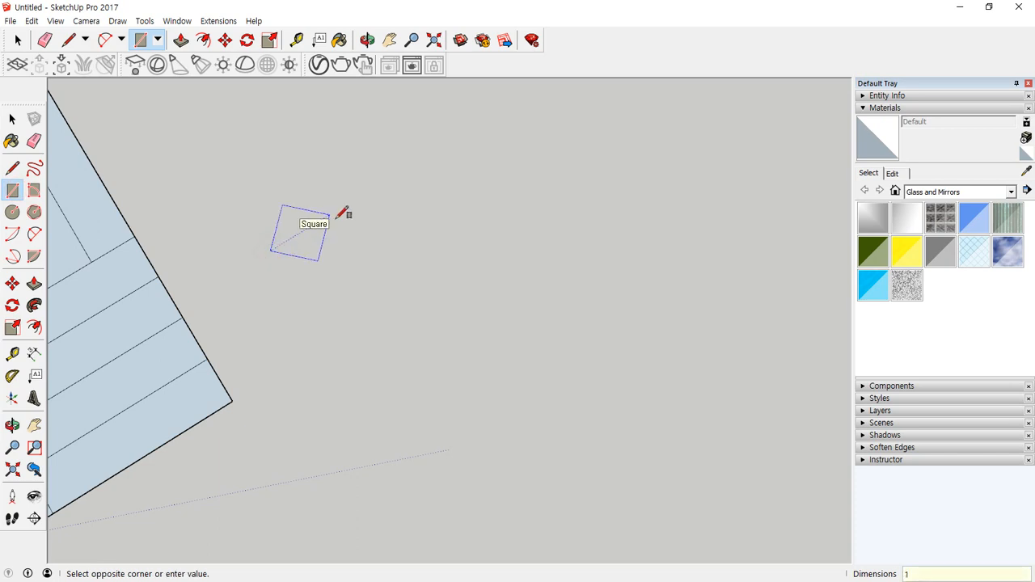
{"action": "type", "text": "0,10"}
{"action": "key", "text": "Return"}
{"action": "scroll", "coordinate": [343, 213], "scroll_direction": "down", "scroll_amount": 3}
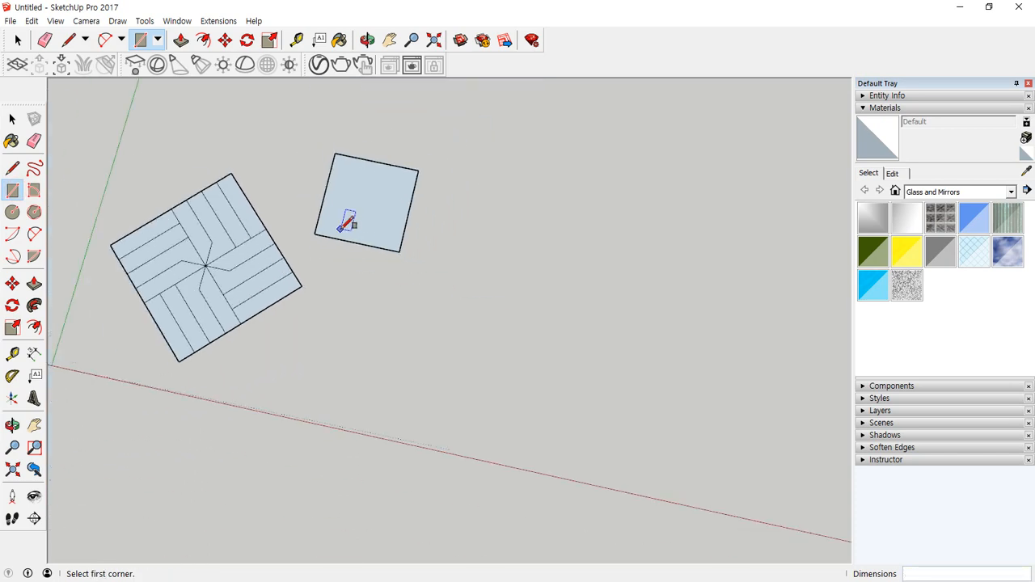
{"action": "middle_click_drag", "start_coordinate": [346, 219], "coordinate": [234, 250]}
Copy the small square 15 mm along the red axis and array the copy four times (*4).
{"action": "key", "text": "space"}
{"action": "left_click", "coordinate": [229, 277]}
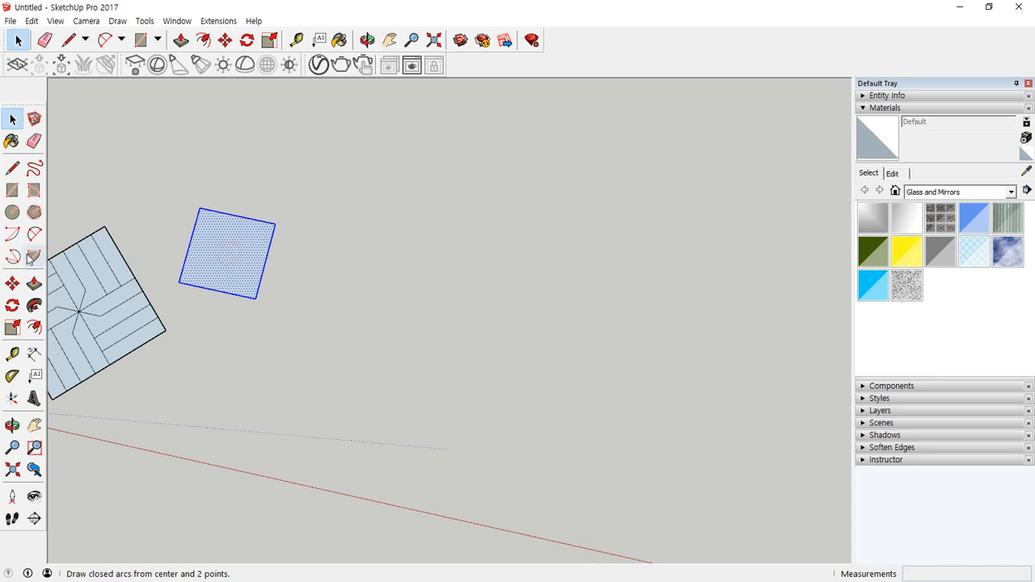
{"action": "left_click", "coordinate": [12, 283]}
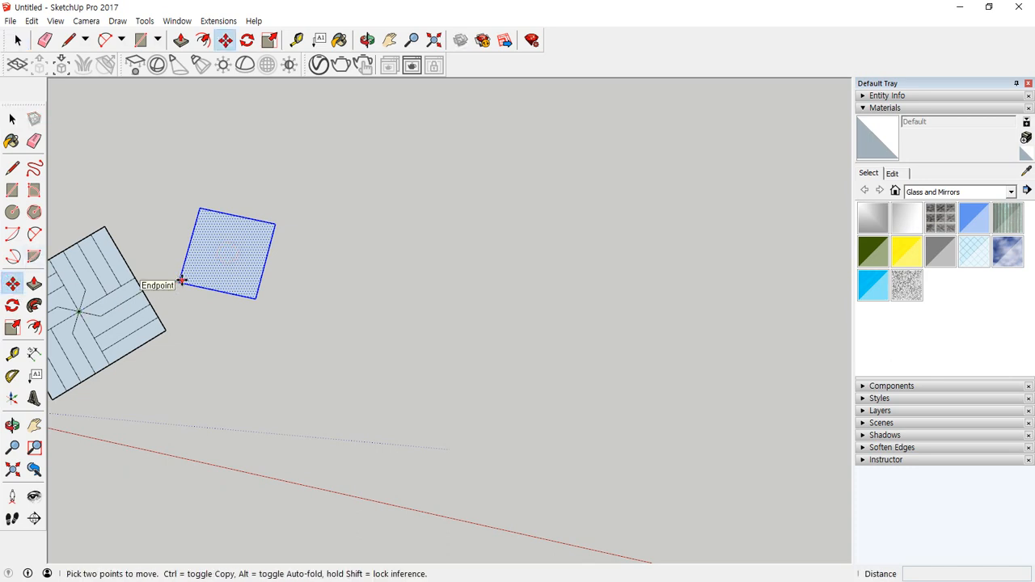
{"action": "left_click", "coordinate": [179, 280]}
{"action": "key", "text": "ctrl"}
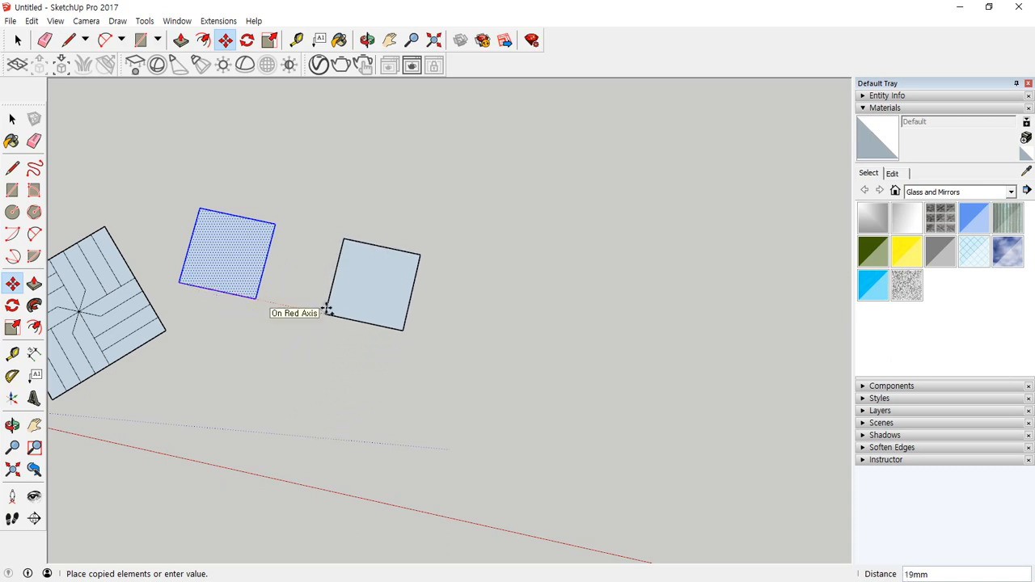
{"action": "type", "text": "15"}
{"action": "key", "text": "Return"}
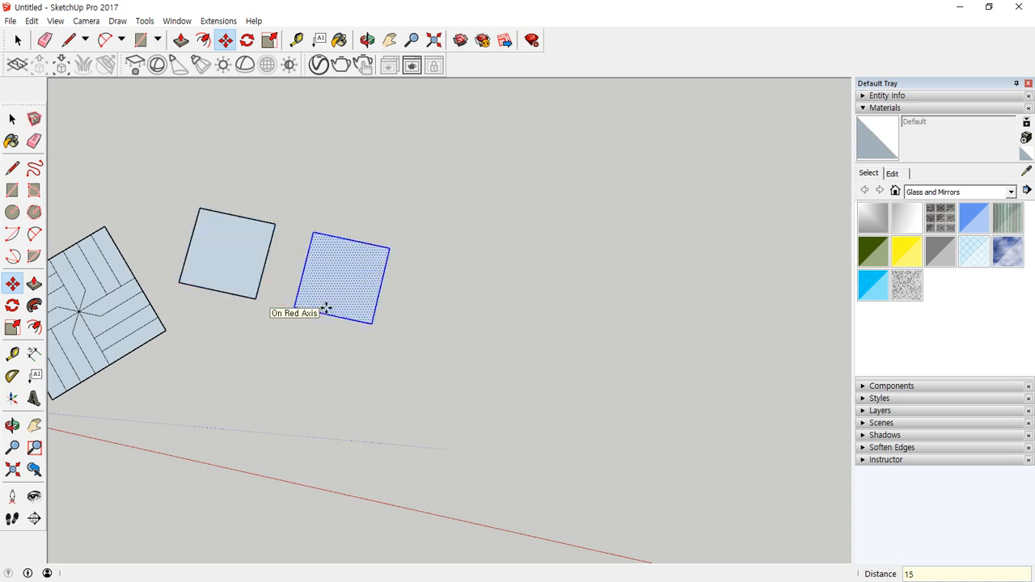
{"action": "type", "text": "*"}
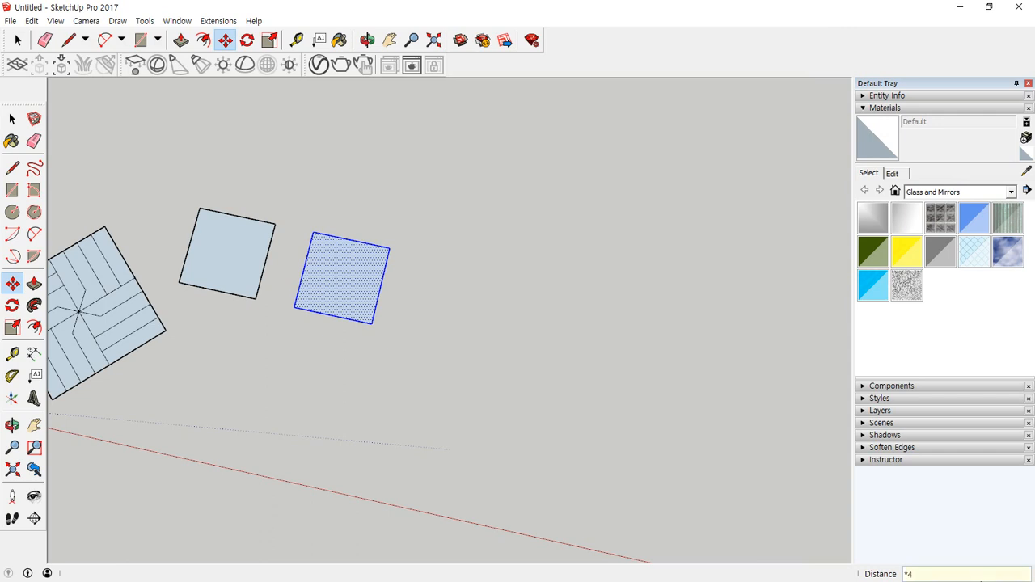
{"action": "key", "text": "Return"}
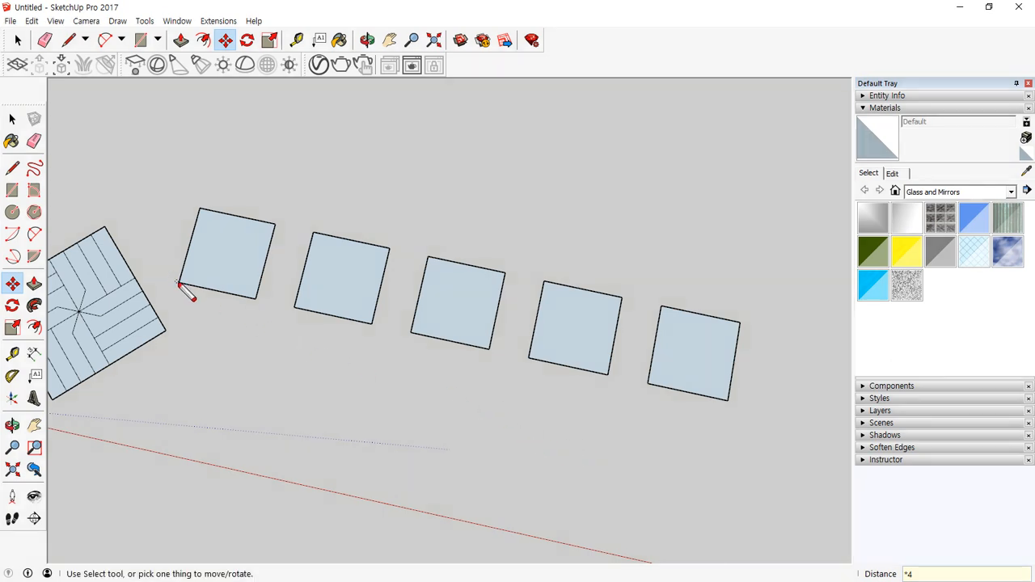
{"action": "mouse_move", "coordinate": [179, 284]}
{"action": "left_mouse_down"}
{"action": "mouse_move", "coordinate": [241, 327]}
{"action": "mouse_move", "coordinate": [283, 311]}
{"action": "mouse_move", "coordinate": [312, 340]}
{"action": "mouse_move", "coordinate": [385, 370]}
{"action": "mouse_move", "coordinate": [399, 348]}
{"action": "mouse_move", "coordinate": [433, 362]}
{"action": "left_mouse_up"}
{"action": "left_click_drag", "start_coordinate": [370, 207], "coordinate": [361, 235]}
{"action": "left_click_drag", "start_coordinate": [470, 229], "coordinate": [468, 257]}
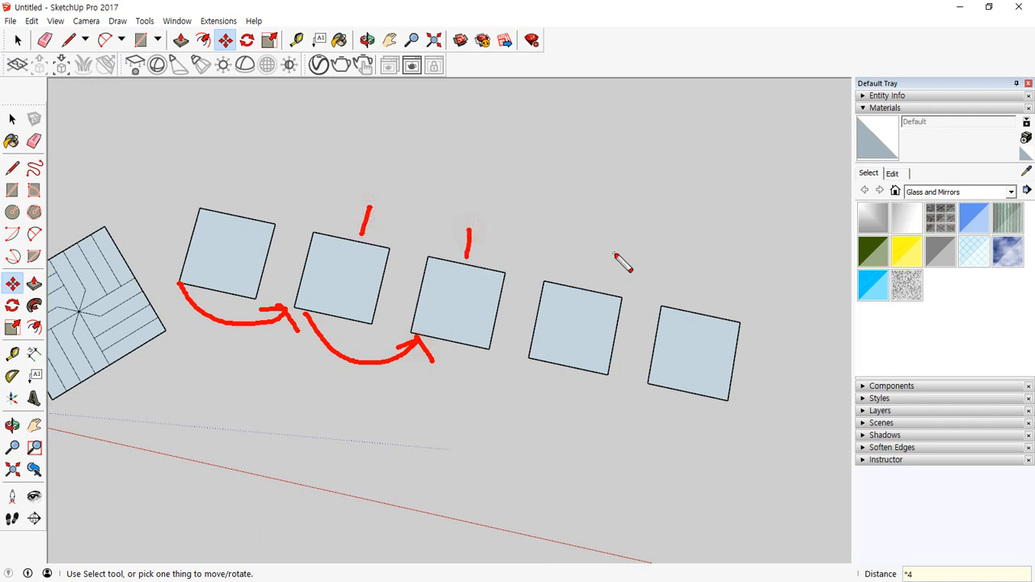
{"action": "left_click_drag", "start_coordinate": [616, 254], "coordinate": [601, 283]}
{"action": "left_click_drag", "start_coordinate": [697, 276], "coordinate": [693, 310]}
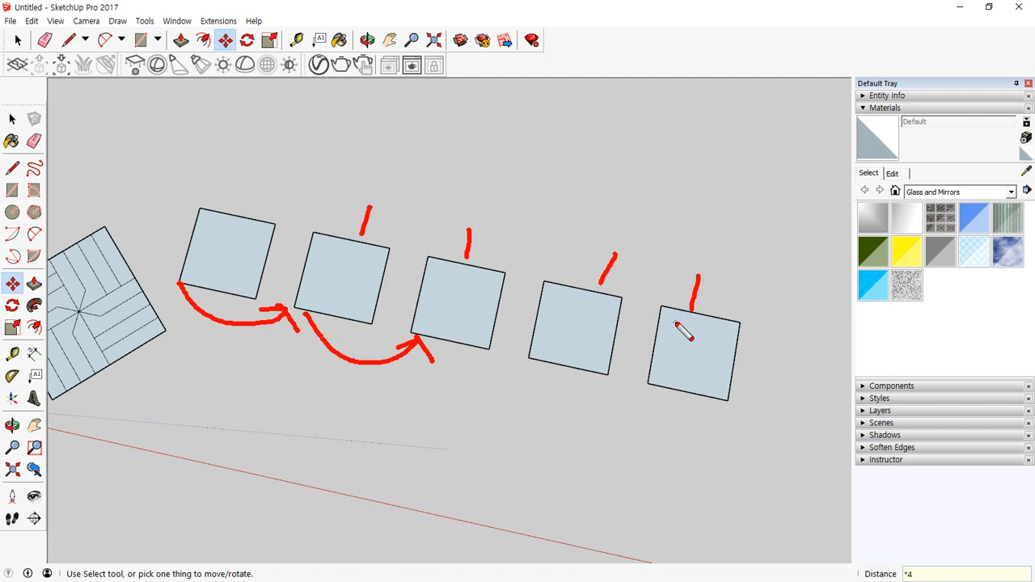
{"action": "key", "text": "Escape"}
Undo the row of copies, copy the small square farther along the red axis and divide the distance into four equal spacings (/4).
{"action": "key", "text": "ctrl+z"}
{"action": "key", "text": "space"}
{"action": "left_click_drag", "start_coordinate": [287, 190], "coordinate": [194, 275]}
{"action": "key", "text": "m"}
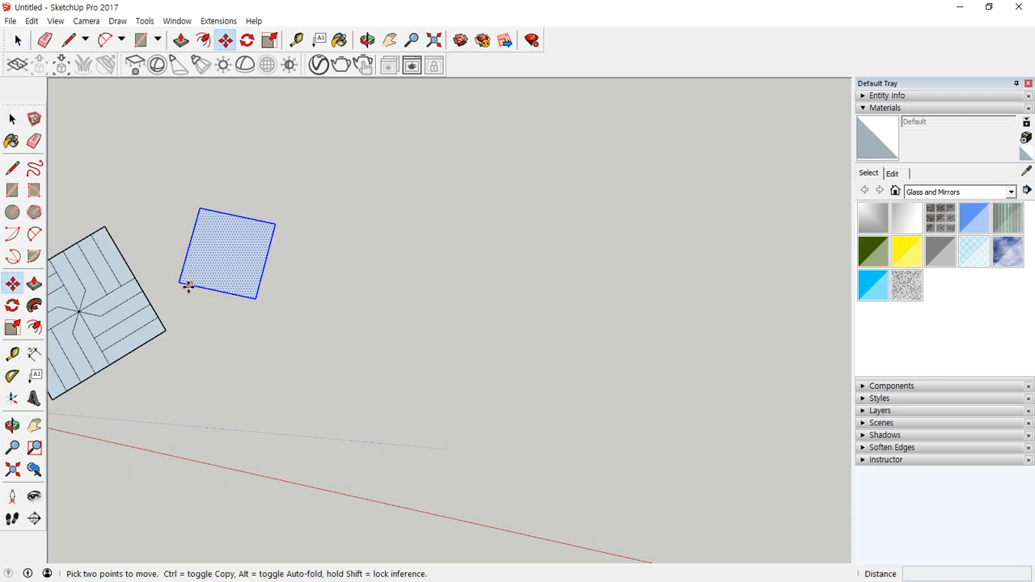
{"action": "left_click", "coordinate": [257, 299]}
{"action": "key", "text": "ctrl"}
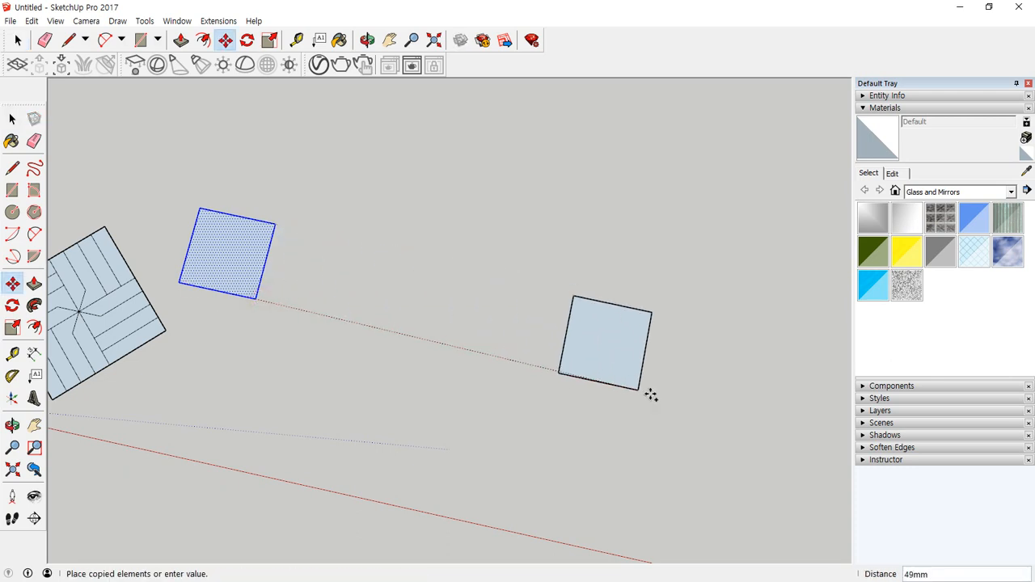
{"action": "left_click", "coordinate": [772, 407]}
{"action": "type", "text": "/"}
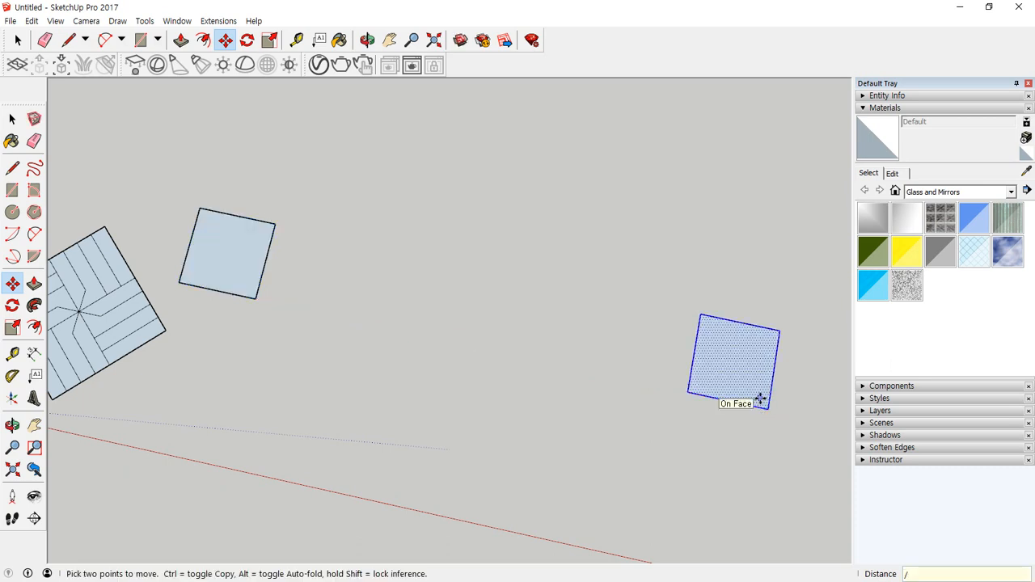
{"action": "type", "text": "4"}
{"action": "key", "text": "Return"}
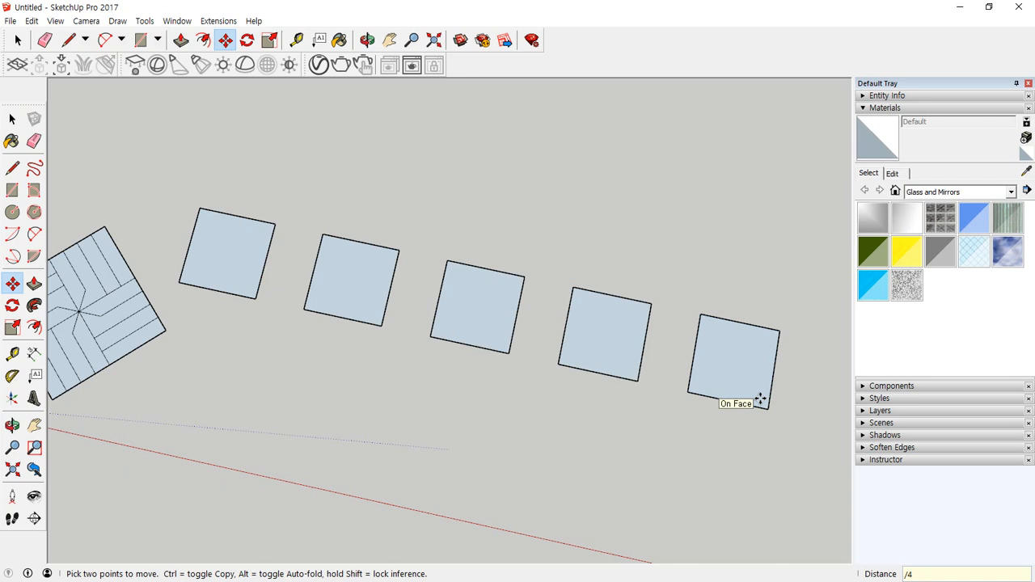
Replace the row by copying the small square along the red axis once more and dividing the distance into four (/4).
{"action": "key", "text": "ctrl+z"}
{"action": "key", "text": "space"}
{"action": "left_click_drag", "start_coordinate": [296, 175], "coordinate": [180, 321]}
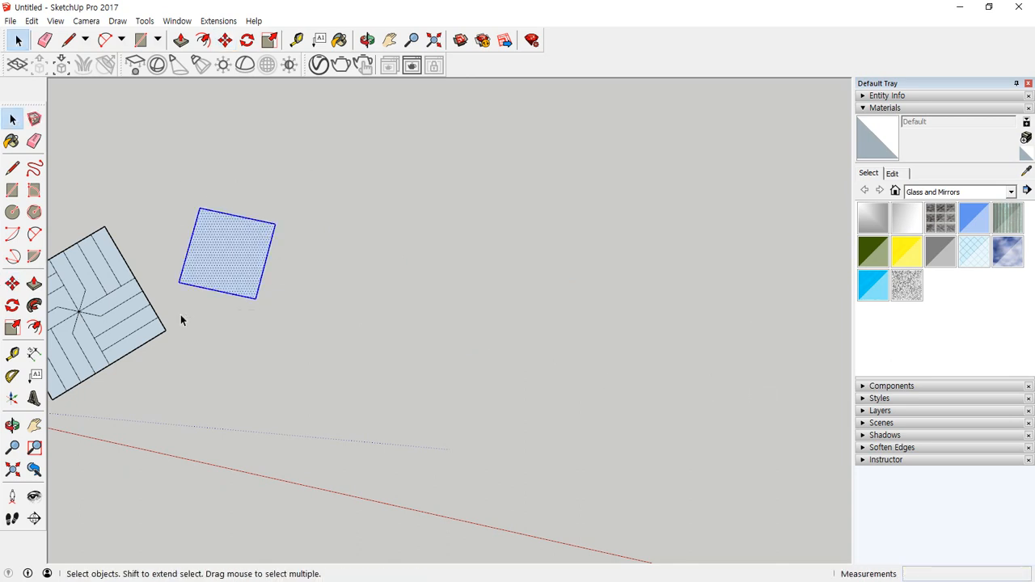
{"action": "key", "text": "m"}
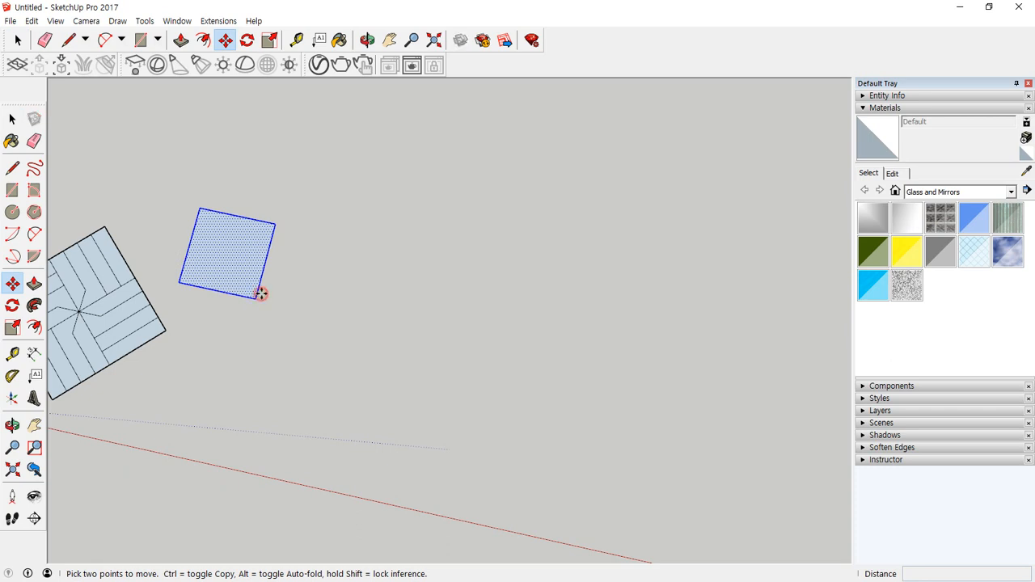
{"action": "key", "text": "ctrl"}
{"action": "left_click", "coordinate": [257, 298]}
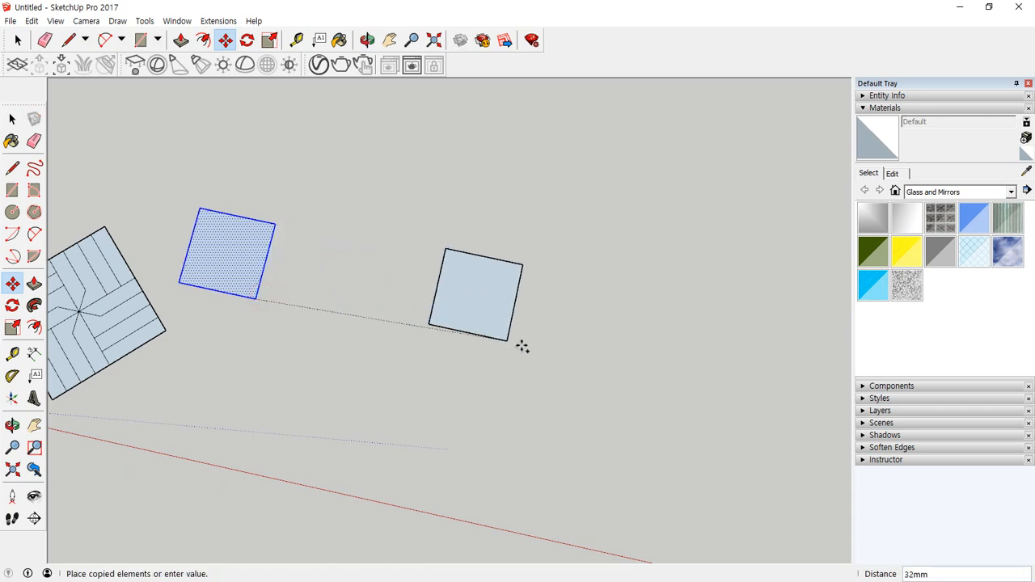
{"action": "left_click", "coordinate": [769, 409]}
{"action": "type", "text": "/"}
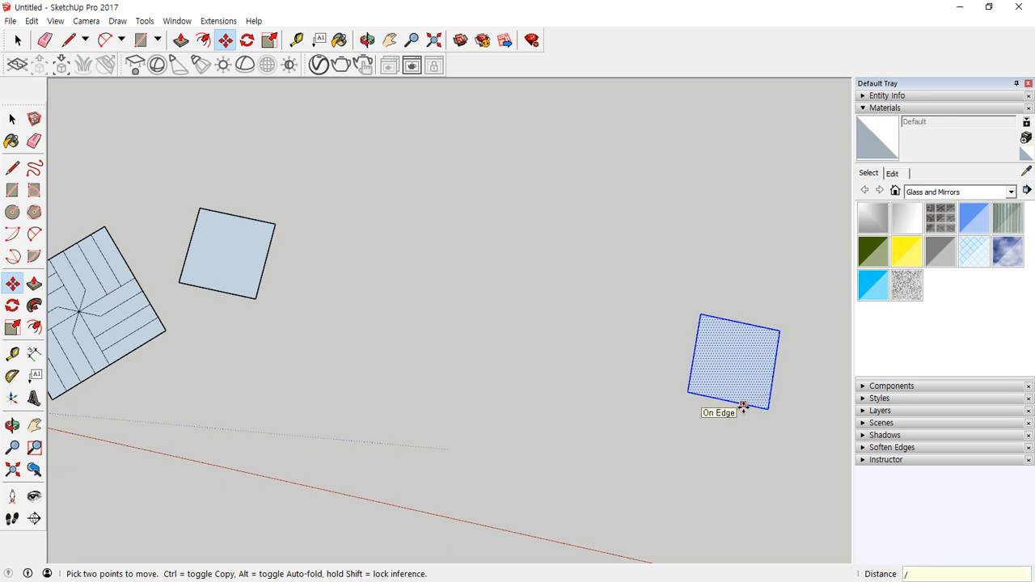
{"action": "type", "text": "4"}
{"action": "key", "text": "Return"}
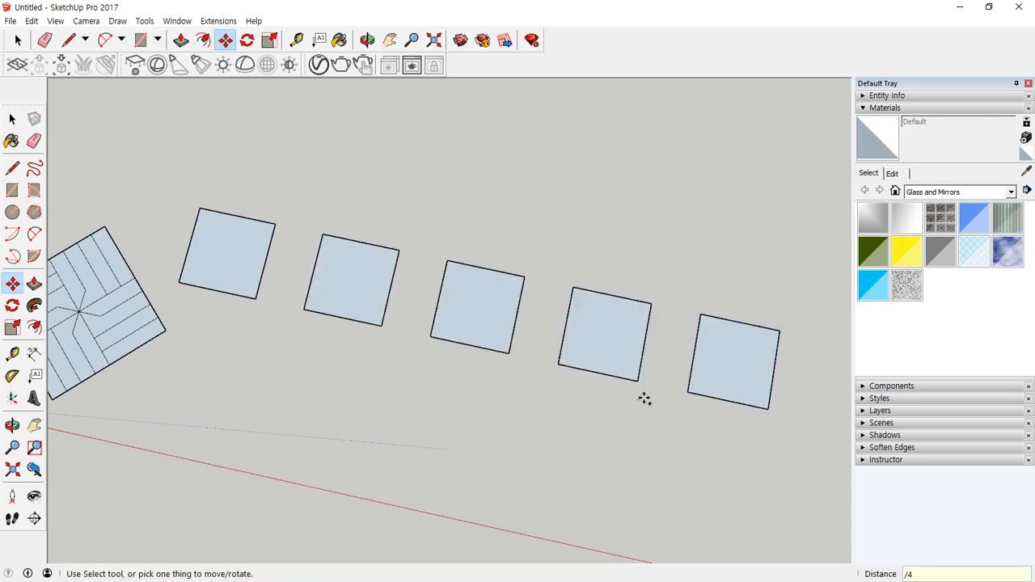
{"action": "mouse_move", "coordinate": [301, 225]}
{"action": "left_mouse_down"}
{"action": "mouse_move", "coordinate": [333, 208]}
{"action": "mouse_move", "coordinate": [631, 263]}
{"action": "mouse_move", "coordinate": [673, 295]}
{"action": "mouse_move", "coordinate": [651, 300]}
{"action": "left_mouse_up"}
{"action": "left_click_drag", "start_coordinate": [307, 200], "coordinate": [324, 224]}
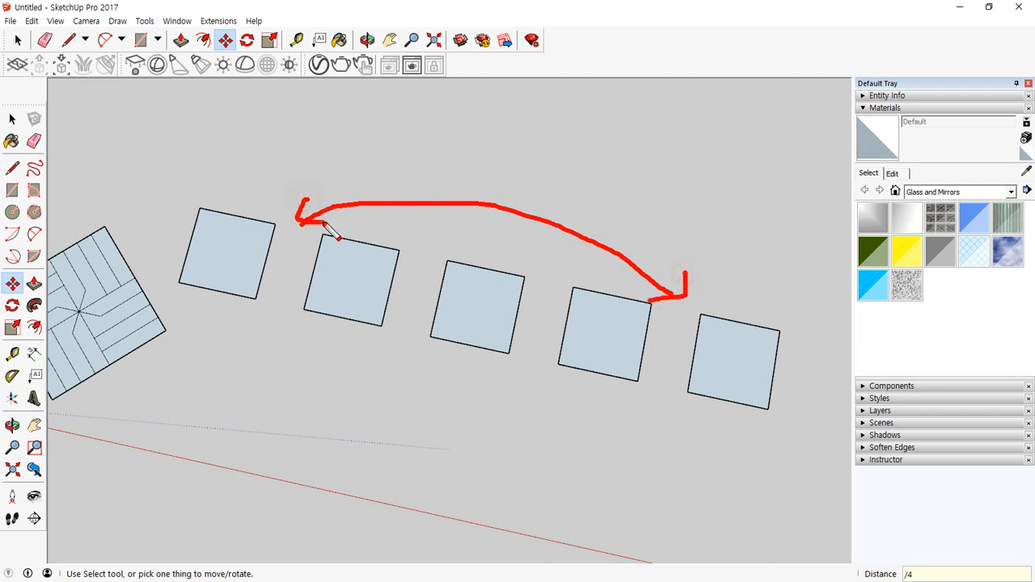
{"action": "key", "text": "Escape"}
Undo the divided row of copies and move the small square farther away from the patterned square.
{"action": "key", "text": "ctrl+z"}
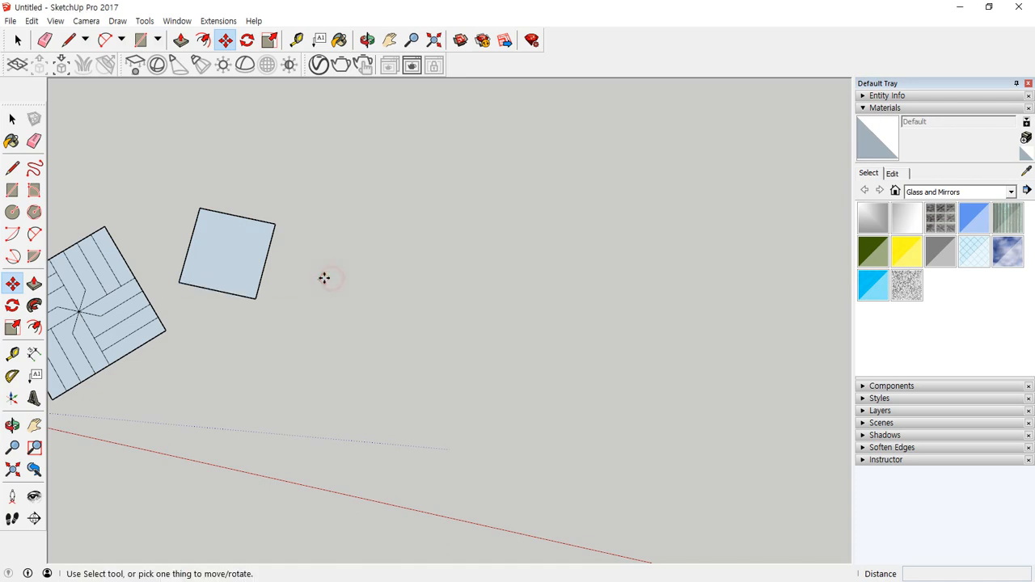
{"action": "key", "text": "space"}
{"action": "middle_click_drag", "start_coordinate": [293, 279], "coordinate": [264, 333]}
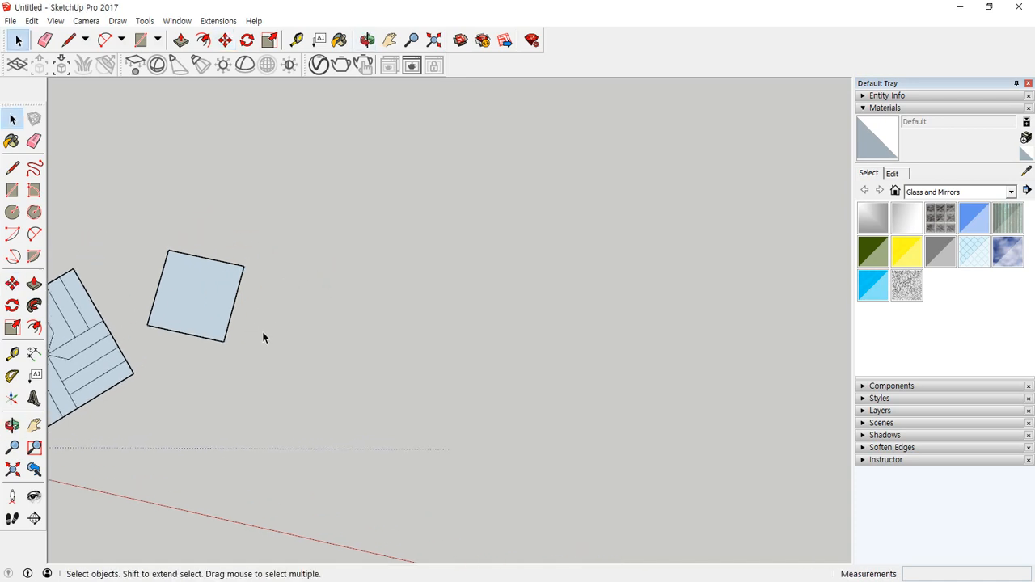
{"action": "left_click", "coordinate": [195, 293]}
{"action": "key", "text": "m"}
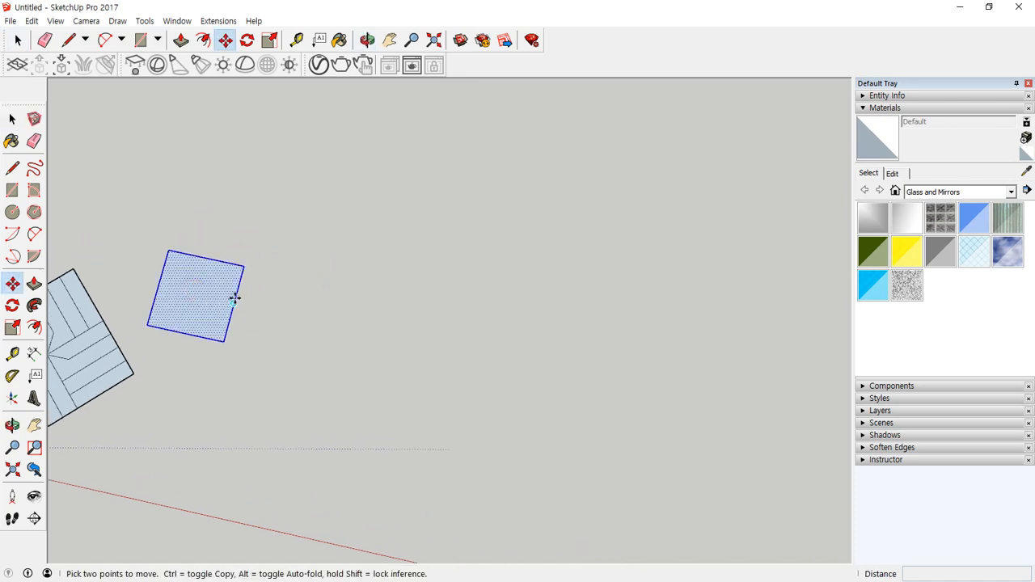
{"action": "left_click", "coordinate": [234, 299]}
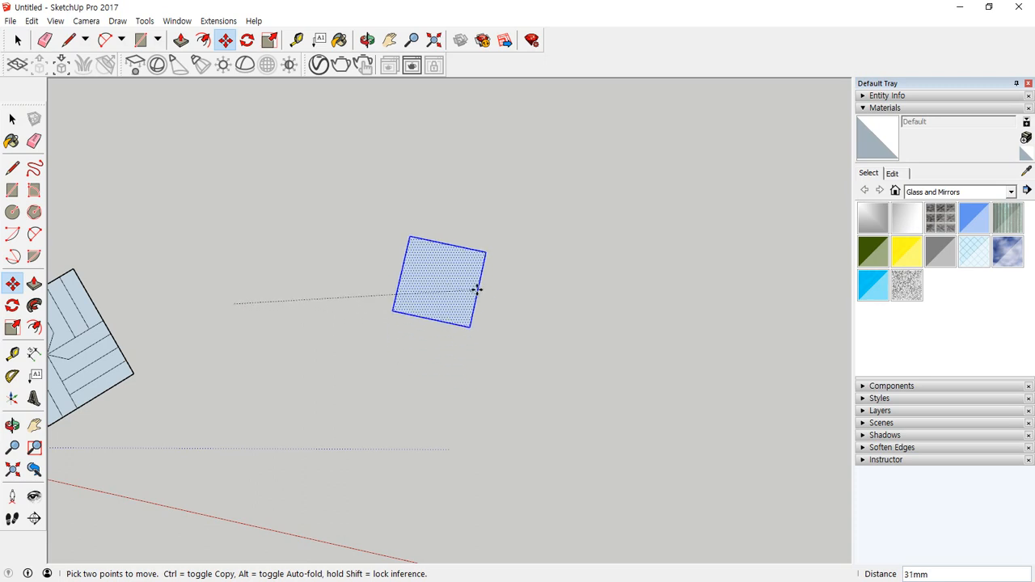
{"action": "left_click", "coordinate": [486, 354]}
{"action": "middle_click_drag", "start_coordinate": [556, 384], "coordinate": [337, 309]}
Draw a line along the red axis outward from the midpoint of the small square's side facing away from the pattern.
{"action": "key", "text": "l"}
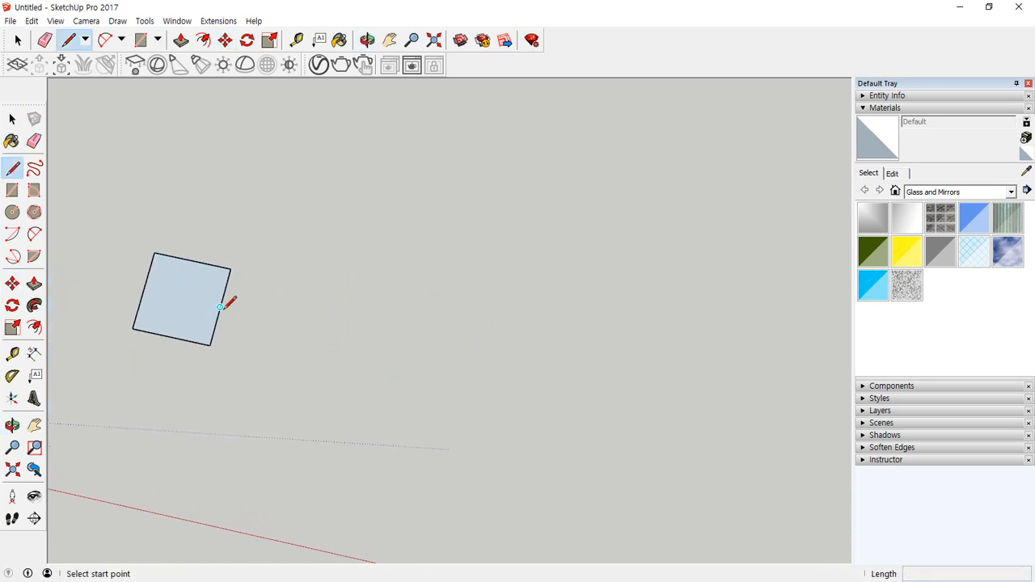
{"action": "left_click", "coordinate": [220, 309]}
{"action": "left_click", "coordinate": [420, 350]}
Rotate-copy the square and its line 45° about the line's free end and array the copy eight times (*8).
{"action": "key", "text": "space"}
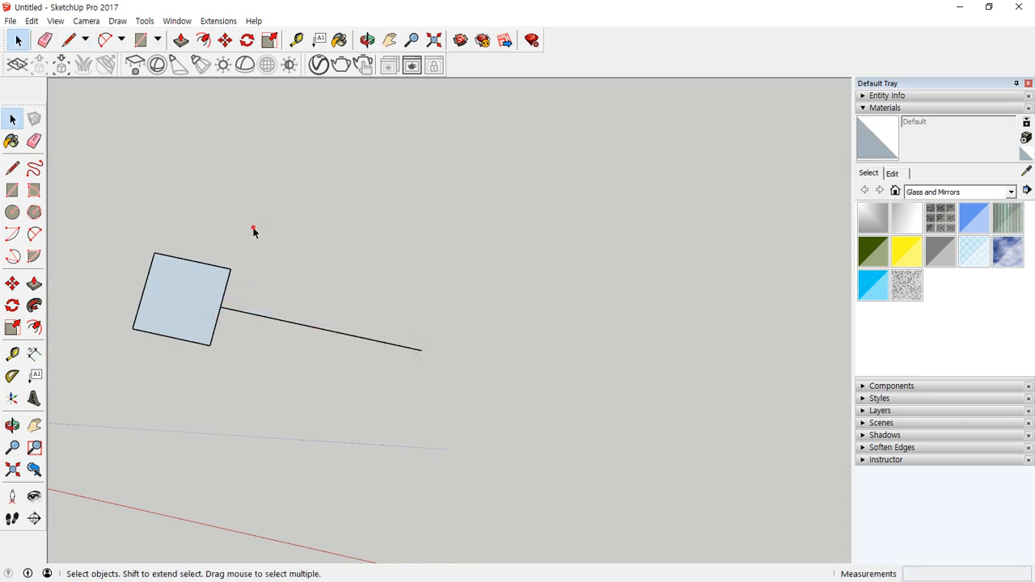
{"action": "left_click_drag", "start_coordinate": [254, 229], "coordinate": [122, 403]}
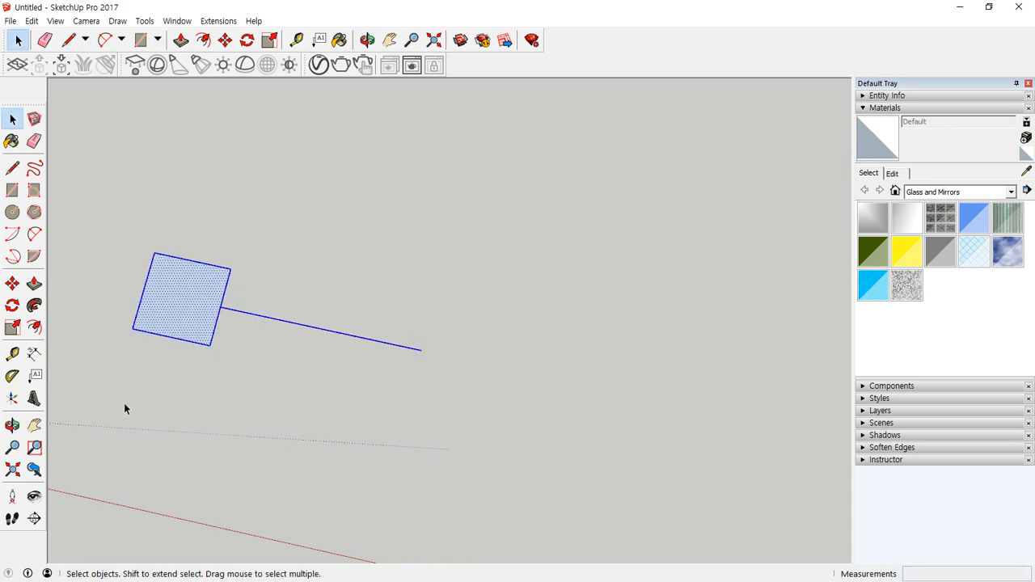
{"action": "key", "text": "q"}
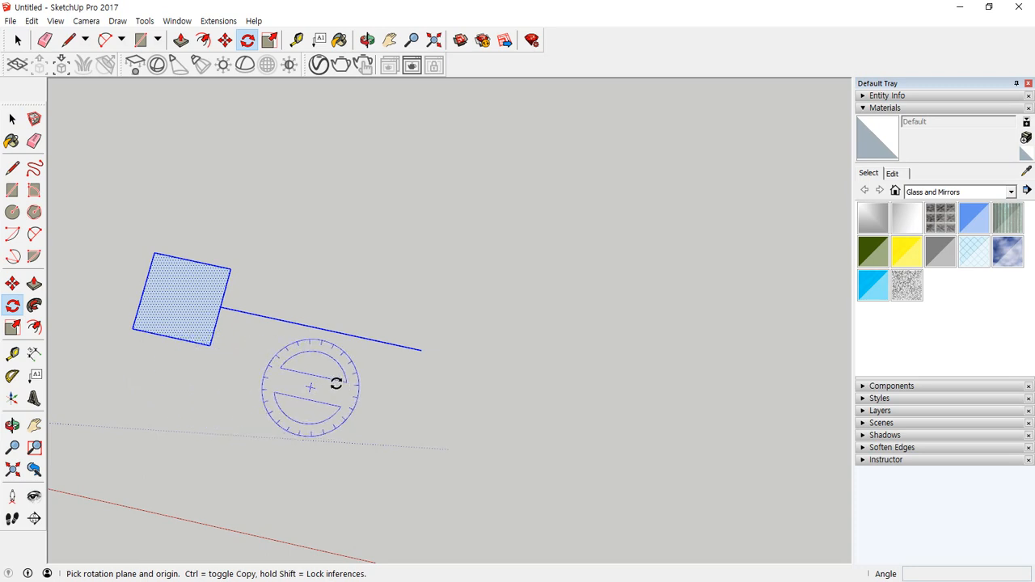
{"action": "left_click_drag", "start_coordinate": [421, 350], "coordinate": [224, 305]}
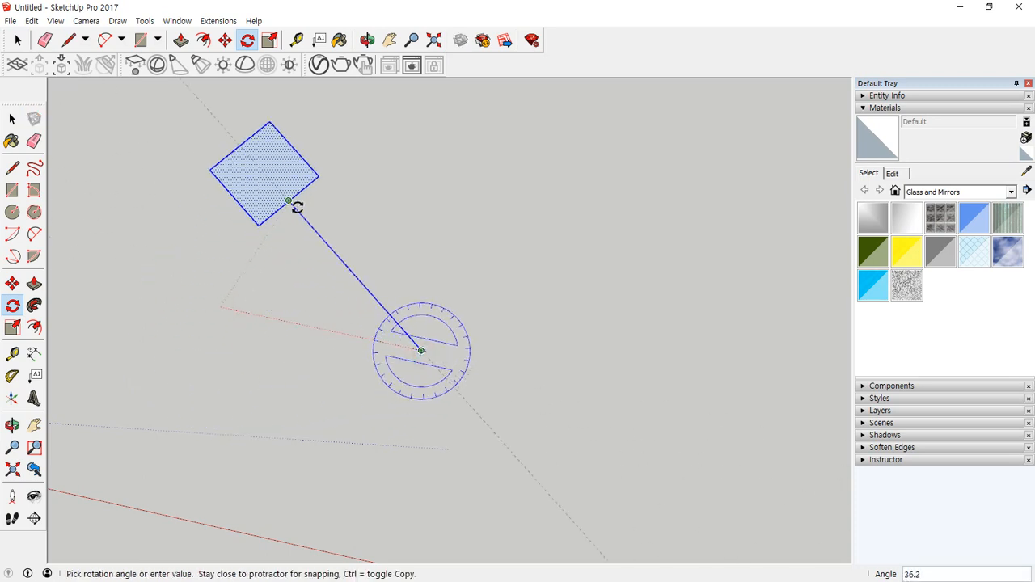
{"action": "key", "text": "ctrl"}
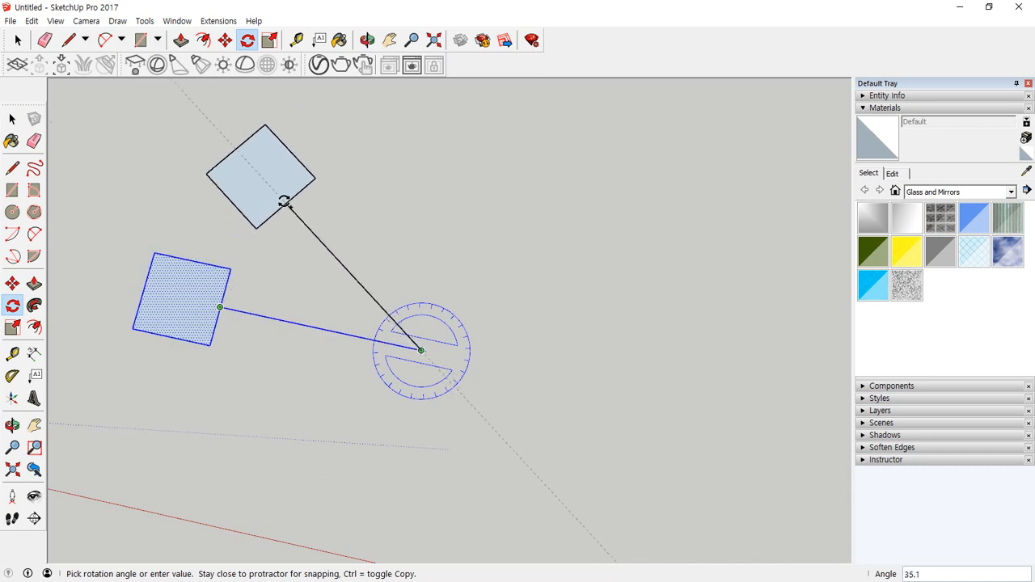
{"action": "type", "text": "45"}
{"action": "key", "text": "Return"}
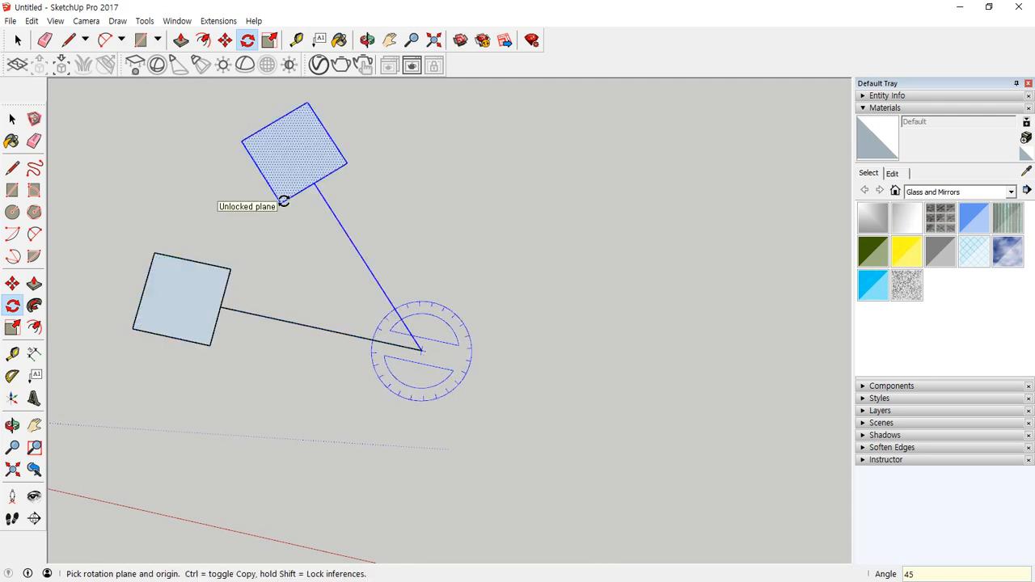
{"action": "type", "text": "*"}
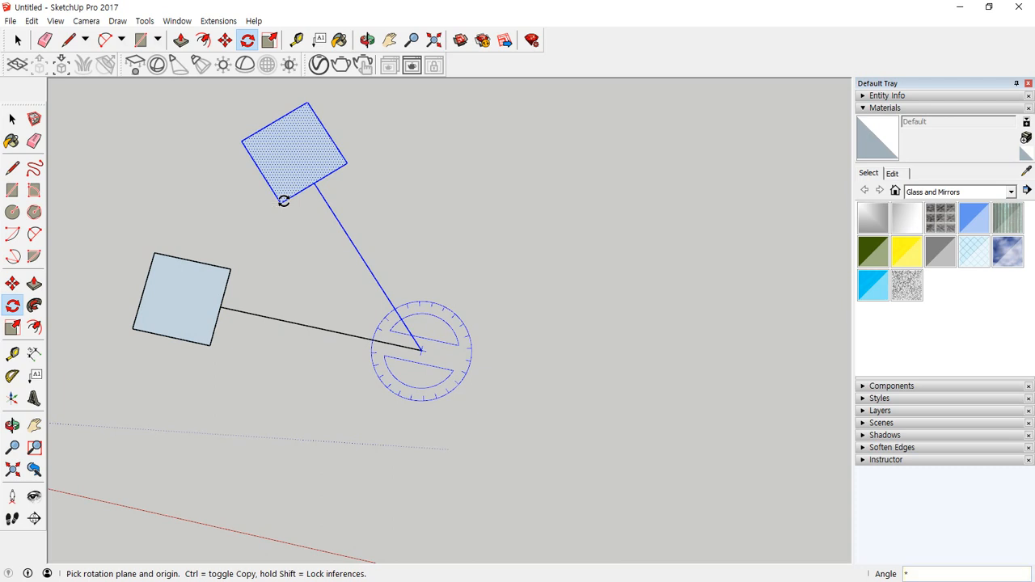
{"action": "type", "text": "8"}
{"action": "key", "text": "Return"}
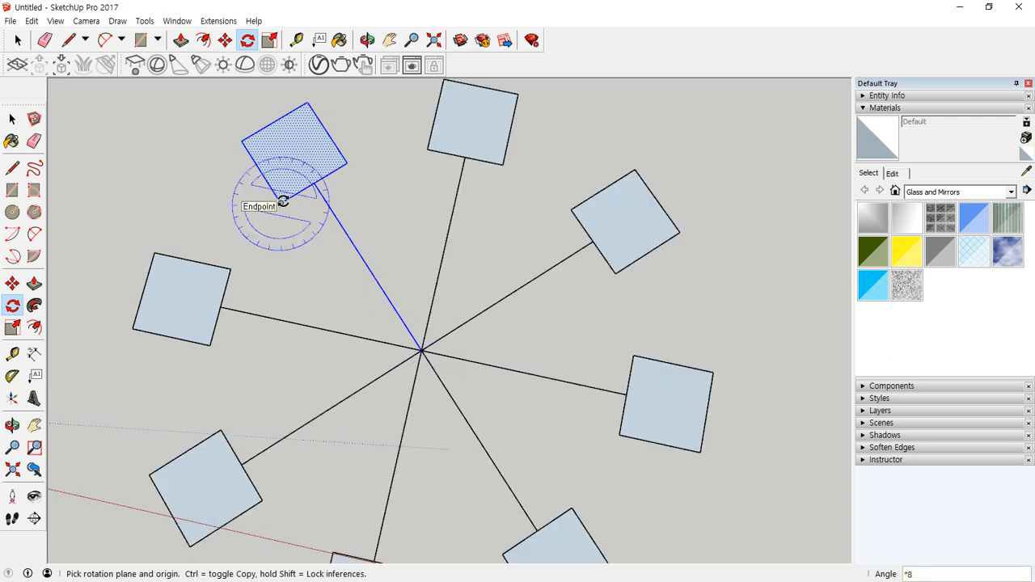
Replace the radial array with a 360° rotated copy of the square and line about the line's free end, divided by eight (/8).
{"action": "key", "text": "ctrl+z"}
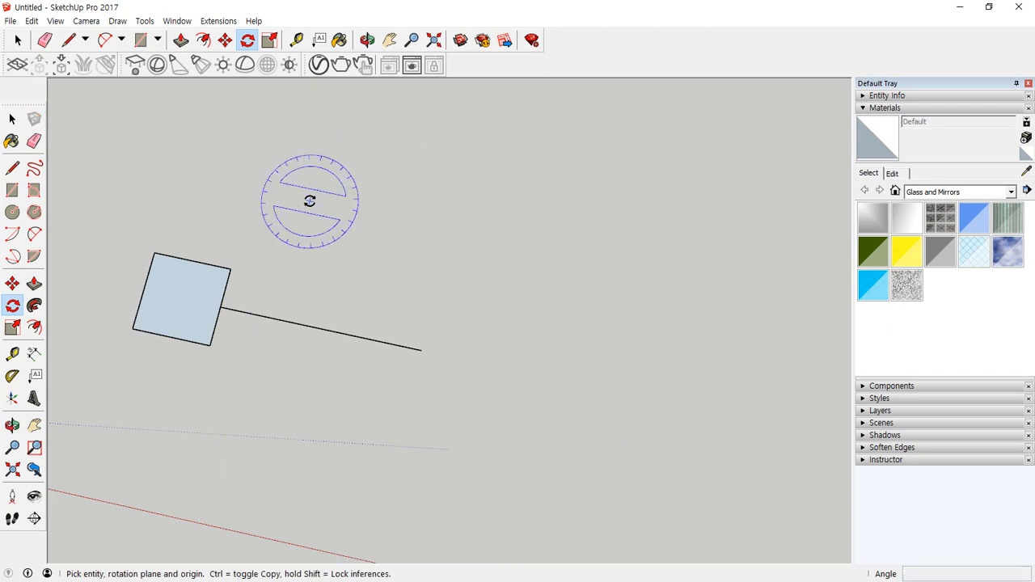
{"action": "key", "text": "space"}
{"action": "left_click_drag", "start_coordinate": [291, 201], "coordinate": [116, 416]}
{"action": "key", "text": "q"}
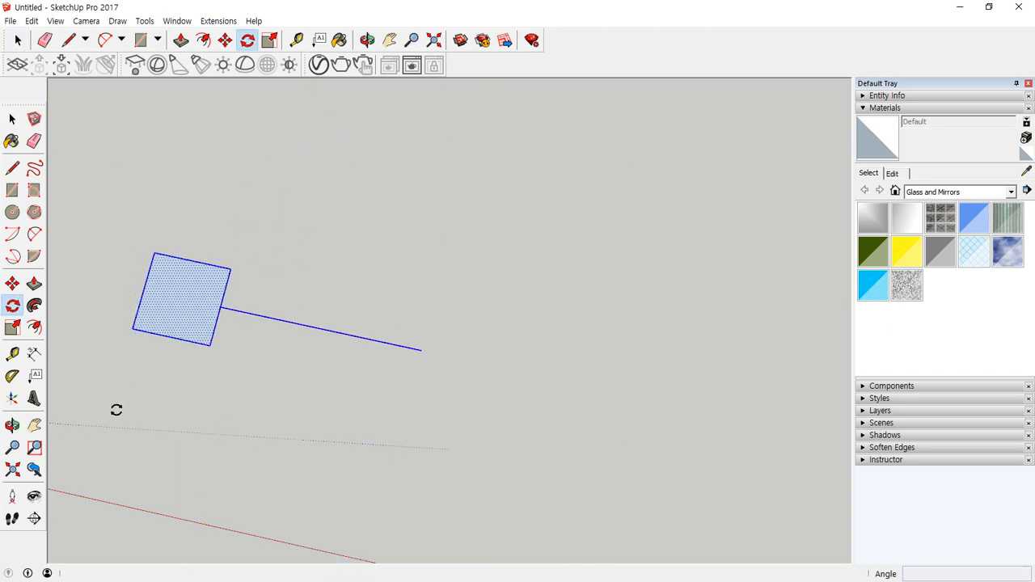
{"action": "left_click", "coordinate": [420, 349]}
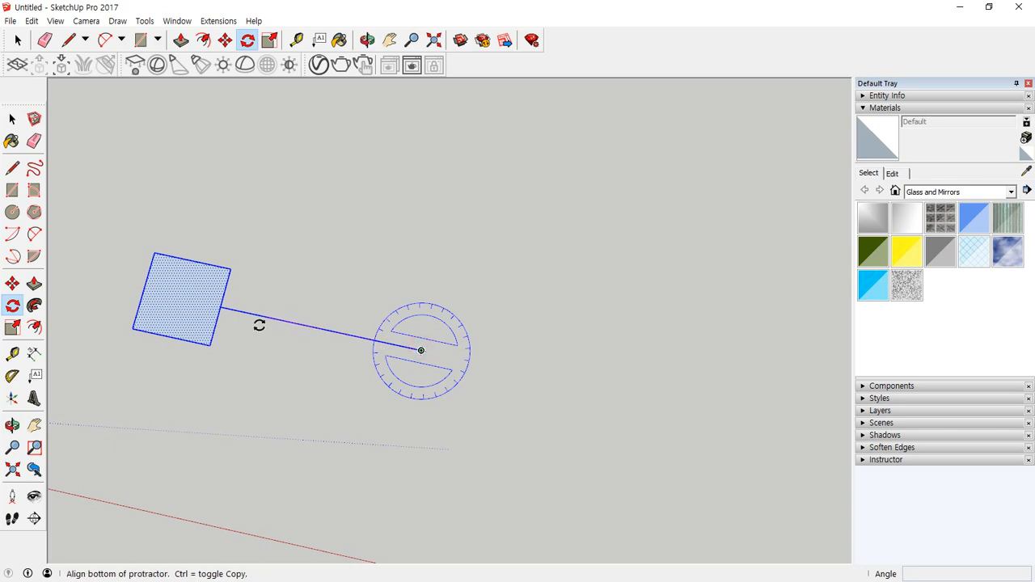
{"action": "left_click", "coordinate": [221, 308]}
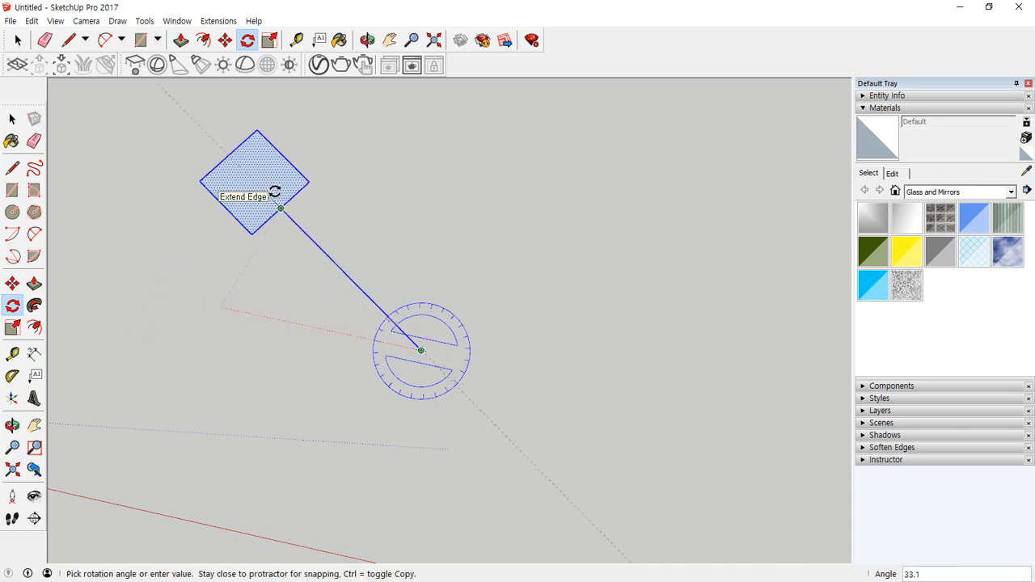
{"action": "key", "text": "ctrl"}
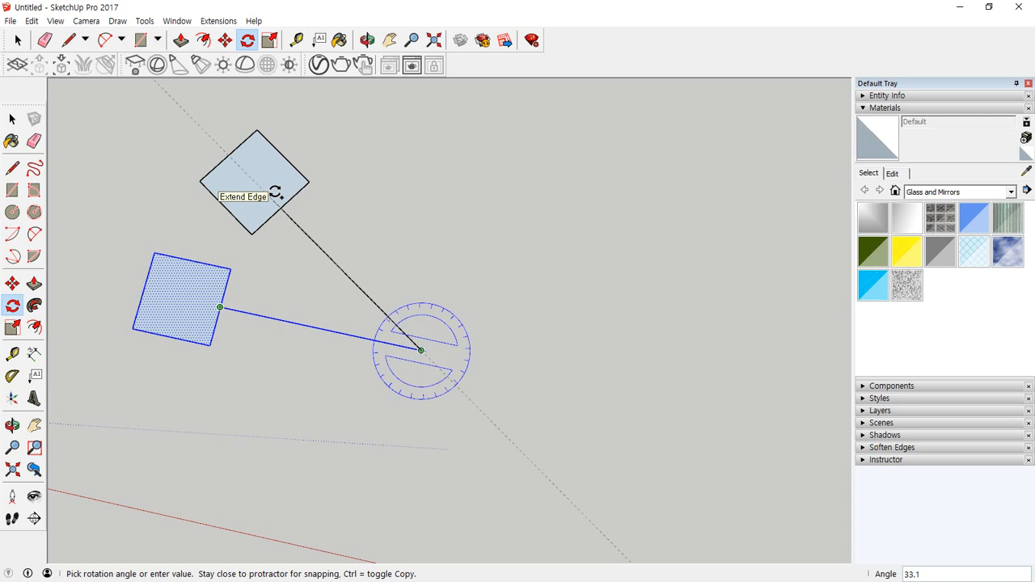
{"action": "type", "text": "360"}
{"action": "key", "text": "Return"}
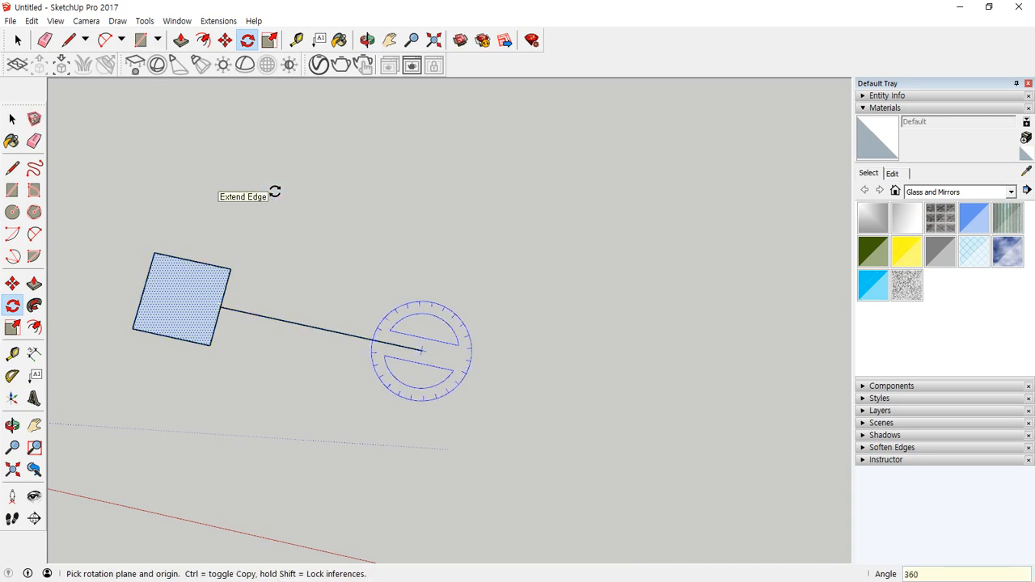
{"action": "type", "text": "/8"}
{"action": "key", "text": "Return"}
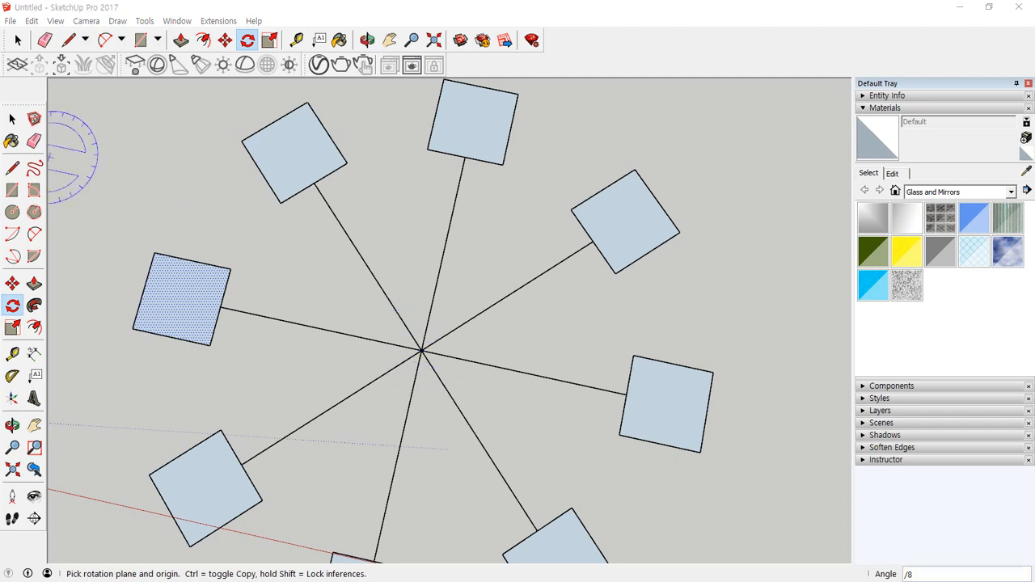
Switch to the open Notepad note and add the lines "*n" and "/n" below the Orbit heading.
{"action": "key", "text": "alt+Tab"}
{"action": "left_click", "coordinate": [610, 170]}
{"action": "key", "text": "Return"}
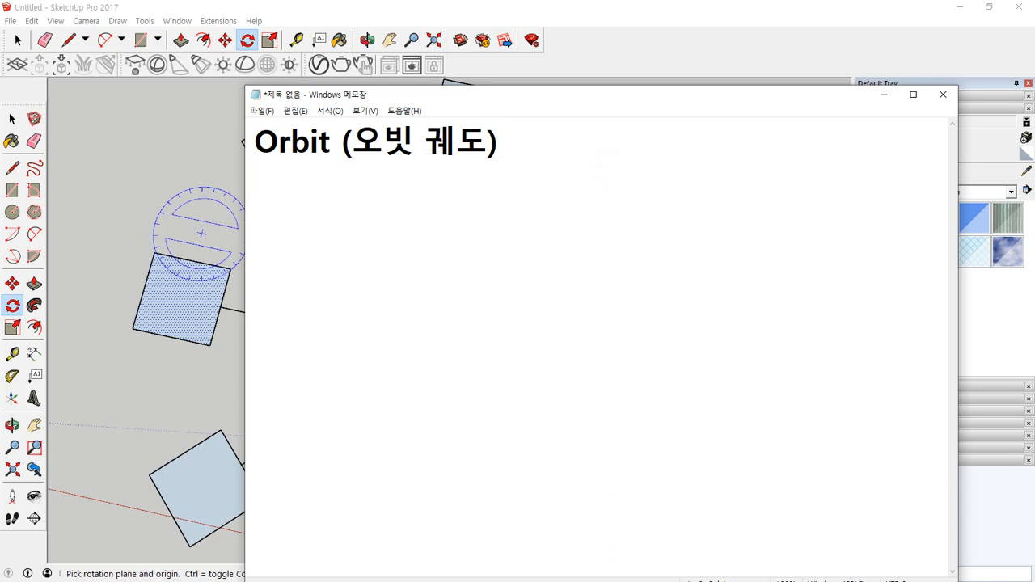
{"action": "type", "text": "*ㅜ"}
{"action": "key", "text": "BackSpace"}
{"action": "key", "text": "Hangul"}
{"action": "type", "text": "n"}
{"action": "key", "text": "Return"}
{"action": "type", "text": "/"}
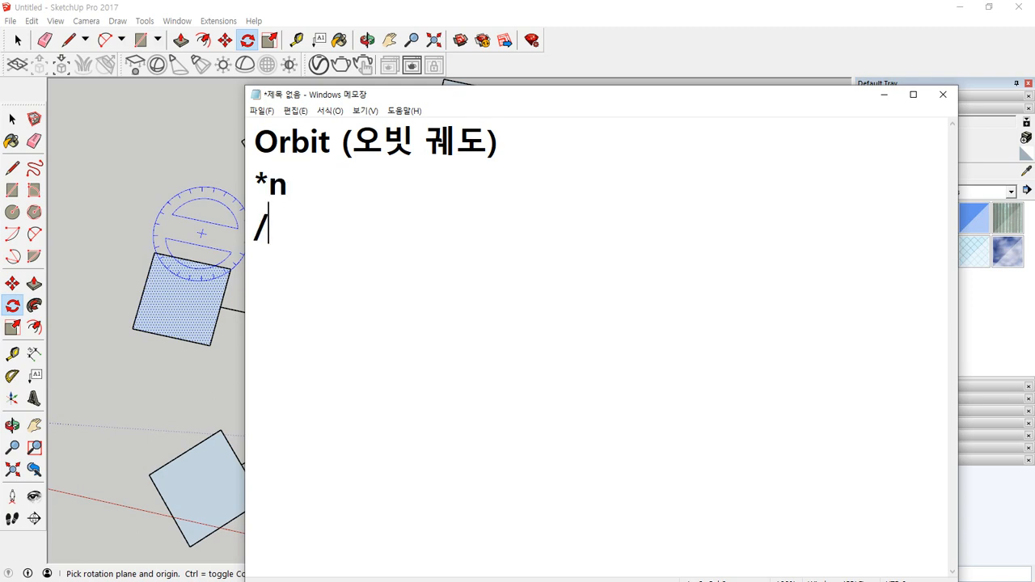
{"action": "type", "text": "n"}
Annotate the "*n" line with "한칸 간격" and the "/n" line with "전체".
{"action": "left_click", "coordinate": [608, 171]}
{"action": "type", "text": "한칸 "}
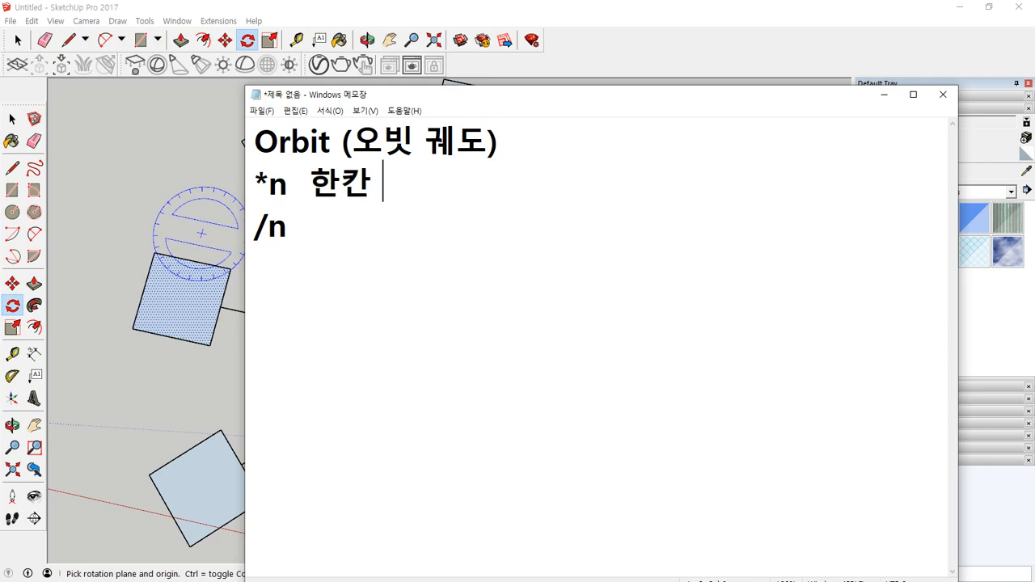
{"action": "type", "text": "간격"}
{"action": "key", "text": "Down"}
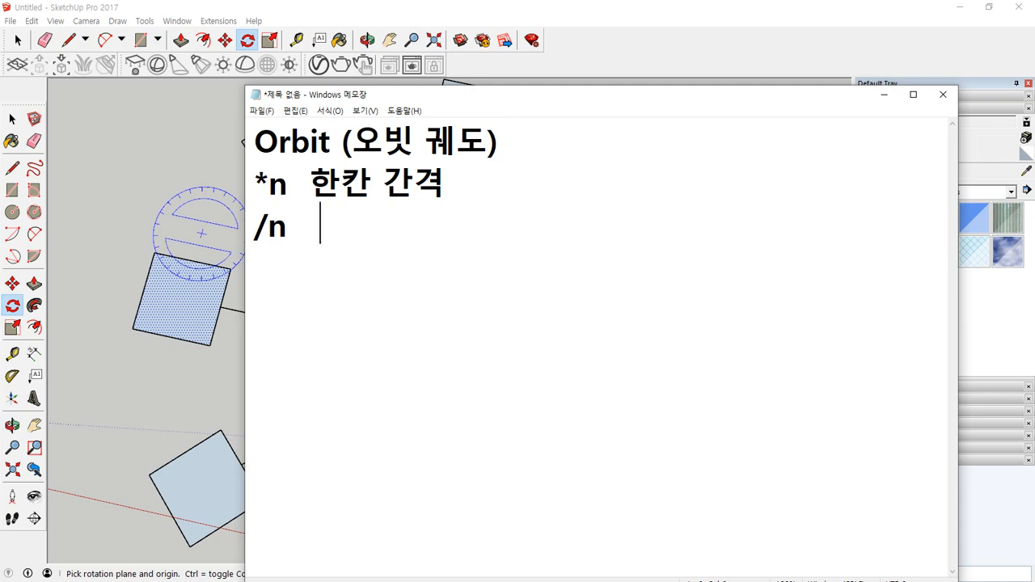
{"action": "type", "text": "전체"}
Put "거리(각도)" in front of "*n" and append ", 갯수" to the end of that line.
{"action": "key", "text": "Up"}
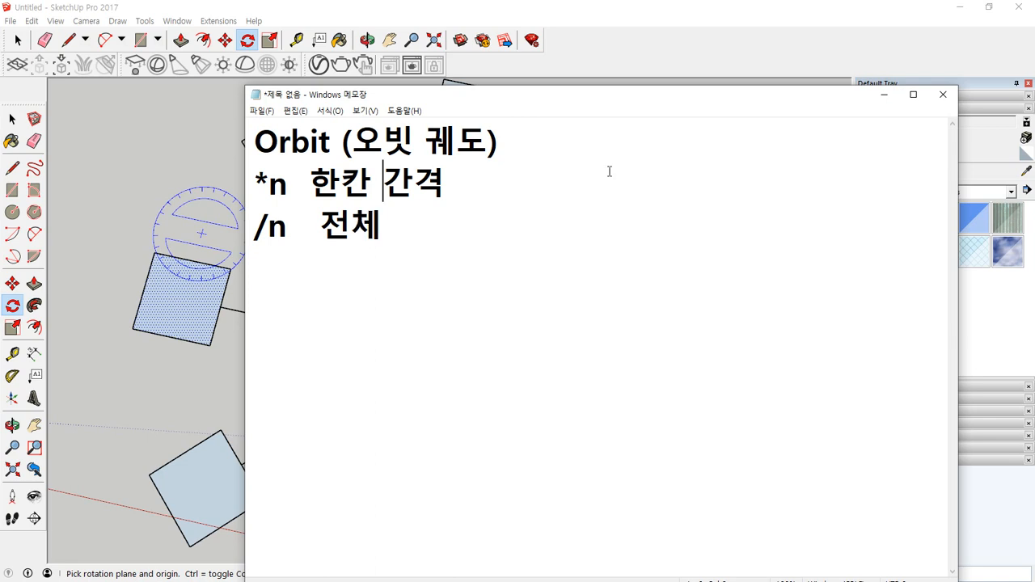
{"action": "key", "text": "Home"}
{"action": "type", "text": "걸"}
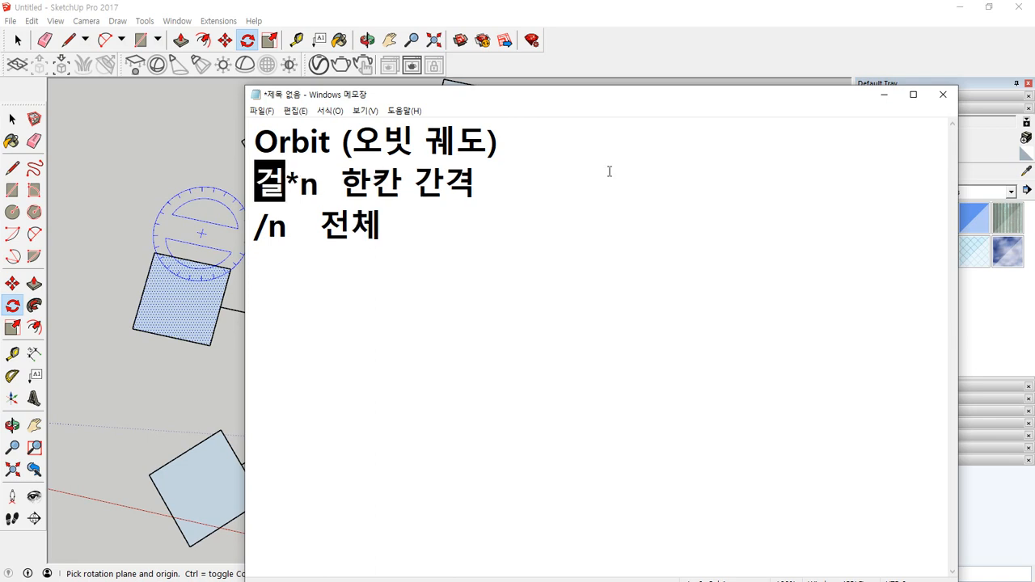
{"action": "type", "text": "리(각도)"}
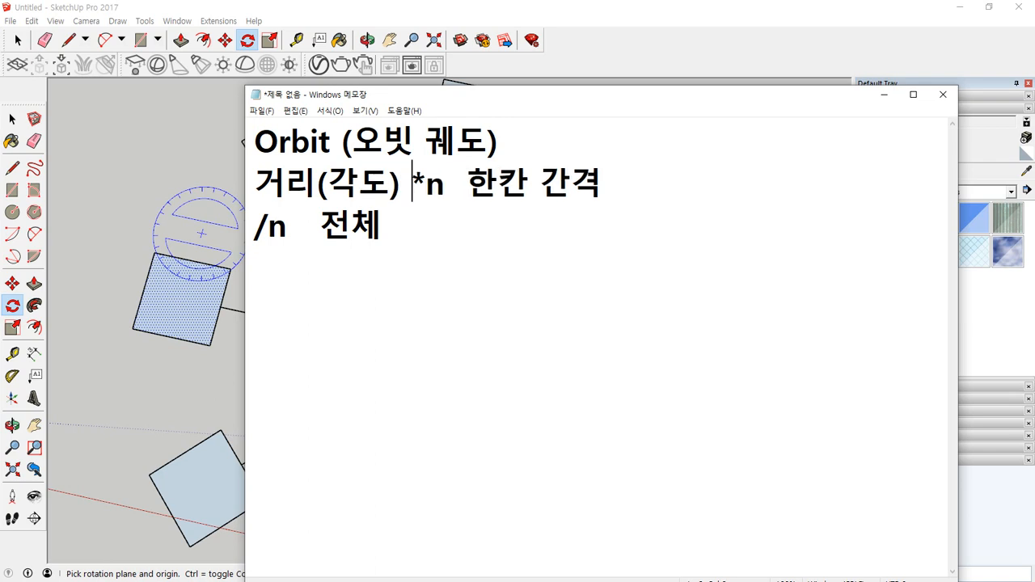
{"action": "left_click", "coordinate": [603, 183]}
{"action": "key", "text": "BackSpace"}
{"action": "type", "text": ", 갯수"}
Put "거리(각도)" in front of "/n" on the last line of the note.
{"action": "key", "text": "Down"}
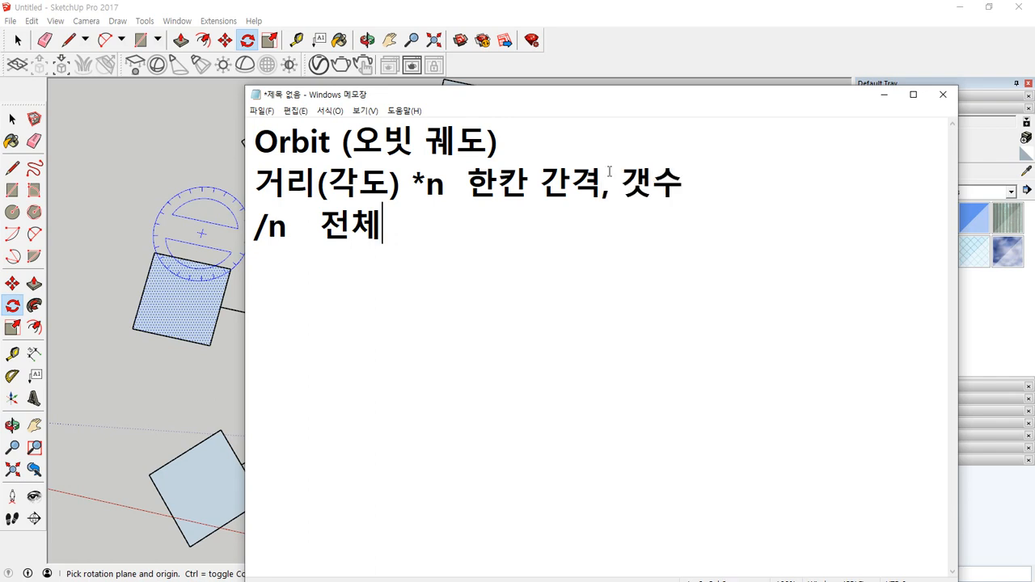
{"action": "key", "text": "Left"}
{"action": "key", "text": "Left"}
{"action": "key", "text": "Left"}
{"action": "key", "text": "Left"}
{"action": "key", "text": "Left"}
{"action": "key", "text": "Left"}
{"action": "type", "text": "거리(각도"}
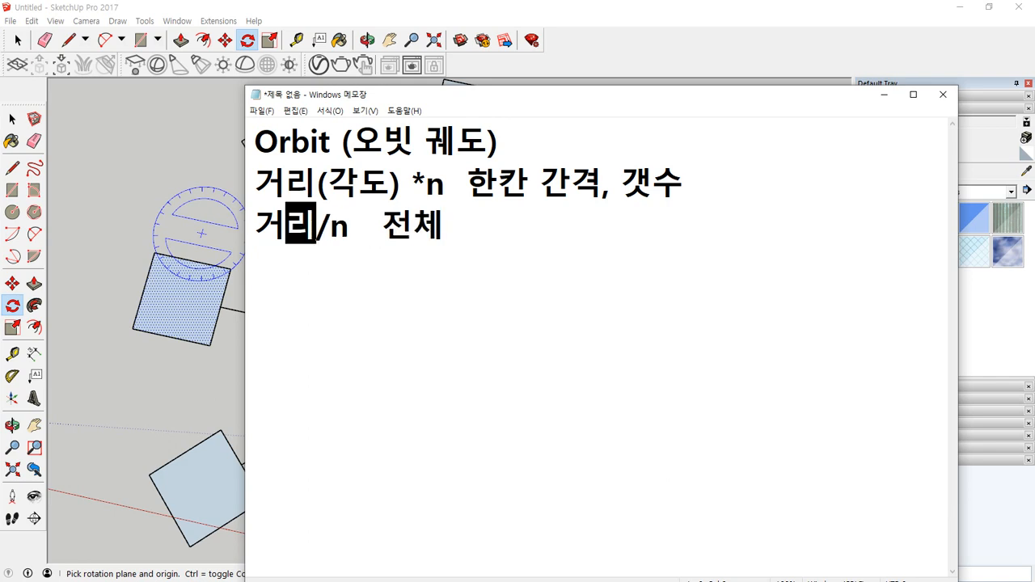
{"action": "type", "text": ")"}
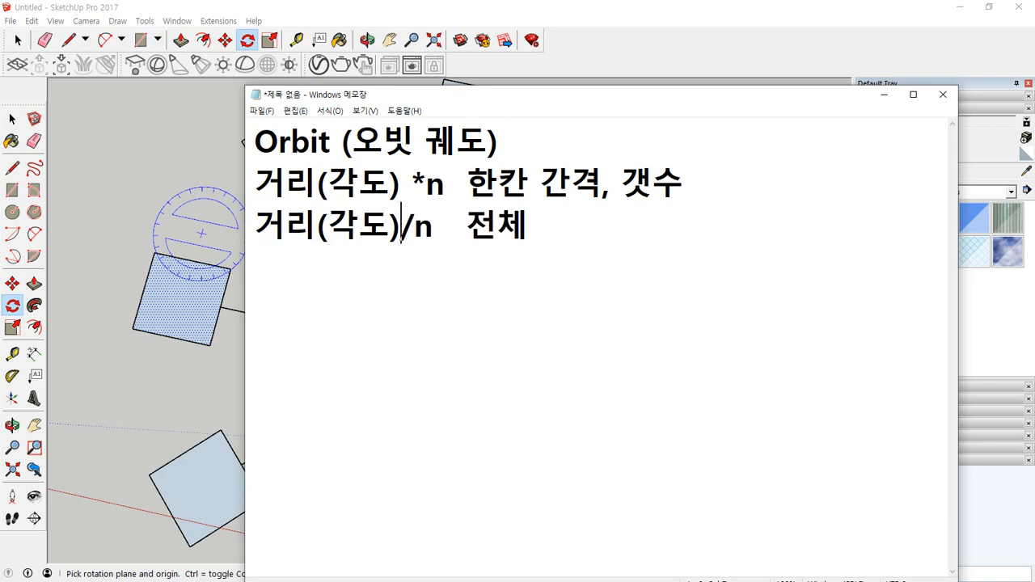
Append ",갯수" to the end of the "/n" line, following "전체".
{"action": "key", "text": "Right"}
{"action": "key", "text": "Right"}
{"action": "key", "text": "Right"}
{"action": "key", "text": "Right"}
{"action": "key", "text": "End"}
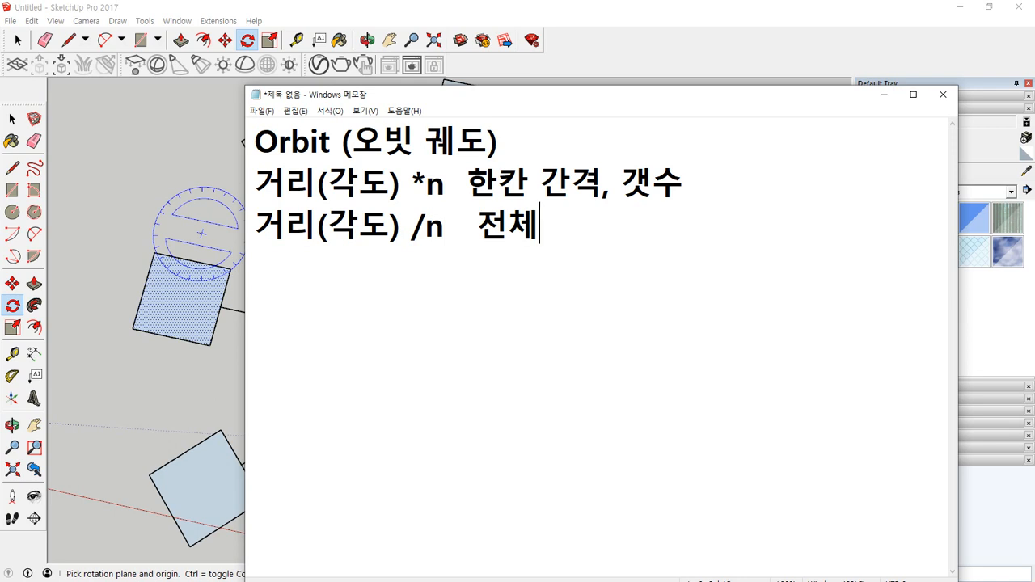
{"action": "type", "text": ",ㄱ"}
{"action": "type", "text": "갯수"}
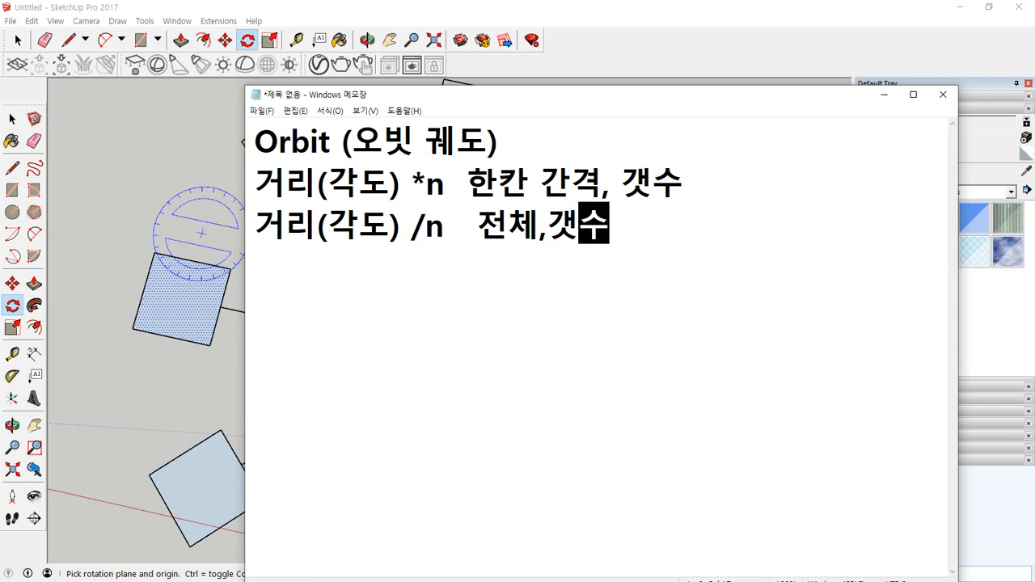
Switch back to SketchUp and delete the radial array together with the small patterned square.
{"action": "left_click", "coordinate": [694, 16]}
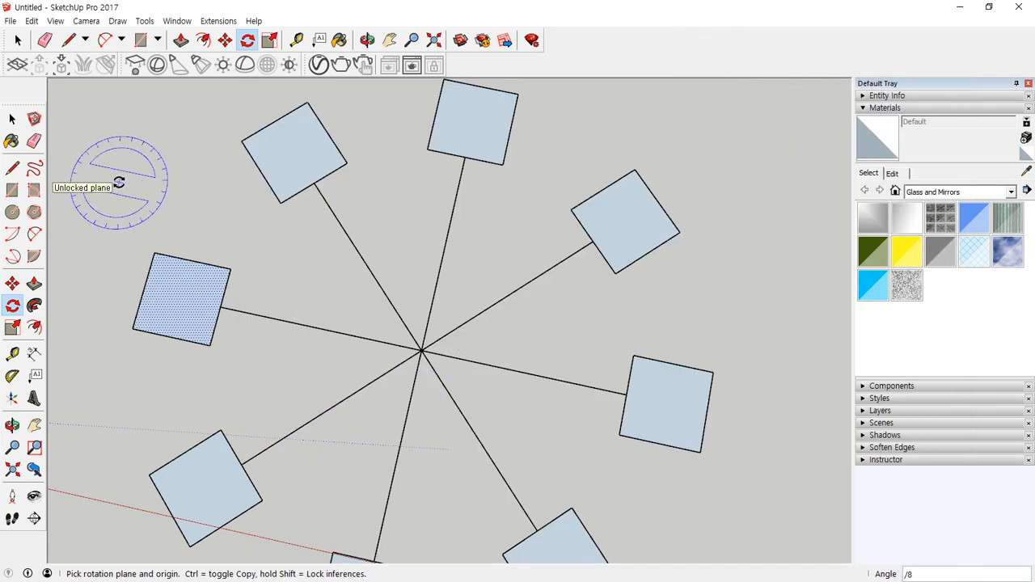
{"action": "scroll", "coordinate": [97, 218], "scroll_direction": "down", "scroll_amount": 5}
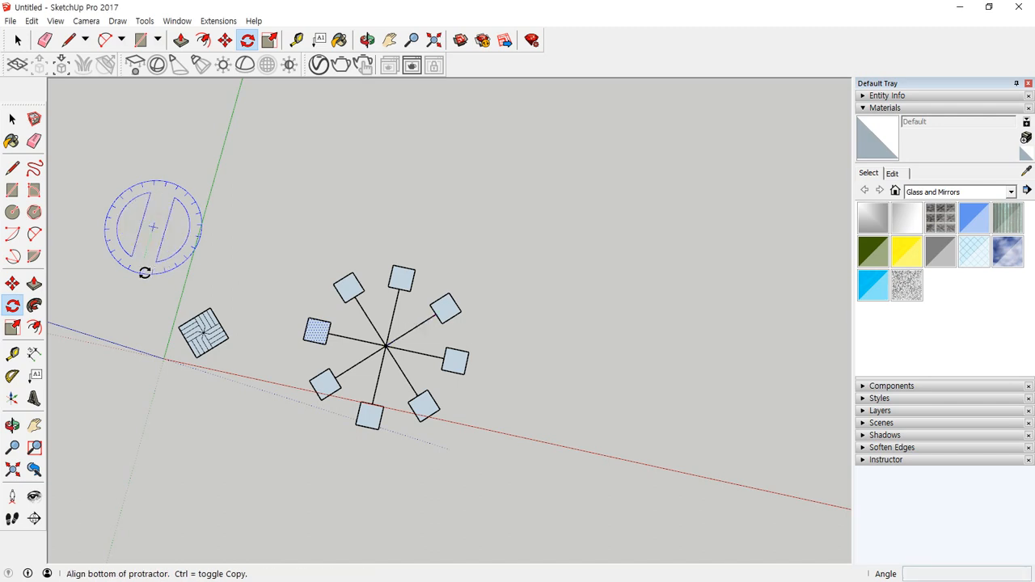
{"action": "key", "text": "space"}
{"action": "left_click_drag", "start_coordinate": [120, 193], "coordinate": [628, 569]}
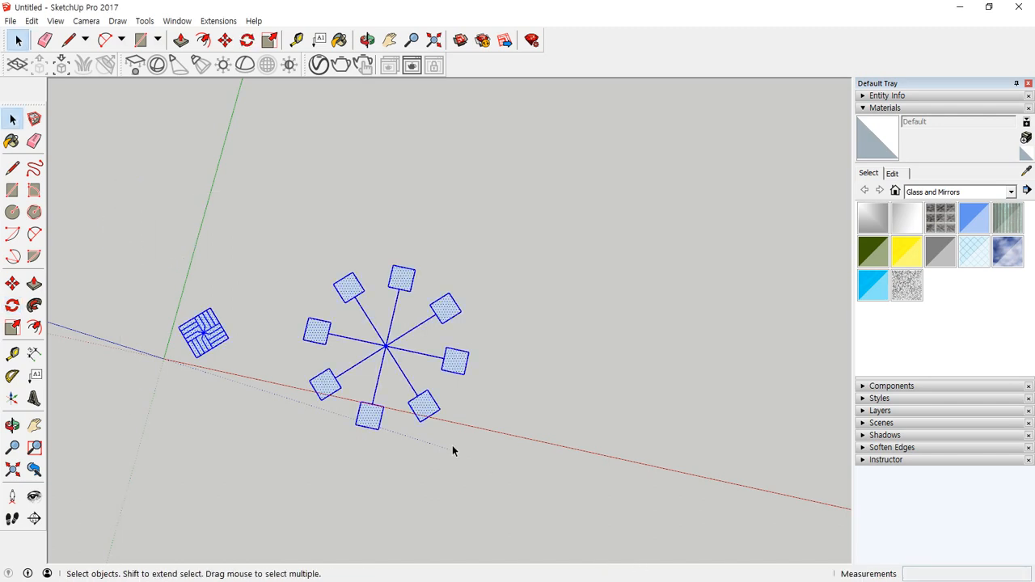
{"action": "key", "text": "Delete"}
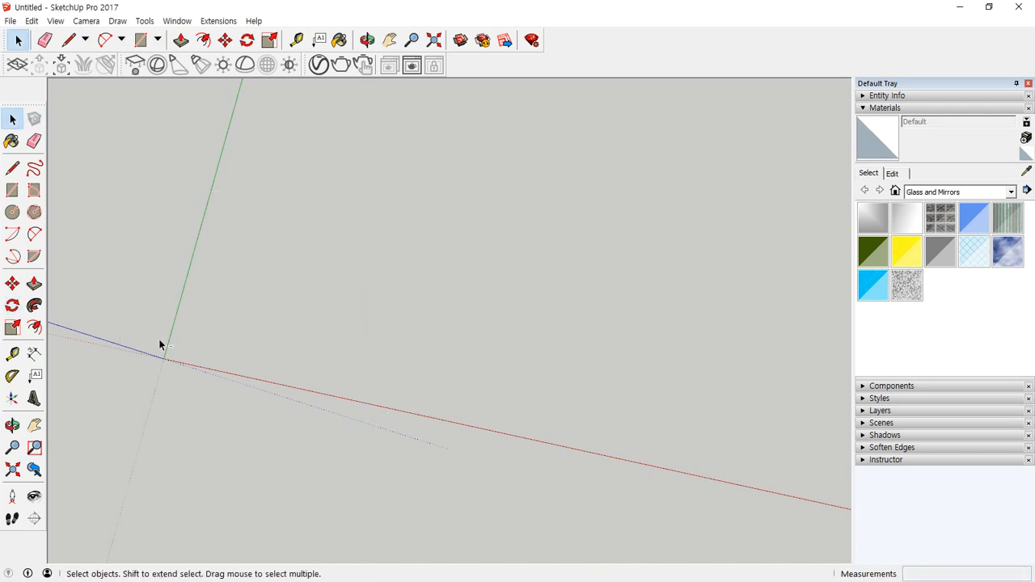
Draw a rectangle about 14 by 12 mm on the ground plane near the origin.
{"action": "key", "text": "shift+z"}
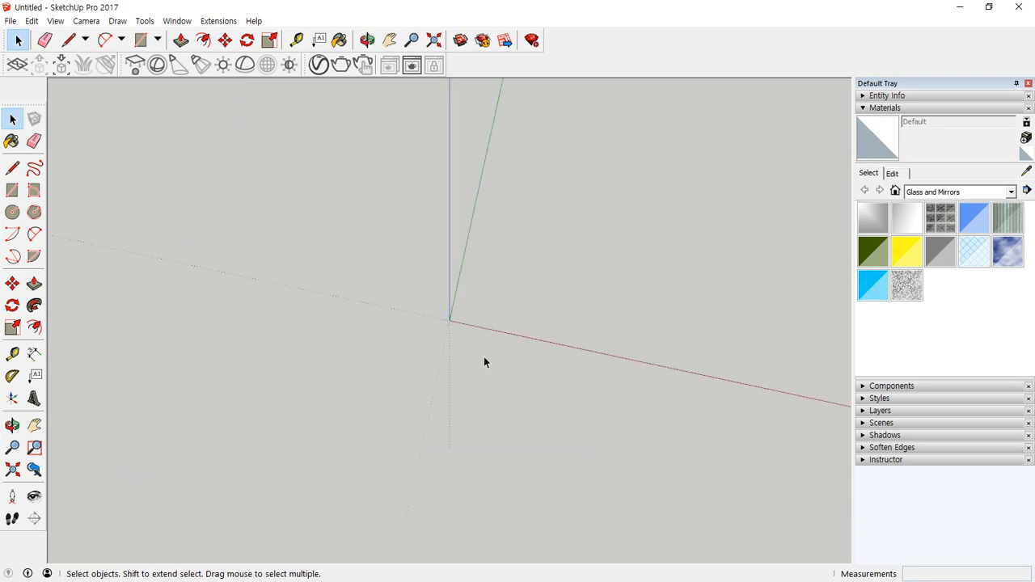
{"action": "middle_click_drag", "start_coordinate": [484, 362], "coordinate": [316, 363]}
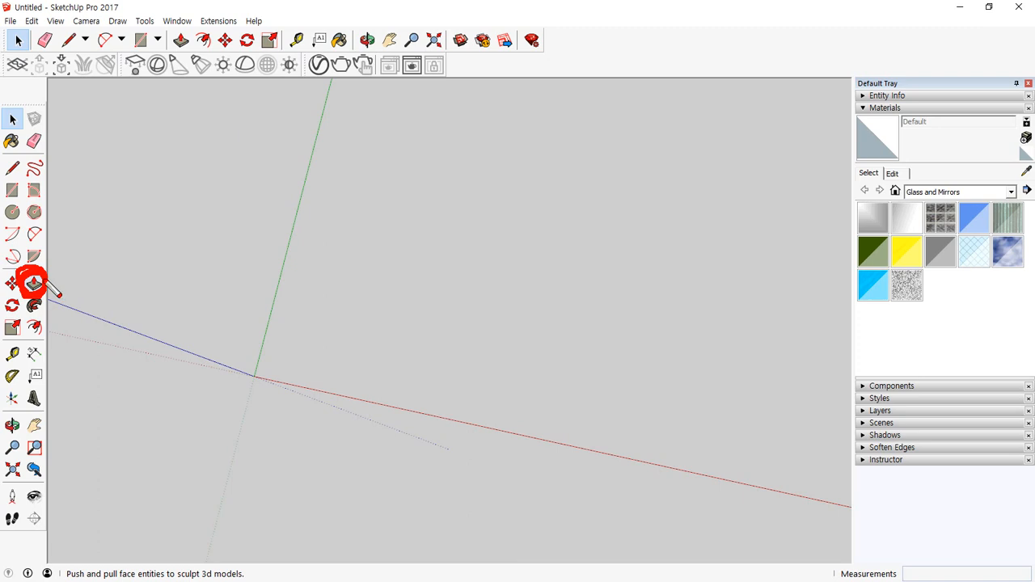
{"action": "left_click", "coordinate": [22, 189]}
{"action": "left_click", "coordinate": [290, 351]}
{"action": "left_click", "coordinate": [459, 260]}
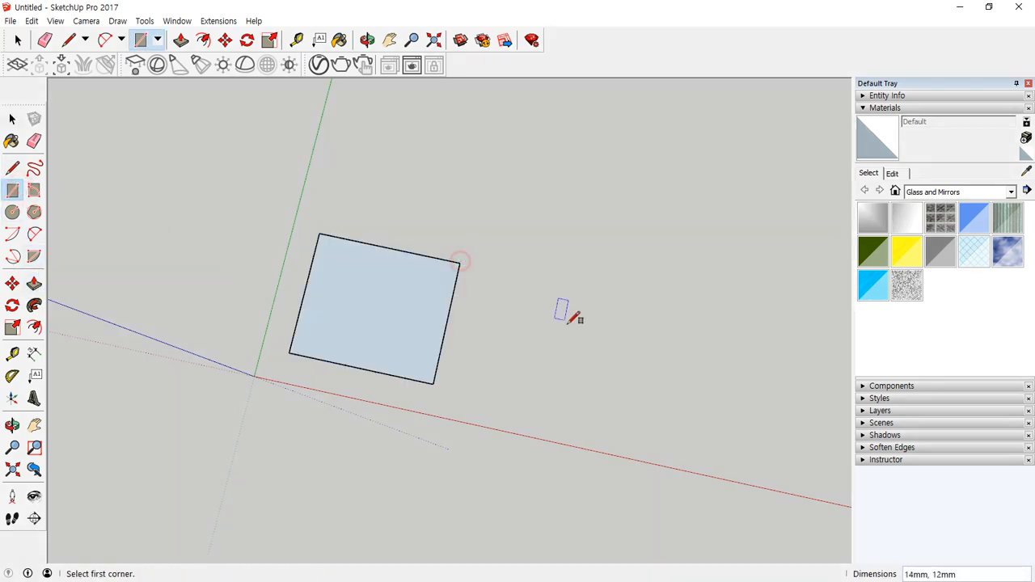
Draw a circle with a radius of about 5 mm beside the rectangle.
{"action": "key", "text": "c"}
{"action": "left_click", "coordinate": [606, 355]}
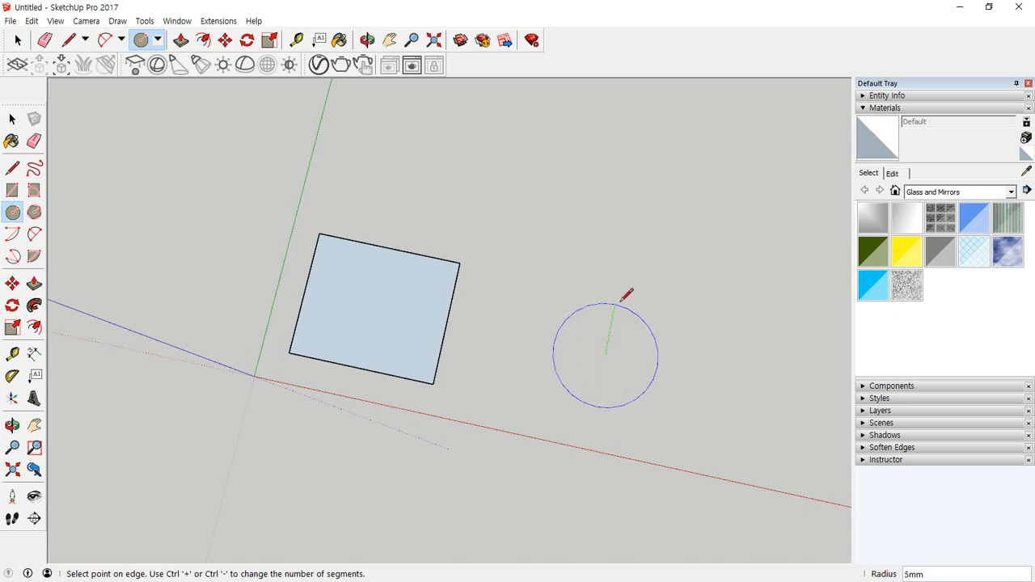
{"action": "left_click", "coordinate": [622, 301]}
Extrude the rectangle upward about 15 mm into a box with Push/Pull.
{"action": "middle_click_drag", "start_coordinate": [547, 353], "coordinate": [266, 225]}
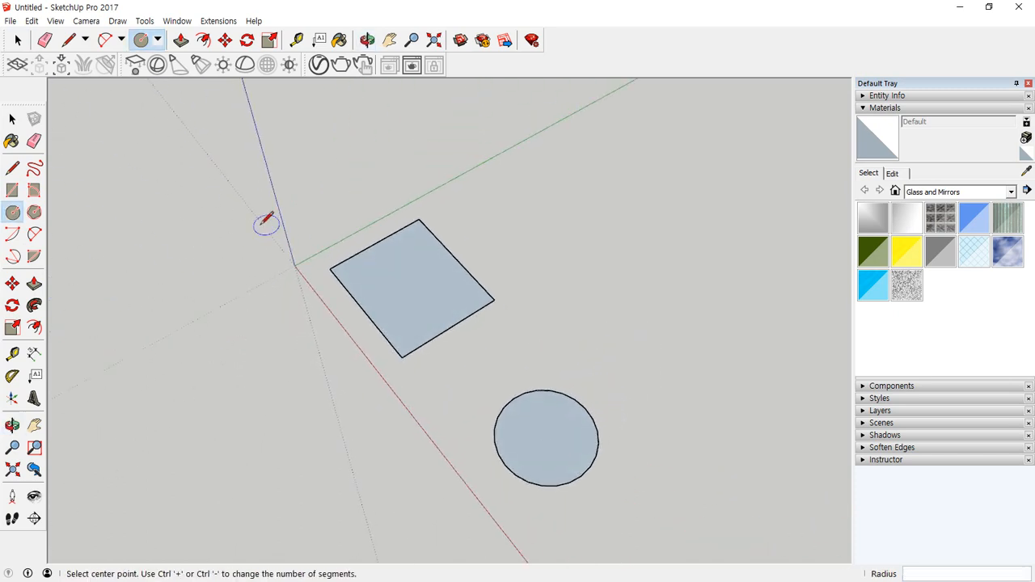
{"action": "left_click", "coordinate": [34, 283]}
{"action": "left_click", "coordinate": [419, 308]}
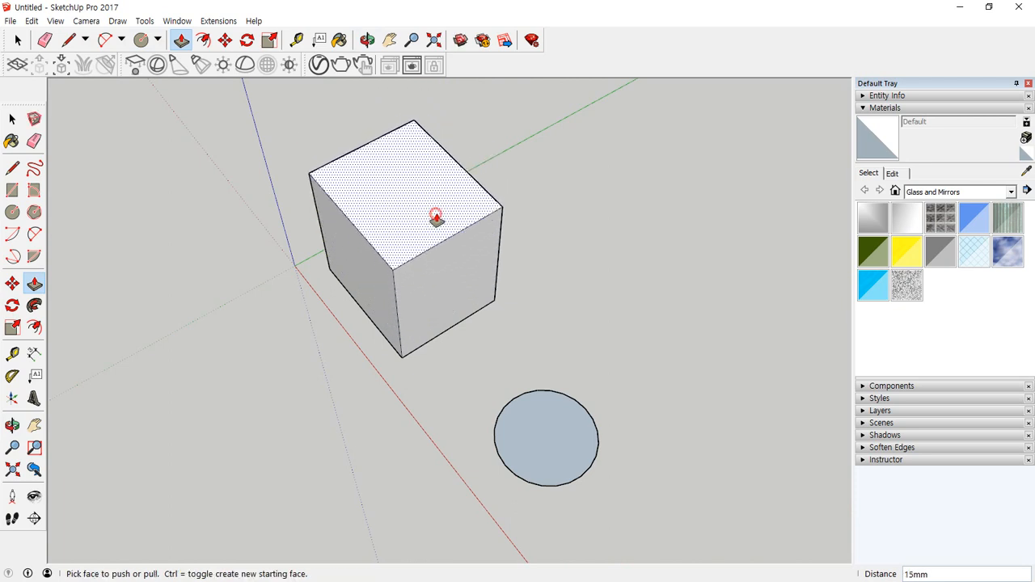
{"action": "left_click", "coordinate": [435, 218]}
Push/Pull the circle upward about 14 mm to form a cylinder.
{"action": "middle_click_drag", "start_coordinate": [436, 220], "coordinate": [502, 380]}
{"action": "left_click", "coordinate": [589, 418]}
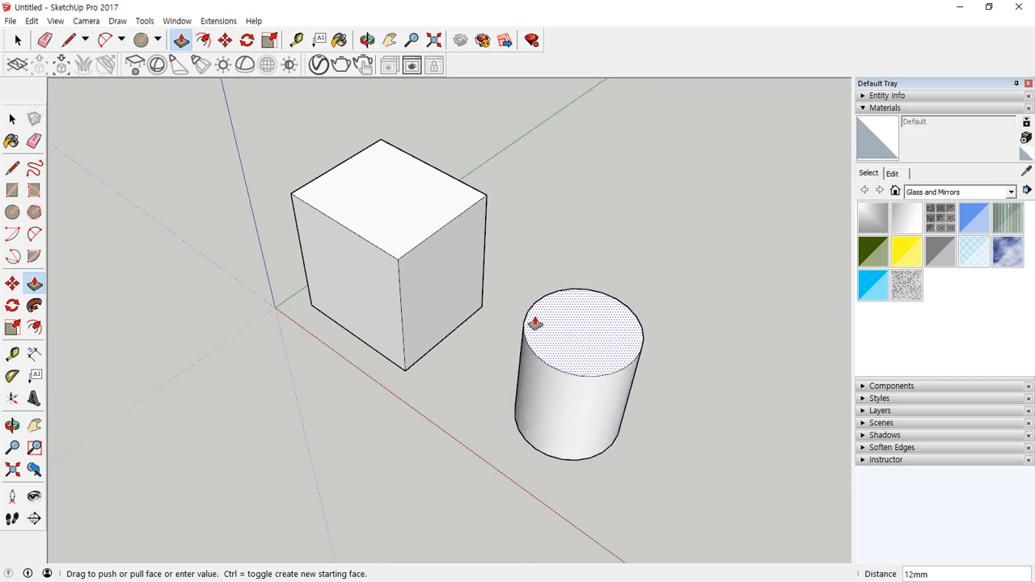
{"action": "left_click", "coordinate": [539, 302]}
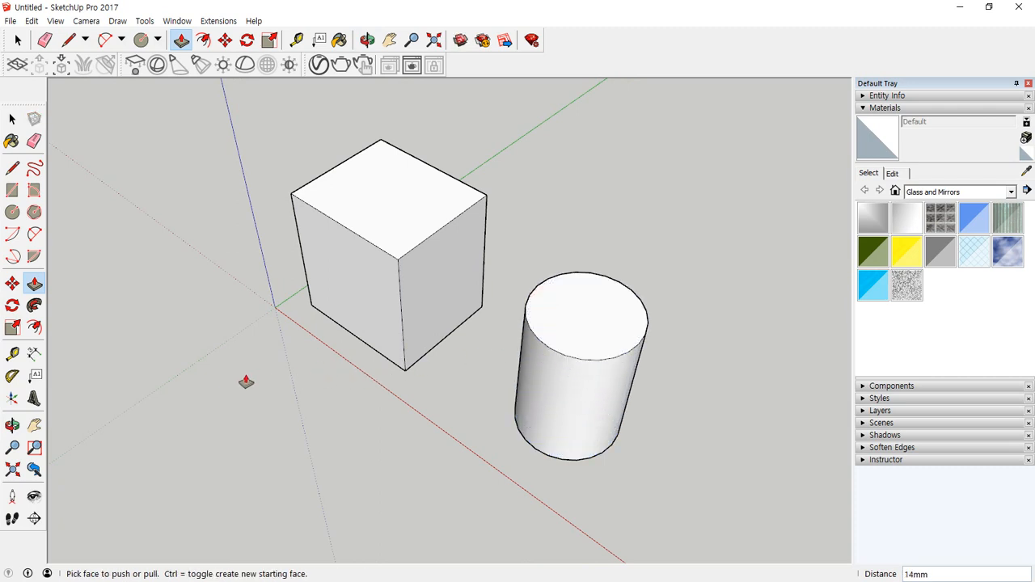
Draw a second rectangle about 14 by 8 mm on the ground in front of the box.
{"action": "key", "text": "r"}
{"action": "left_click", "coordinate": [220, 365]}
{"action": "left_click", "coordinate": [372, 387]}
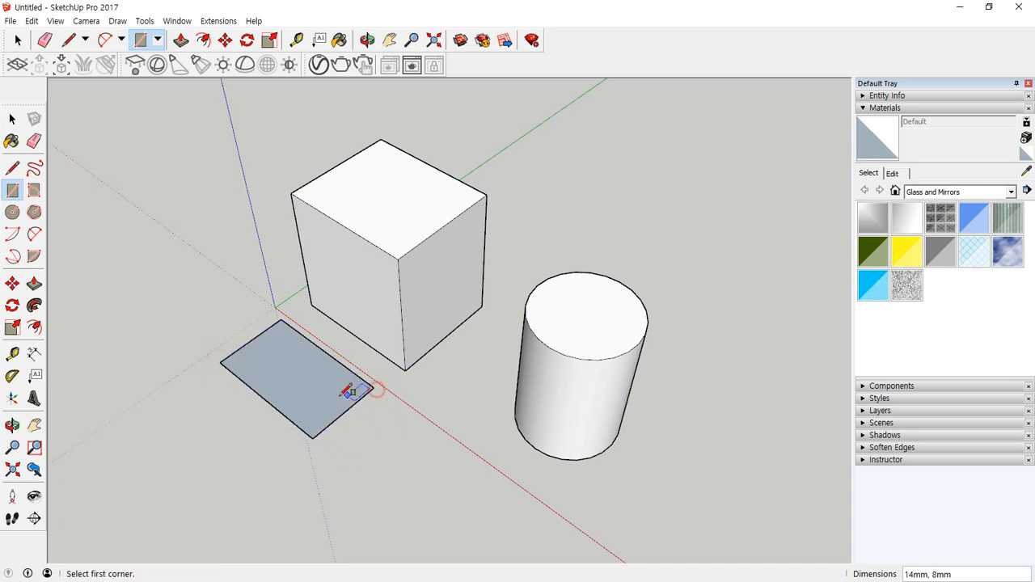
Raise the cylinder's top face by about 7 mm with Push/Pull.
{"action": "key", "text": "p"}
{"action": "left_click", "coordinate": [295, 394]}
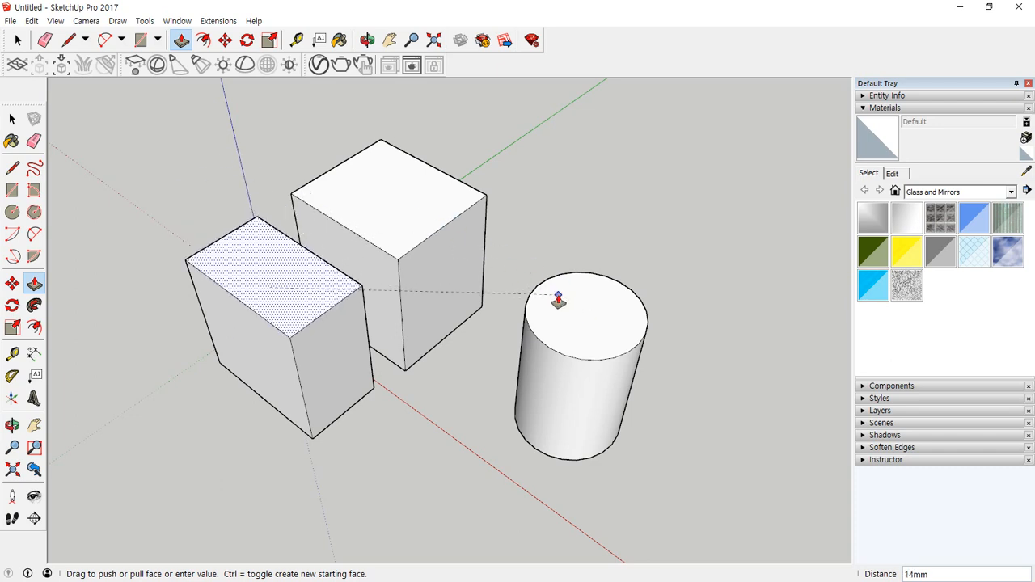
{"action": "key", "text": "Escape"}
{"action": "left_click", "coordinate": [582, 318]}
{"action": "left_click", "coordinate": [589, 252]}
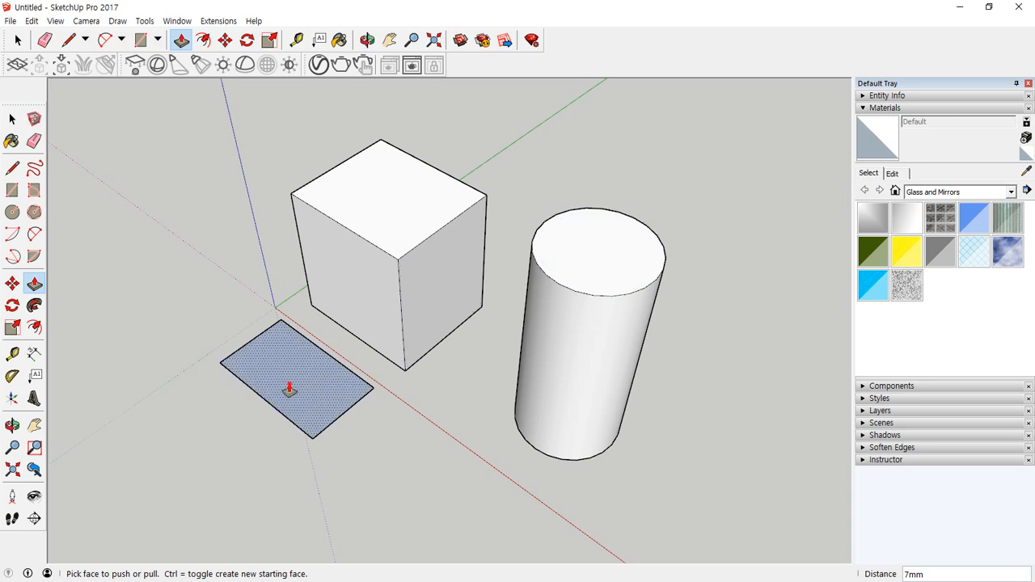
Extrude the flat rectangle 21 mm by snapping its height to the cylinder's top edge.
{"action": "left_click", "coordinate": [284, 388]}
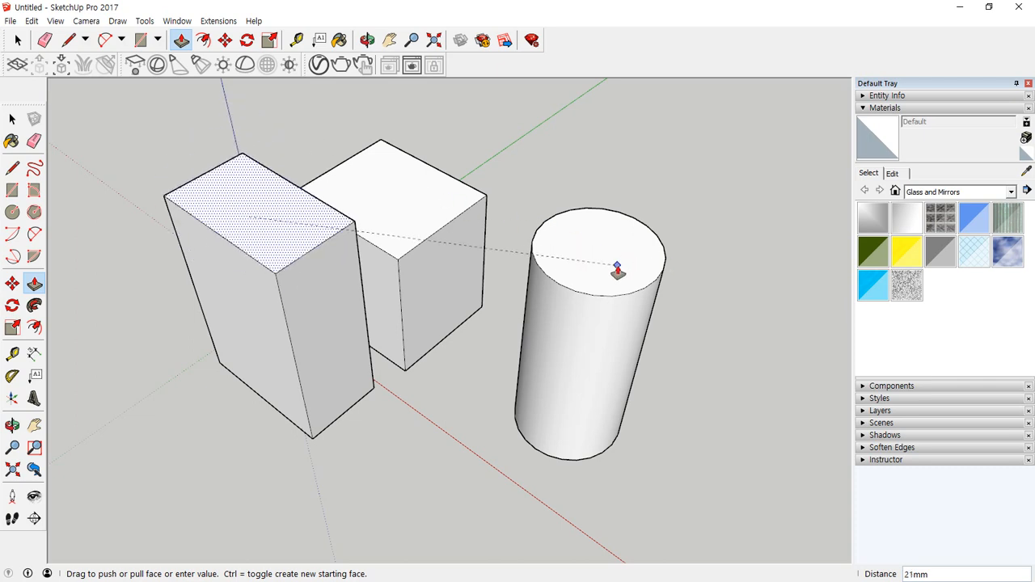
{"action": "middle_click_drag", "start_coordinate": [590, 254], "coordinate": [501, 295]}
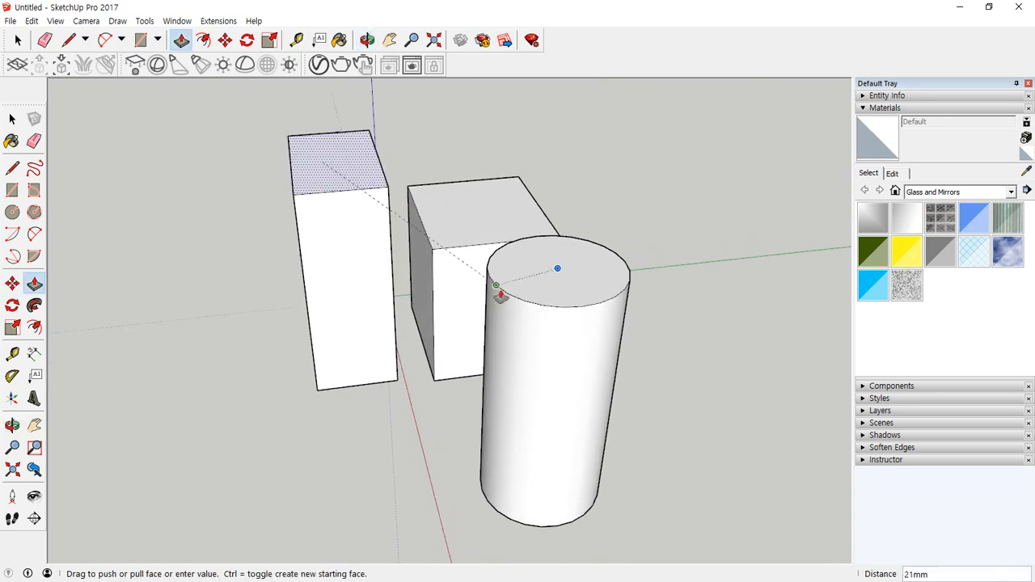
{"action": "left_click", "coordinate": [530, 305]}
Lower the narrow box's top face 6 mm by snapping it to the larger box's top corner.
{"action": "middle_click_drag", "start_coordinate": [663, 294], "coordinate": [267, 300]}
{"action": "left_click", "coordinate": [559, 163]}
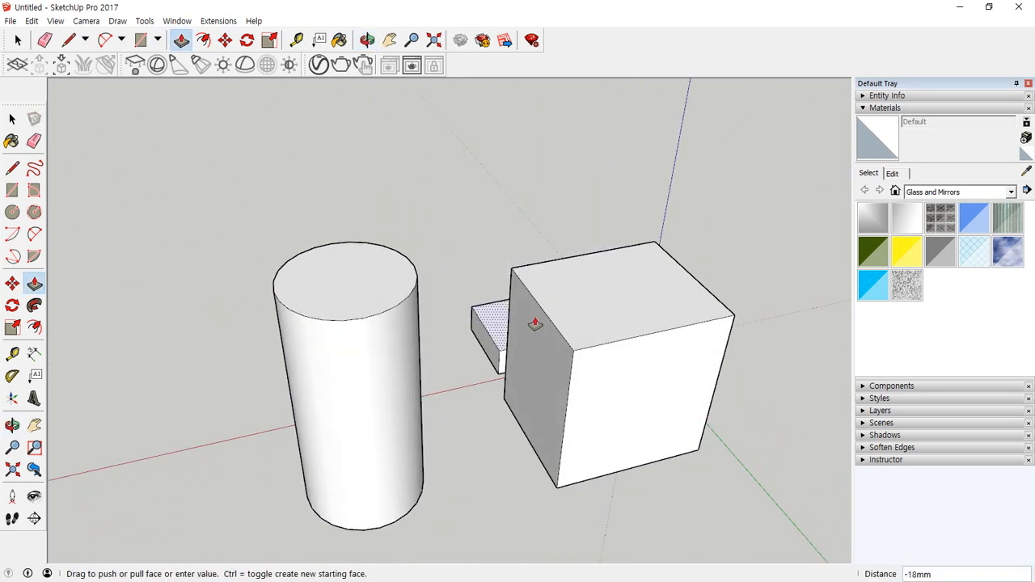
{"action": "left_click", "coordinate": [573, 353]}
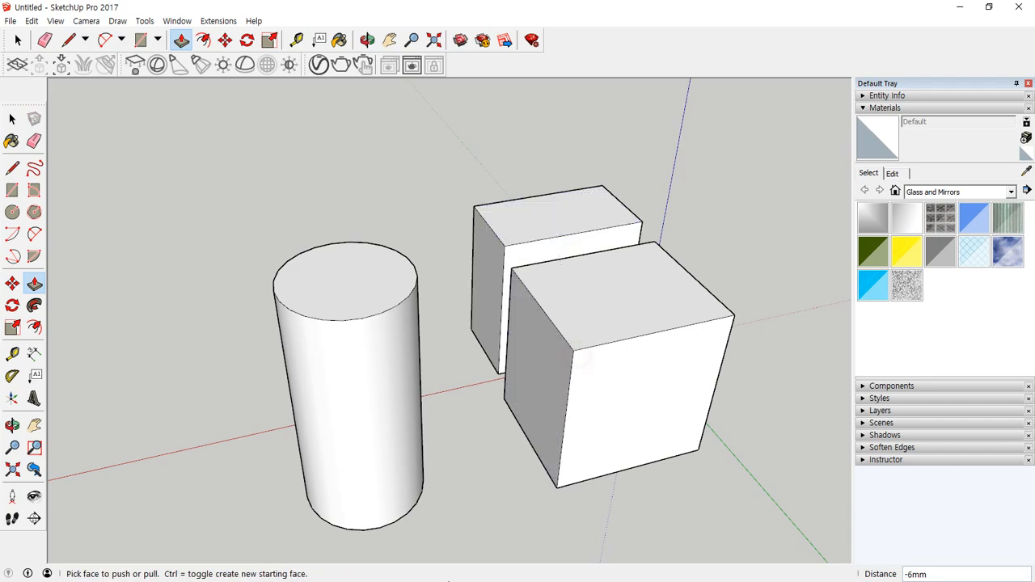
Raise the narrow box's top face back to the cylinder's height by snapping to its top edge.
{"action": "middle_click_drag", "start_coordinate": [370, 403], "coordinate": [793, 388]}
{"action": "left_click", "coordinate": [303, 240]}
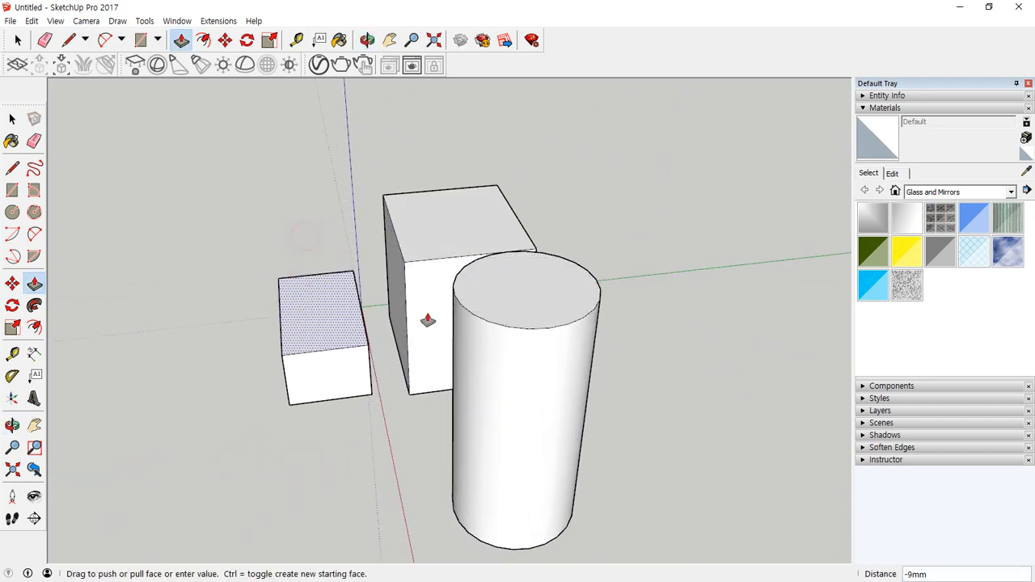
{"action": "left_click", "coordinate": [518, 333]}
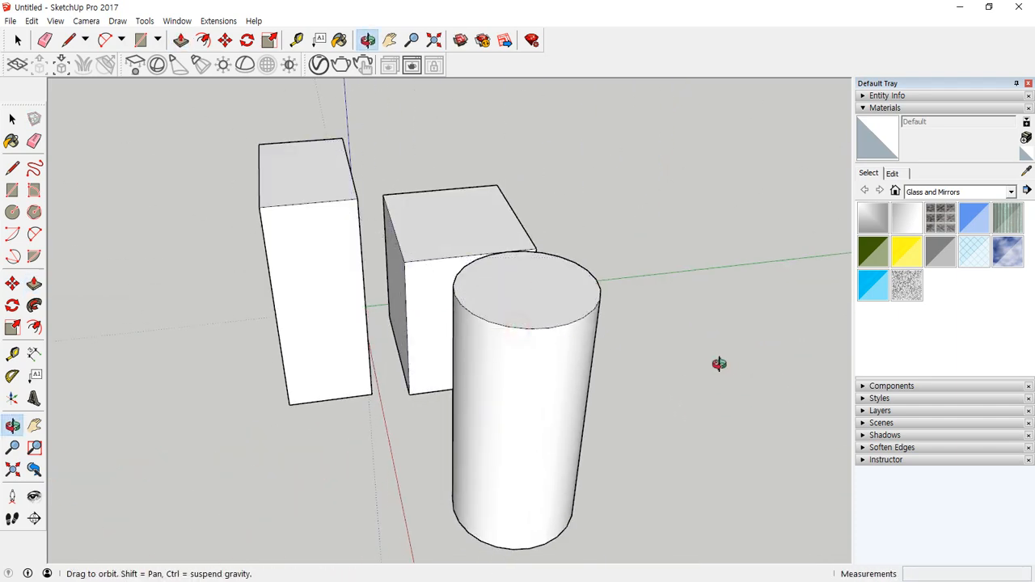
Push the front box's top face down level with the rear box's top by snapping to its corner.
{"action": "middle_click_drag", "start_coordinate": [719, 363], "coordinate": [279, 321]}
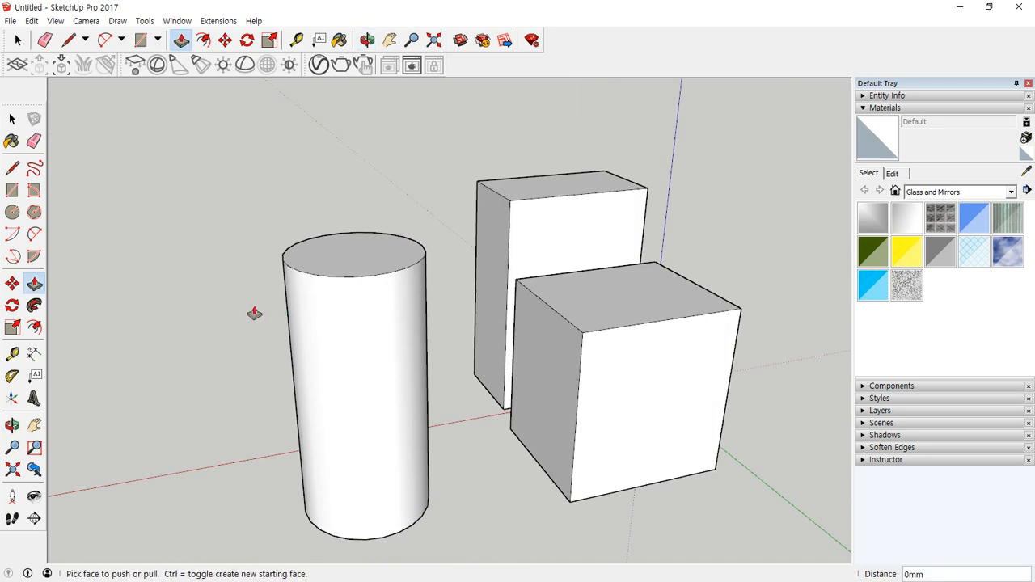
{"action": "middle_click_drag", "start_coordinate": [187, 244], "coordinate": [326, 259]}
{"action": "left_click", "coordinate": [326, 261]}
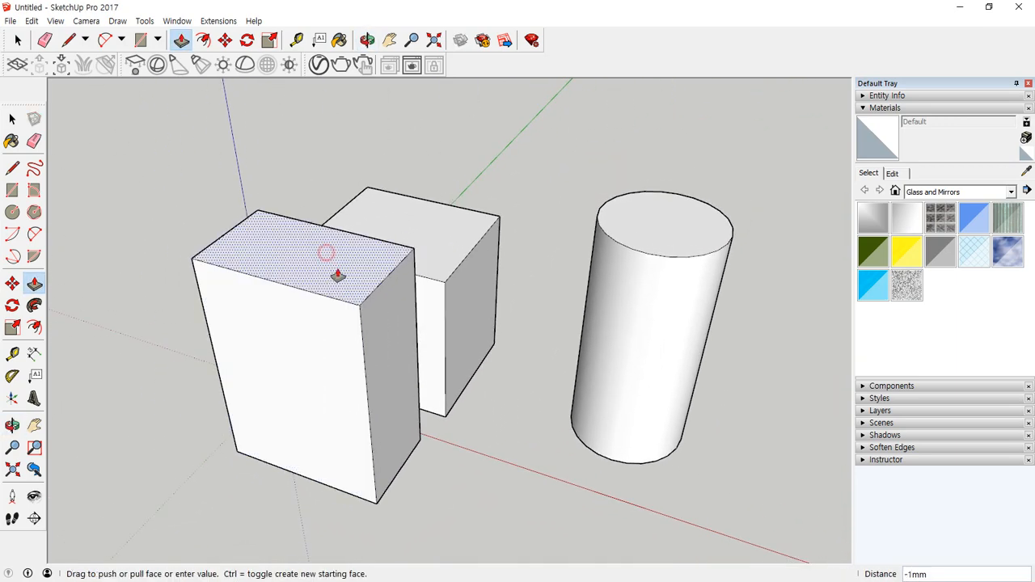
{"action": "left_click", "coordinate": [450, 285]}
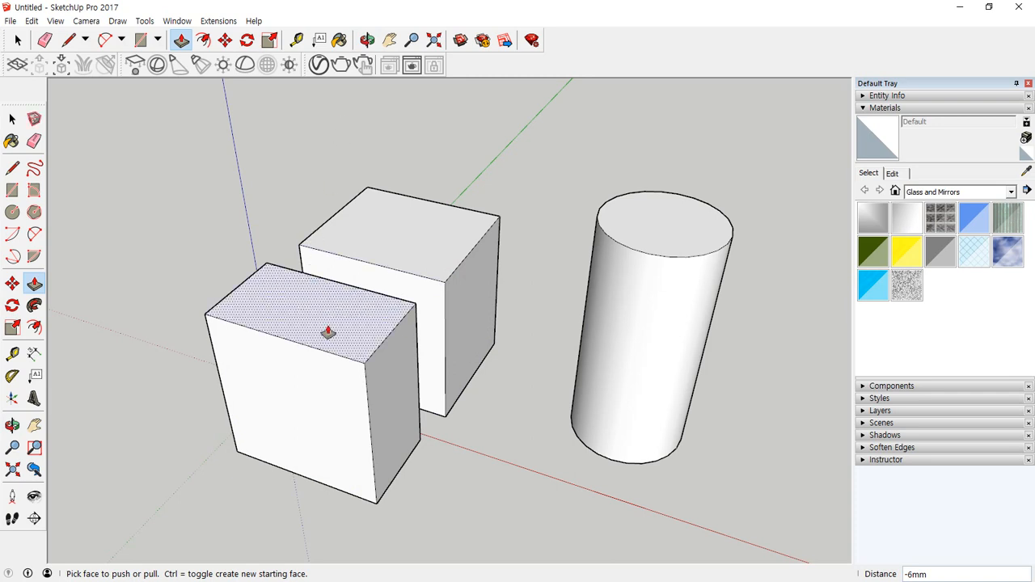
Pull the front box's long front face outward, and extend its end face nearest the cylinder by about 5 mm.
{"action": "left_click", "coordinate": [302, 442]}
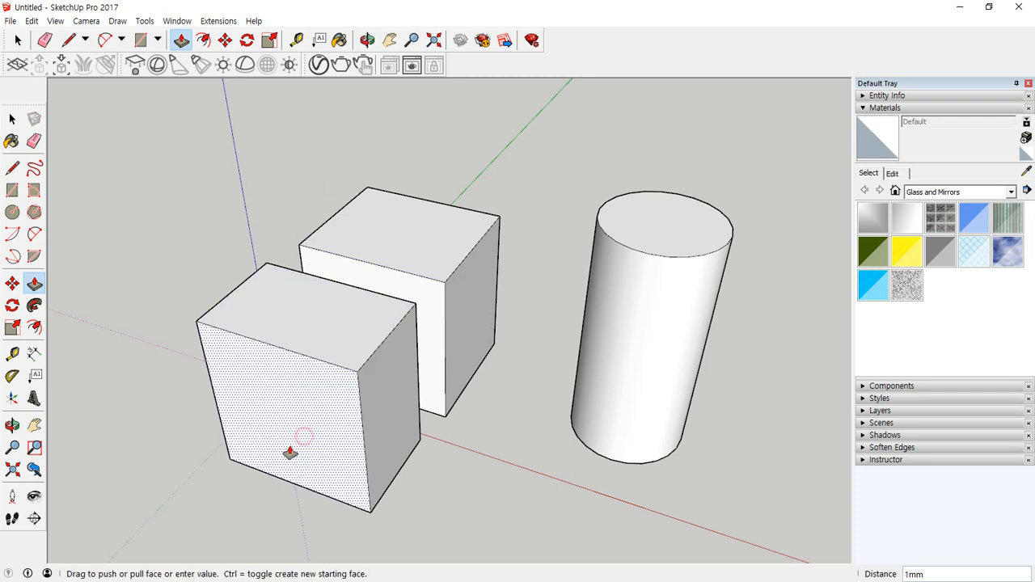
{"action": "left_click", "coordinate": [244, 486]}
{"action": "left_click", "coordinate": [368, 449]}
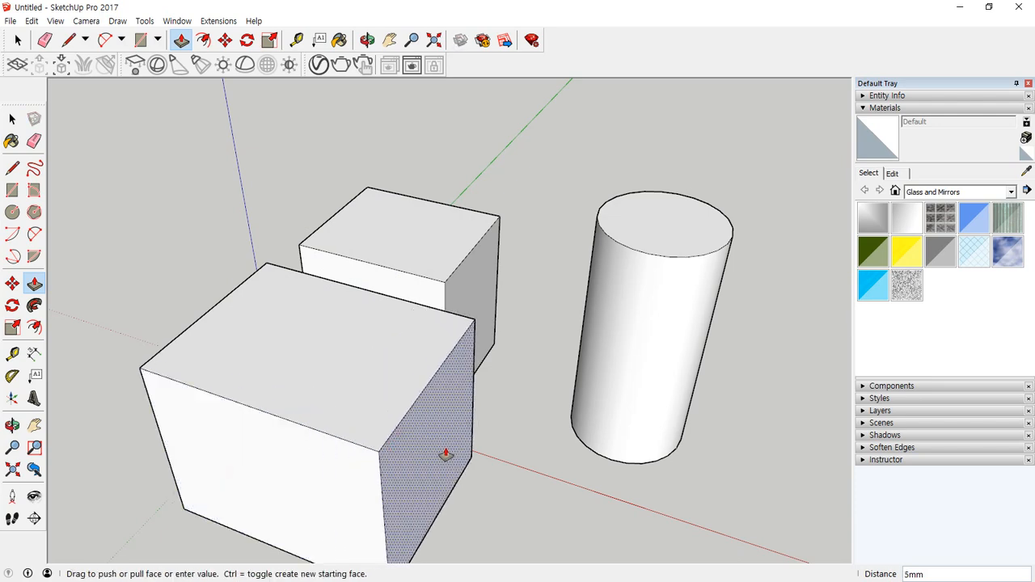
{"action": "left_click", "coordinate": [453, 458]}
Align the front box's two opposite end faces flush with the matching faces of the rear box using Push/Pull.
{"action": "middle_click_drag", "start_coordinate": [56, 354], "coordinate": [481, 352]}
{"action": "left_click", "coordinate": [393, 459]}
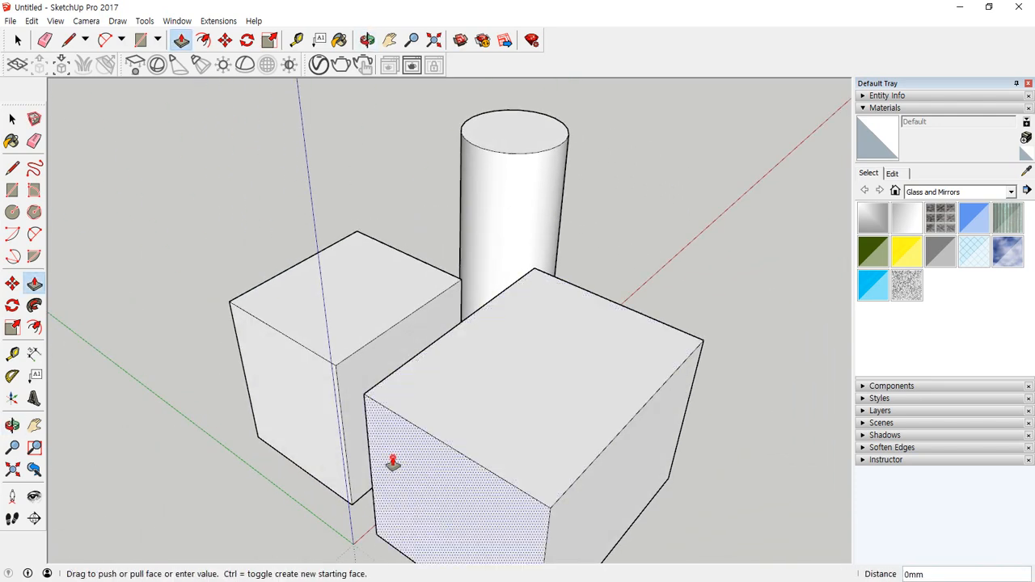
{"action": "left_click", "coordinate": [278, 349]}
{"action": "middle_click_drag", "start_coordinate": [279, 349], "coordinate": [254, 326]}
{"action": "left_click", "coordinate": [346, 284]}
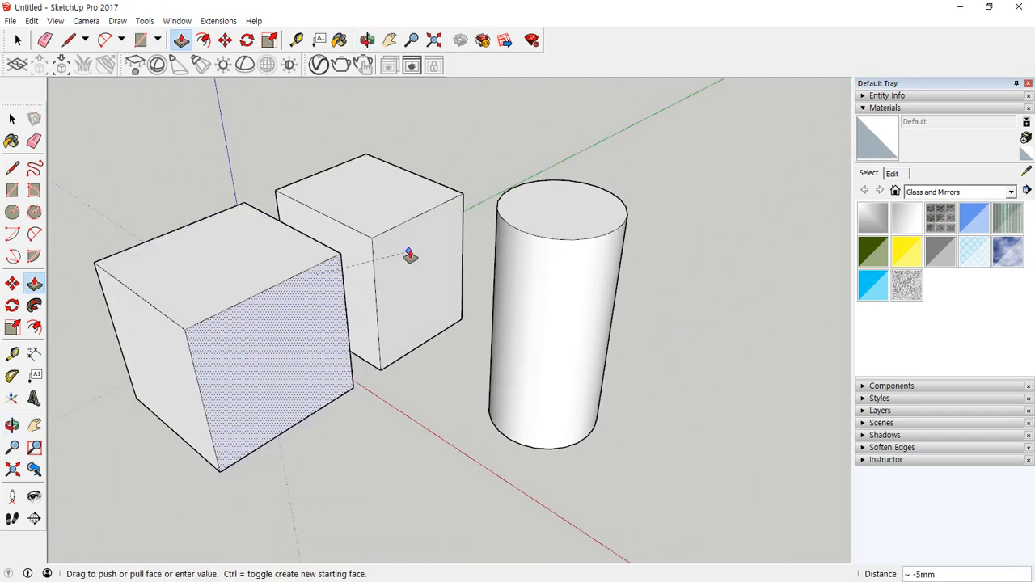
{"action": "left_click", "coordinate": [419, 242]}
Pull the front box's top face up, and snap it level with the rear box's top corner.
{"action": "left_click", "coordinate": [253, 251]}
{"action": "left_click", "coordinate": [286, 243]}
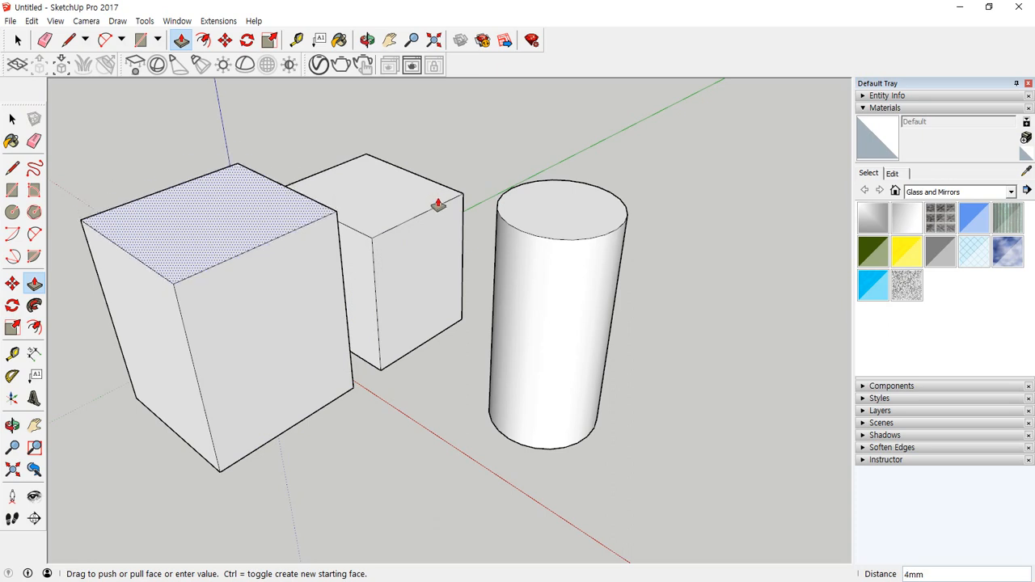
{"action": "left_click", "coordinate": [373, 241]}
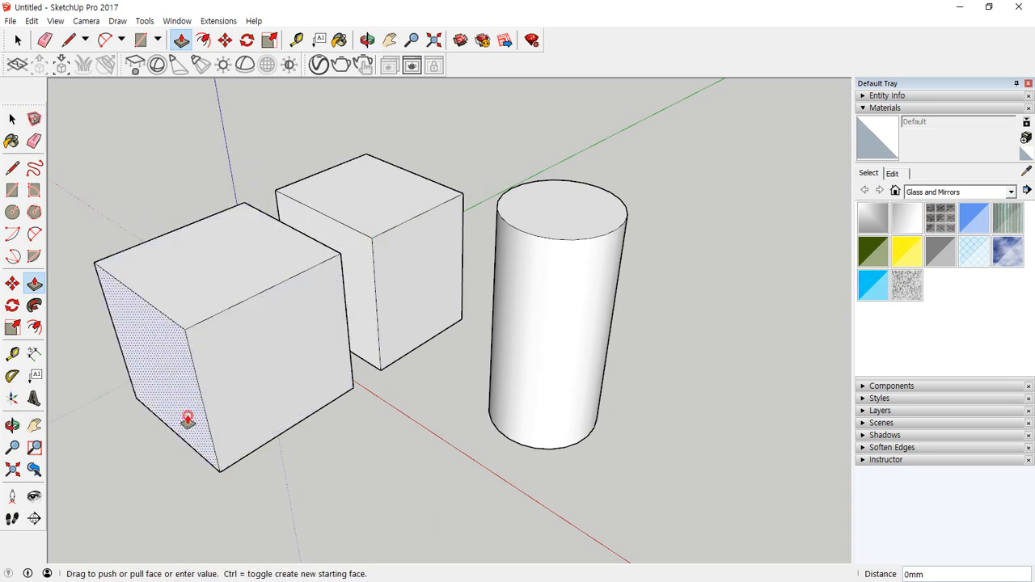
Push the front box's end face inward about 6 mm, and pull a new section out from it with a dividing edge.
{"action": "left_click", "coordinate": [253, 409]}
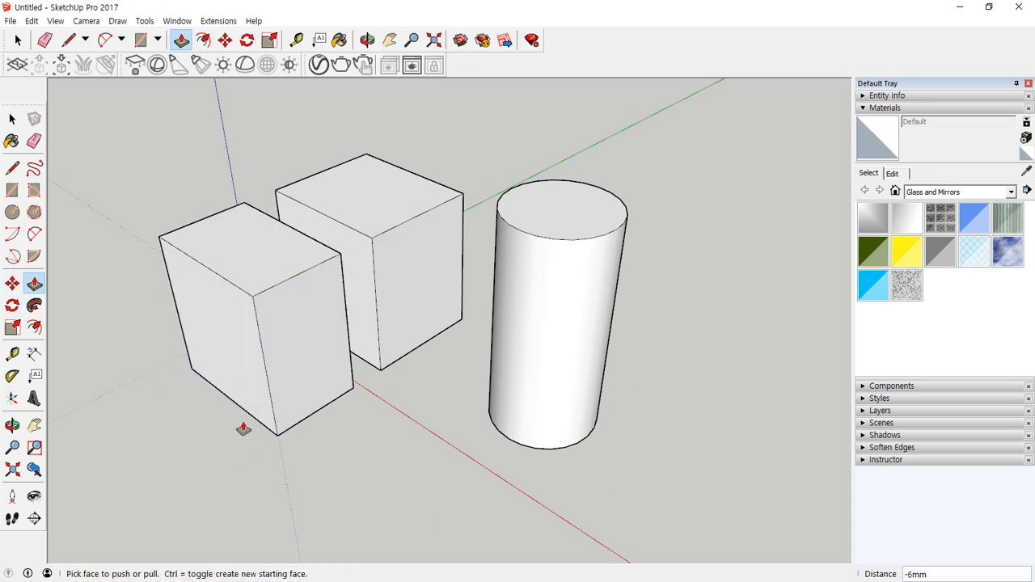
{"action": "left_click", "coordinate": [235, 350]}
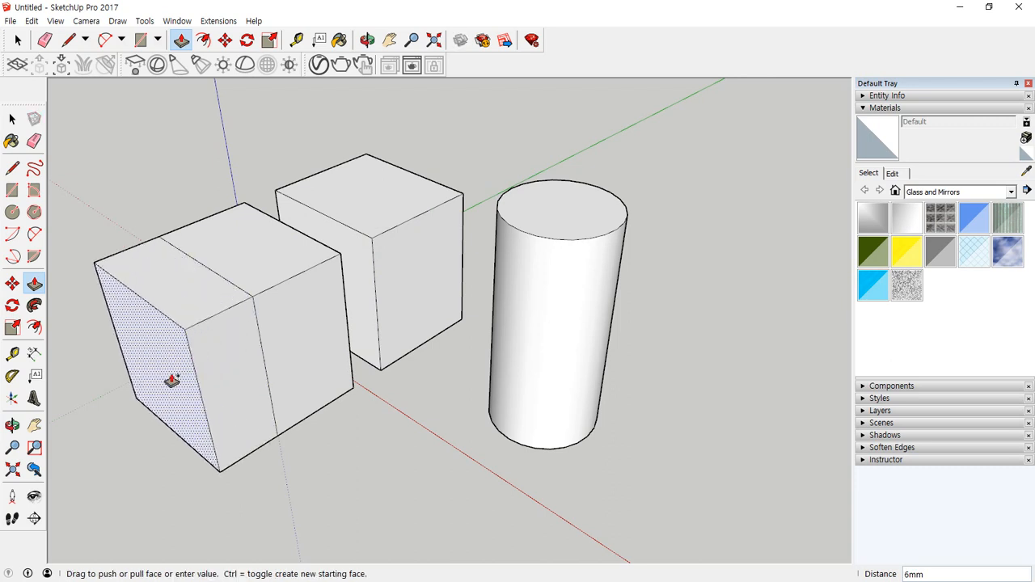
{"action": "left_click", "coordinate": [150, 380]}
Pull a new block about 7 mm upward from the top of the front box's new end section.
{"action": "left_click", "coordinate": [171, 327]}
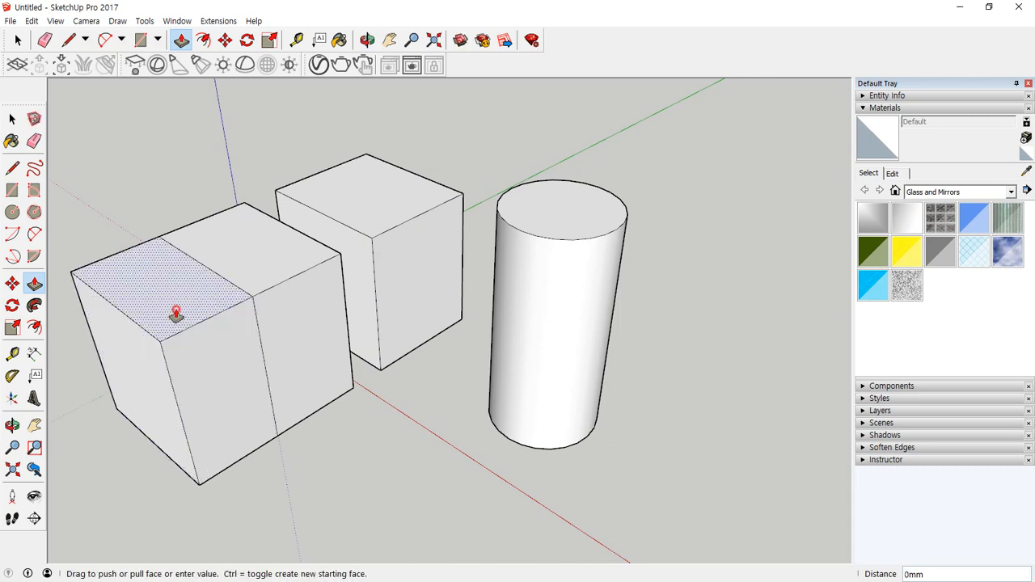
{"action": "left_click", "coordinate": [163, 254]}
{"action": "left_click", "coordinate": [162, 250]}
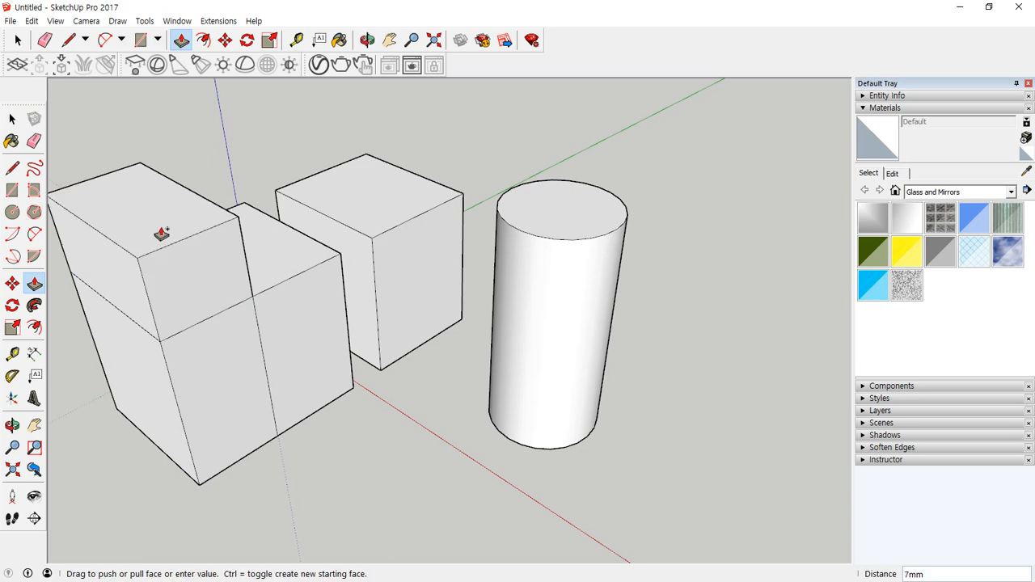
Extrude a separate section about 13 mm from the new end section's side face, toward the cylinder side.
{"action": "middle_click_drag", "start_coordinate": [162, 234], "coordinate": [291, 381]}
{"action": "left_click", "coordinate": [224, 302]}
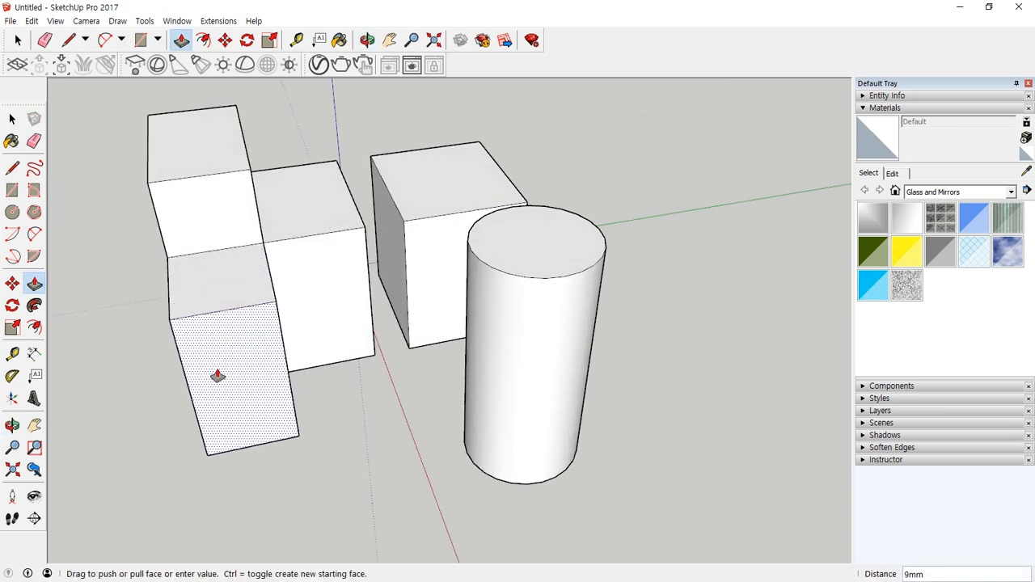
{"action": "middle_click_drag", "start_coordinate": [357, 362], "coordinate": [494, 266]}
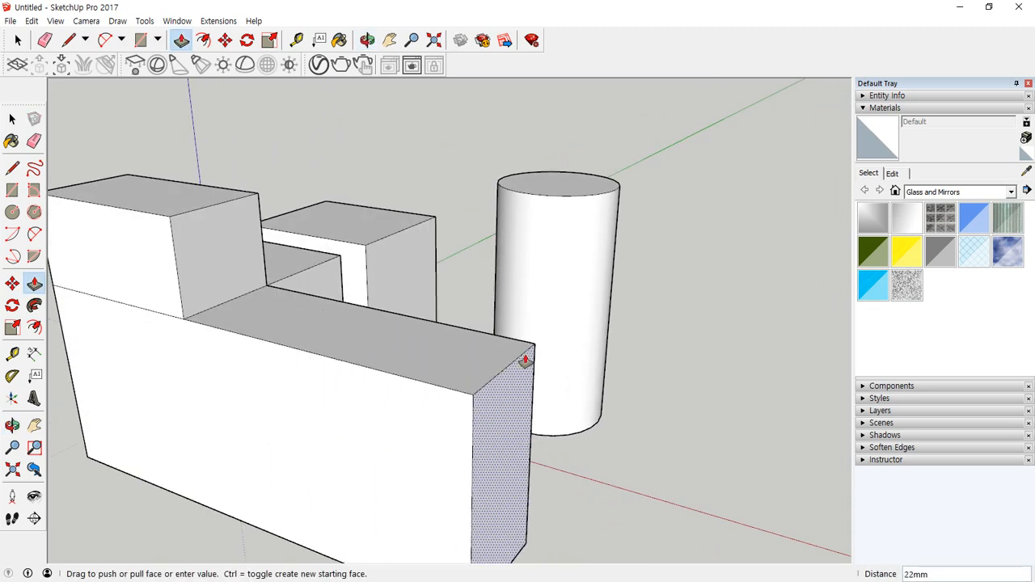
{"action": "key", "text": "ctrl"}
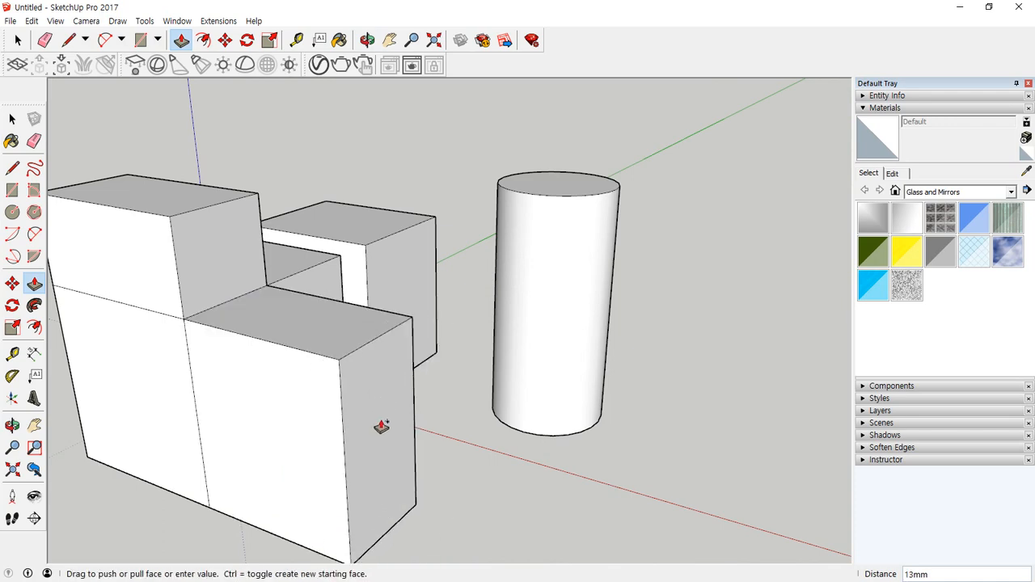
Extrude a new section about 6 mm up from the rear box's top, and another about 10 mm from its side opposite the front box.
{"action": "middle_click_drag", "start_coordinate": [361, 432], "coordinate": [564, 370]}
{"action": "left_click", "coordinate": [564, 370]}
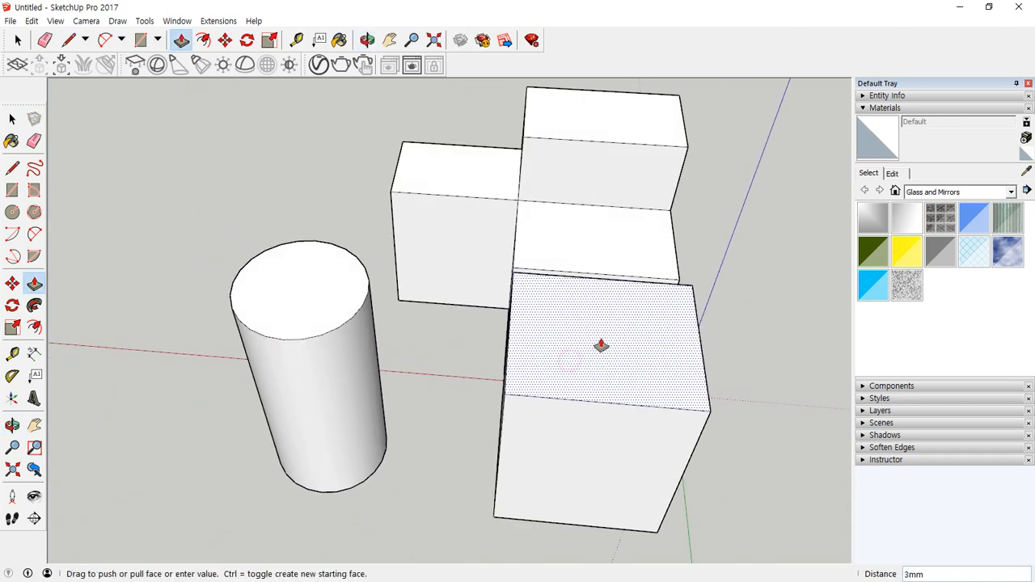
{"action": "left_click", "coordinate": [304, 281]}
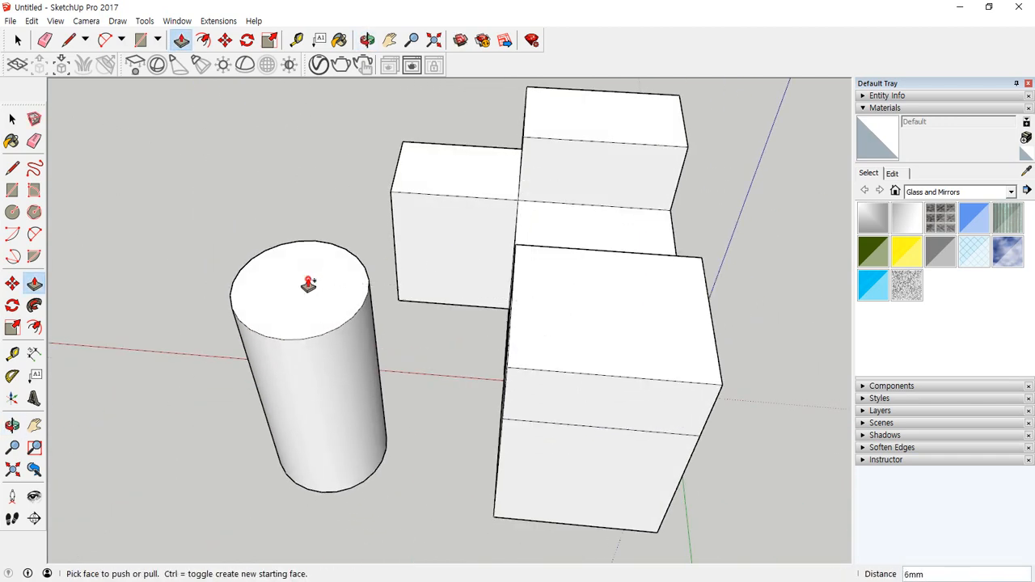
{"action": "left_click", "coordinate": [596, 461]}
{"action": "left_click", "coordinate": [302, 524]}
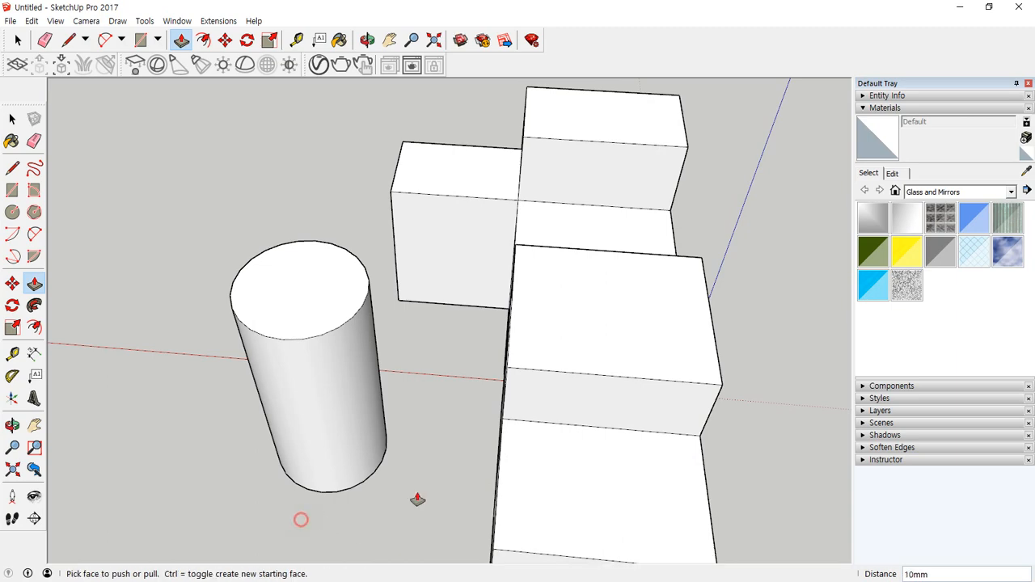
Extrude a new section about 9 mm from the rear box's side facing away from the cylinder.
{"action": "middle_click_drag", "start_coordinate": [302, 524], "coordinate": [280, 361]}
{"action": "middle_click_drag", "start_coordinate": [397, 504], "coordinate": [98, 476]}
{"action": "key", "text": "ctrl"}
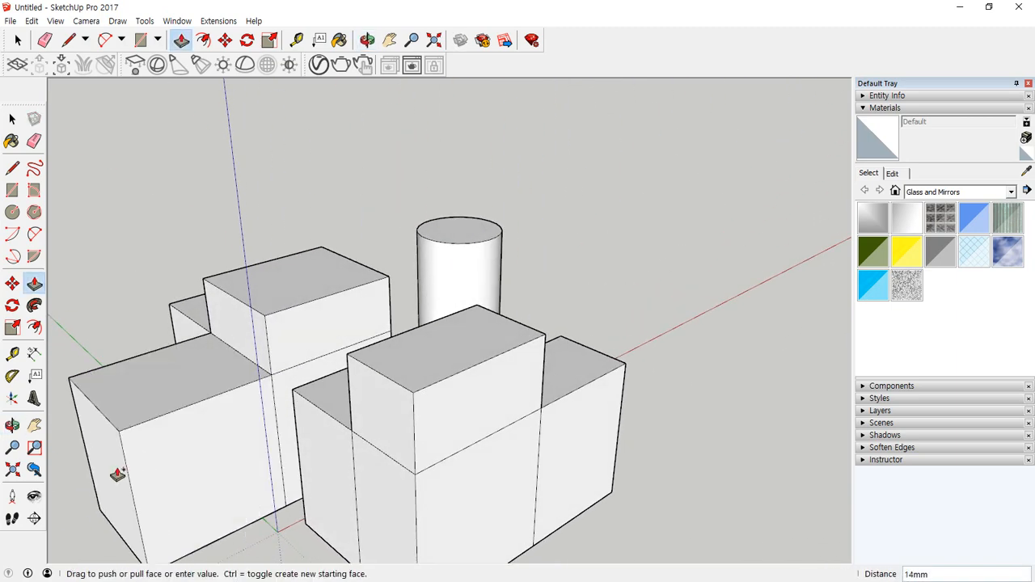
{"action": "left_click", "coordinate": [153, 457]}
Push the cylinder's top down to a short disc, and stack two new cylindrical sections on it with dividing edges.
{"action": "middle_click_drag", "start_coordinate": [167, 444], "coordinate": [504, 292]}
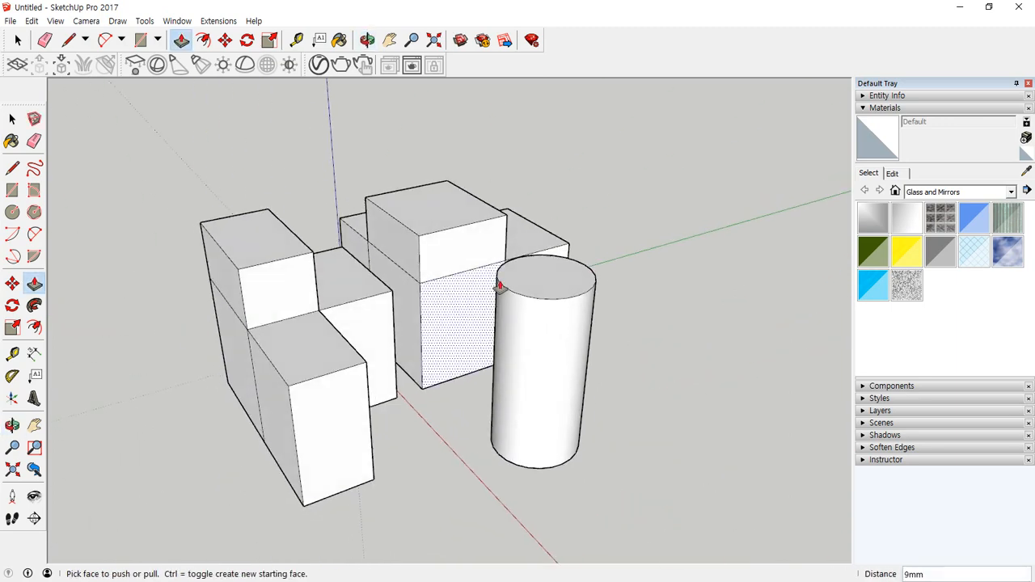
{"action": "left_click", "coordinate": [544, 291]}
{"action": "left_click", "coordinate": [558, 397]}
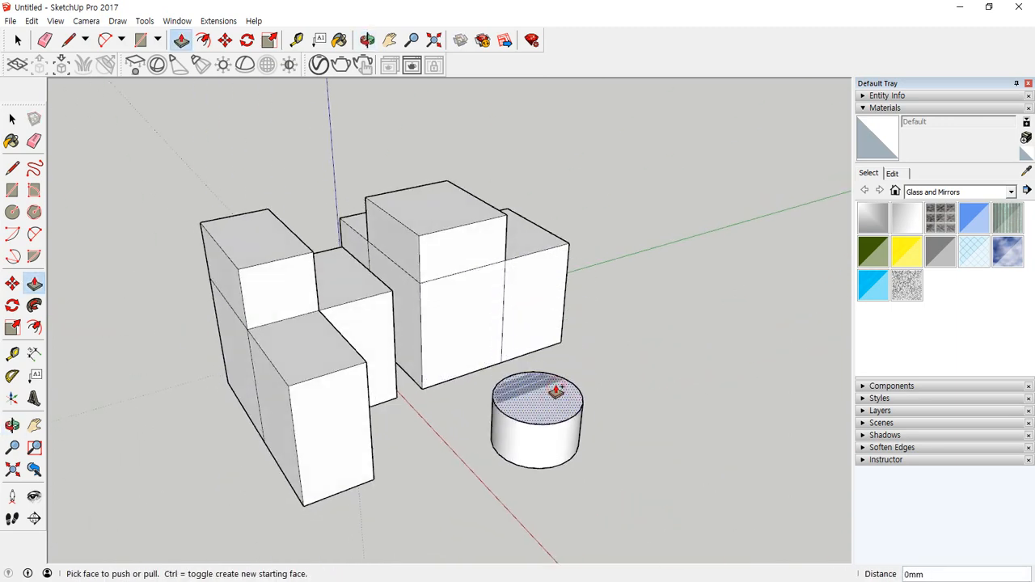
{"action": "left_click", "coordinate": [557, 393]}
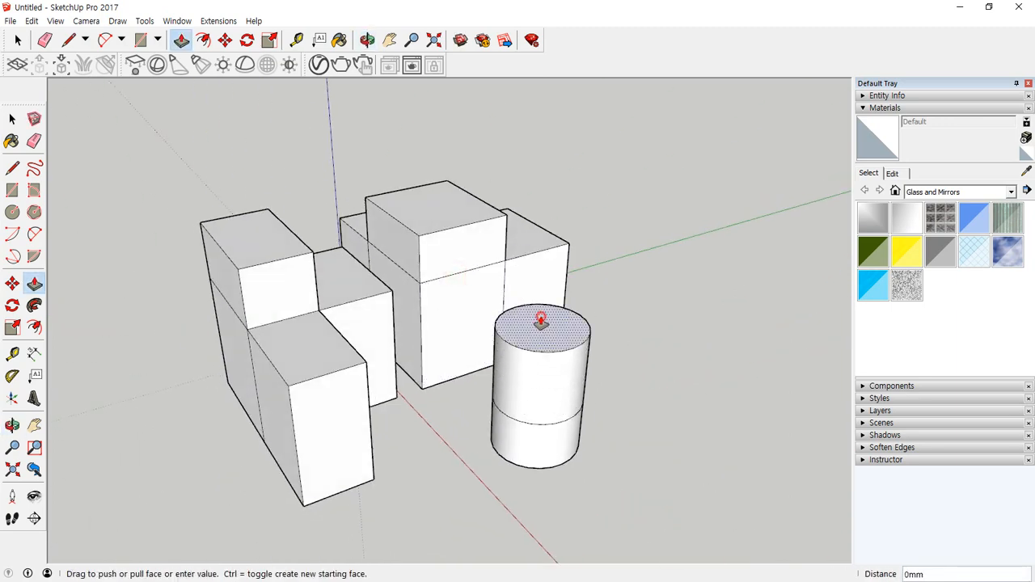
{"action": "left_click", "coordinate": [446, 233]}
Extrude another section about 9 mm outward from the free end of the front block group.
{"action": "middle_click_drag", "start_coordinate": [710, 407], "coordinate": [735, 431]}
{"action": "middle_click_drag", "start_coordinate": [663, 441], "coordinate": [497, 436]}
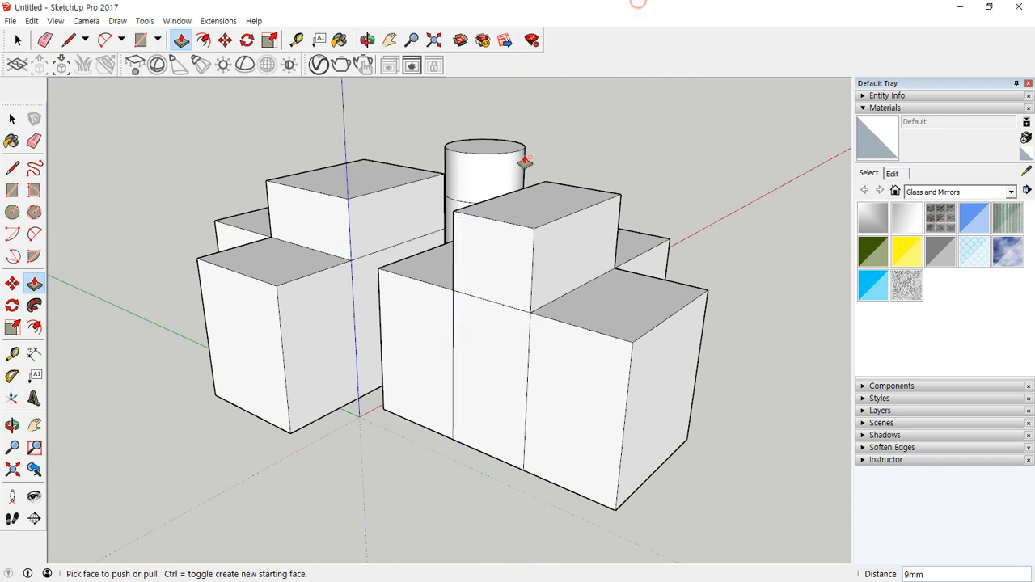
Erase the leftover dividing edges on the coplanar faces of both block groups and around the cylinder.
{"action": "key", "text": "e"}
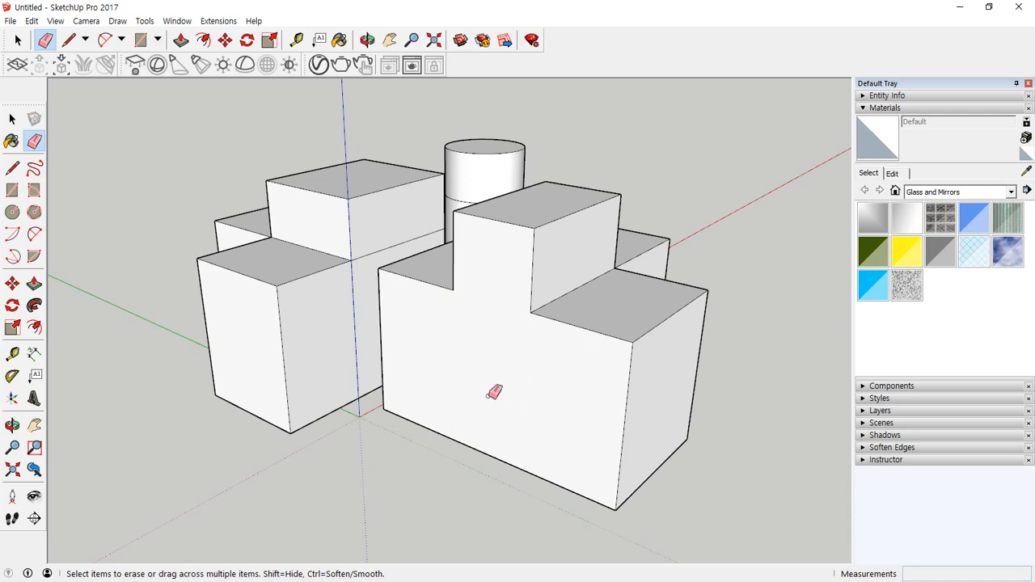
{"action": "mouse_move", "coordinate": [494, 392]}
{"action": "middle_mouse_down"}
{"action": "mouse_move", "coordinate": [542, 256]}
{"action": "mouse_move", "coordinate": [492, 115]}
{"action": "middle_mouse_up"}
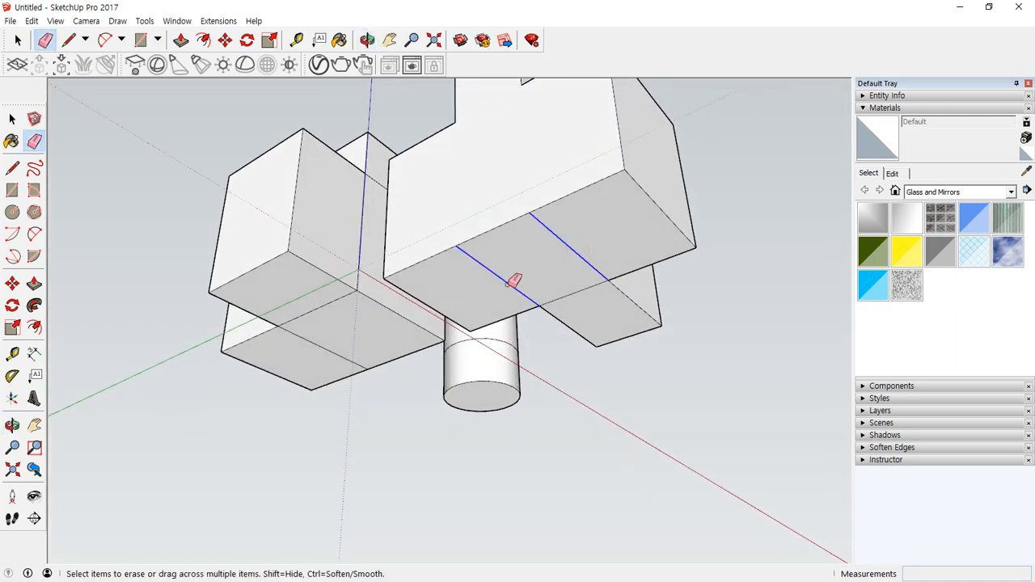
{"action": "middle_click_drag", "start_coordinate": [378, 319], "coordinate": [326, 256]}
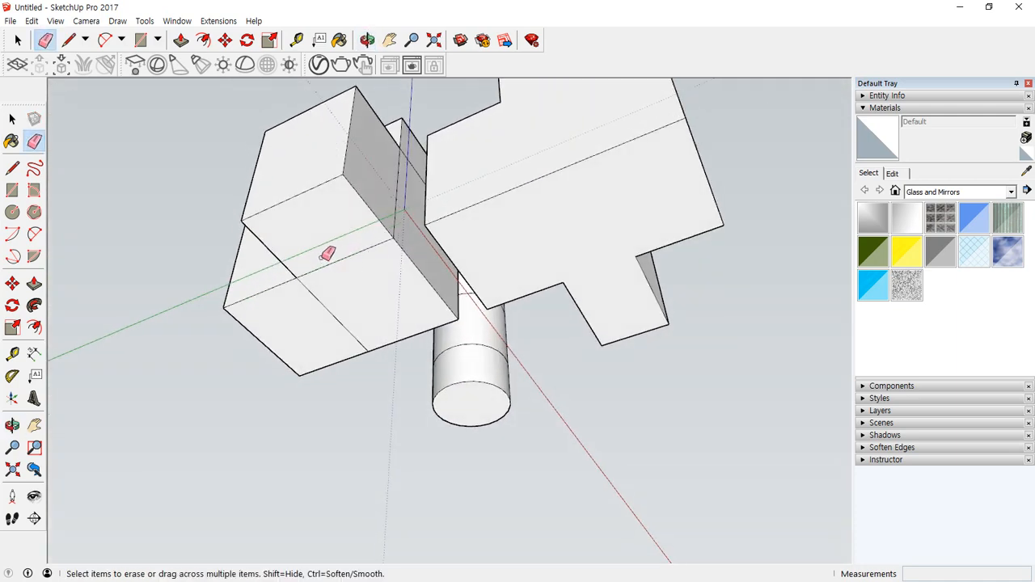
{"action": "mouse_move", "coordinate": [412, 210]}
{"action": "middle_mouse_down"}
{"action": "mouse_move", "coordinate": [393, 307]}
{"action": "mouse_move", "coordinate": [391, 223]}
{"action": "middle_mouse_up"}
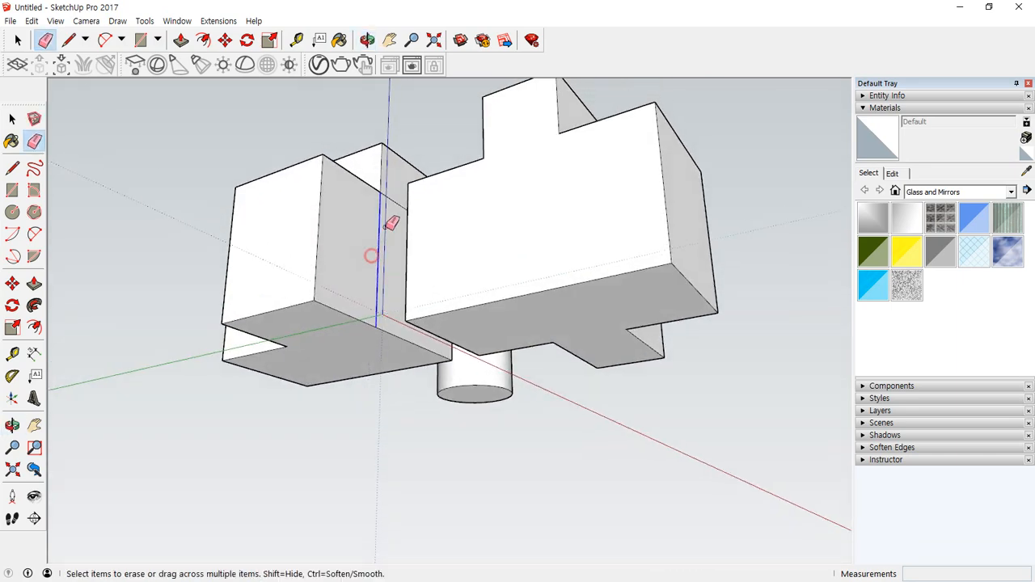
{"action": "mouse_move", "coordinate": [246, 230]}
{"action": "middle_mouse_down"}
{"action": "mouse_move", "coordinate": [534, 305]}
{"action": "mouse_move", "coordinate": [631, 384]}
{"action": "middle_mouse_up"}
{"action": "mouse_move", "coordinate": [432, 322]}
{"action": "middle_mouse_down"}
{"action": "mouse_move", "coordinate": [765, 391]}
{"action": "mouse_move", "coordinate": [777, 374]}
{"action": "middle_mouse_up"}
{"action": "mouse_move", "coordinate": [571, 302]}
{"action": "middle_mouse_down"}
{"action": "mouse_move", "coordinate": [455, 356]}
{"action": "mouse_move", "coordinate": [473, 278]}
{"action": "middle_mouse_up"}
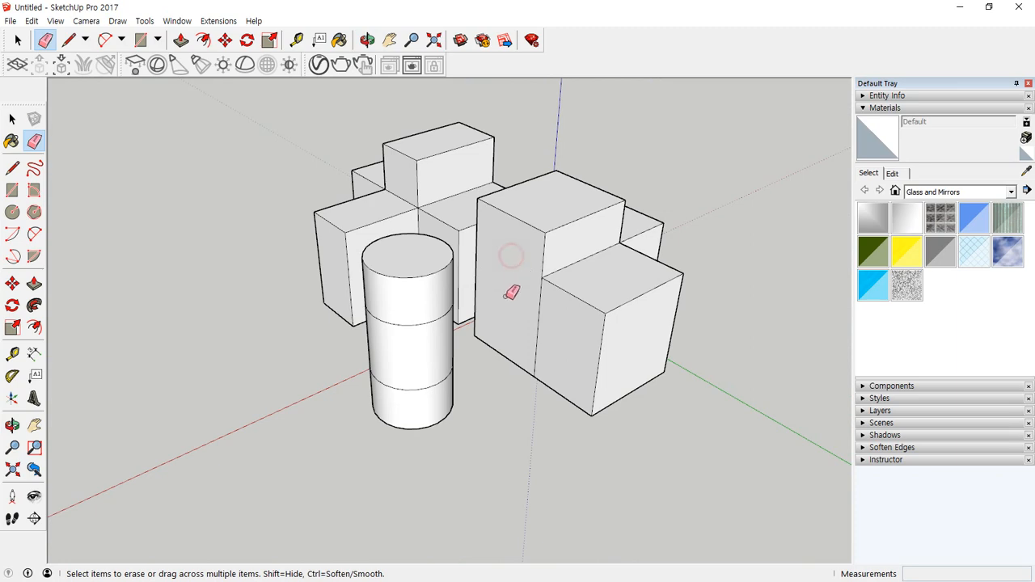
{"action": "mouse_move", "coordinate": [562, 347]}
{"action": "middle_mouse_down"}
{"action": "mouse_move", "coordinate": [353, 300]}
{"action": "mouse_move", "coordinate": [580, 342]}
{"action": "mouse_move", "coordinate": [76, 334]}
{"action": "mouse_move", "coordinate": [113, 385]}
{"action": "mouse_move", "coordinate": [347, 347]}
{"action": "mouse_move", "coordinate": [917, 361]}
{"action": "middle_mouse_up"}
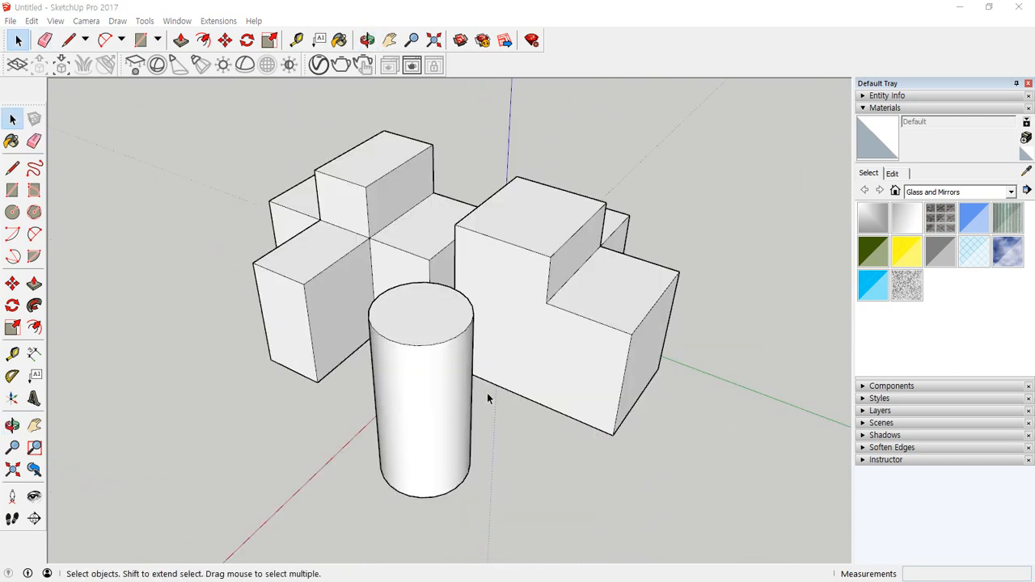
Delete the entire cylinder.
{"action": "middle_click_drag", "start_coordinate": [487, 396], "coordinate": [614, 421]}
{"action": "triple_click", "coordinate": [400, 315]}
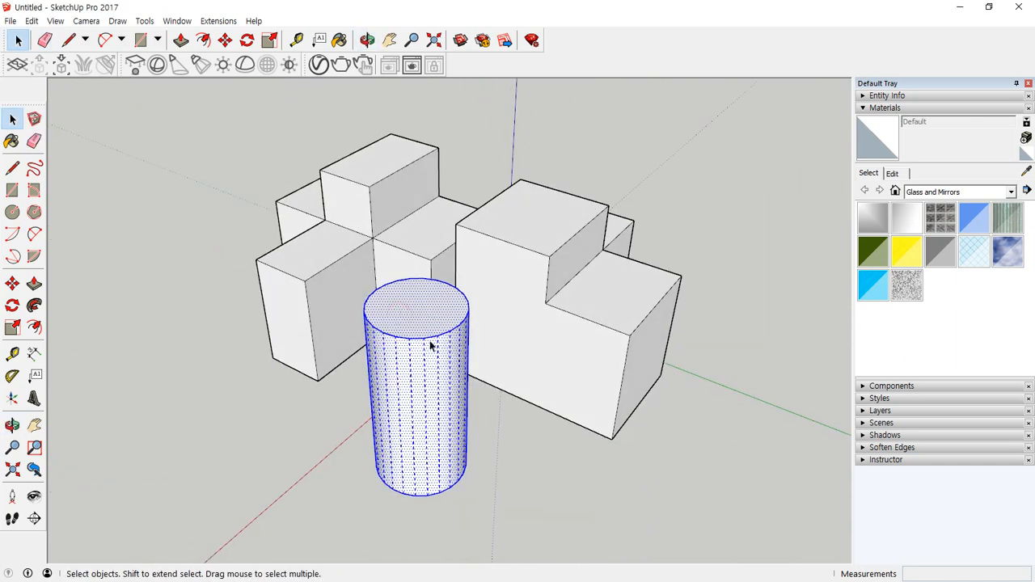
{"action": "key", "text": "Delete"}
Draw a rectangle about 12 mm by 8 mm and a circle of about 4 mm radius on the rear block group's stepped face.
{"action": "middle_click_drag", "start_coordinate": [499, 364], "coordinate": [561, 296]}
{"action": "scroll", "coordinate": [527, 323], "scroll_direction": "up", "scroll_amount": 5}
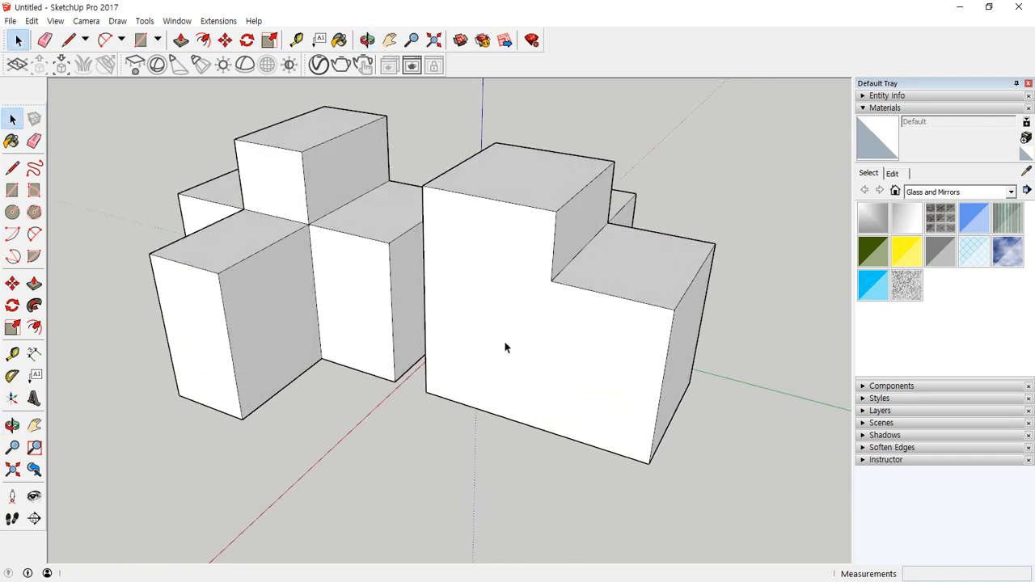
{"action": "key", "text": "r"}
{"action": "left_click", "coordinate": [450, 273]}
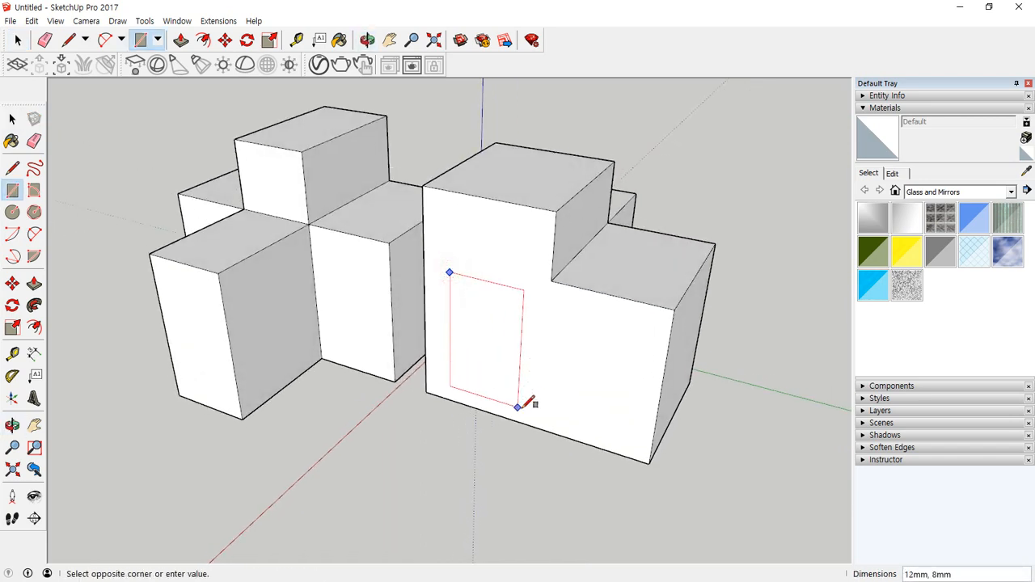
{"action": "key", "text": "c"}
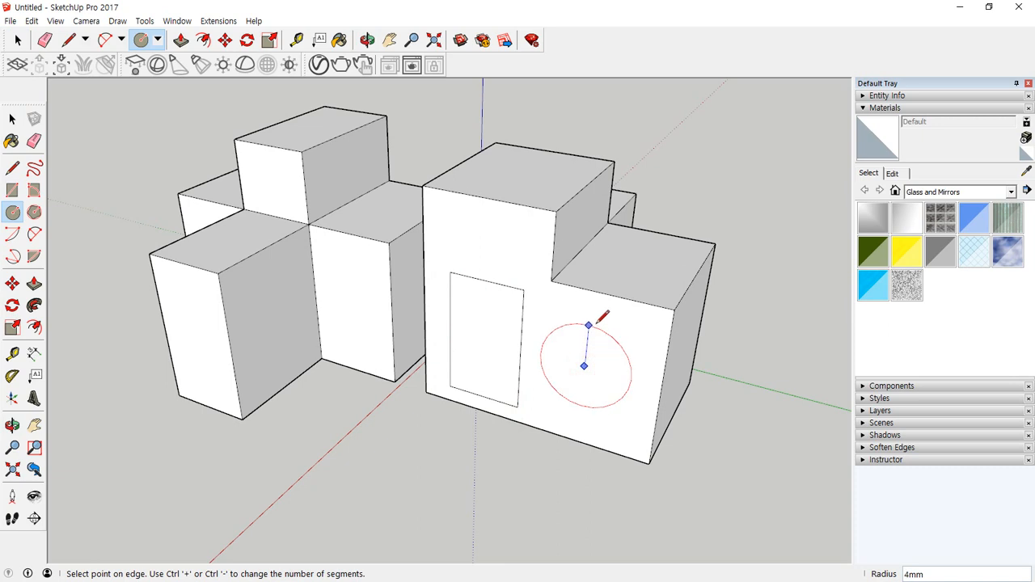
{"action": "left_click", "coordinate": [588, 325]}
Push the circle about 1 mm into the stepped face, and pull the rectangle beside it out about 7 mm.
{"action": "middle_click_drag", "start_coordinate": [555, 398], "coordinate": [571, 374]}
{"action": "key", "text": "p"}
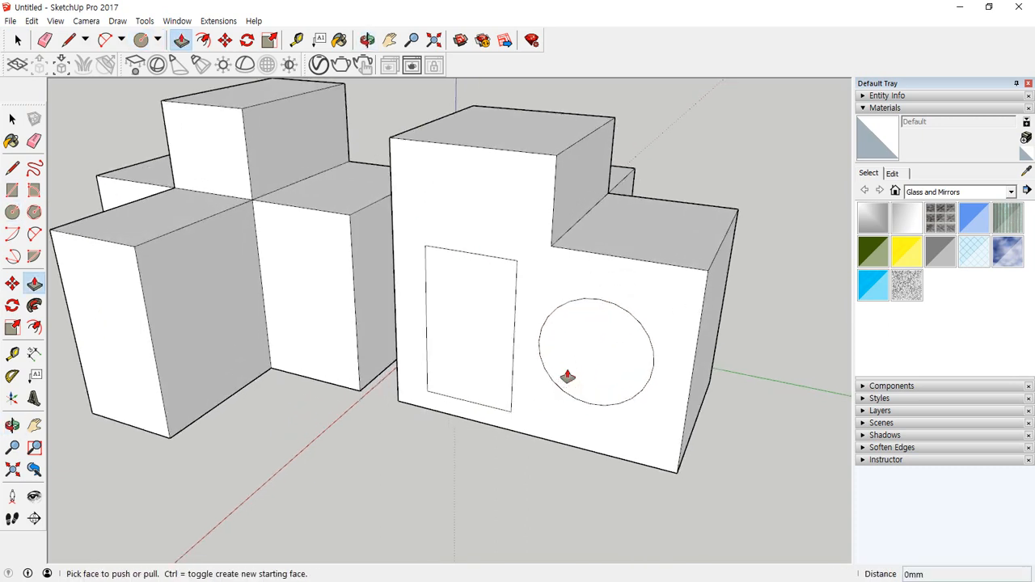
{"action": "left_click_drag", "start_coordinate": [571, 375], "coordinate": [597, 347]}
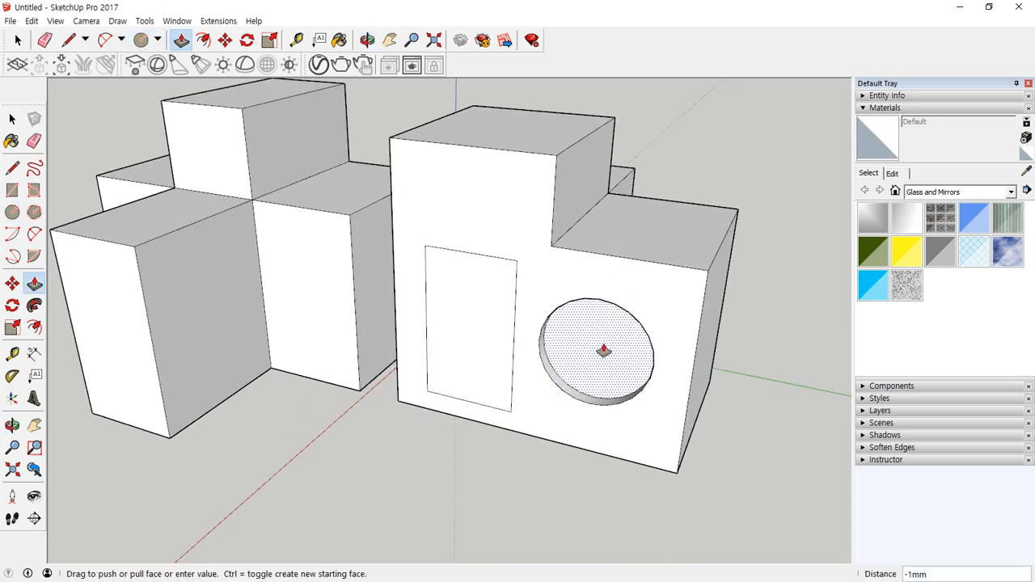
{"action": "left_click_drag", "start_coordinate": [497, 339], "coordinate": [453, 384]}
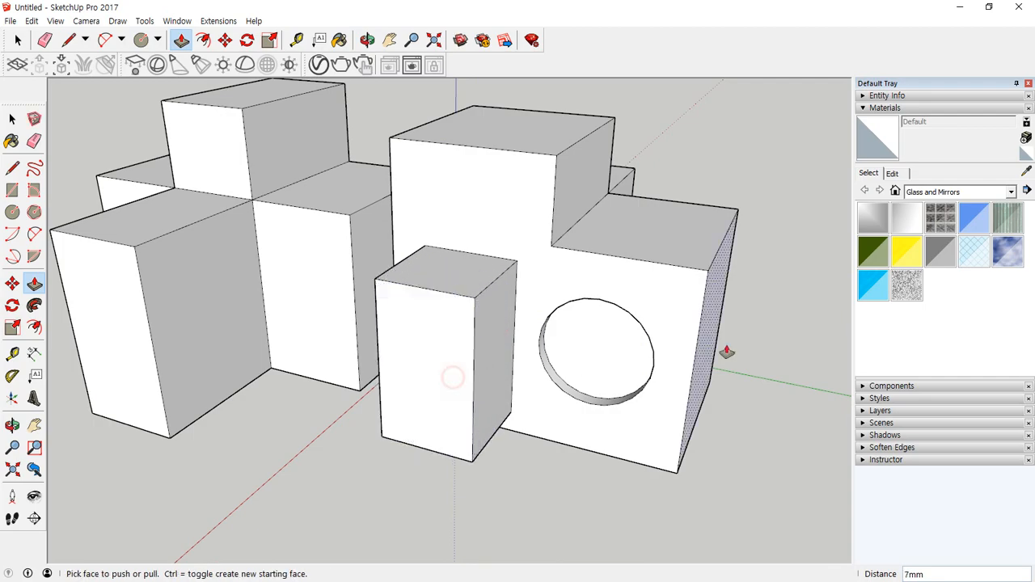
Draw a rectangle about 11 mm by 7 mm on the front group's side block, and push it inward to cut an opening.
{"action": "middle_click_drag", "start_coordinate": [726, 351], "coordinate": [687, 404]}
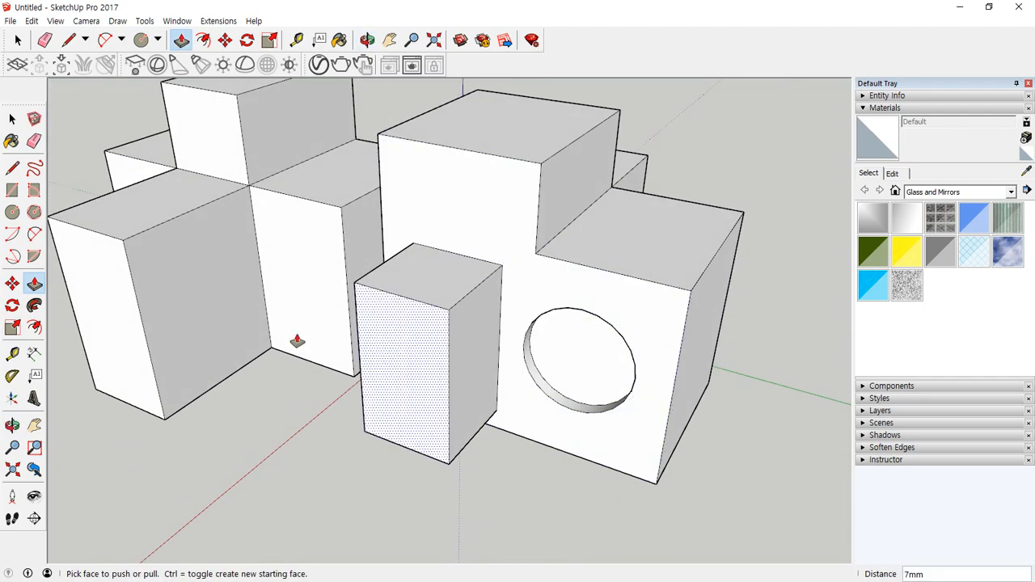
{"action": "middle_click_drag", "start_coordinate": [296, 342], "coordinate": [765, 337]}
{"action": "middle_click_drag", "start_coordinate": [503, 405], "coordinate": [566, 323]}
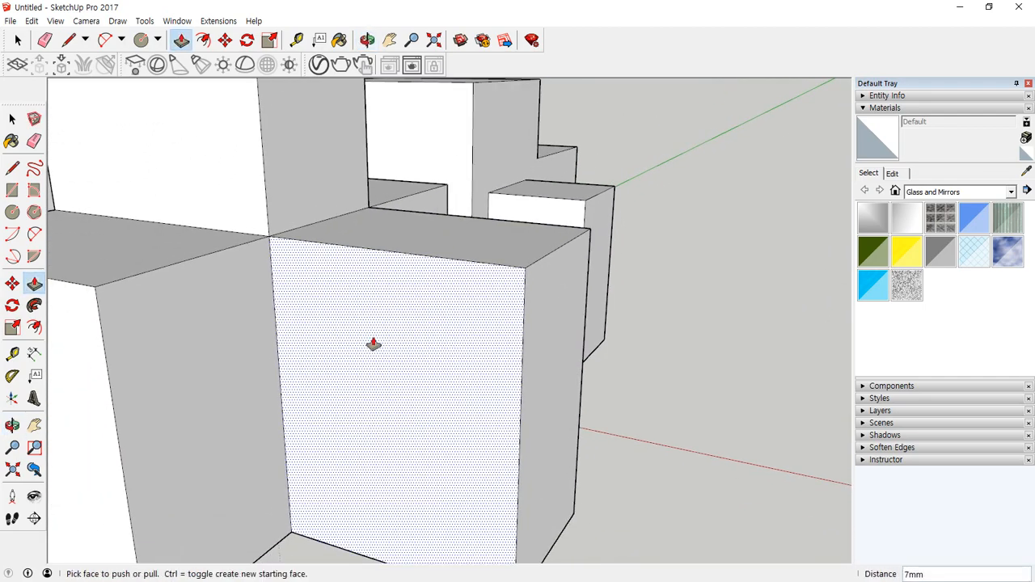
{"action": "key", "text": "r"}
{"action": "left_click", "coordinate": [319, 288]}
{"action": "left_click", "coordinate": [465, 547]}
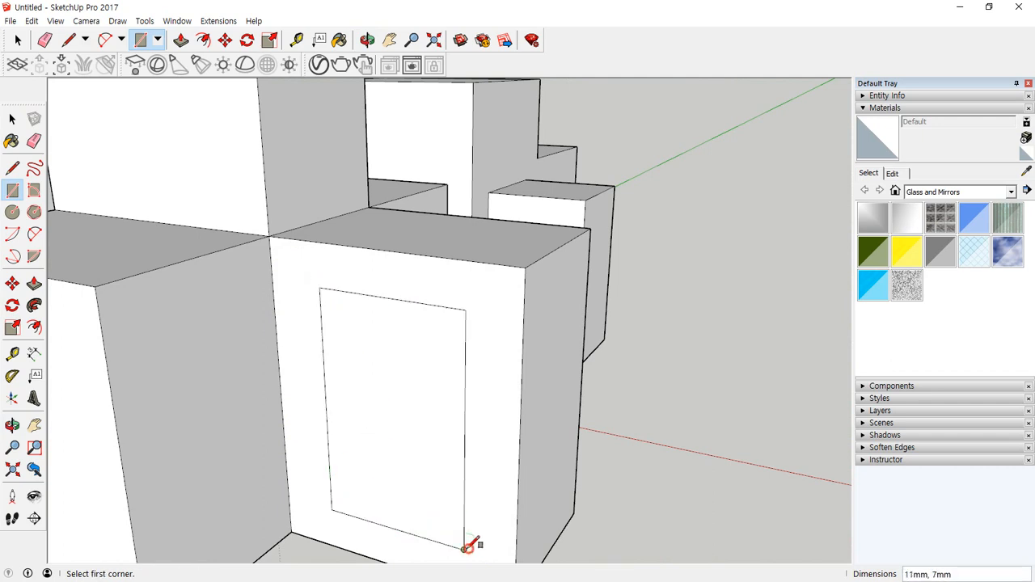
{"action": "key", "text": "p"}
{"action": "left_click", "coordinate": [370, 482]}
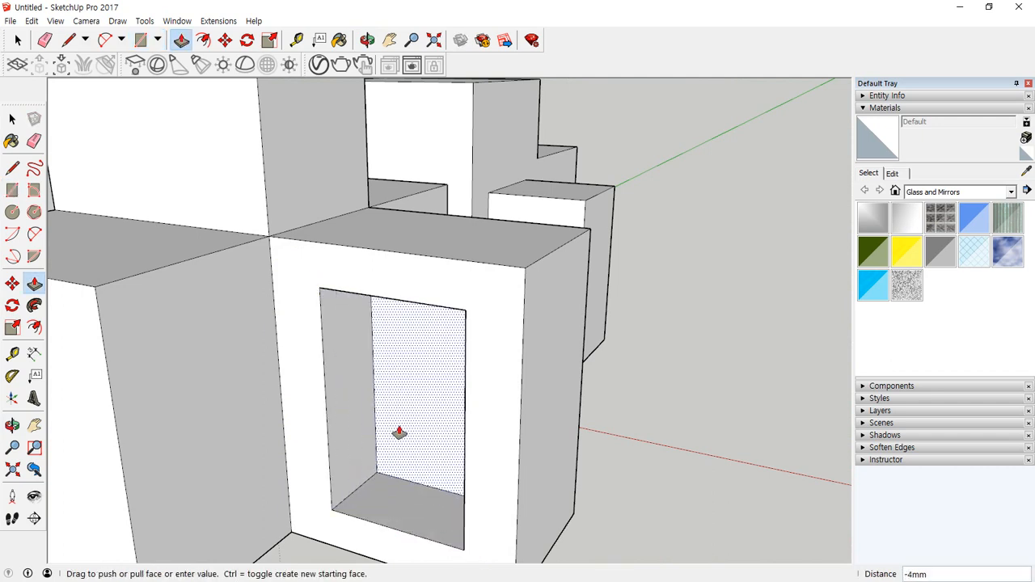
{"action": "left_click", "coordinate": [429, 381]}
Draw a circle on the front face of the block adjoining the rectangular opening, and push it 14 mm to cut a through hole.
{"action": "middle_click_drag", "start_coordinate": [430, 381], "coordinate": [451, 385]}
{"action": "key", "text": "c"}
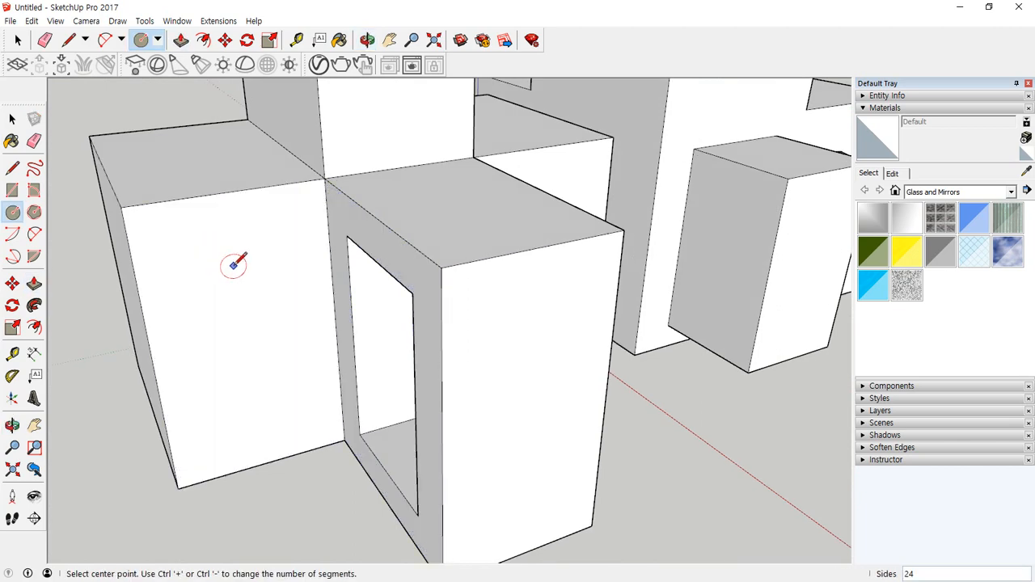
{"action": "left_click", "coordinate": [229, 206]}
{"action": "key", "text": "p"}
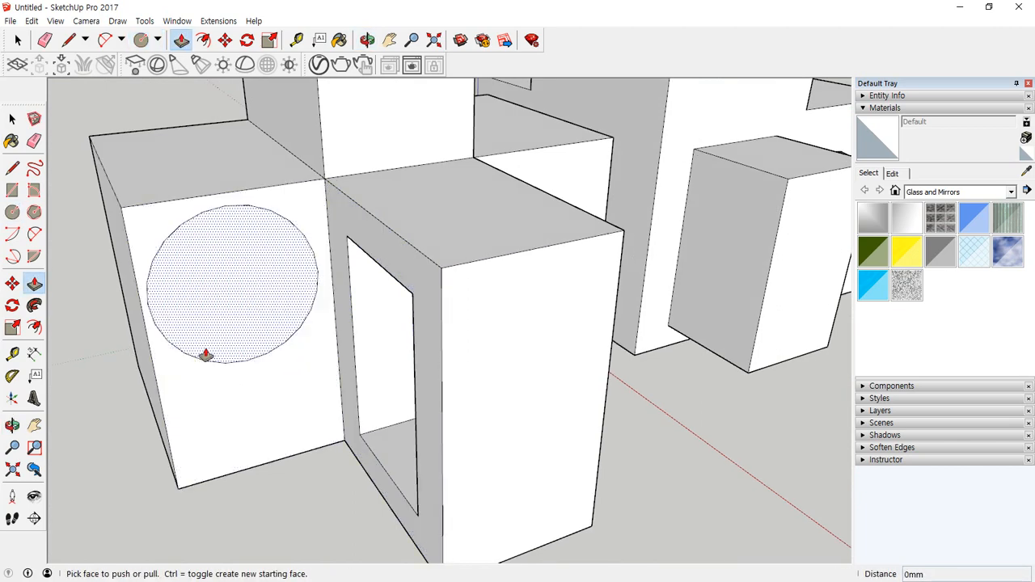
{"action": "left_click", "coordinate": [206, 356]}
{"action": "middle_click_drag", "start_coordinate": [215, 300], "coordinate": [200, 262]}
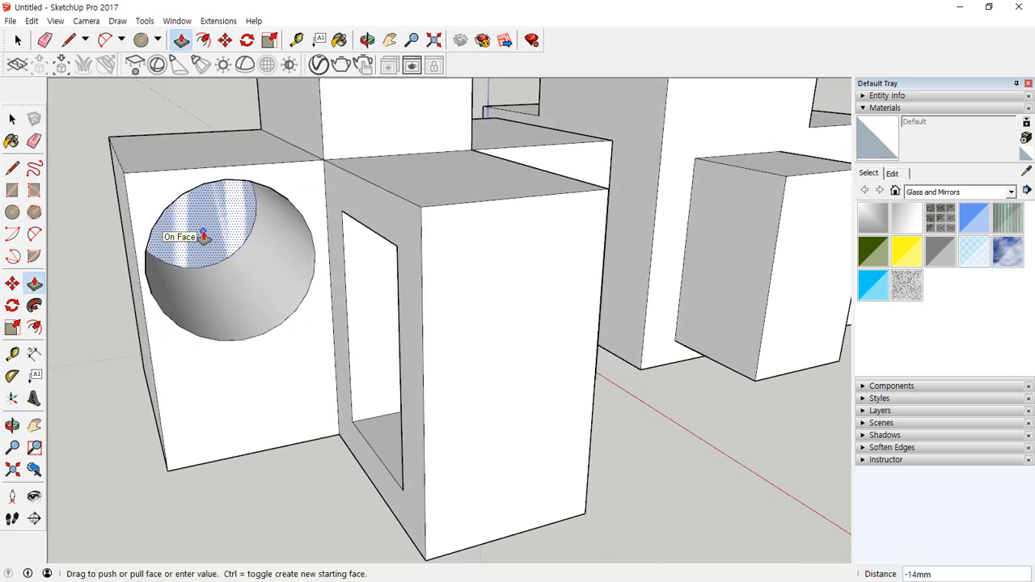
{"action": "left_click", "coordinate": [204, 236]}
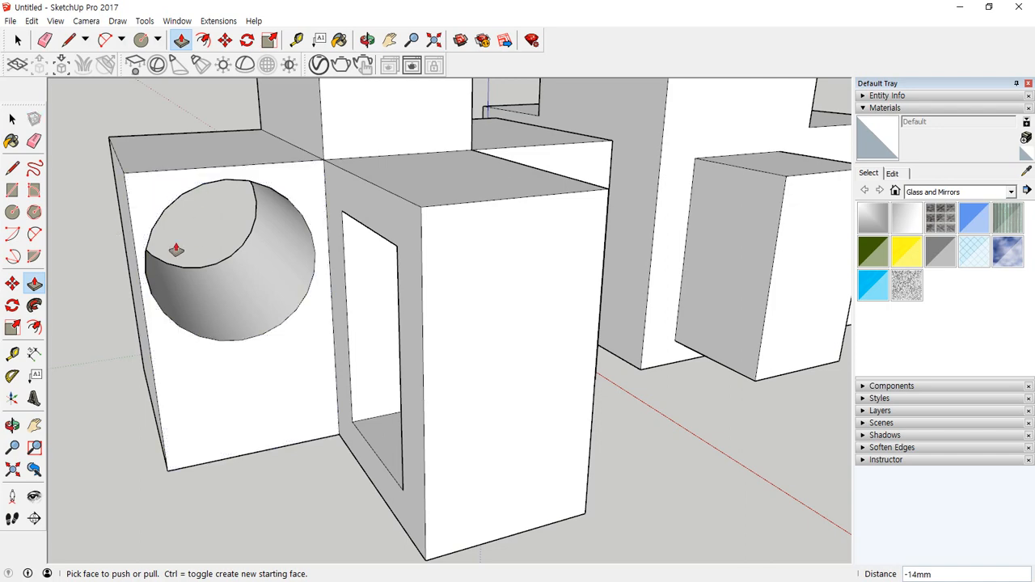
Draw a circle of about 3 mm radius on the block face on the other side of the rectangular opening.
{"action": "middle_click_drag", "start_coordinate": [610, 250], "coordinate": [303, 248]}
{"action": "key", "text": "c"}
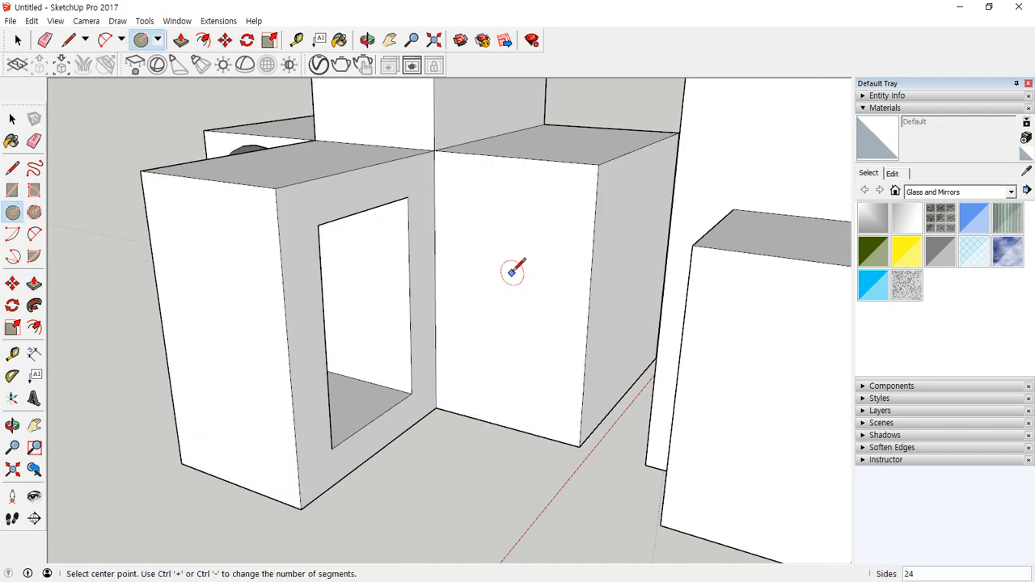
{"action": "left_click", "coordinate": [503, 323]}
{"action": "left_click", "coordinate": [509, 263]}
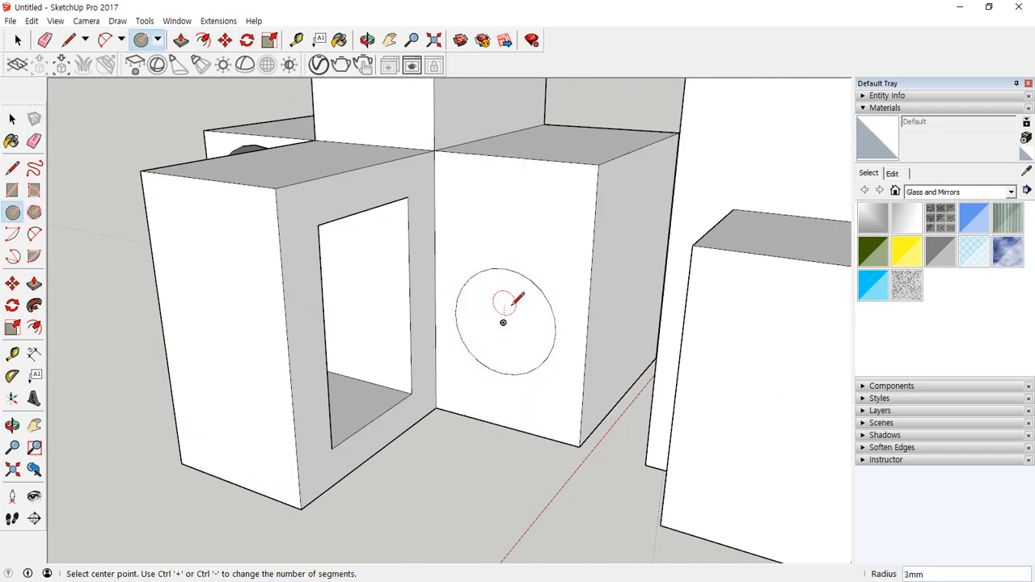
Push the small circle 14 mm into its block to cut a round hole all the way through.
{"action": "middle_click_drag", "start_coordinate": [513, 300], "coordinate": [490, 327]}
{"action": "key", "text": "p"}
{"action": "left_click", "coordinate": [490, 328]}
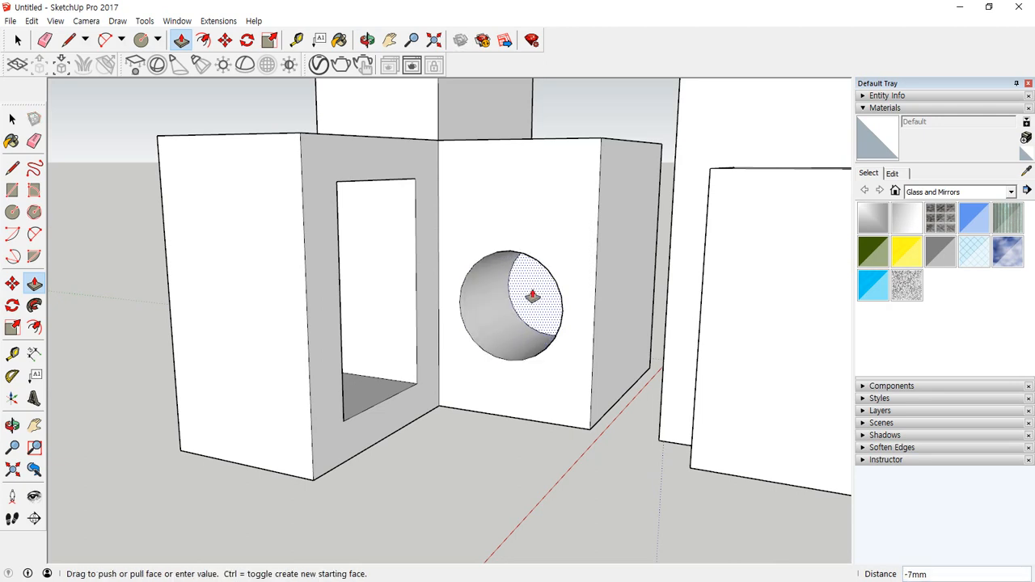
{"action": "left_click", "coordinate": [541, 290]}
{"action": "middle_click_drag", "start_coordinate": [545, 286], "coordinate": [592, 276]}
{"action": "left_click", "coordinate": [555, 294]}
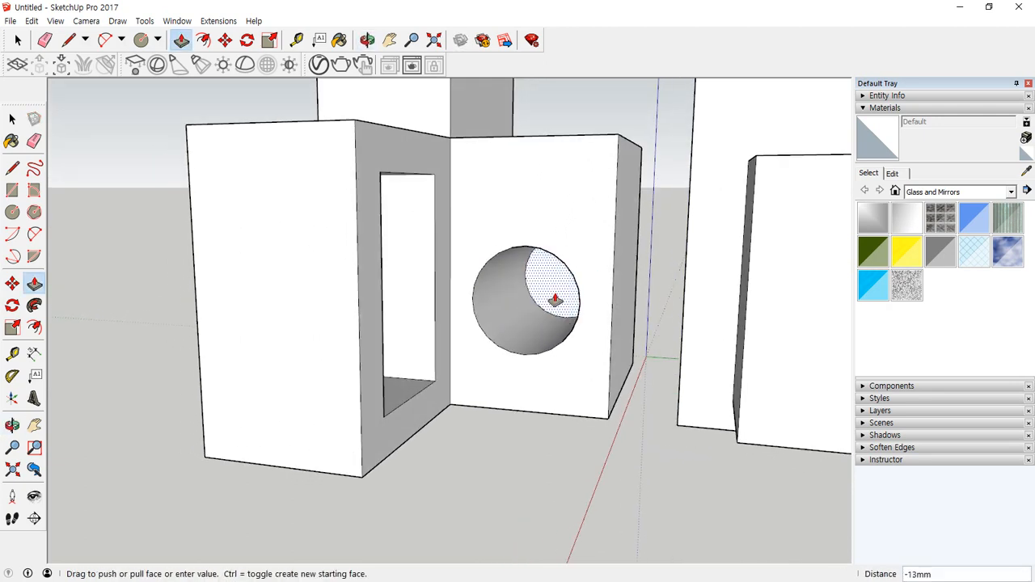
{"action": "middle_click_drag", "start_coordinate": [559, 283], "coordinate": [596, 249]}
{"action": "left_click", "coordinate": [556, 305]}
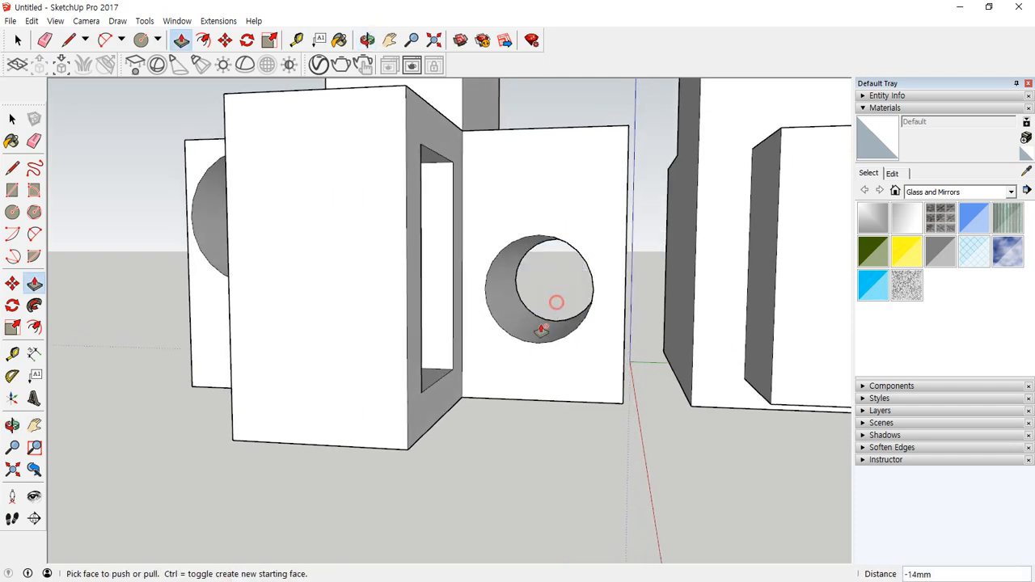
Draw a diagonal line about 12 mm long on the rear group's side block, from the upper inner corner down to the outer vertical edge.
{"action": "middle_click_drag", "start_coordinate": [644, 280], "coordinate": [548, 381]}
{"action": "scroll", "coordinate": [544, 363], "scroll_direction": "down", "scroll_amount": 5}
{"action": "middle_click_drag", "start_coordinate": [667, 290], "coordinate": [265, 499]}
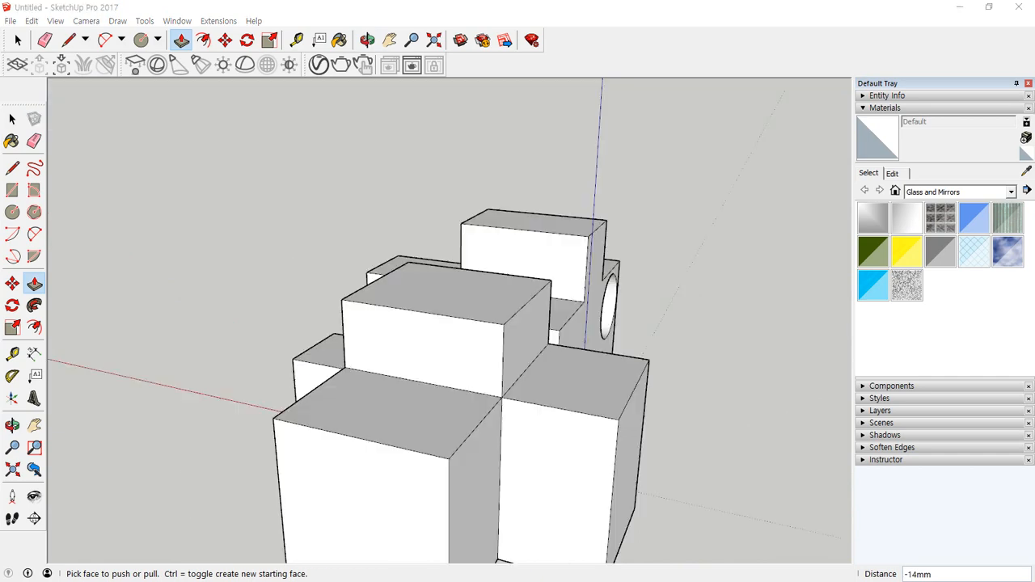
{"action": "middle_click_drag", "start_coordinate": [450, 494], "coordinate": [456, 418]}
{"action": "key", "text": "l"}
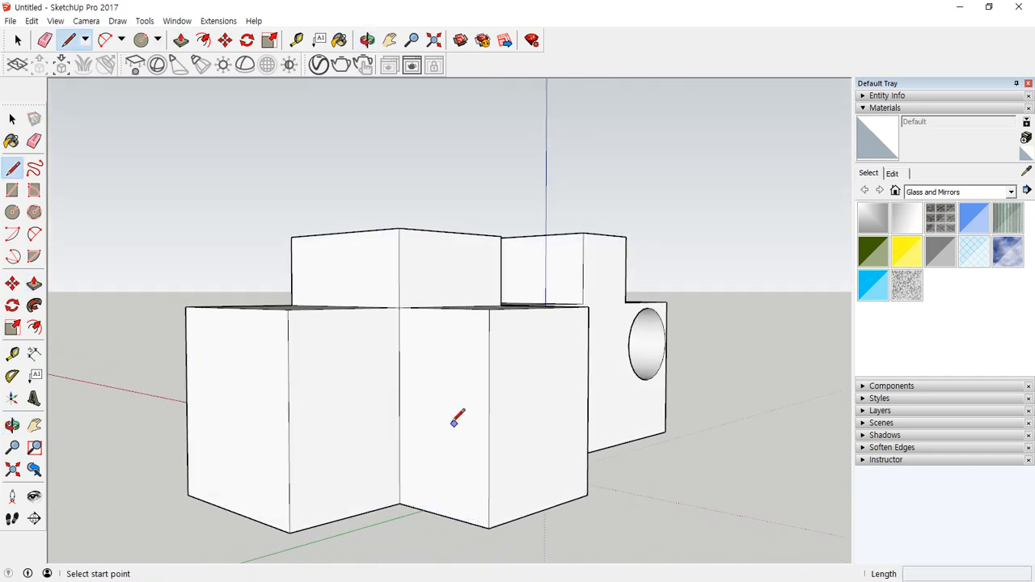
{"action": "middle_click_drag", "start_coordinate": [451, 342], "coordinate": [414, 376]}
{"action": "left_click", "coordinate": [424, 334]}
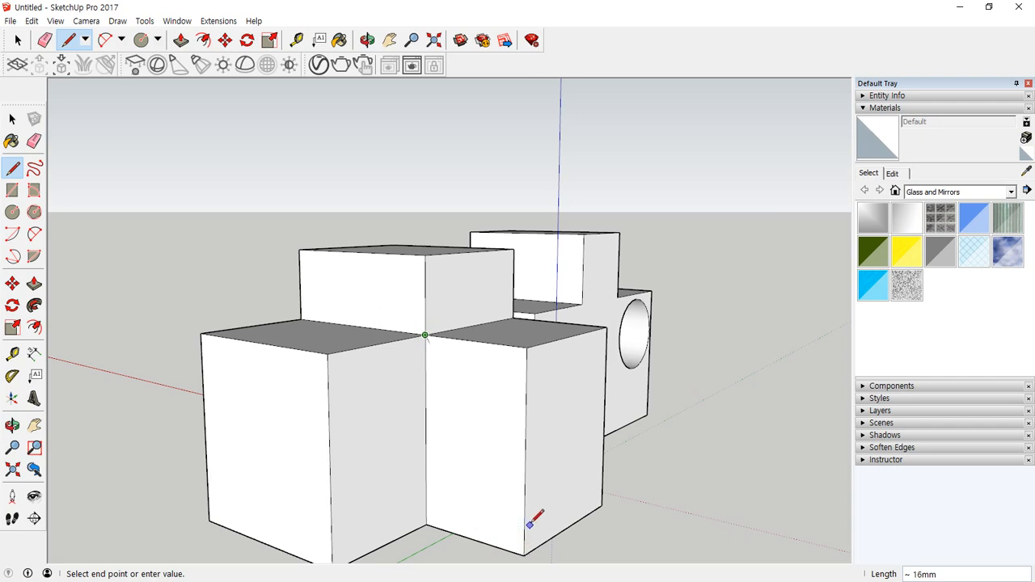
{"action": "left_click", "coordinate": [526, 453]}
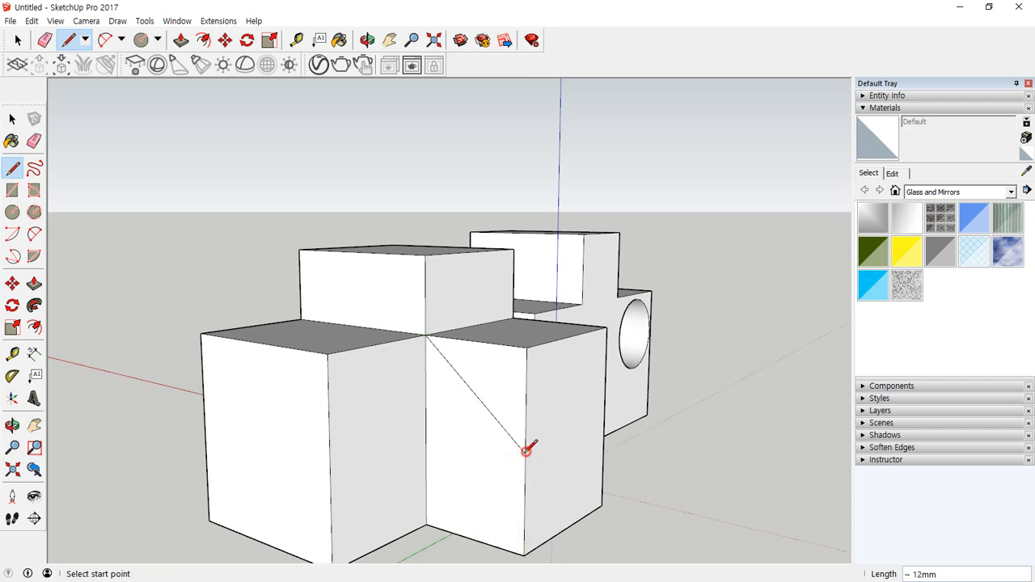
Push the triangle above the diagonal line 12 mm through the block to leave a sloped top.
{"action": "key", "text": "p"}
{"action": "left_click", "coordinate": [526, 378]}
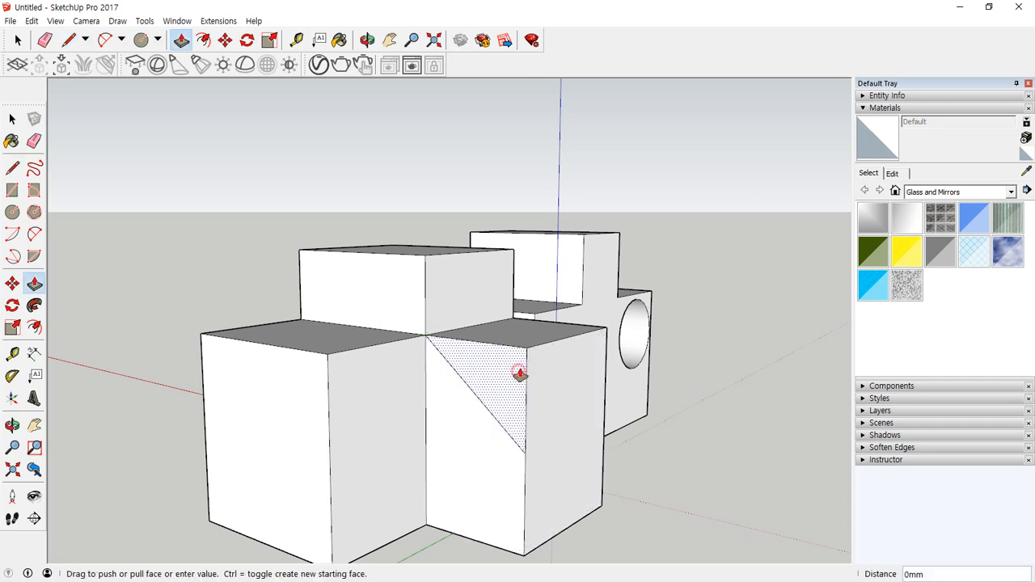
{"action": "left_click", "coordinate": [605, 350]}
Draw a corner rectangle on the block face beside the slope, and a circle of about 5 mm radius centred on the rectangle's inner corner.
{"action": "middle_click_drag", "start_coordinate": [605, 348], "coordinate": [557, 534]}
{"action": "middle_click_drag", "start_coordinate": [458, 493], "coordinate": [230, 406]}
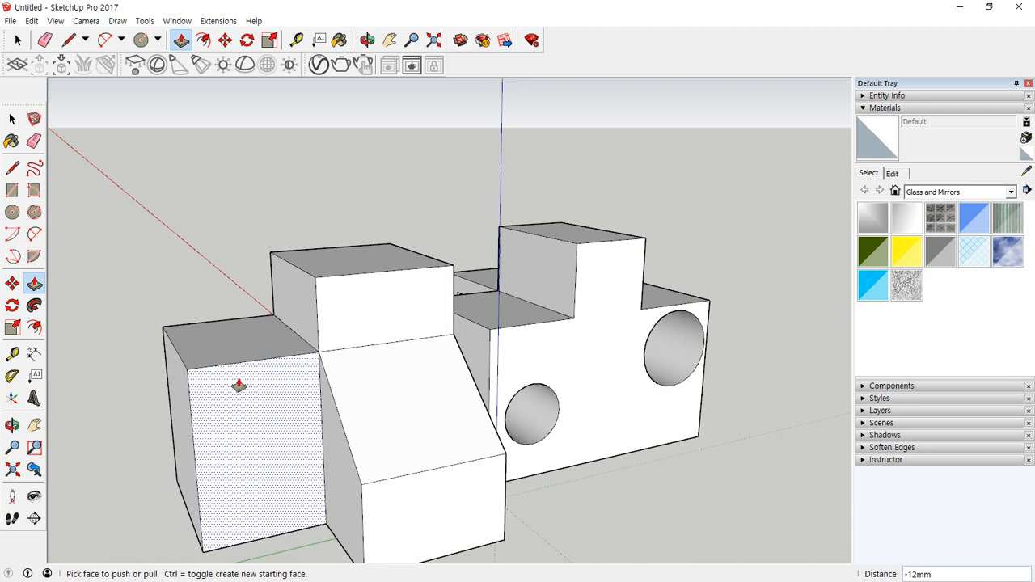
{"action": "key", "text": "r"}
{"action": "left_click", "coordinate": [186, 368]}
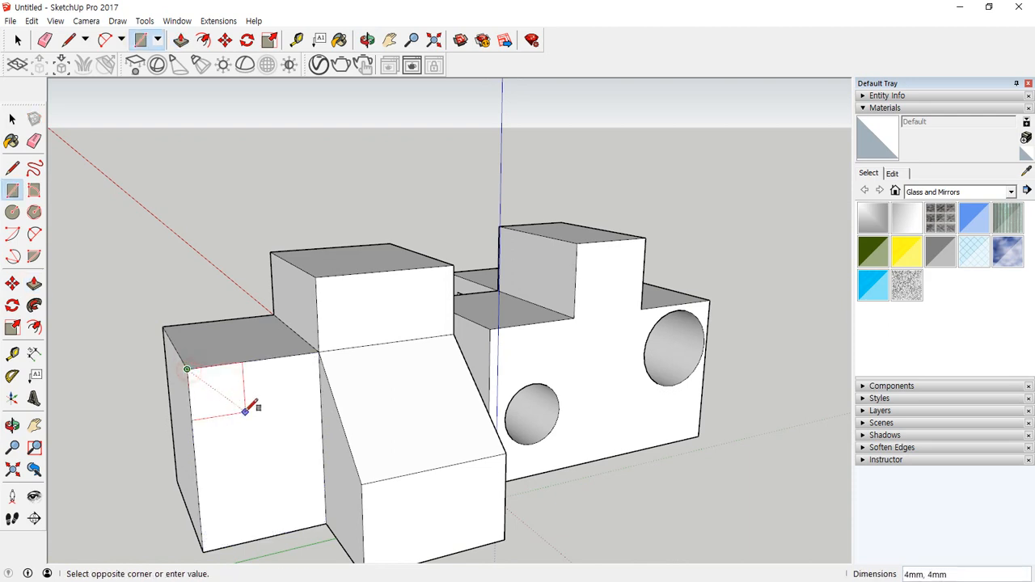
{"action": "key", "text": "c"}
{"action": "left_click", "coordinate": [259, 421]}
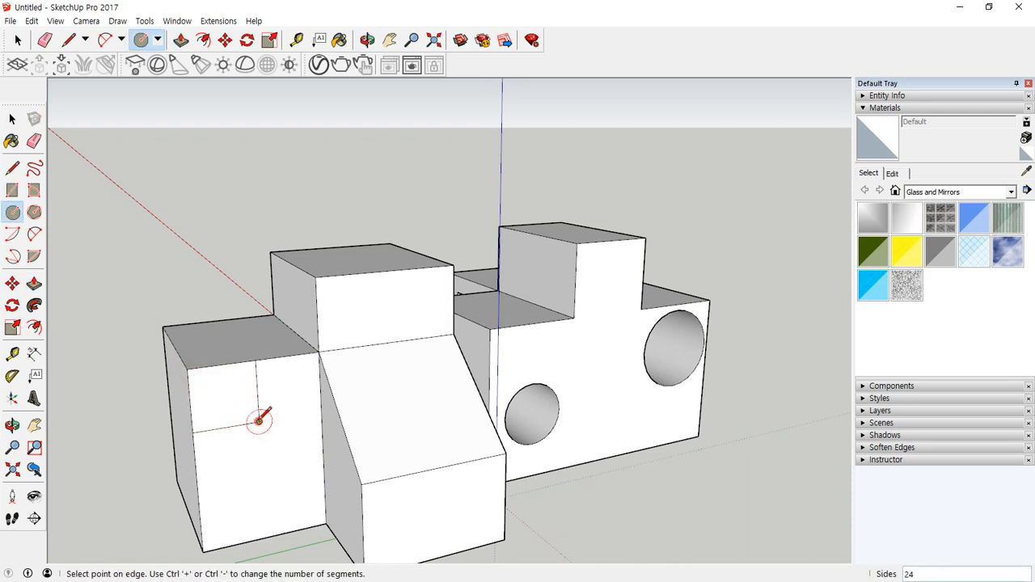
{"action": "left_click", "coordinate": [254, 360]}
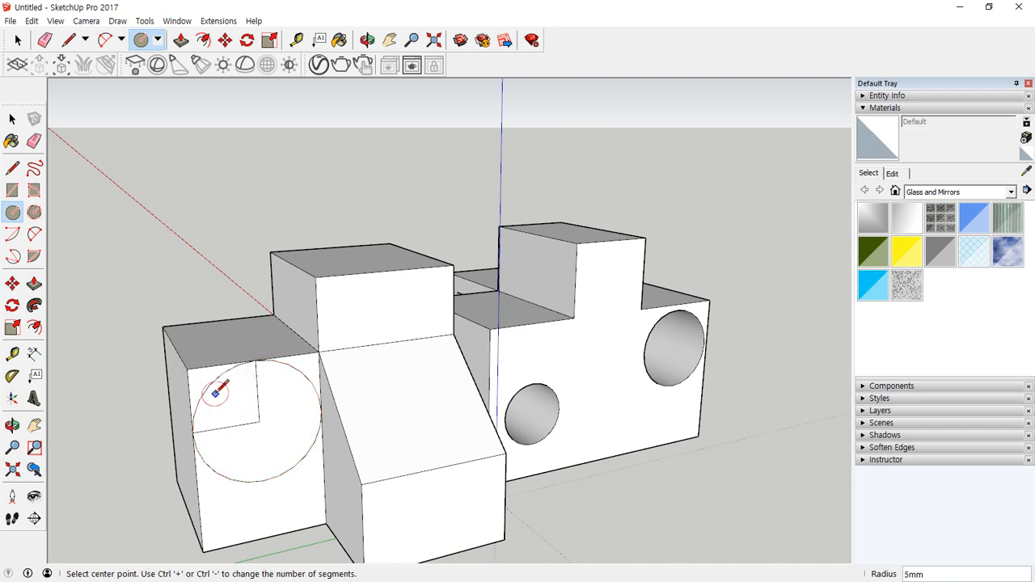
Push the corner area outside the circle 14 mm to round the block's edge, and erase the leftover circle and rectangle lines.
{"action": "key", "text": "p"}
{"action": "left_click", "coordinate": [200, 382]}
{"action": "left_click", "coordinate": [173, 331]}
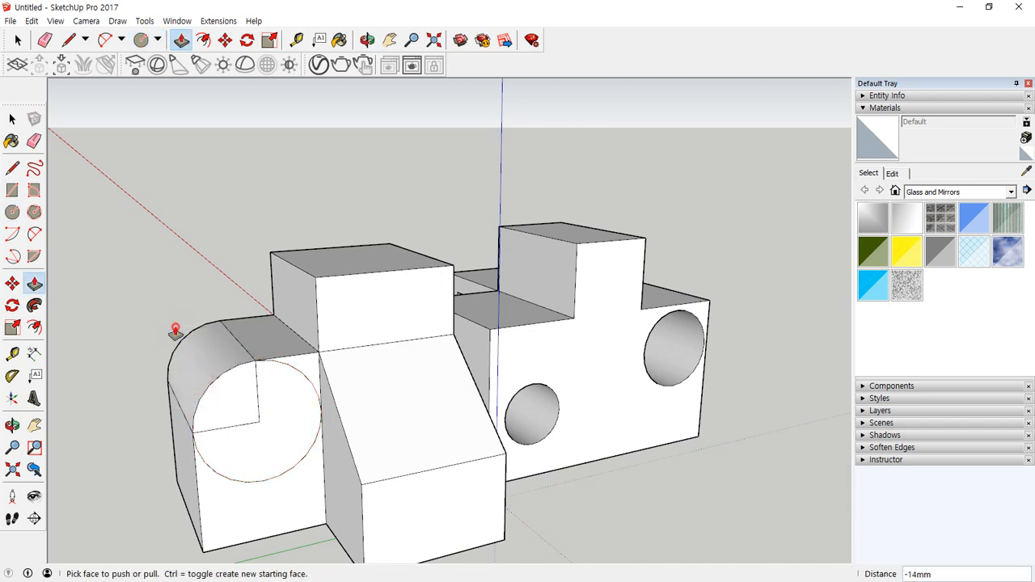
{"action": "key", "text": "e"}
{"action": "mouse_move", "coordinate": [310, 368]}
{"action": "left_mouse_down"}
{"action": "mouse_move", "coordinate": [294, 451]}
{"action": "mouse_move", "coordinate": [259, 432]}
{"action": "mouse_move", "coordinate": [270, 428]}
{"action": "left_mouse_up"}
Draw a two-point arc on the raised block's face above the slope, spanning its lower edge and bulging up to the top edge.
{"action": "mouse_move", "coordinate": [270, 428]}
{"action": "middle_mouse_down"}
{"action": "mouse_move", "coordinate": [265, 398]}
{"action": "mouse_move", "coordinate": [347, 339]}
{"action": "mouse_move", "coordinate": [338, 446]}
{"action": "mouse_move", "coordinate": [254, 358]}
{"action": "mouse_move", "coordinate": [175, 300]}
{"action": "middle_mouse_up"}
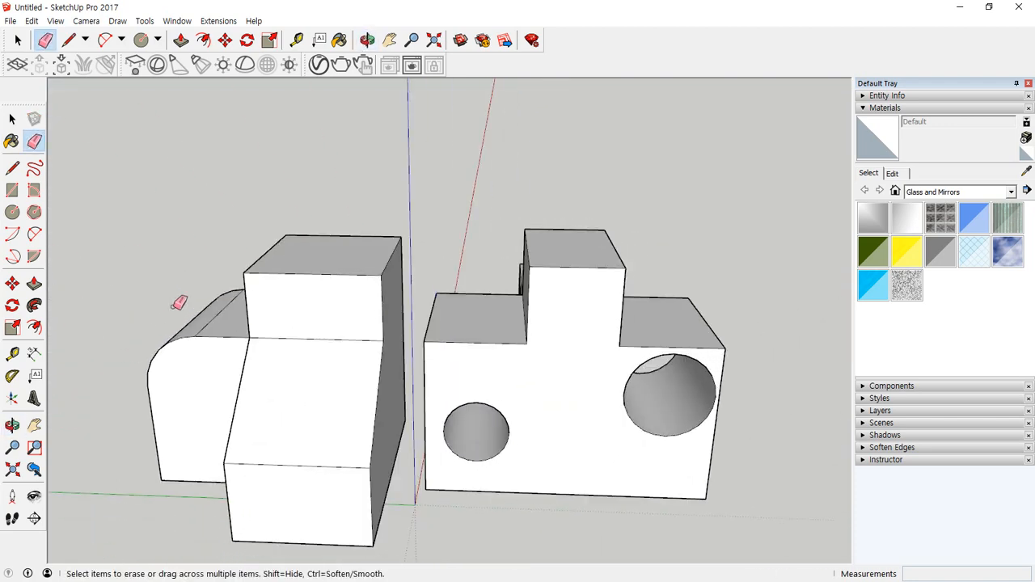
{"action": "left_click", "coordinate": [34, 234]}
{"action": "left_click", "coordinate": [249, 338]}
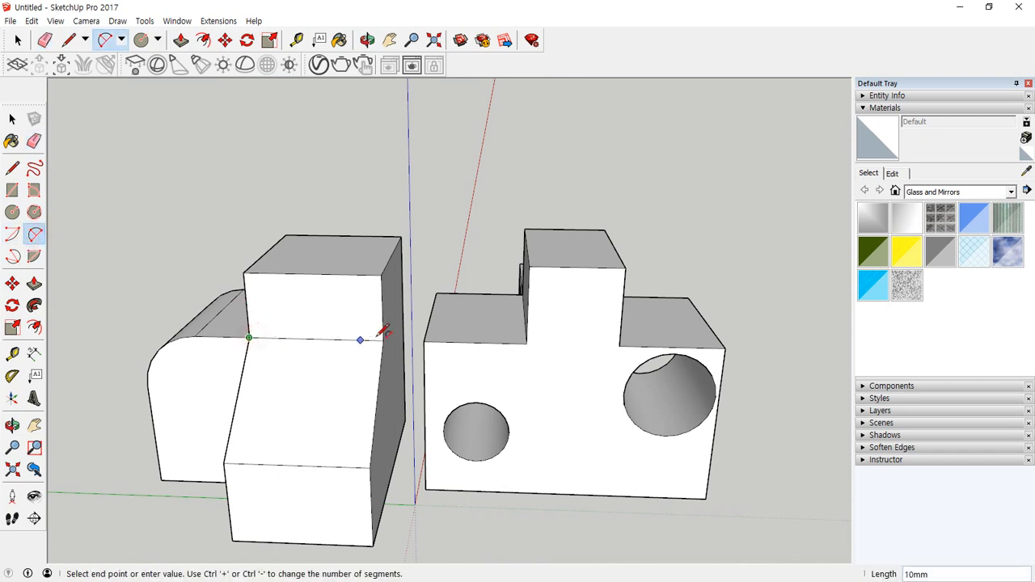
{"action": "left_click", "coordinate": [383, 341]}
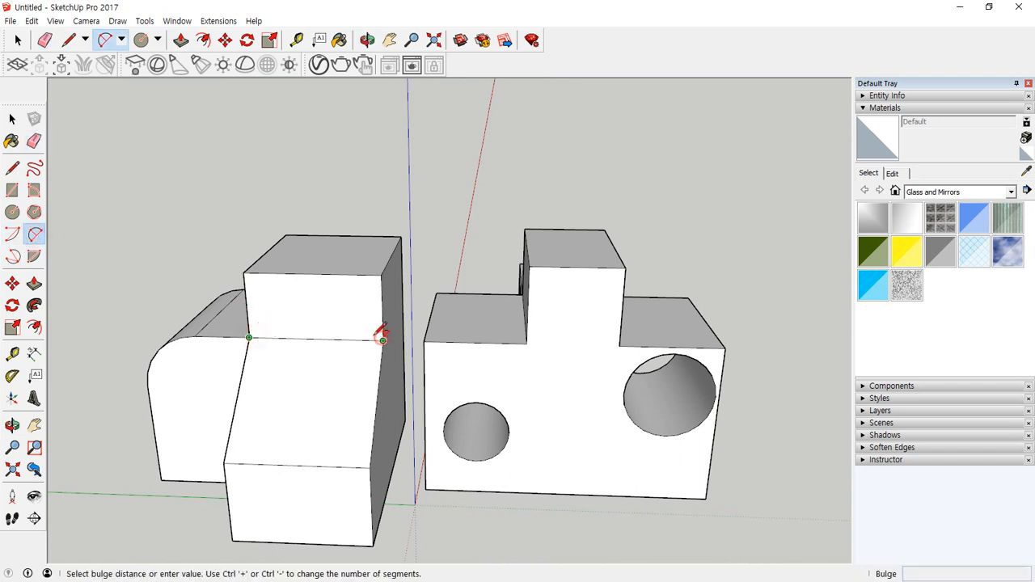
{"action": "left_click", "coordinate": [313, 274]}
Push both corner areas outside the arc 14 mm through the raised block to form an arched top.
{"action": "key", "text": "p"}
{"action": "left_click", "coordinate": [370, 295]}
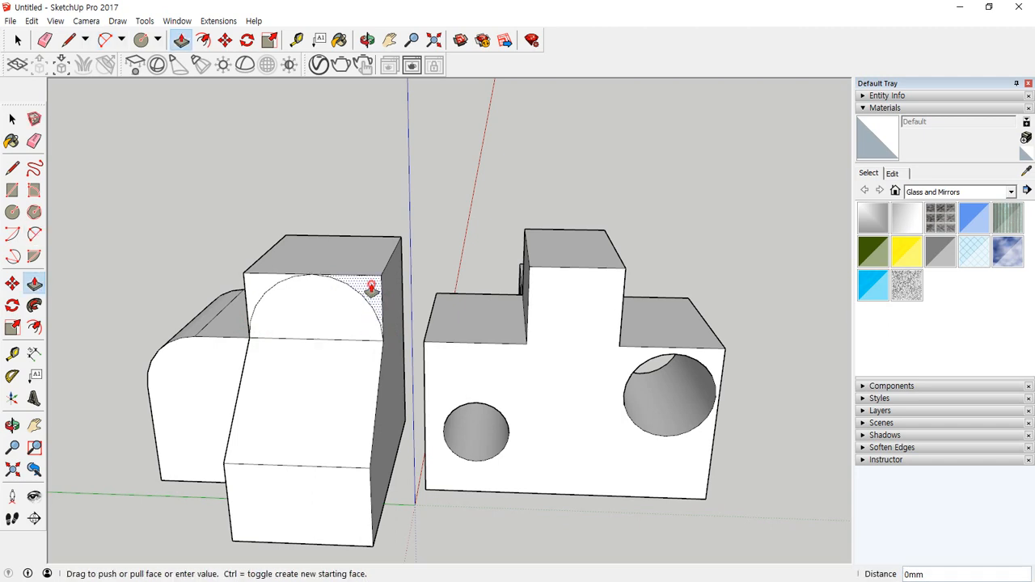
{"action": "left_click", "coordinate": [389, 240]}
{"action": "left_click", "coordinate": [275, 273]}
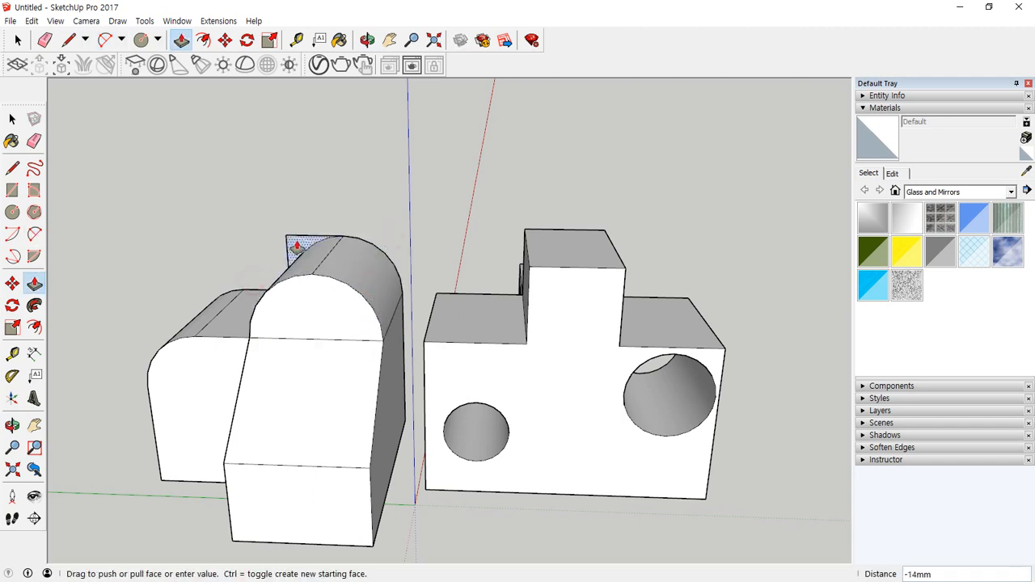
{"action": "middle_click_drag", "start_coordinate": [300, 241], "coordinate": [614, 291]}
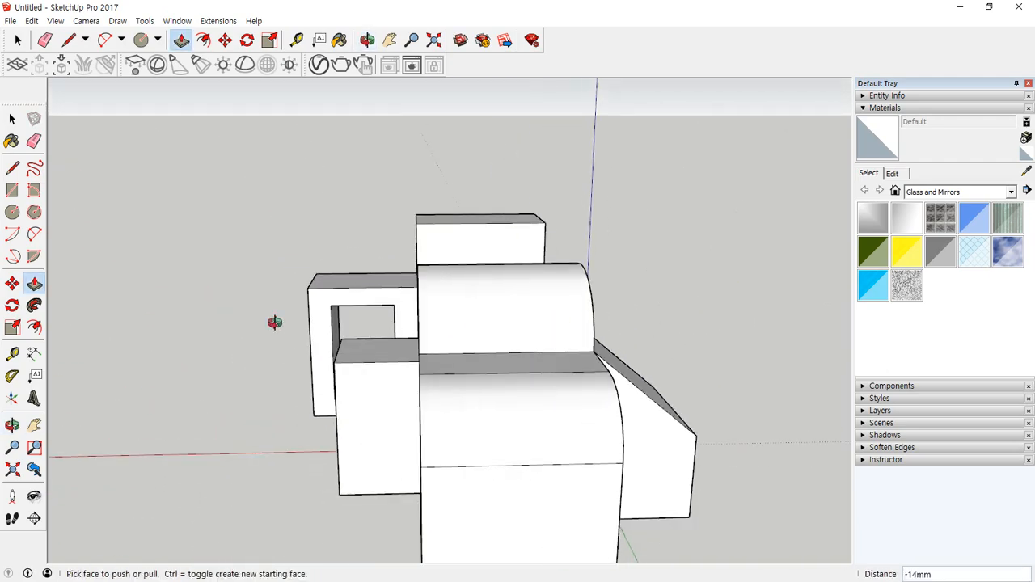
{"action": "middle_click_drag", "start_coordinate": [272, 321], "coordinate": [687, 303]}
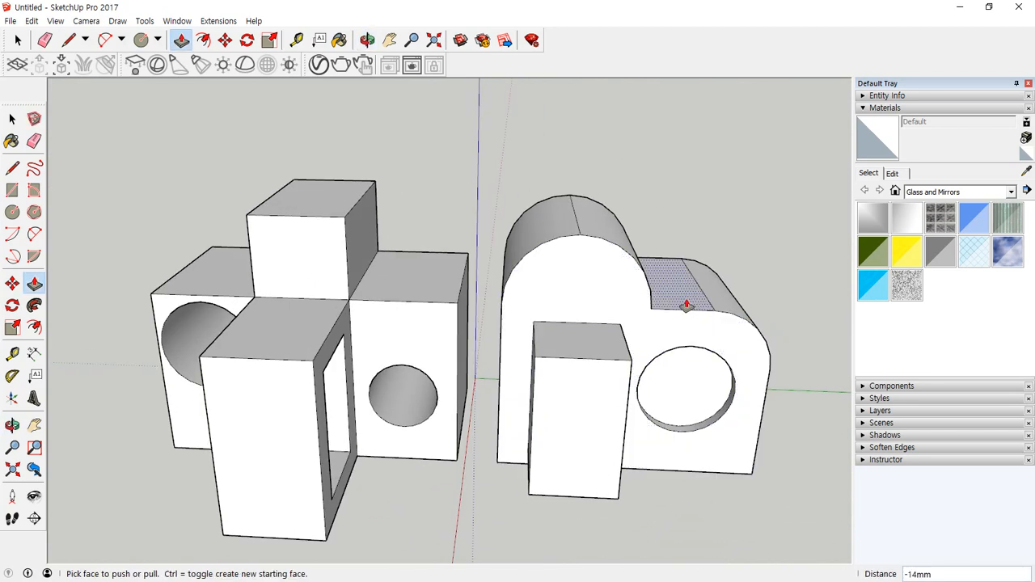
{"action": "scroll", "coordinate": [680, 303], "scroll_direction": "up", "scroll_amount": 5}
{"action": "scroll", "coordinate": [679, 304], "scroll_direction": "up", "scroll_amount": 3}
{"action": "middle_click_drag", "start_coordinate": [628, 329], "coordinate": [555, 300]}
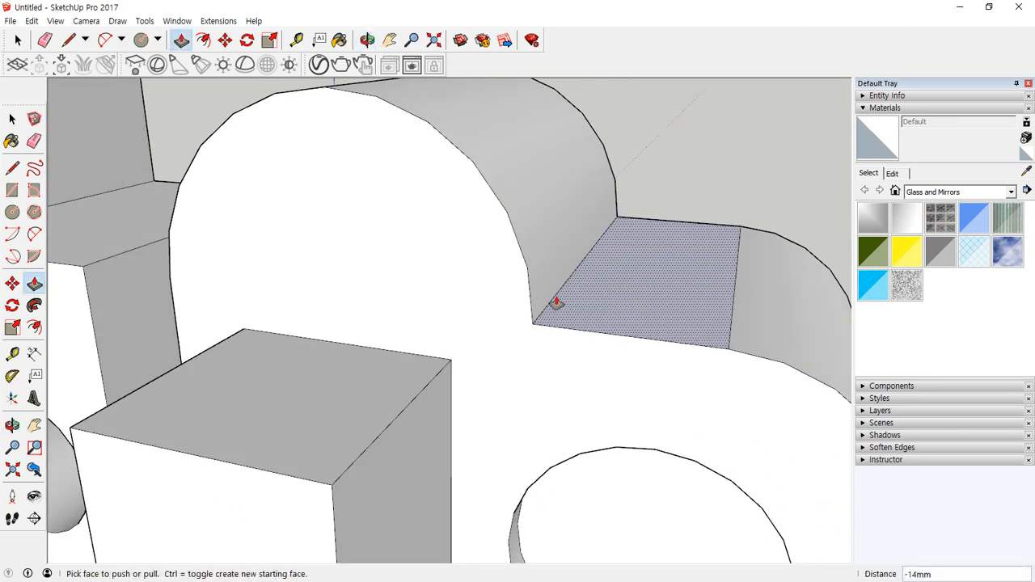
{"action": "key", "text": "a"}
{"action": "left_click", "coordinate": [527, 267]}
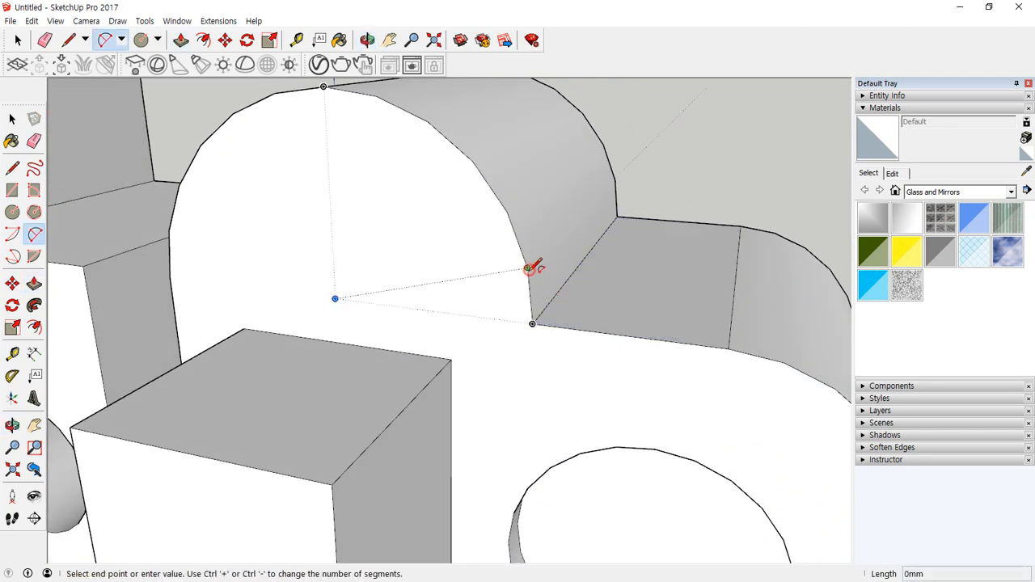
{"action": "left_click", "coordinate": [614, 334]}
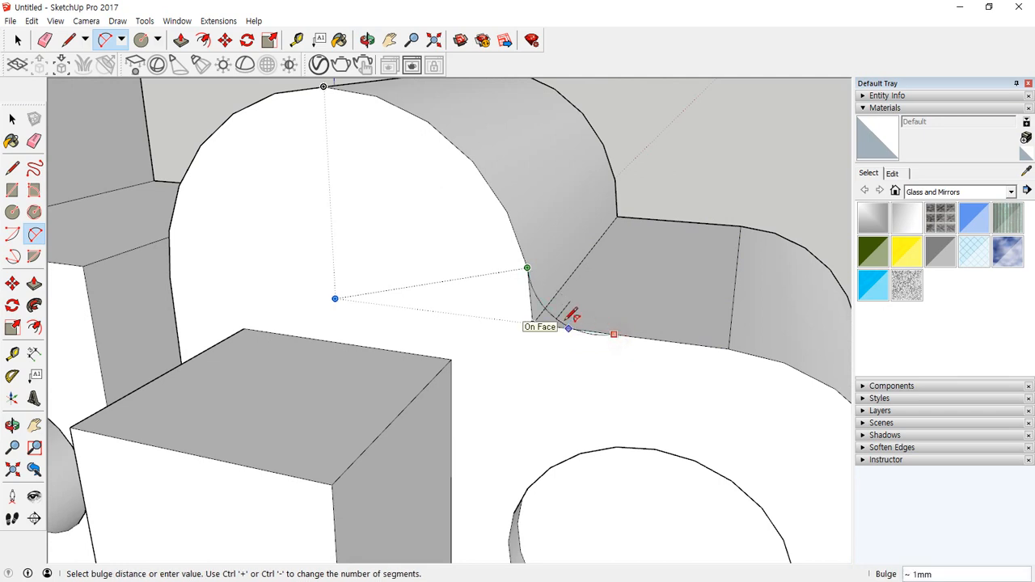
{"action": "key", "text": "Escape"}
{"action": "left_click", "coordinate": [527, 267]}
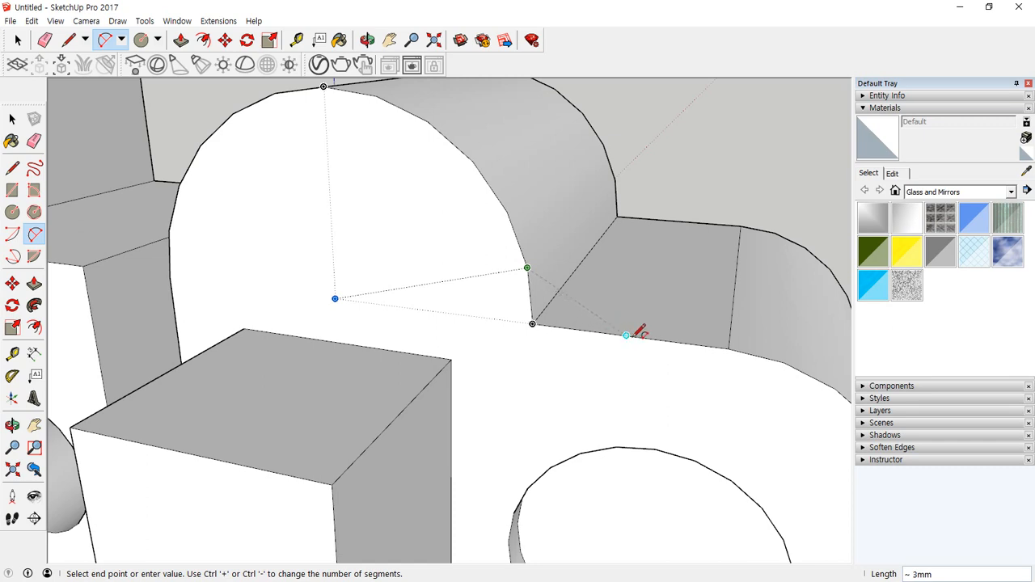
{"action": "key", "text": "Escape"}
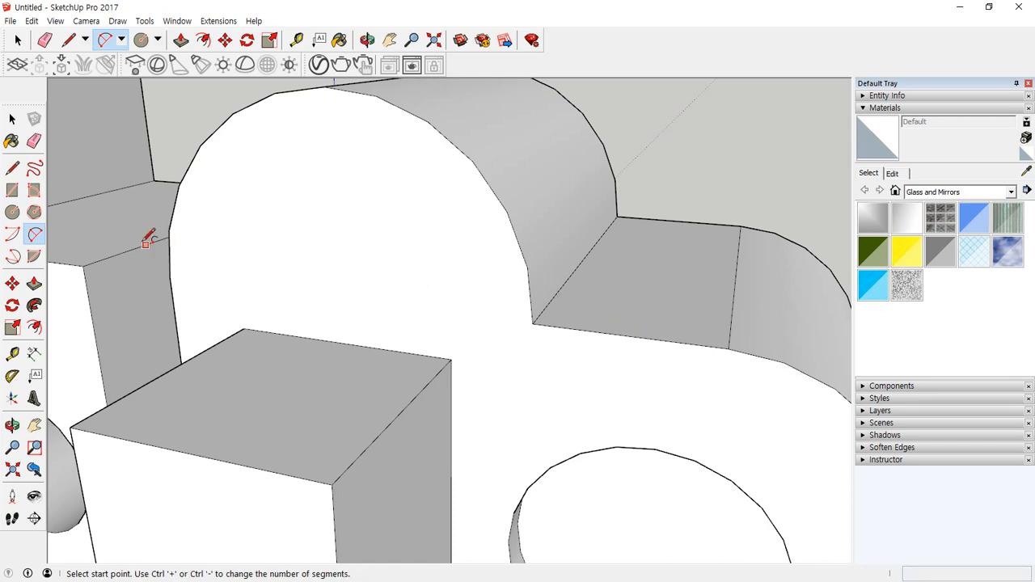
{"action": "left_click", "coordinate": [13, 236]}
{"action": "key", "text": "a"}
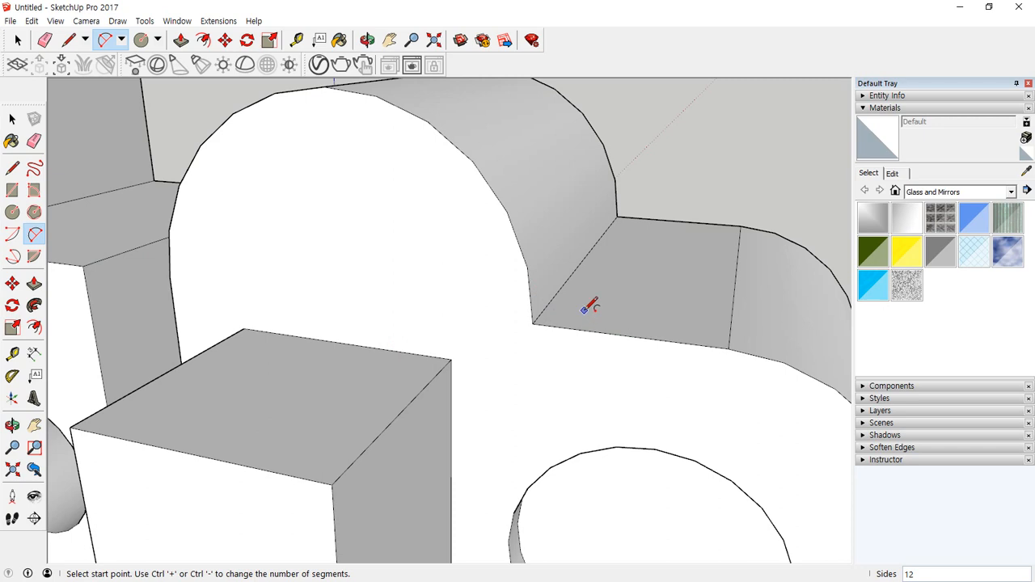
{"action": "left_click", "coordinate": [595, 332]}
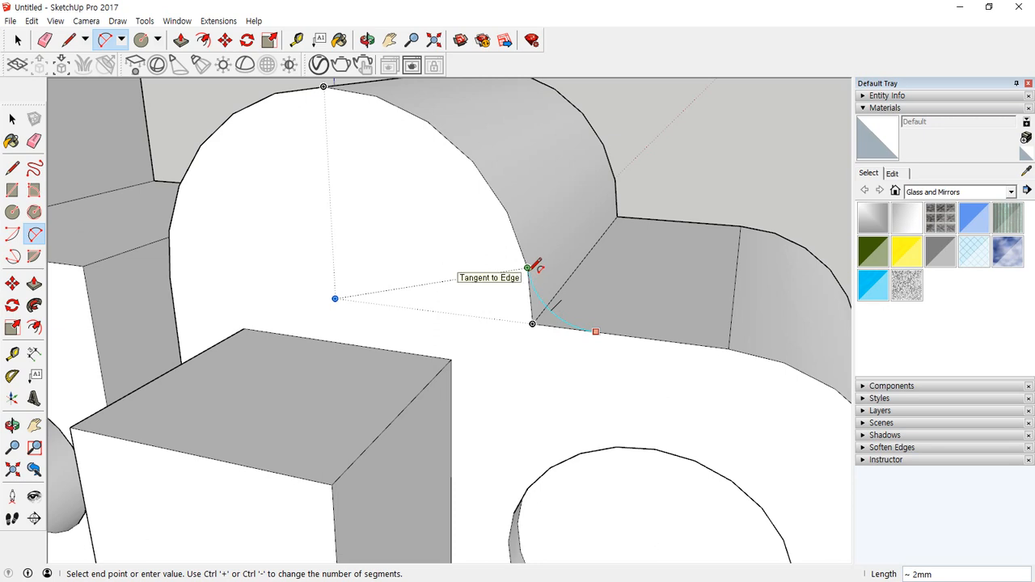
{"action": "left_click", "coordinate": [527, 268]}
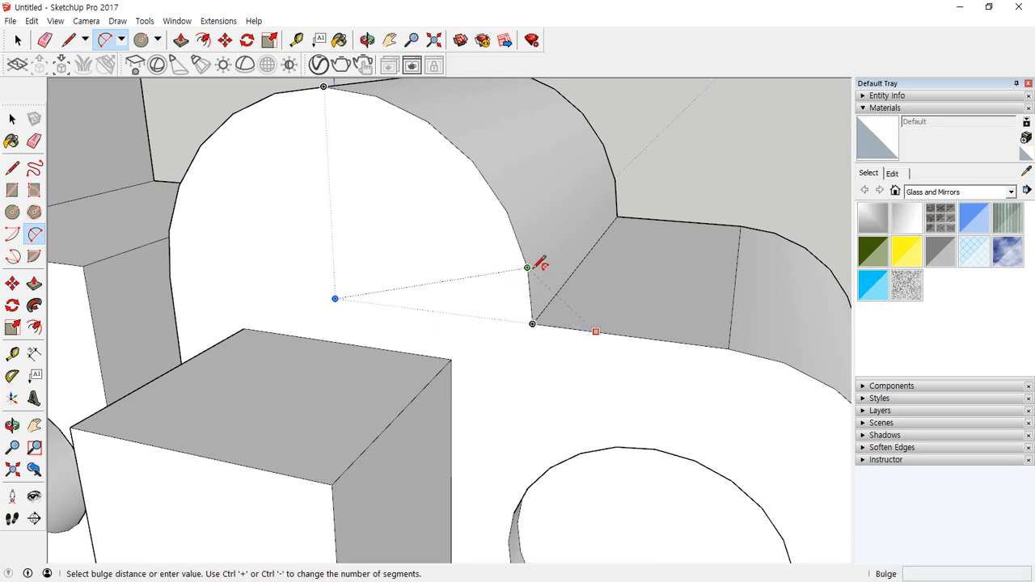
{"action": "key", "text": "Escape"}
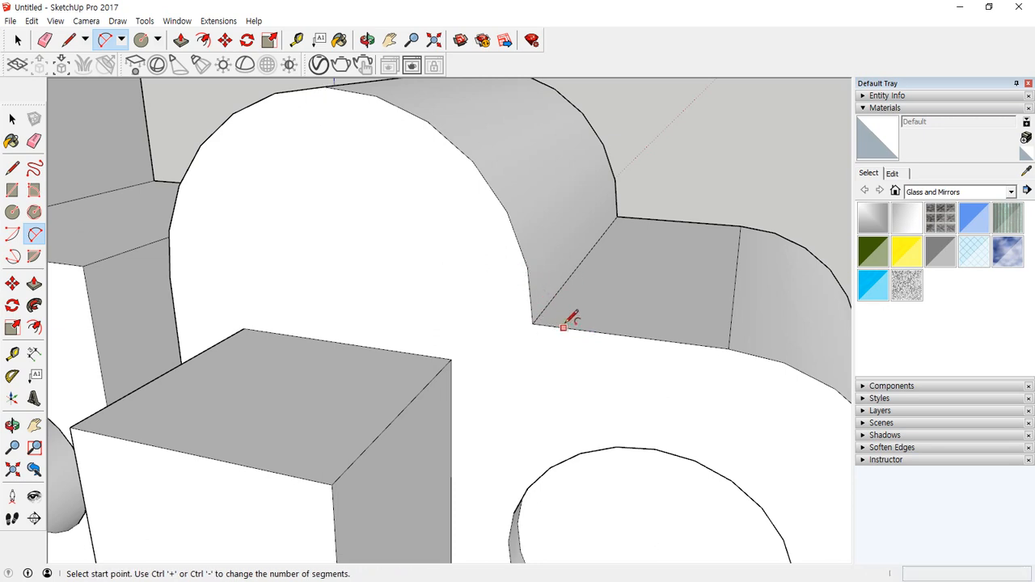
Try to draw a two-point arc across the inner corner where the arched block meets the flat ledge.
{"action": "left_click", "coordinate": [607, 329]}
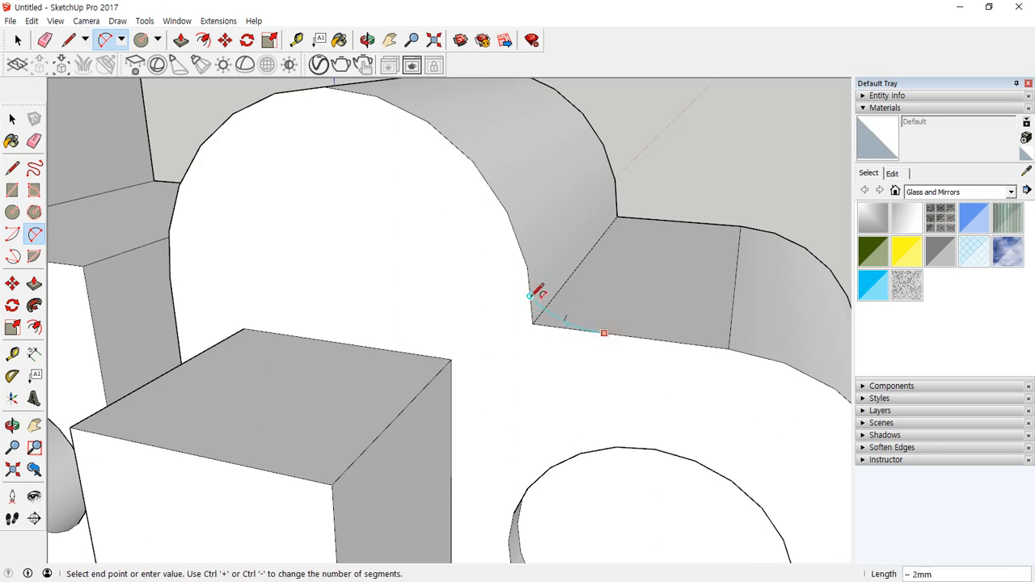
{"action": "left_click", "coordinate": [527, 268]}
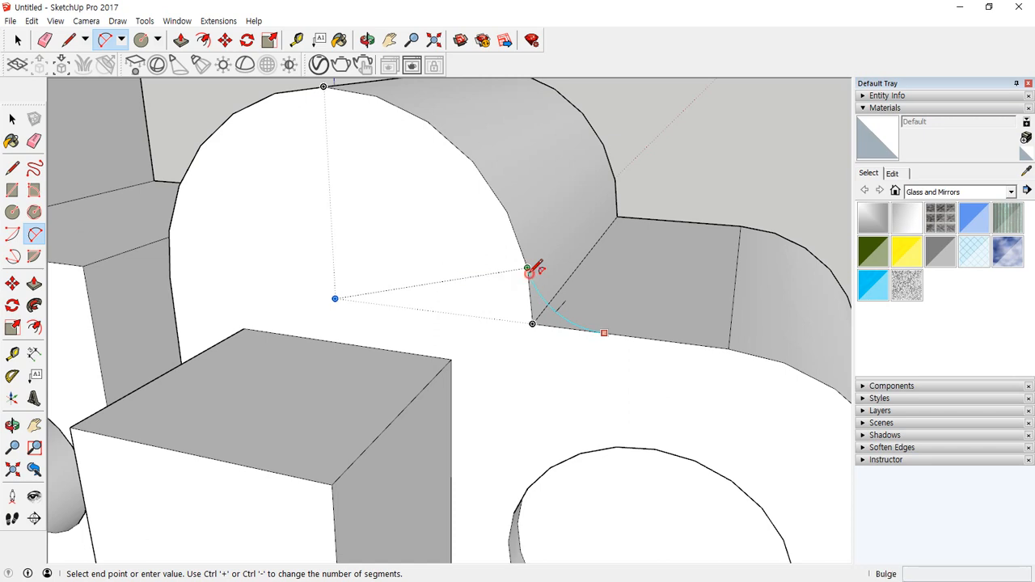
{"action": "key", "text": "Escape"}
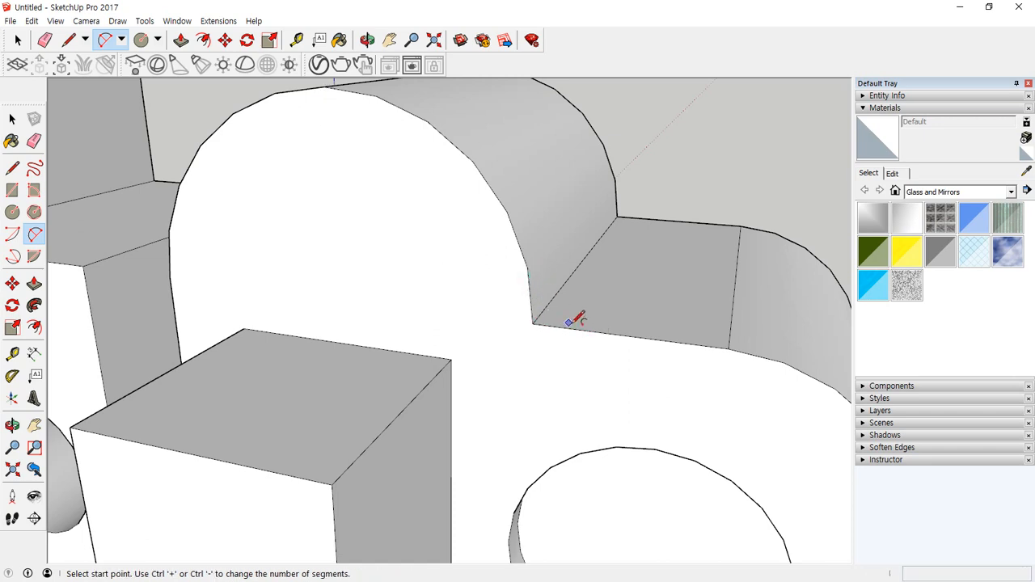
{"action": "left_click", "coordinate": [606, 330]}
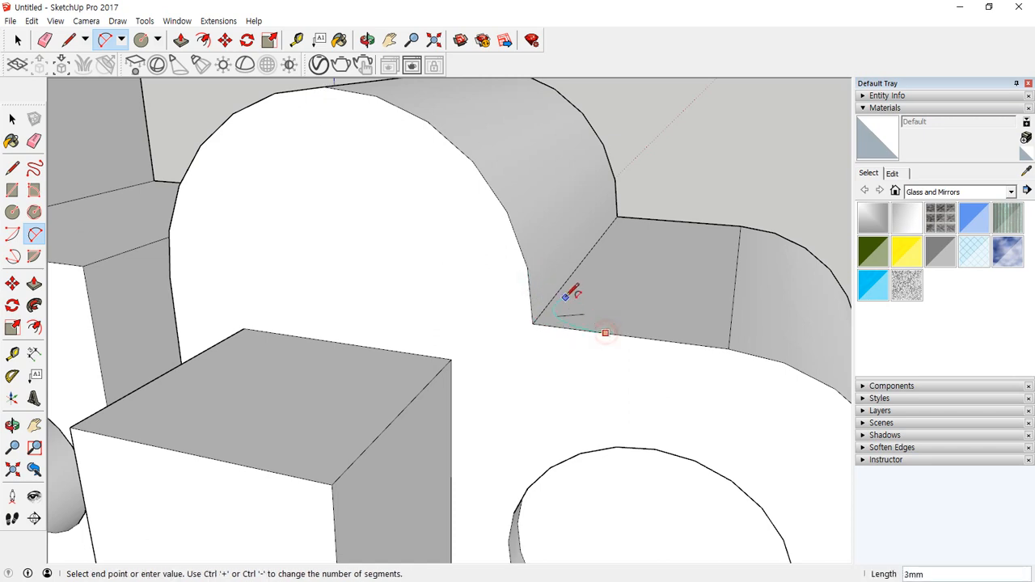
{"action": "left_click", "coordinate": [528, 275]}
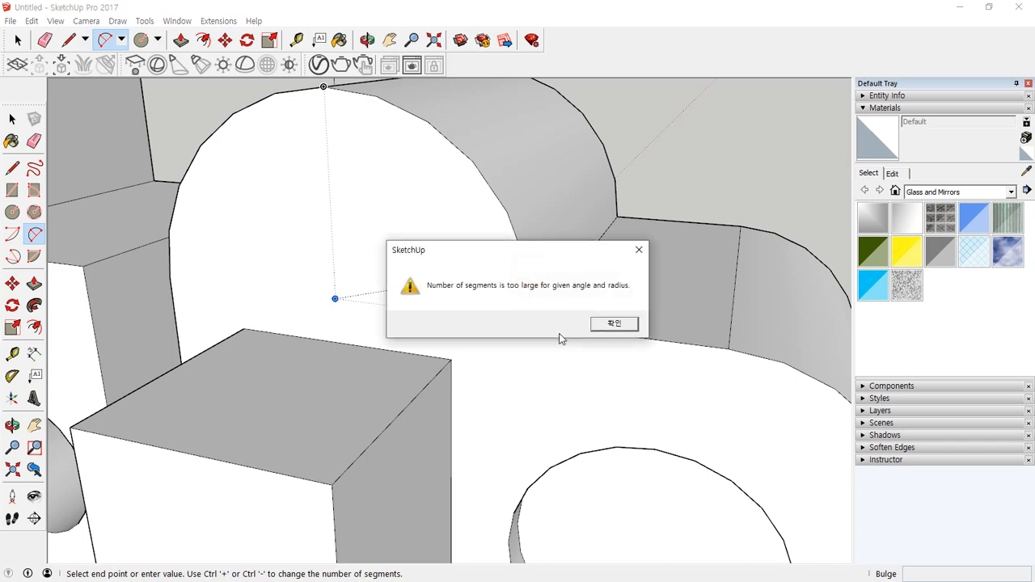
{"action": "left_click", "coordinate": [599, 326]}
Try to draw a tangent two-point arc with a chord of about 1 mm between the arched block's edge and the ledge edge.
{"action": "middle_click_drag", "start_coordinate": [538, 289], "coordinate": [268, 261]}
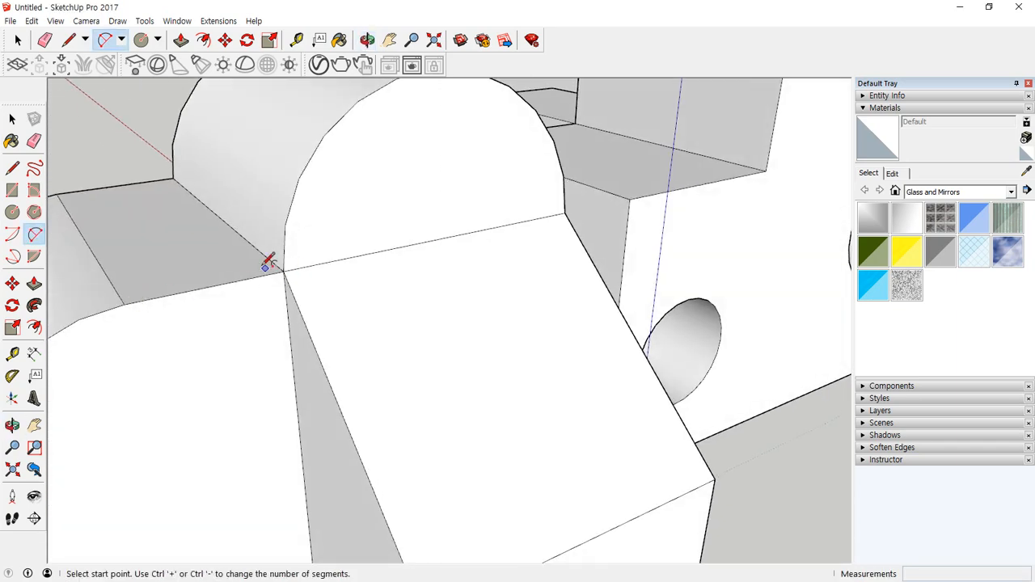
{"action": "scroll", "coordinate": [268, 261], "scroll_direction": "up", "scroll_amount": 5}
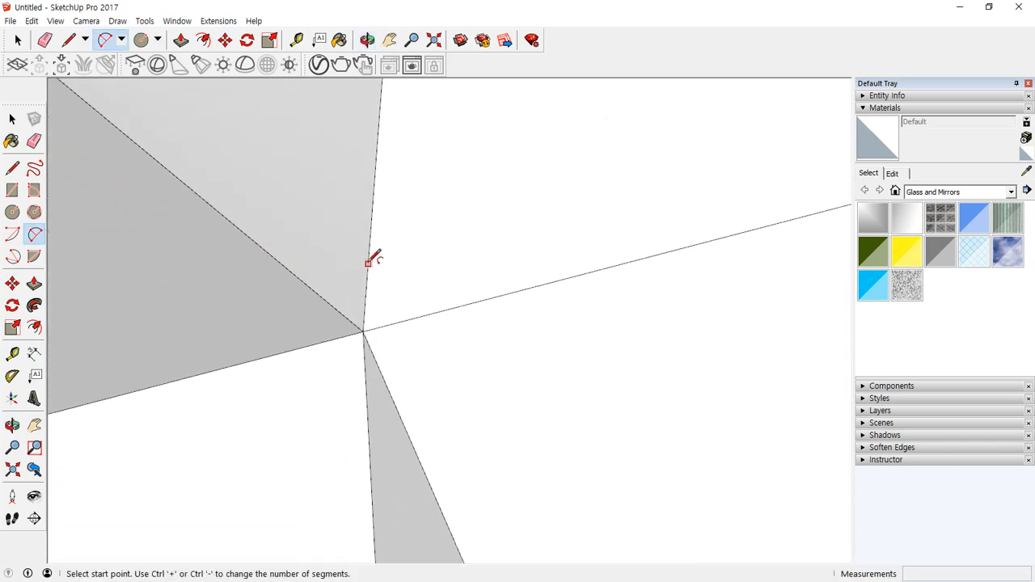
{"action": "left_click", "coordinate": [369, 257]}
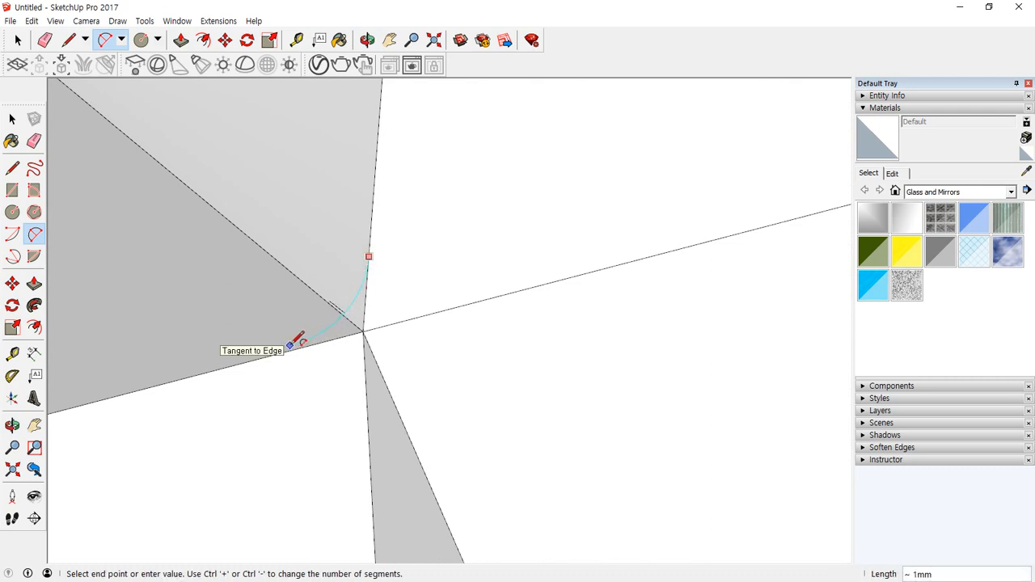
{"action": "left_click", "coordinate": [288, 350]}
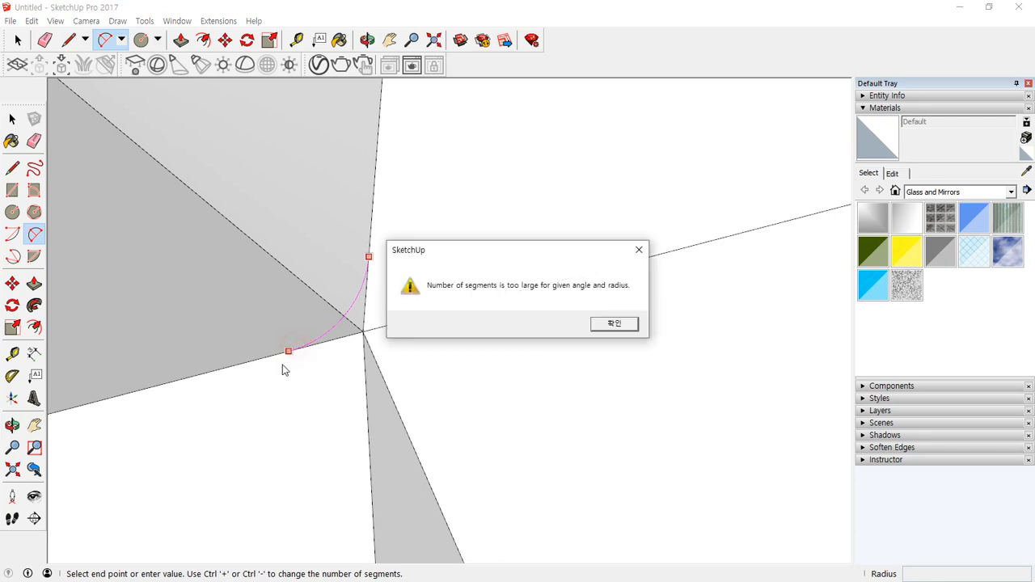
{"action": "left_click", "coordinate": [618, 323]}
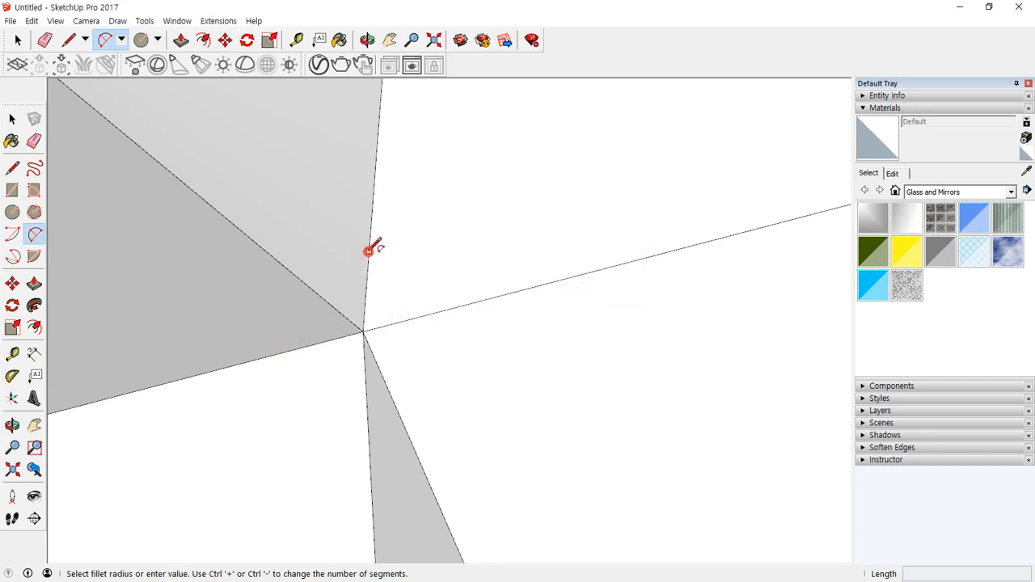
Try to fillet the inner corner with a two-point arc between the arch's edge and the ledge, adjusting its bulge.
{"action": "left_click", "coordinate": [369, 251]}
{"action": "left_click", "coordinate": [279, 354]}
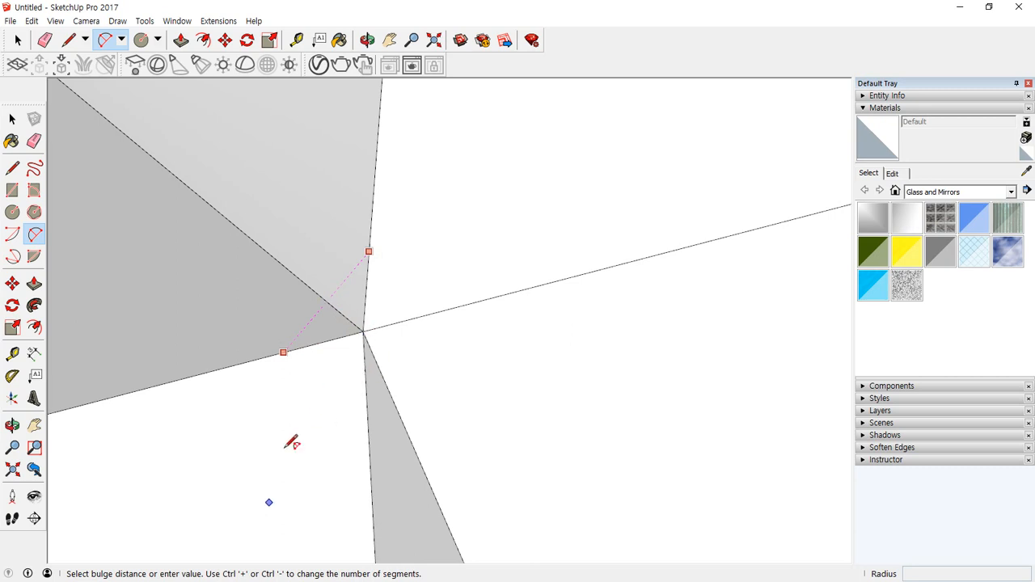
{"action": "key", "text": "Escape"}
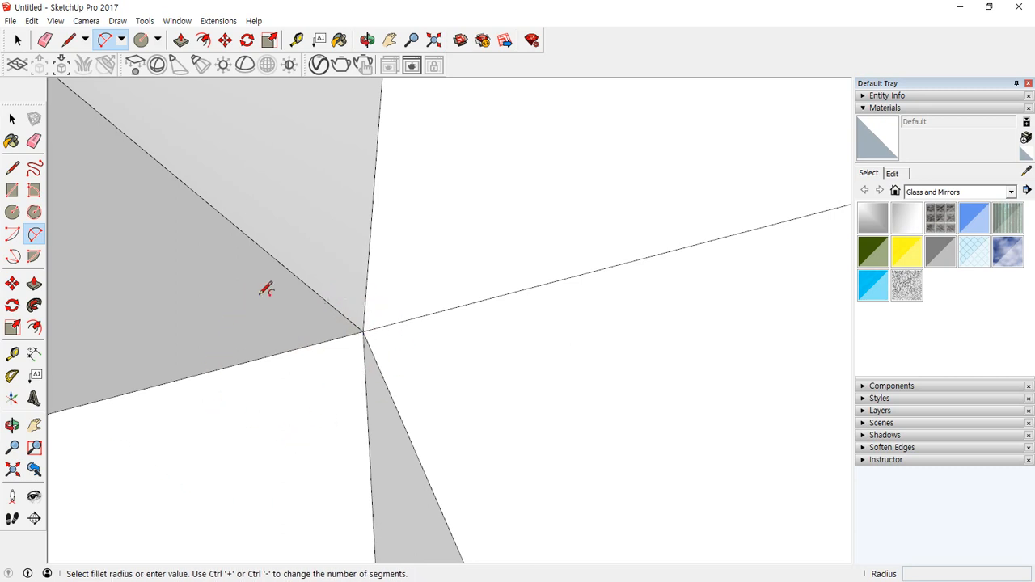
{"action": "left_click", "coordinate": [369, 251]}
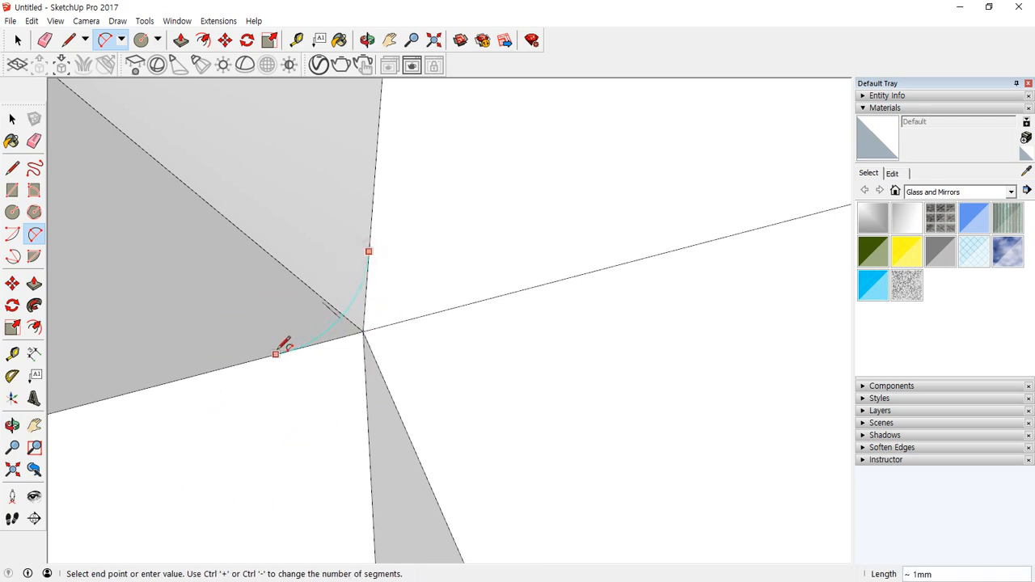
{"action": "left_click", "coordinate": [283, 352]}
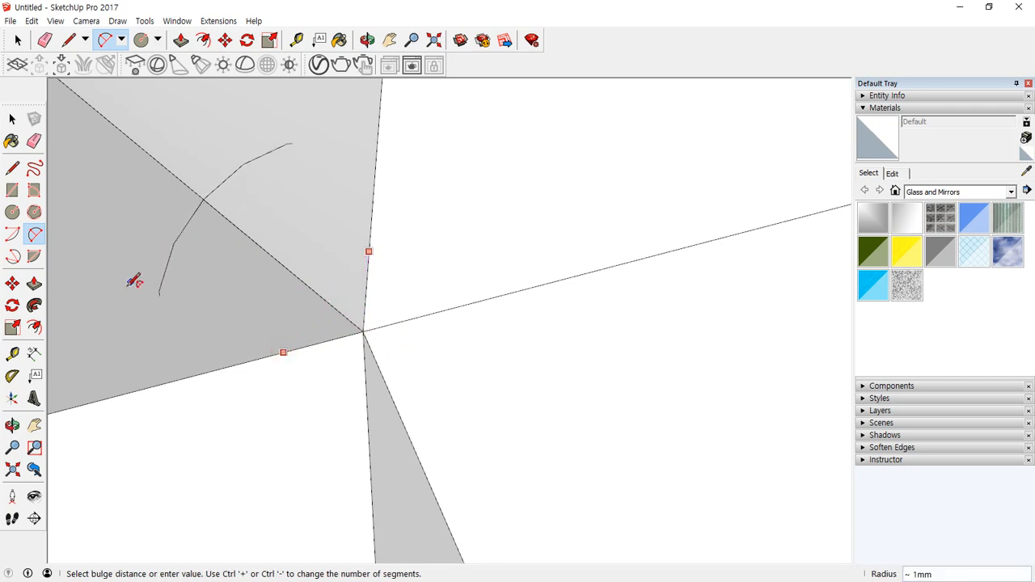
{"action": "scroll", "coordinate": [451, 386], "scroll_direction": "down", "scroll_amount": 5}
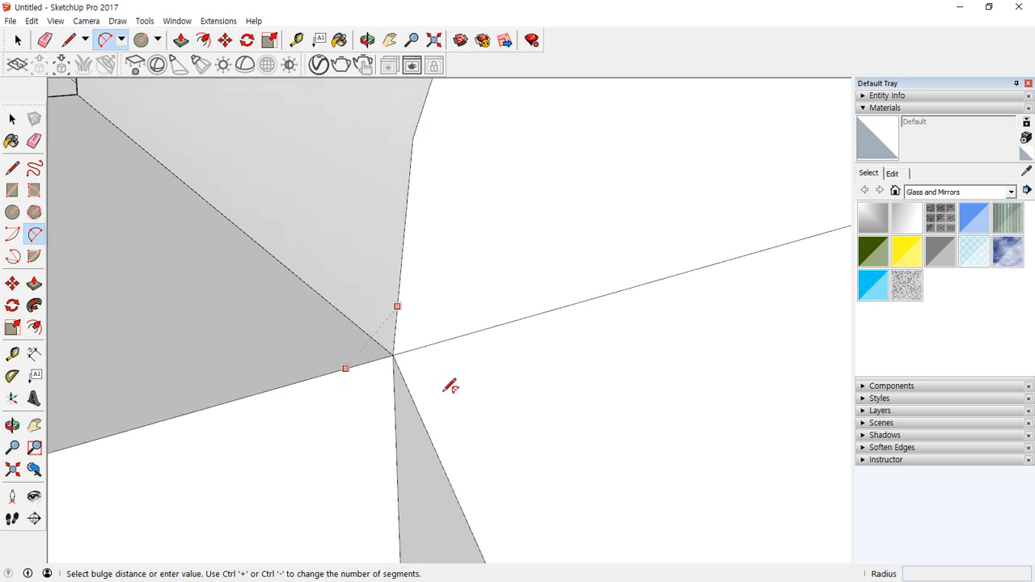
{"action": "scroll", "coordinate": [481, 368], "scroll_direction": "up", "scroll_amount": 3}
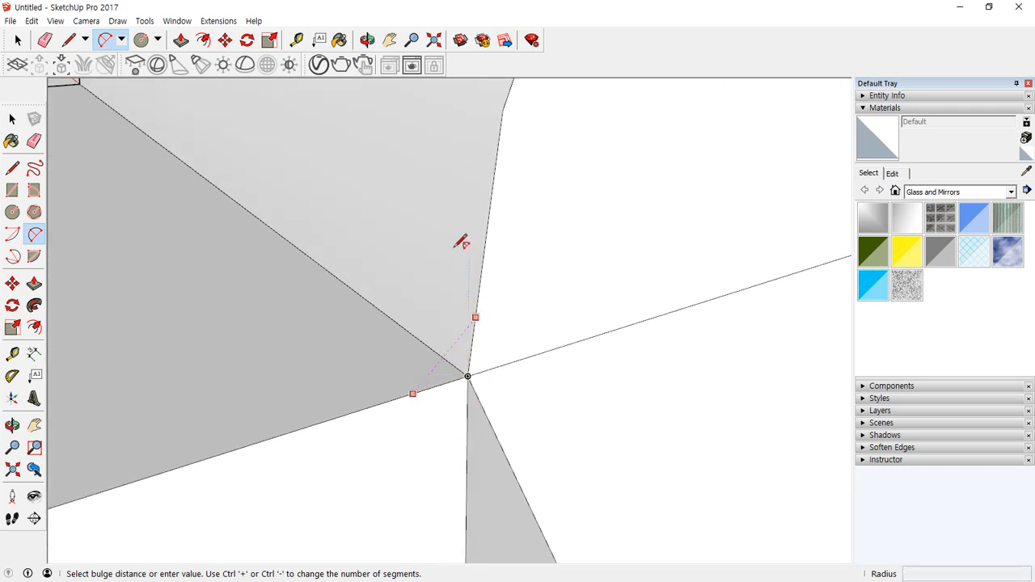
{"action": "key", "text": "Escape"}
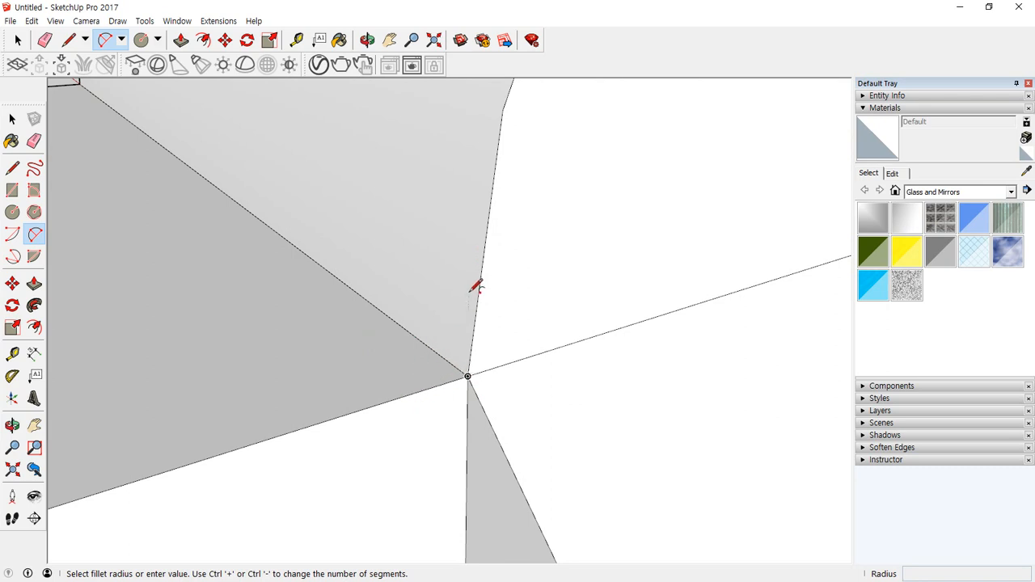
{"action": "left_click", "coordinate": [12, 234]}
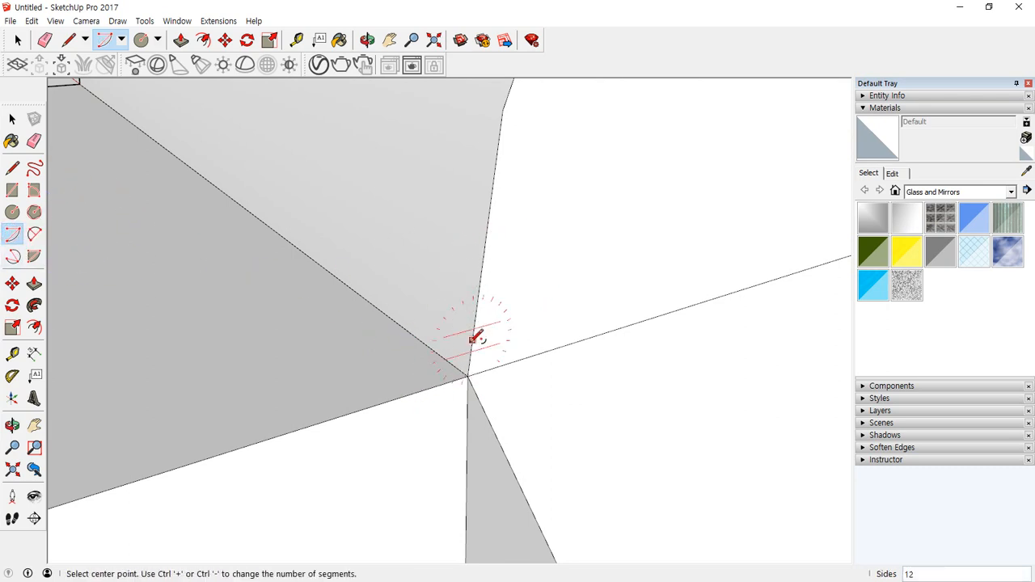
{"action": "left_click", "coordinate": [468, 376]}
{"action": "left_click", "coordinate": [489, 214]}
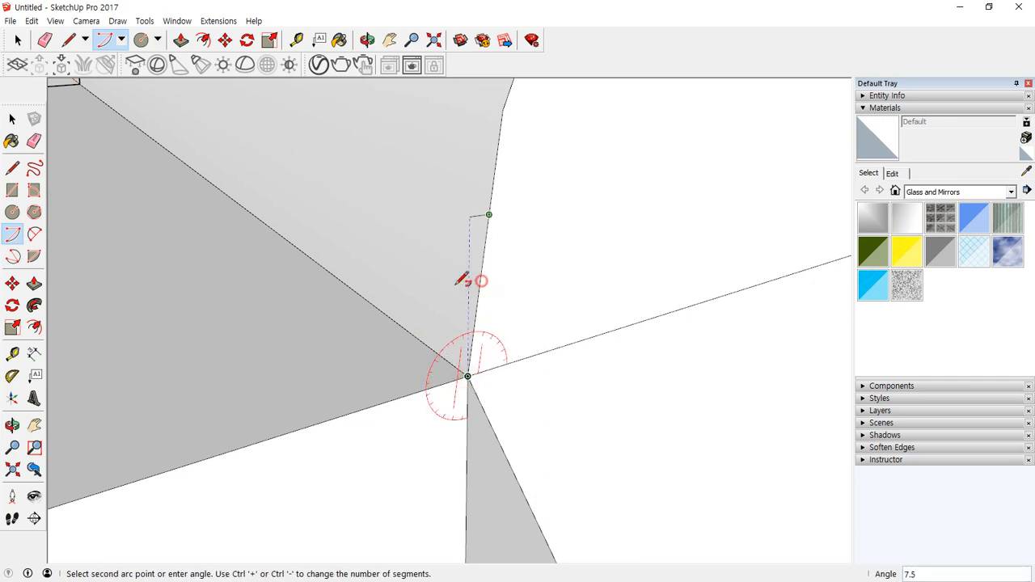
{"action": "key", "text": "Escape"}
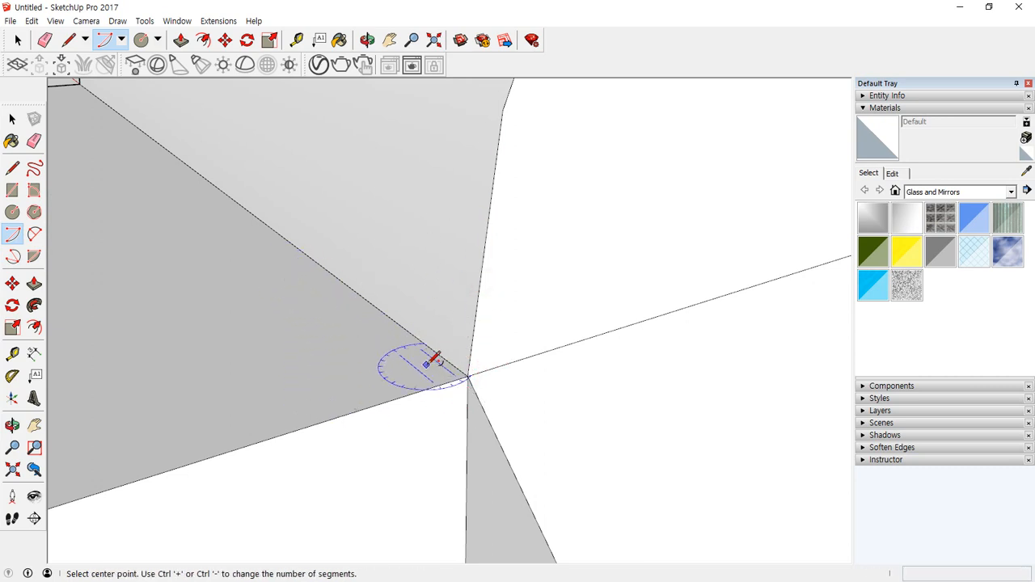
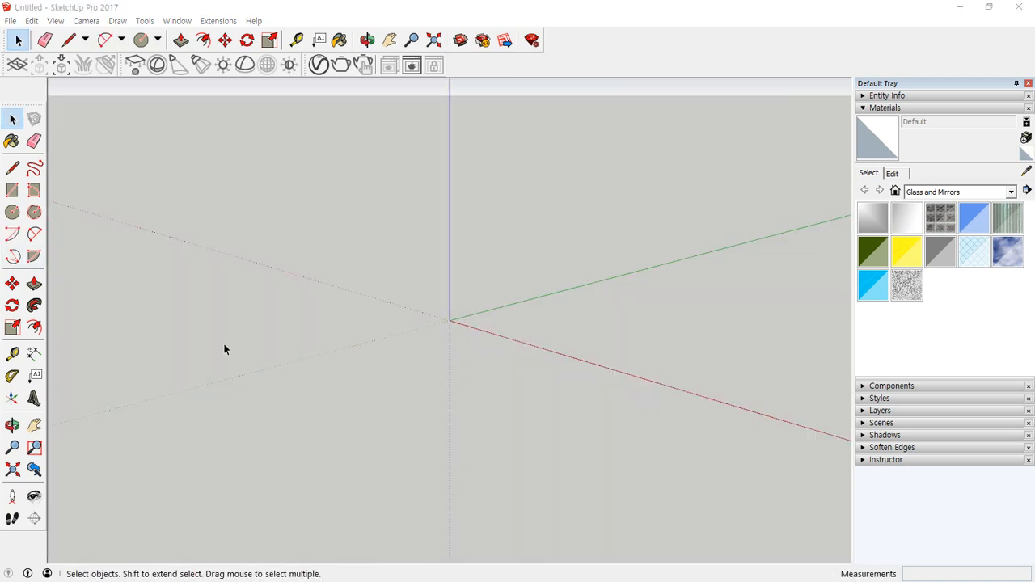
Draw a 30 by 10 mm rectangle on the ground near the origin in the empty model.
{"action": "middle_click_drag", "start_coordinate": [483, 346], "coordinate": [439, 448]}
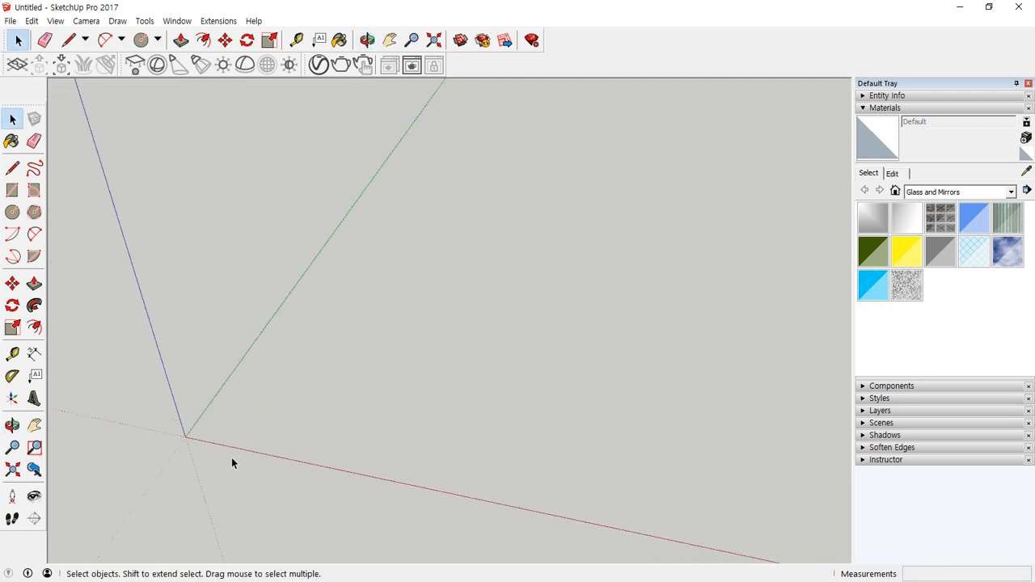
{"action": "key", "text": "r"}
{"action": "left_click", "coordinate": [225, 433]}
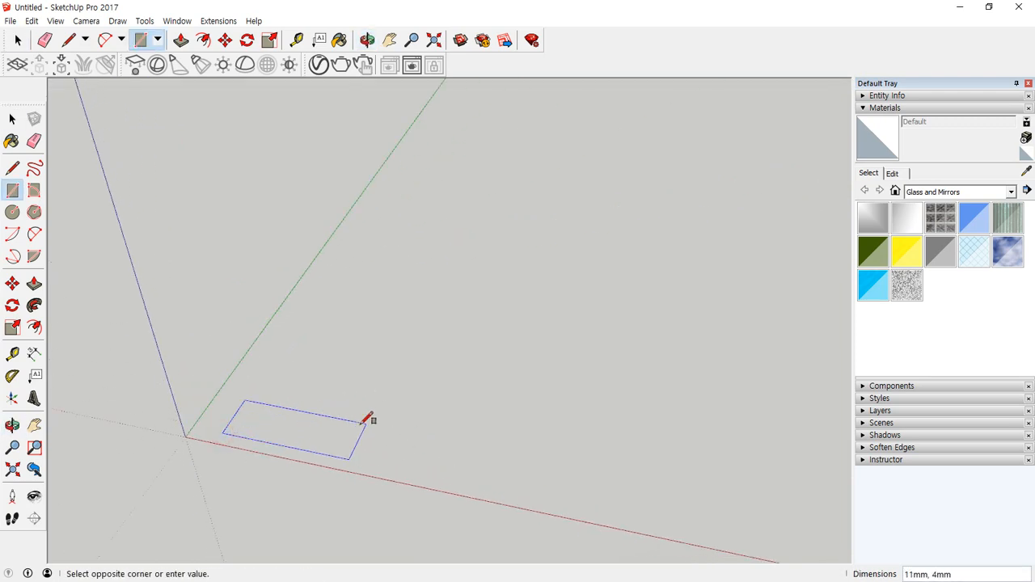
{"action": "type", "text": "30,10"}
{"action": "key", "text": "Return"}
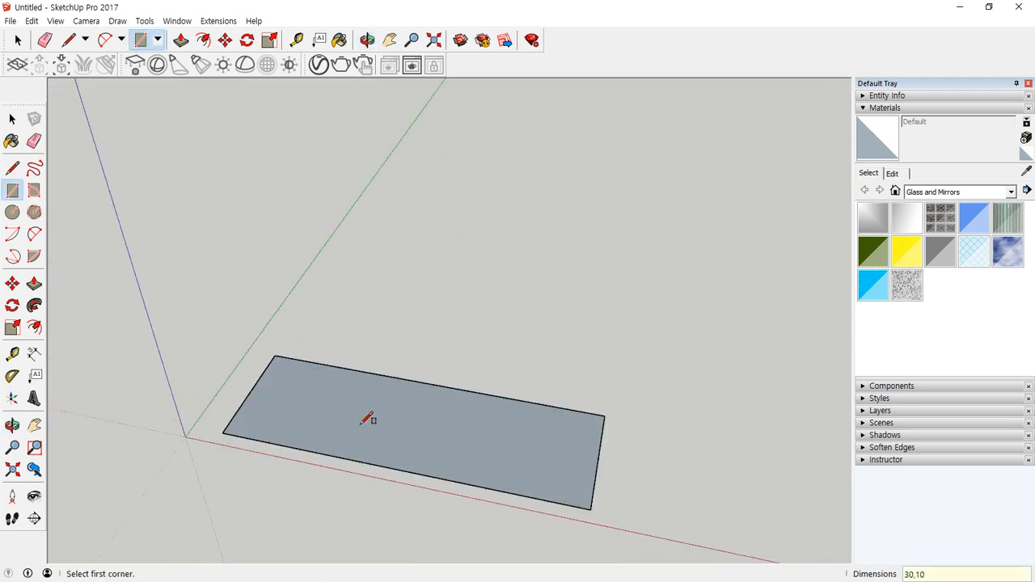
Pull the rectangle up 20 mm into a block.
{"action": "key", "text": "p"}
{"action": "left_click_drag", "start_coordinate": [399, 430], "coordinate": [383, 321]}
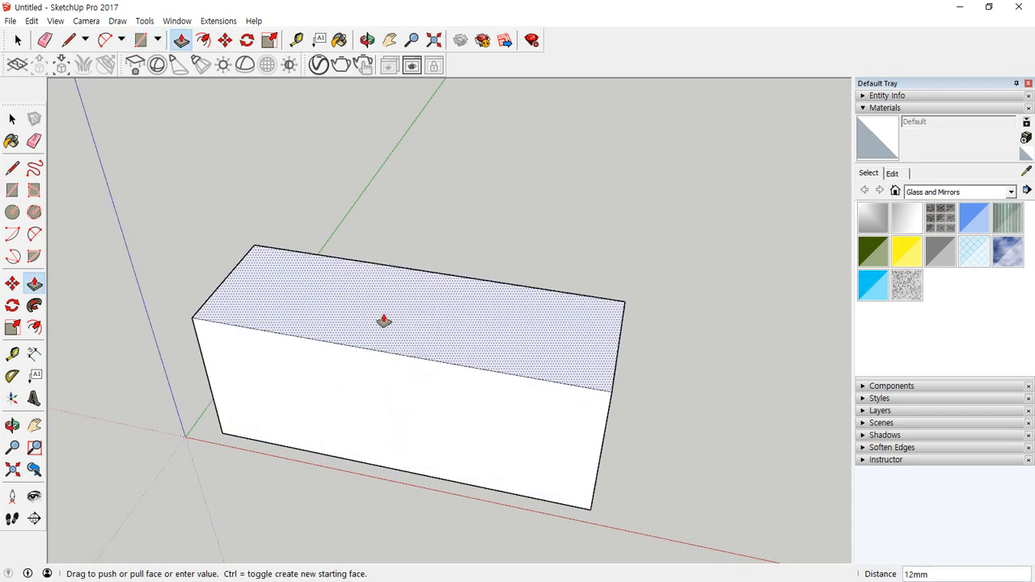
{"action": "key", "text": "Return"}
{"action": "scroll", "coordinate": [383, 320], "scroll_direction": "down", "scroll_amount": 6}
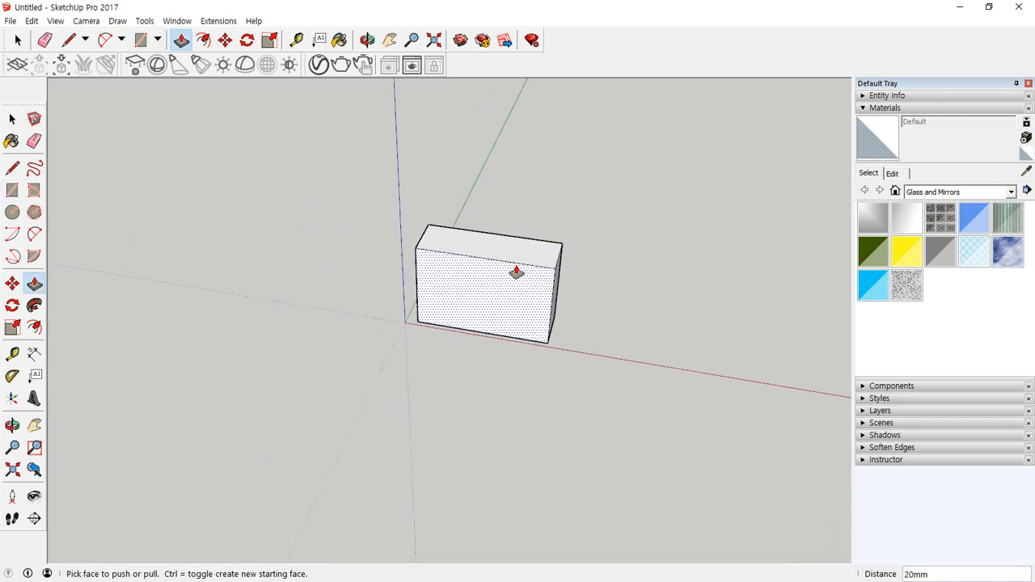
{"action": "scroll", "coordinate": [333, 293], "scroll_direction": "up", "scroll_amount": 5}
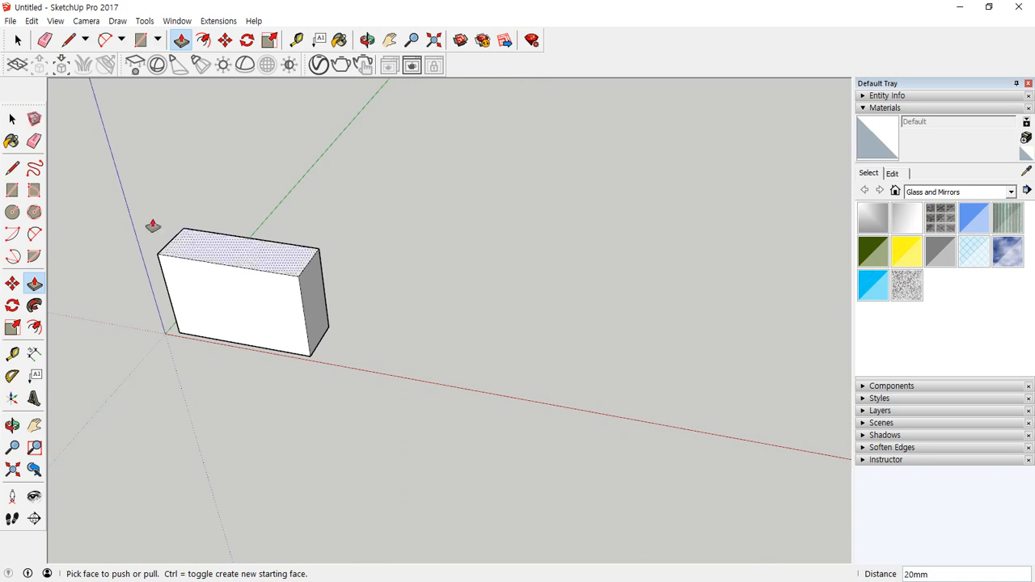
Select the whole block with a selection window, and clear the selection.
{"action": "key", "text": "space"}
{"action": "left_click_drag", "start_coordinate": [97, 157], "coordinate": [359, 495]}
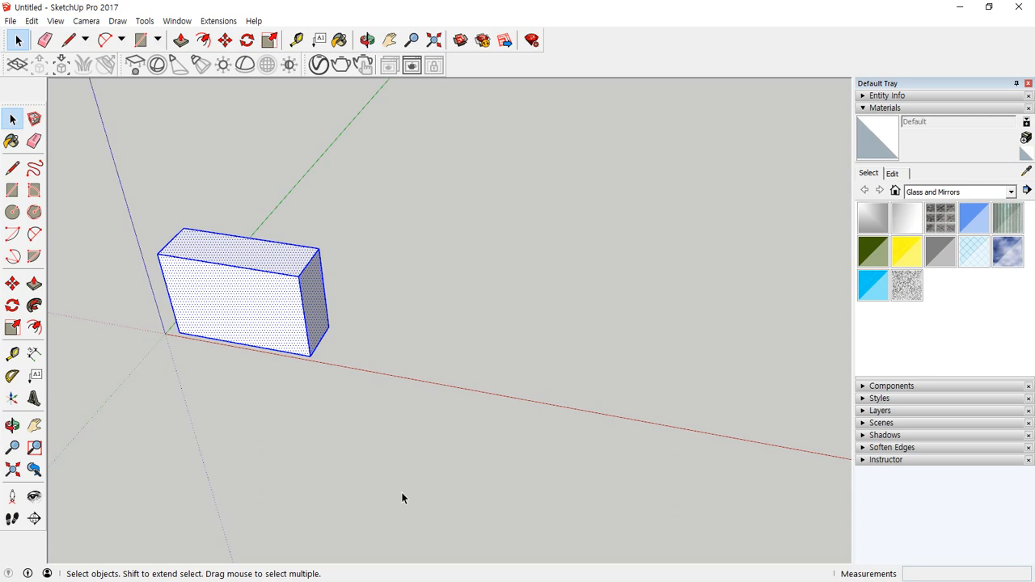
{"action": "left_click", "coordinate": [499, 209]}
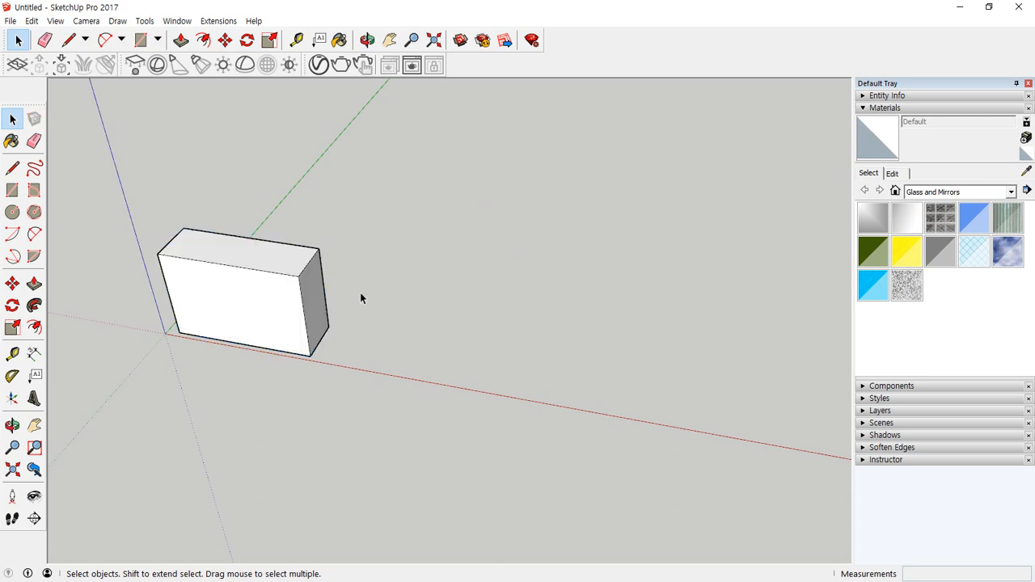
Select the block's long front face alone and again together with its bounding edges, clearing the selection each time.
{"action": "left_click", "coordinate": [246, 301]}
{"action": "scroll", "coordinate": [130, 342], "scroll_direction": "up", "scroll_amount": 1}
{"action": "scroll", "coordinate": [236, 218], "scroll_direction": "up", "scroll_amount": 3}
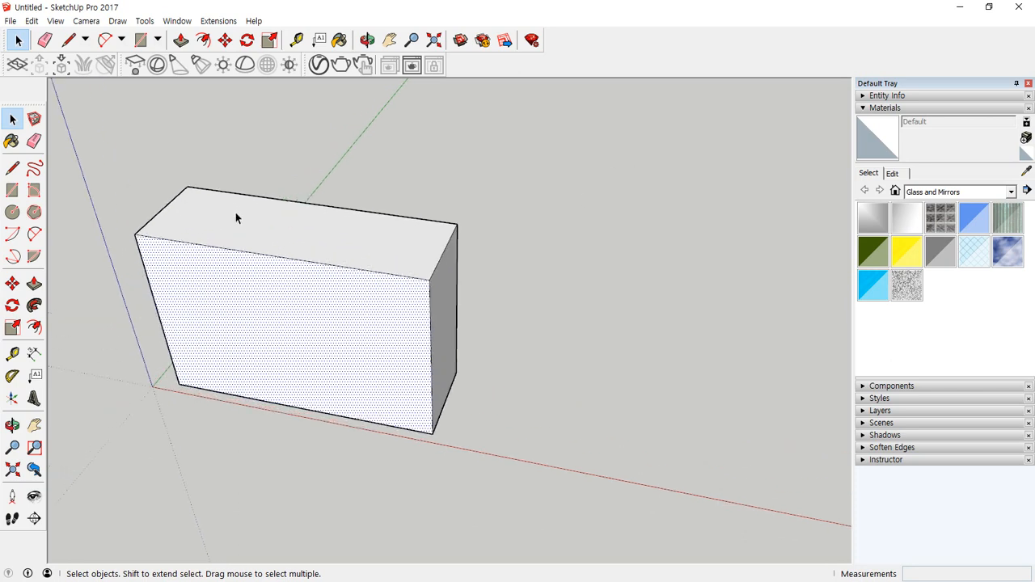
{"action": "scroll", "coordinate": [235, 217], "scroll_direction": "up", "scroll_amount": 1}
{"action": "left_click", "coordinate": [412, 161]}
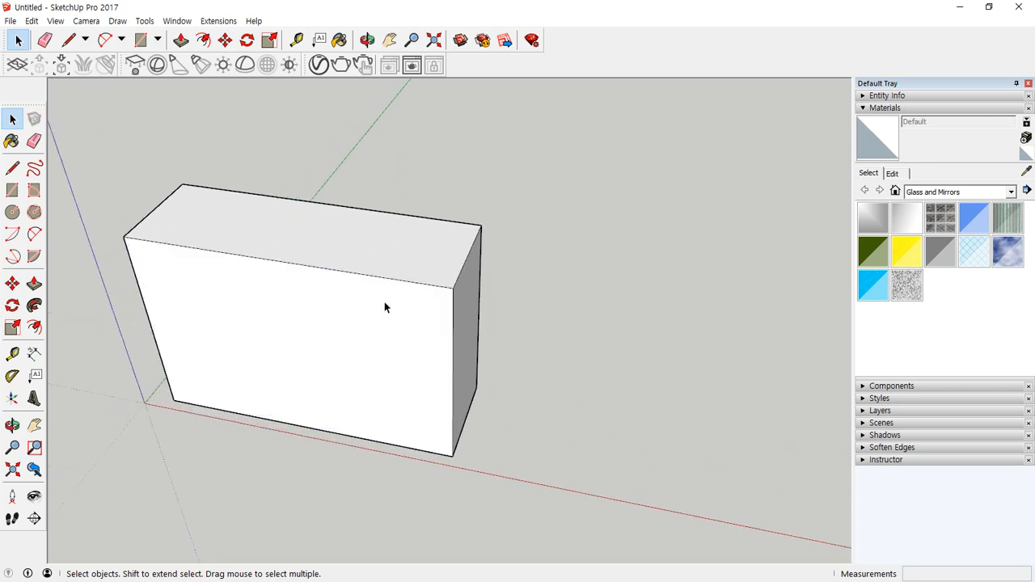
{"action": "left_click", "coordinate": [295, 332]}
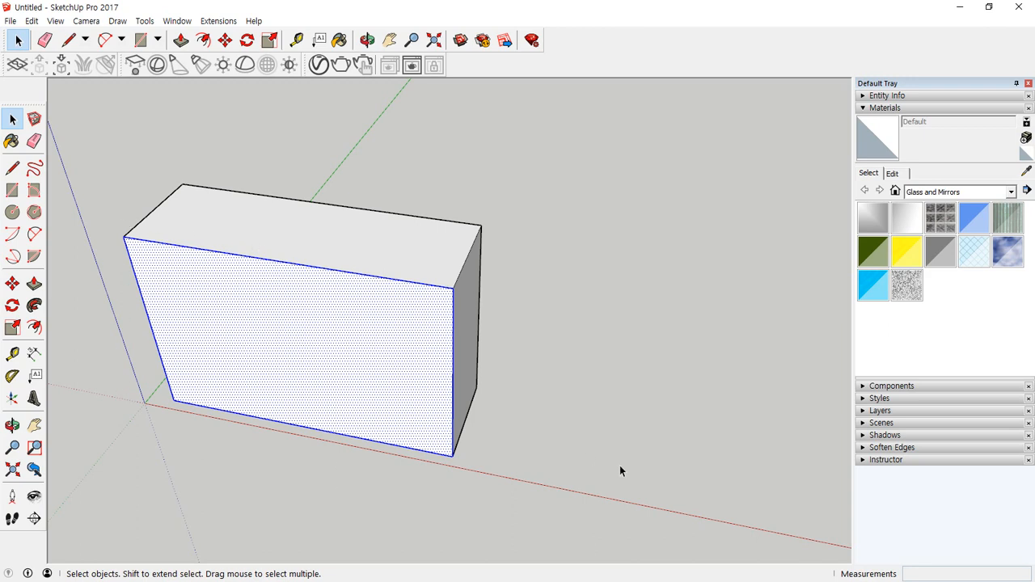
{"action": "left_click", "coordinate": [624, 383]}
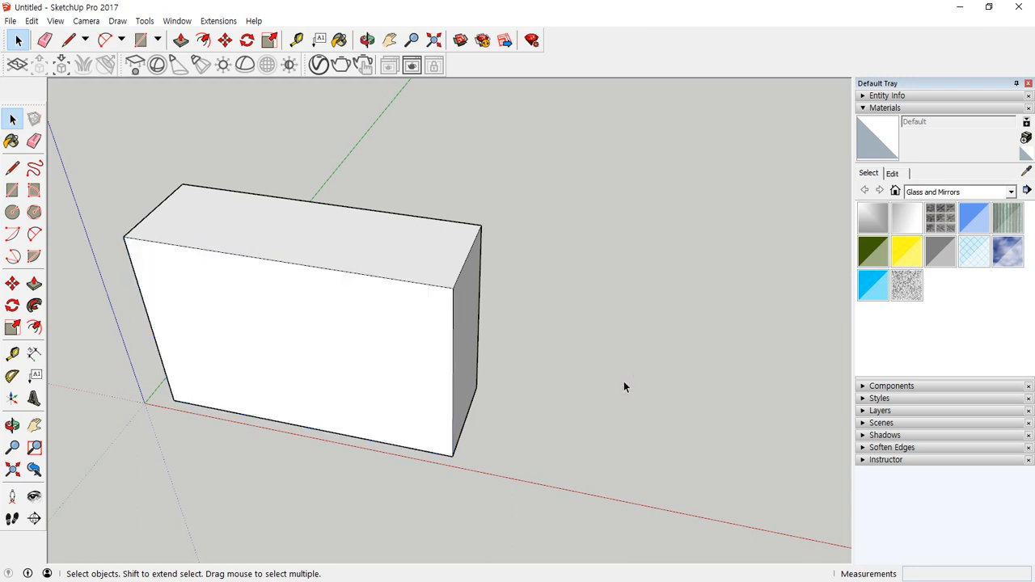
Select the front upper edge together with its two adjoining faces, and clear the selection.
{"action": "double_click", "coordinate": [348, 273]}
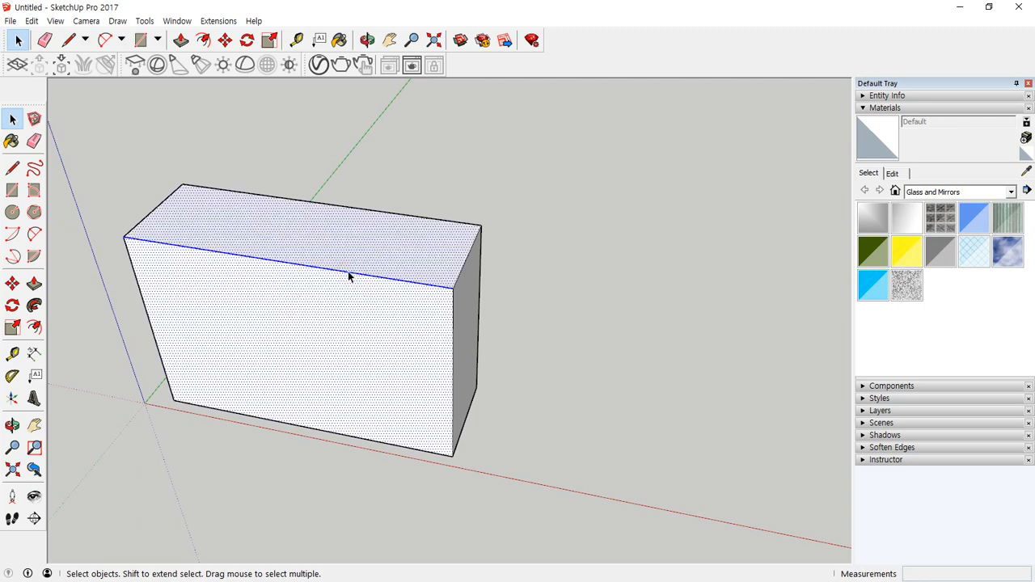
{"action": "middle_click_drag", "start_coordinate": [327, 296], "coordinate": [230, 298]}
{"action": "left_click", "coordinate": [530, 187]}
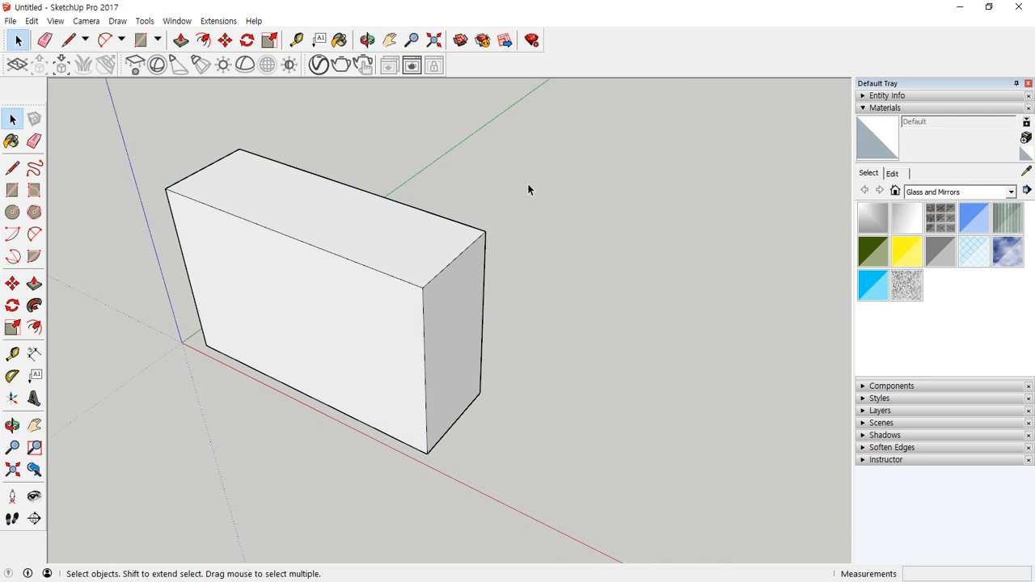
Select the whole block with all its connected faces and edges.
{"action": "triple_click", "coordinate": [340, 226]}
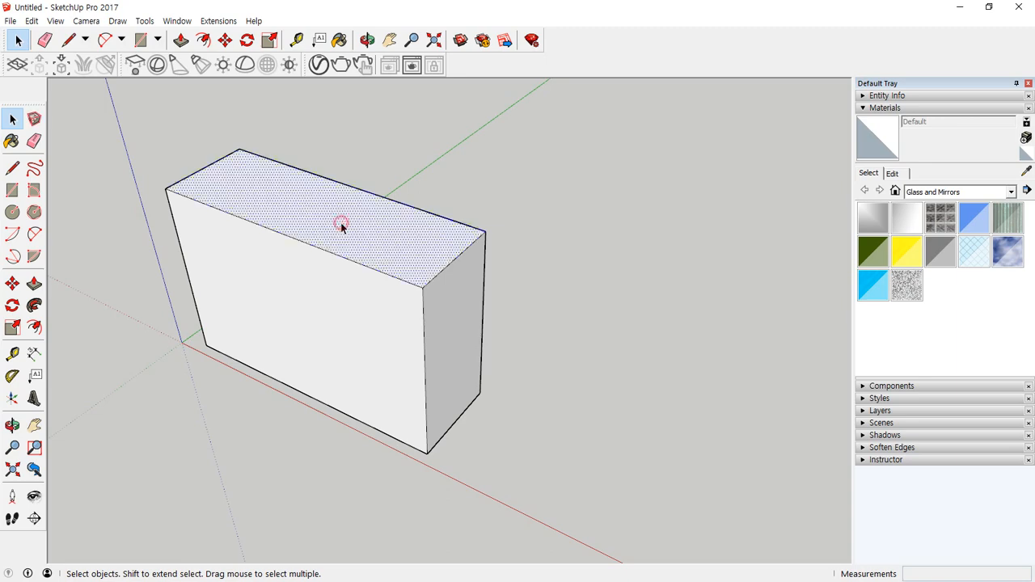
{"action": "key", "text": "o"}
{"action": "mouse_move", "coordinate": [596, 284]}
{"action": "left_mouse_down"}
{"action": "mouse_move", "coordinate": [162, 263]}
{"action": "mouse_move", "coordinate": [830, 276]}
{"action": "mouse_move", "coordinate": [505, 288]}
{"action": "mouse_move", "coordinate": [612, 289]}
{"action": "left_mouse_up"}
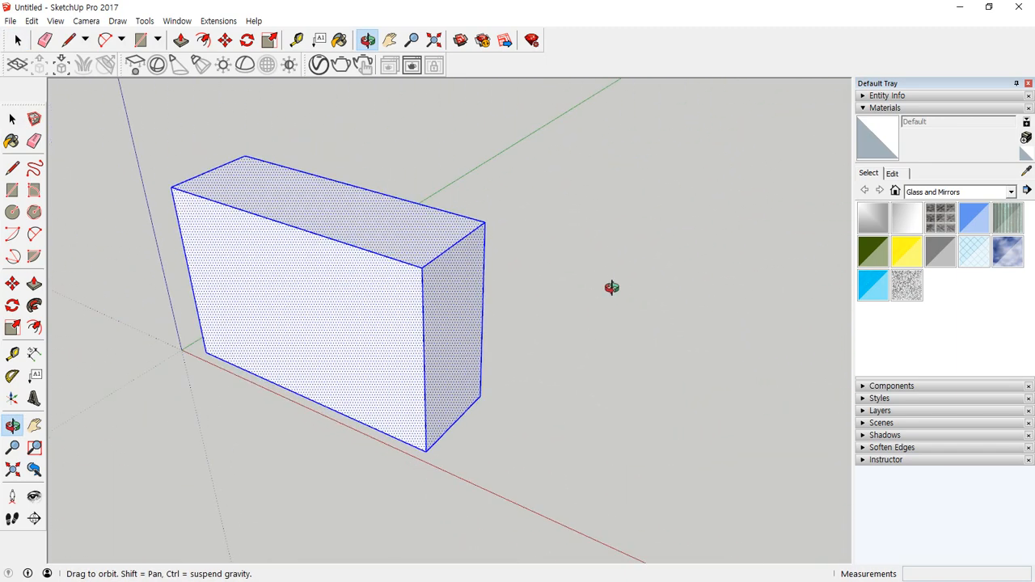
{"action": "key", "text": "space"}
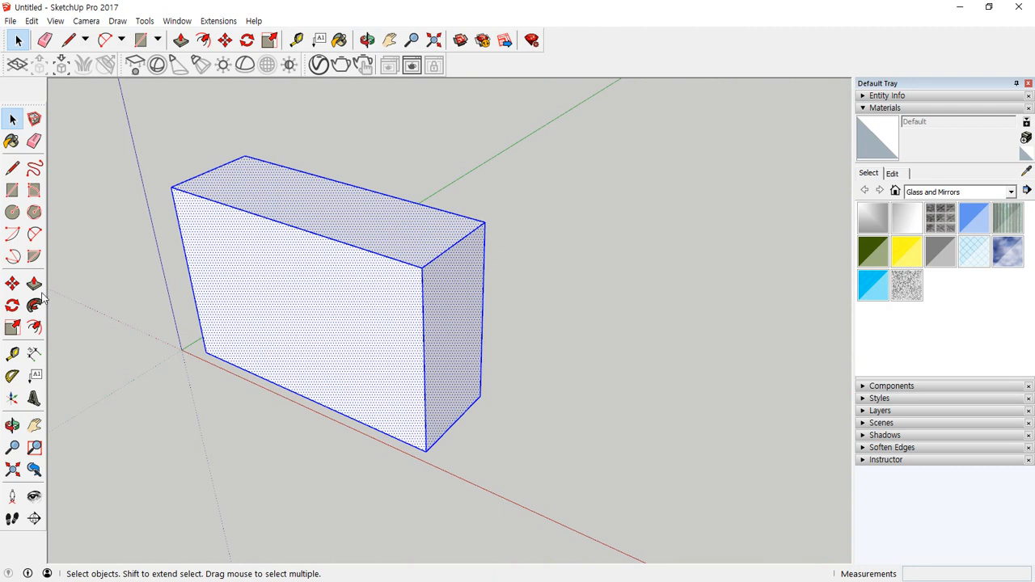
Copy the block about 54 mm along the red axis and repeat the copy to make a row of four blocks.
{"action": "left_click", "coordinate": [12, 283]}
{"action": "scroll", "coordinate": [462, 330], "scroll_direction": "down", "scroll_amount": 5}
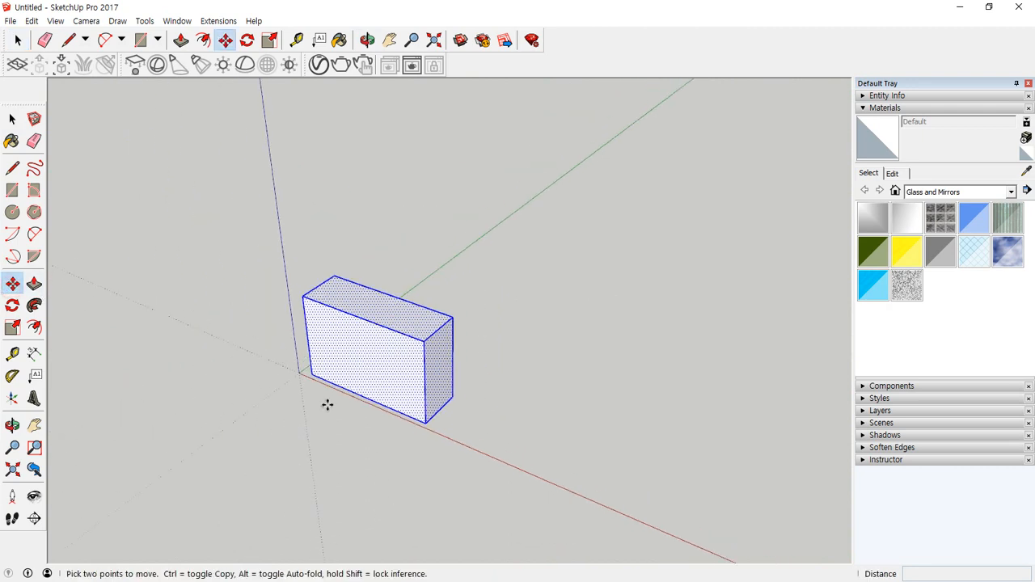
{"action": "left_click", "coordinate": [310, 374]}
{"action": "key", "text": "ctrl"}
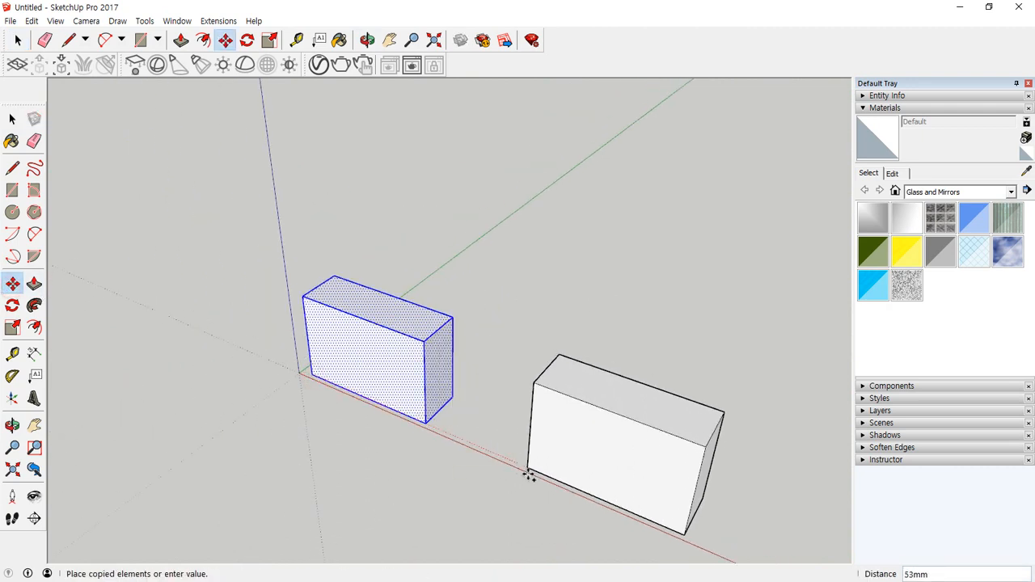
{"action": "left_click", "coordinate": [530, 478]}
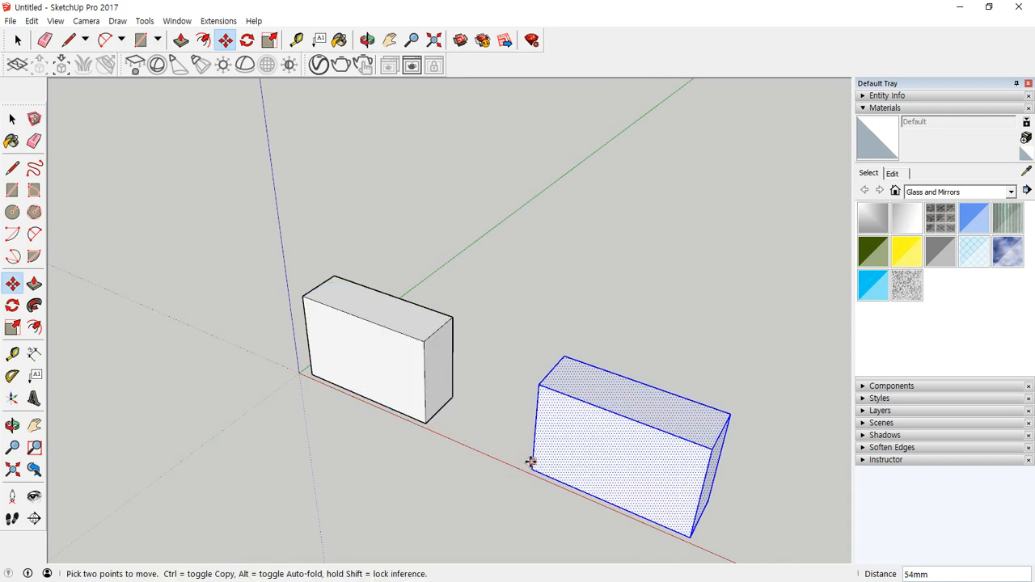
{"action": "key", "text": "Return"}
{"action": "scroll", "coordinate": [531, 441], "scroll_direction": "down", "scroll_amount": 5}
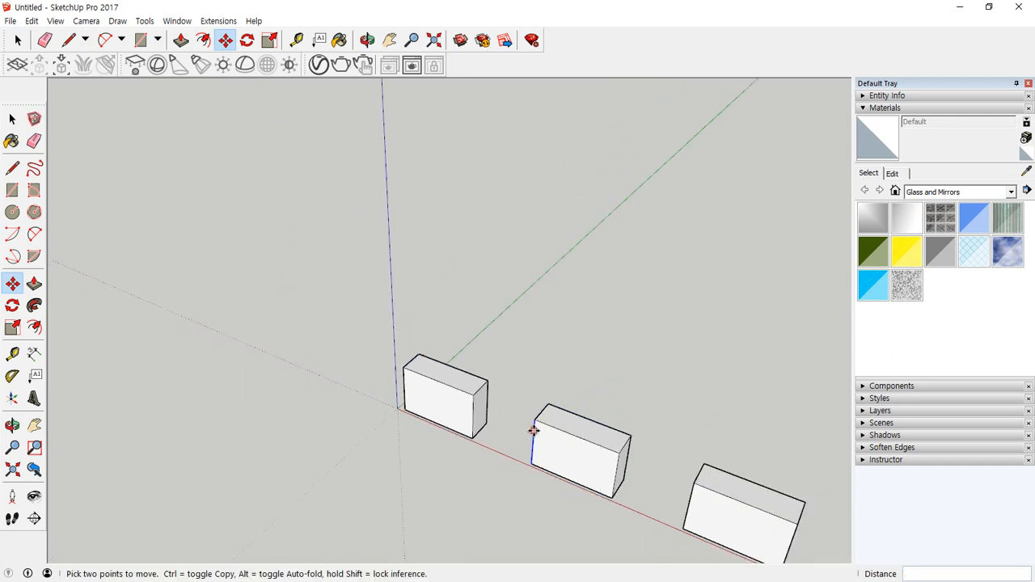
{"action": "scroll", "coordinate": [518, 432], "scroll_direction": "up", "scroll_amount": 6}
{"action": "scroll", "coordinate": [507, 421], "scroll_direction": "down", "scroll_amount": 3}
Copy the whole row of four blocks about 42 mm along the green axis and repeat the copy for further rows.
{"action": "key", "text": "space"}
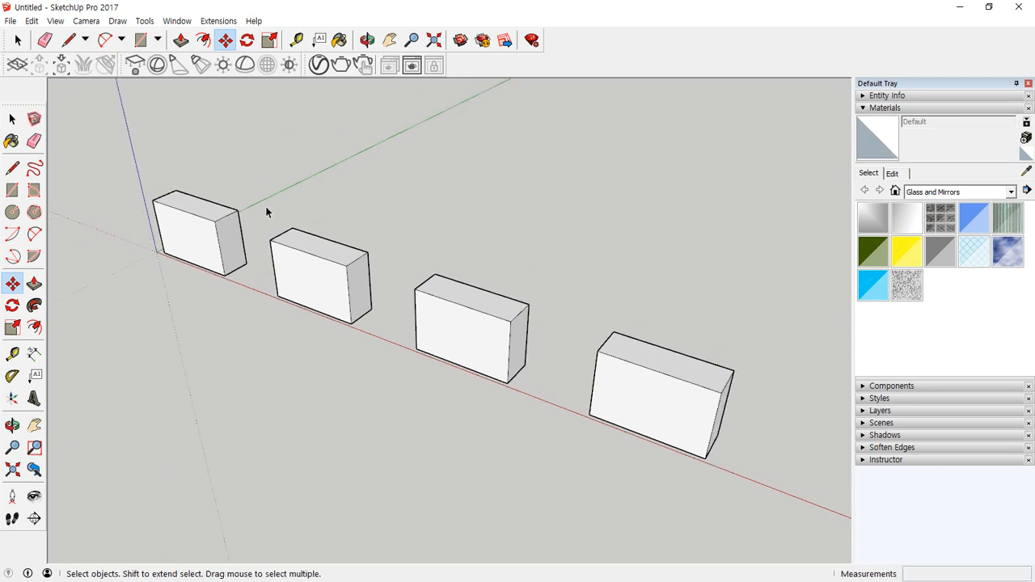
{"action": "left_click_drag", "start_coordinate": [124, 137], "coordinate": [773, 561]}
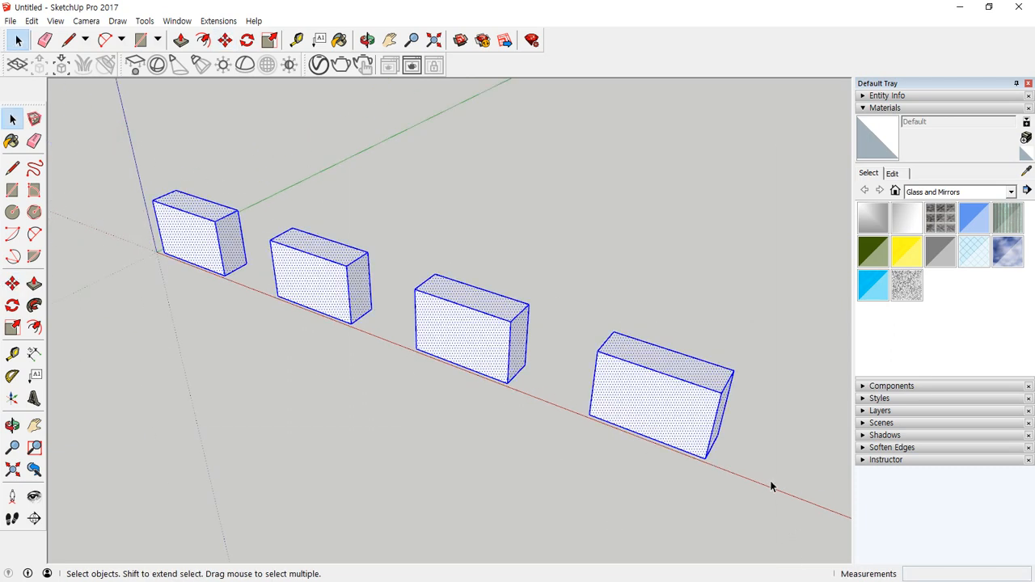
{"action": "key", "text": "m"}
{"action": "left_click", "coordinate": [706, 459]}
{"action": "key", "text": "ctrl"}
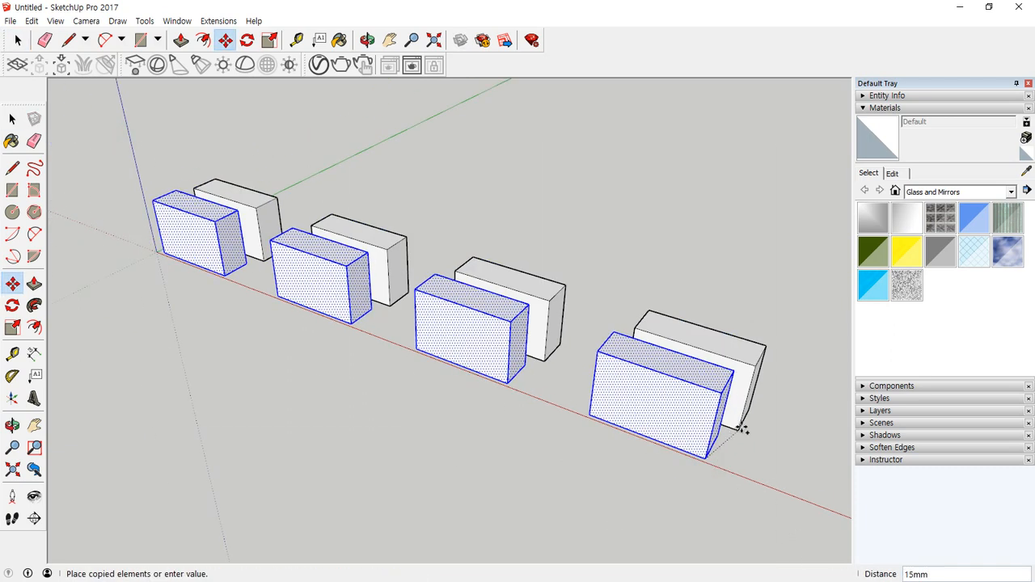
{"action": "left_click", "coordinate": [752, 369]}
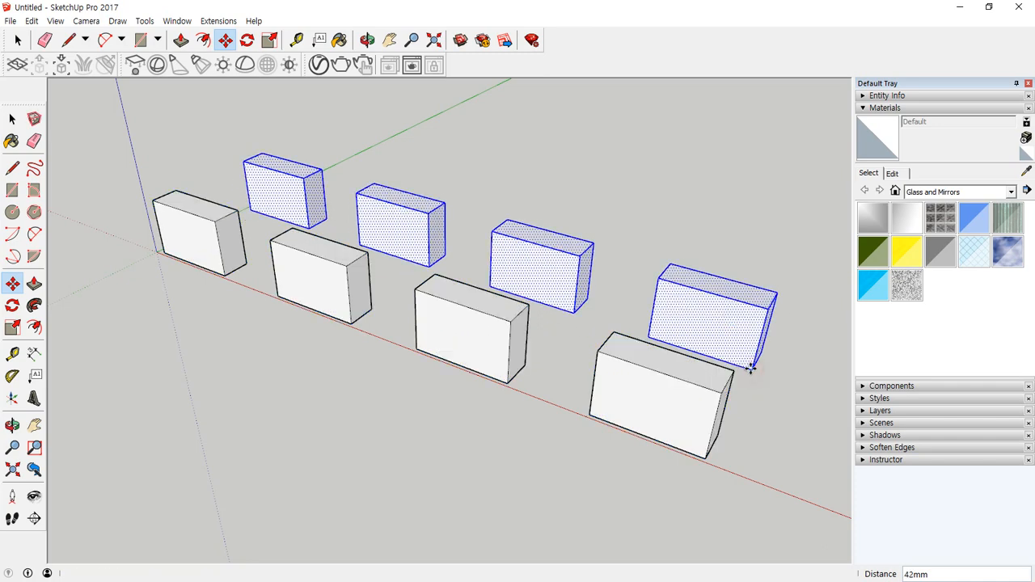
{"action": "key", "text": "Return"}
Draw a 10 × 10 mm square in the upper corner of one block's long face and push it back through the block.
{"action": "middle_click_drag", "start_coordinate": [706, 342], "coordinate": [456, 261]}
{"action": "middle_click_drag", "start_coordinate": [308, 212], "coordinate": [213, 196]}
{"action": "scroll", "coordinate": [263, 223], "scroll_direction": "up", "scroll_amount": 5}
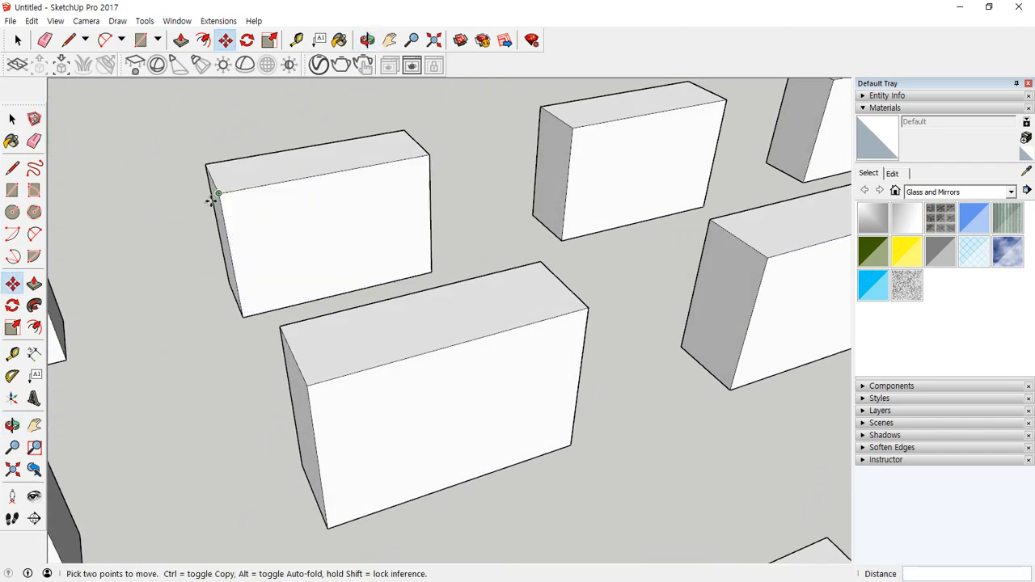
{"action": "key", "text": "r"}
{"action": "left_click", "coordinate": [218, 193]}
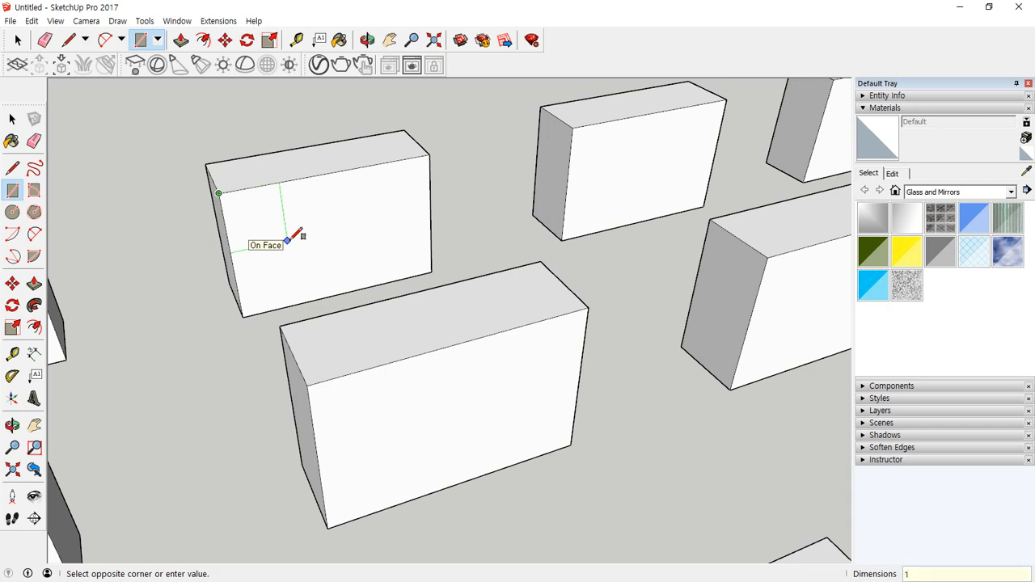
{"action": "left_click", "coordinate": [288, 241]}
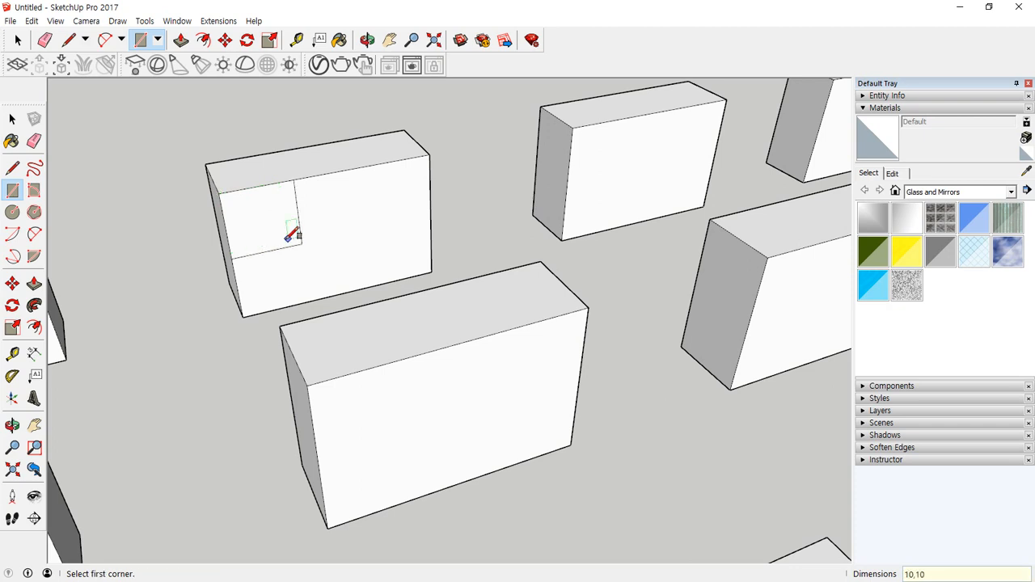
{"action": "key", "text": "p"}
{"action": "left_click_drag", "start_coordinate": [249, 204], "coordinate": [229, 167]}
Draw a 10 × 10 mm square on the neighbouring block's long face, starting from a point on its upper edge.
{"action": "middle_click_drag", "start_coordinate": [477, 198], "coordinate": [229, 284]}
{"action": "key", "text": "r"}
{"action": "left_click", "coordinate": [311, 228]}
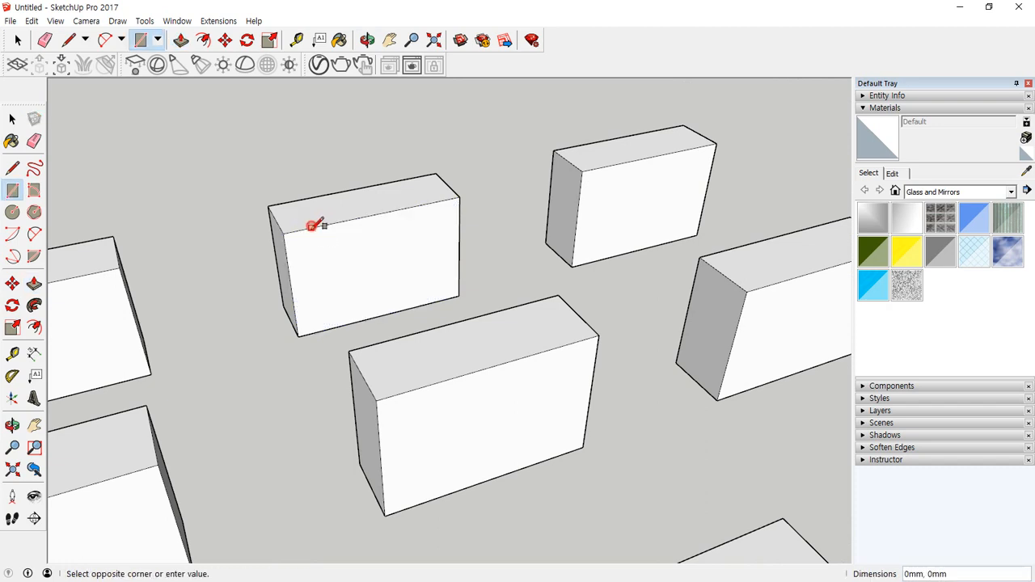
{"action": "type", "text": "10,"}
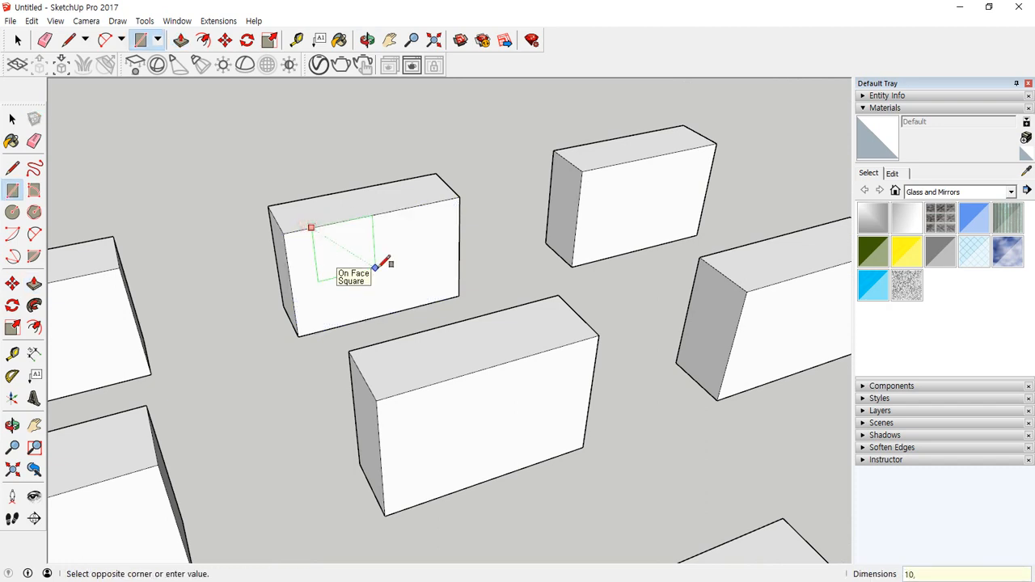
{"action": "type", "text": "10"}
{"action": "key", "text": "Return"}
Select the square with its bounding edges and move it about 3 mm along the block's upper edge towards the near corner.
{"action": "key", "text": "space"}
{"action": "left_click", "coordinate": [363, 260]}
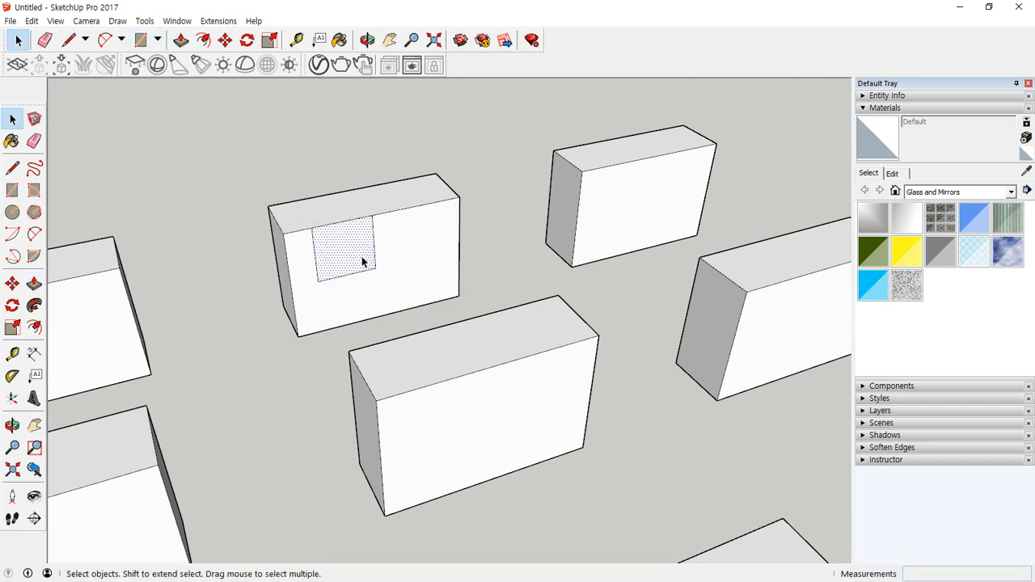
{"action": "double_click", "coordinate": [357, 254]}
{"action": "key", "text": "m"}
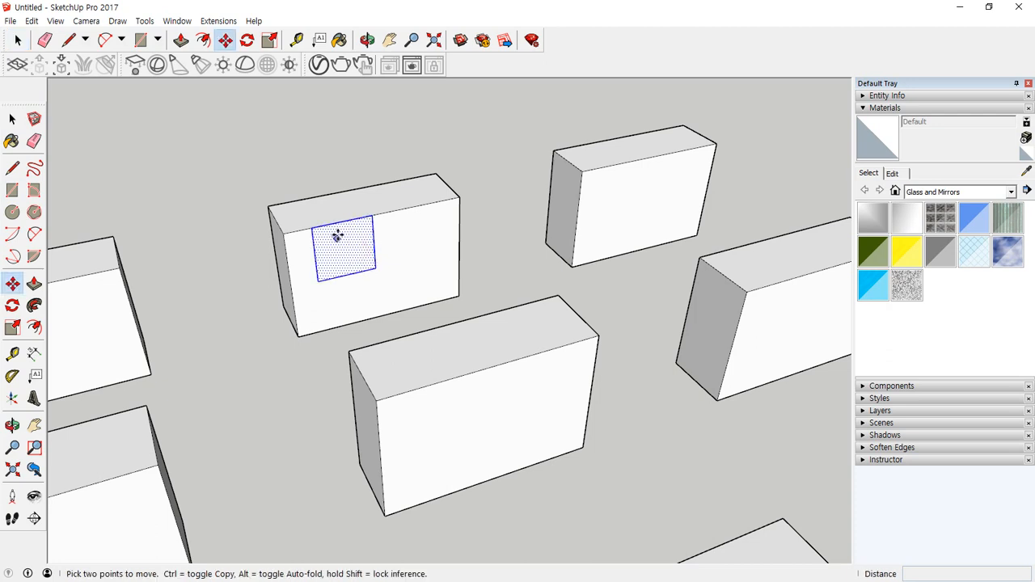
{"action": "left_click", "coordinate": [336, 225]}
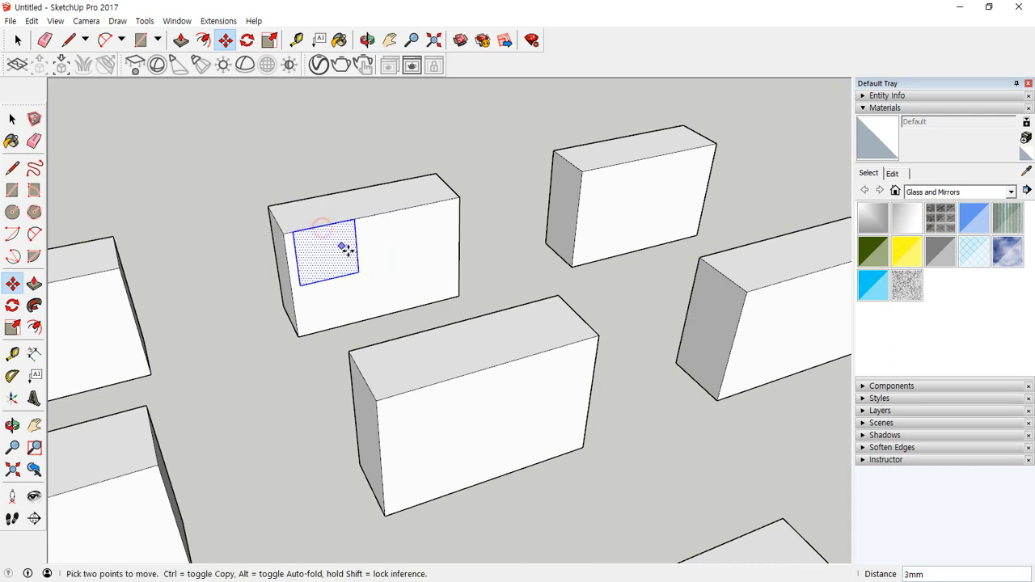
Draw a vertical centre line on the block's long face and move the square by its upper edge's midpoint onto that line.
{"action": "key", "text": "l"}
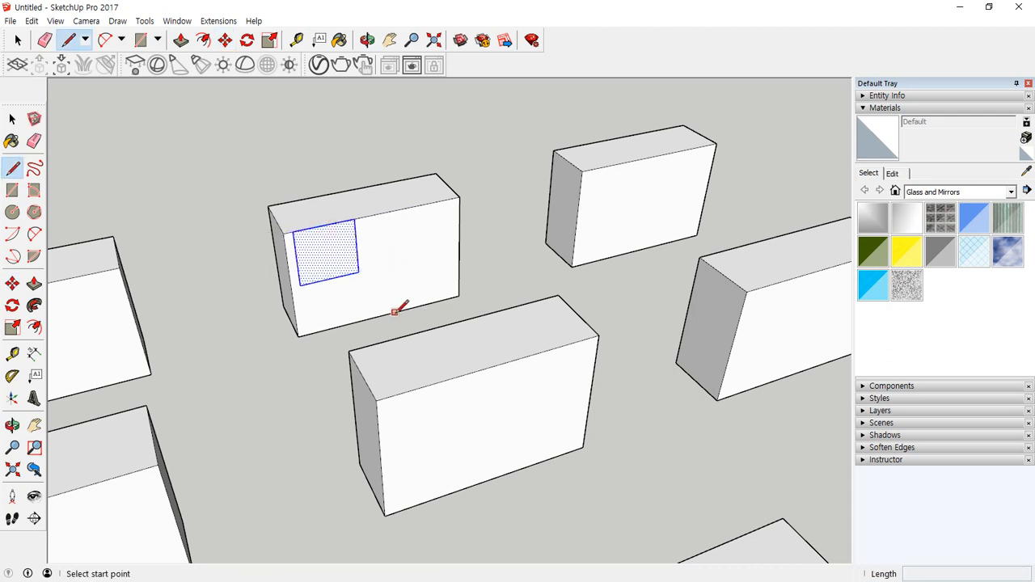
{"action": "left_click", "coordinate": [381, 315]}
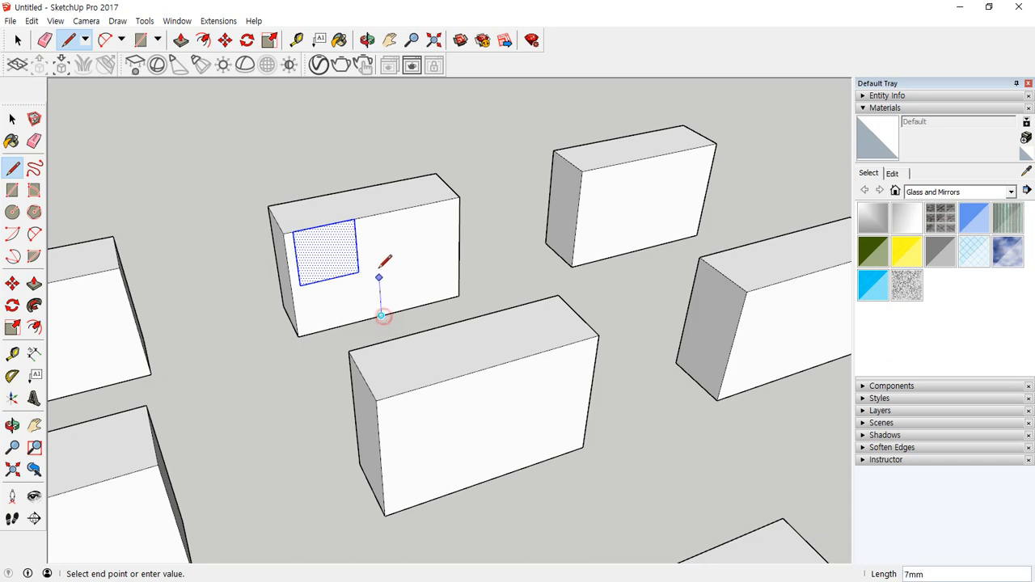
{"action": "left_click", "coordinate": [377, 214]}
{"action": "key", "text": "space"}
{"action": "key", "text": "m"}
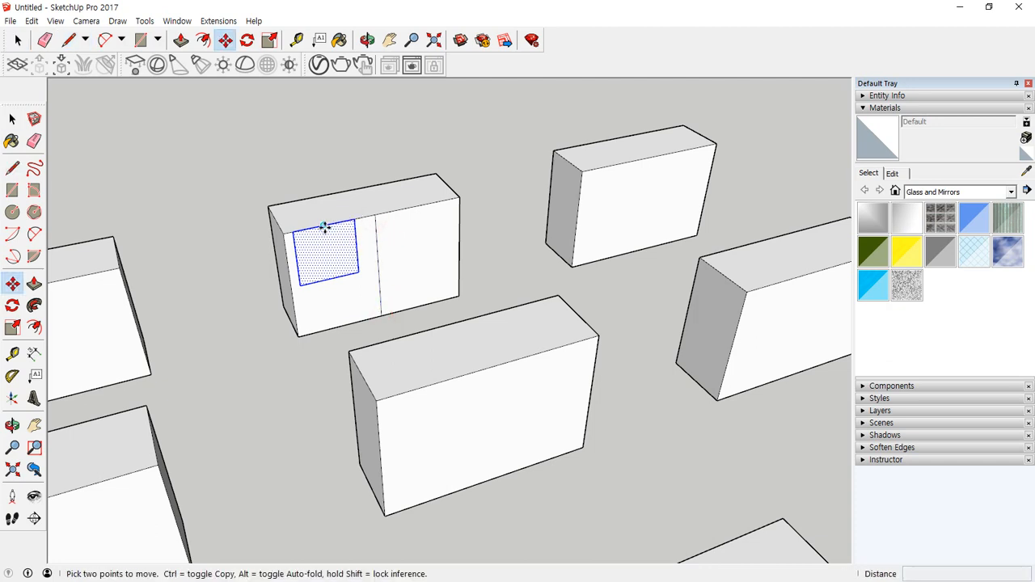
{"action": "left_click", "coordinate": [324, 228]}
{"action": "left_click", "coordinate": [375, 215]}
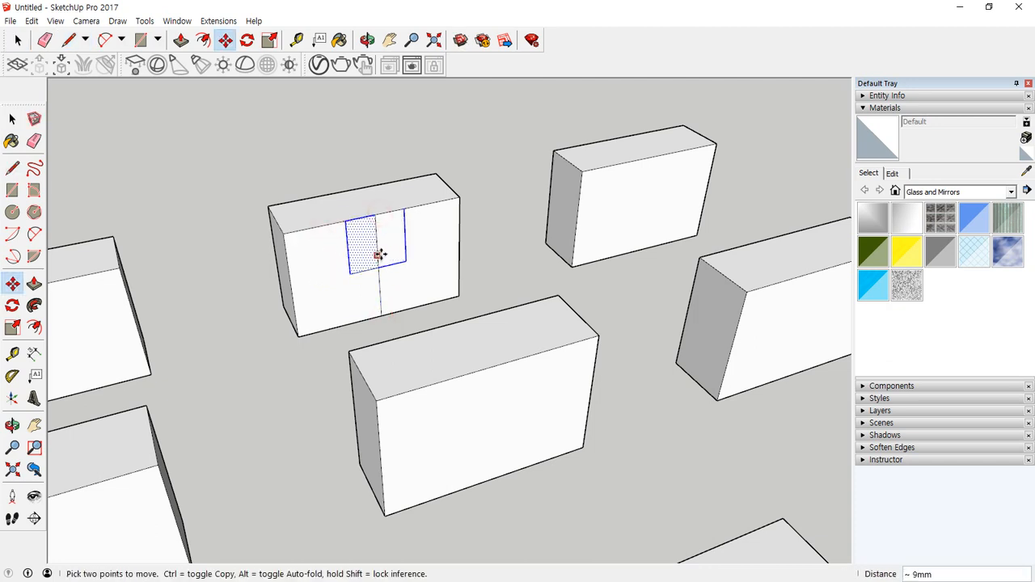
Erase both segments of the vertical centre line on the block's long face.
{"action": "key", "text": "e"}
{"action": "left_click", "coordinate": [378, 249]}
{"action": "left_click", "coordinate": [380, 294]}
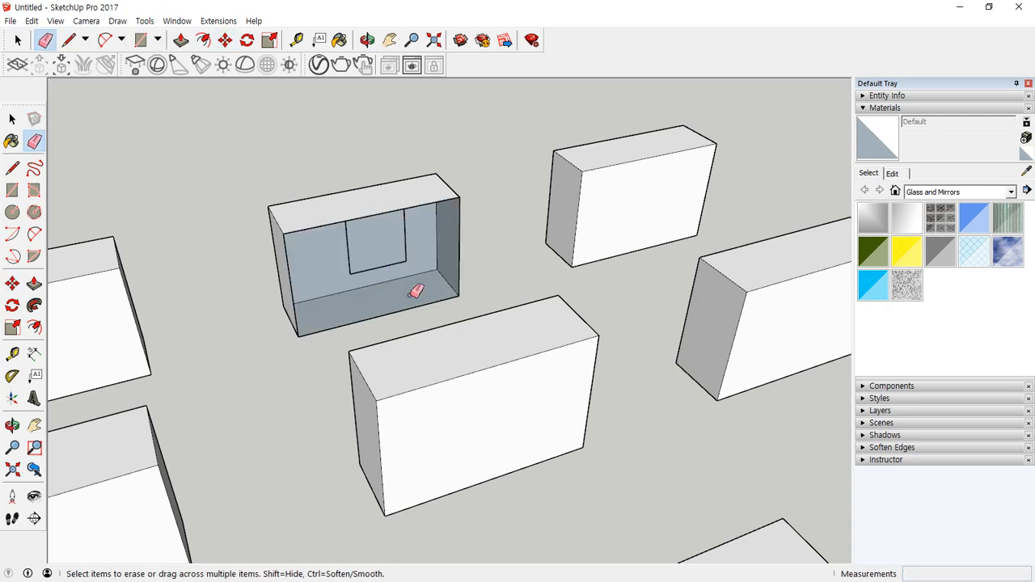
Retrace one side of the centred square to restore the missing faces, and push the square 10 mm through to cut a slot.
{"action": "key", "text": "l"}
{"action": "left_click", "coordinate": [403, 208]}
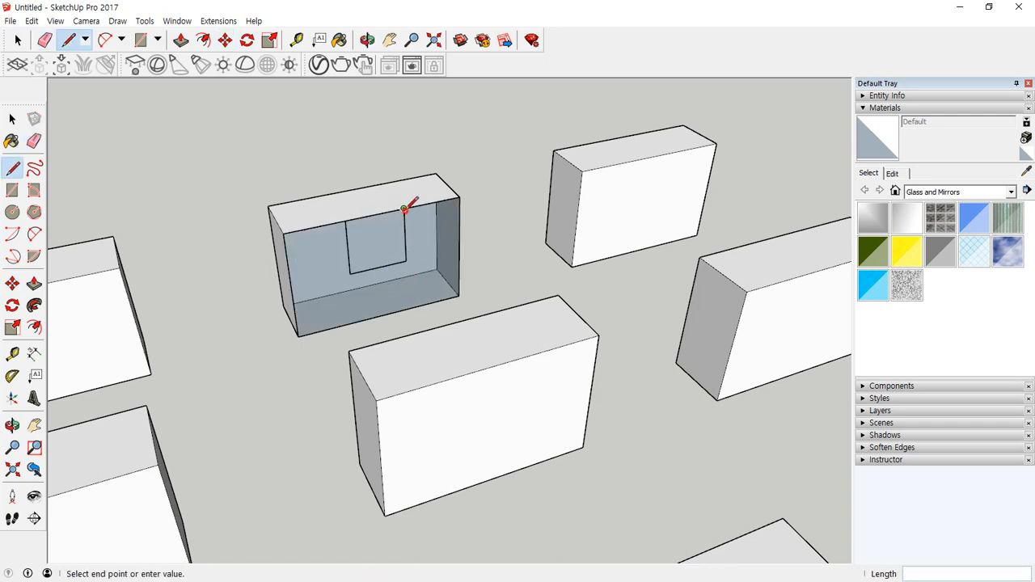
{"action": "left_click", "coordinate": [407, 259]}
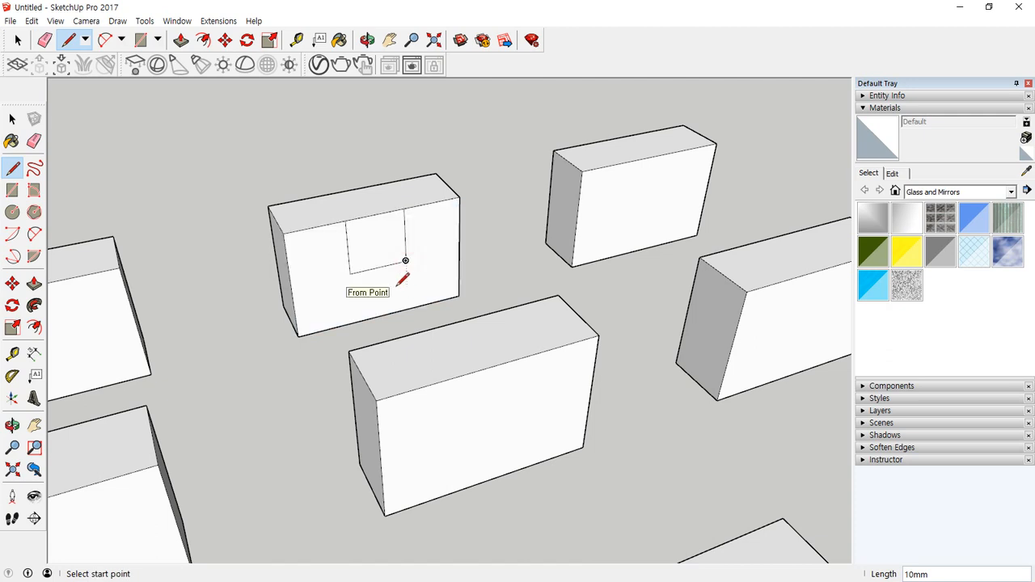
{"action": "key", "text": "p"}
{"action": "left_click_drag", "start_coordinate": [370, 239], "coordinate": [358, 194]}
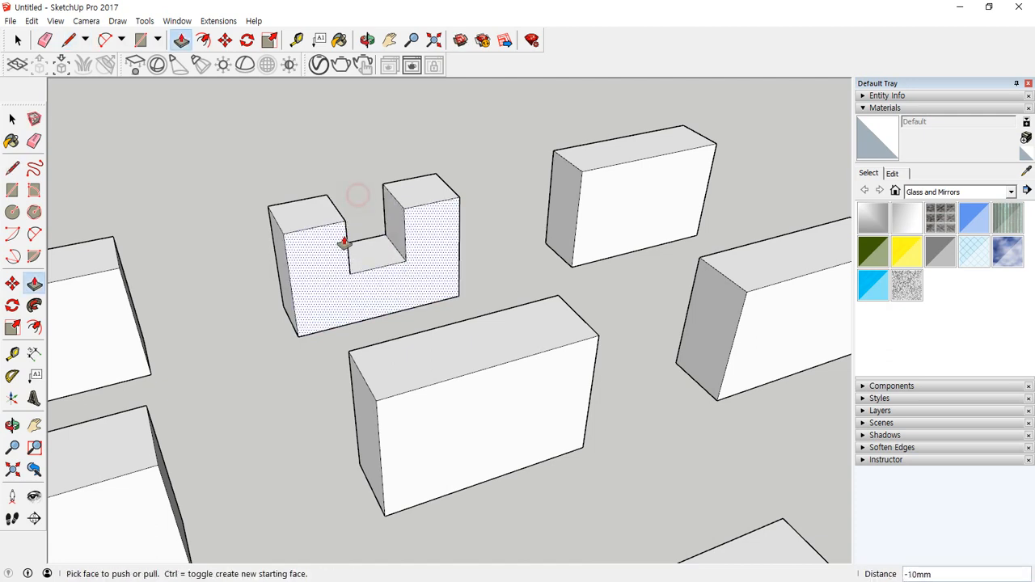
Draw a 10 × 10 mm square at each end of the next block's top face.
{"action": "middle_click_drag", "start_coordinate": [550, 207], "coordinate": [412, 306]}
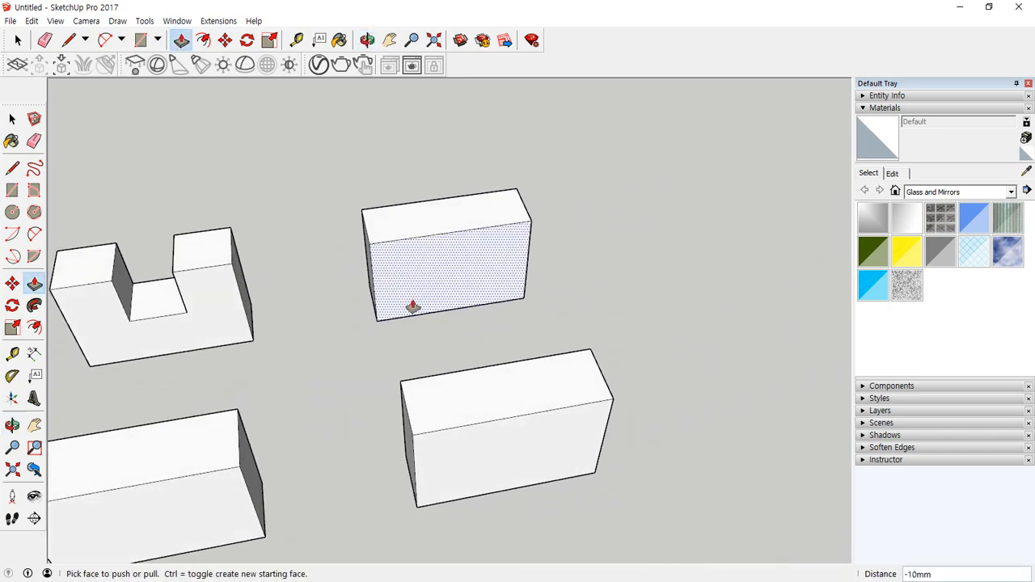
{"action": "key", "text": "r"}
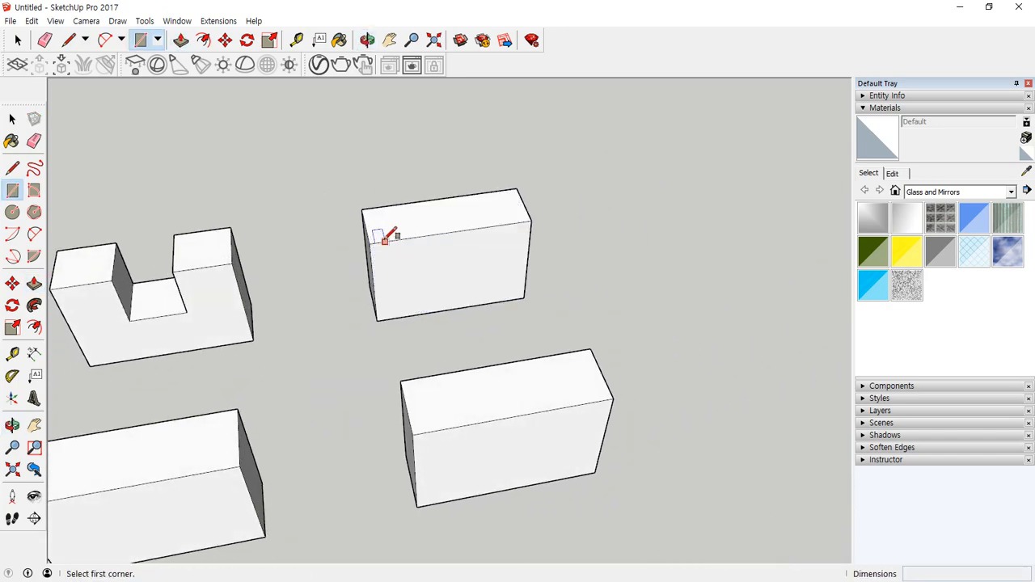
{"action": "mouse_move", "coordinate": [368, 241]}
{"action": "middle_mouse_down"}
{"action": "mouse_move", "coordinate": [423, 236]}
{"action": "mouse_move", "coordinate": [369, 236]}
{"action": "middle_mouse_up"}
{"action": "left_click", "coordinate": [360, 253]}
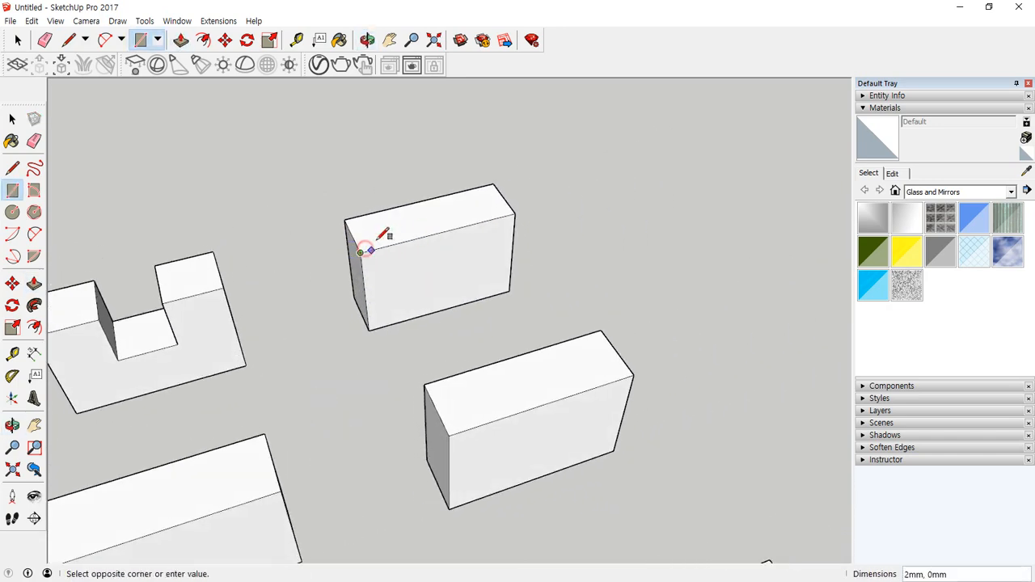
{"action": "type", "text": "10,10"}
{"action": "key", "text": "Return"}
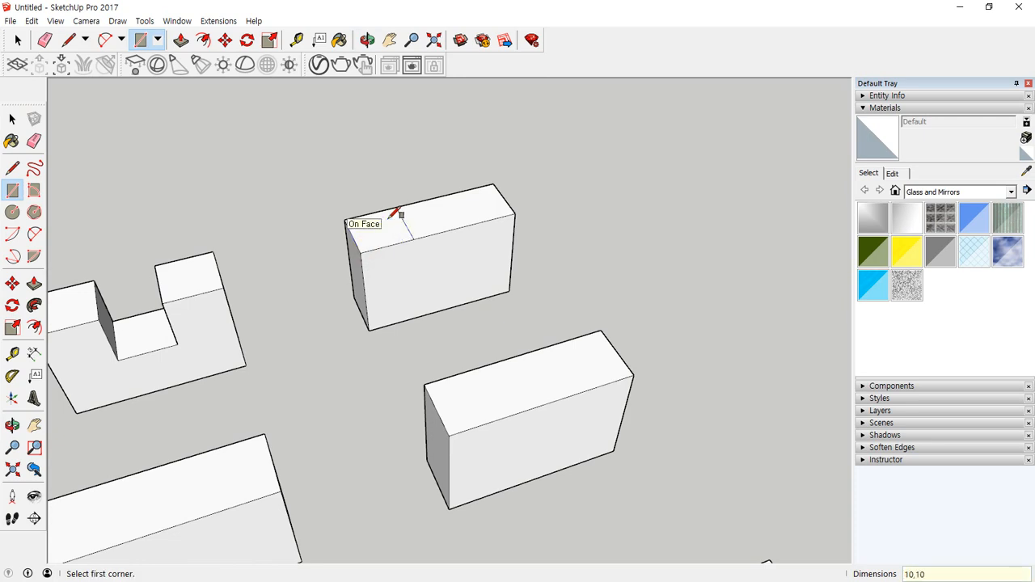
{"action": "left_click", "coordinate": [514, 213]}
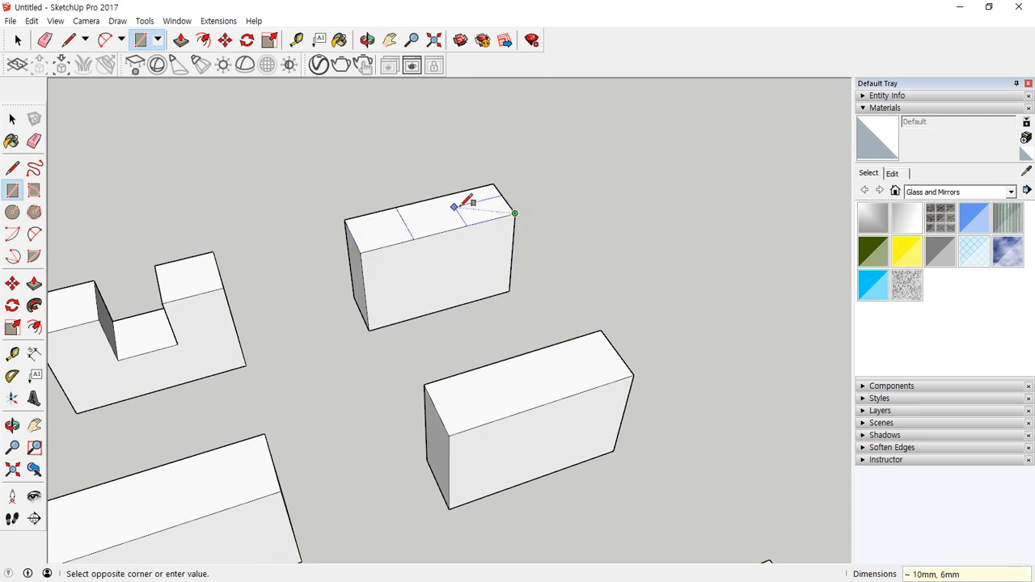
{"action": "left_click", "coordinate": [468, 200]}
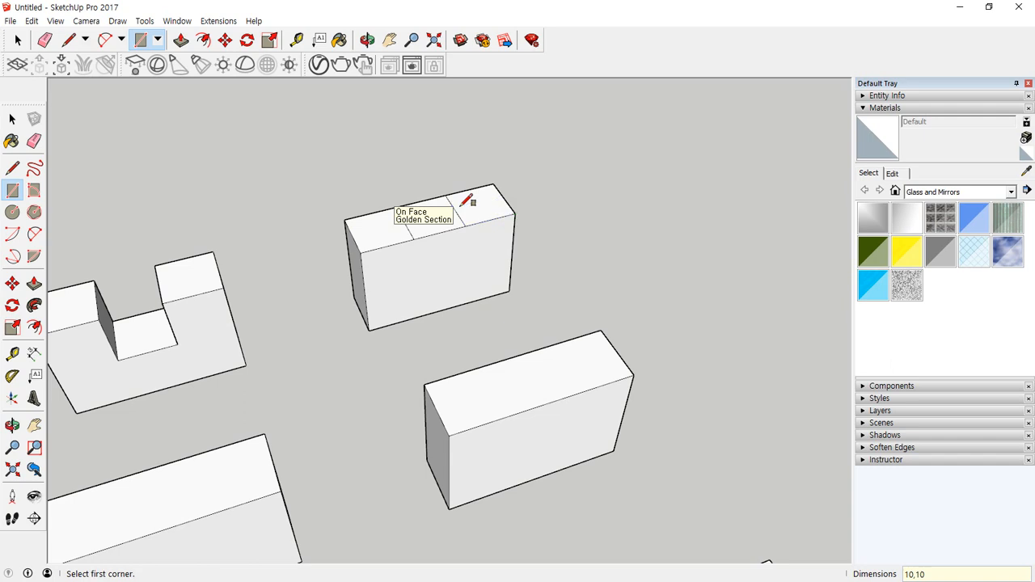
Push the squares at both ends of the block's top face down 10 mm to form two steps.
{"action": "key", "text": "p"}
{"action": "left_click_drag", "start_coordinate": [474, 208], "coordinate": [482, 236]}
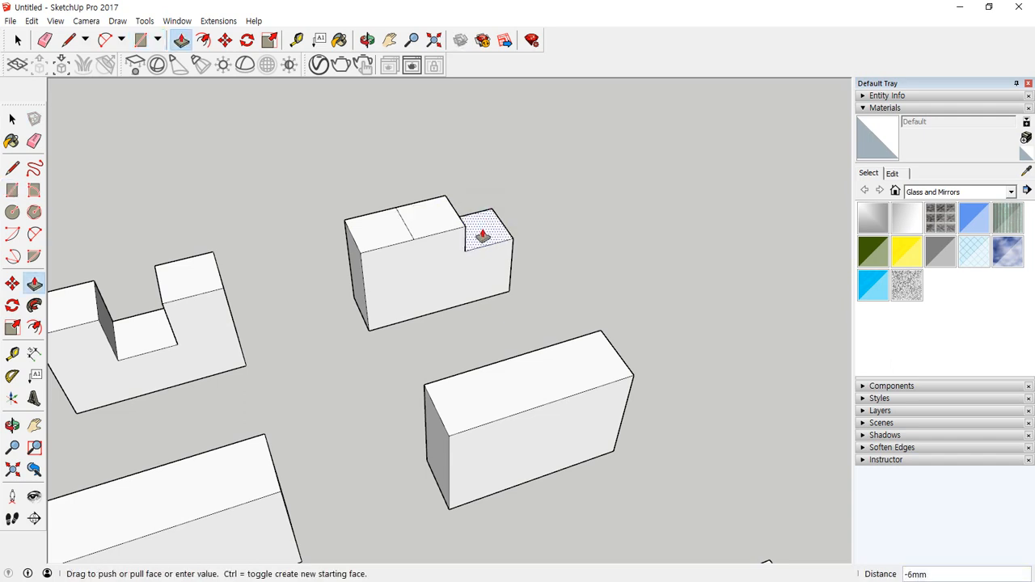
{"action": "key", "text": "Return"}
{"action": "left_click_drag", "start_coordinate": [381, 235], "coordinate": [381, 256]}
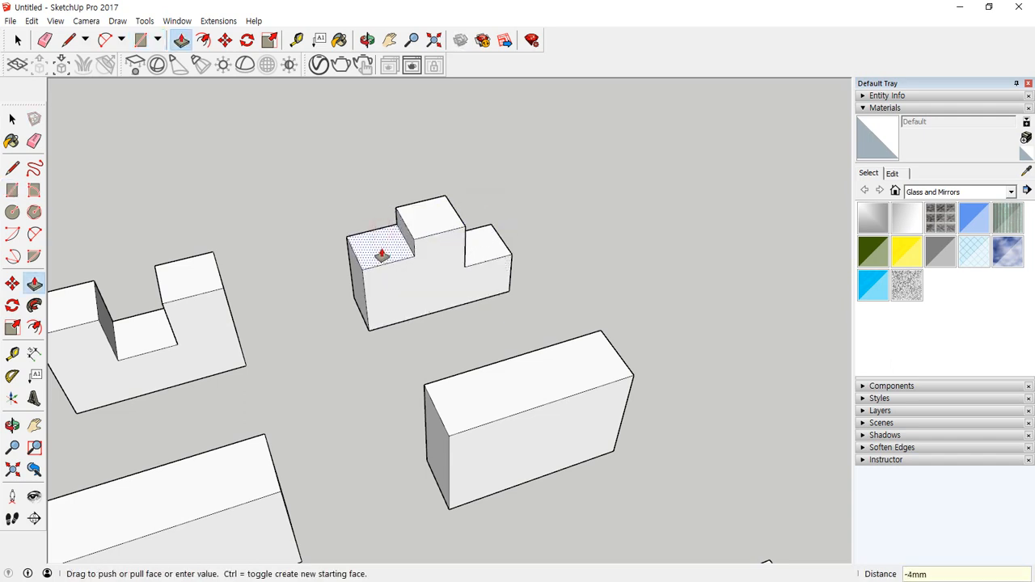
{"action": "key", "text": "Return"}
{"action": "scroll", "coordinate": [312, 334], "scroll_direction": "down", "scroll_amount": 2}
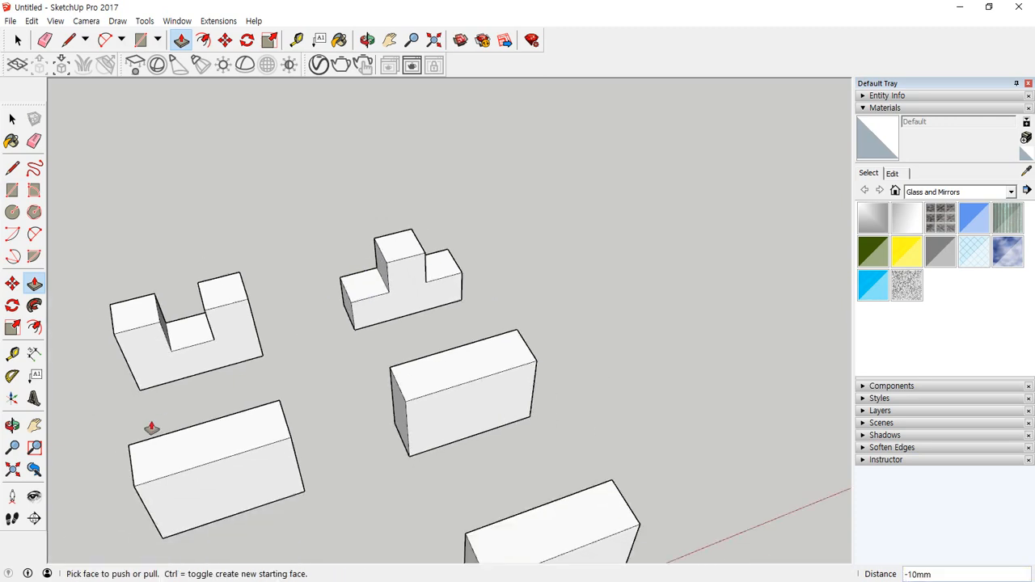
Draw a diagonal line between opposite corners of the next uncut block's long face.
{"action": "middle_click_drag", "start_coordinate": [152, 429], "coordinate": [551, 187], "text": "shift"}
{"action": "middle_click_drag", "start_coordinate": [262, 344], "coordinate": [607, 245], "text": "shift"}
{"action": "middle_click_drag", "start_coordinate": [405, 333], "coordinate": [361, 270]}
{"action": "scroll", "coordinate": [363, 270], "scroll_direction": "up", "scroll_amount": 4}
{"action": "middle_click_drag", "start_coordinate": [364, 332], "coordinate": [387, 334]}
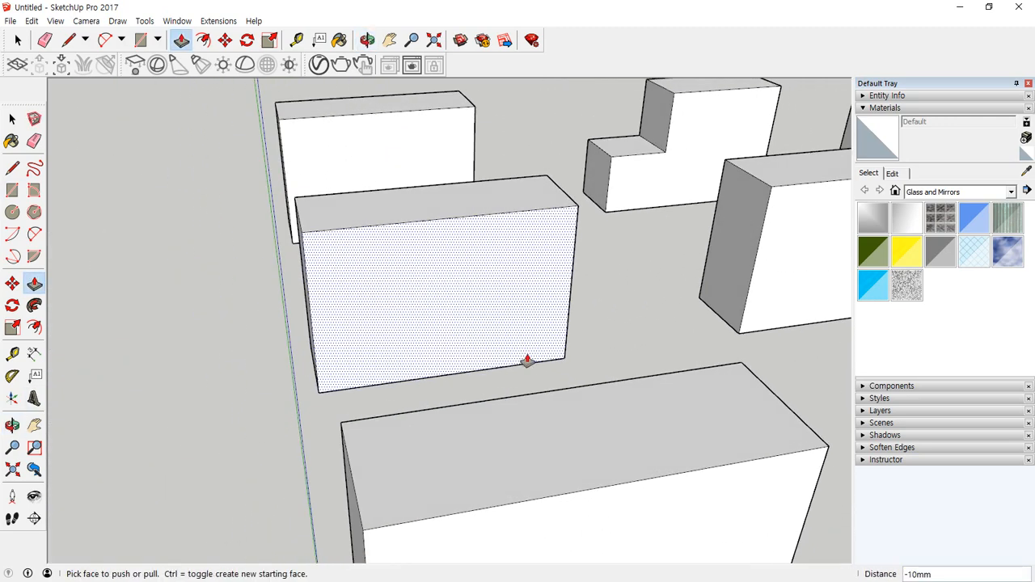
{"action": "key", "text": "l"}
{"action": "left_click", "coordinate": [564, 357]}
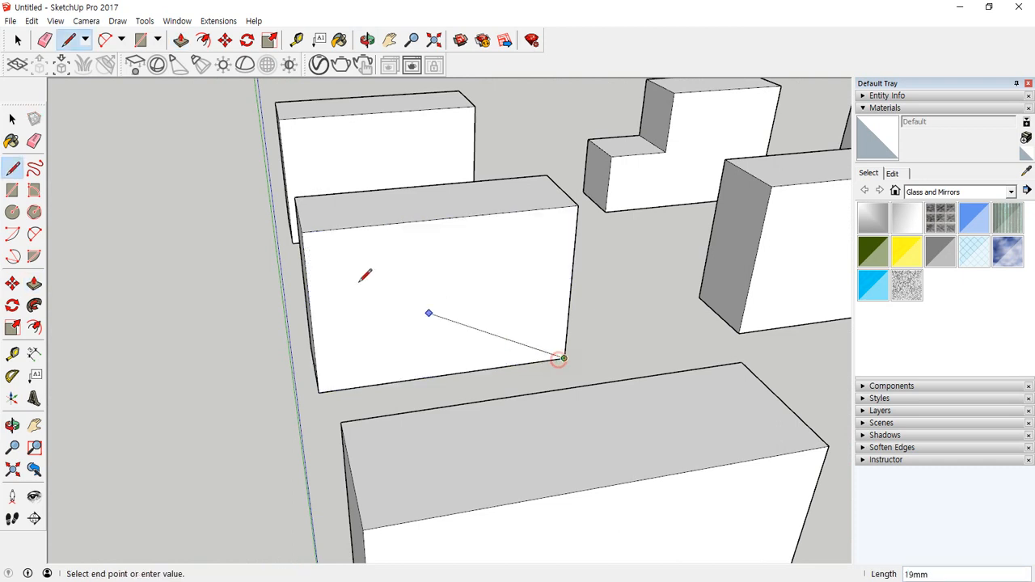
{"action": "left_click", "coordinate": [297, 233]}
Draw an upright 10 × 10 mm square in front of the block's long face, parallel to it.
{"action": "key", "text": "r"}
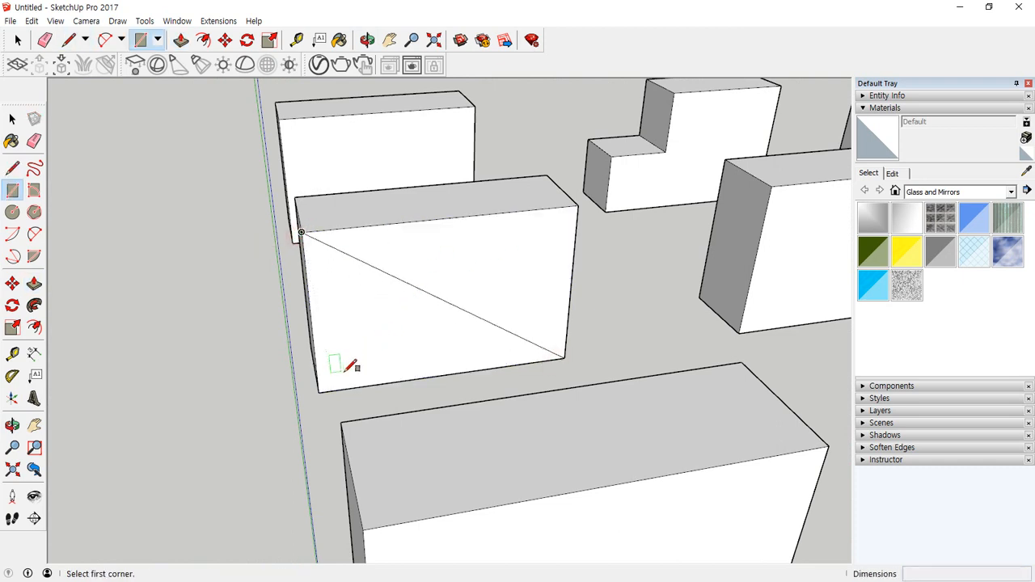
{"action": "left_click", "coordinate": [333, 377]}
{"action": "type", "text": "10,"}
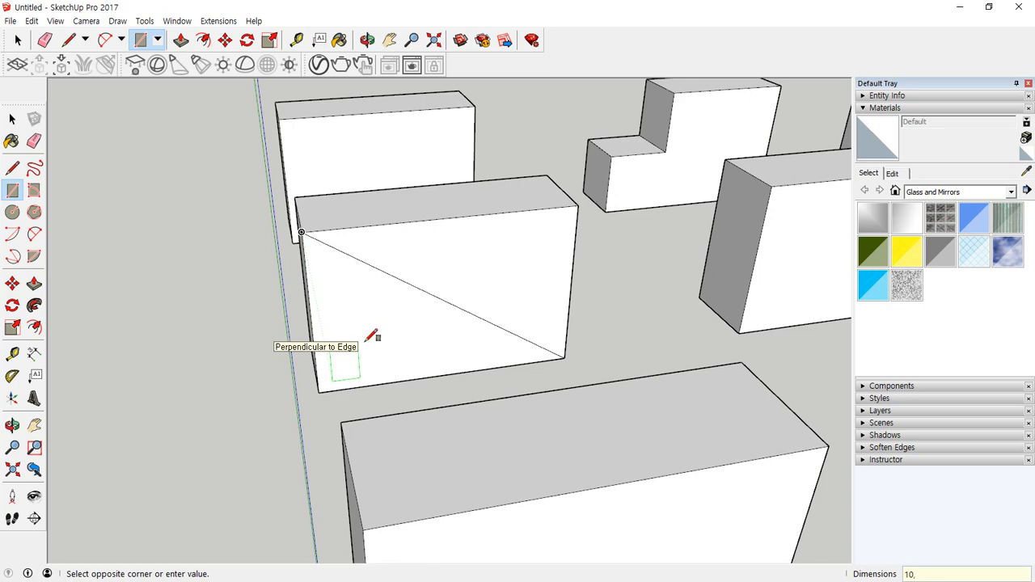
{"action": "type", "text": "10"}
{"action": "key", "text": "Return"}
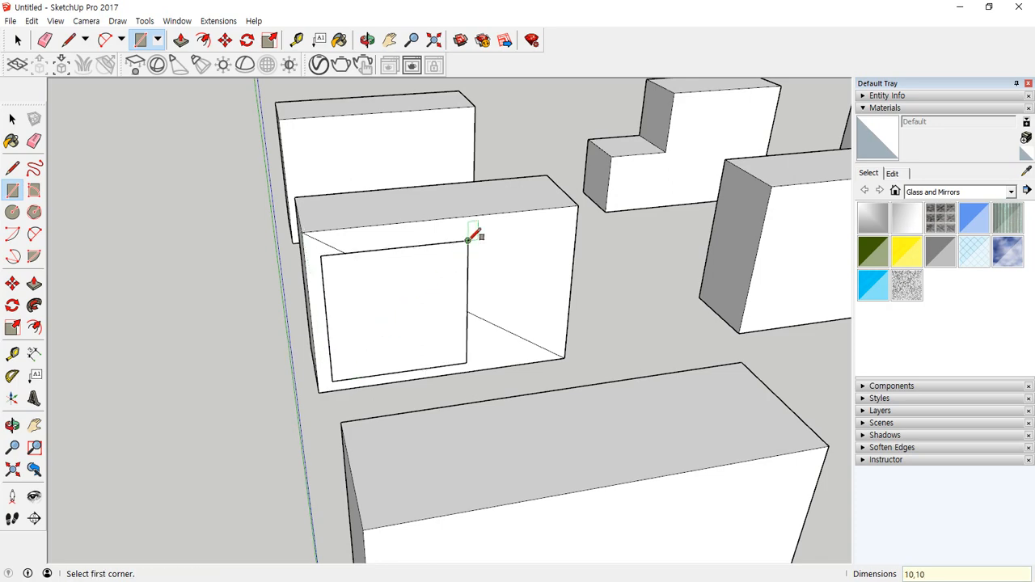
Draw a diagonal line across the free-standing square from corner to corner.
{"action": "middle_click_drag", "start_coordinate": [474, 270], "coordinate": [264, 380]}
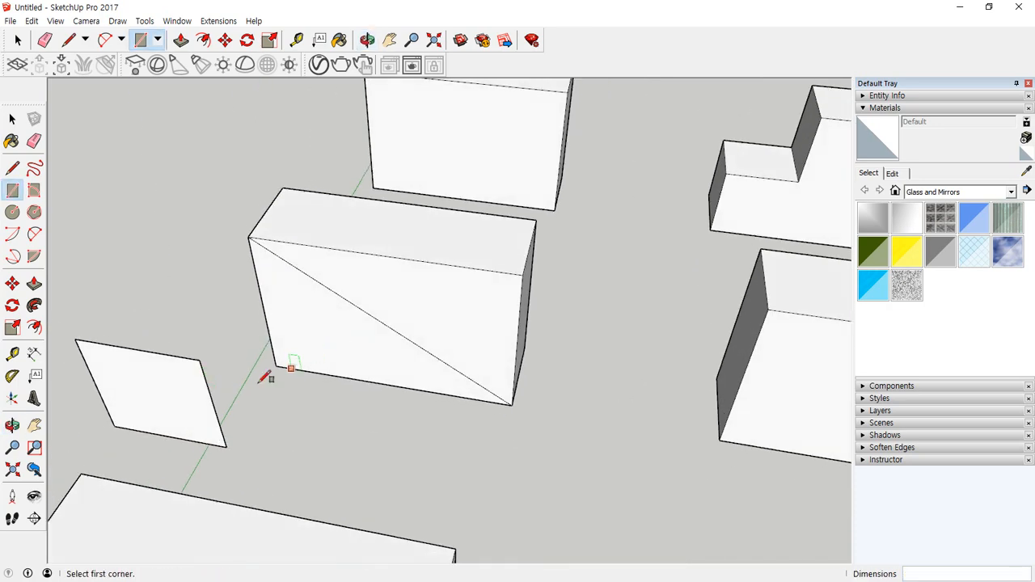
{"action": "left_click", "coordinate": [76, 339]}
{"action": "left_click", "coordinate": [226, 444]}
{"action": "key", "text": "l"}
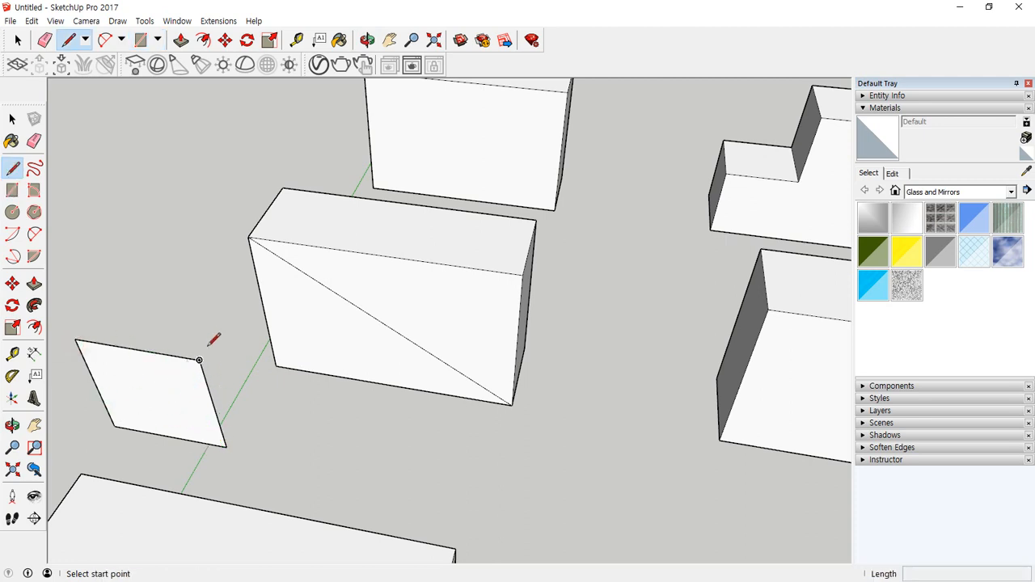
{"action": "left_click", "coordinate": [200, 360]}
{"action": "left_click", "coordinate": [115, 426]}
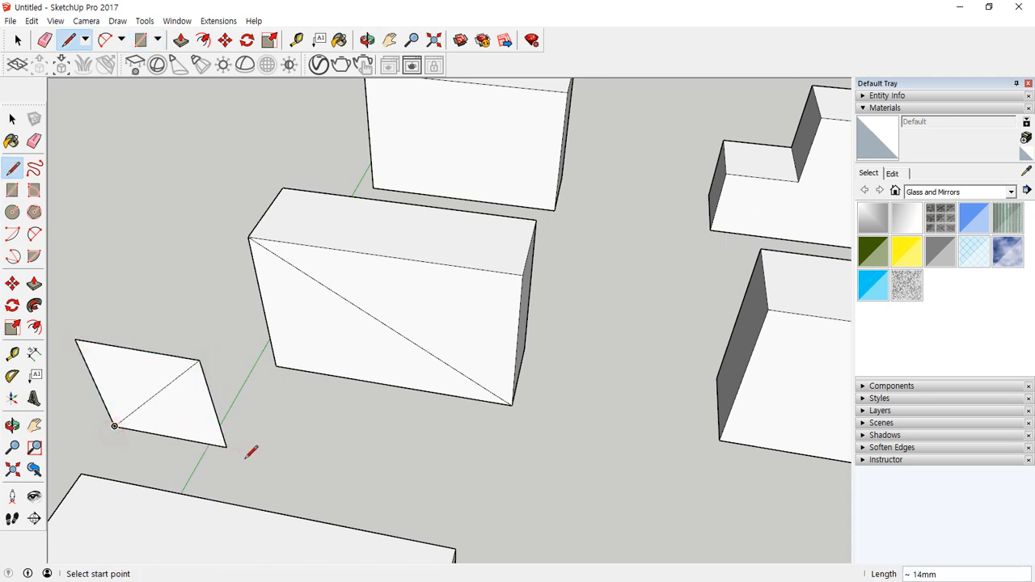
{"action": "key", "text": "space"}
{"action": "key", "text": "l"}
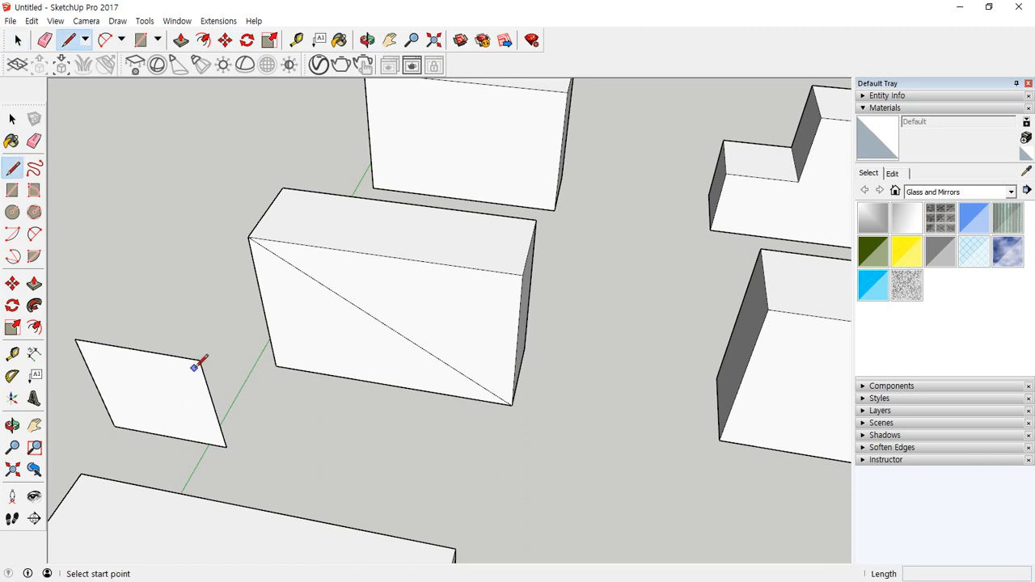
{"action": "left_click", "coordinate": [115, 426]}
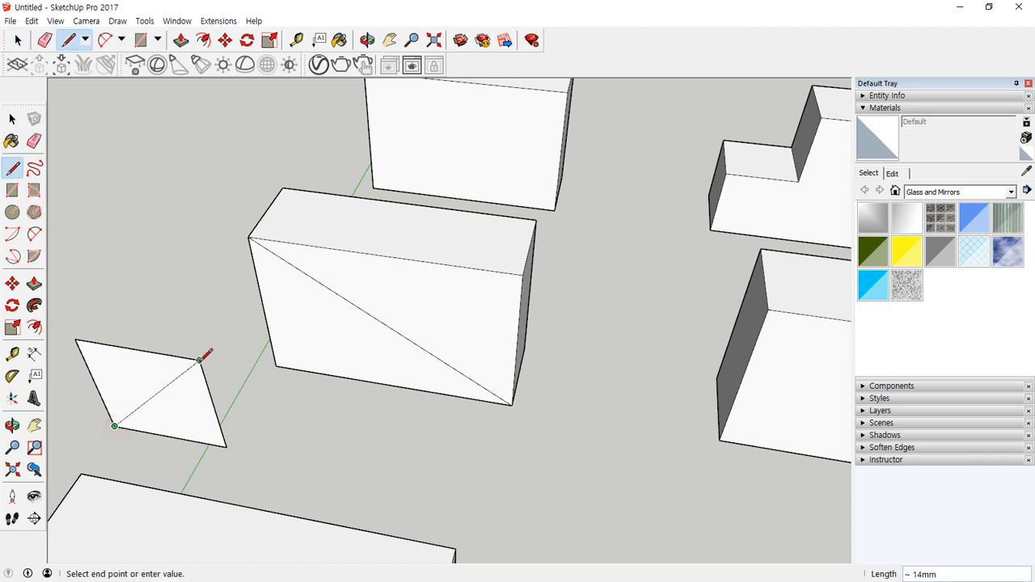
{"action": "left_click", "coordinate": [200, 360]}
Select the whole square with its diagonal and move it onto the long face, corner to corner with the block's upper corner.
{"action": "key", "text": "space"}
{"action": "triple_click", "coordinate": [152, 419]}
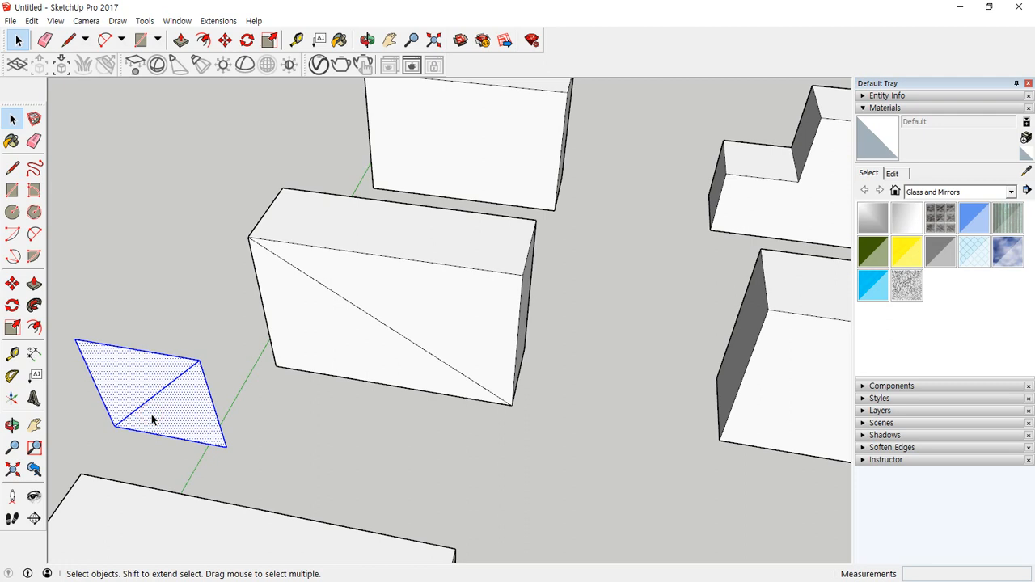
{"action": "key", "text": "m"}
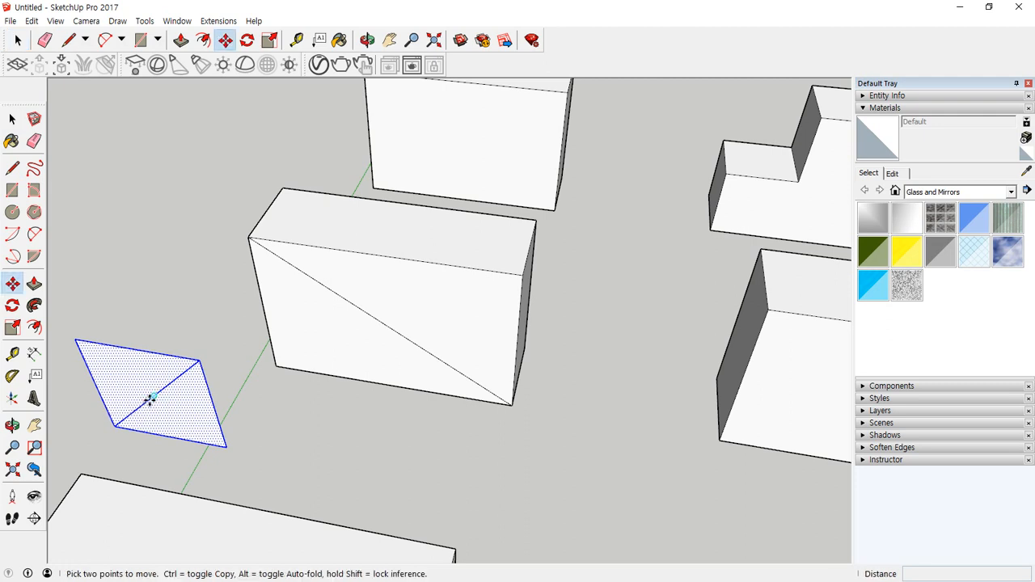
{"action": "left_click", "coordinate": [153, 397]}
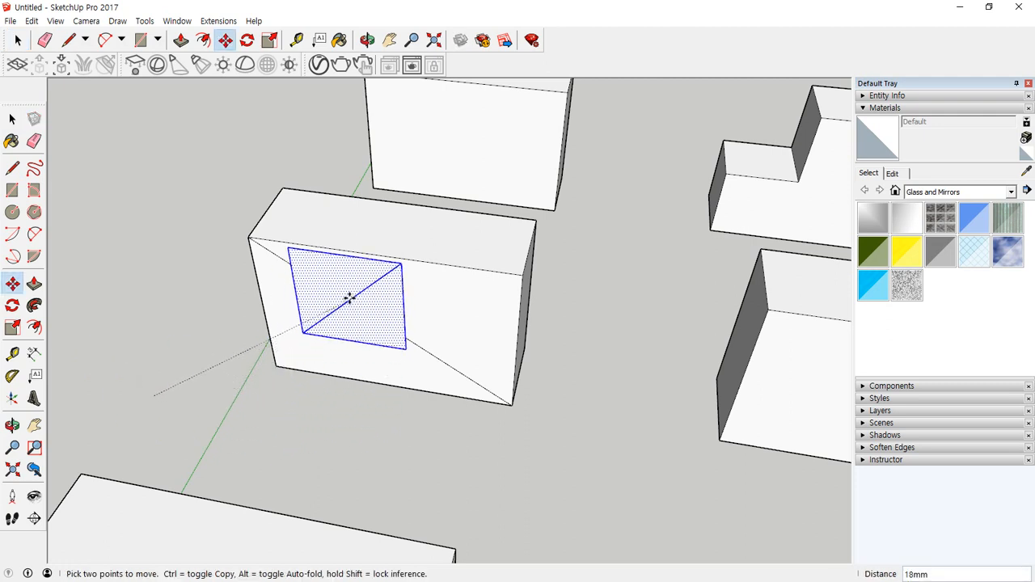
{"action": "middle_click_drag", "start_coordinate": [330, 295], "coordinate": [248, 347]}
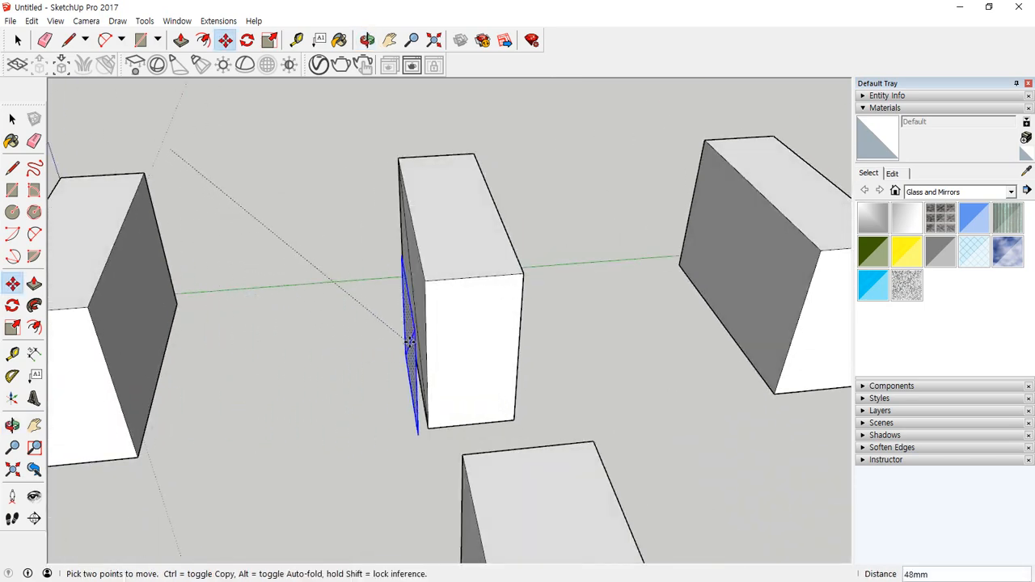
{"action": "middle_click_drag", "start_coordinate": [433, 299], "coordinate": [771, 268]}
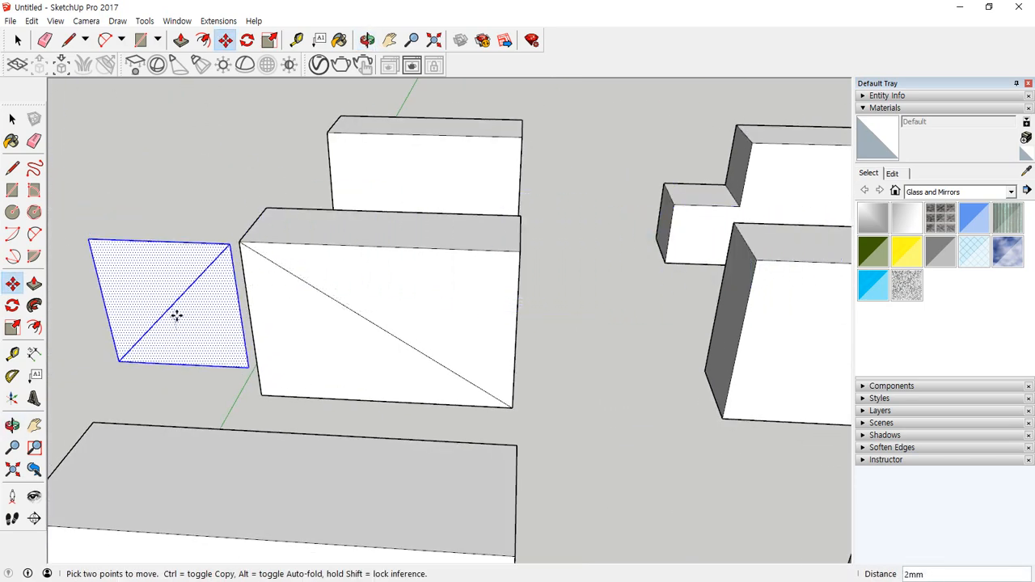
{"action": "middle_click_drag", "start_coordinate": [180, 315], "coordinate": [517, 315]}
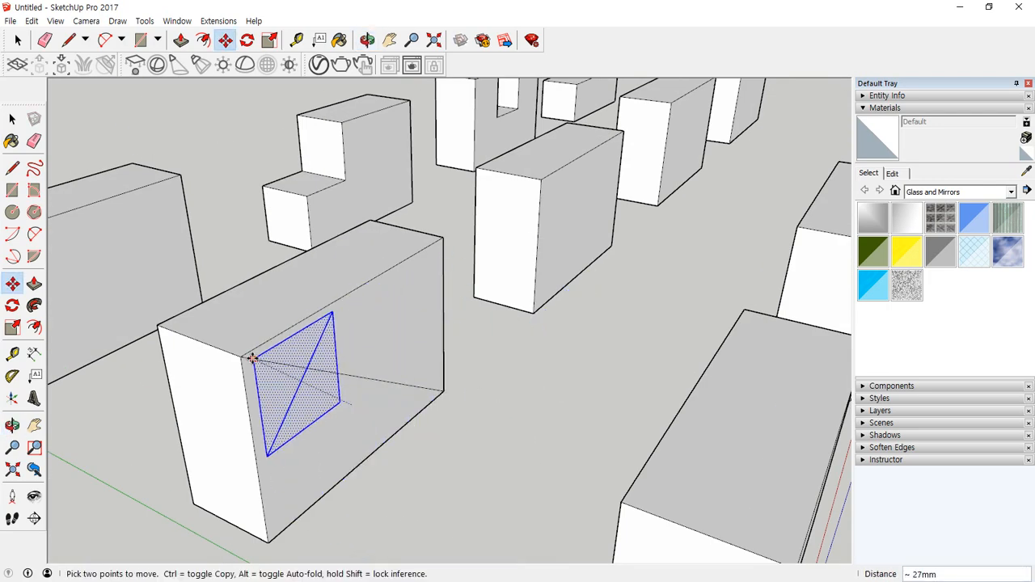
{"action": "middle_click_drag", "start_coordinate": [241, 355], "coordinate": [284, 391]}
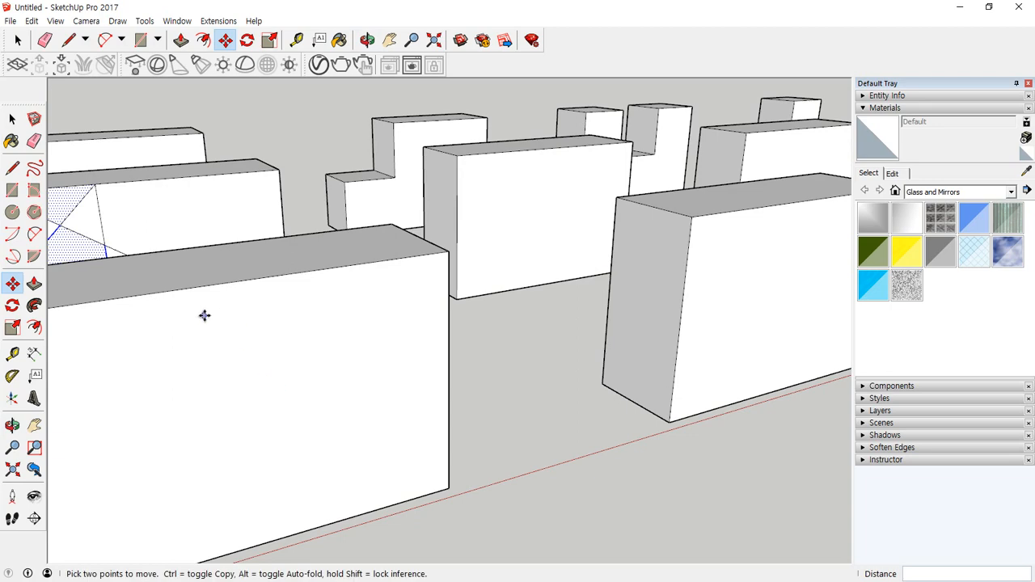
{"action": "middle_click_drag", "start_coordinate": [203, 314], "coordinate": [427, 364]}
{"action": "scroll", "coordinate": [276, 384], "scroll_direction": "up", "scroll_amount": 5}
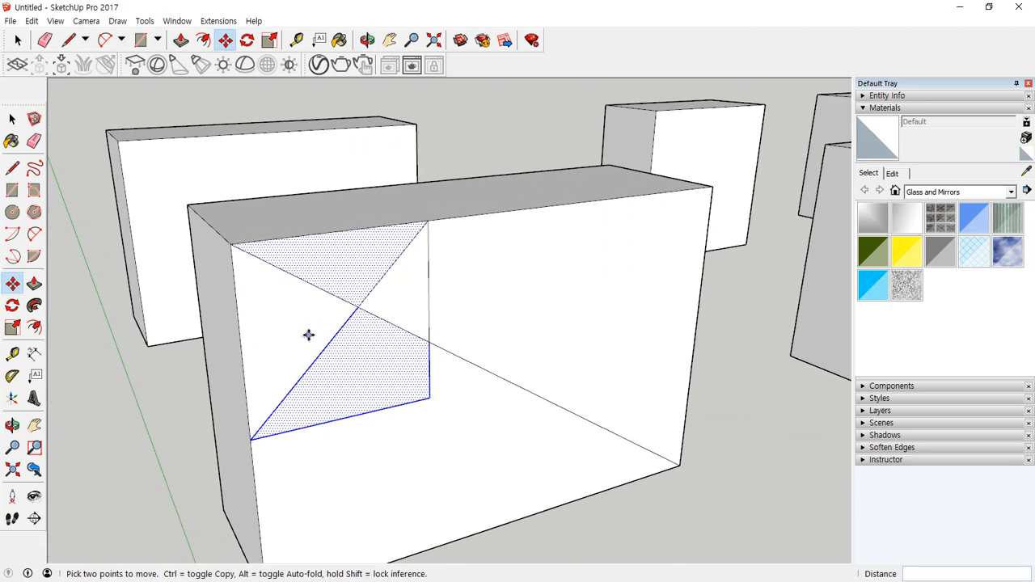
{"action": "key", "text": "space"}
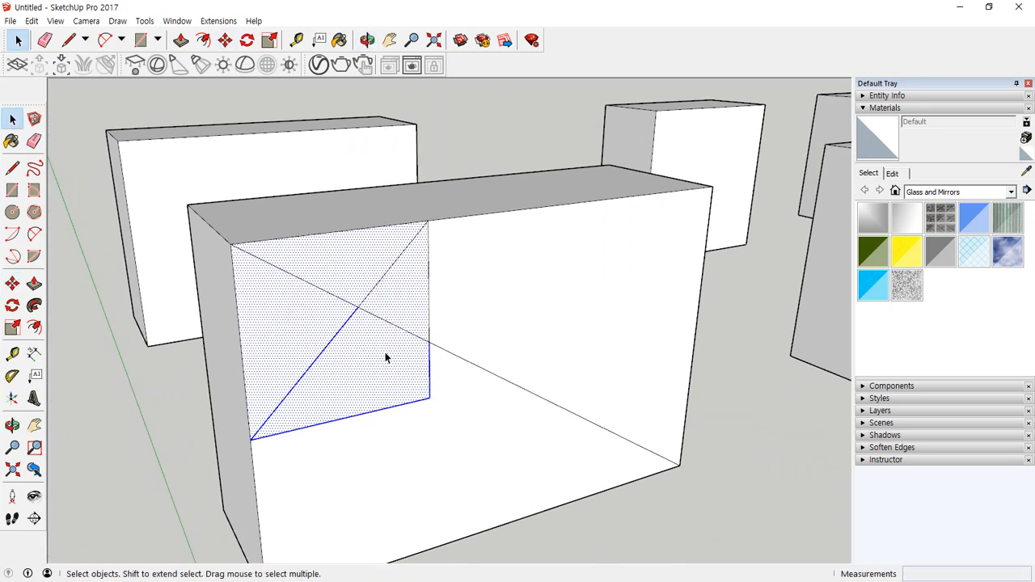
{"action": "key", "text": "m"}
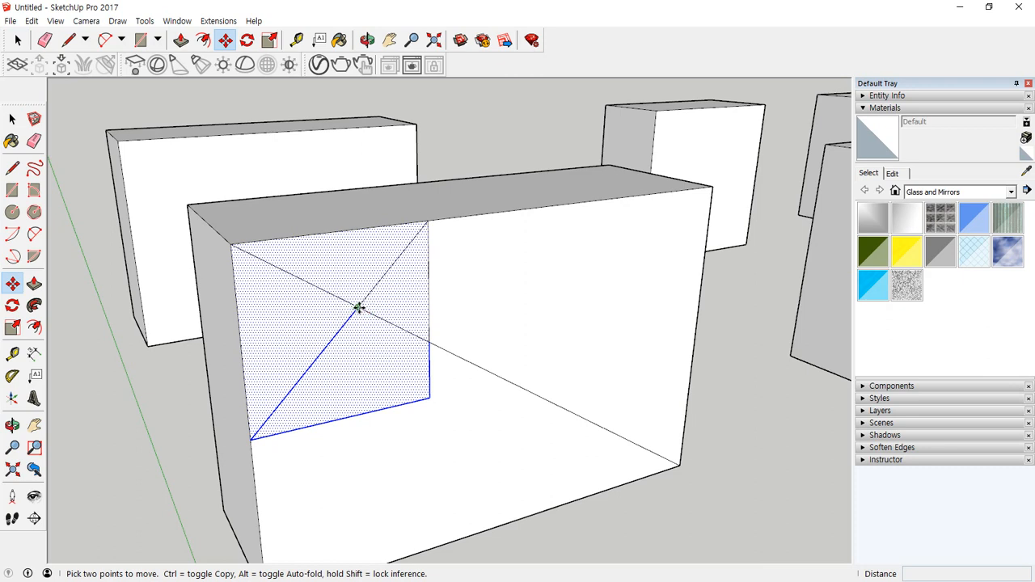
{"action": "key", "text": "space"}
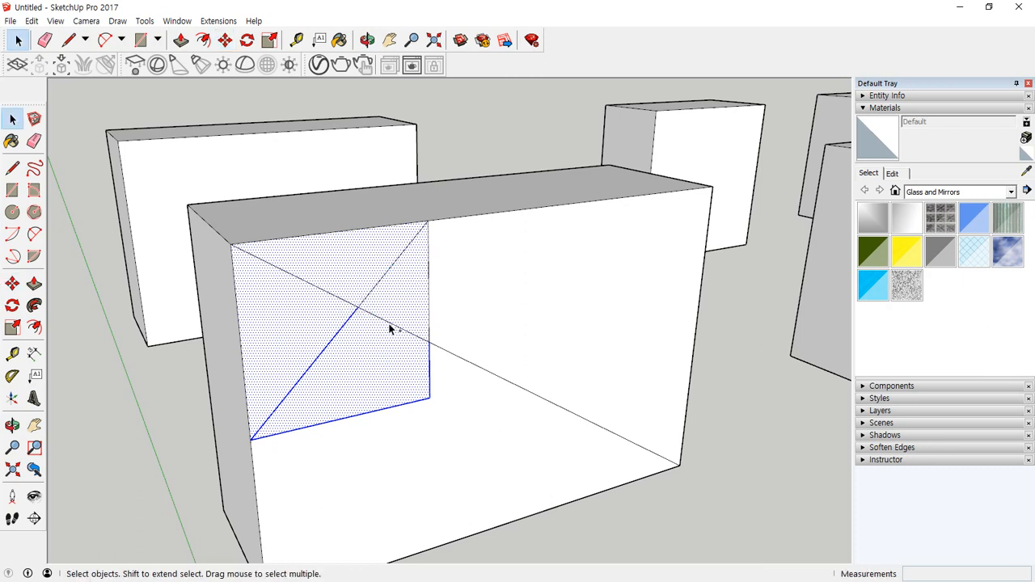
{"action": "left_click", "coordinate": [329, 295], "text": "shift"}
{"action": "key", "text": "m"}
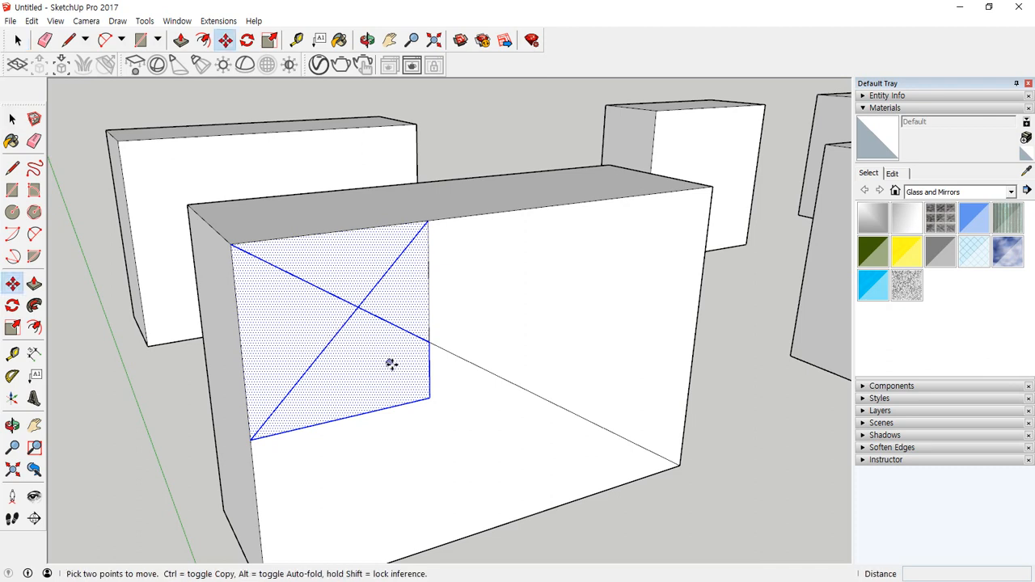
{"action": "key", "text": "ctrl+t"}
Draw the square's second diagonal to mark its centre and select all the face pieces inside the square.
{"action": "key", "text": "l"}
{"action": "left_click", "coordinate": [429, 396]}
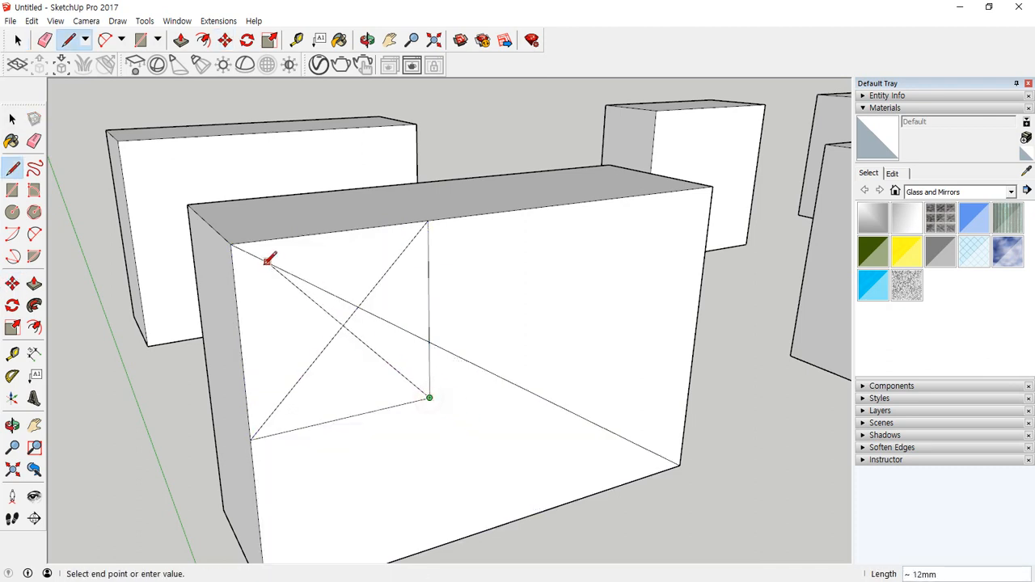
{"action": "left_click", "coordinate": [232, 245]}
{"action": "key", "text": "space"}
{"action": "left_click", "coordinate": [351, 269]}
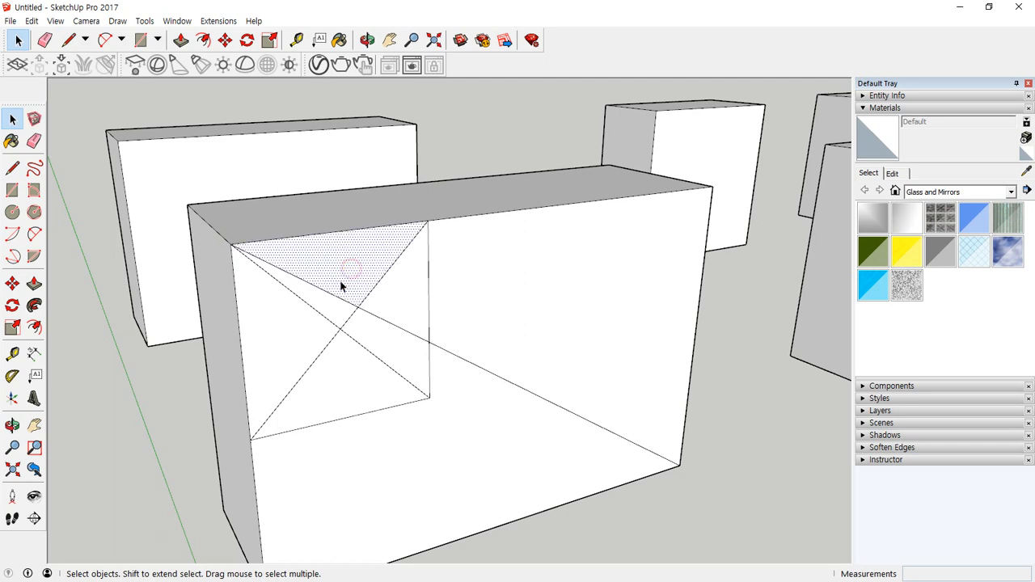
{"action": "left_click", "coordinate": [321, 320], "text": "shift"}
{"action": "left_click", "coordinate": [337, 364], "text": "shift"}
{"action": "left_click", "coordinate": [390, 317], "text": "shift"}
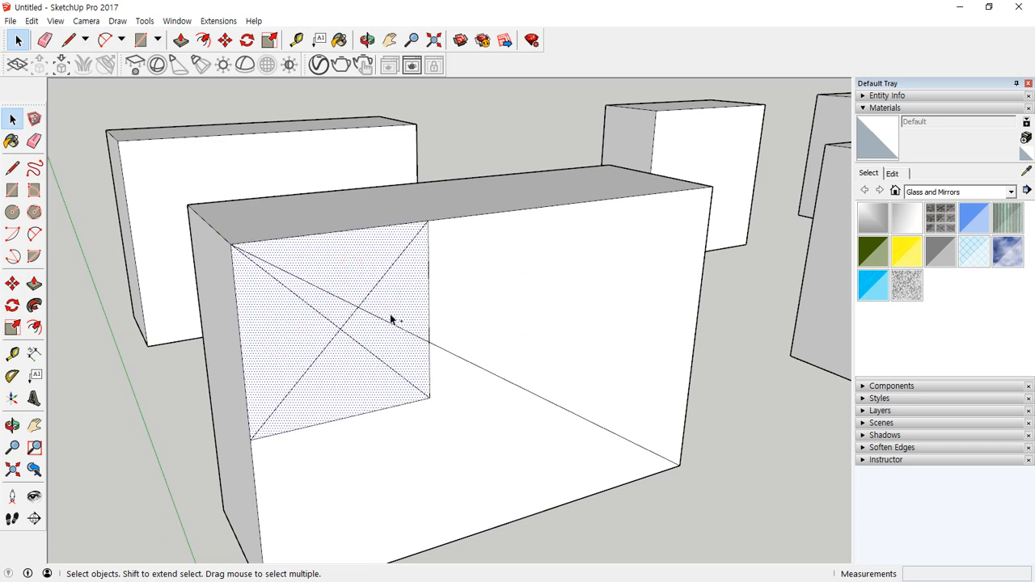
Draw the second diagonal across the block's long face to mark the face's centre.
{"action": "key", "text": "l"}
{"action": "left_click", "coordinate": [712, 187]}
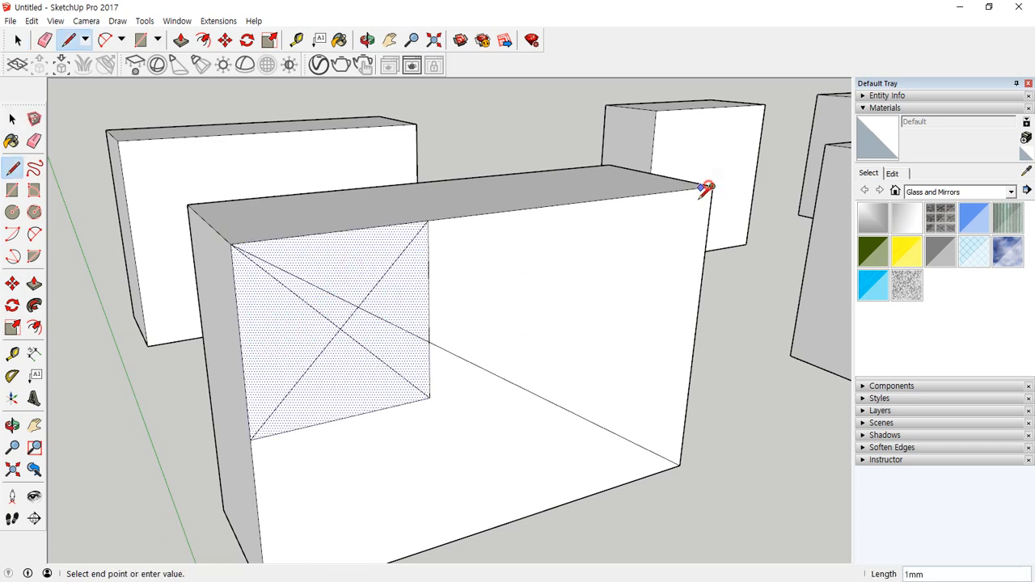
{"action": "middle_click_drag", "start_coordinate": [447, 417], "coordinate": [450, 360], "text": "shift"}
{"action": "left_click", "coordinate": [268, 543]}
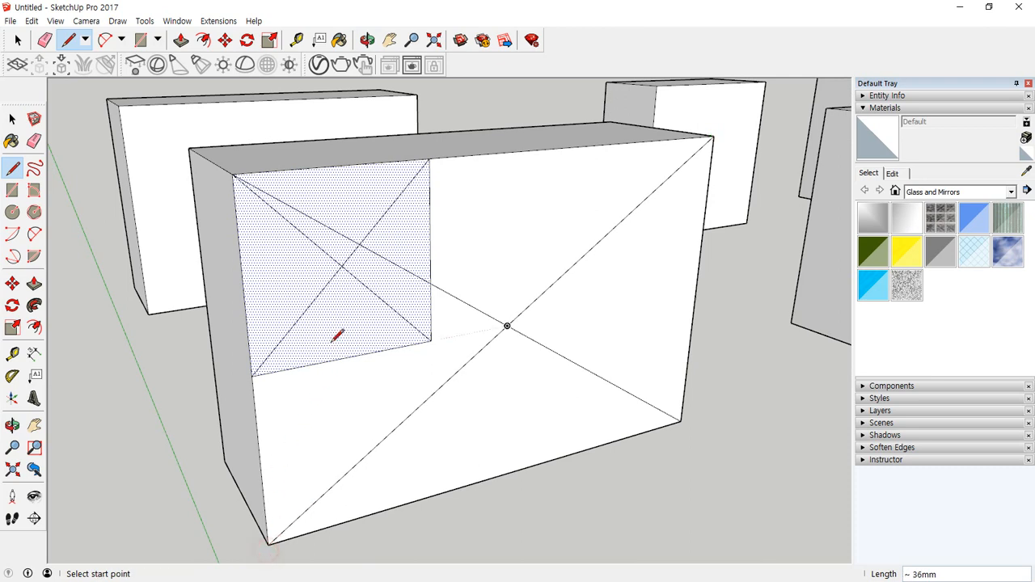
Add the square's two diagonals to the selection and copy the square from its centre to the centre of the long face.
{"action": "key", "text": "space"}
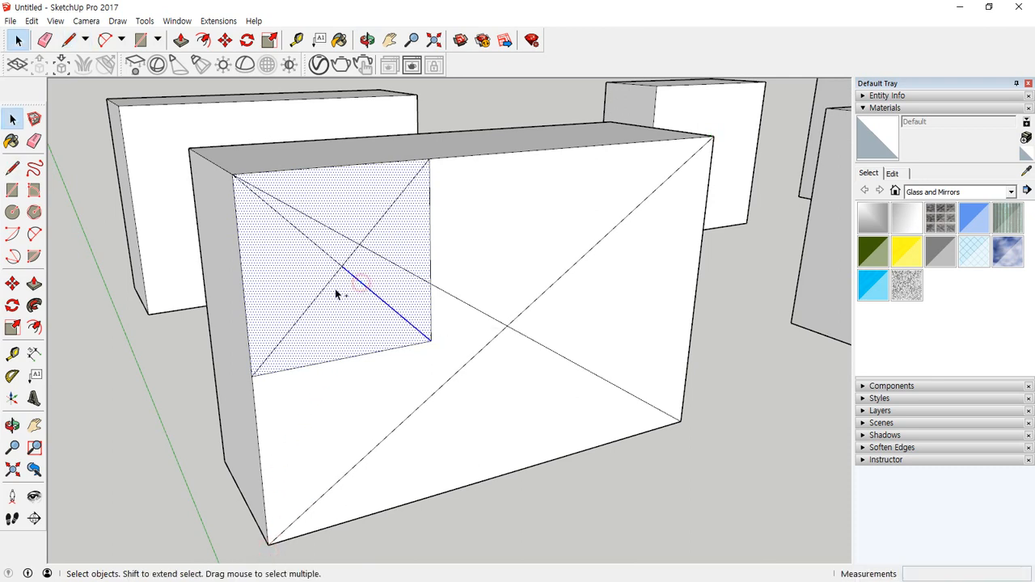
{"action": "left_click", "coordinate": [324, 291], "text": "shift"}
{"action": "left_click", "coordinate": [331, 256], "text": "shift"}
{"action": "left_click", "coordinate": [351, 259], "text": "shift"}
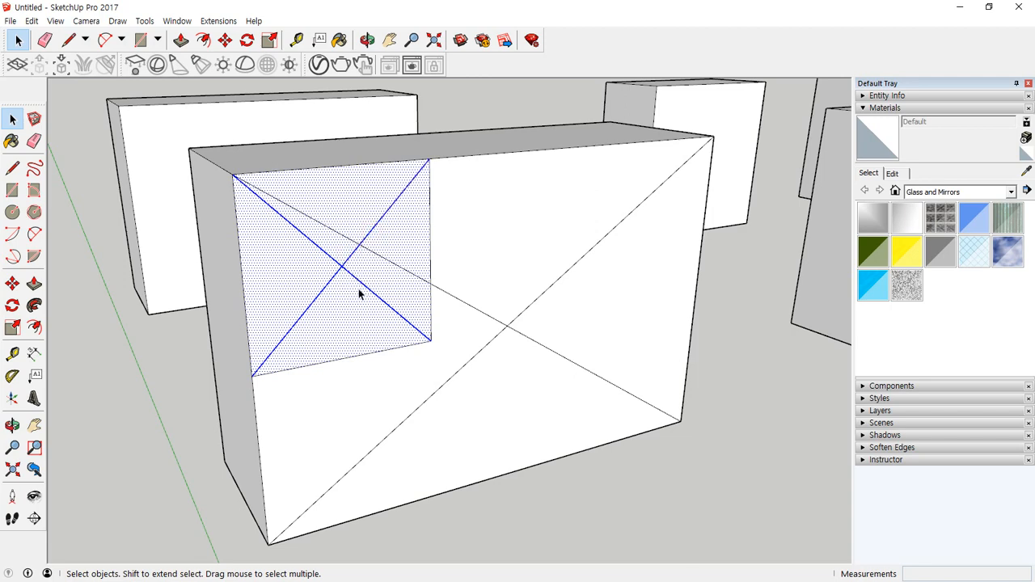
{"action": "key", "text": "m"}
{"action": "key", "text": "ctrl"}
{"action": "left_click", "coordinate": [343, 267]}
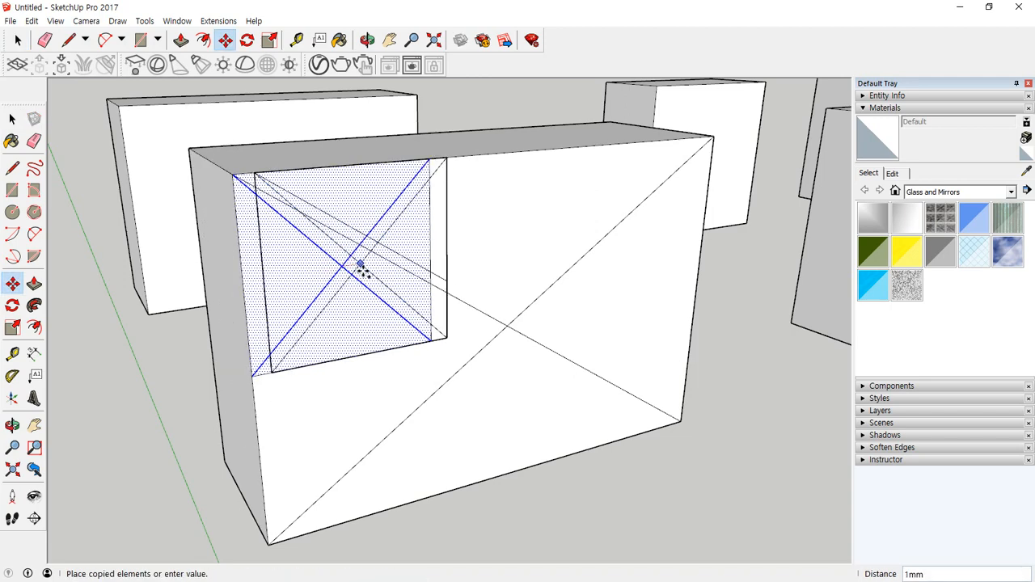
{"action": "left_click", "coordinate": [510, 325]}
Erase the original corner square and all the diagonals, keeping only the centred square's outline on the long face.
{"action": "key", "text": "e"}
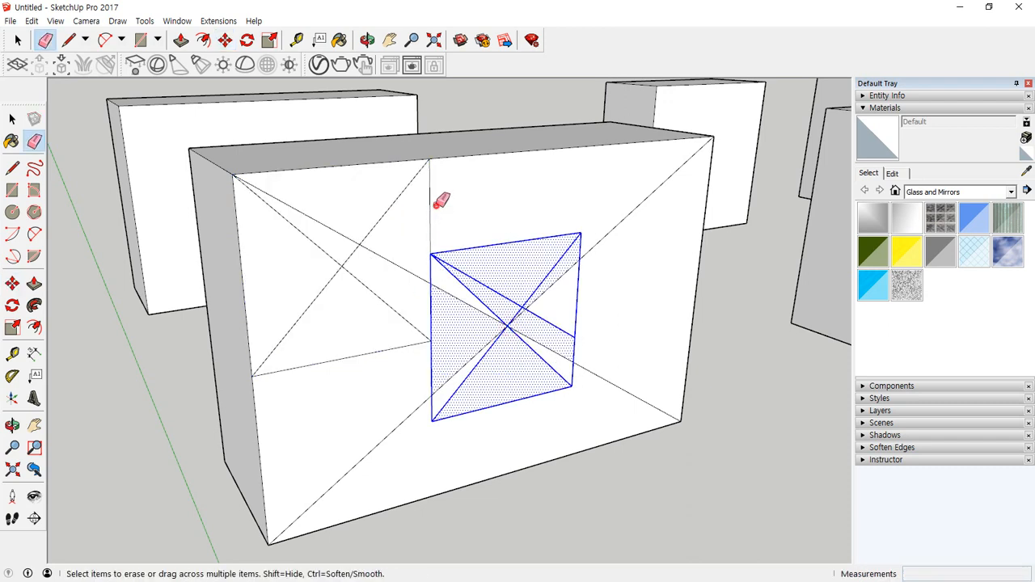
{"action": "left_click", "coordinate": [430, 203]}
{"action": "mouse_move", "coordinate": [386, 356]}
{"action": "left_mouse_down"}
{"action": "mouse_move", "coordinate": [344, 257]}
{"action": "mouse_move", "coordinate": [313, 371]}
{"action": "left_mouse_up"}
{"action": "left_click_drag", "start_coordinate": [425, 410], "coordinate": [396, 413]}
{"action": "mouse_move", "coordinate": [492, 347]}
{"action": "left_mouse_down"}
{"action": "mouse_move", "coordinate": [539, 307]}
{"action": "mouse_move", "coordinate": [588, 370]}
{"action": "left_mouse_up"}
{"action": "left_click_drag", "start_coordinate": [633, 197], "coordinate": [623, 376]}
{"action": "left_click", "coordinate": [379, 236]}
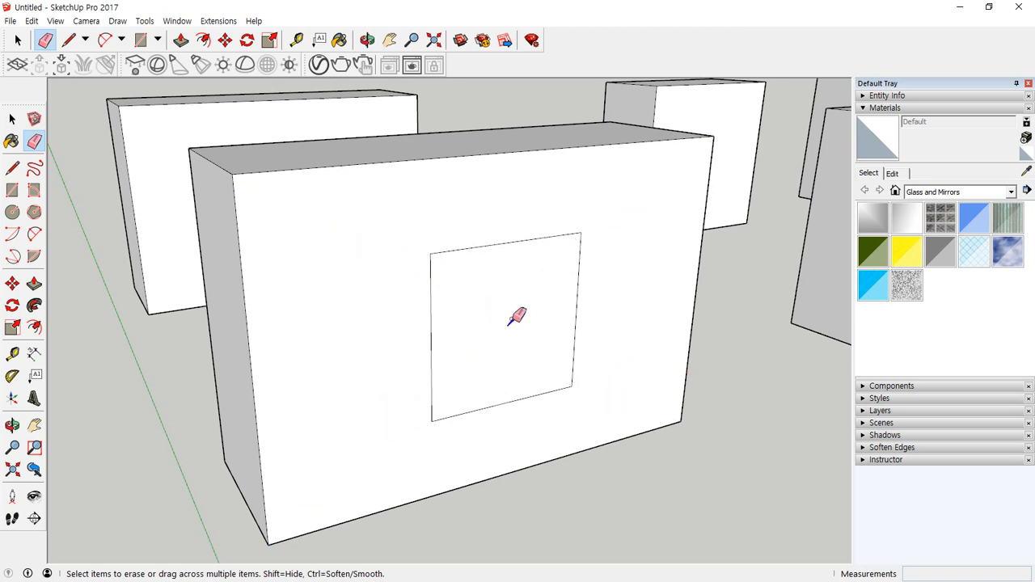
Push the centred square through the block's full thickness with Push/Pull to open a hole.
{"action": "key", "text": "p"}
{"action": "left_click", "coordinate": [515, 345]}
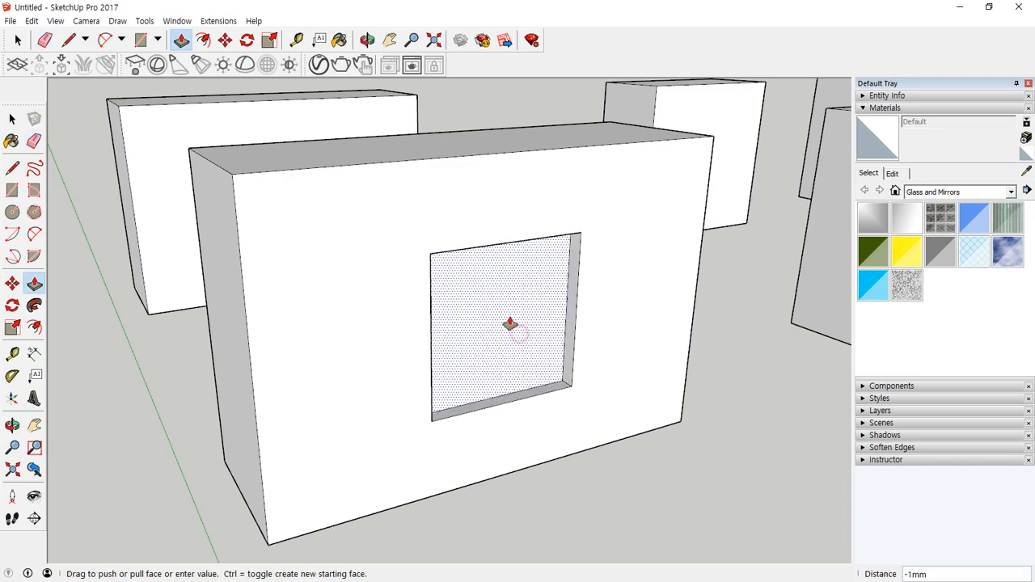
{"action": "left_click", "coordinate": [444, 288]}
Draw a line from the next block's vertical front edge midpoint to its top edge midpoint and push the corner away 10 mm.
{"action": "middle_click_drag", "start_coordinate": [446, 283], "coordinate": [462, 387]}
{"action": "key", "text": "l"}
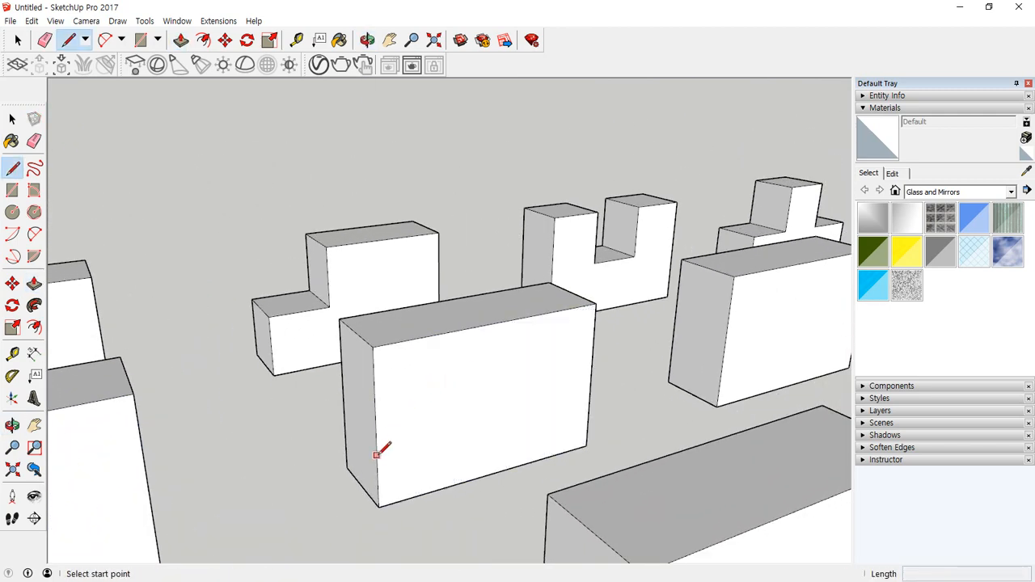
{"action": "left_click", "coordinate": [375, 430]}
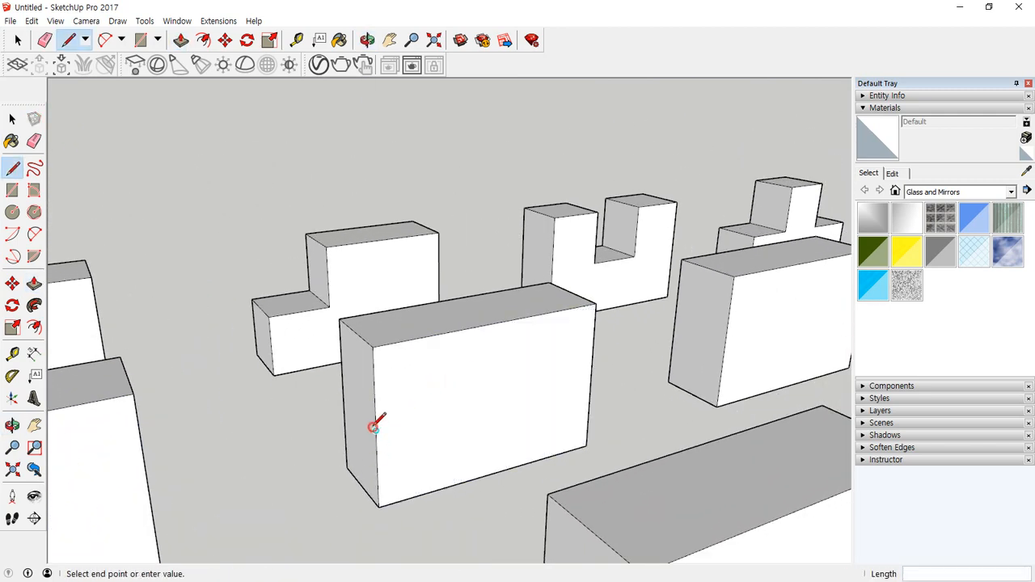
{"action": "left_click", "coordinate": [492, 324]}
{"action": "key", "text": "p"}
{"action": "left_click_drag", "start_coordinate": [405, 364], "coordinate": [358, 336]}
{"action": "left_click", "coordinate": [358, 337]}
Draw diagonals across the following block's top and long front faces, meeting at the same corner.
{"action": "middle_click_drag", "start_coordinate": [598, 344], "coordinate": [220, 402], "text": "shift"}
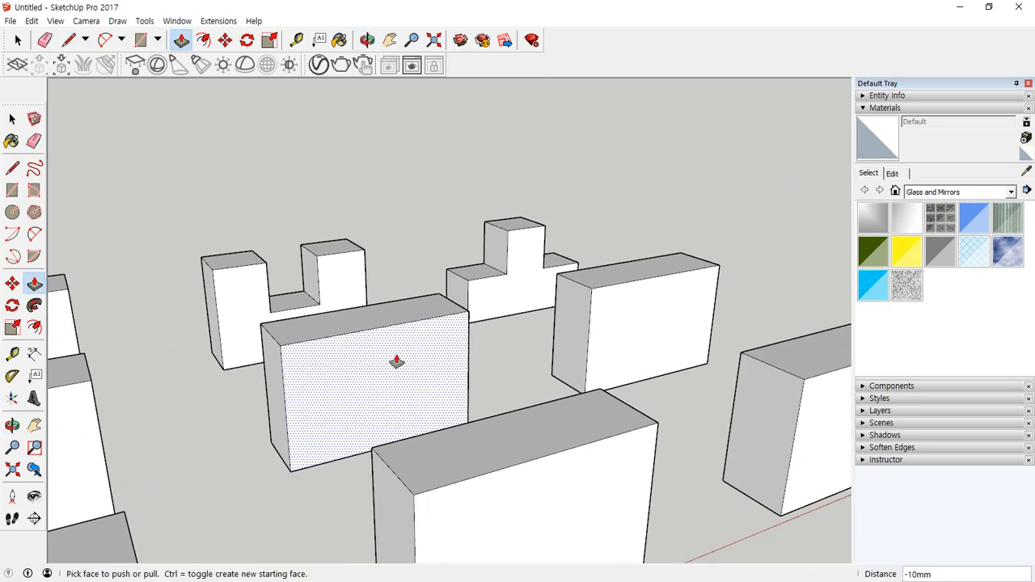
{"action": "middle_click_drag", "start_coordinate": [397, 363], "coordinate": [395, 446]}
{"action": "key", "text": "l"}
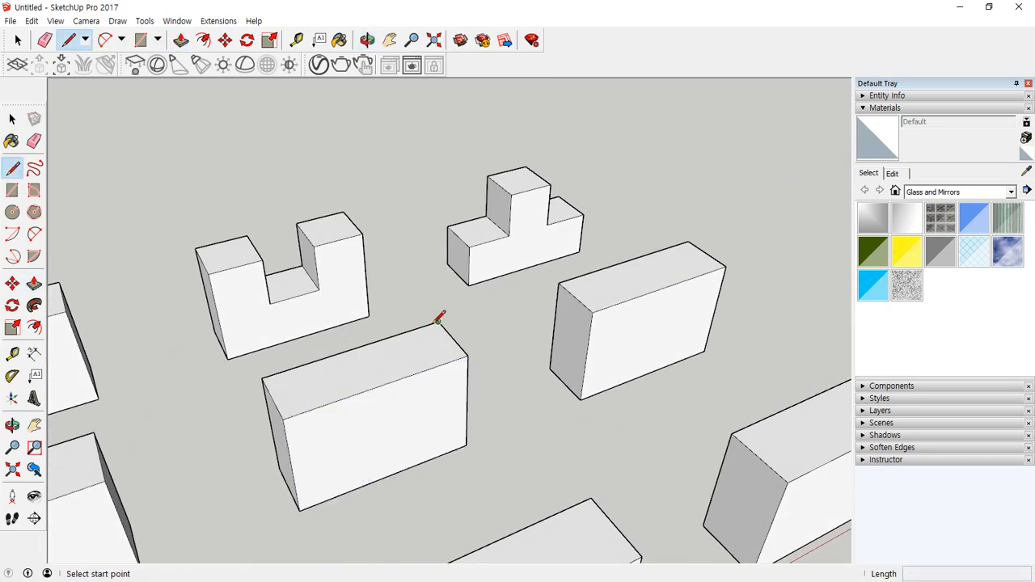
{"action": "left_click", "coordinate": [437, 322]}
{"action": "left_click", "coordinate": [285, 417]}
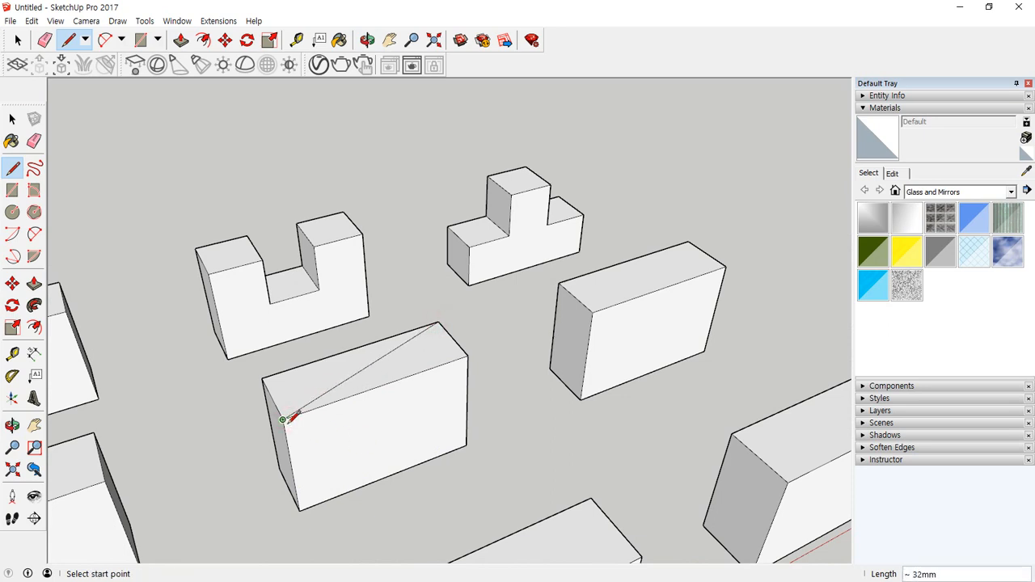
{"action": "left_click", "coordinate": [282, 419]}
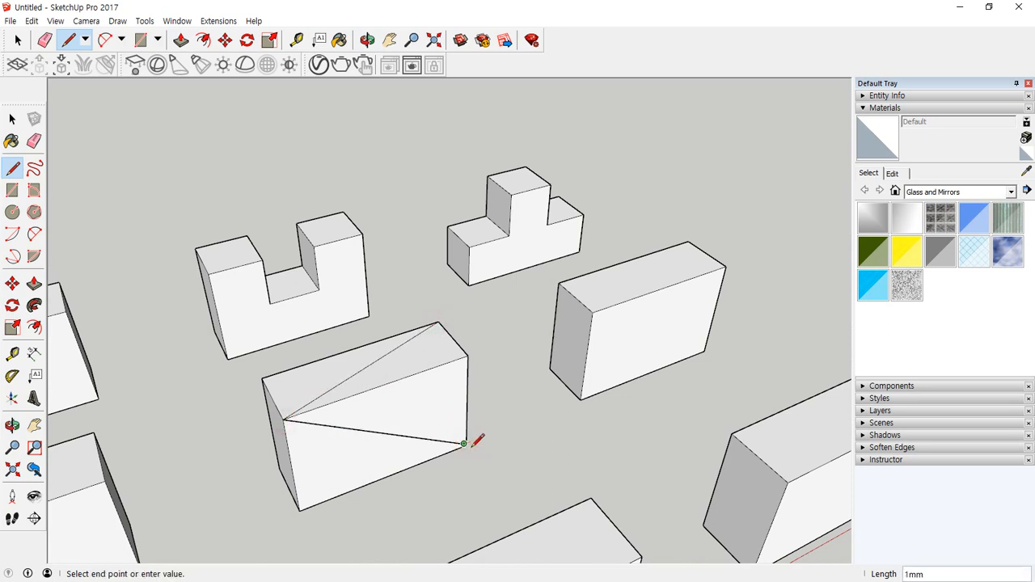
{"action": "key", "text": "Escape"}
{"action": "left_click", "coordinate": [282, 418]}
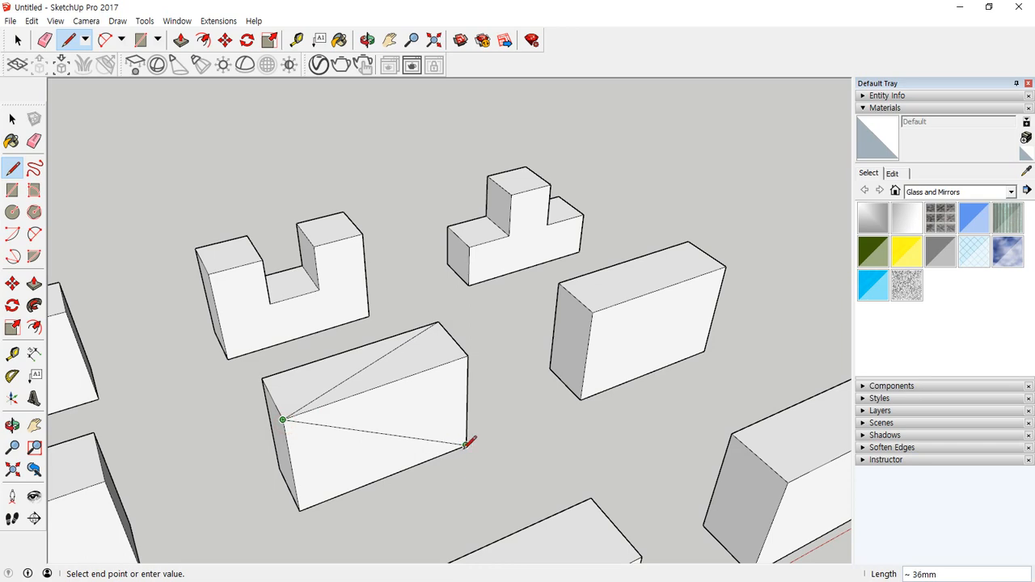
{"action": "left_click", "coordinate": [467, 444]}
Draw the diagonal across the block's end face and erase the enclosed corner edges to leave a sloping triangular face.
{"action": "middle_click_drag", "start_coordinate": [467, 444], "coordinate": [336, 406]}
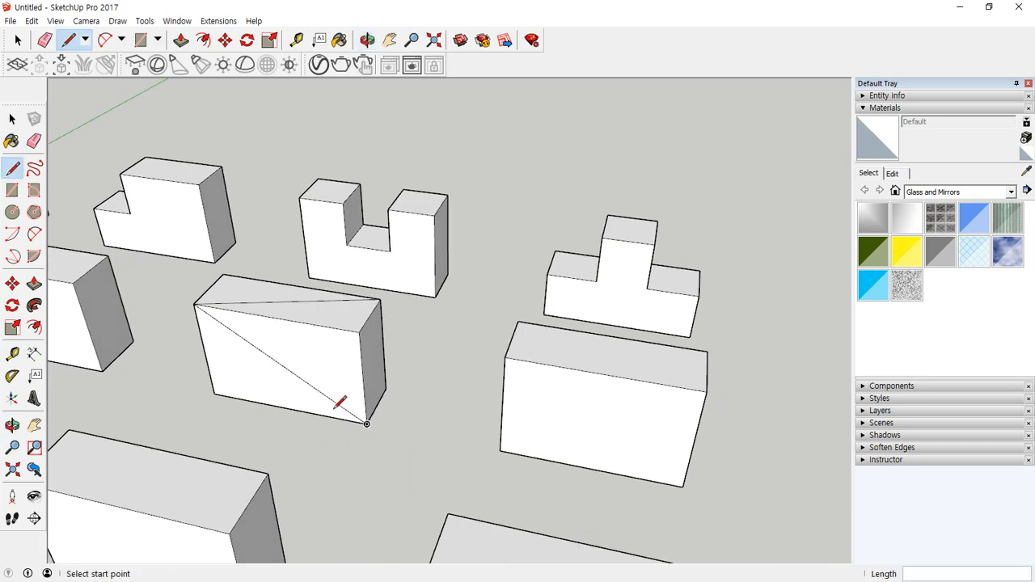
{"action": "left_click", "coordinate": [367, 423]}
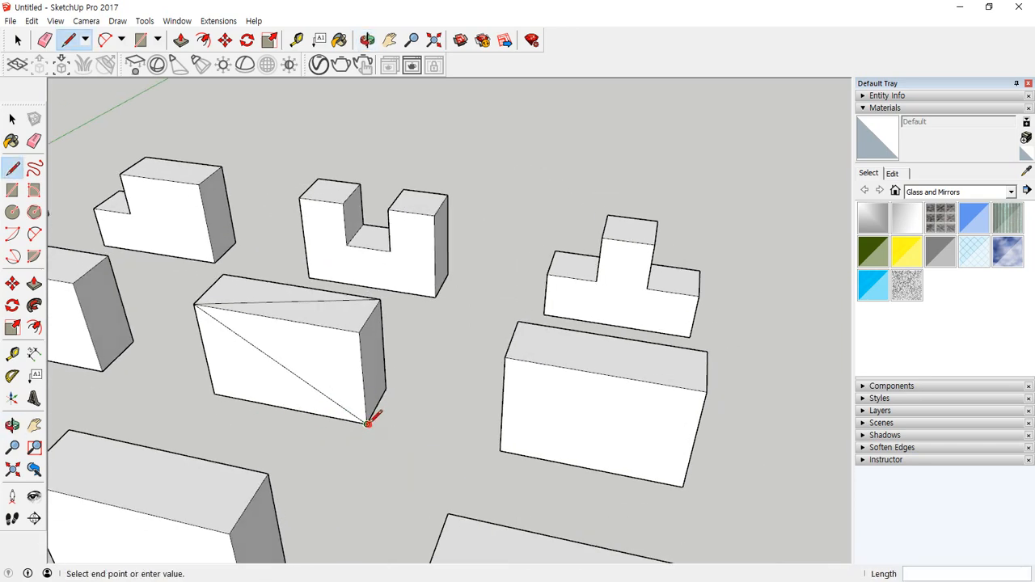
{"action": "left_click", "coordinate": [380, 302]}
{"action": "key", "text": "e"}
{"action": "left_click", "coordinate": [365, 331]}
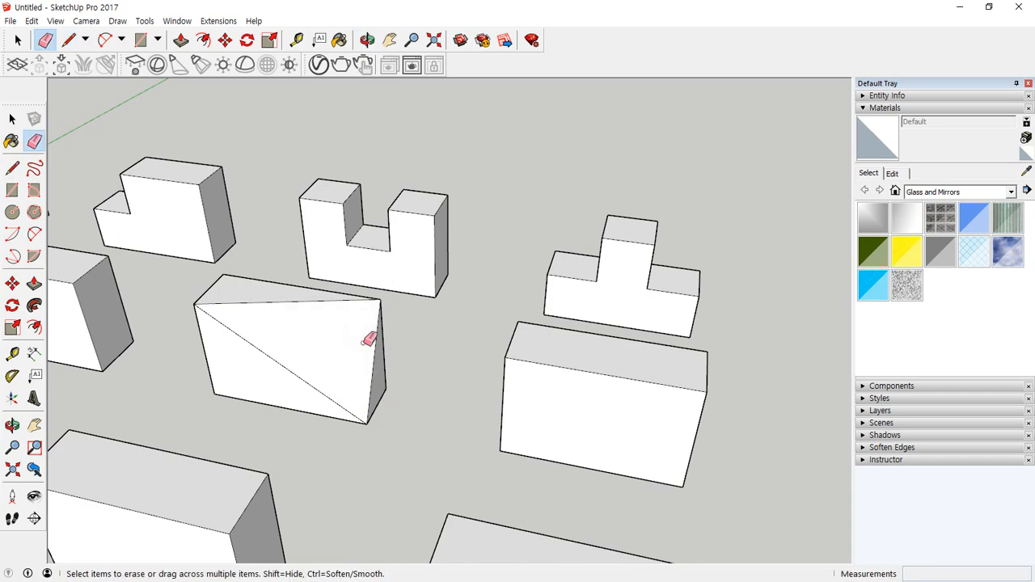
{"action": "left_click_drag", "start_coordinate": [587, 273], "coordinate": [593, 446]}
{"action": "key", "text": "e"}
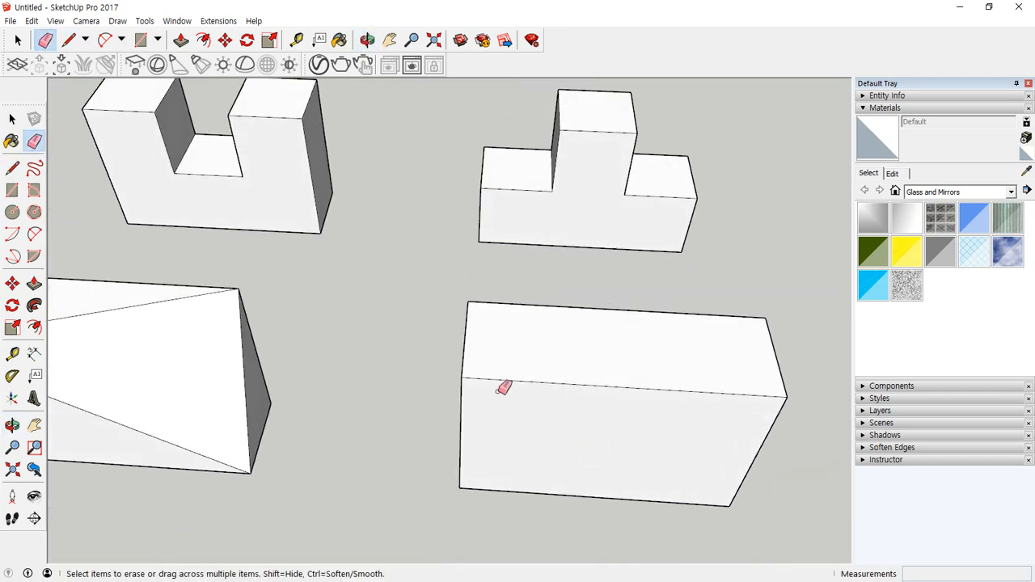
{"action": "scroll", "coordinate": [502, 389], "scroll_direction": "up", "scroll_amount": 3}
{"action": "key", "text": "r"}
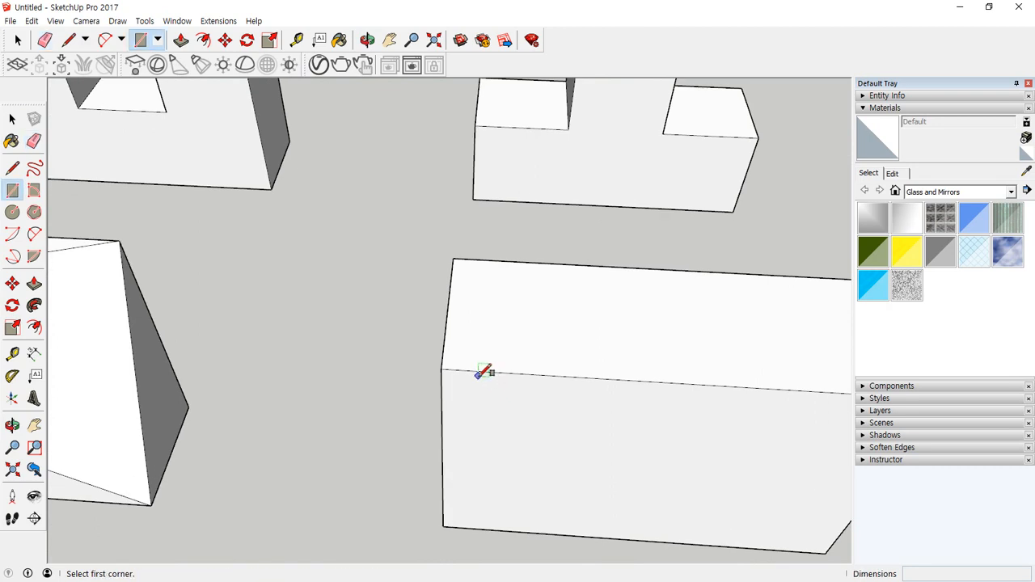
{"action": "left_click", "coordinate": [479, 370]}
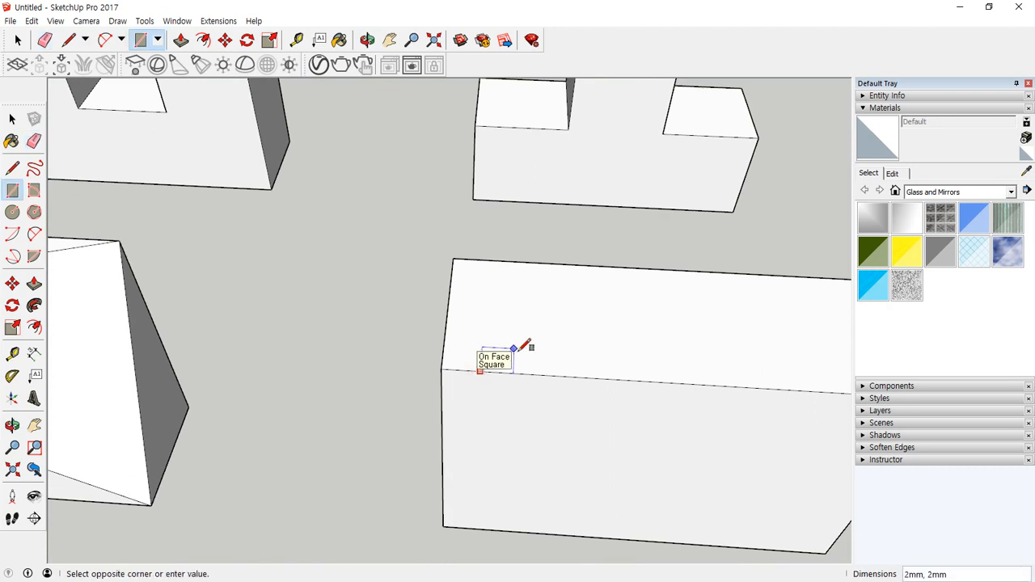
{"action": "key", "text": "Escape"}
Copy the short edge of the next block's top face 10 mm along the block, with two copies, dividing the face into thirds.
{"action": "middle_click_drag", "start_coordinate": [561, 410], "coordinate": [433, 361]}
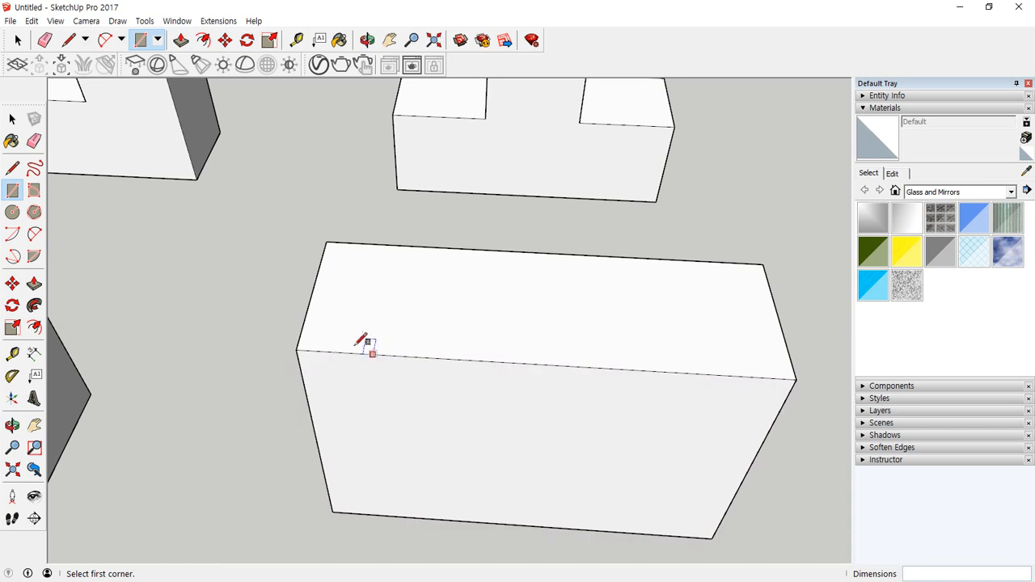
{"action": "key", "text": "m"}
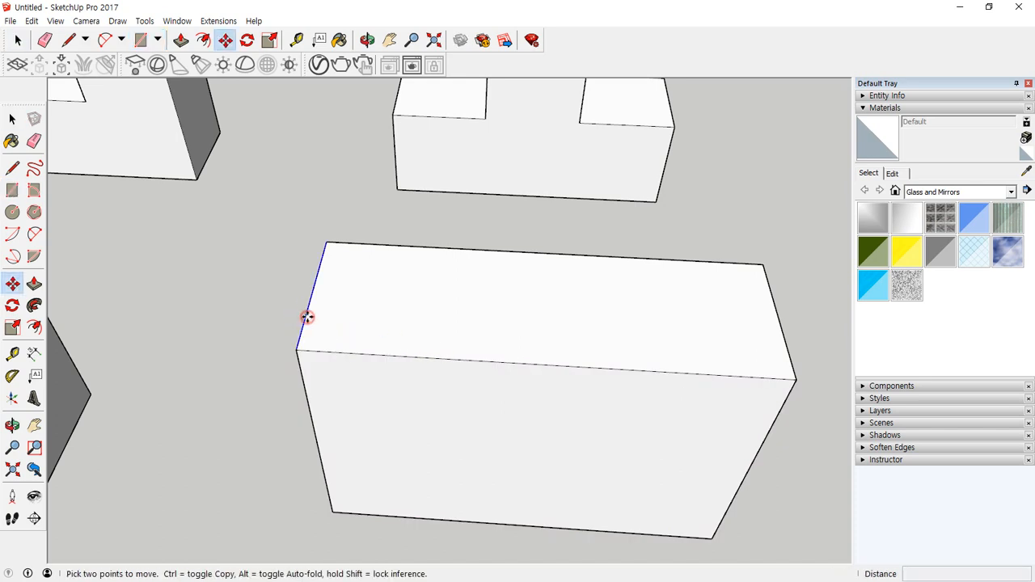
{"action": "left_click", "coordinate": [305, 316]}
{"action": "key", "text": "ctrl"}
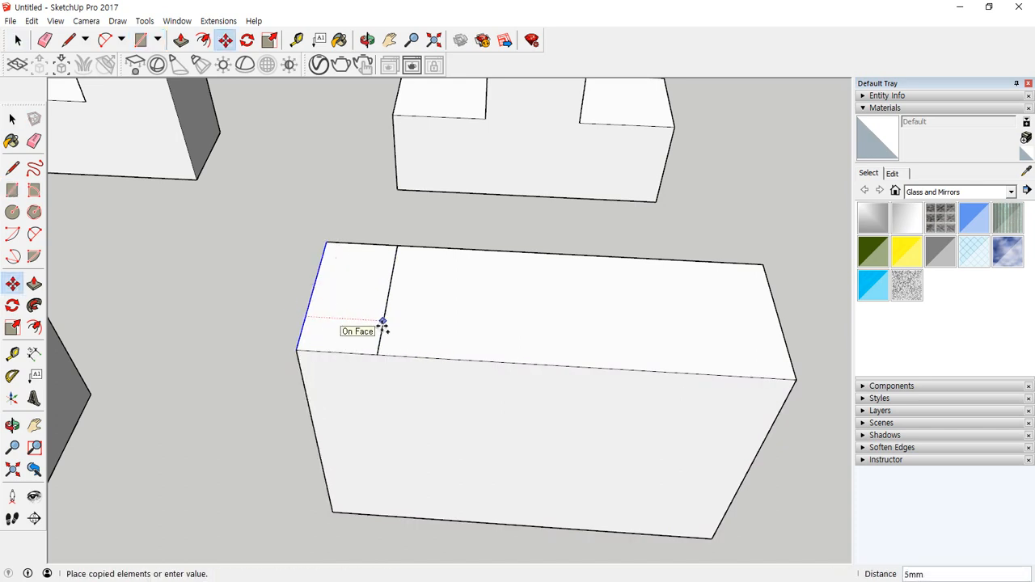
{"action": "type", "text": "10"}
{"action": "key", "text": "Return"}
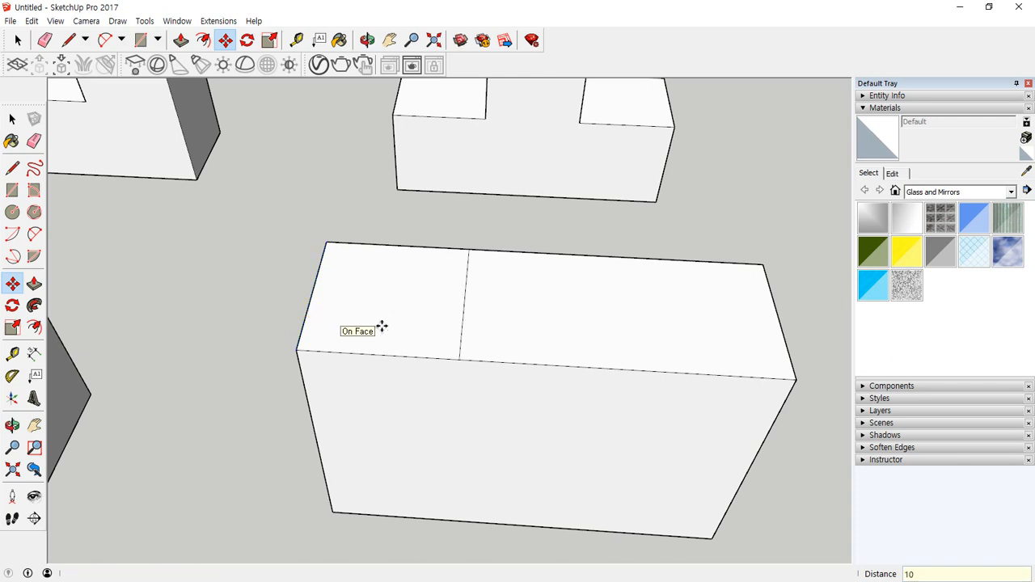
{"action": "type", "text": "*2"}
{"action": "key", "text": "Return"}
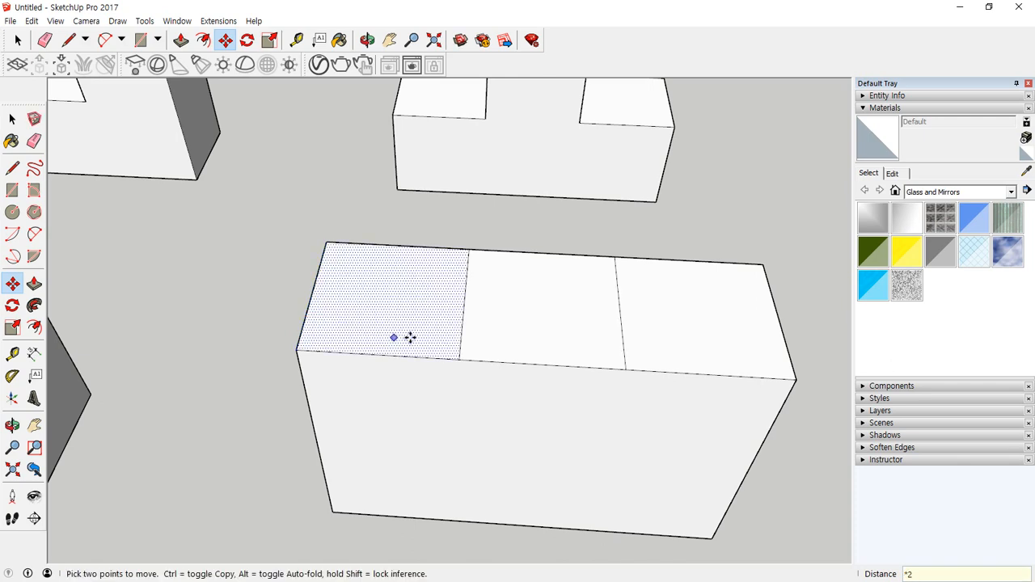
Copy the middle segment of the top face's front edge 5 mm back to the midpoint of the dividing lines.
{"action": "key", "text": "space"}
{"action": "left_click", "coordinate": [526, 363]}
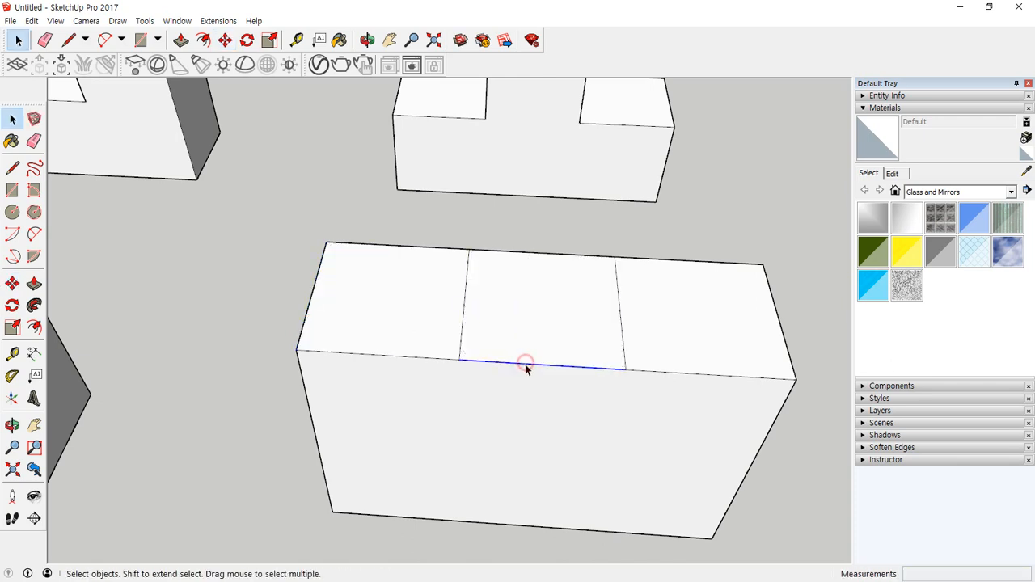
{"action": "key", "text": "m"}
{"action": "key", "text": "ctrl"}
{"action": "left_click", "coordinate": [624, 368]}
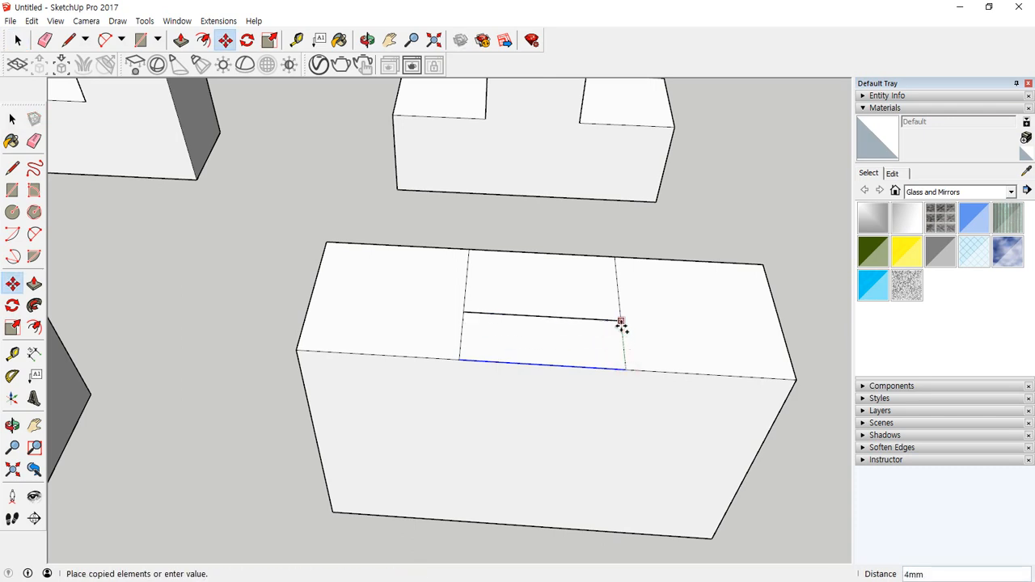
{"action": "left_click", "coordinate": [618, 309]}
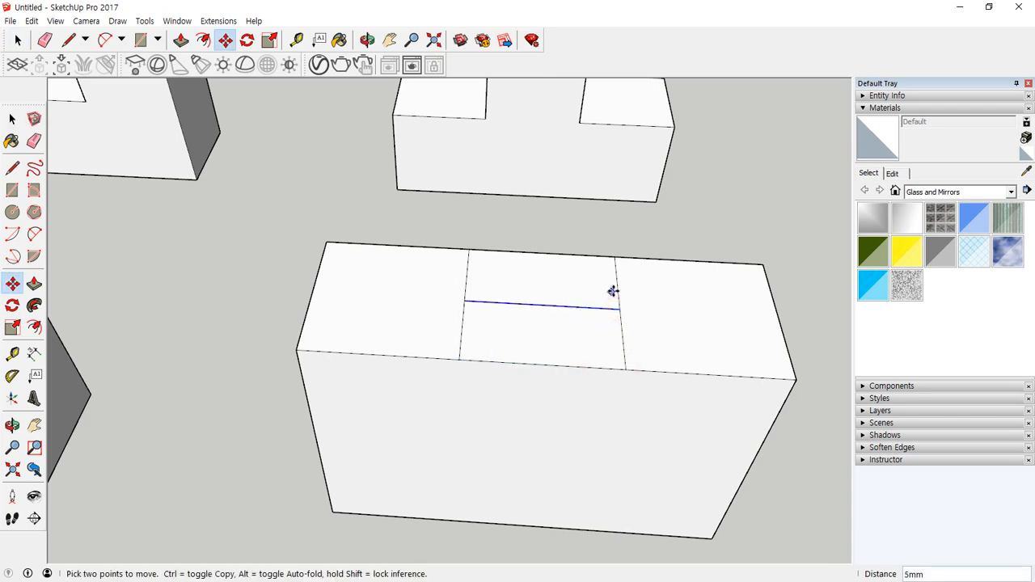
Erase the dividing lines behind the middle rectangle and push that rectangle down 10 mm to cut a pocket.
{"action": "key", "text": "e"}
{"action": "left_click_drag", "start_coordinate": [586, 281], "coordinate": [456, 287]}
{"action": "key", "text": "p"}
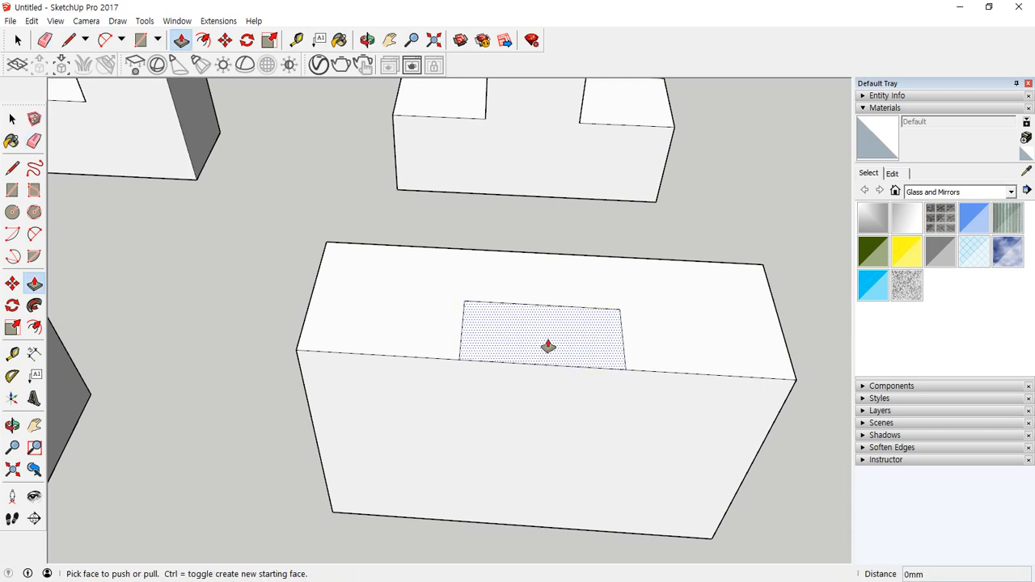
{"action": "left_click", "coordinate": [548, 338]}
{"action": "left_click", "coordinate": [550, 419]}
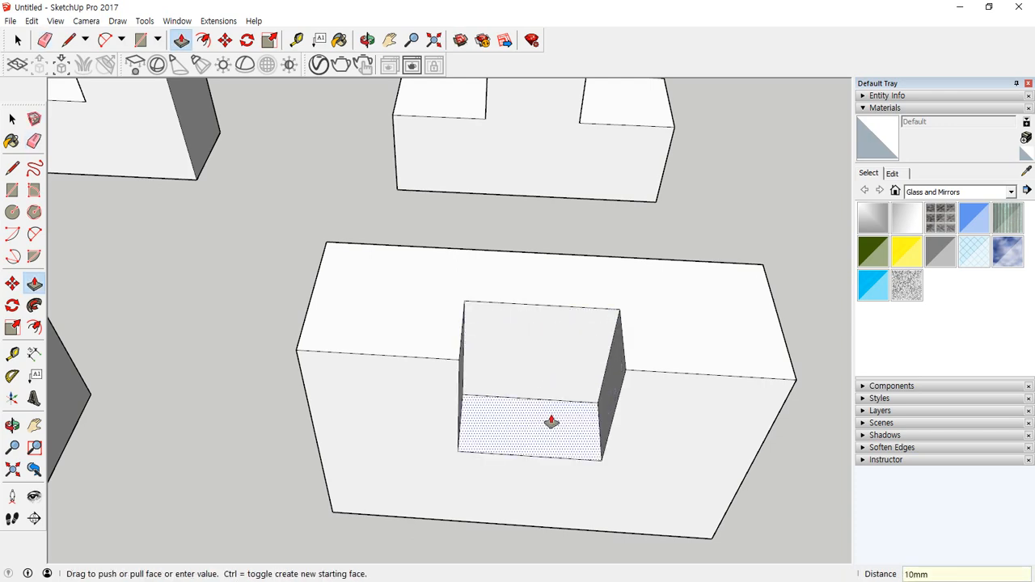
Copy the vertical front edge of the block at the origin 10 mm along the front face, with two copies, forming three strips.
{"action": "scroll", "coordinate": [550, 420], "scroll_direction": "down", "scroll_amount": 5}
{"action": "scroll", "coordinate": [551, 419], "scroll_direction": "down", "scroll_amount": 3}
{"action": "middle_click_drag", "start_coordinate": [315, 464], "coordinate": [550, 270], "text": "shift"}
{"action": "middle_click_drag", "start_coordinate": [250, 279], "coordinate": [423, 187]}
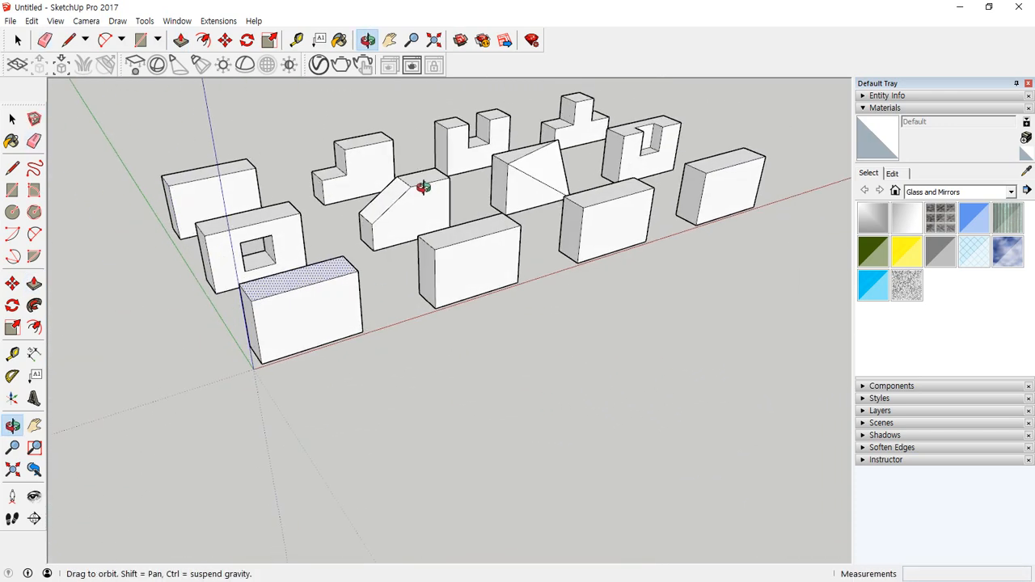
{"action": "scroll", "coordinate": [241, 318], "scroll_direction": "up", "scroll_amount": 4}
{"action": "scroll", "coordinate": [351, 321], "scroll_direction": "up", "scroll_amount": 4}
{"action": "middle_click_drag", "start_coordinate": [333, 323], "coordinate": [483, 242]}
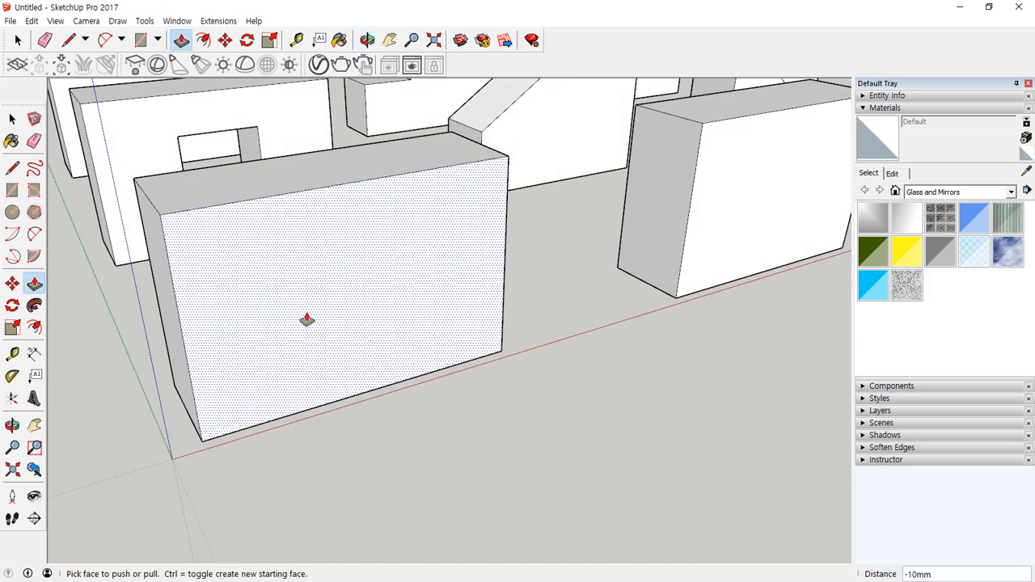
{"action": "key", "text": "space"}
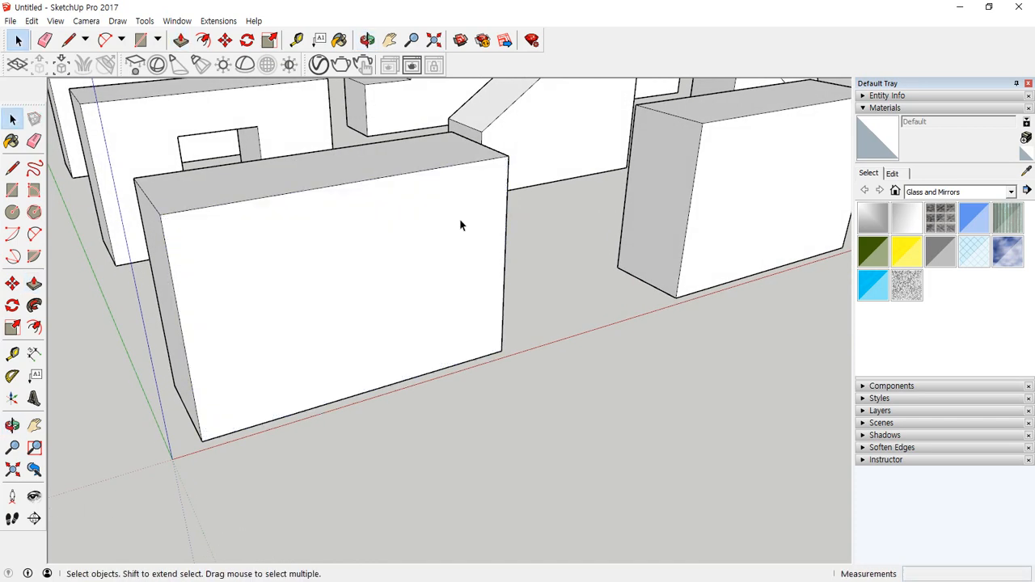
{"action": "left_click", "coordinate": [185, 357]}
{"action": "key", "text": "m"}
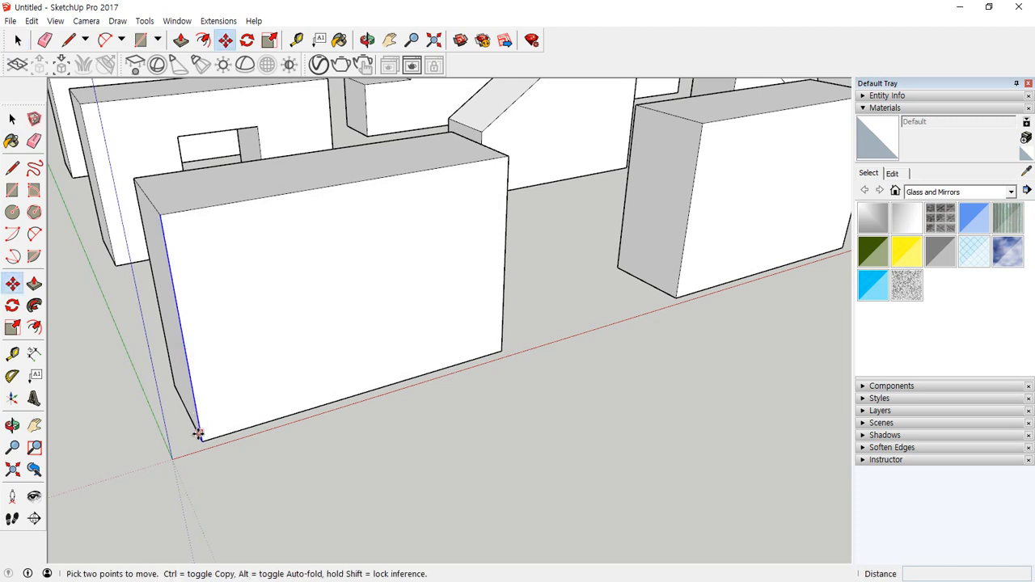
{"action": "left_click", "coordinate": [200, 441]}
{"action": "key", "text": "ctrl"}
{"action": "type", "text": "10"}
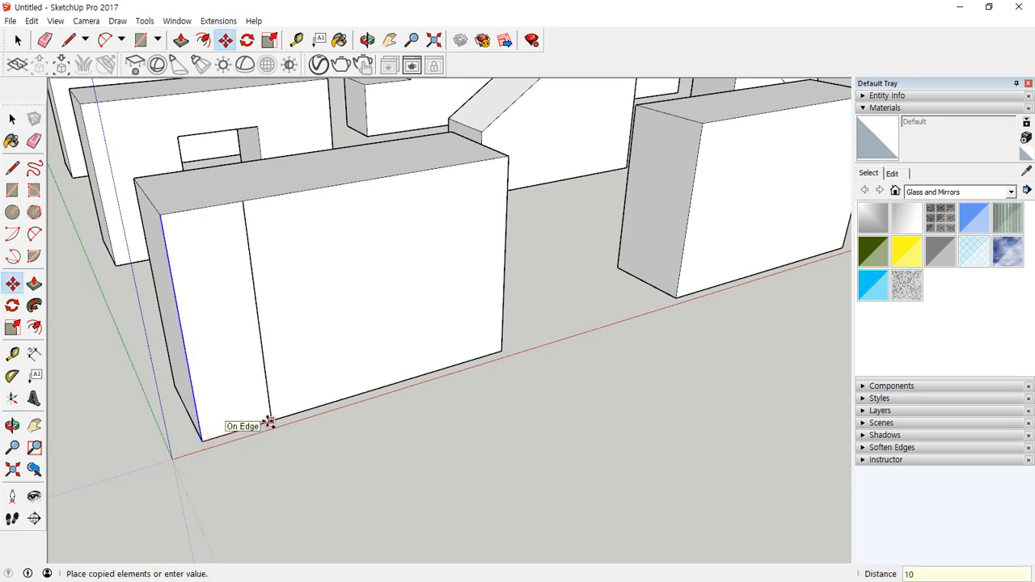
{"action": "key", "text": "Return"}
{"action": "type", "text": "*2"}
{"action": "key", "text": "Return"}
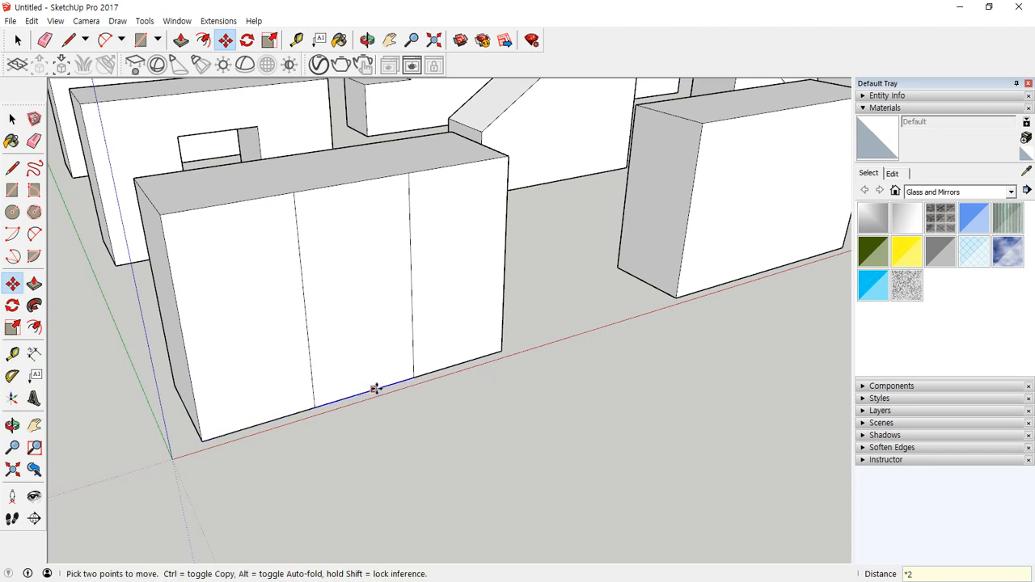
Try to copy the middle segment of the front face's bottom edge 5 mm upward.
{"action": "key", "text": "space"}
{"action": "left_click", "coordinate": [383, 393]}
{"action": "key", "text": "m"}
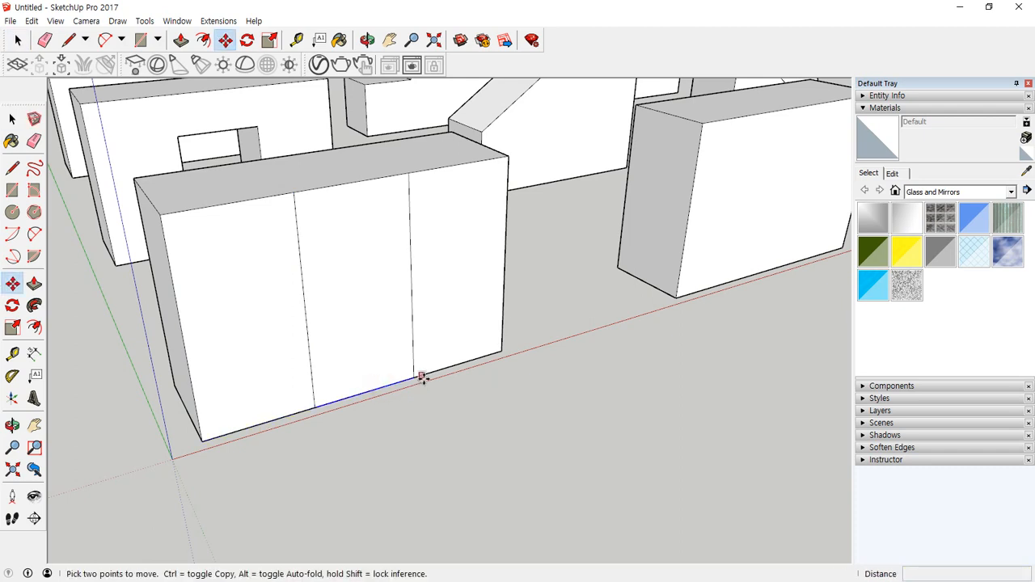
{"action": "left_click", "coordinate": [412, 376]}
{"action": "key", "text": "ctrl"}
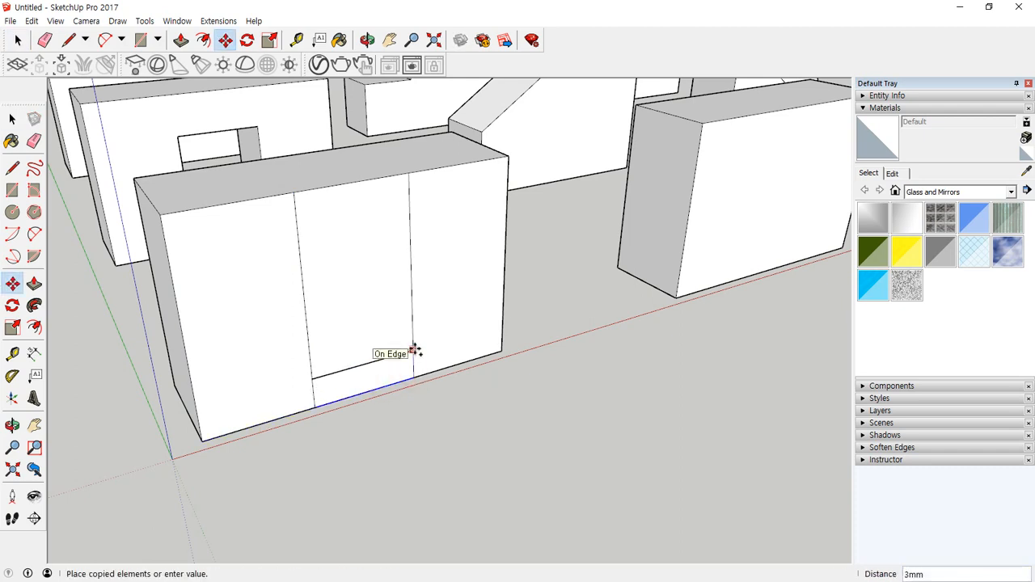
{"action": "type", "text": "5"}
{"action": "key", "text": "Return"}
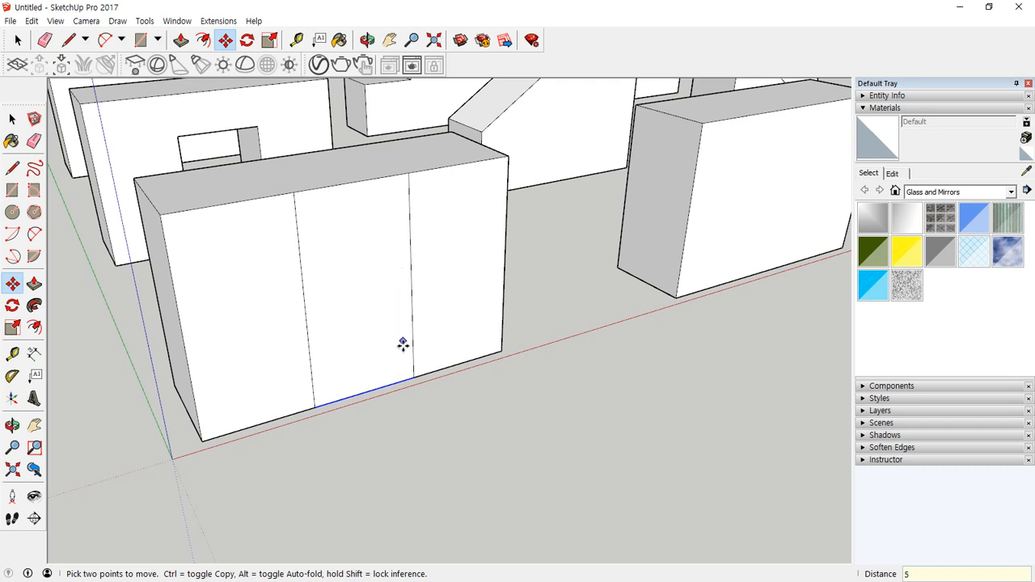
{"action": "left_click", "coordinate": [383, 388]}
{"action": "left_click", "coordinate": [383, 389]}
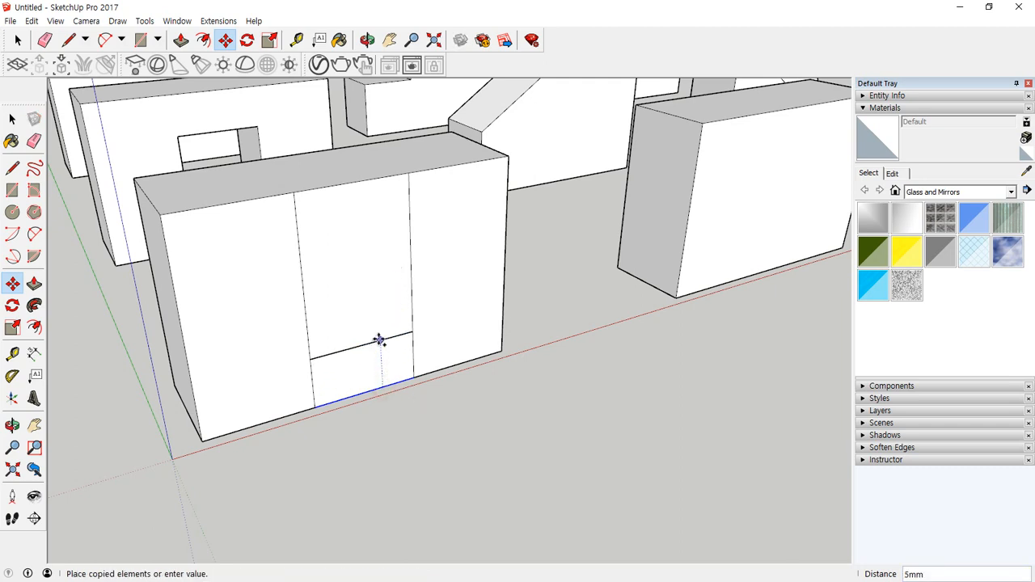
{"action": "type", "text": "5"}
{"action": "key", "text": "Return"}
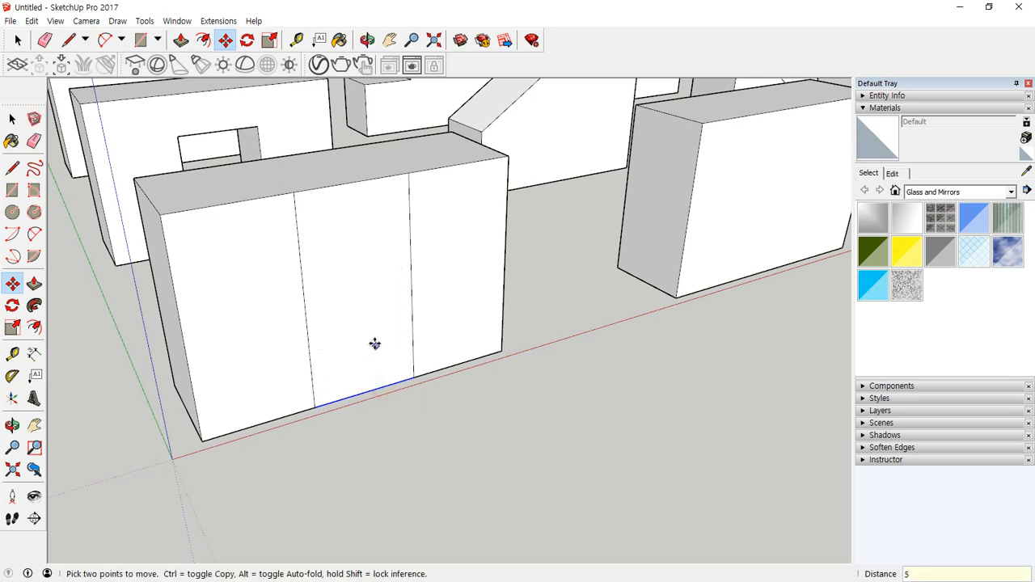
Draw a horizontal line across the middle strip of the front face, joining the midpoints of the two dividing lines.
{"action": "key", "text": "l"}
{"action": "left_click", "coordinate": [305, 306]}
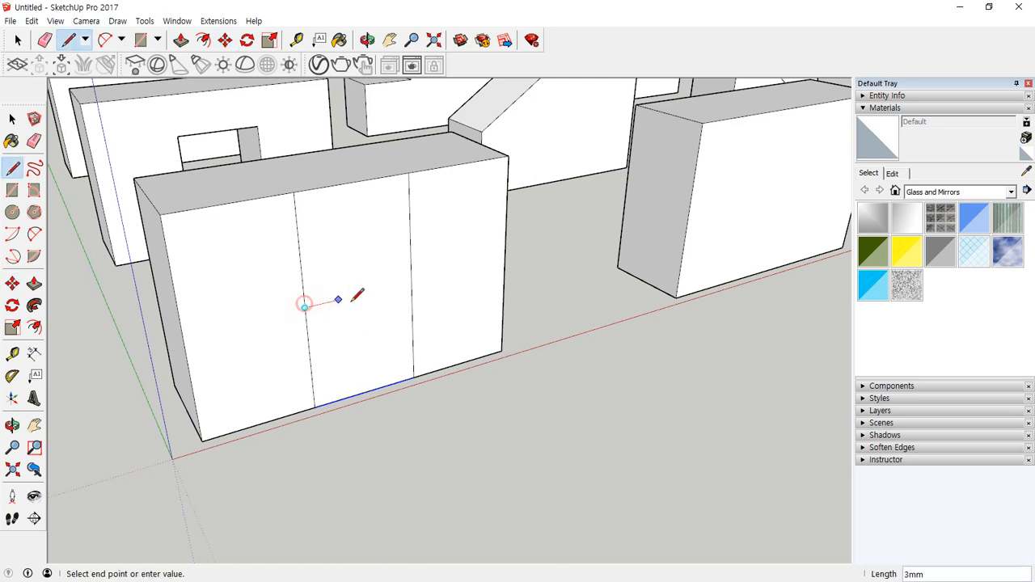
{"action": "left_click", "coordinate": [412, 284]}
{"action": "key", "text": "space"}
{"action": "key", "text": "m"}
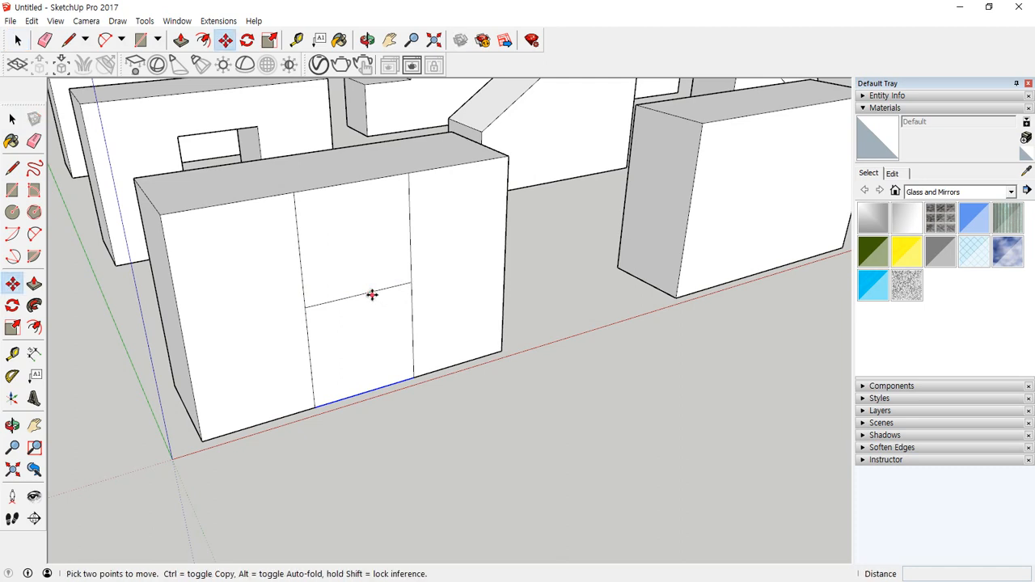
Copy the middle strip's horizontal line 5 mm upward, and copy that upper line 10 mm downward.
{"action": "key", "text": "space"}
{"action": "left_click", "coordinate": [376, 289]}
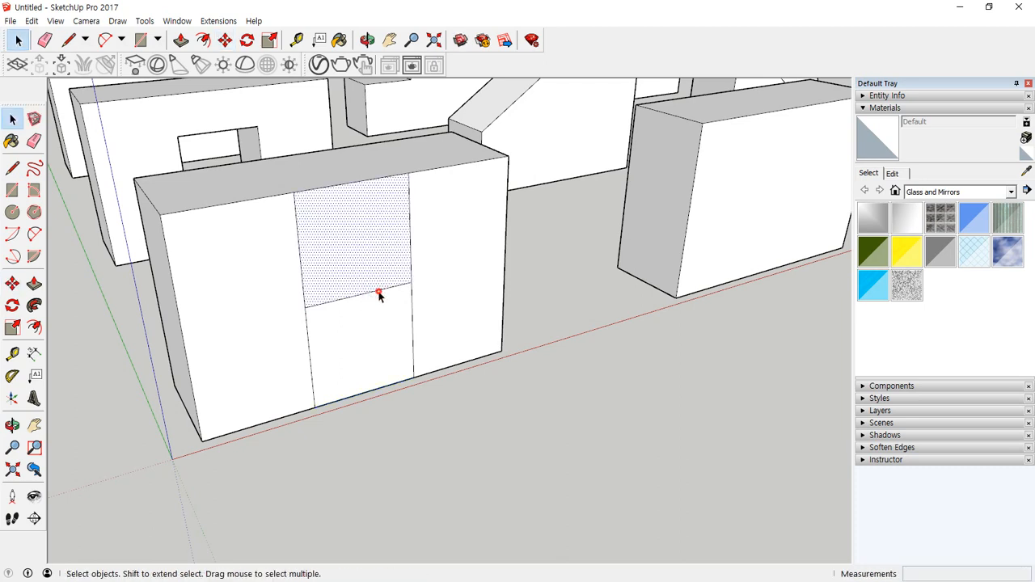
{"action": "left_click", "coordinate": [390, 289]}
{"action": "key", "text": "m"}
{"action": "left_click", "coordinate": [410, 283]}
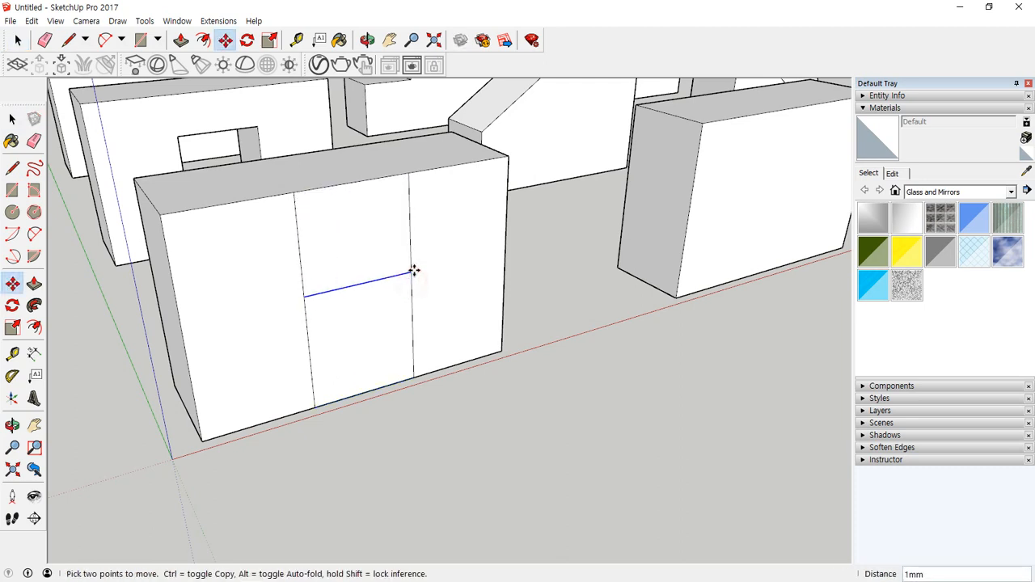
{"action": "key", "text": "ctrl"}
{"action": "left_click", "coordinate": [410, 232]}
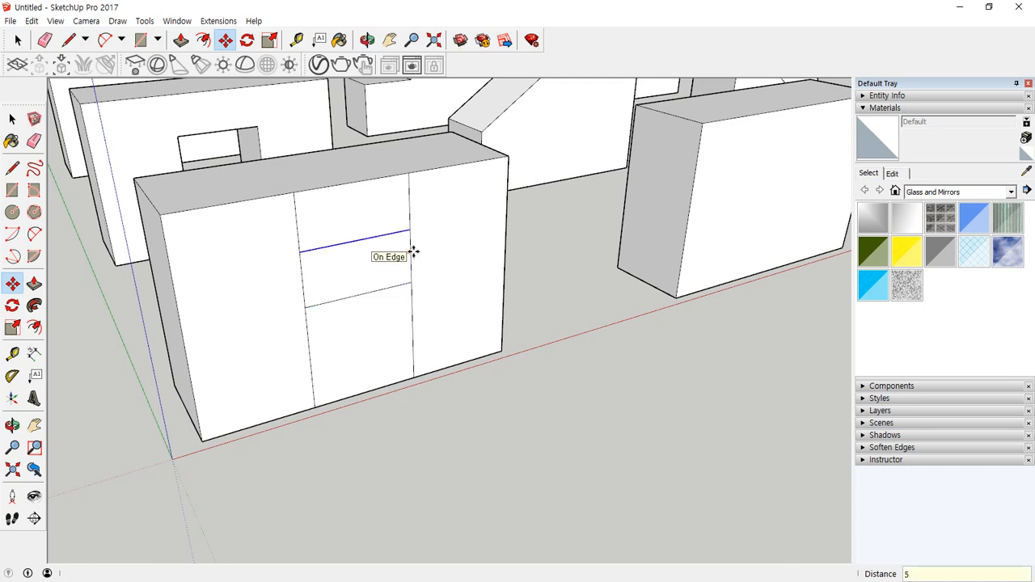
{"action": "left_click", "coordinate": [410, 230]}
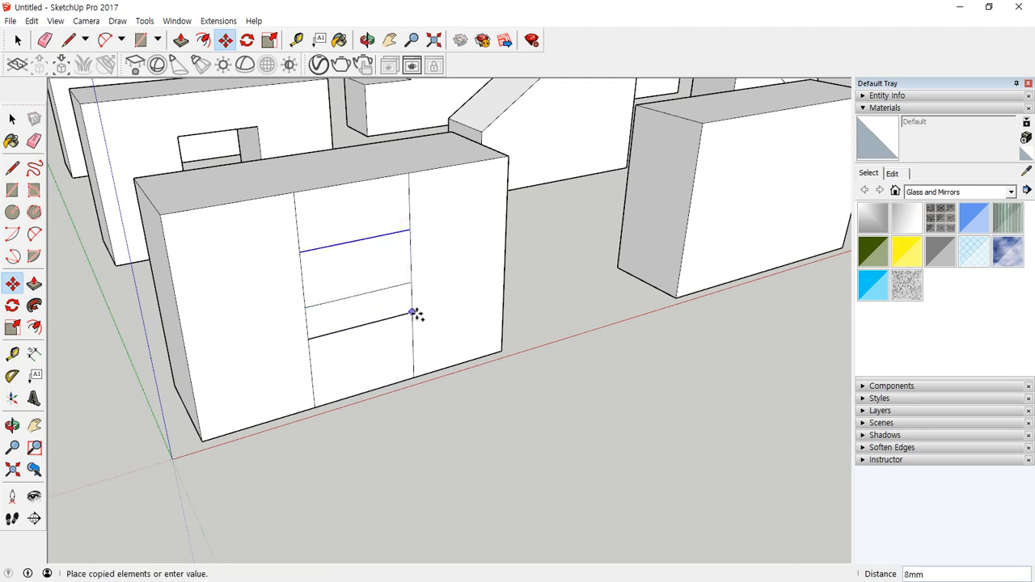
{"action": "type", "text": "10"}
{"action": "key", "text": "Return"}
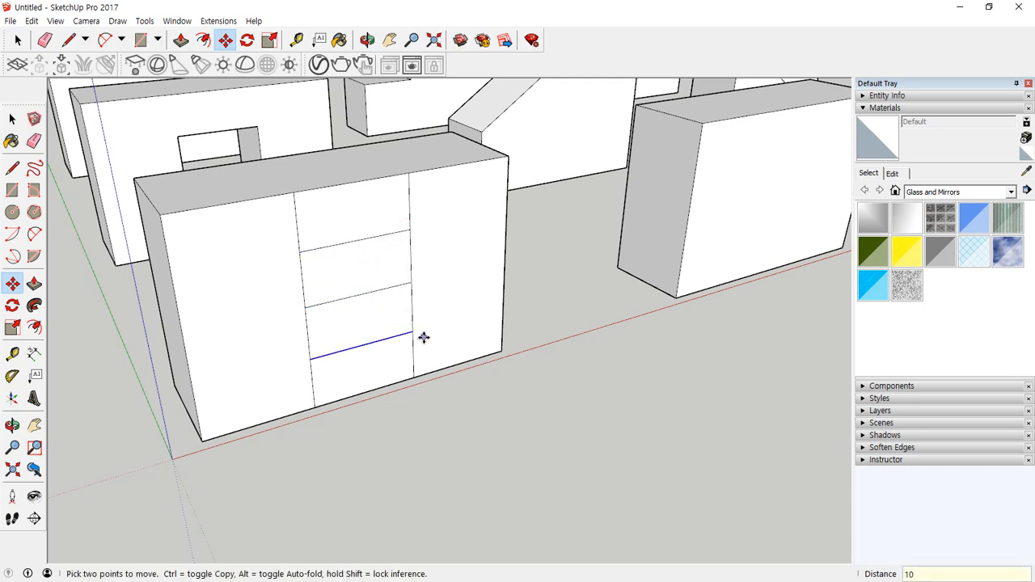
Erase the dividing-line segments above and below the central square and the line crossing its middle.
{"action": "key", "text": "e"}
{"action": "left_click_drag", "start_coordinate": [420, 369], "coordinate": [400, 372]}
{"action": "left_click_drag", "start_coordinate": [334, 374], "coordinate": [287, 384]}
{"action": "left_click_drag", "start_coordinate": [287, 245], "coordinate": [304, 230]}
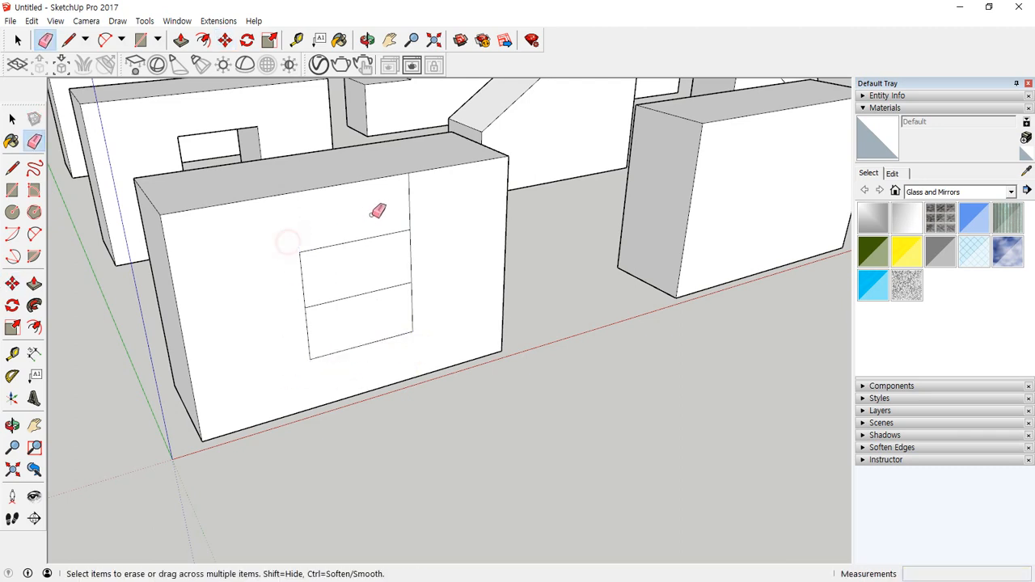
{"action": "left_click_drag", "start_coordinate": [372, 216], "coordinate": [429, 209]}
{"action": "mouse_move", "coordinate": [355, 281]}
{"action": "left_mouse_down"}
{"action": "mouse_move", "coordinate": [360, 300]}
{"action": "mouse_move", "coordinate": [380, 307]}
{"action": "left_mouse_up"}
Pull the central square on the front face outward 5 mm.
{"action": "type", "text": "p"}
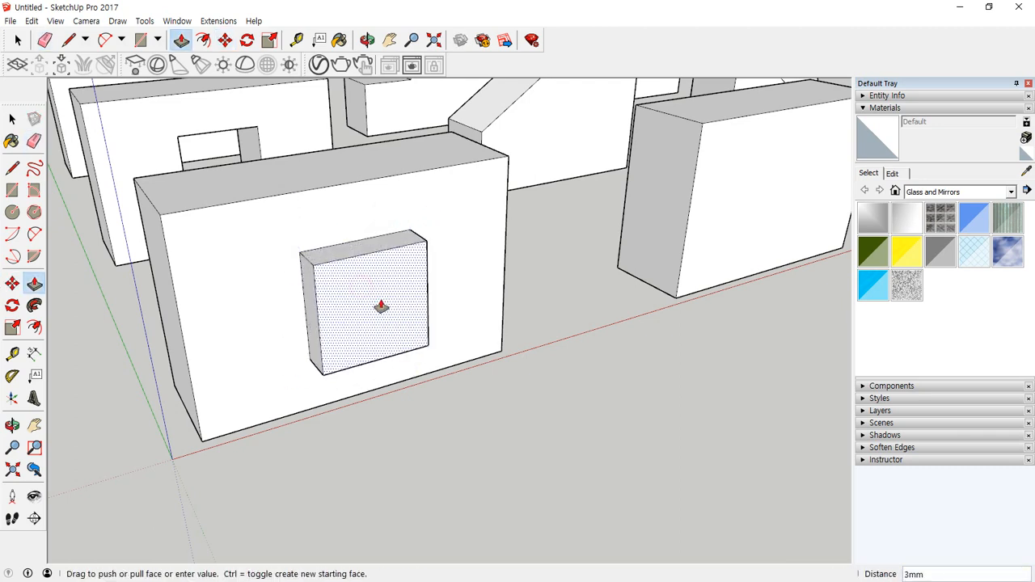
{"action": "type", "text": "5"}
{"action": "key", "text": "Return"}
Divide the front face of the second front-row block into four quarters with horizontal and vertical midpoint lines.
{"action": "middle_click_drag", "start_coordinate": [485, 298], "coordinate": [123, 376]}
{"action": "key", "text": "l"}
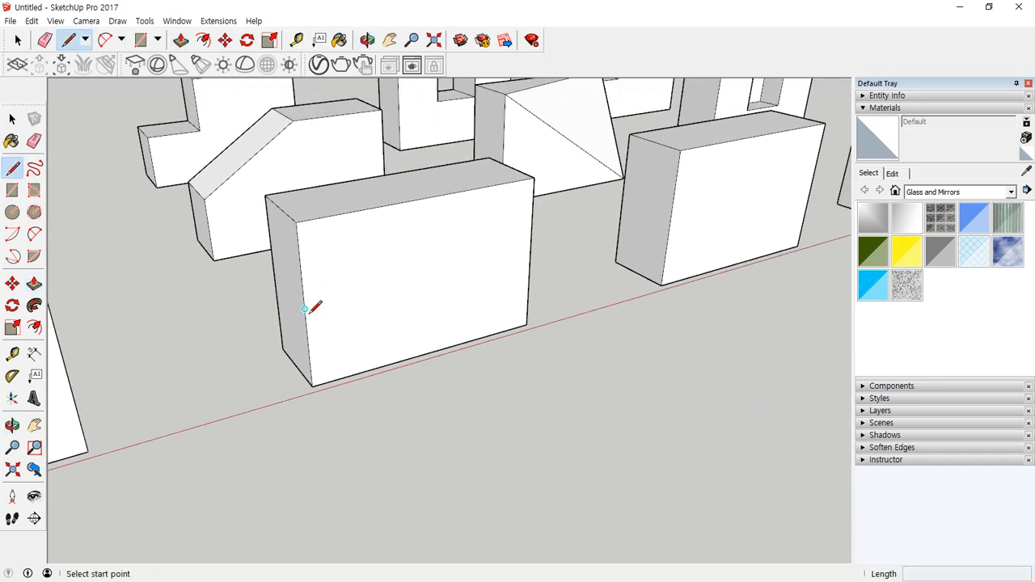
{"action": "left_click", "coordinate": [305, 308]}
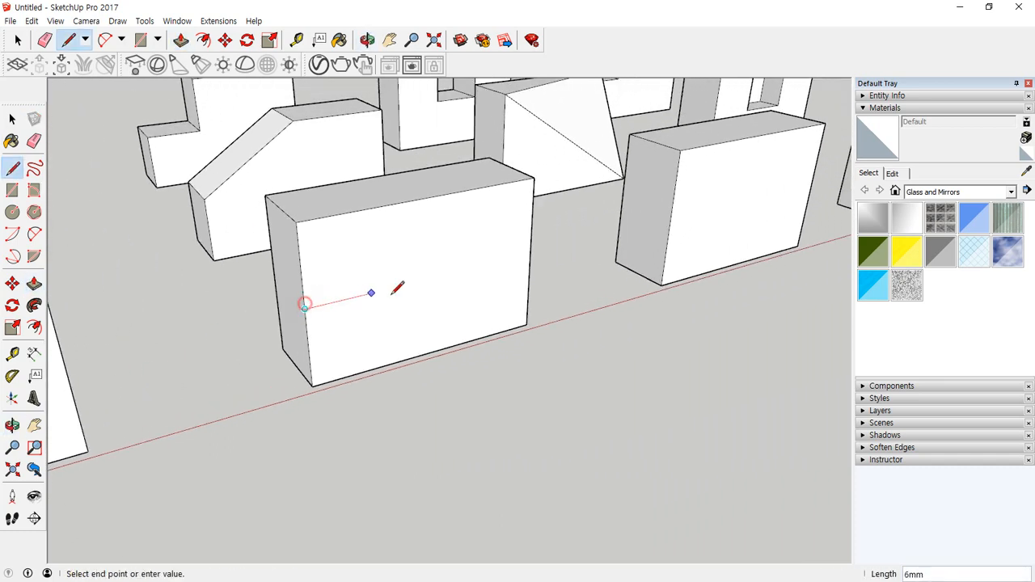
{"action": "left_click", "coordinate": [530, 258]}
{"action": "left_click", "coordinate": [425, 199]}
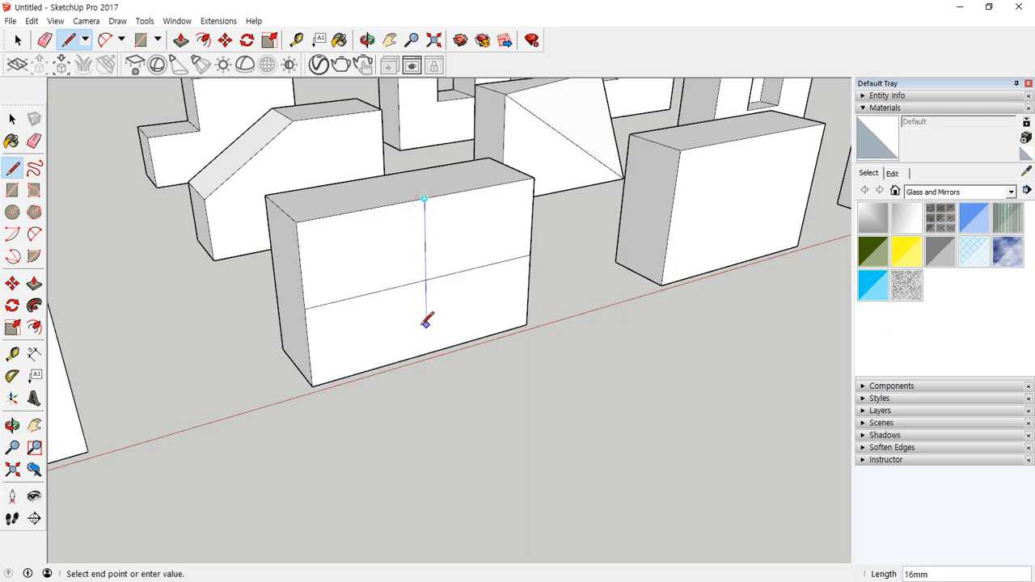
{"action": "left_click", "coordinate": [427, 353]}
Push the upper-right and lower-left quarters of the divided front face back 5 mm.
{"action": "key", "text": "p"}
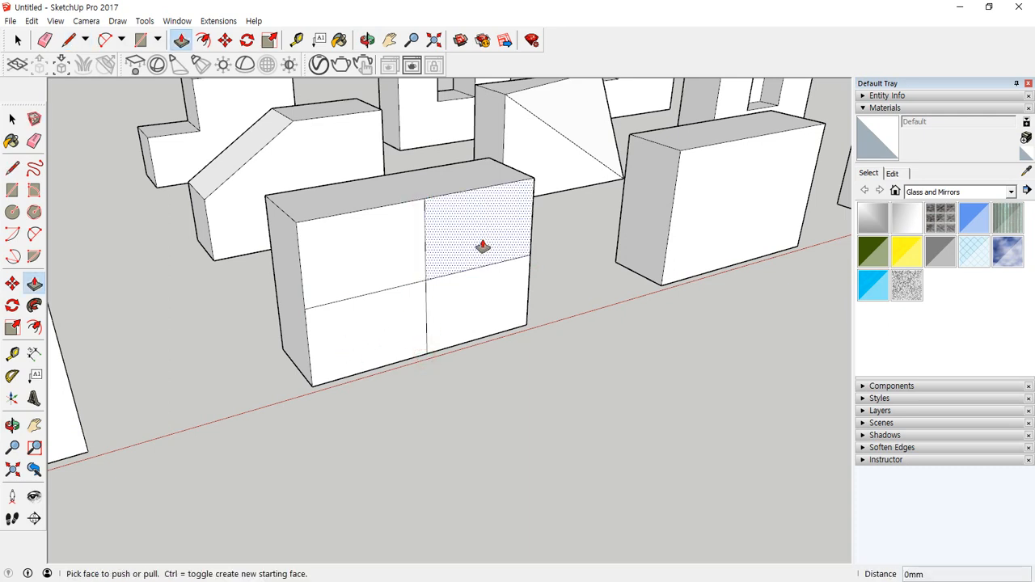
{"action": "left_click", "coordinate": [482, 239]}
{"action": "left_click", "coordinate": [461, 224]}
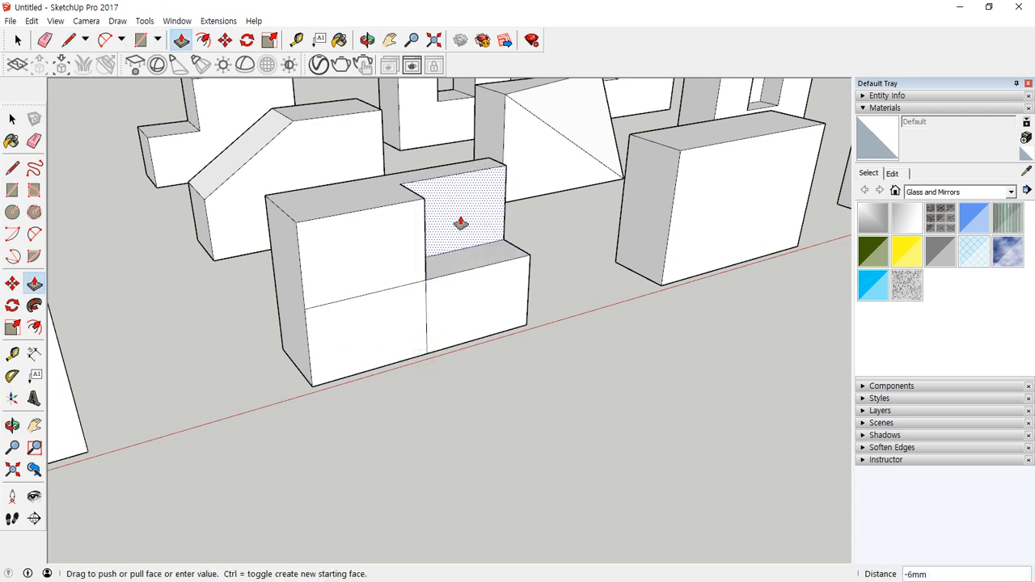
{"action": "left_click", "coordinate": [373, 348]}
{"action": "left_click", "coordinate": [358, 337]}
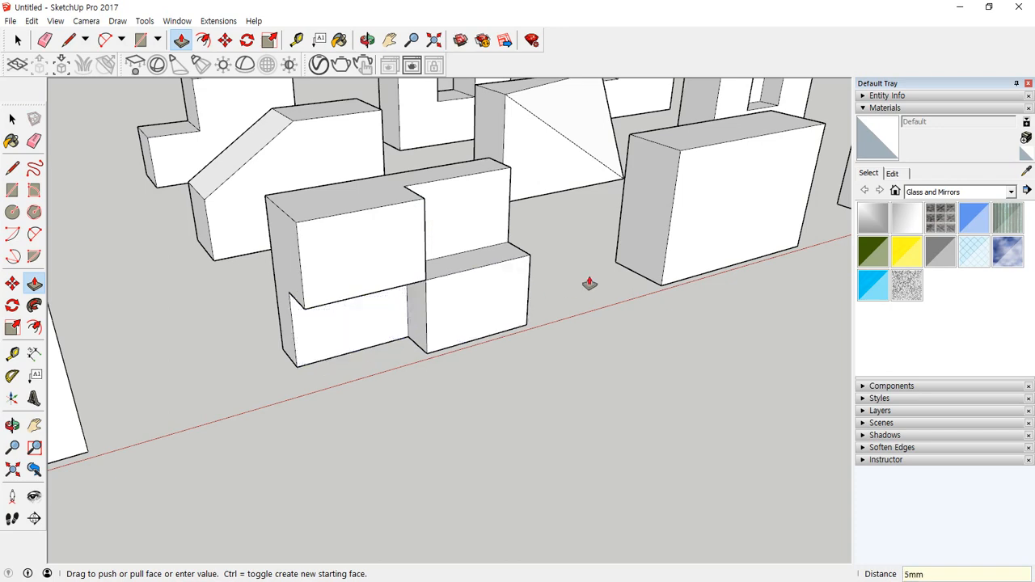
Divide the front face of the third front-row block into four quarters with lines between opposite edge midpoints.
{"action": "middle_click_drag", "start_coordinate": [589, 284], "coordinate": [85, 435], "text": "shift"}
{"action": "key", "text": "l"}
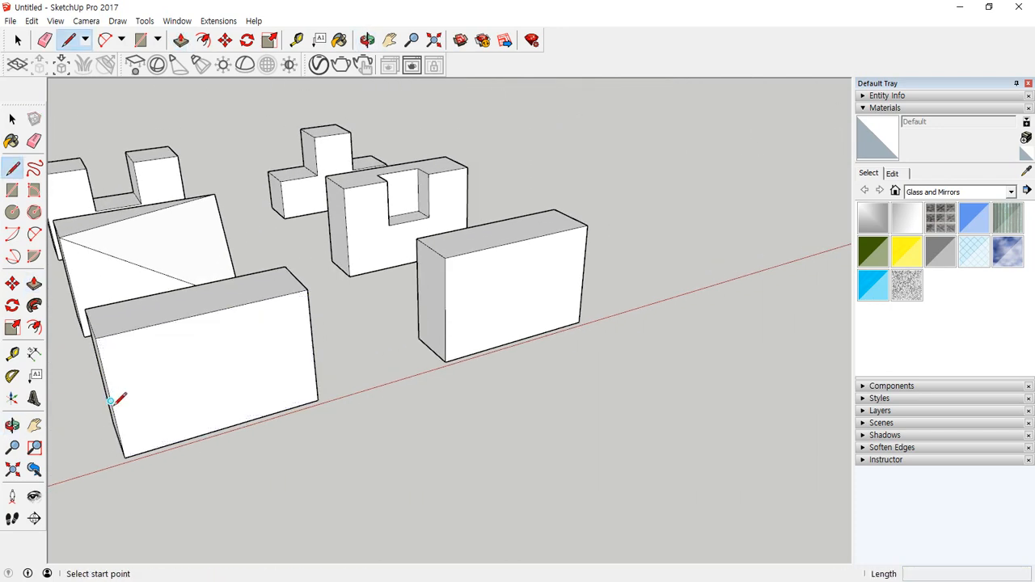
{"action": "middle_click_drag", "start_coordinate": [115, 397], "coordinate": [155, 413]}
{"action": "left_click", "coordinate": [155, 412]}
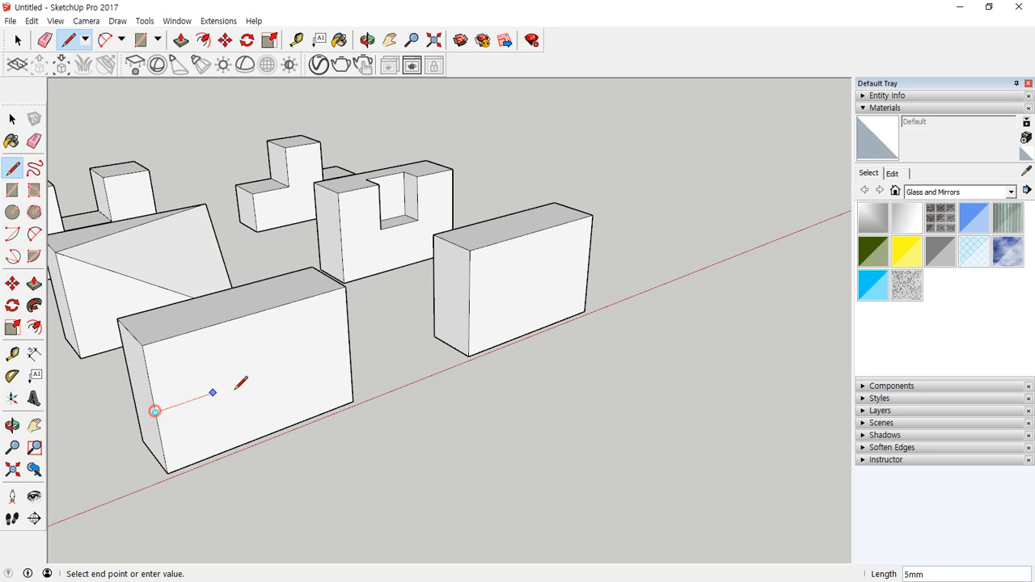
{"action": "left_click", "coordinate": [349, 348]}
{"action": "left_click", "coordinate": [255, 315]}
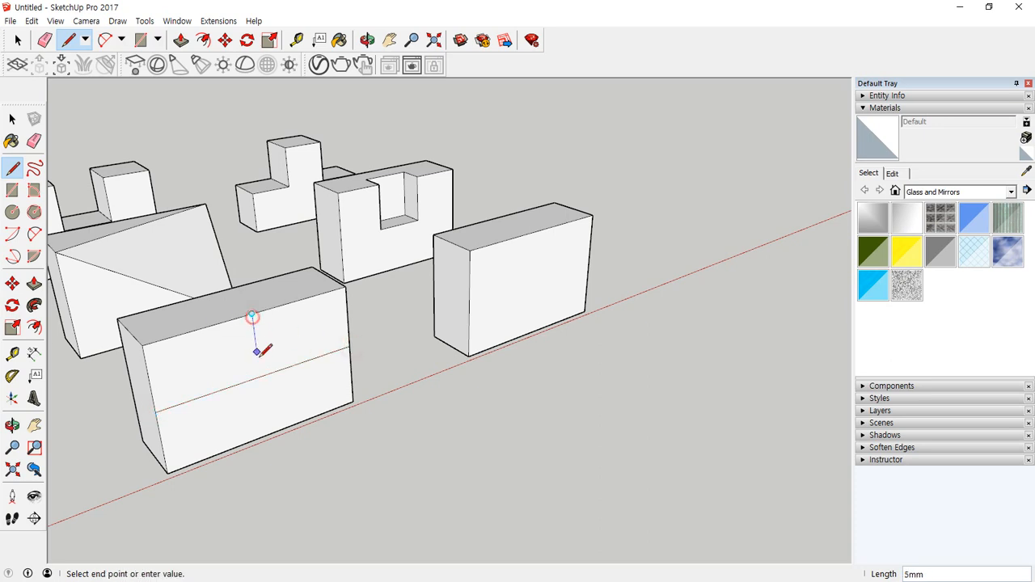
{"action": "left_click", "coordinate": [263, 439]}
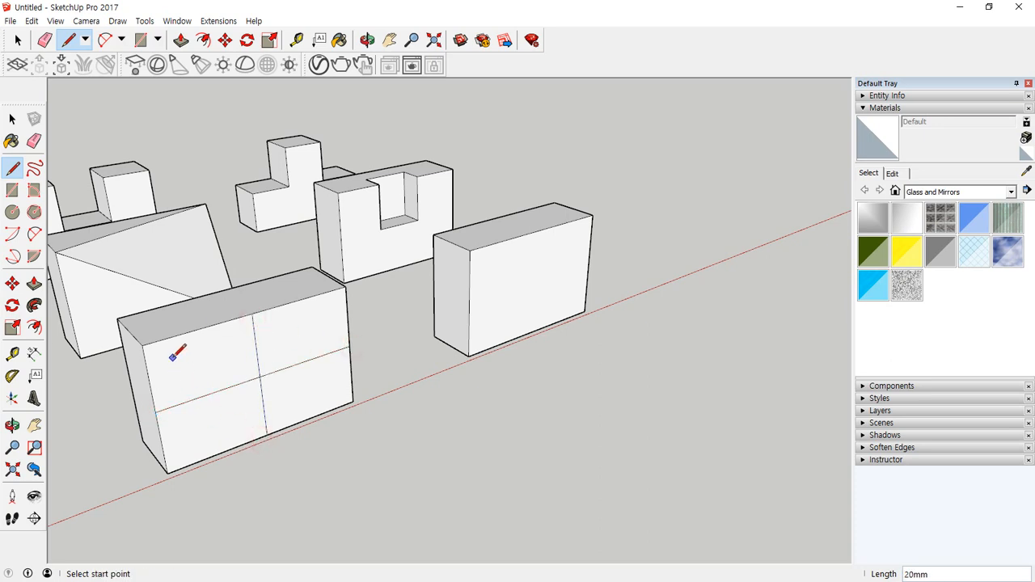
Push the upper-left quarter through the full block depth, and push the upper-right and lower-left quarters back 5 mm.
{"action": "key", "text": "p"}
{"action": "left_click_drag", "start_coordinate": [186, 358], "coordinate": [148, 326]}
{"action": "left_click_drag", "start_coordinate": [284, 340], "coordinate": [281, 340]}
{"action": "left_click", "coordinate": [271, 332]}
{"action": "left_click", "coordinate": [243, 413]}
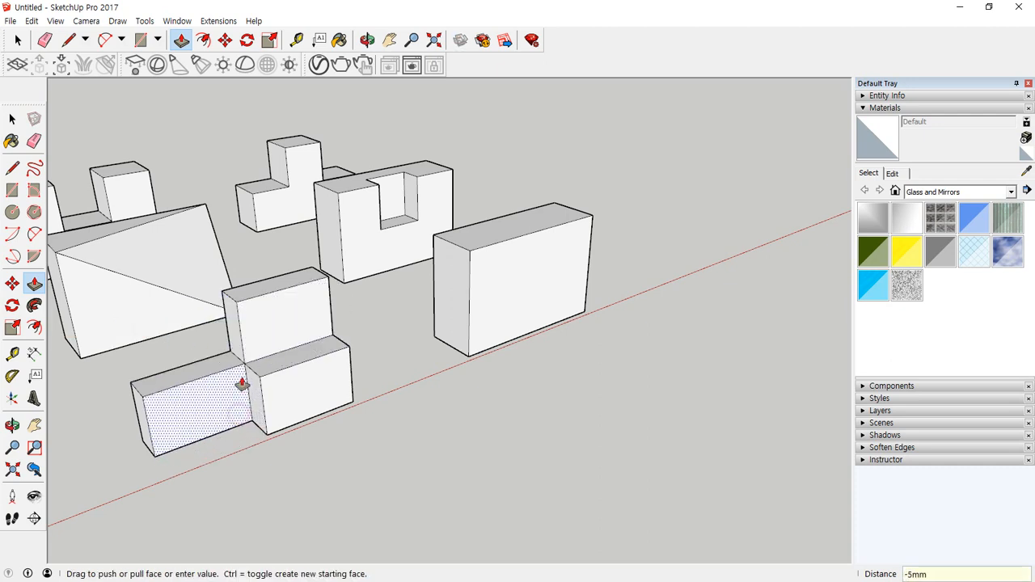
{"action": "left_click", "coordinate": [259, 330]}
Draw a diagonal on the last block's end face from the upper back corner to the lower front corner.
{"action": "middle_click_drag", "start_coordinate": [518, 254], "coordinate": [220, 300]}
{"action": "scroll", "coordinate": [343, 278], "scroll_direction": "up", "scroll_amount": 4}
{"action": "key", "text": "l"}
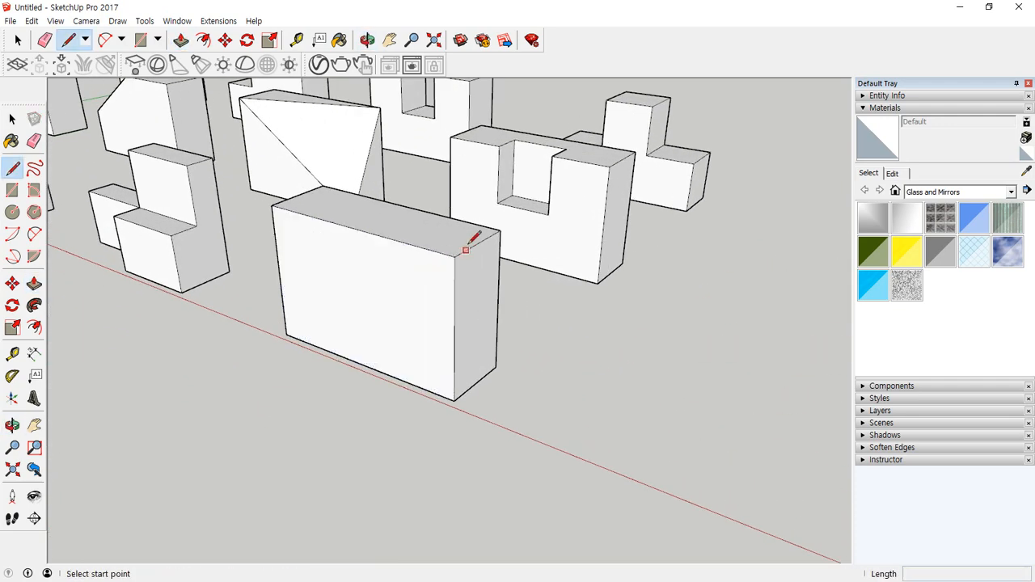
{"action": "left_click", "coordinate": [499, 232]}
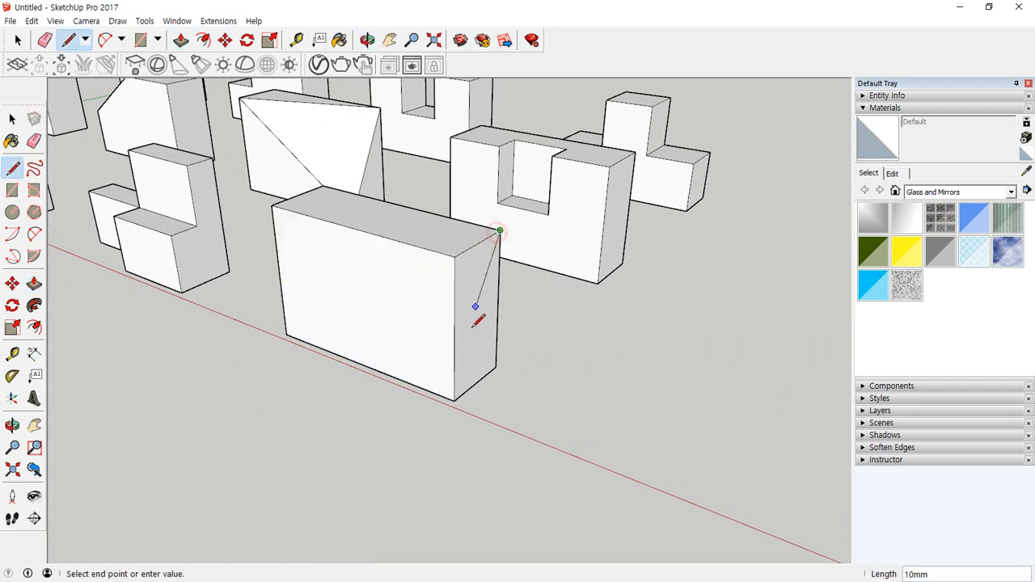
{"action": "left_click", "coordinate": [454, 397]}
Push the front triangle of the end face 15 mm into the block to form a sloped half.
{"action": "key", "text": "p"}
{"action": "left_click", "coordinate": [455, 296]}
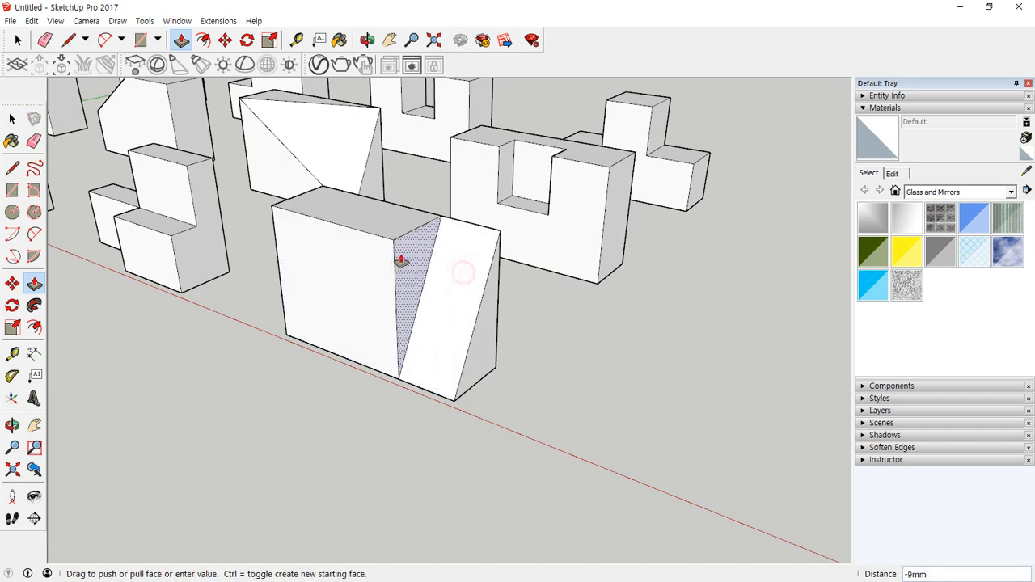
{"action": "type", "text": "1"}
{"action": "key", "text": "Return"}
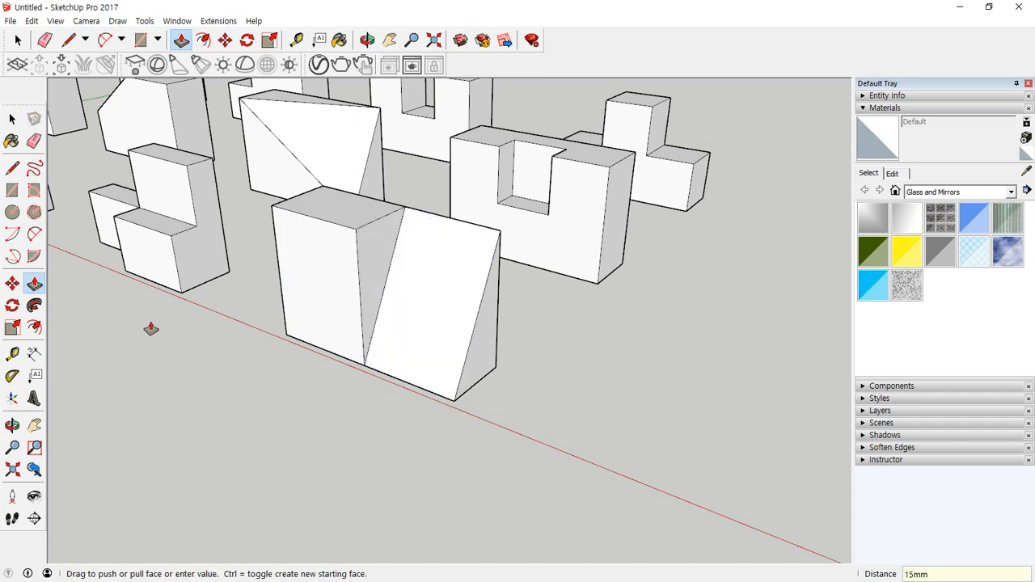
{"action": "scroll", "coordinate": [150, 329], "scroll_direction": "down", "scroll_amount": 5}
{"action": "middle_click_drag", "start_coordinate": [247, 340], "coordinate": [428, 393]}
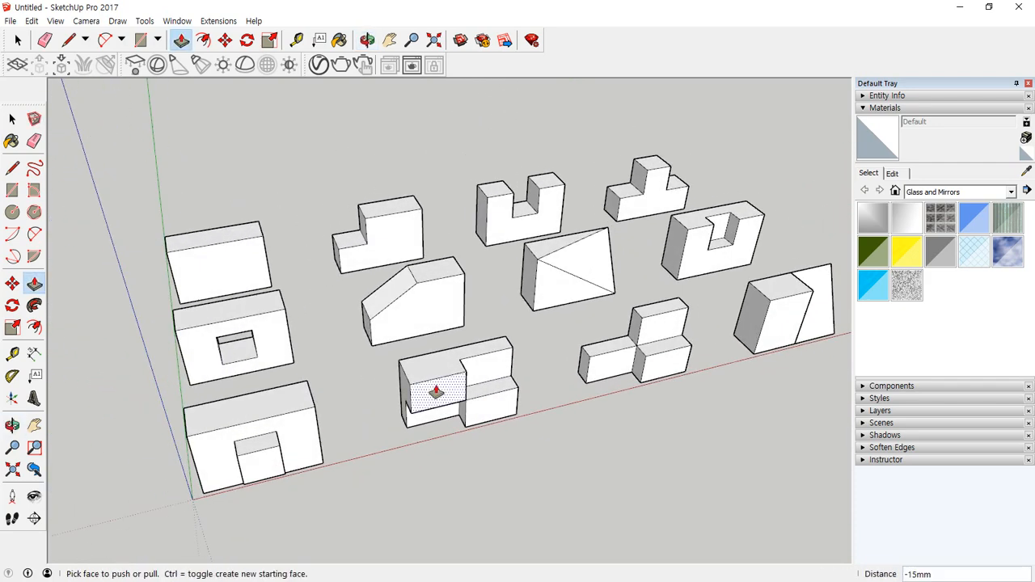
{"action": "scroll", "coordinate": [430, 394], "scroll_direction": "up", "scroll_amount": 2}
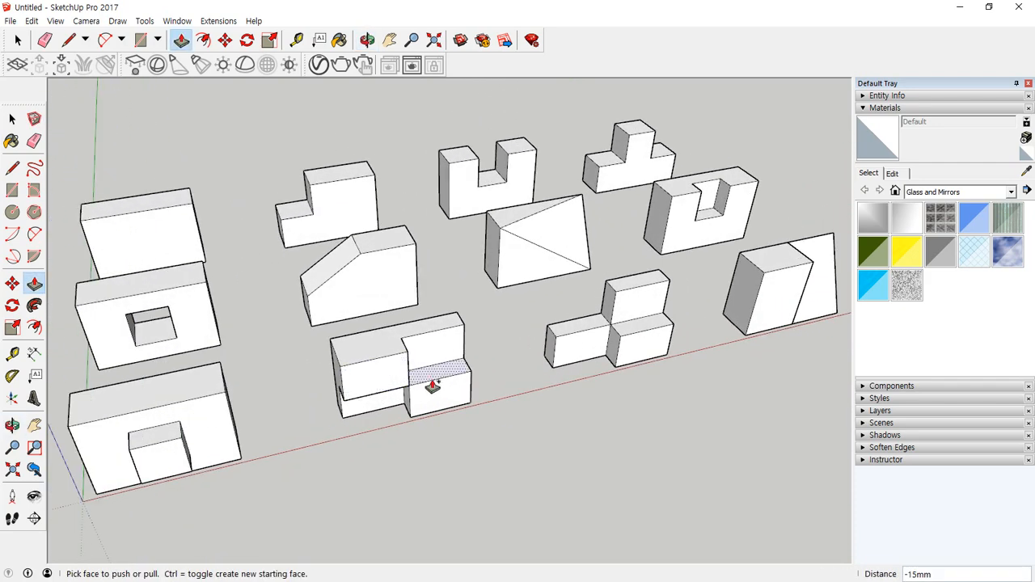